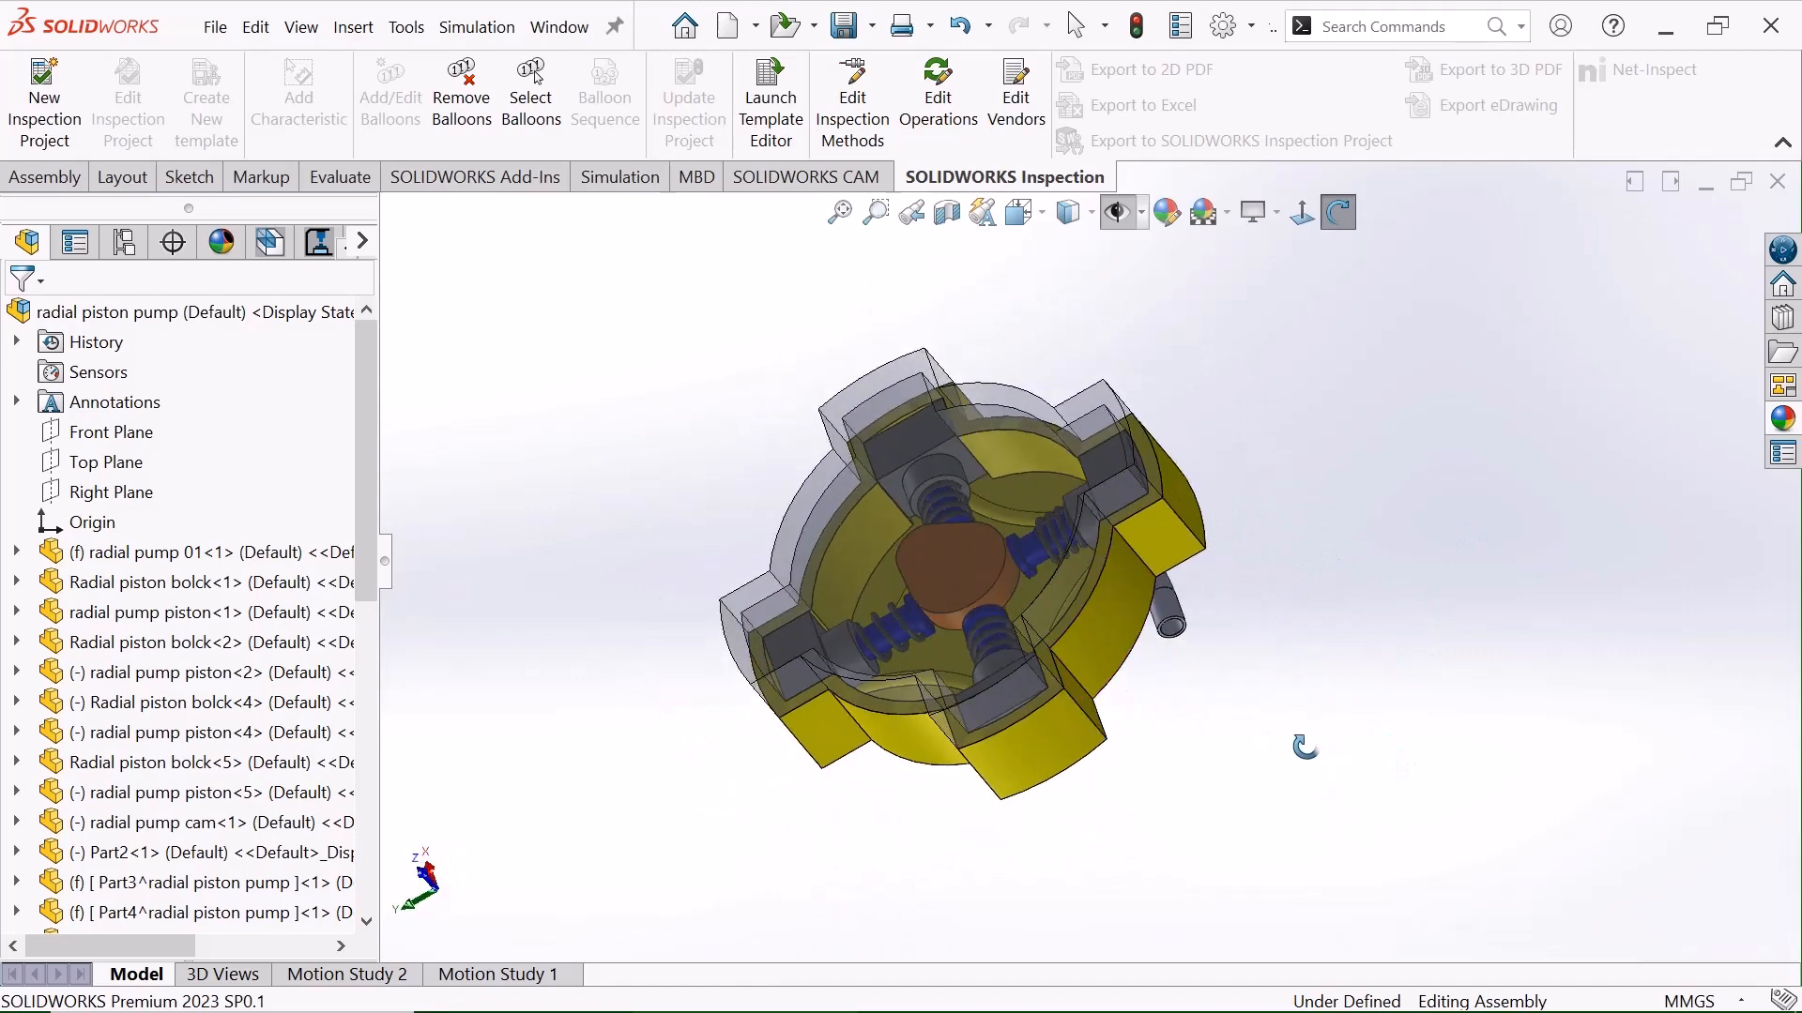
# Examine the radial piston pump assembly's cam, pistons, springs and housing from the open front and the rear.
pyautogui.rightClick(984, 326)
pyautogui.click(1049, 339)
pyautogui.scroll(-5, 933, 605)
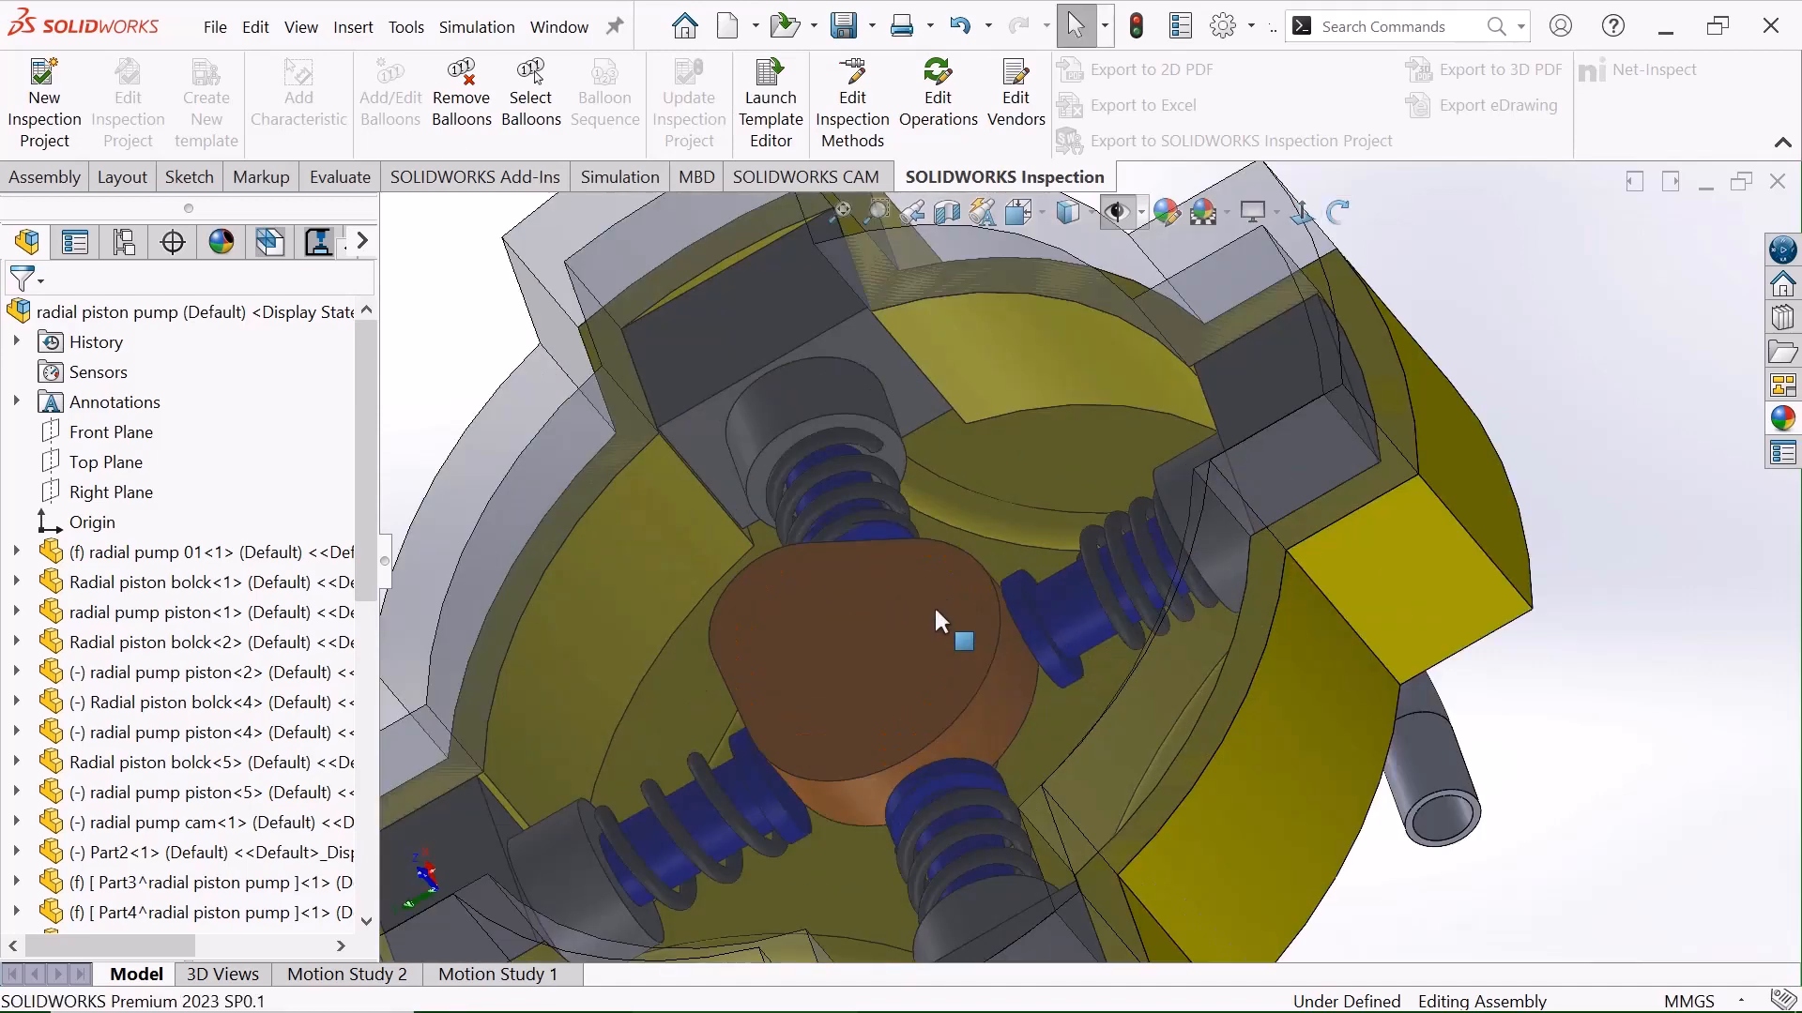
pyautogui.scroll(2, 1257, 611)
pyautogui.scroll(-3, 1231, 651)
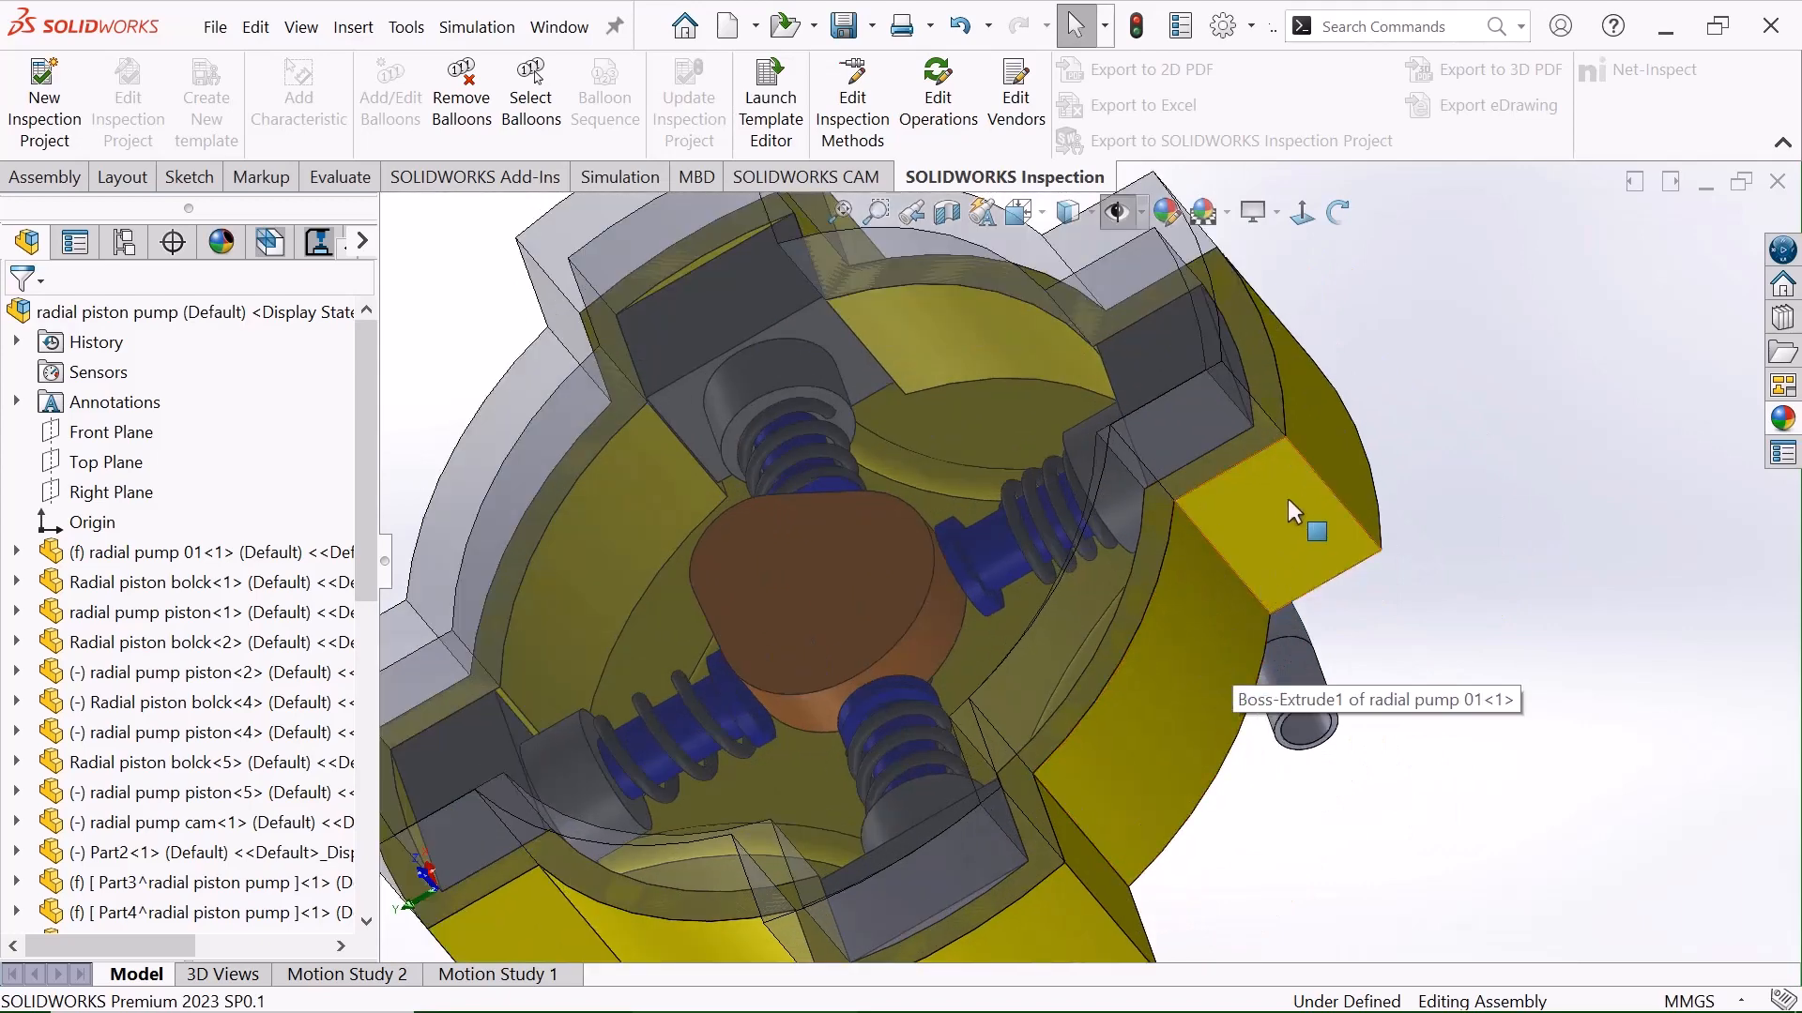
pyautogui.scroll(4, 1267, 526)
pyautogui.scroll(-1, 1210, 567)
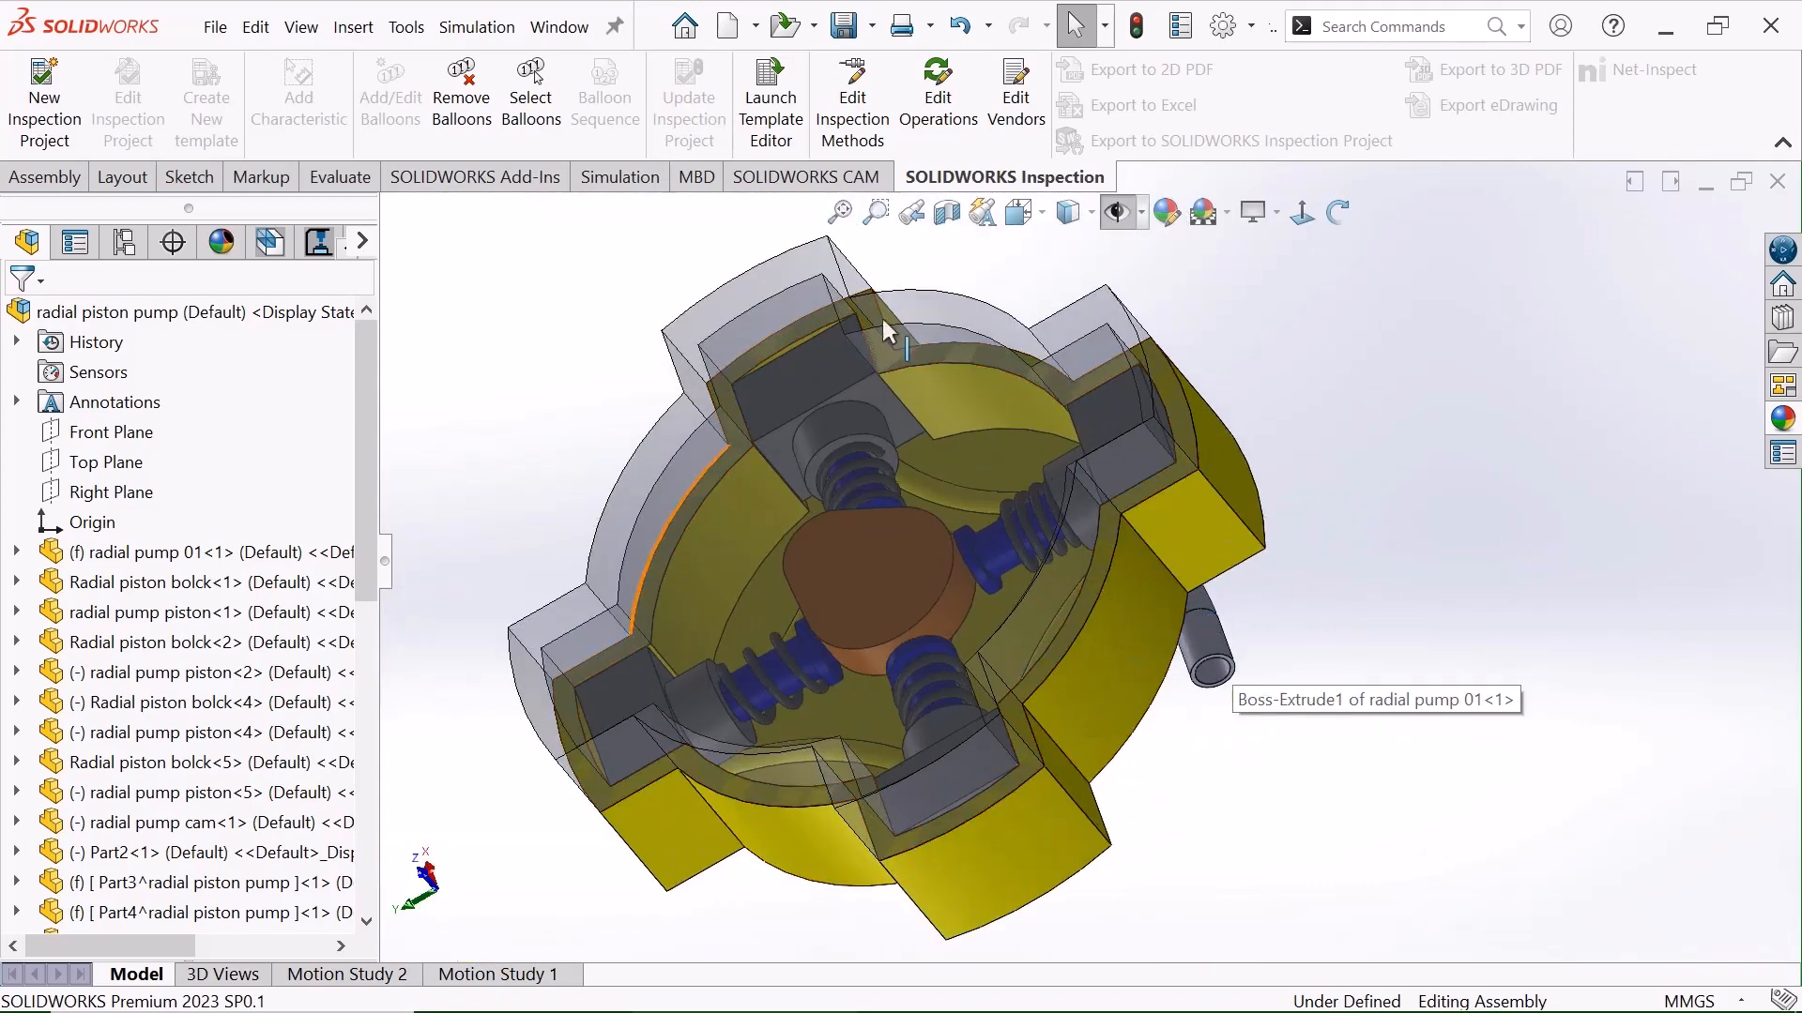
pyautogui.scroll(-2, 1150, 592)
pyautogui.scroll(4, 1148, 587)
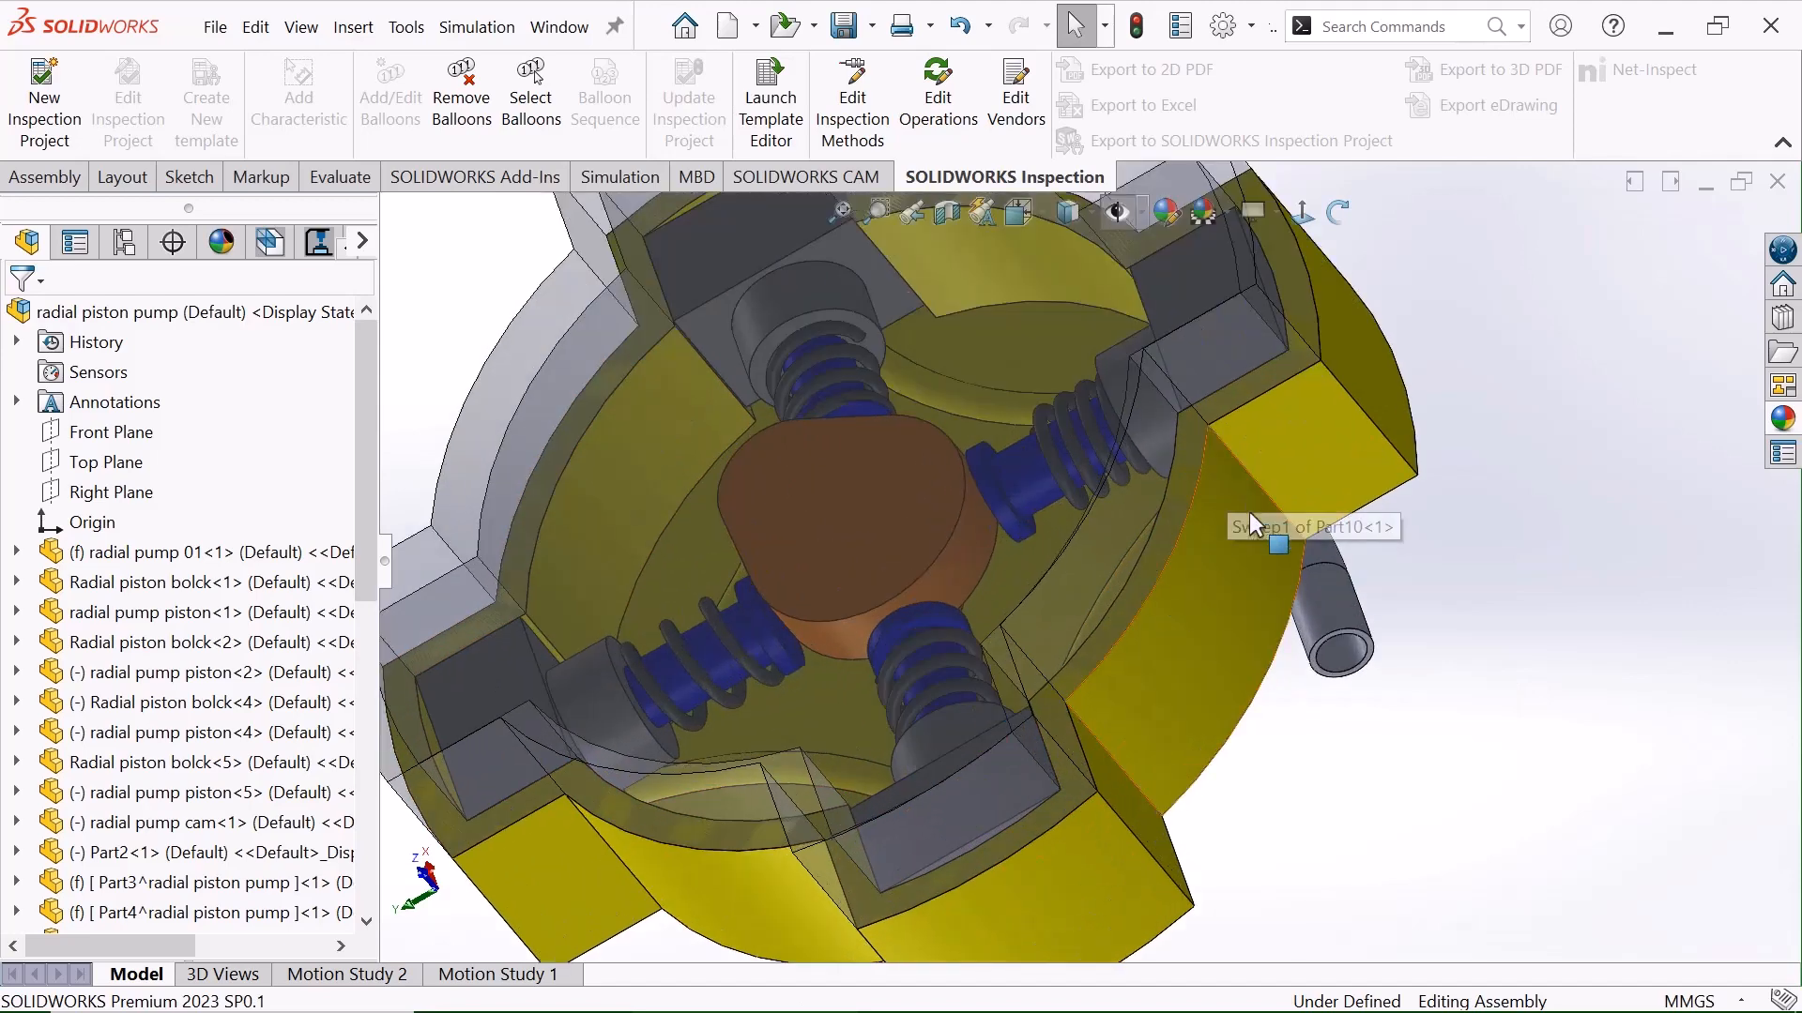
pyautogui.scroll(-3, 1089, 558)
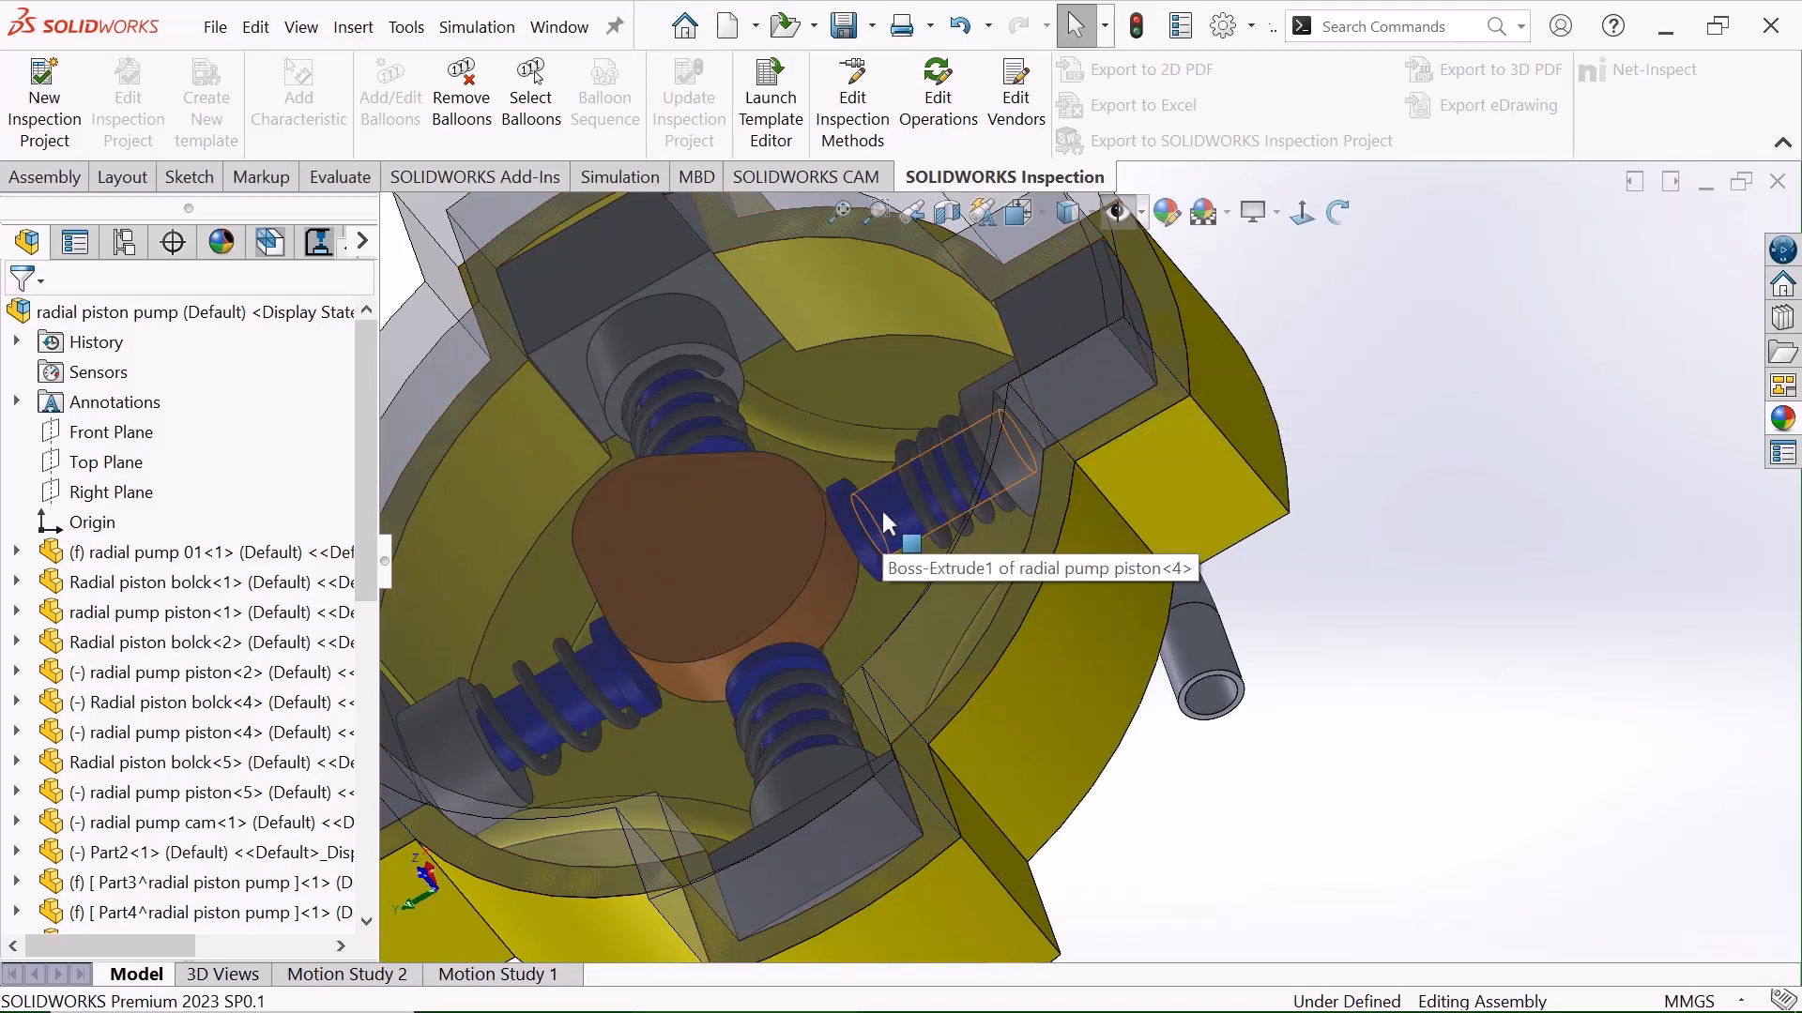
pyautogui.scroll(-5, 880, 507)
pyautogui.scroll(6, 910, 539)
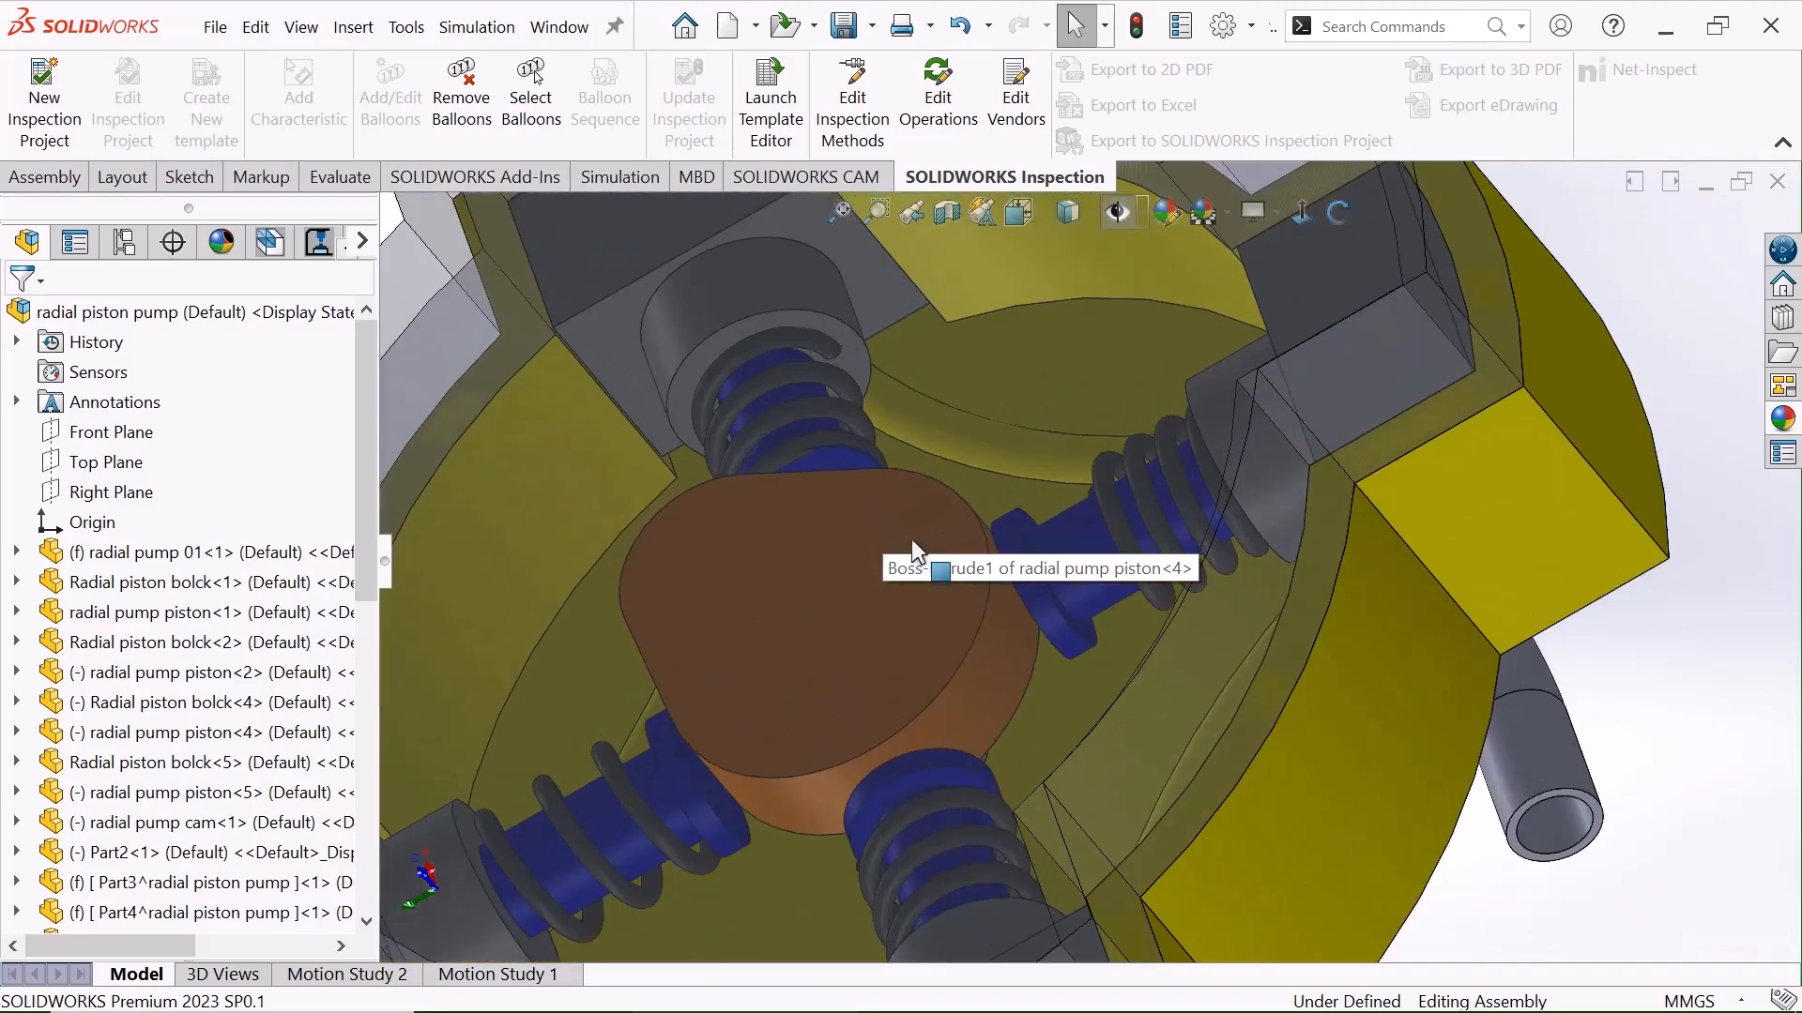
pyautogui.scroll(5, 802, 641)
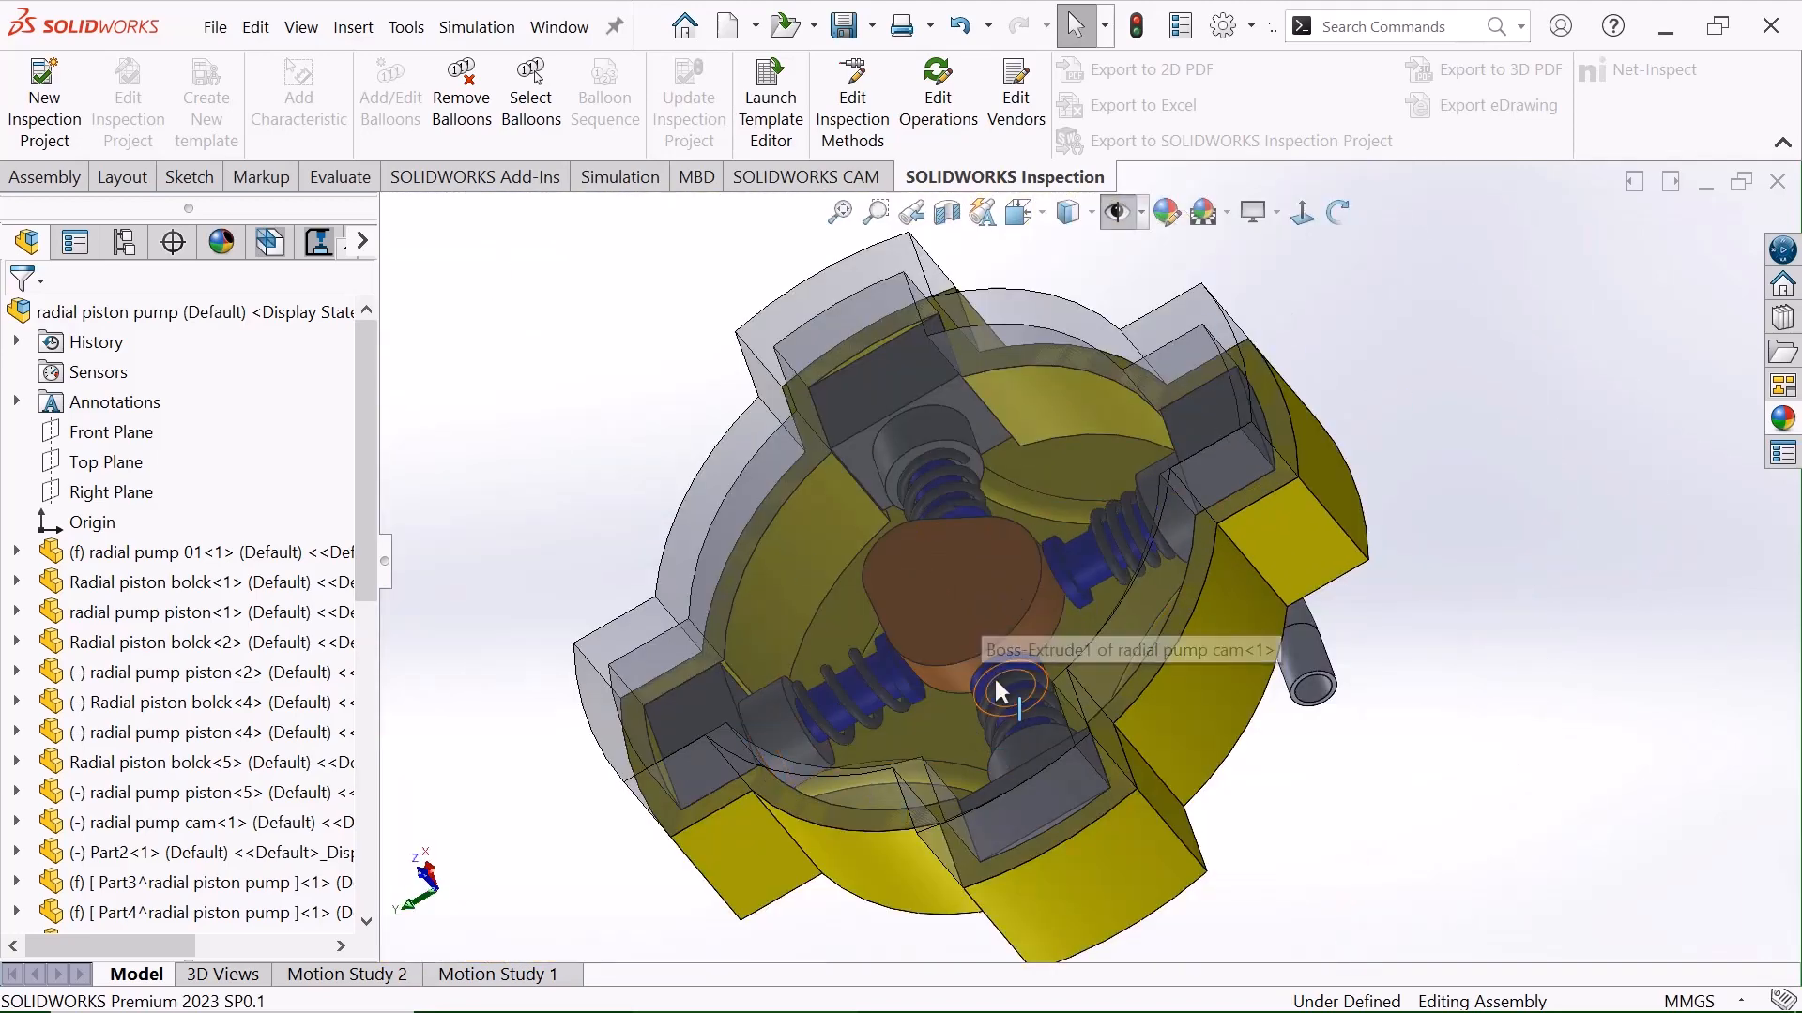
pyautogui.scroll(3, 1126, 526)
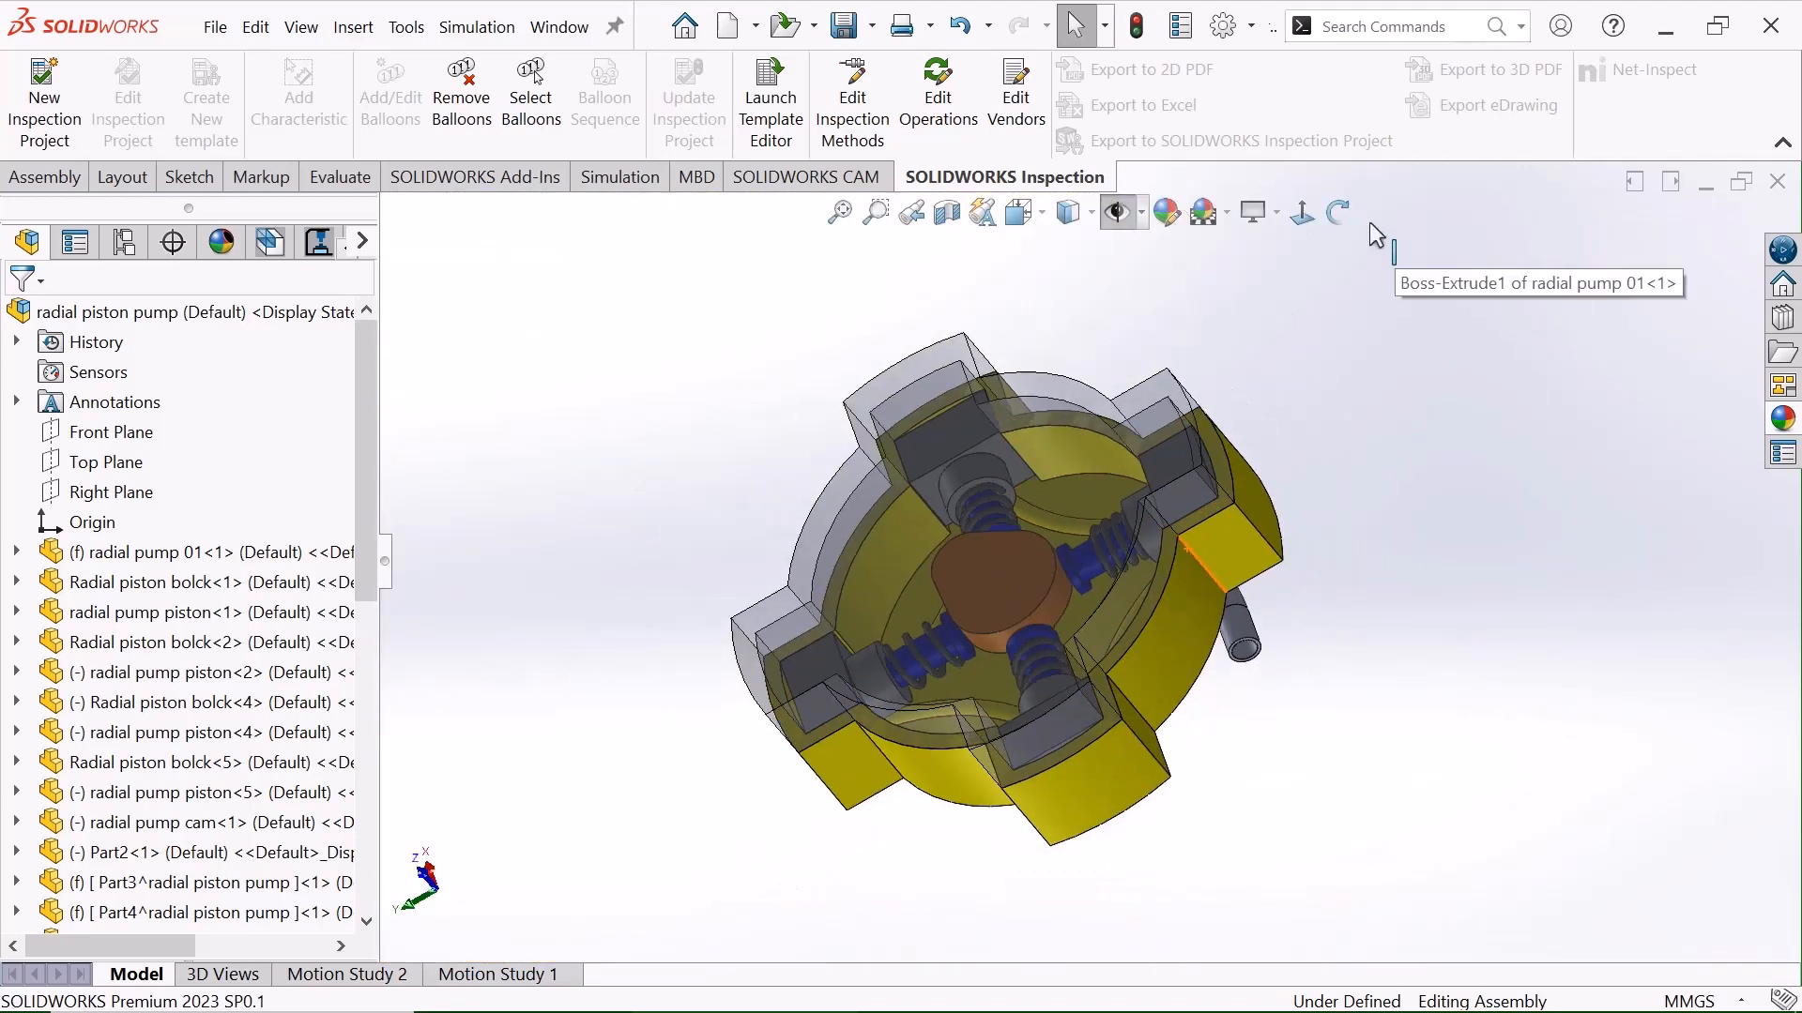
pyautogui.click(1338, 212)
pyautogui.moveTo(1079, 394); pyautogui.dragTo(1089, 502)
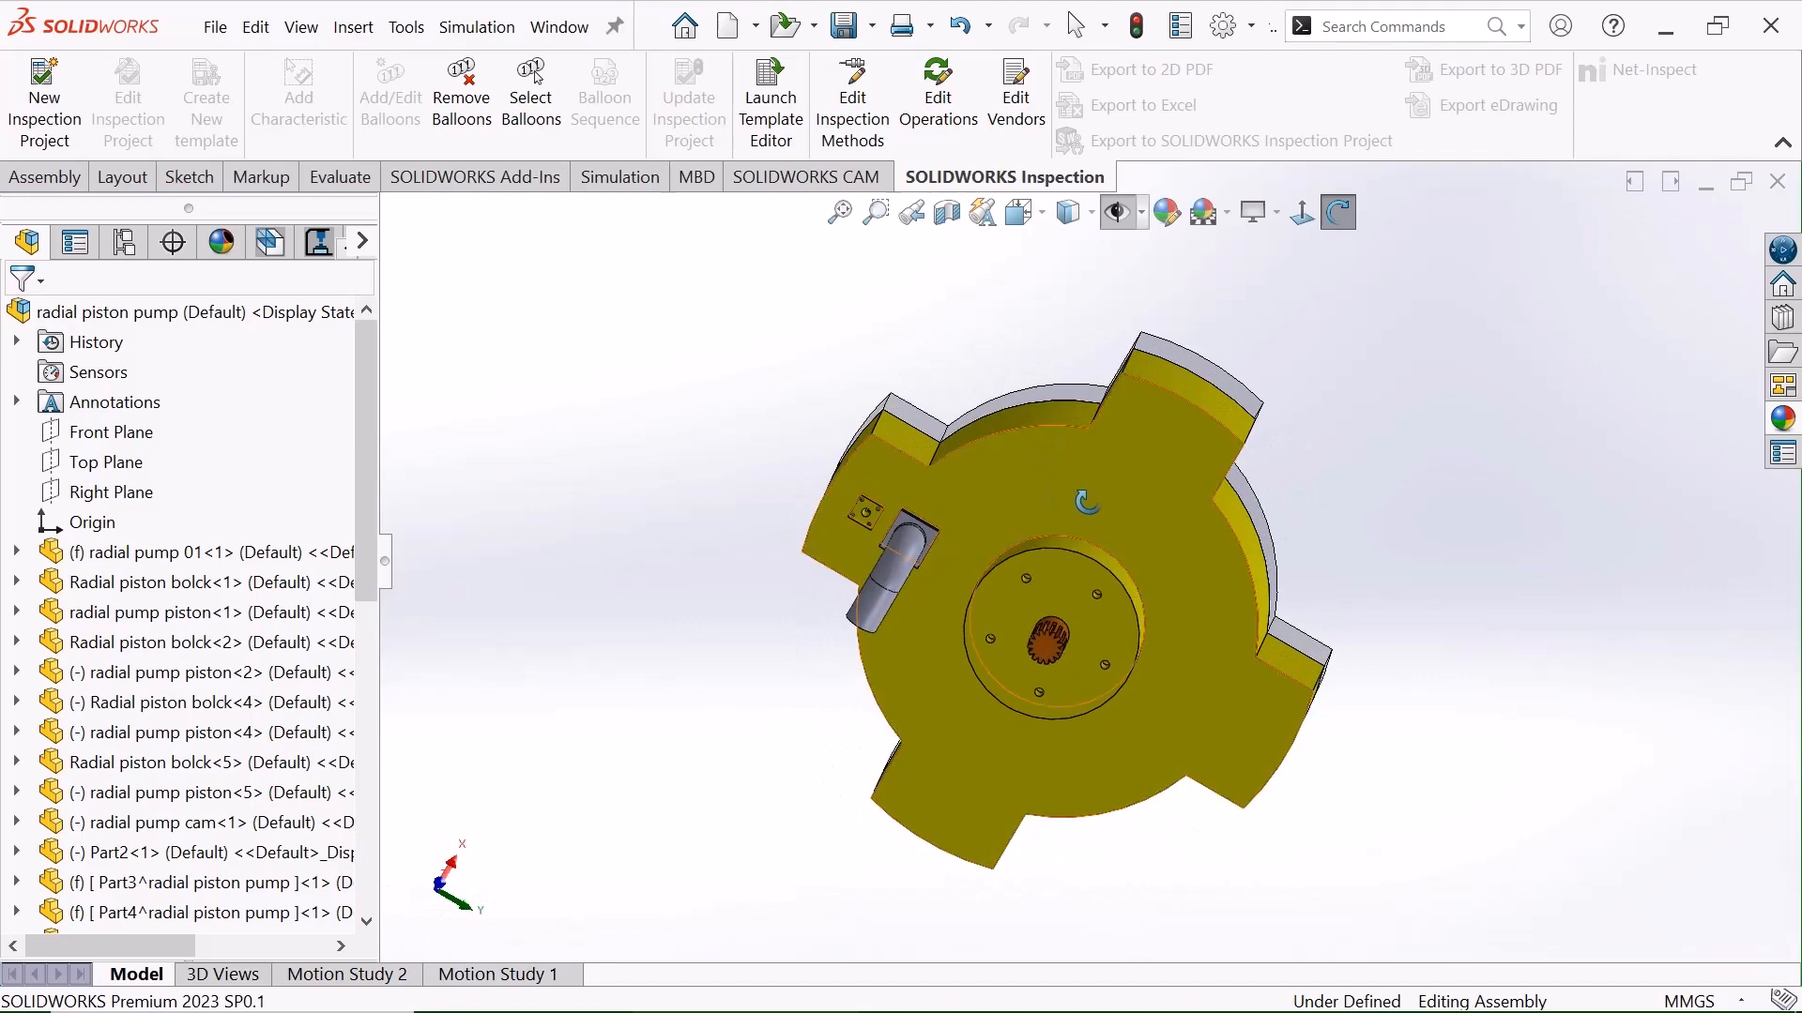
pyautogui.rightClick(647, 382)
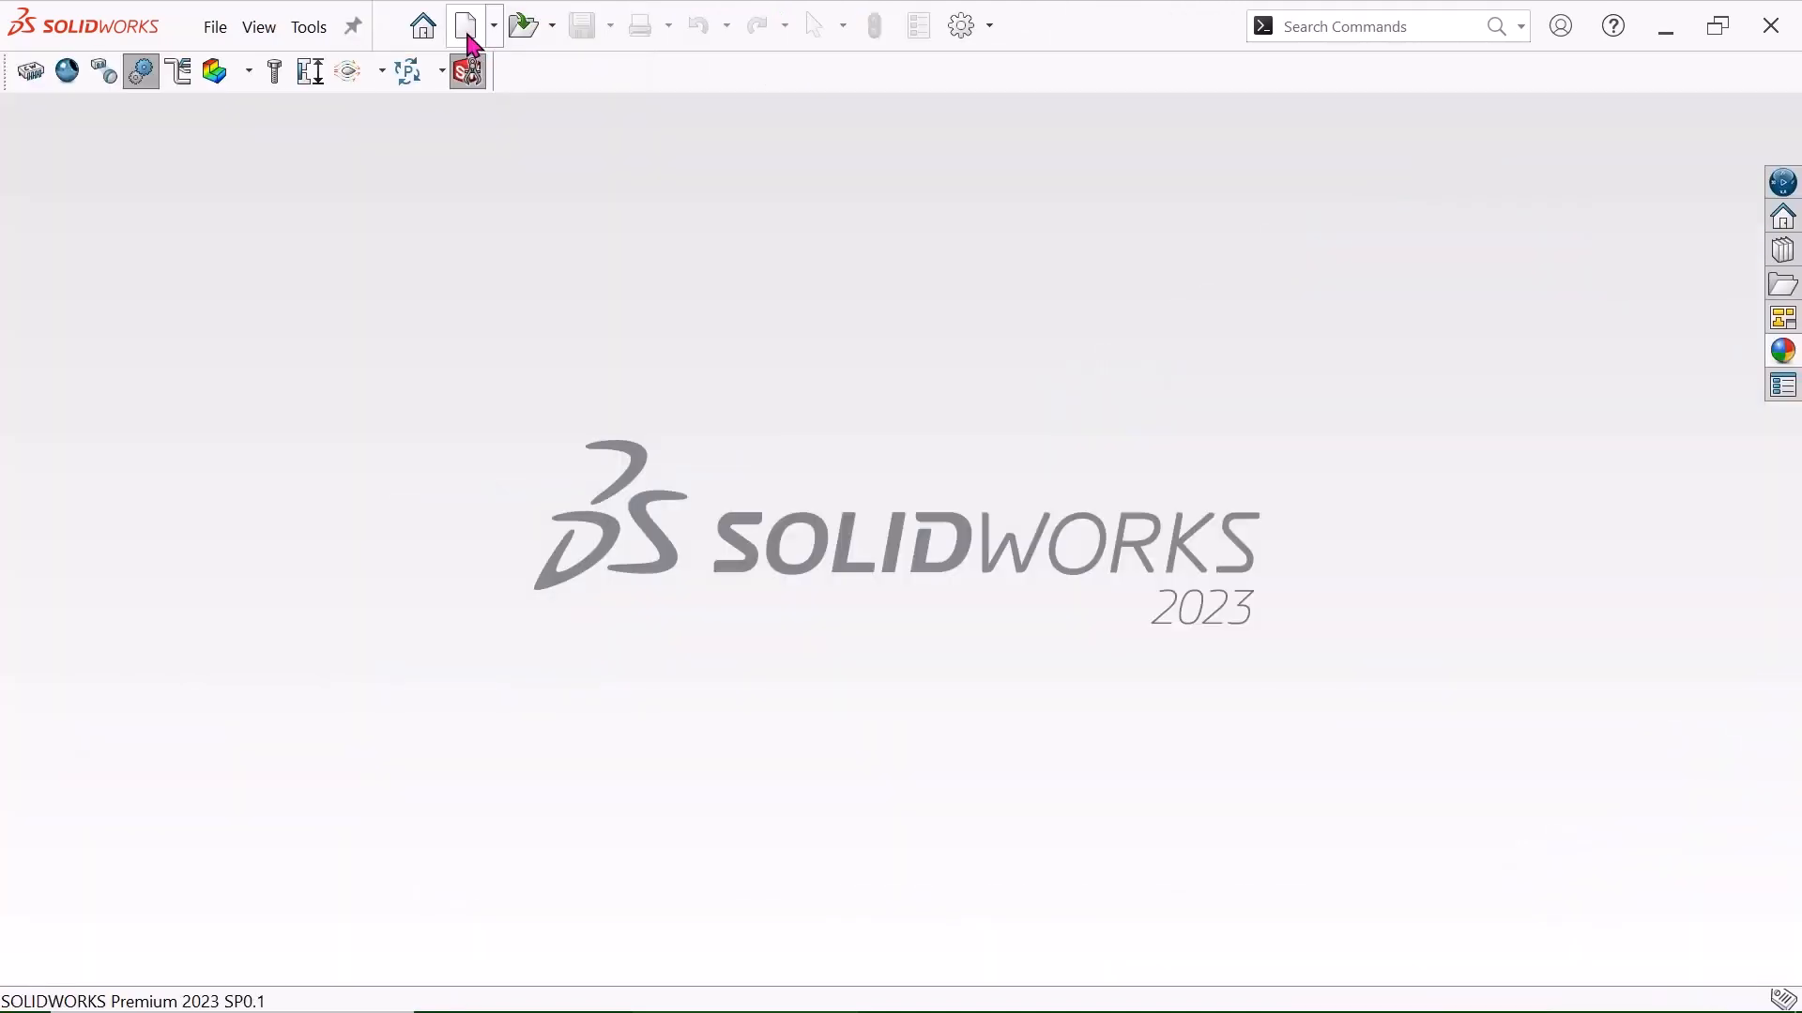
# Create a new part document and start a sketch on the Front Plane.
pyautogui.click(472, 39)
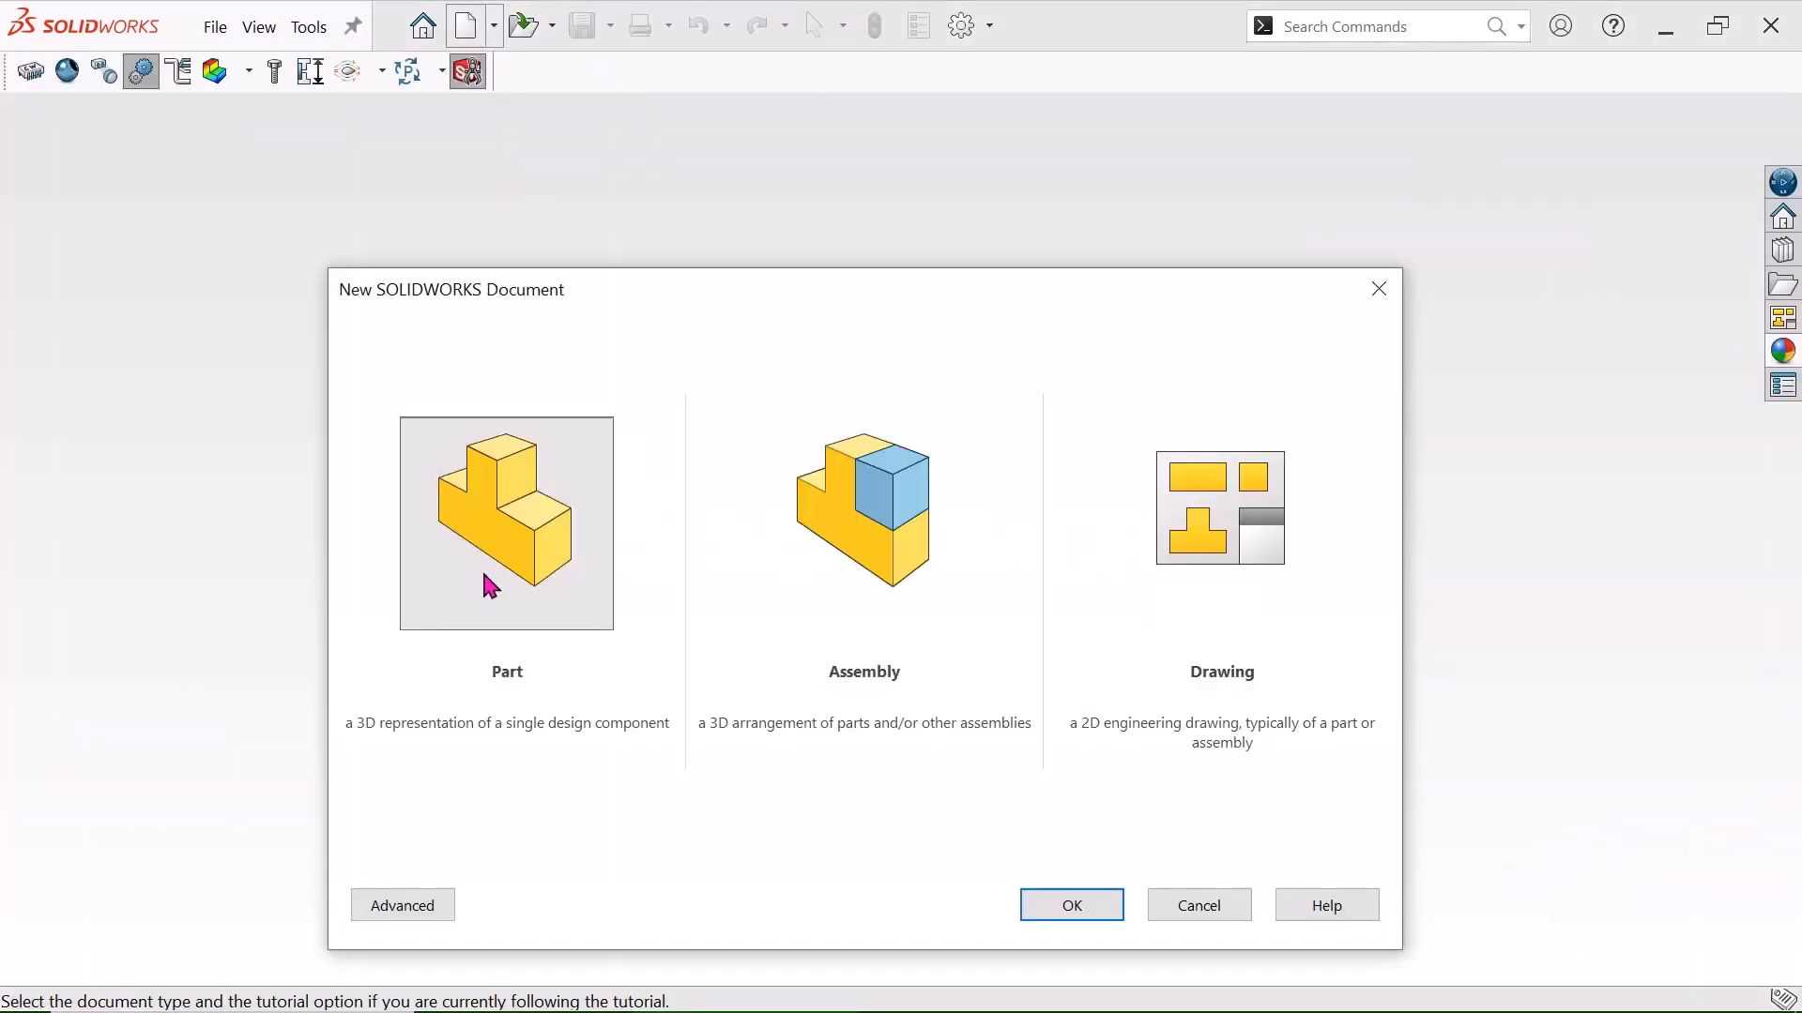
pyautogui.click(1068, 910)
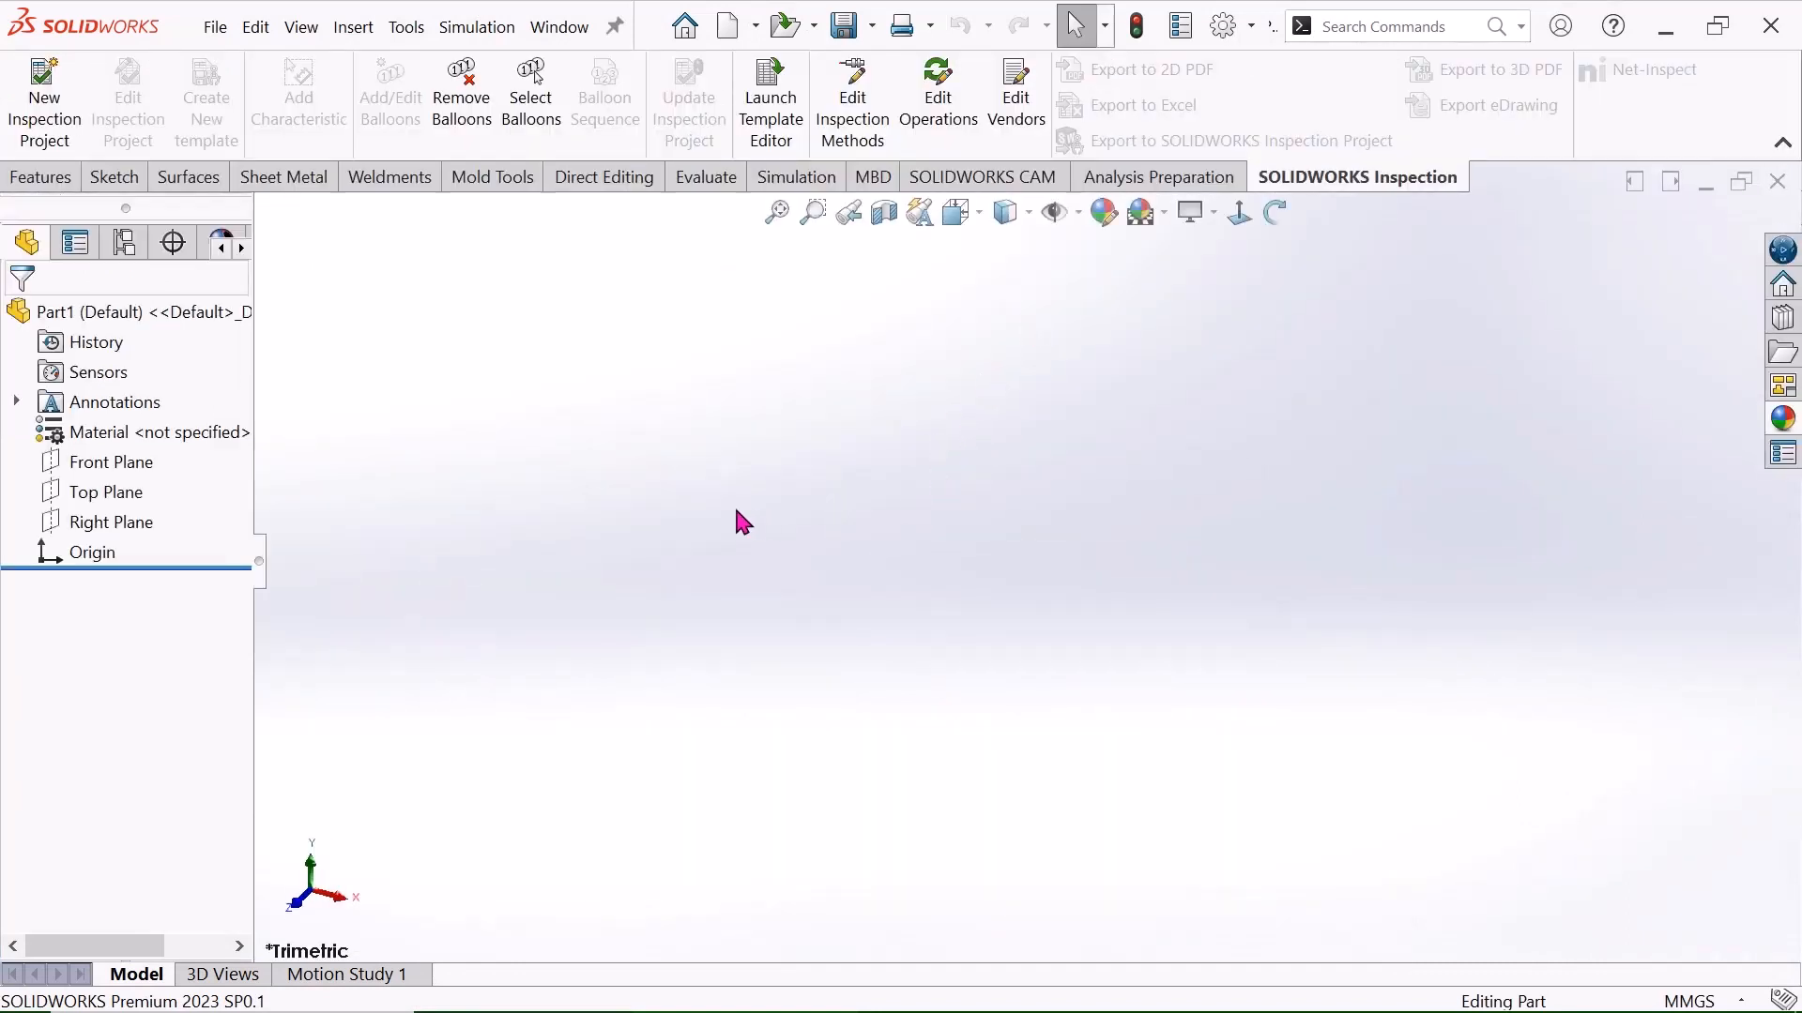
pyautogui.click(96, 466)
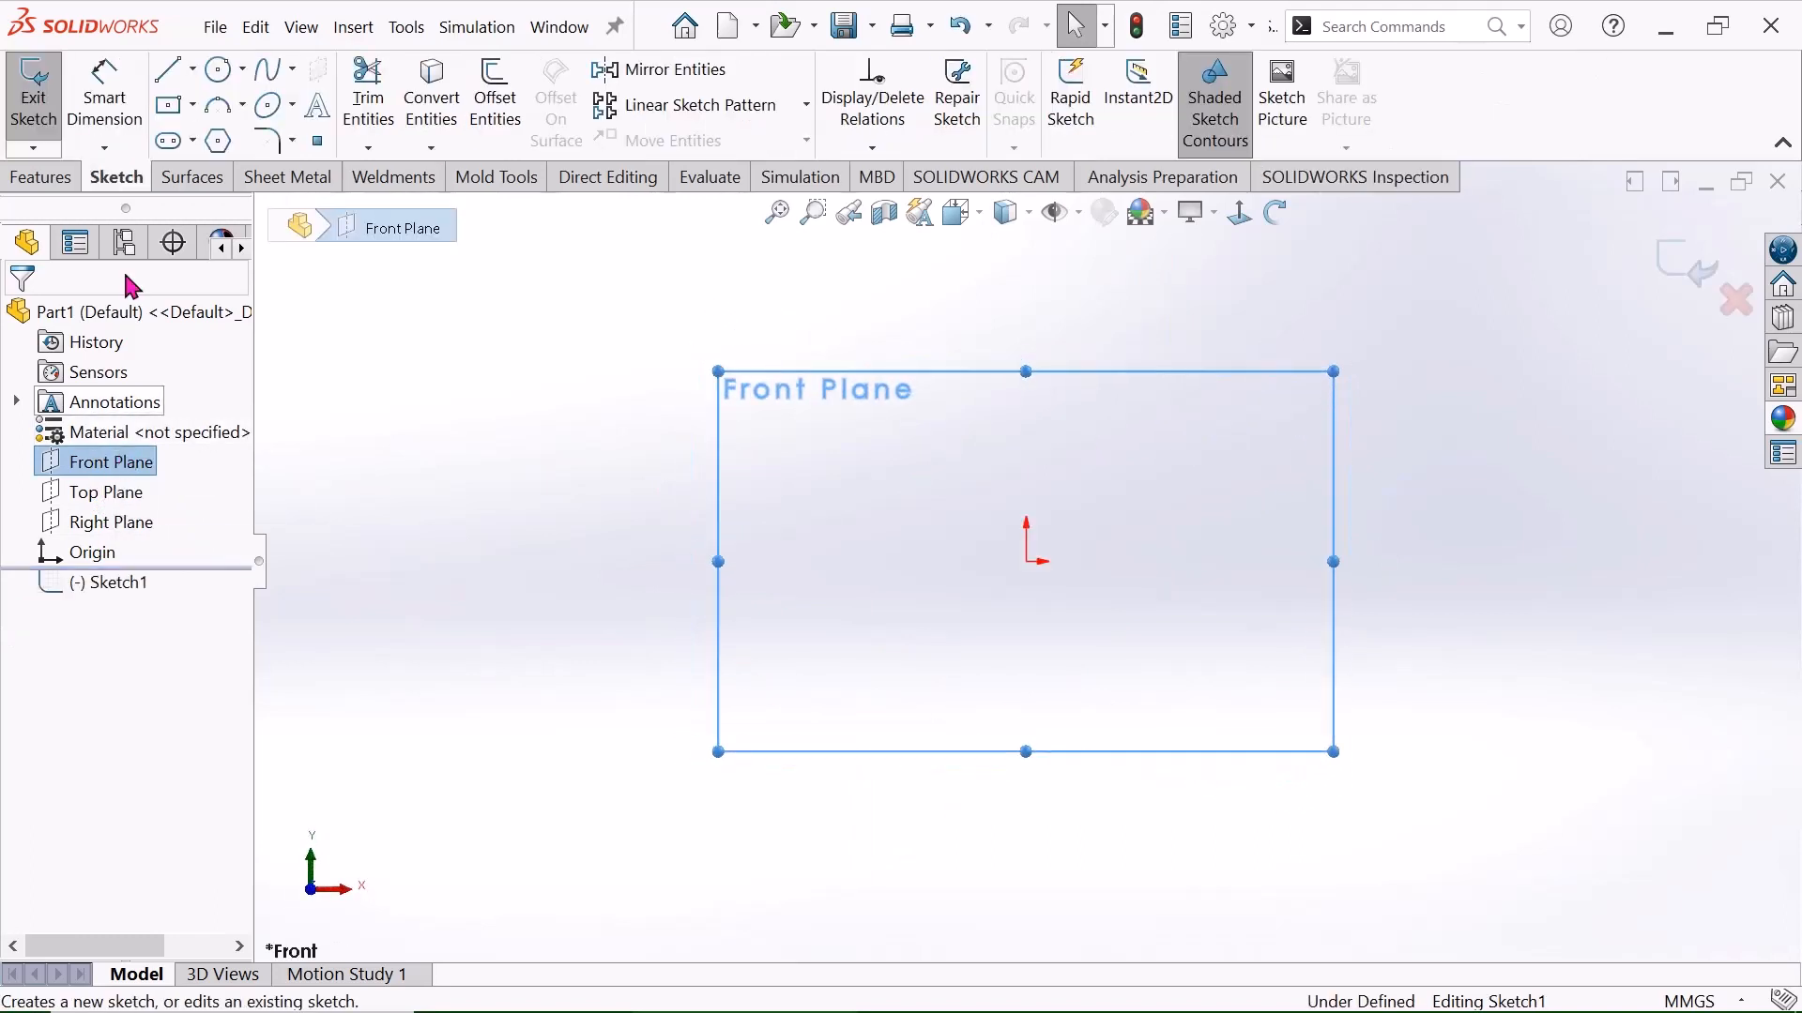
# Sketch a center rectangle about 110 mm wide and 88 mm high, centred on the origin.
pyautogui.click(168, 115)
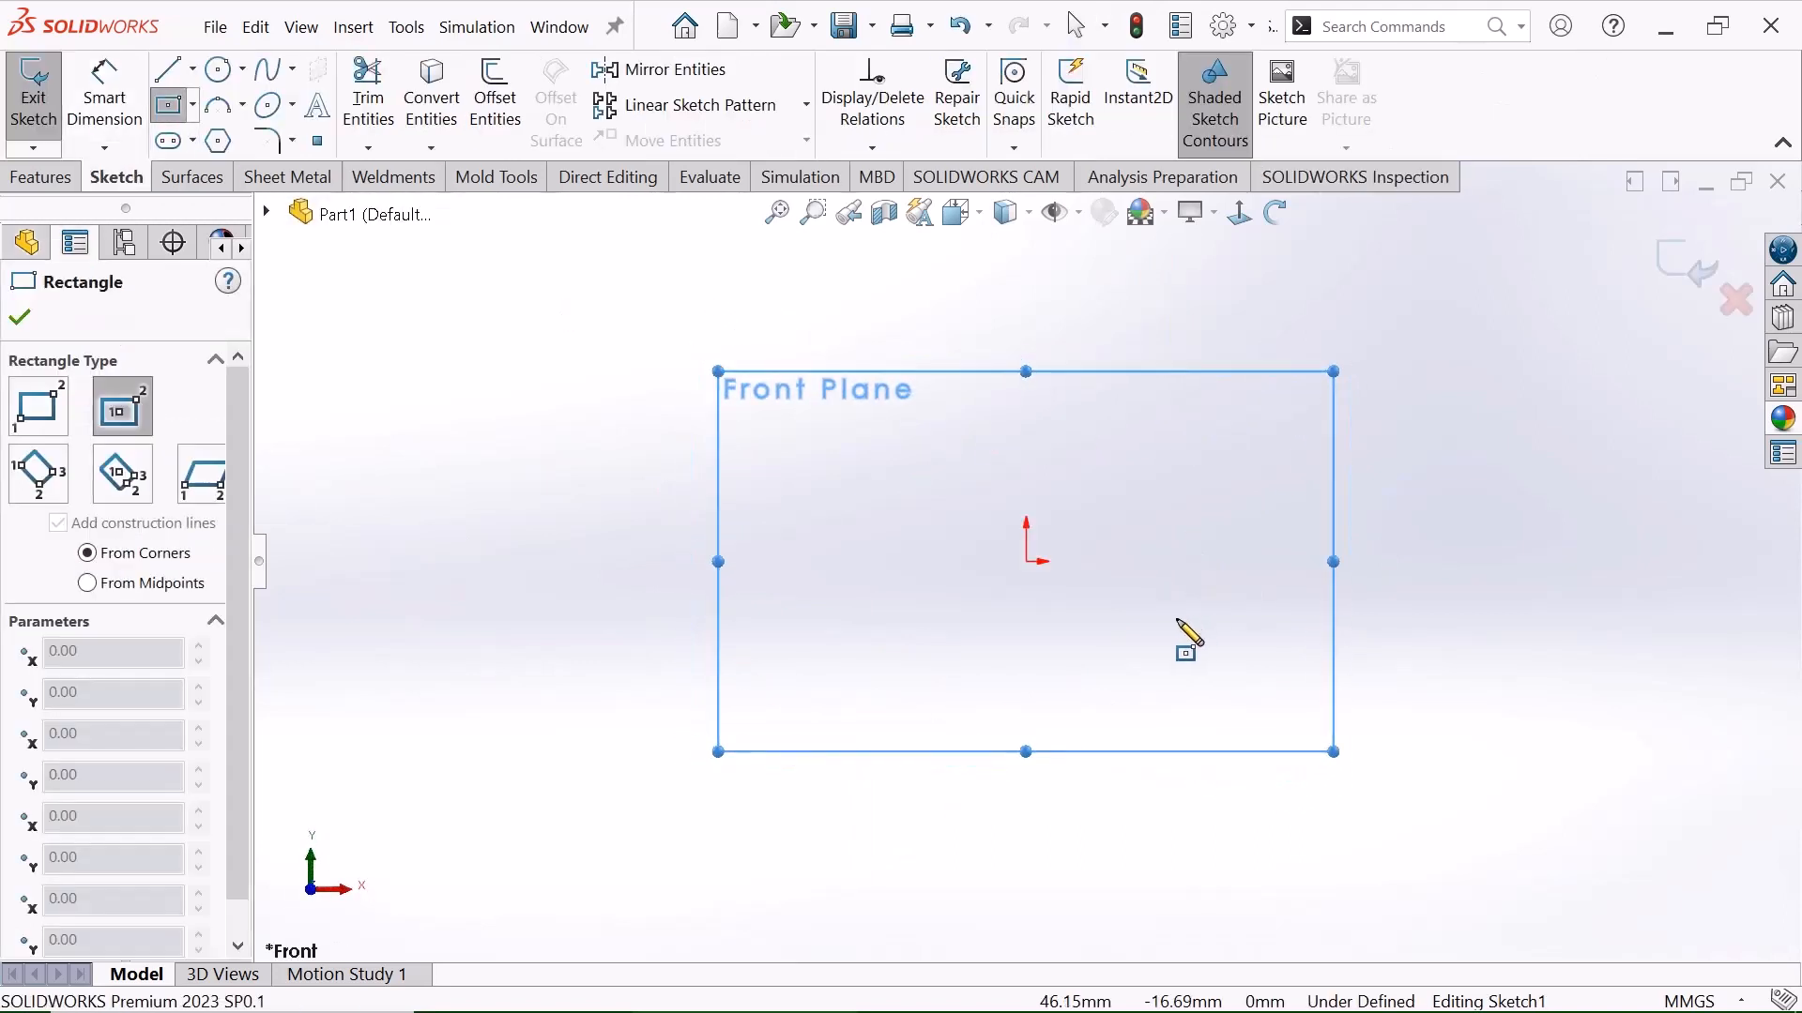
pyautogui.click(1026, 562)
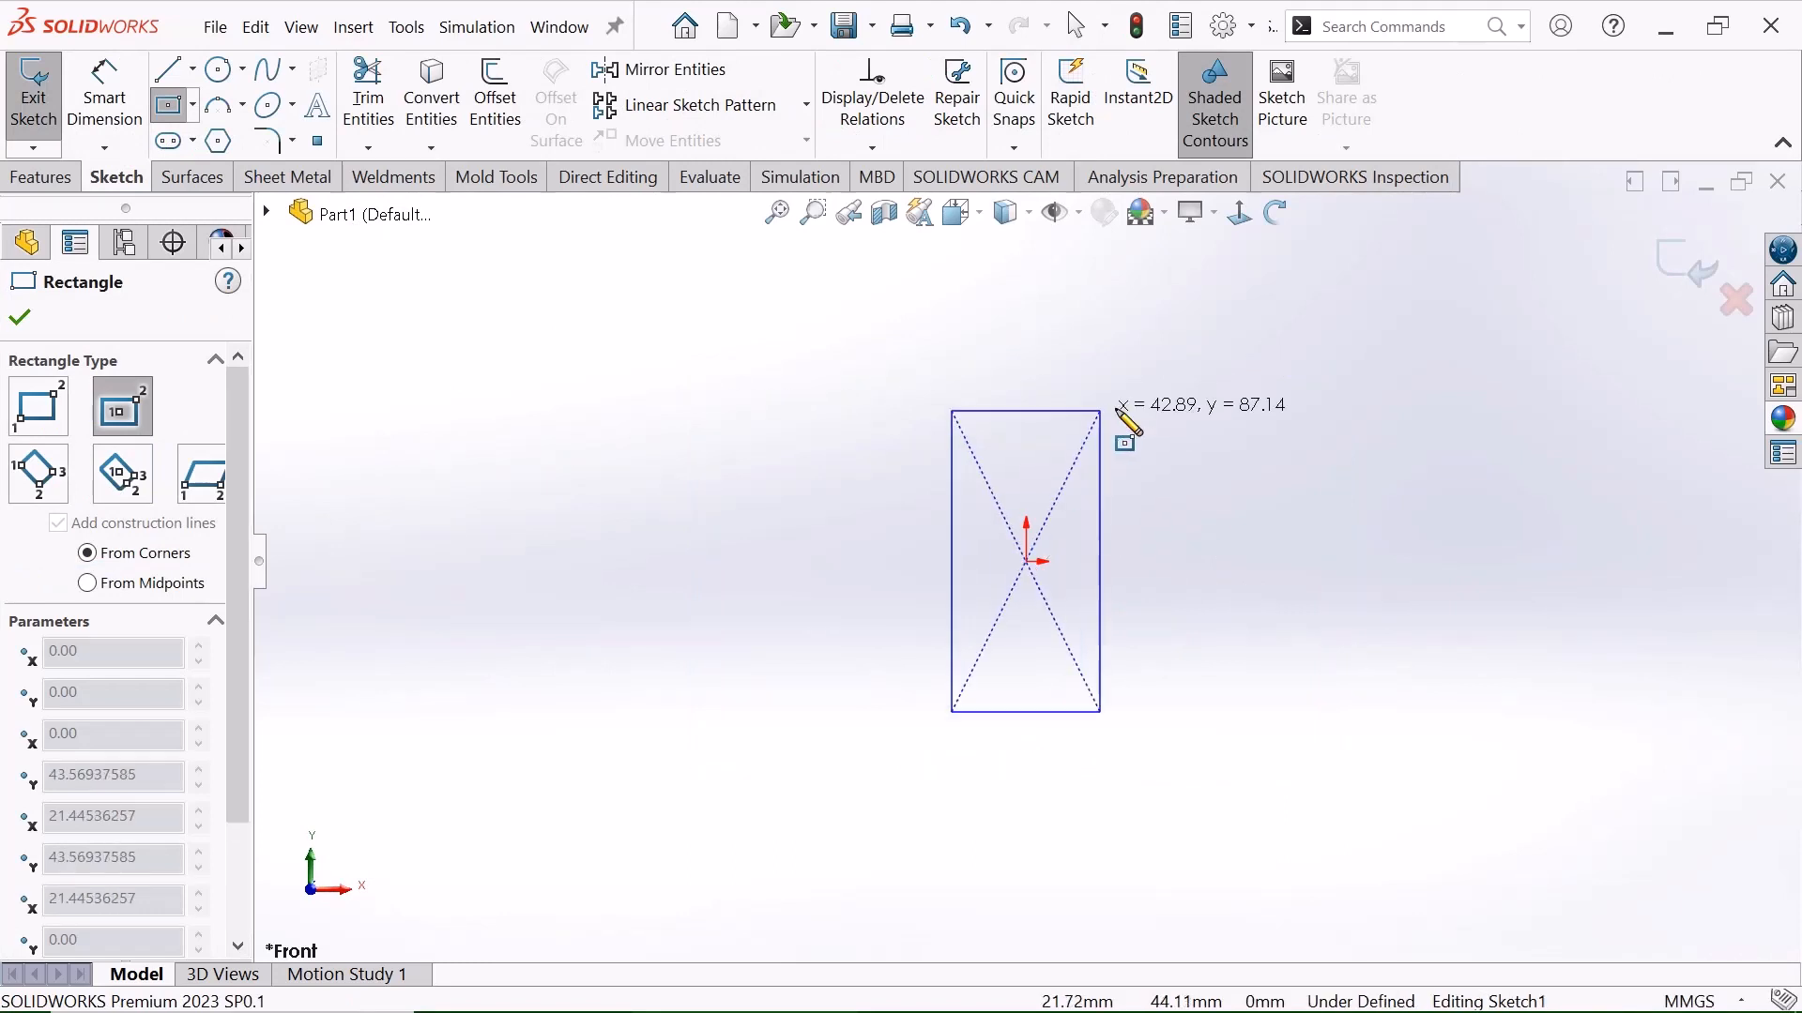
pyautogui.click(1216, 410)
pyautogui.rightClick(1218, 411)
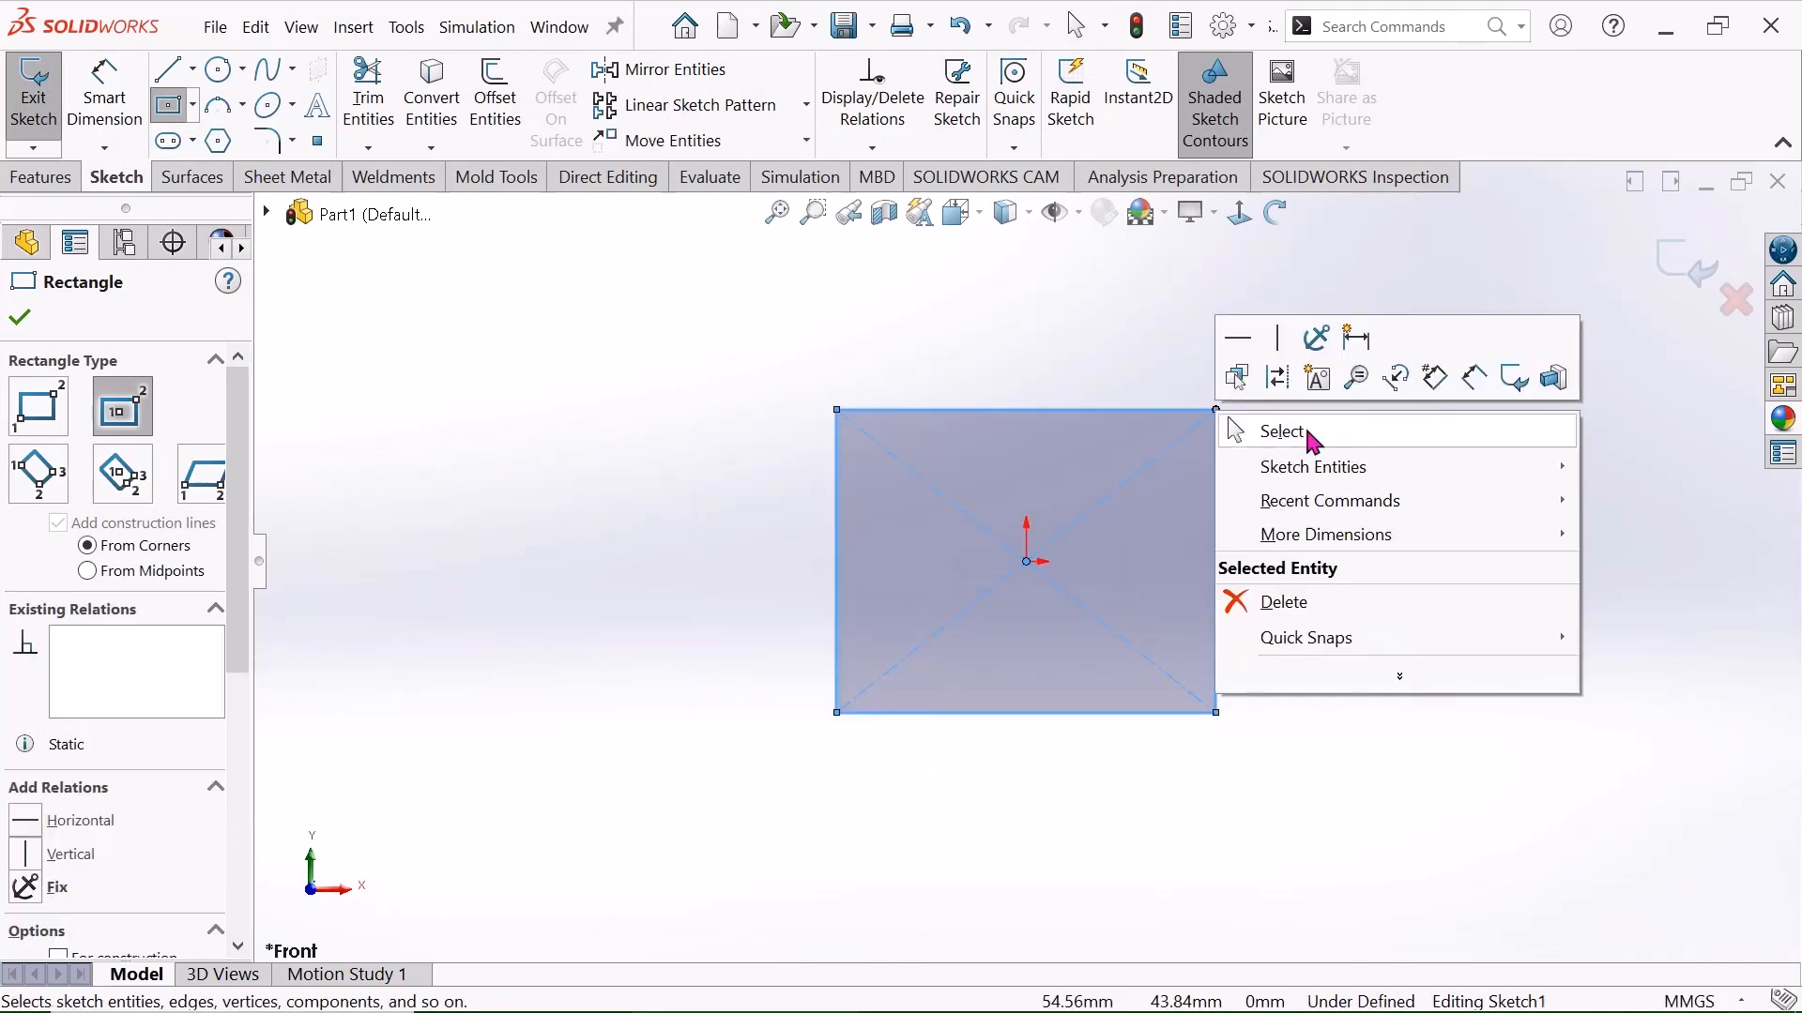
pyautogui.click(1309, 434)
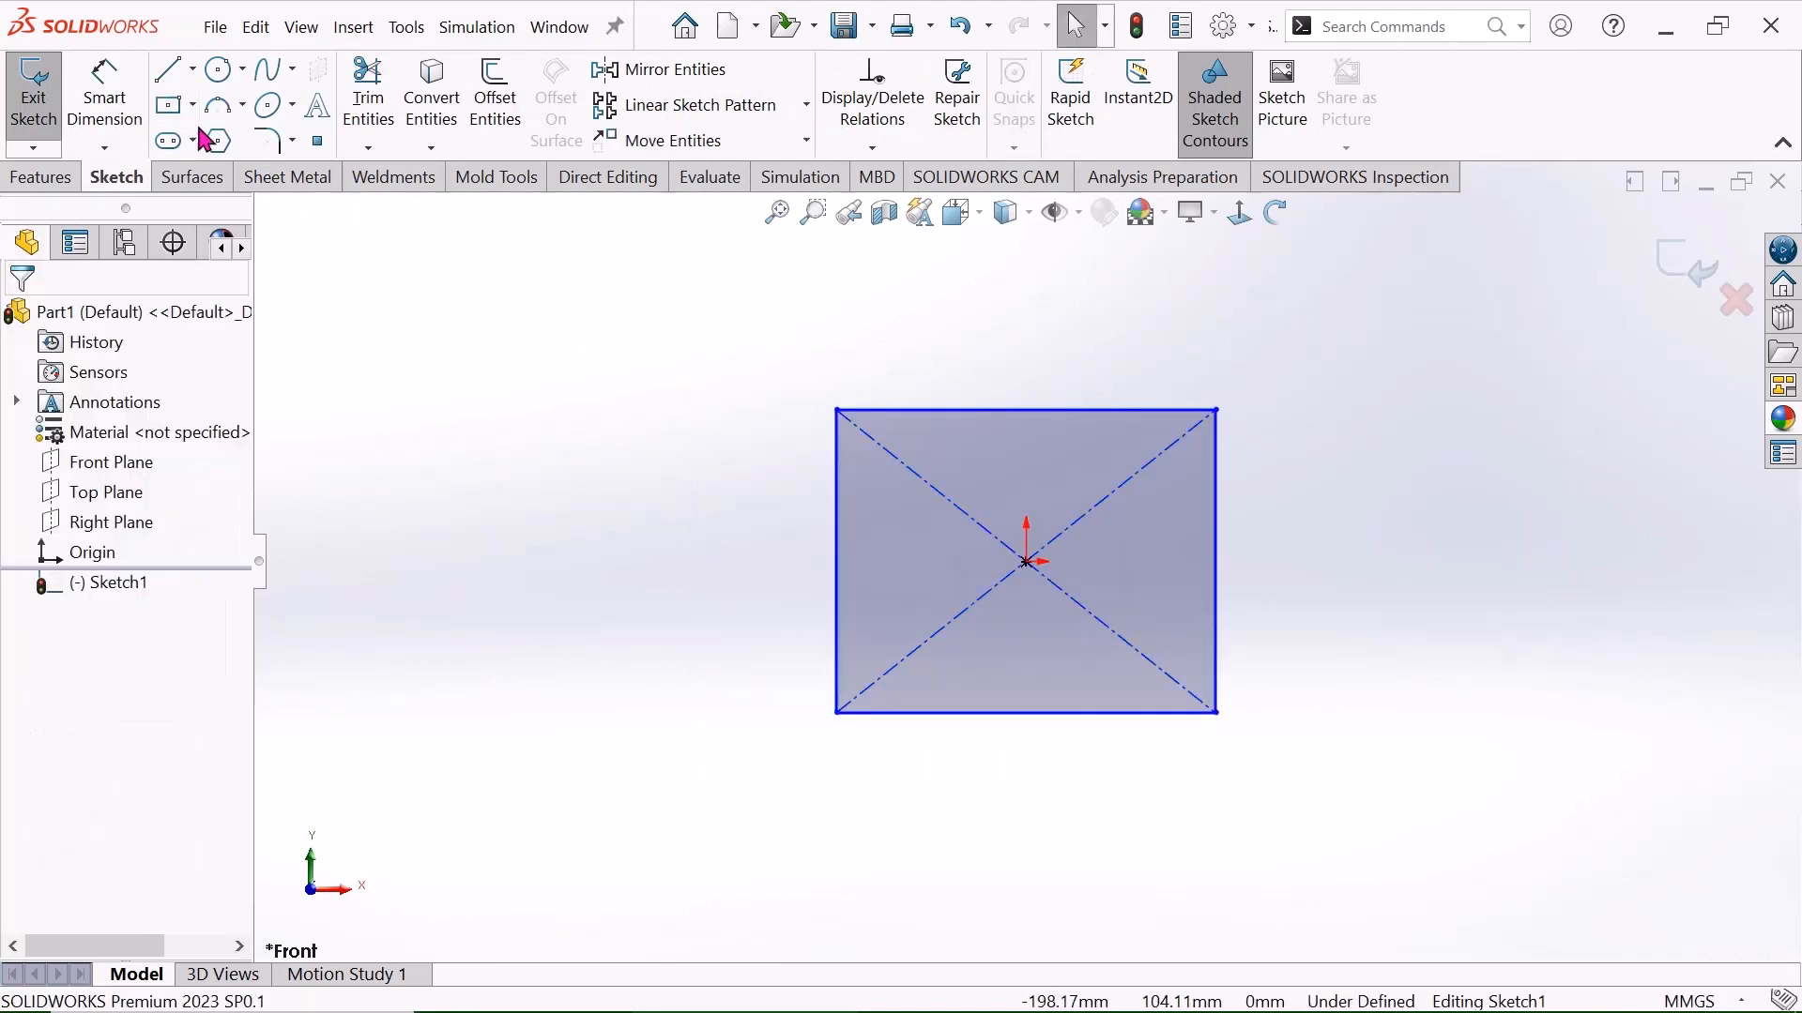
# Dimension the rectangle's upper horizontal edge and set its width to 45 mm.
pyautogui.click(105, 99)
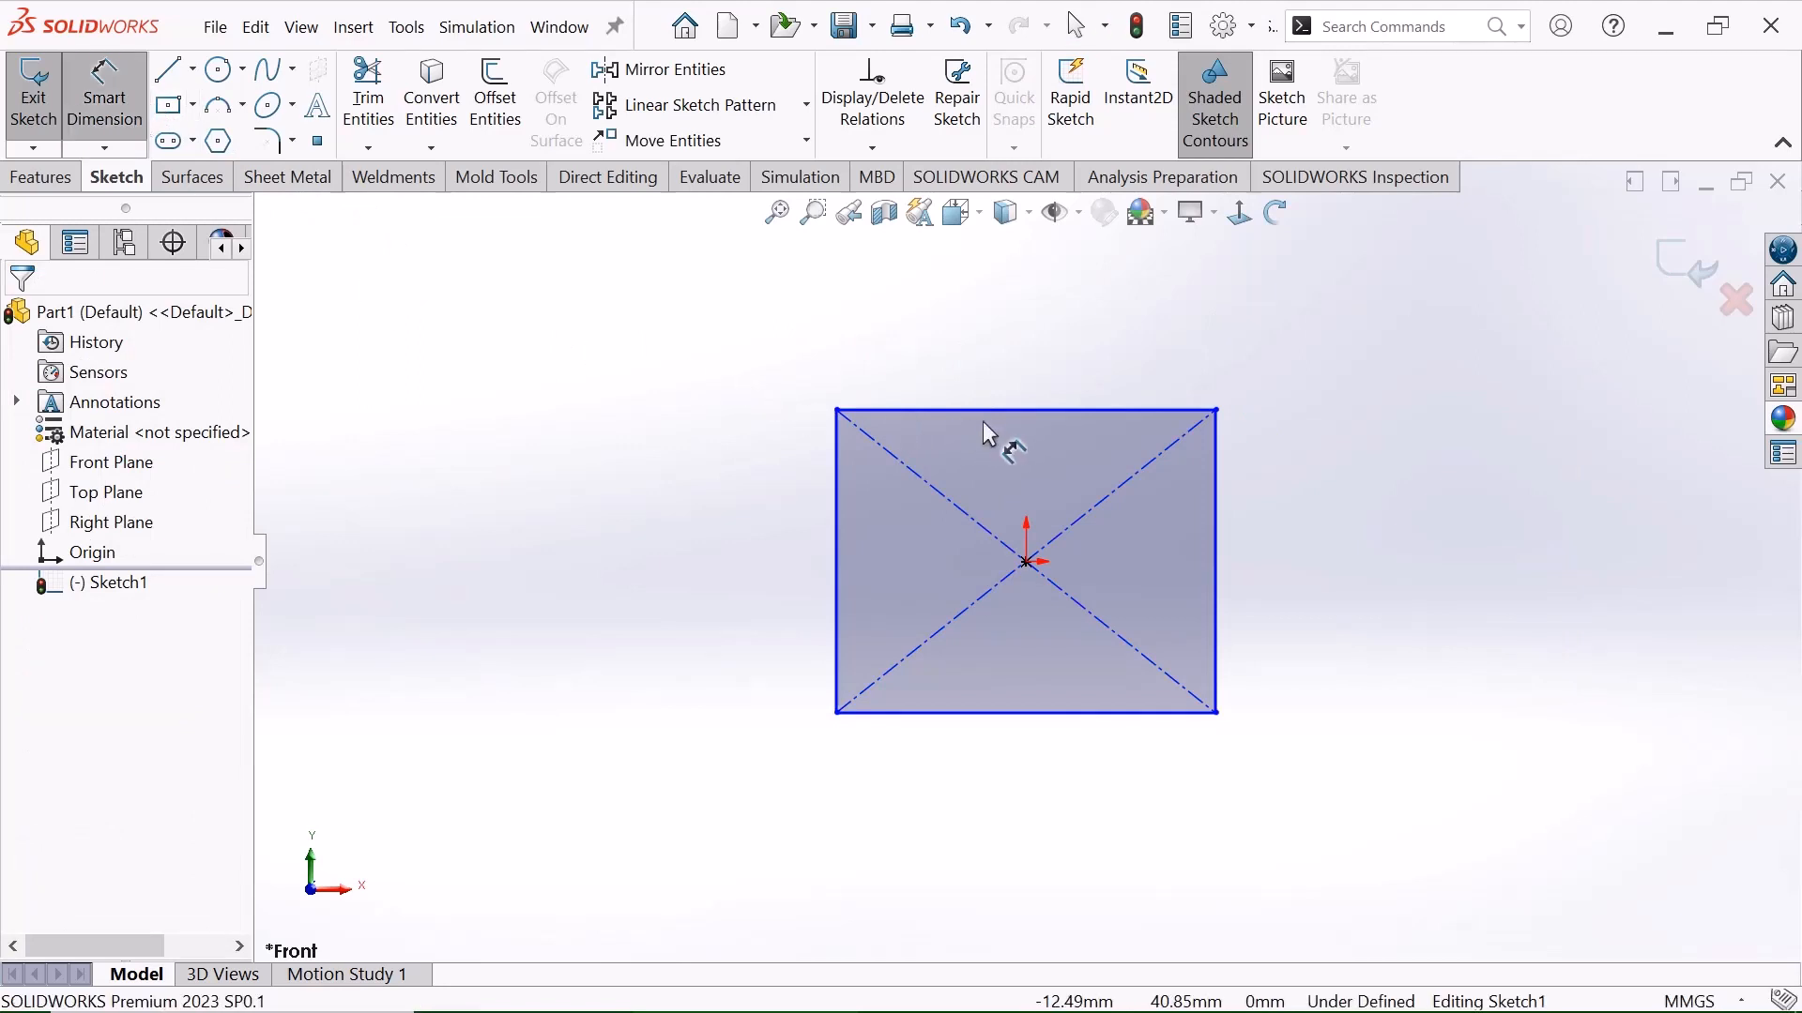
pyautogui.click(1062, 411)
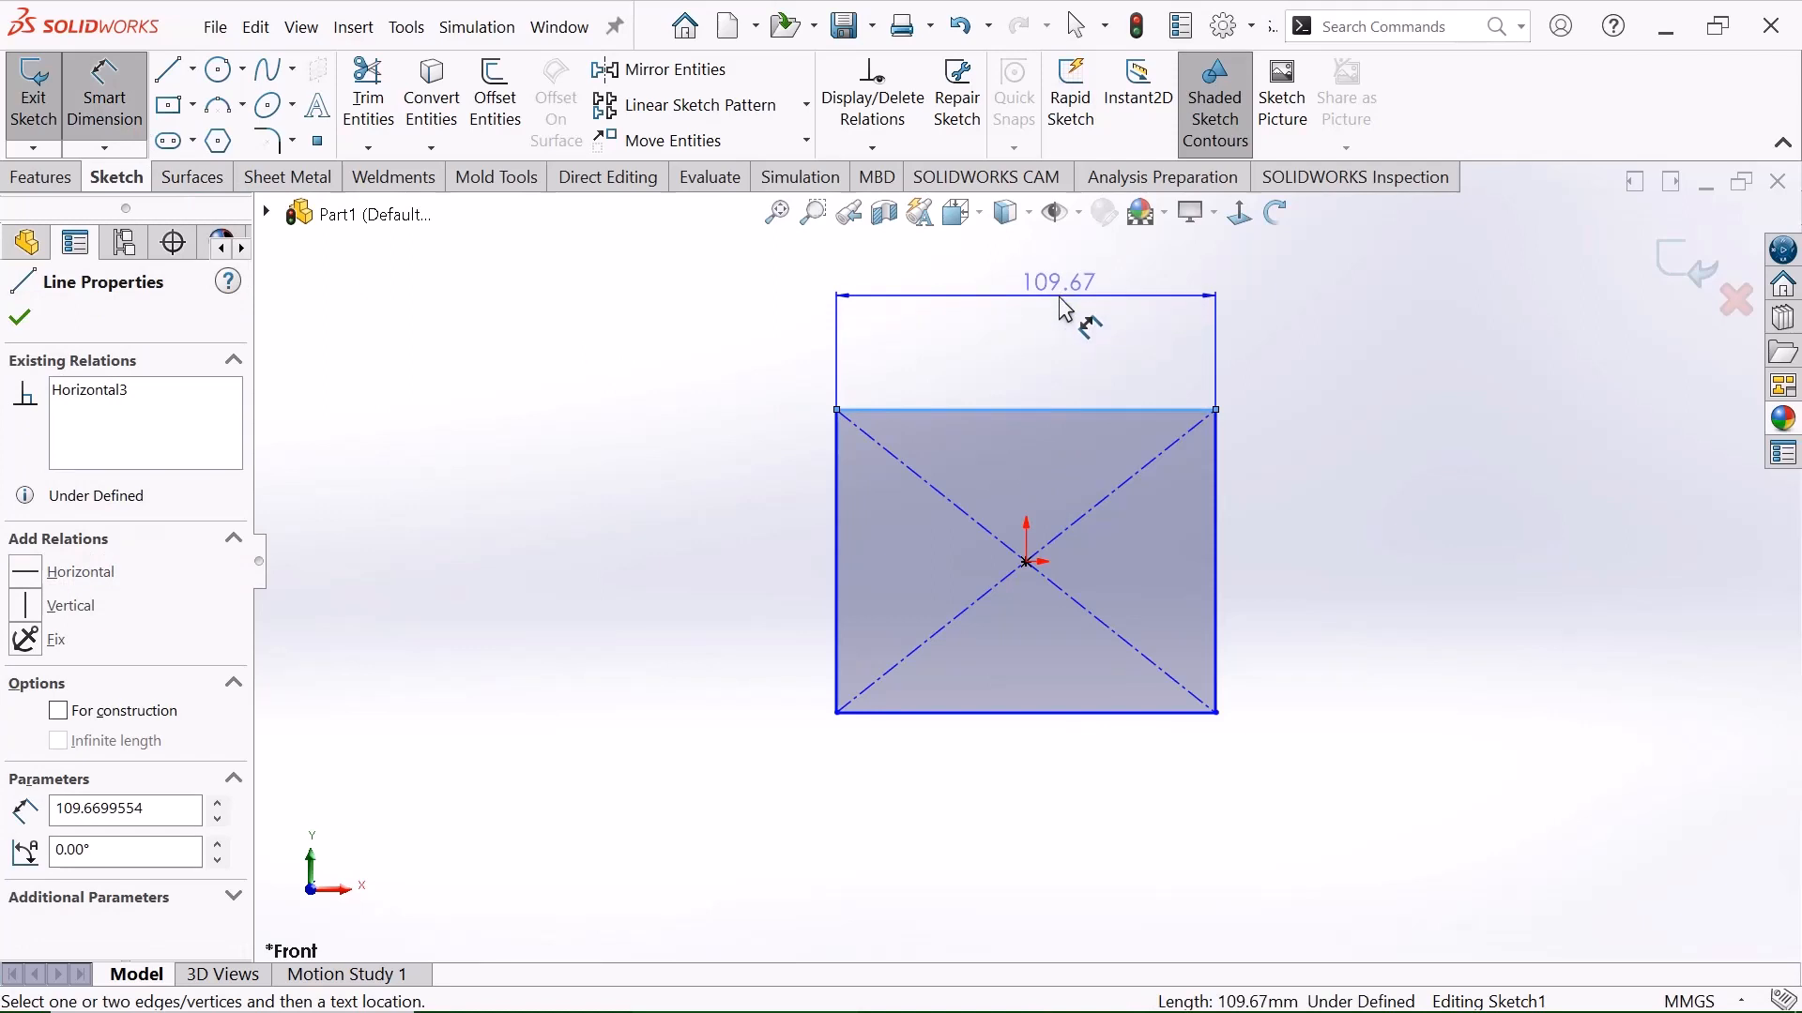
pyautogui.click(1070, 315)
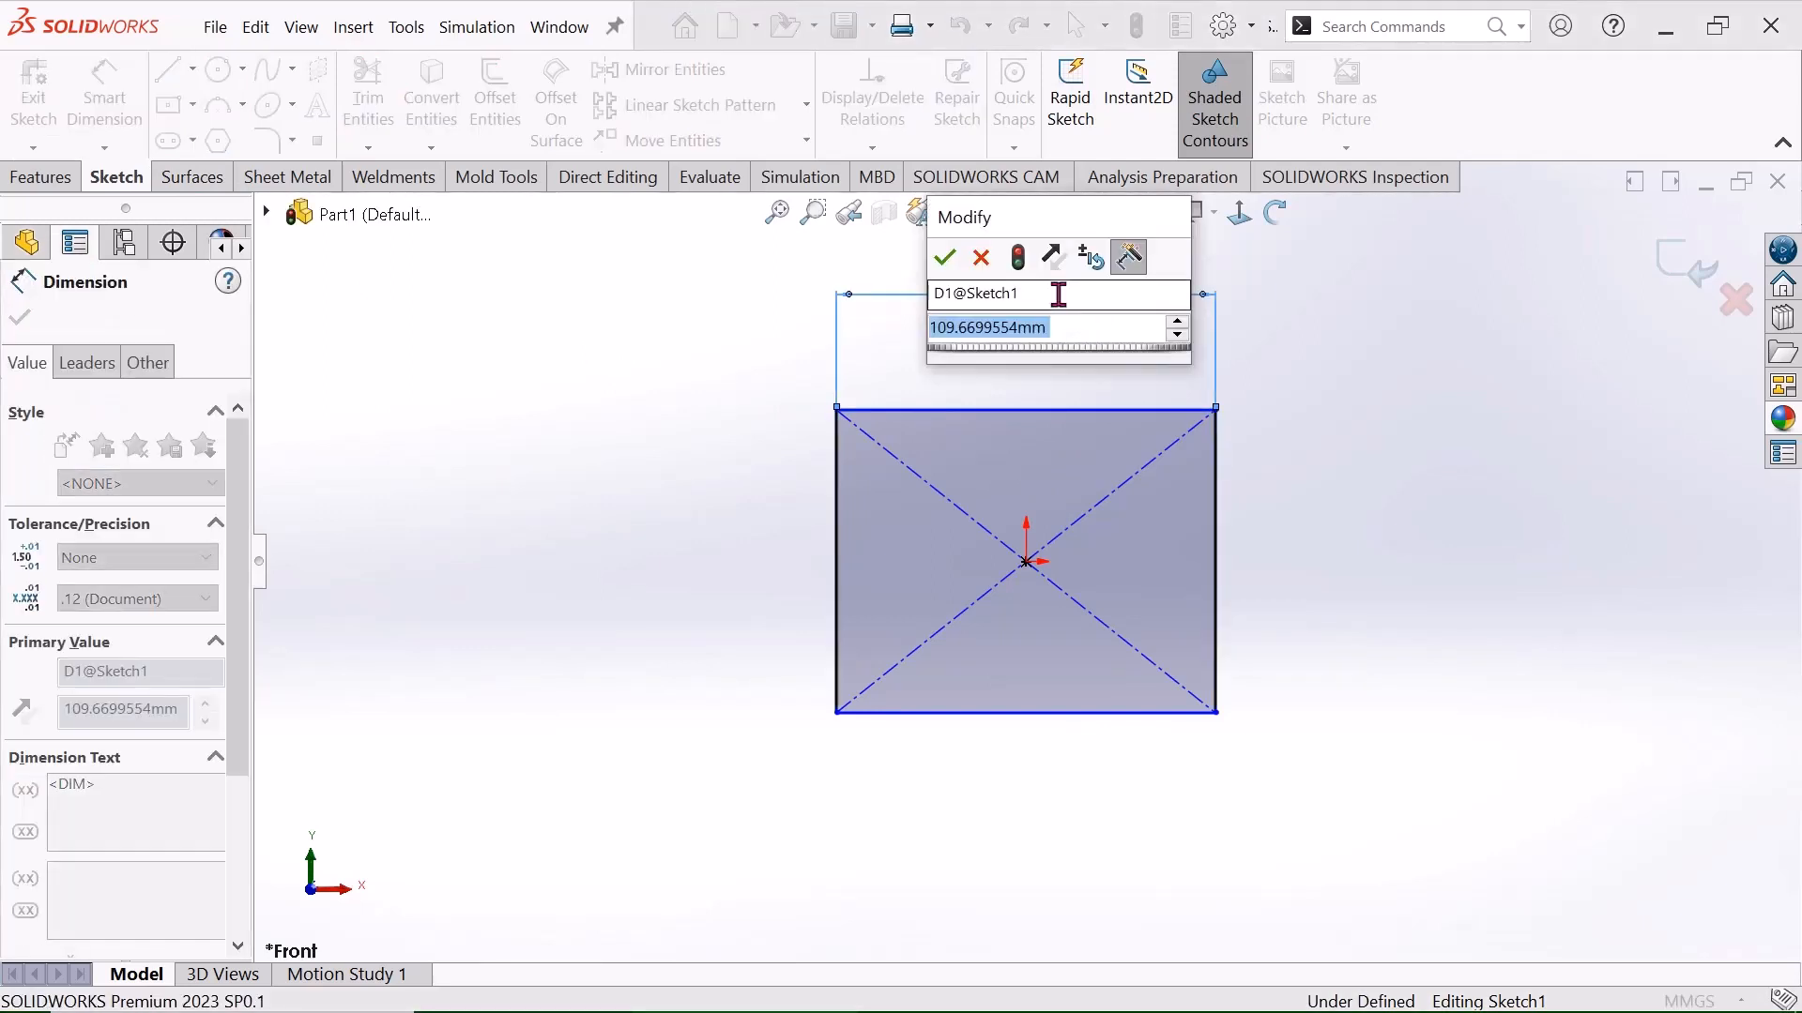
pyautogui.write('=')
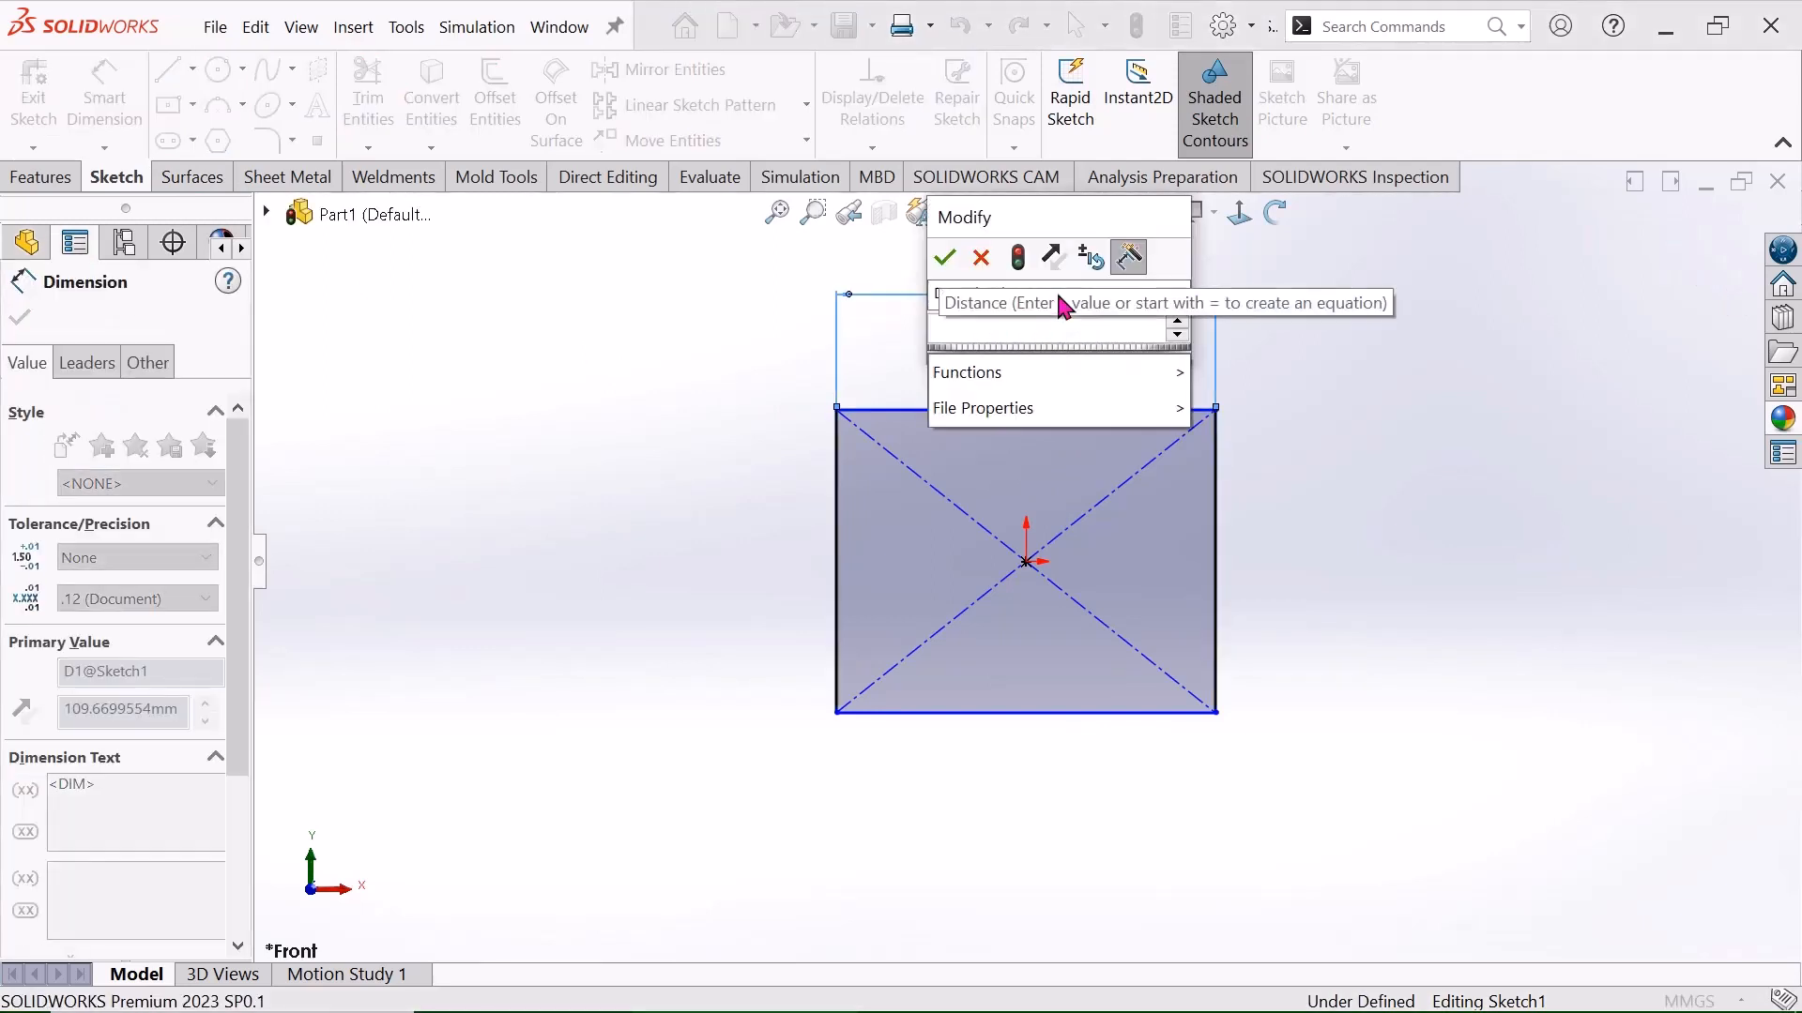
pyautogui.write('45')
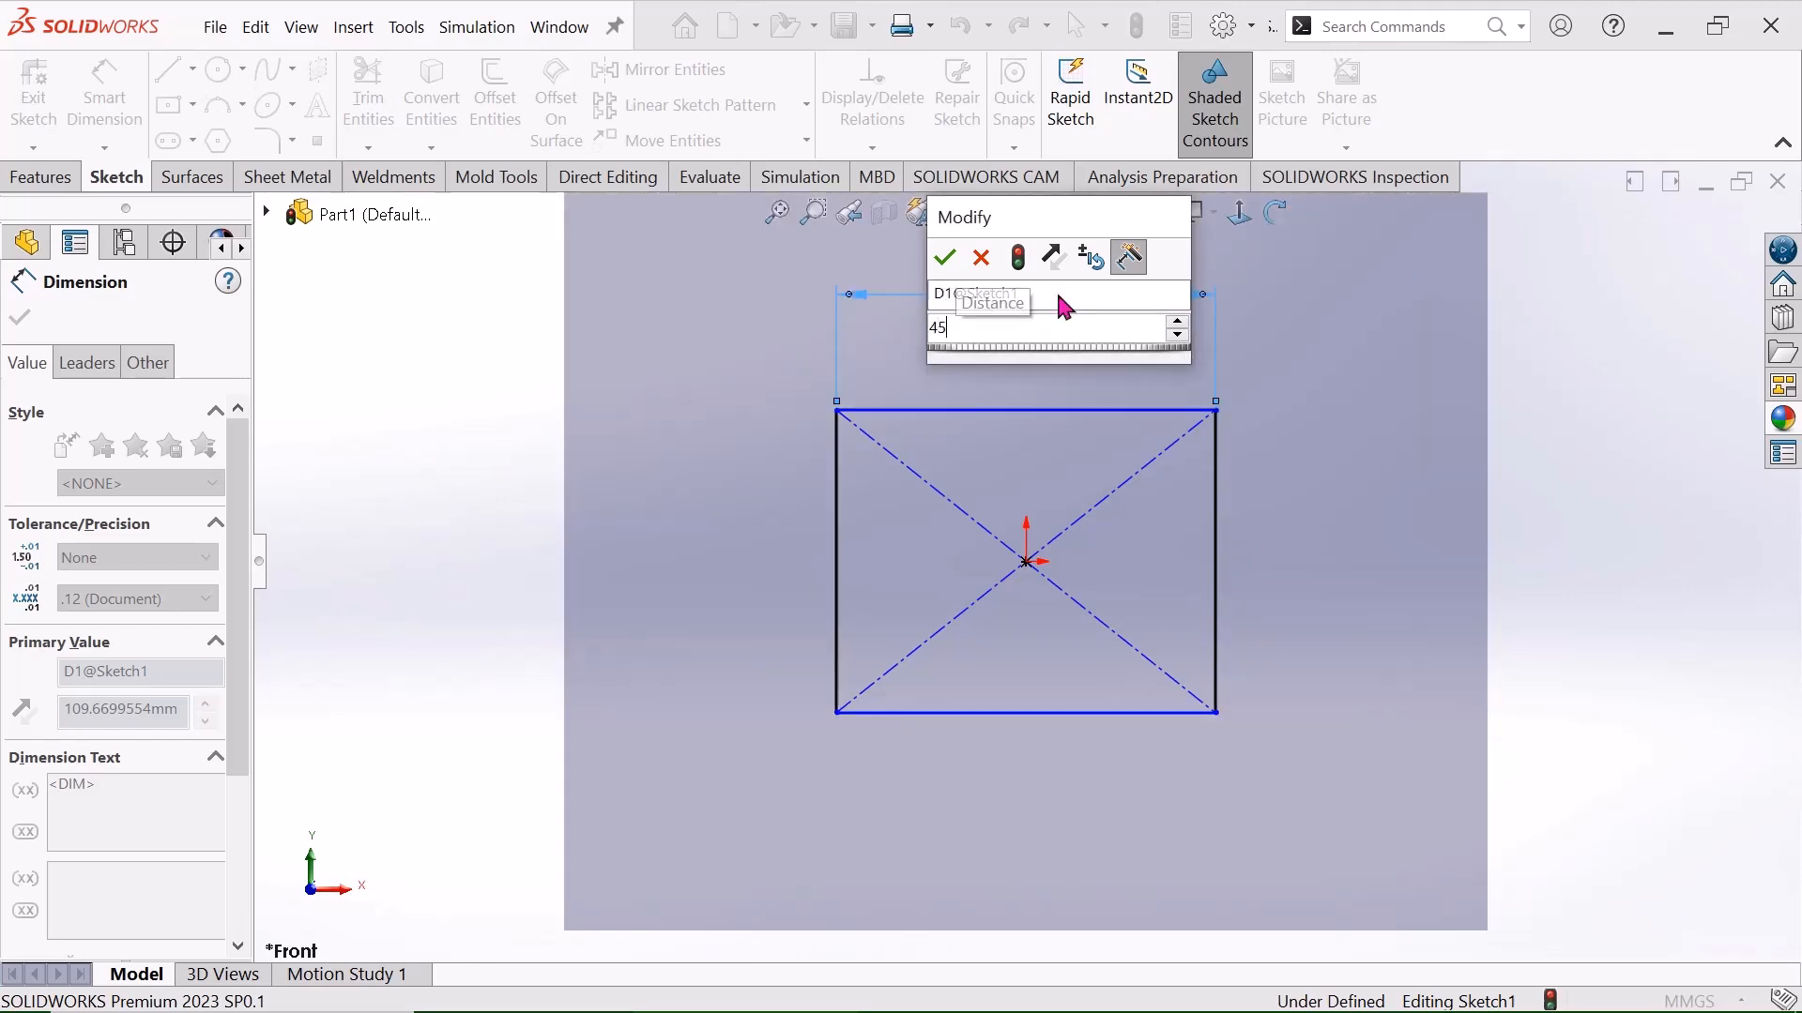
pyautogui.press('Return')
pyautogui.click(1466, 553)
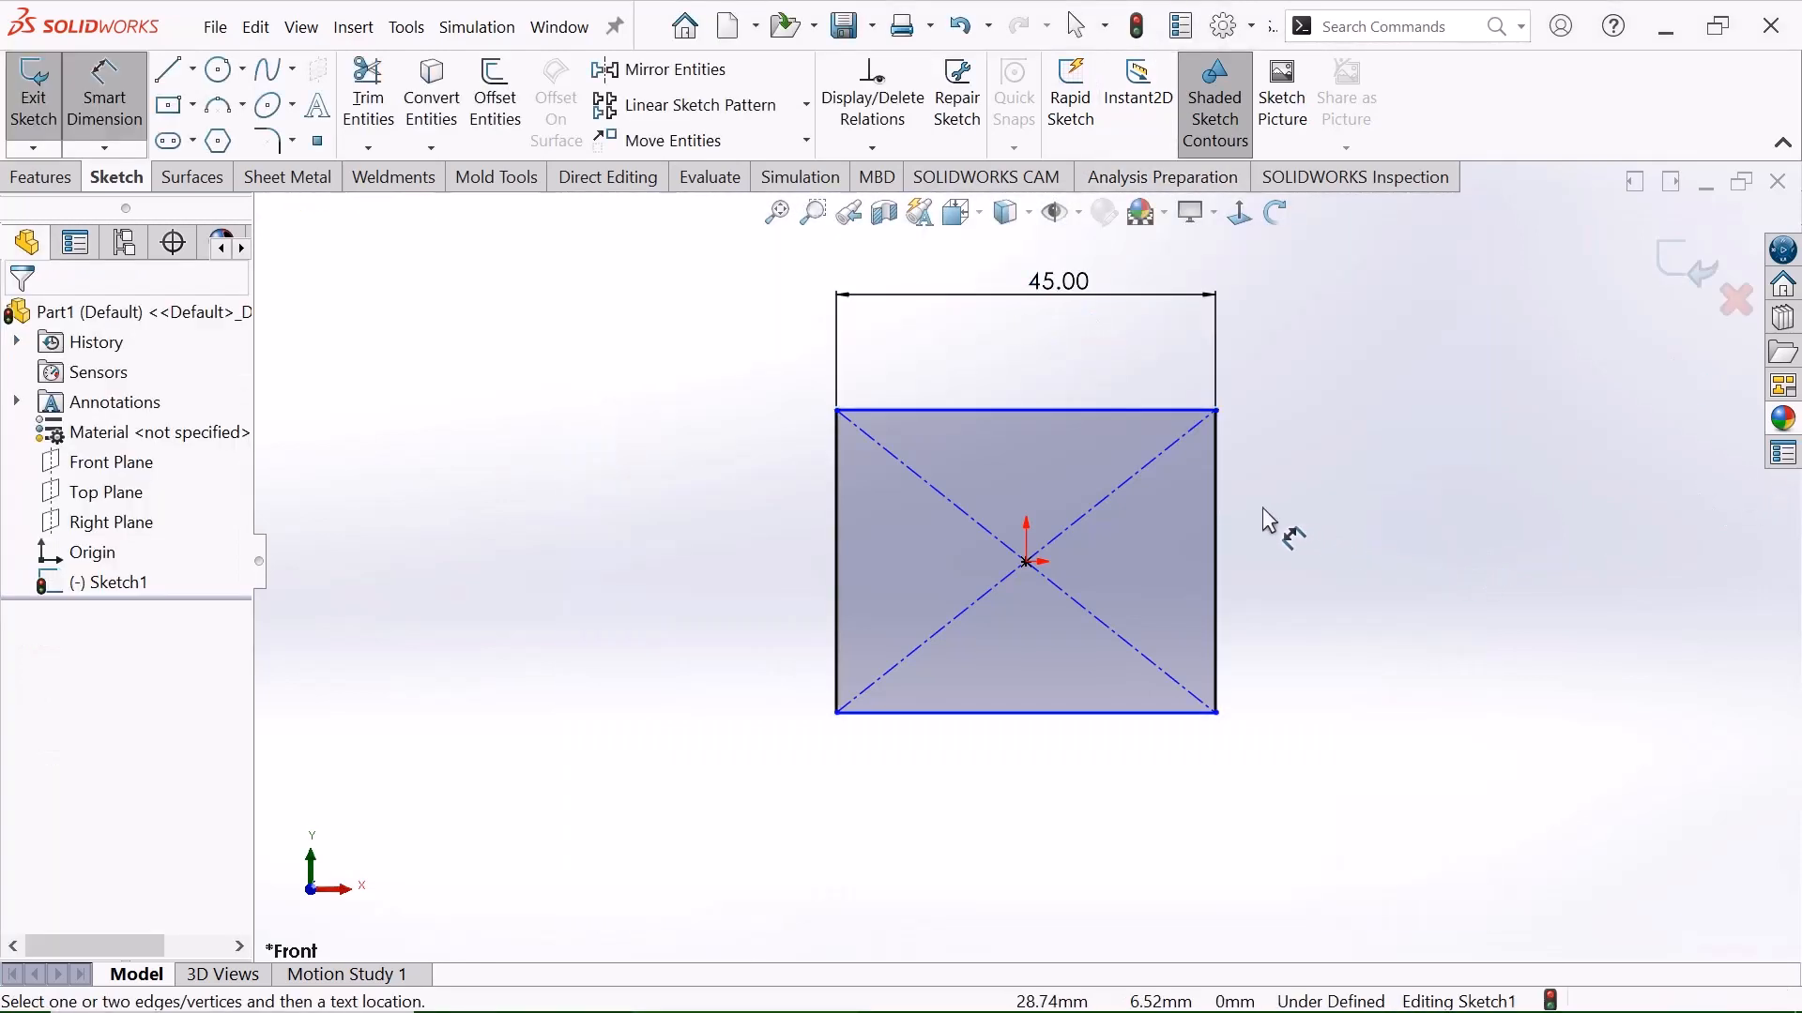
# Dimension the rectangle's vertical edge, set its height to 60 mm and end dimensioning.
pyautogui.click(1218, 474)
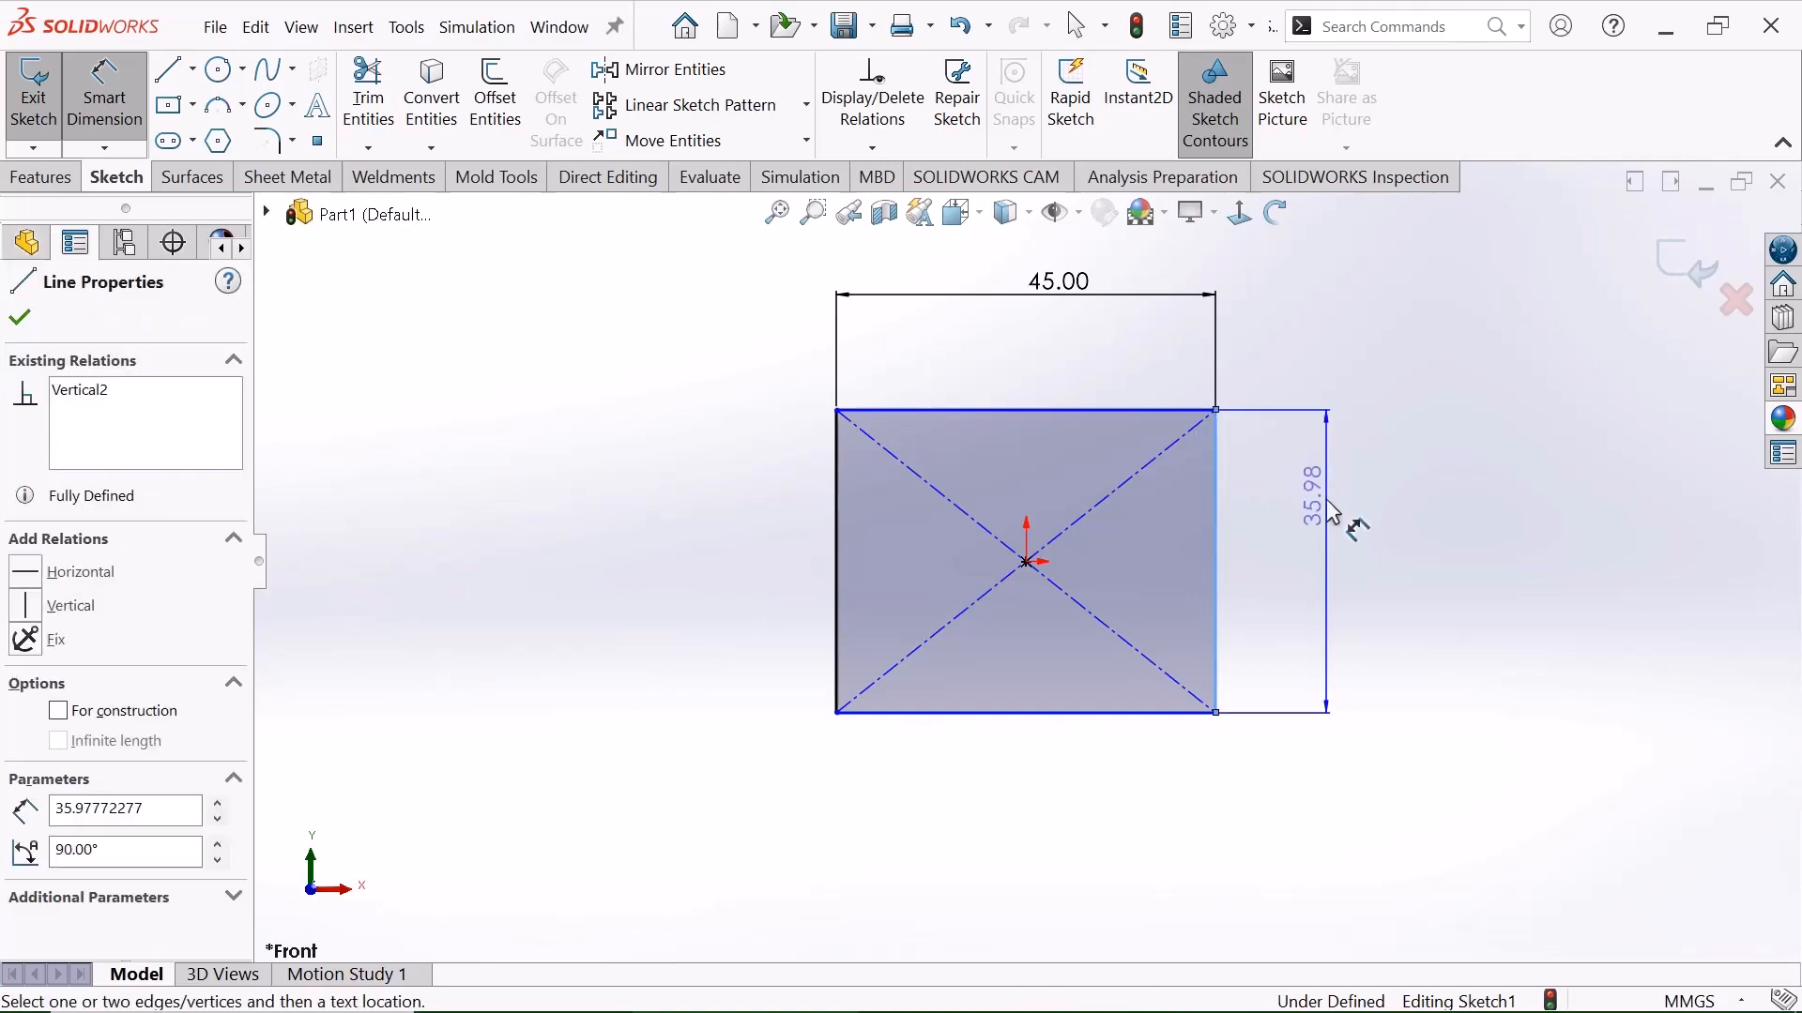
pyautogui.click(1333, 528)
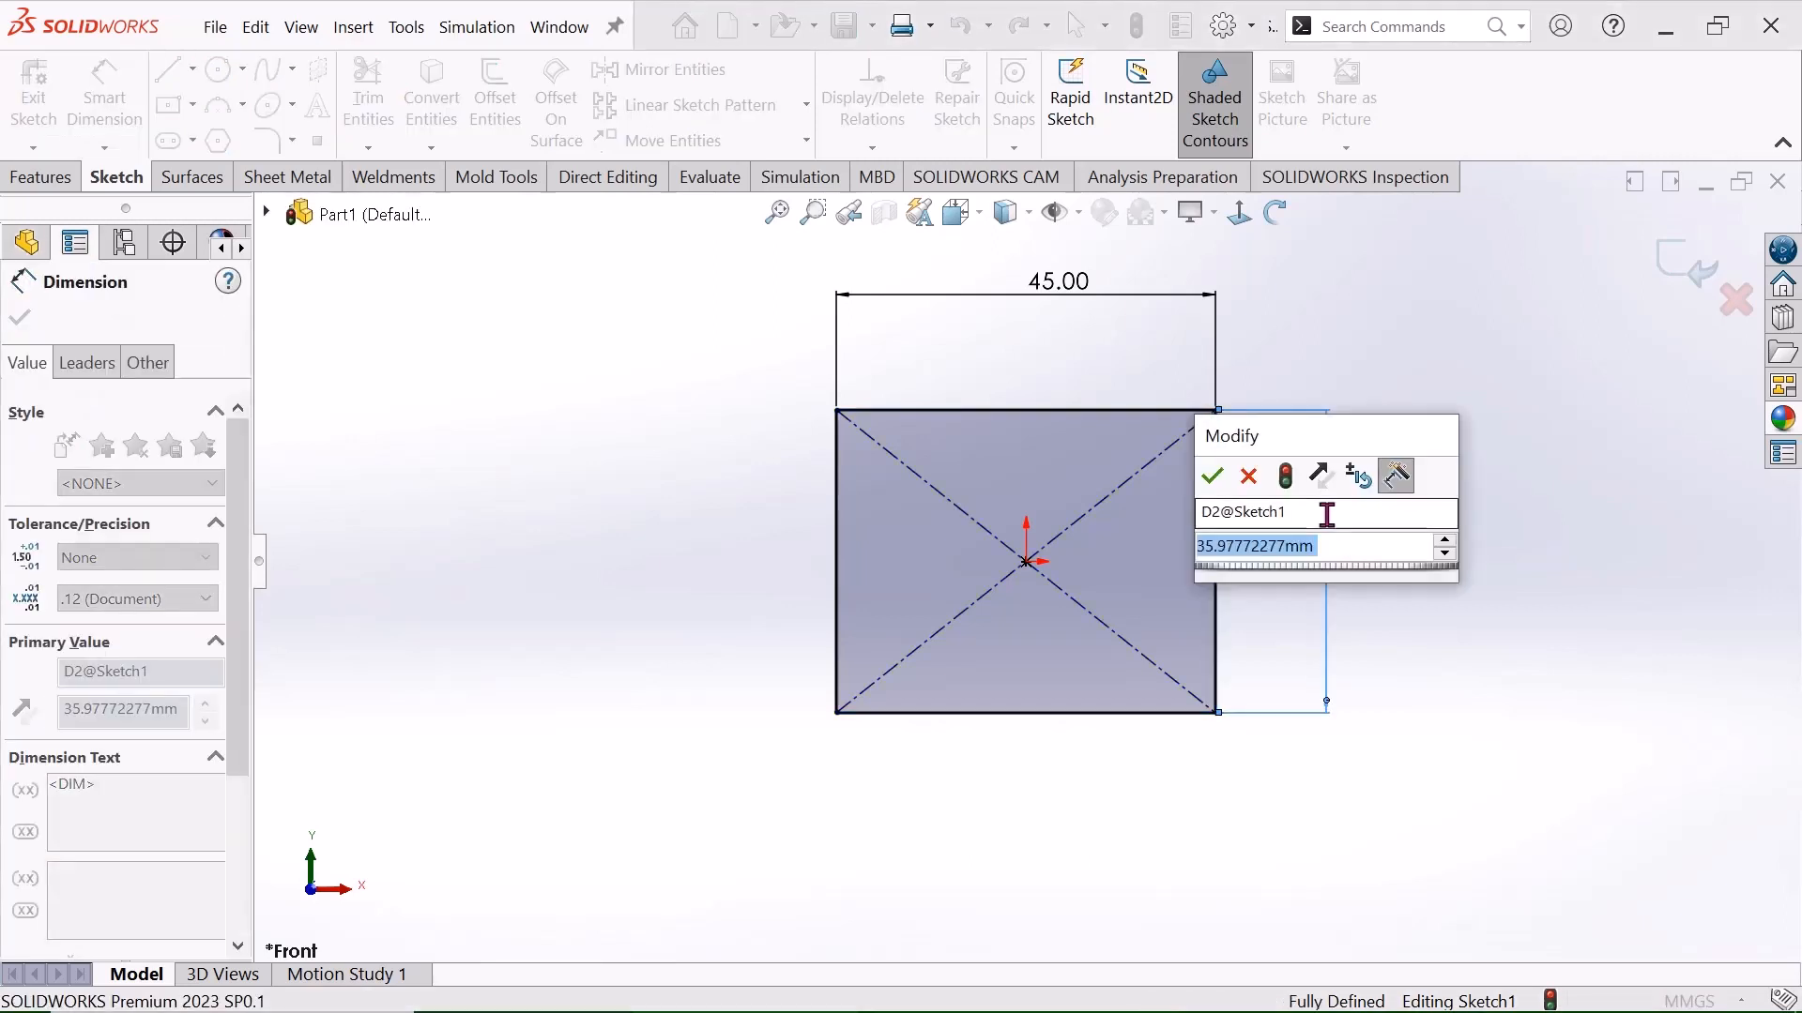
pyautogui.write('60')
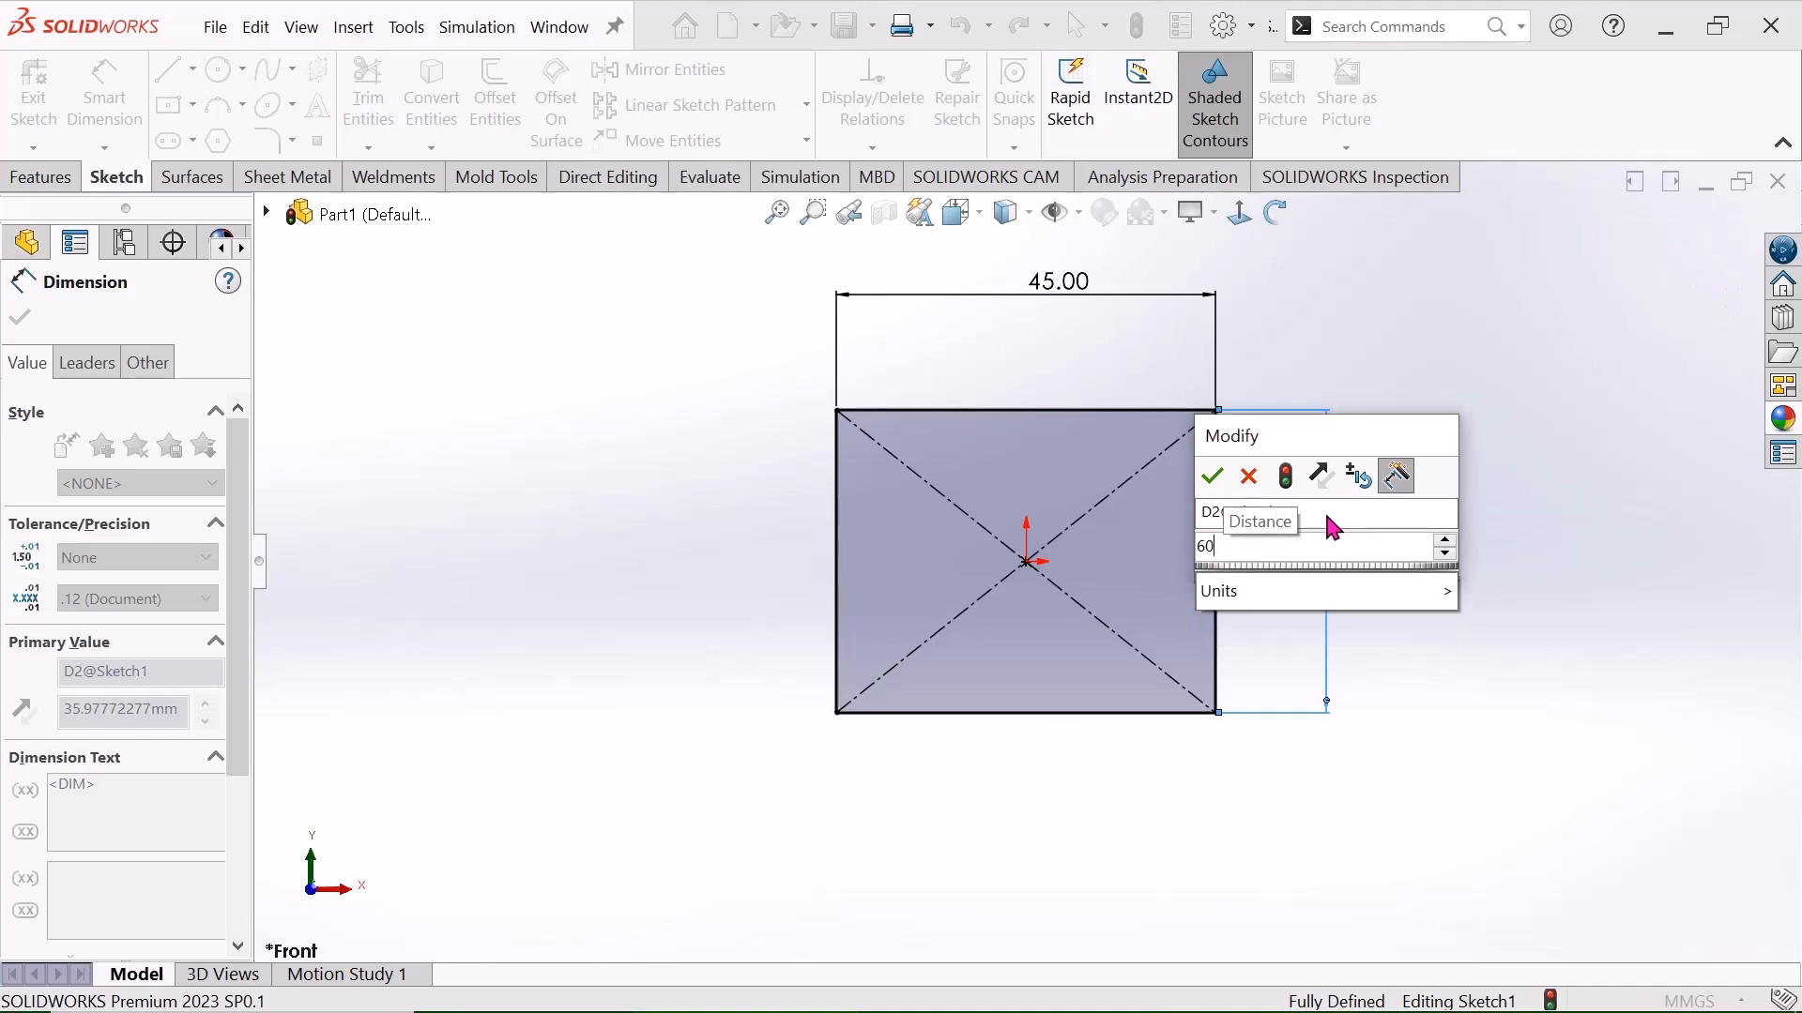
pyautogui.press('Return')
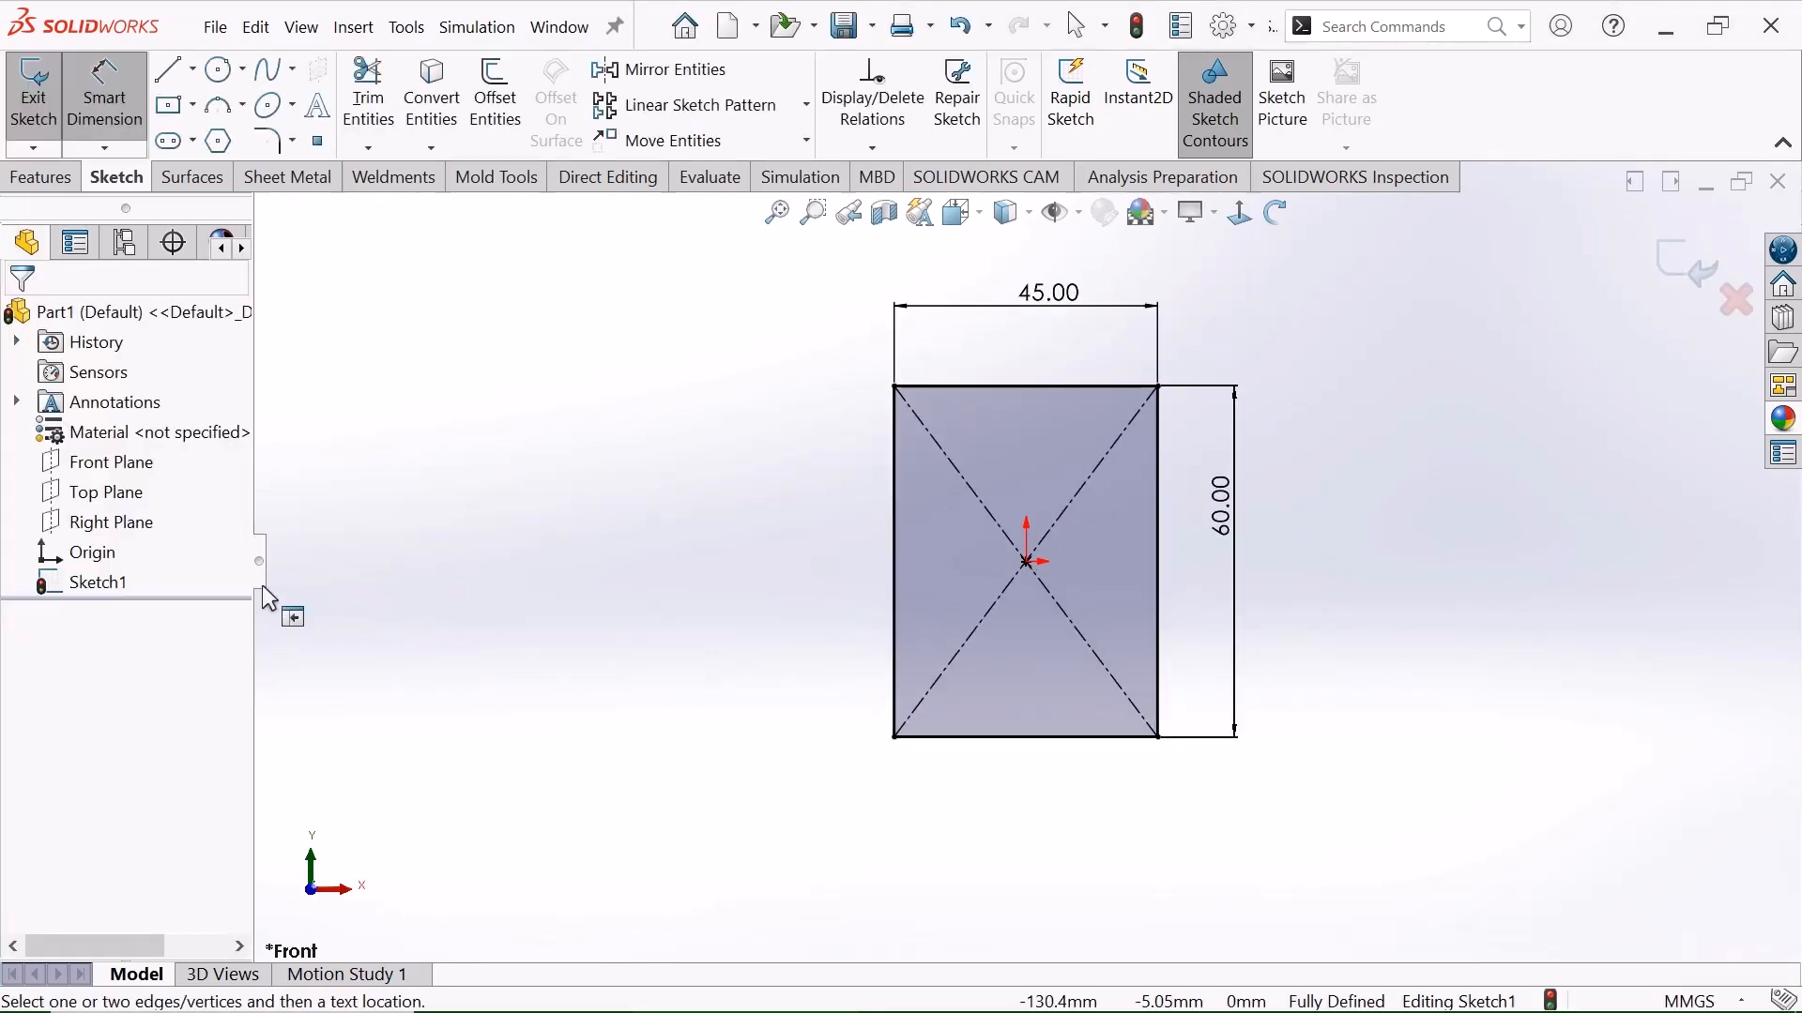
pyautogui.rightClick(338, 532)
pyautogui.click(437, 621)
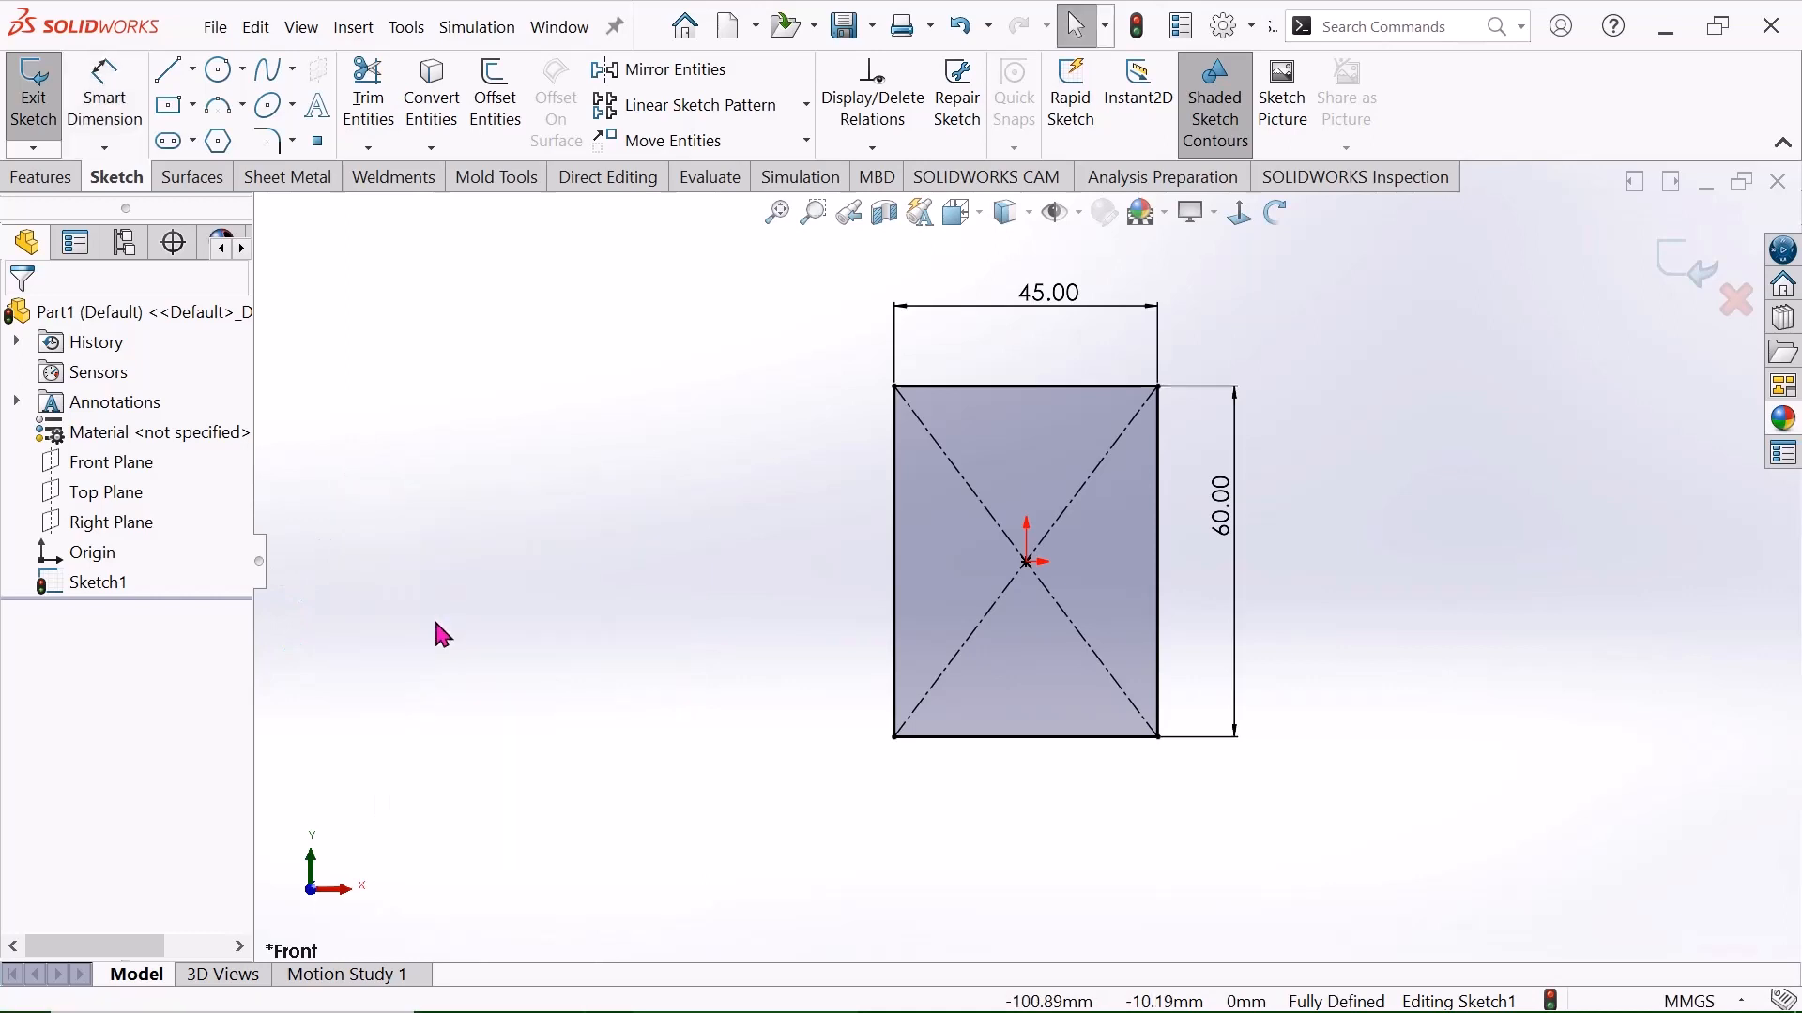
# Extrude the rectangle 35 mm as a boss using the Mid Plane end condition.
pyautogui.click(41, 177)
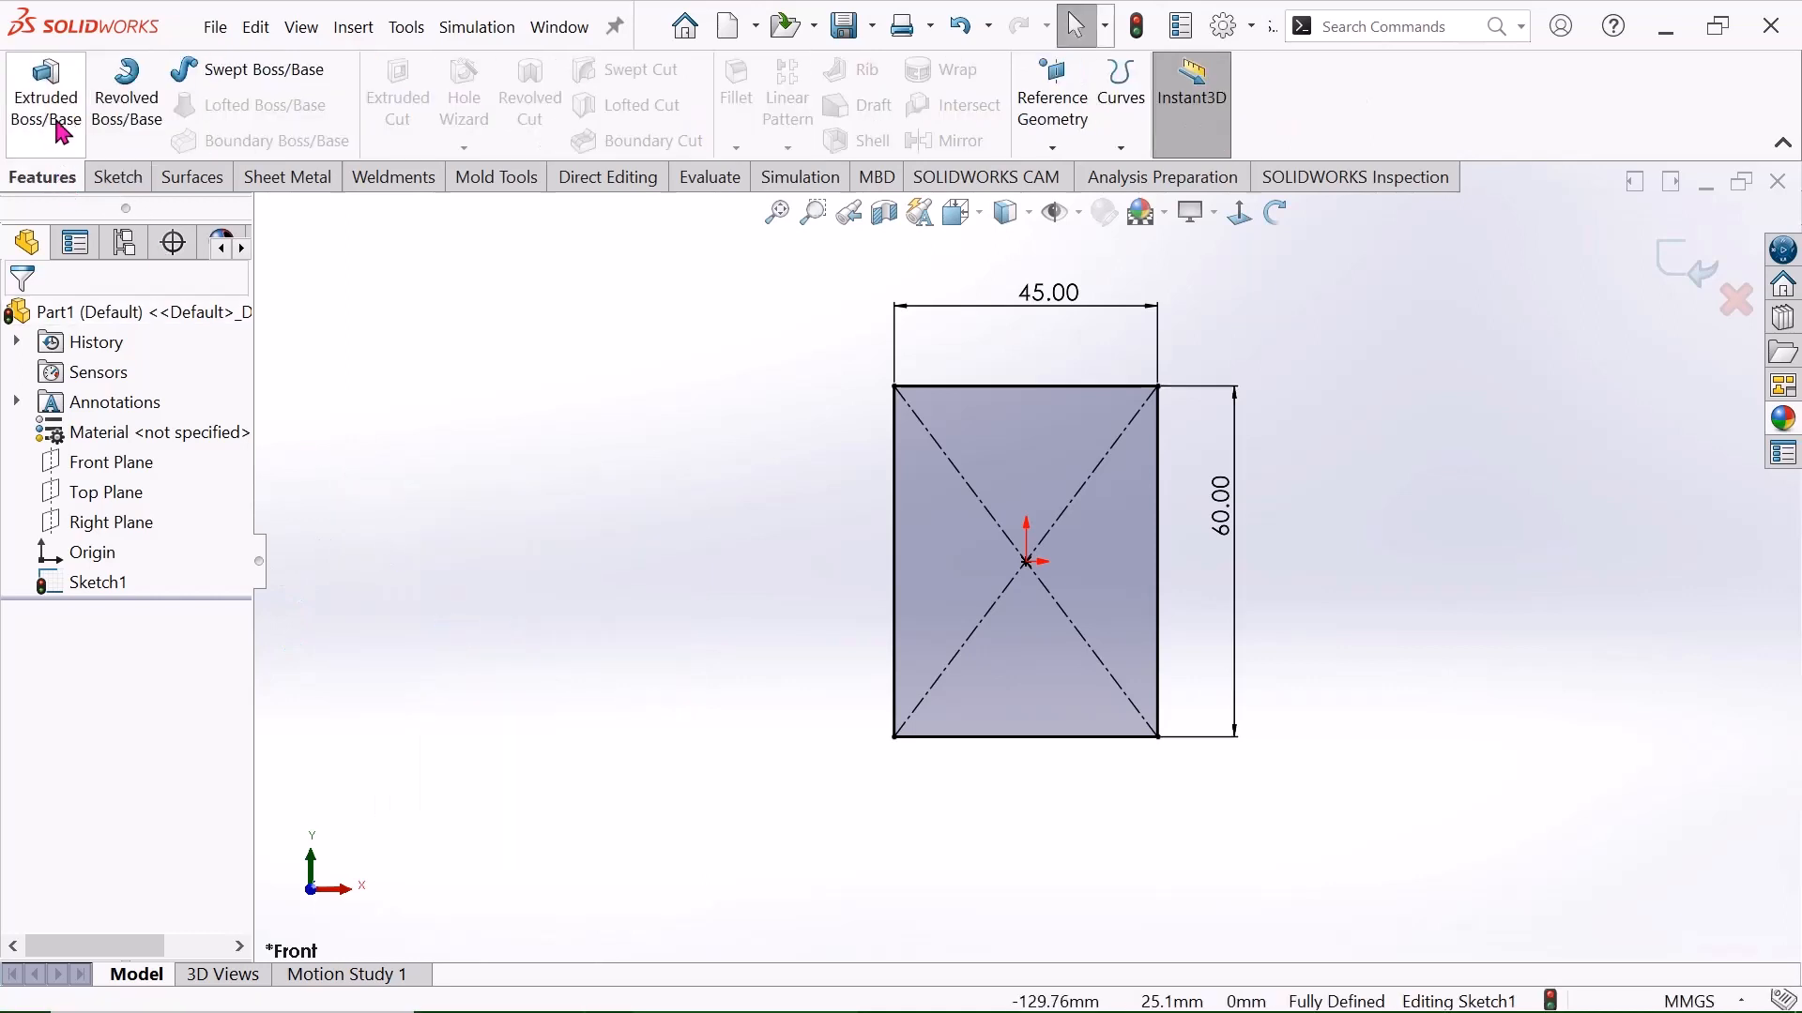
pyautogui.click(62, 120)
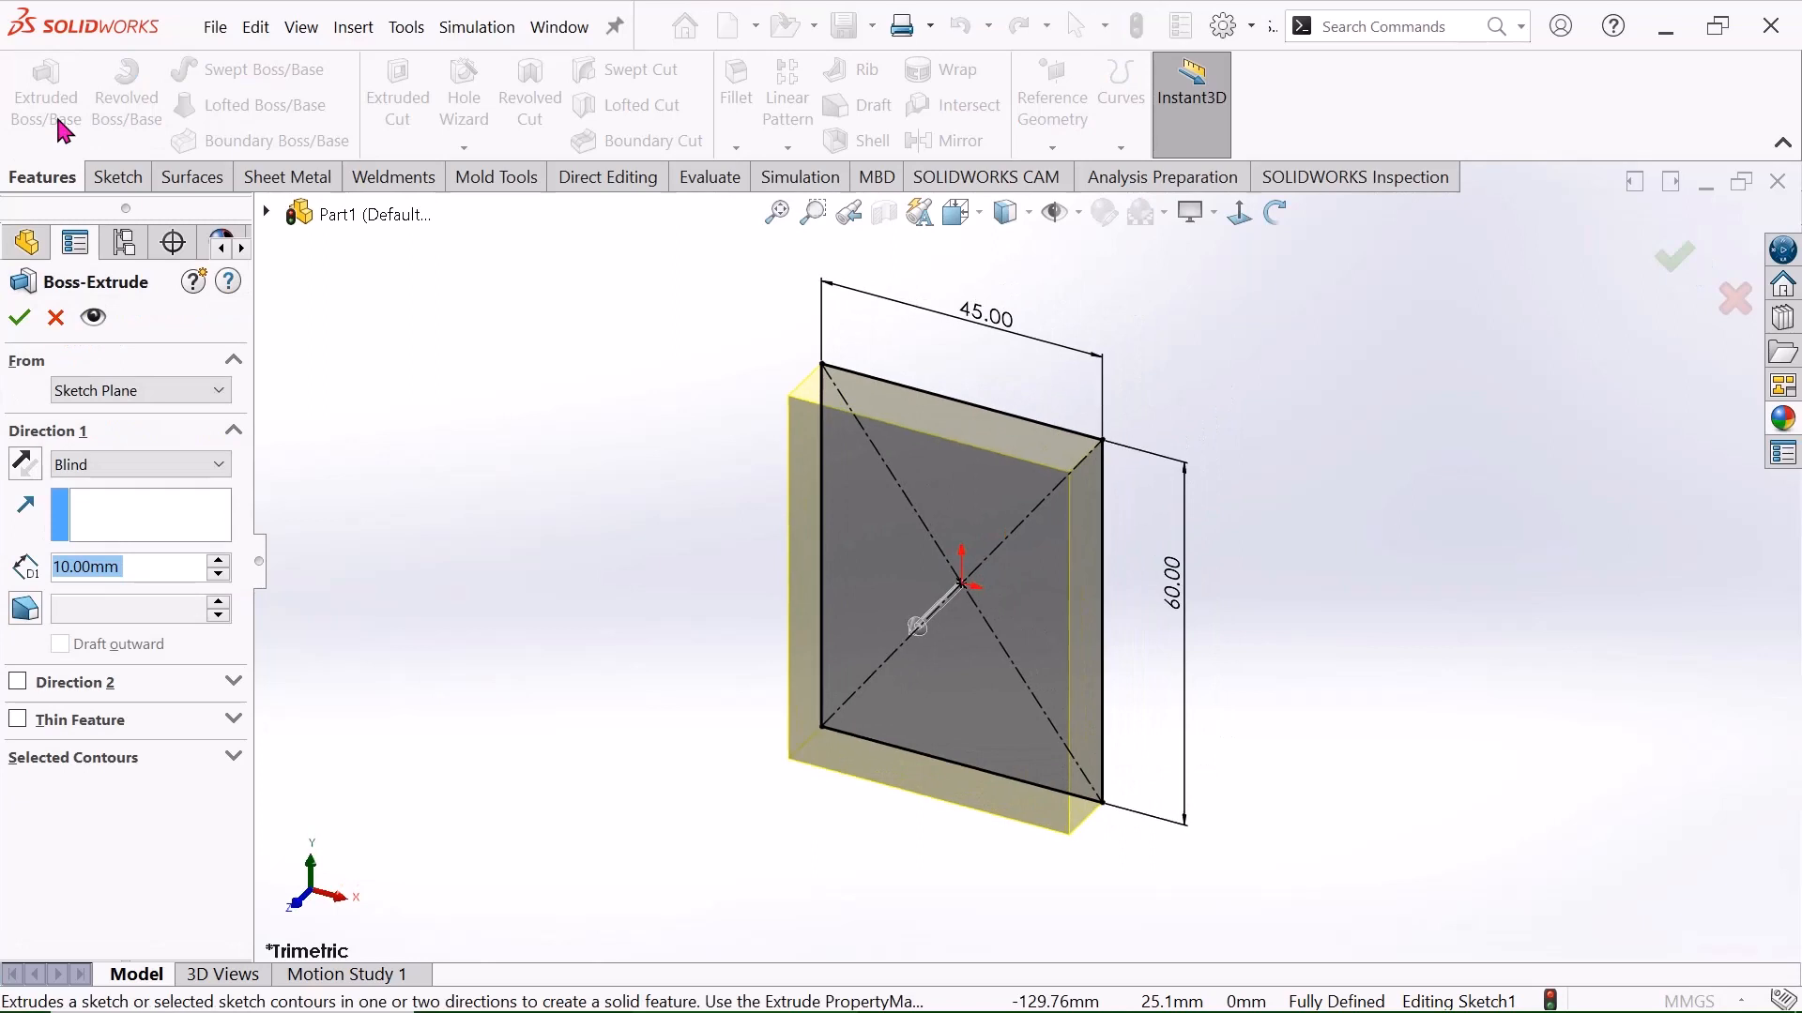
pyautogui.click(218, 467)
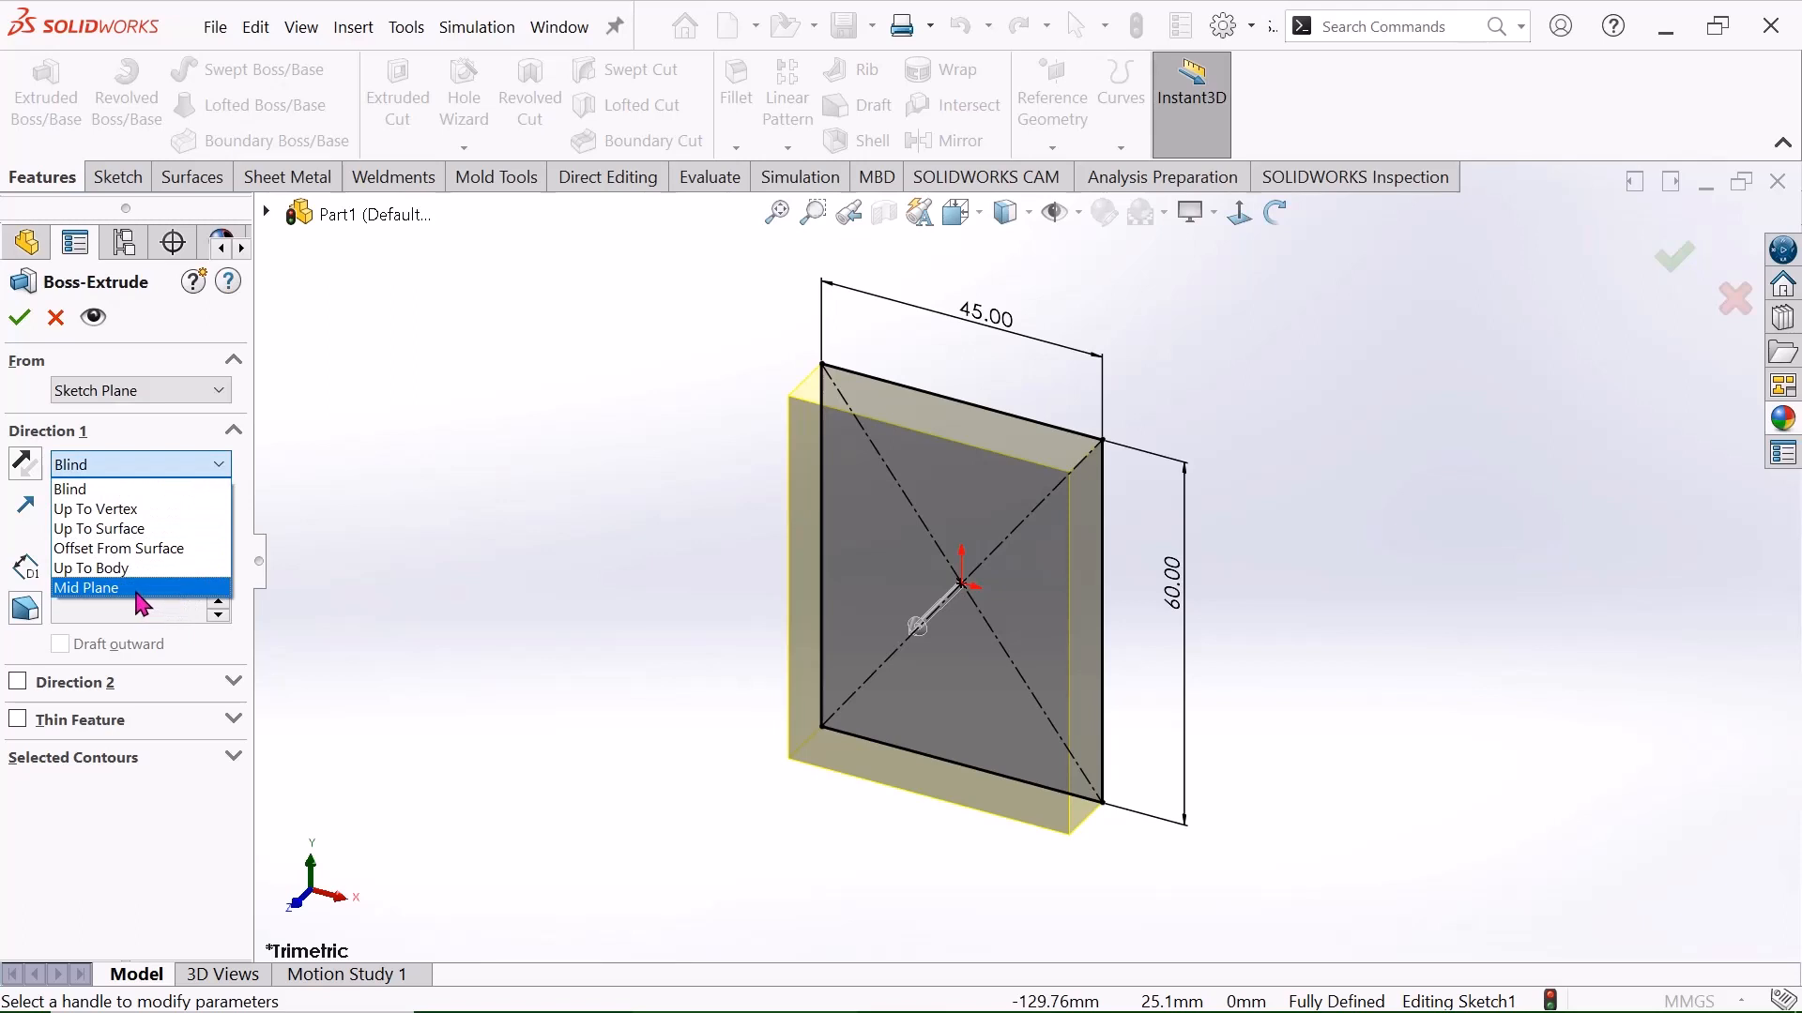
pyautogui.click(137, 589)
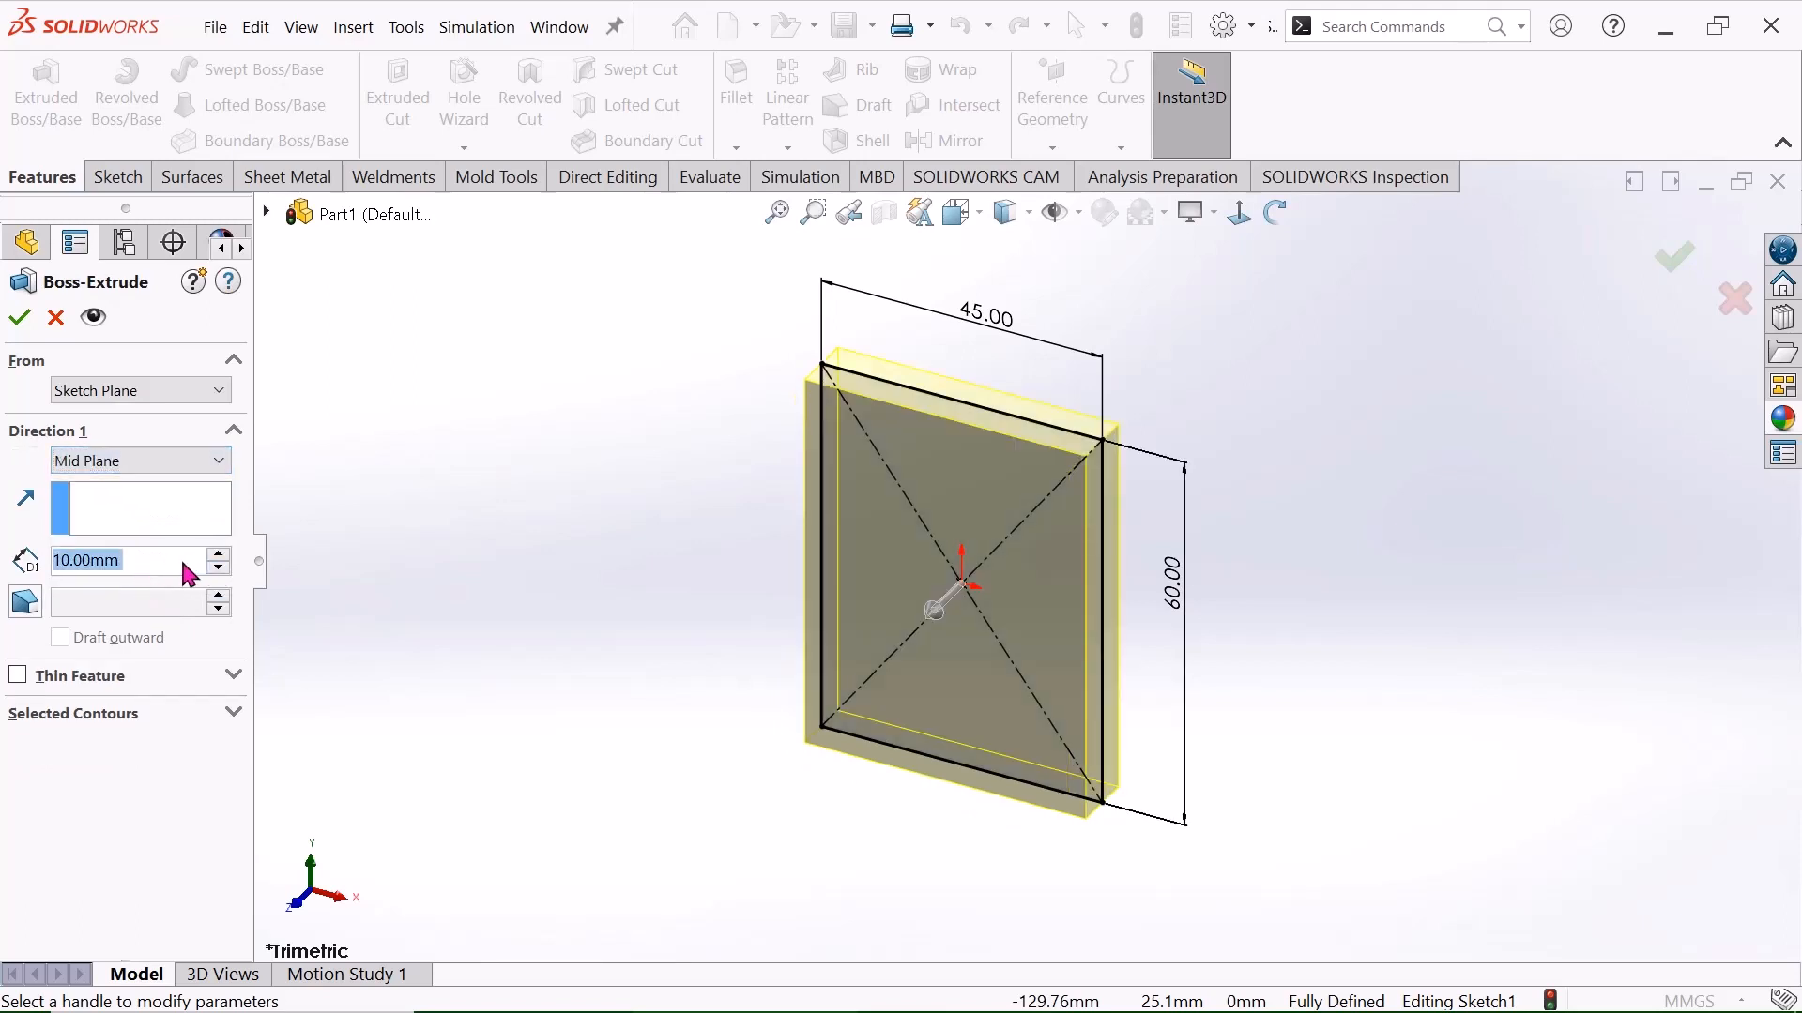
pyautogui.write('35')
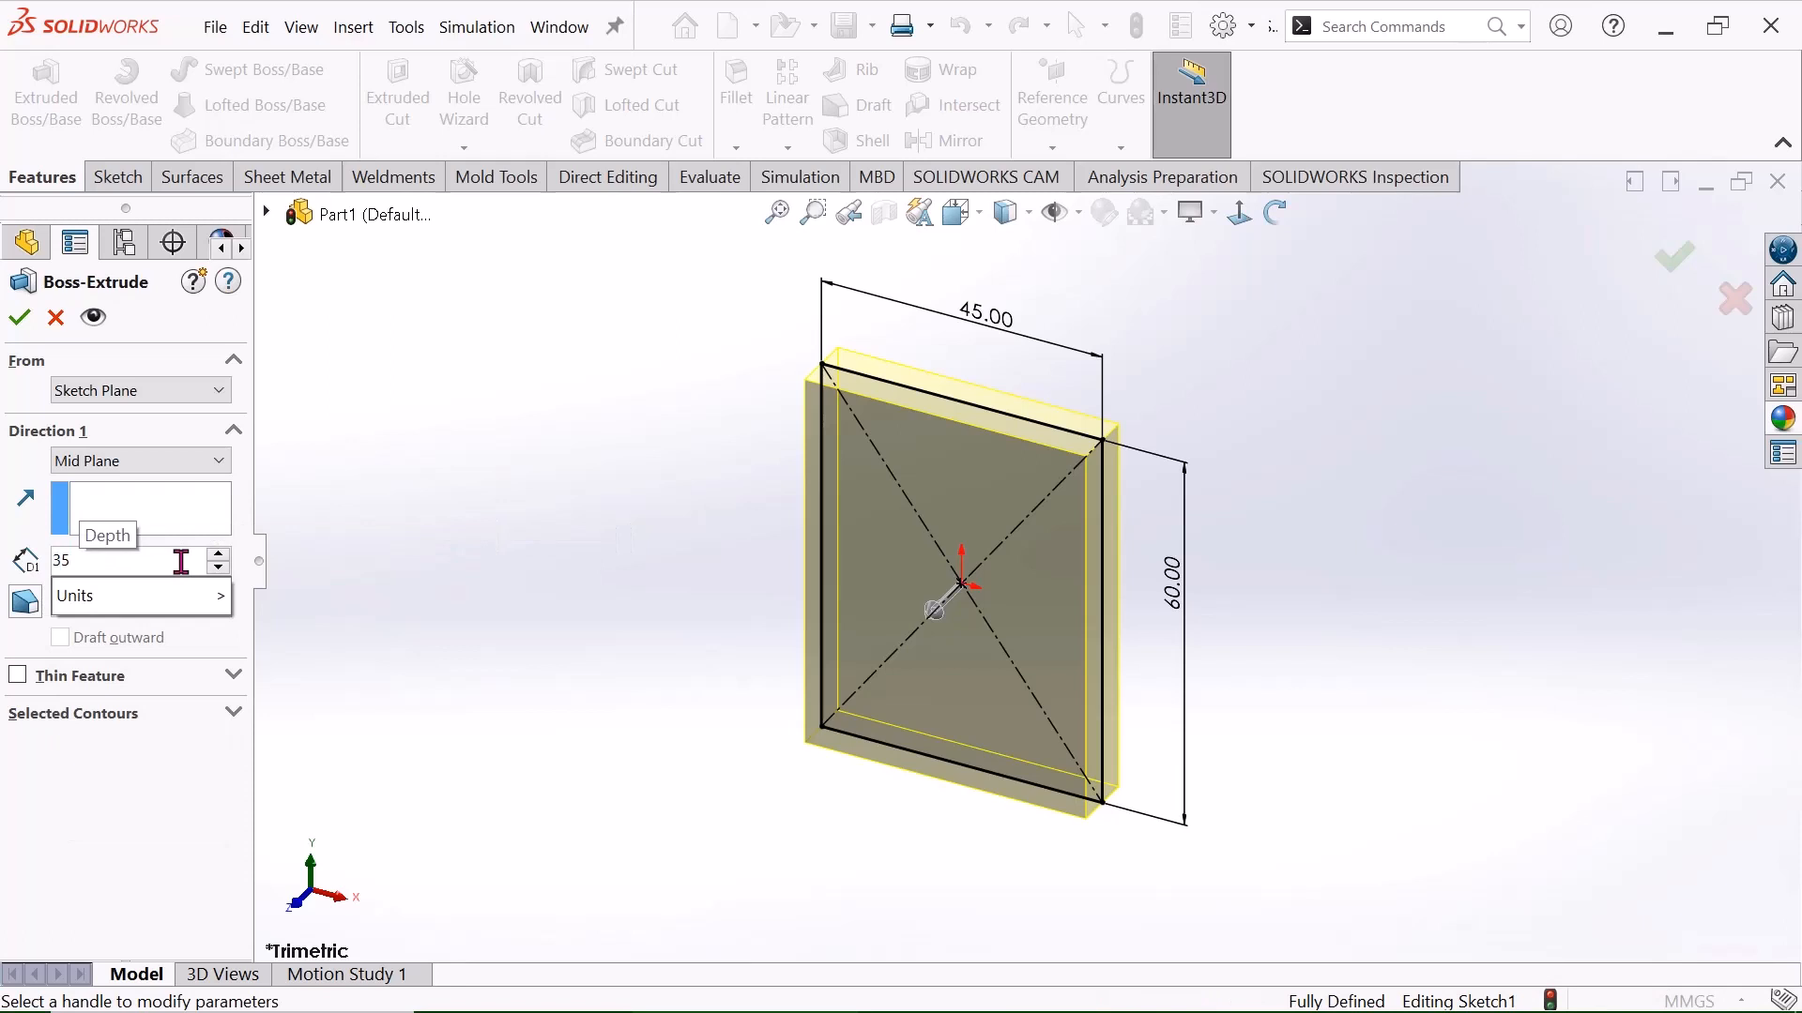
pyautogui.press('Return')
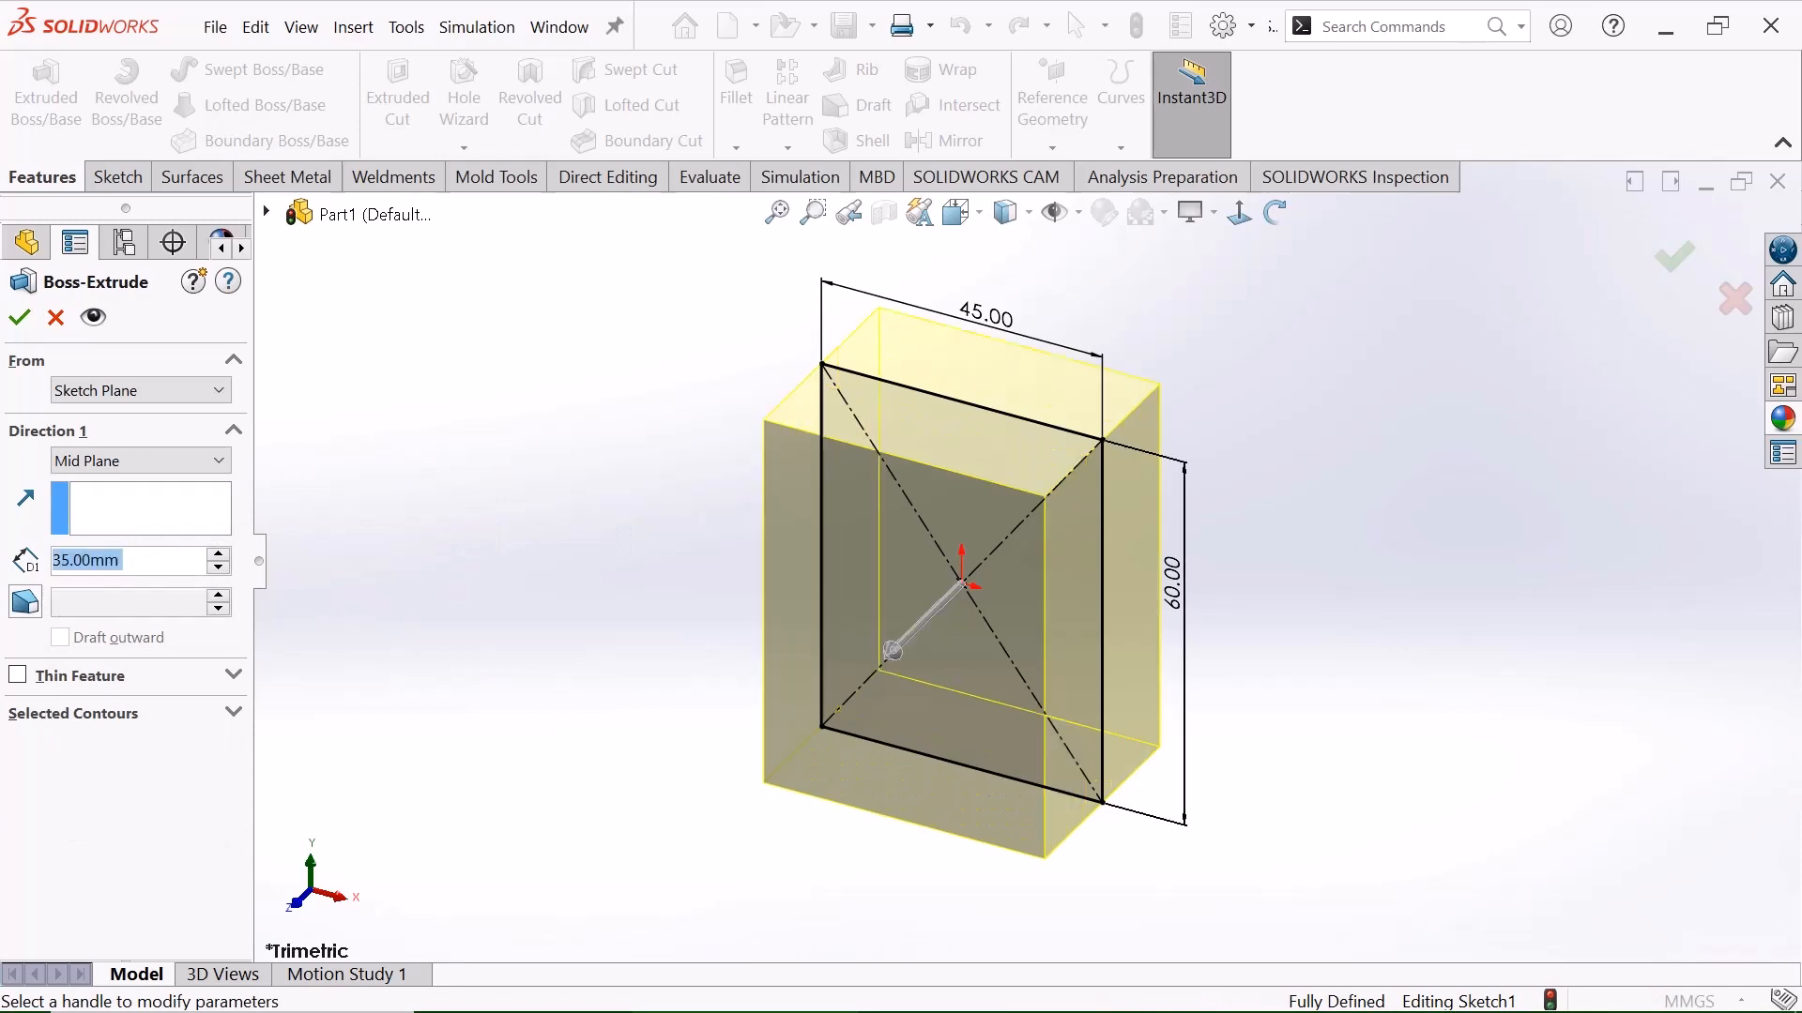
pyautogui.click(27, 329)
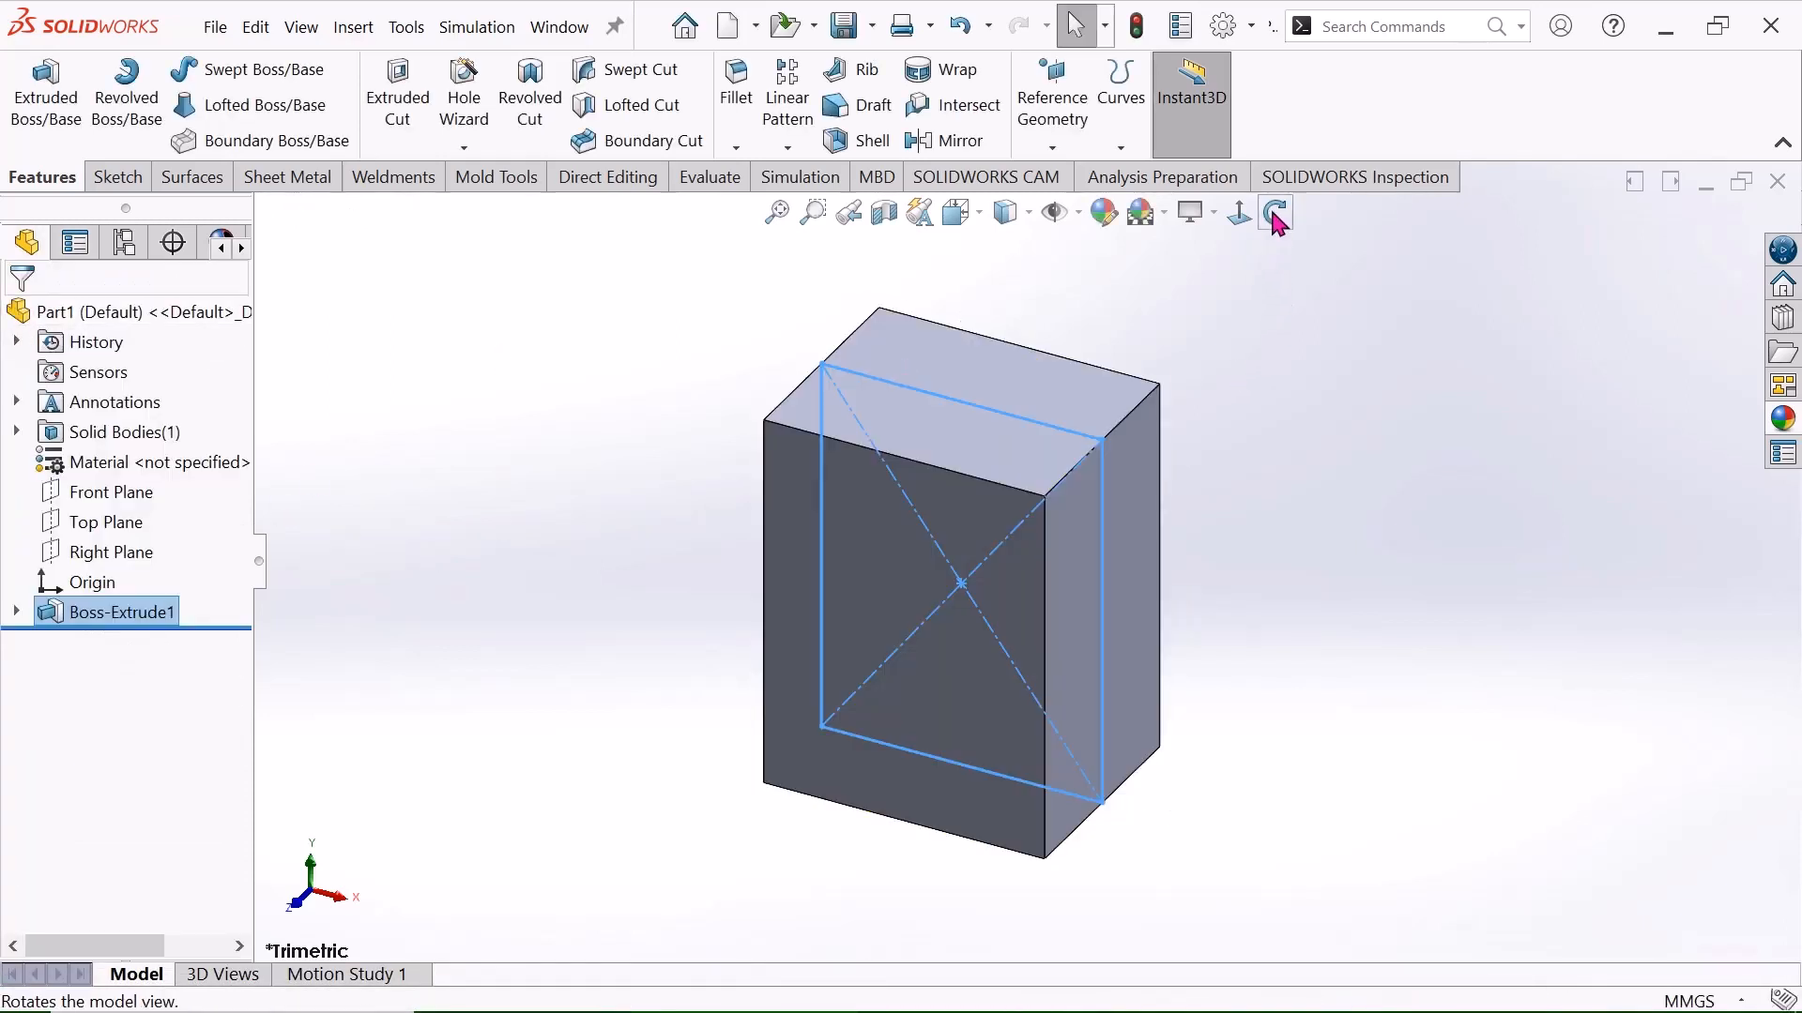
# Start a sketch on the block's rear 45 x 60 mm face.
pyautogui.click(1278, 225)
pyautogui.moveTo(1220, 300); pyautogui.dragTo(1086, 463)
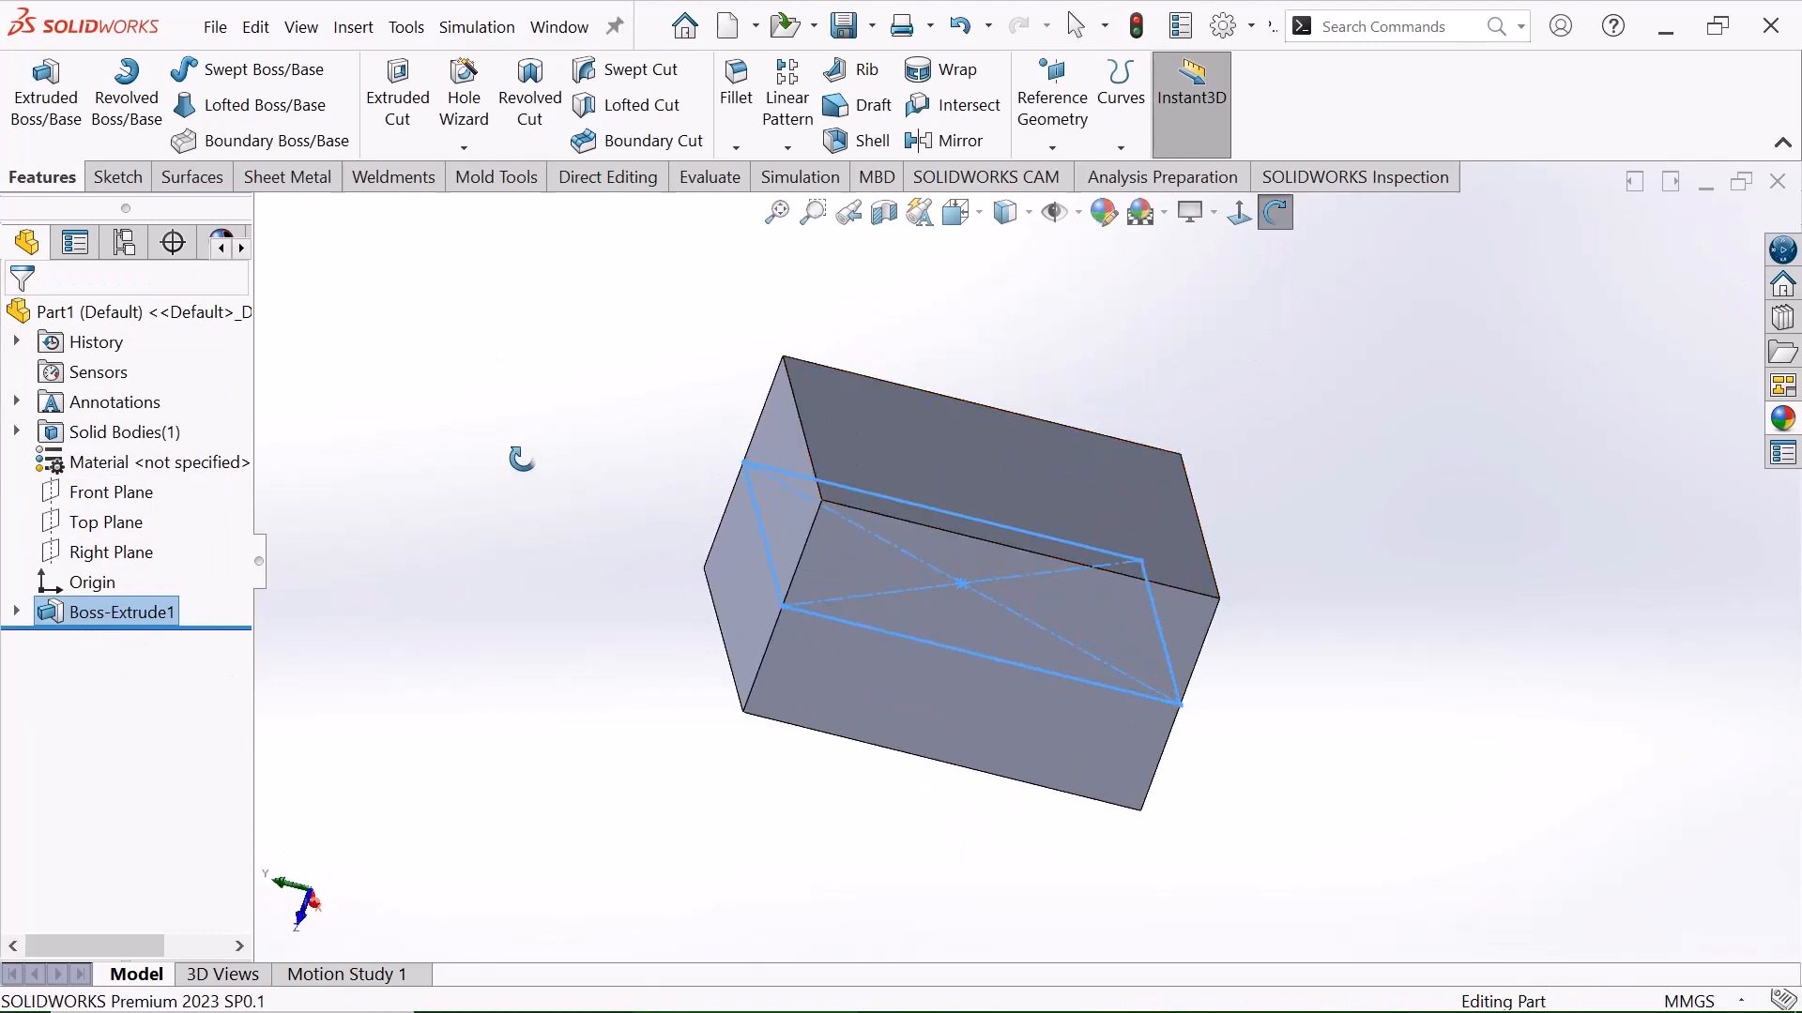
pyautogui.rightClick(522, 459)
pyautogui.click(580, 479)
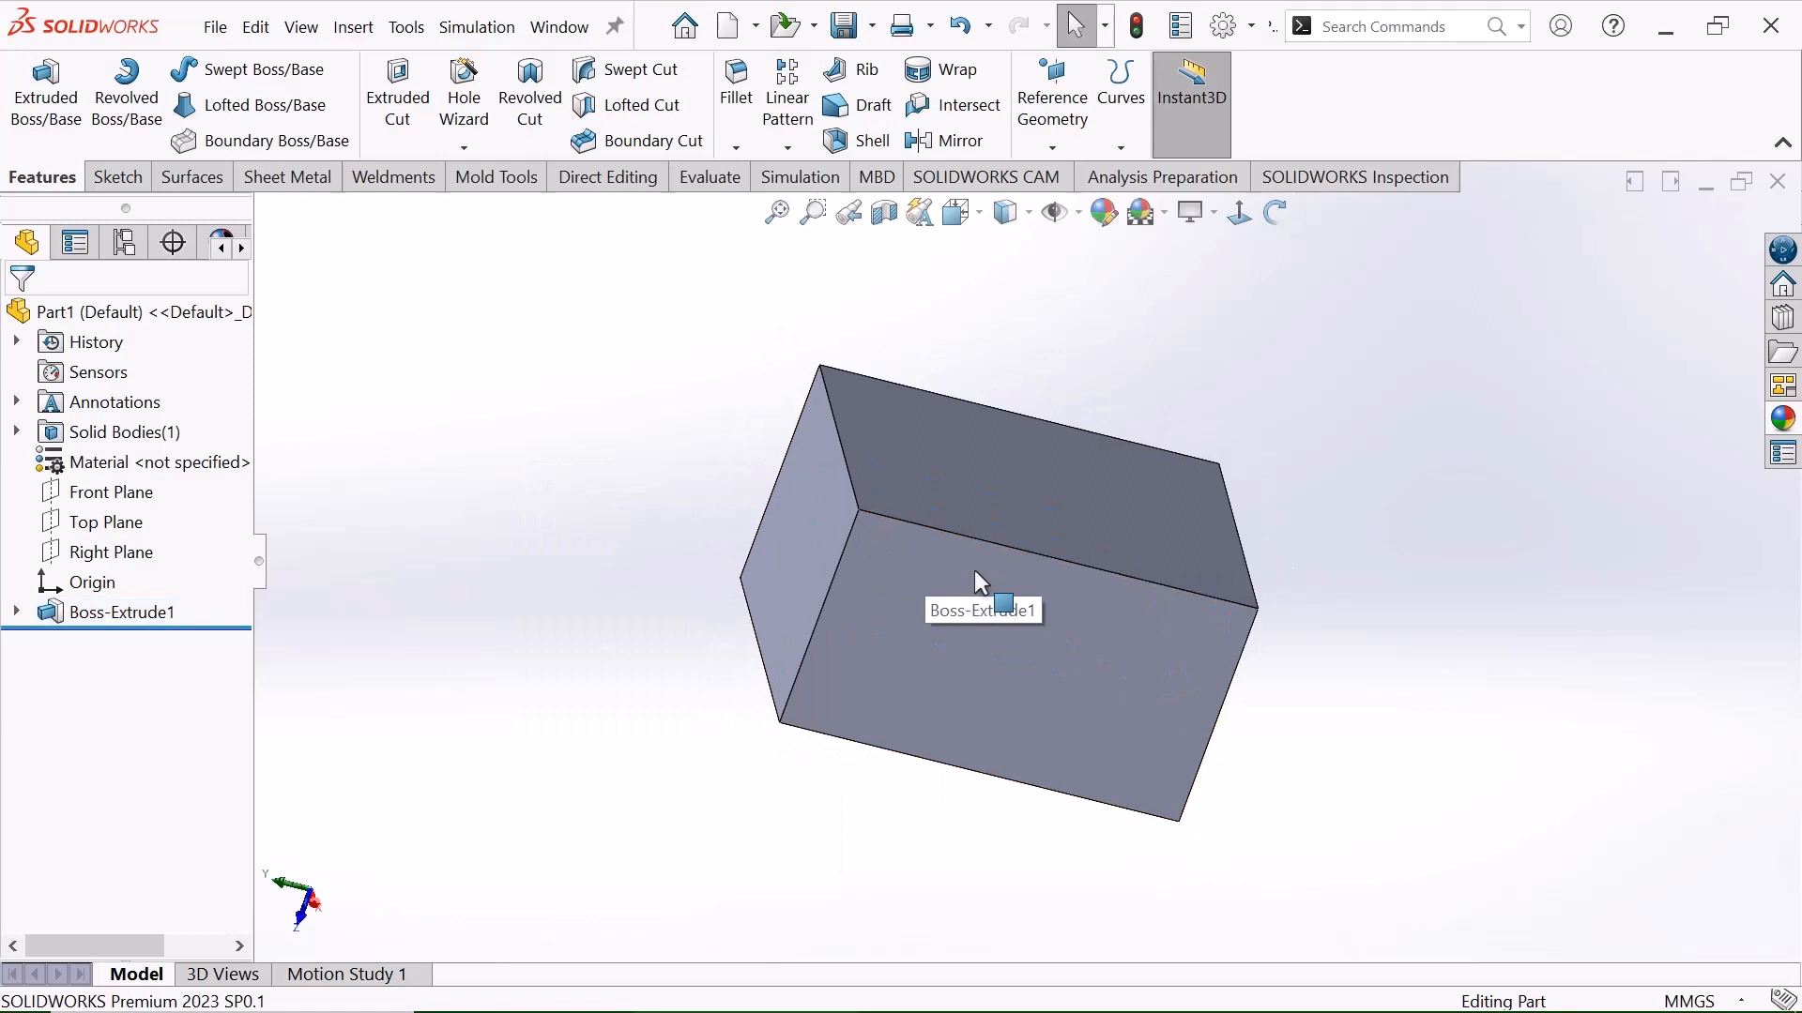
pyautogui.scroll(2, 1220, 536)
pyautogui.scroll(-1, 1222, 536)
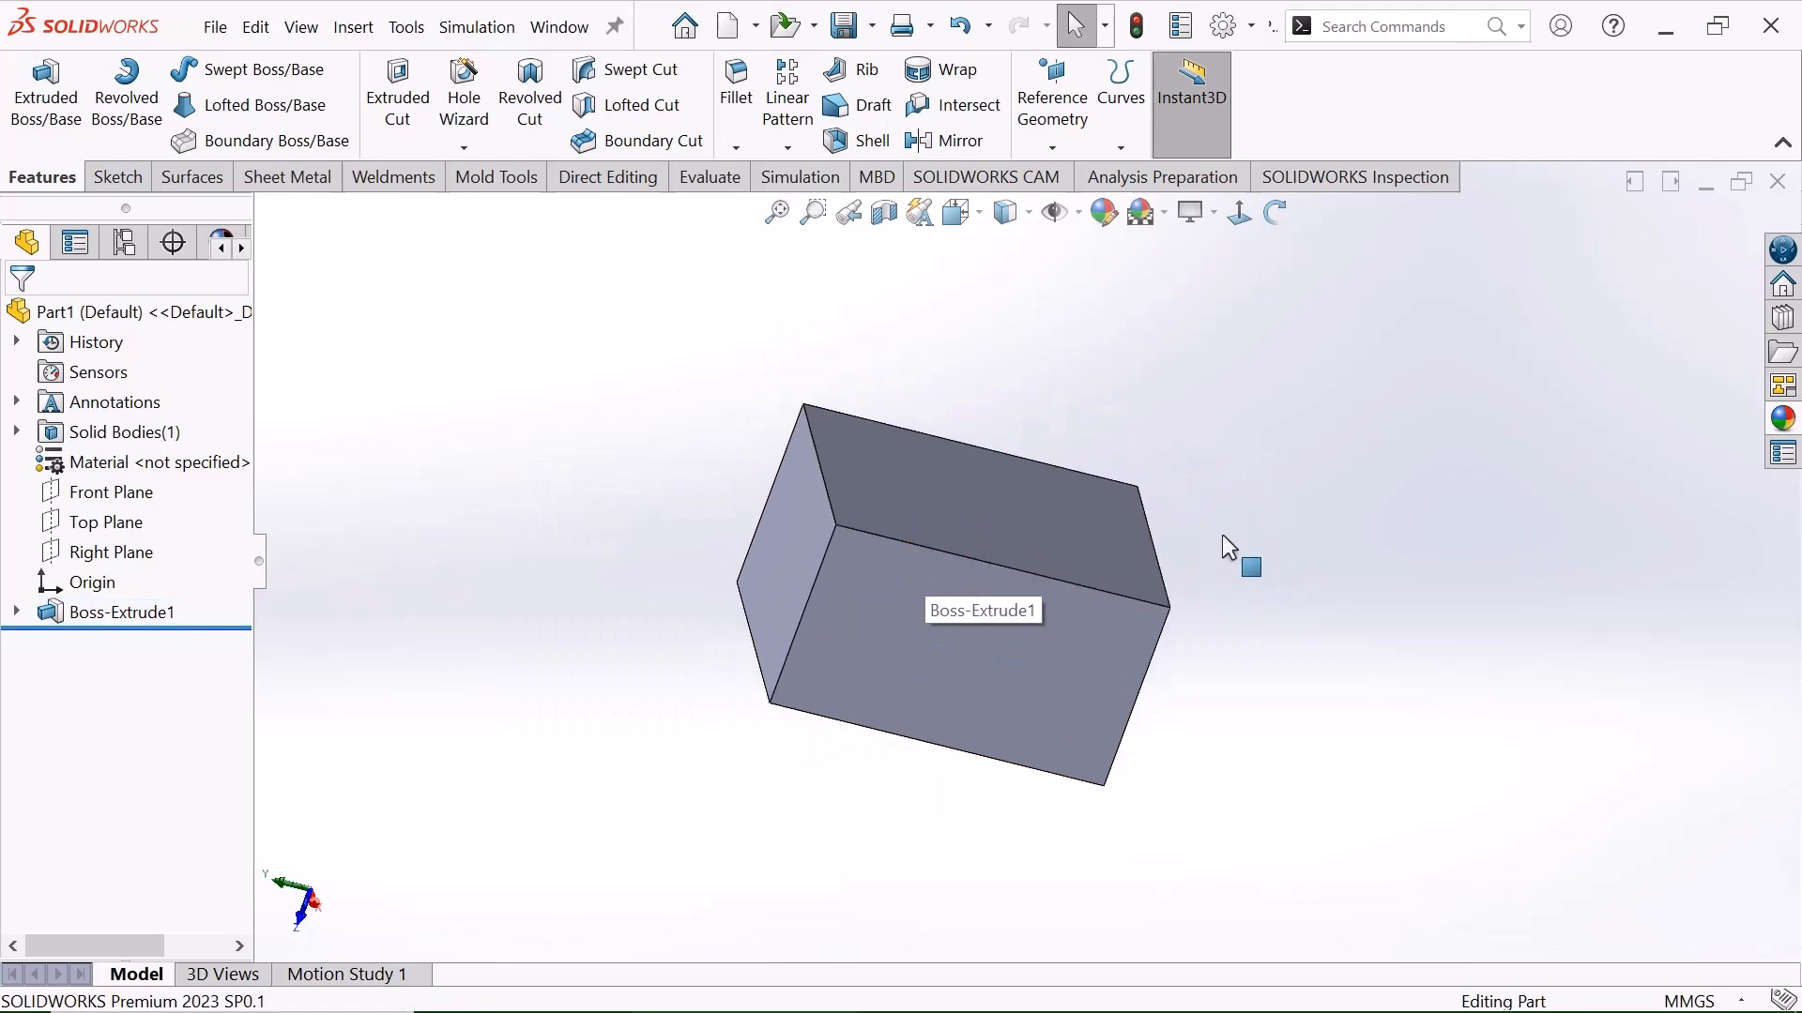
pyautogui.click(1032, 525)
pyautogui.click(1137, 456)
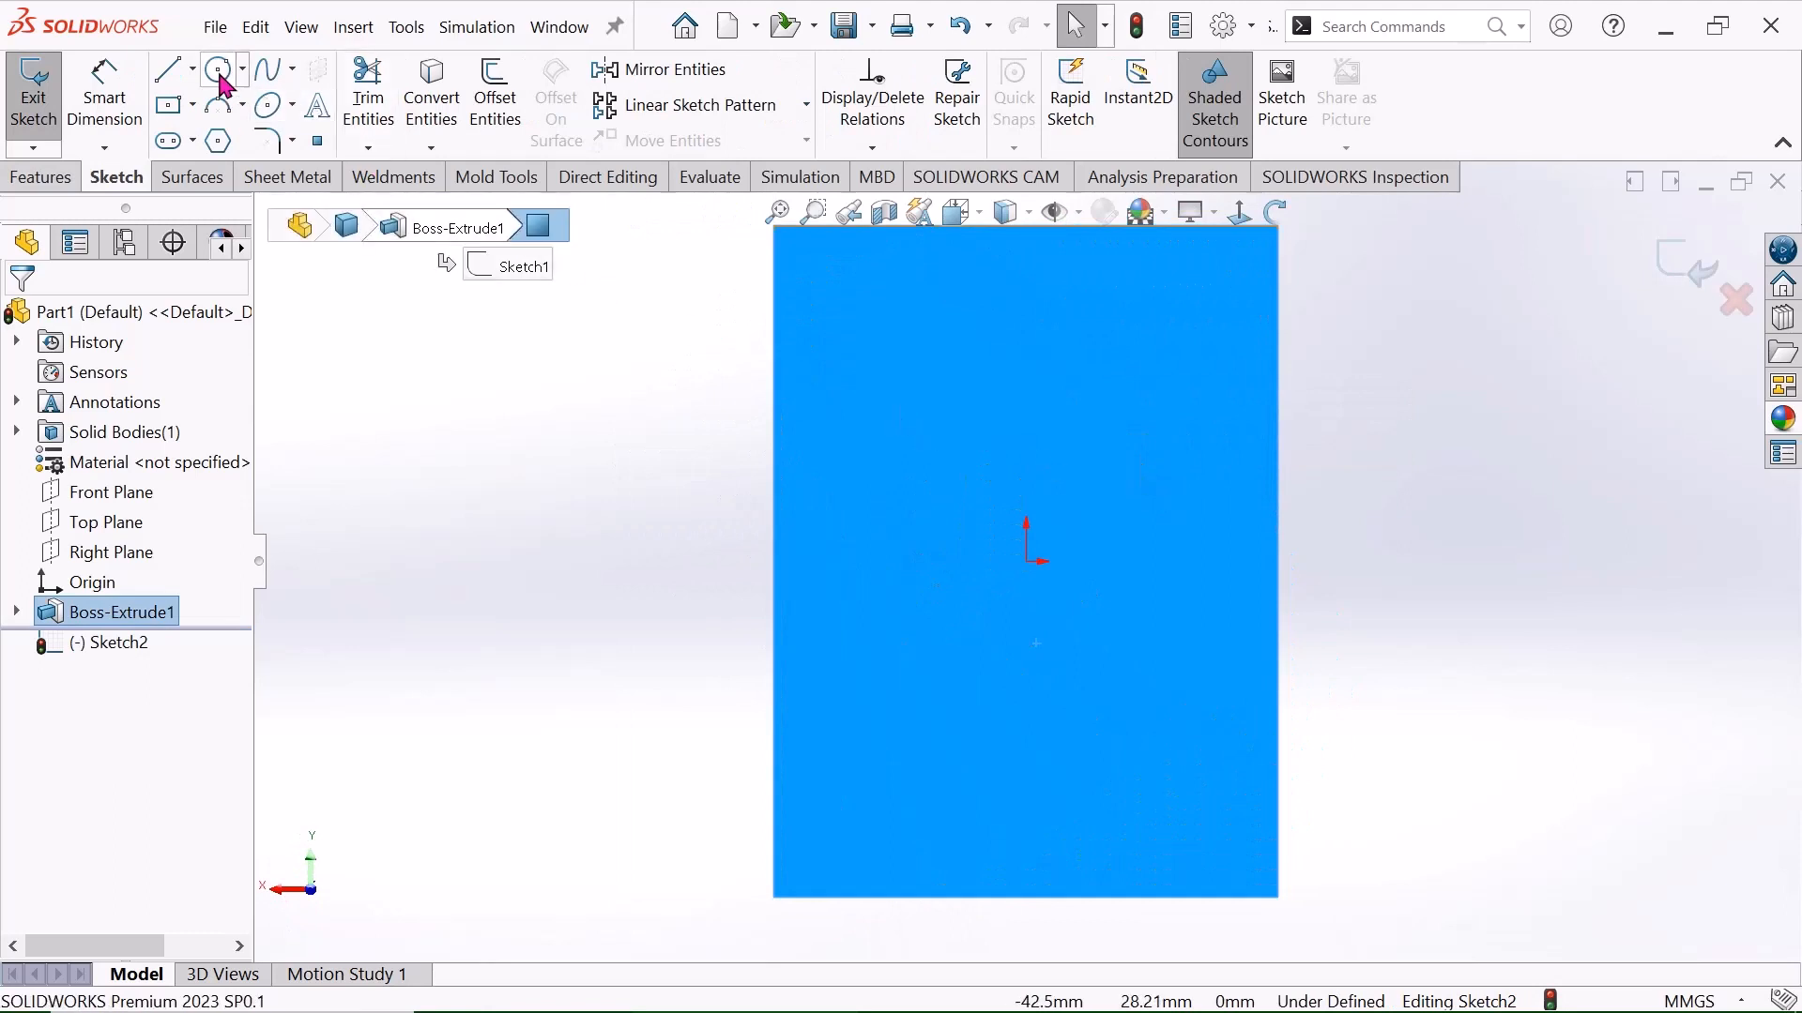
# Sketch a circle about 35 mm in diameter on the rear face, centred on the origin.
pyautogui.click(219, 69)
pyautogui.click(1028, 561)
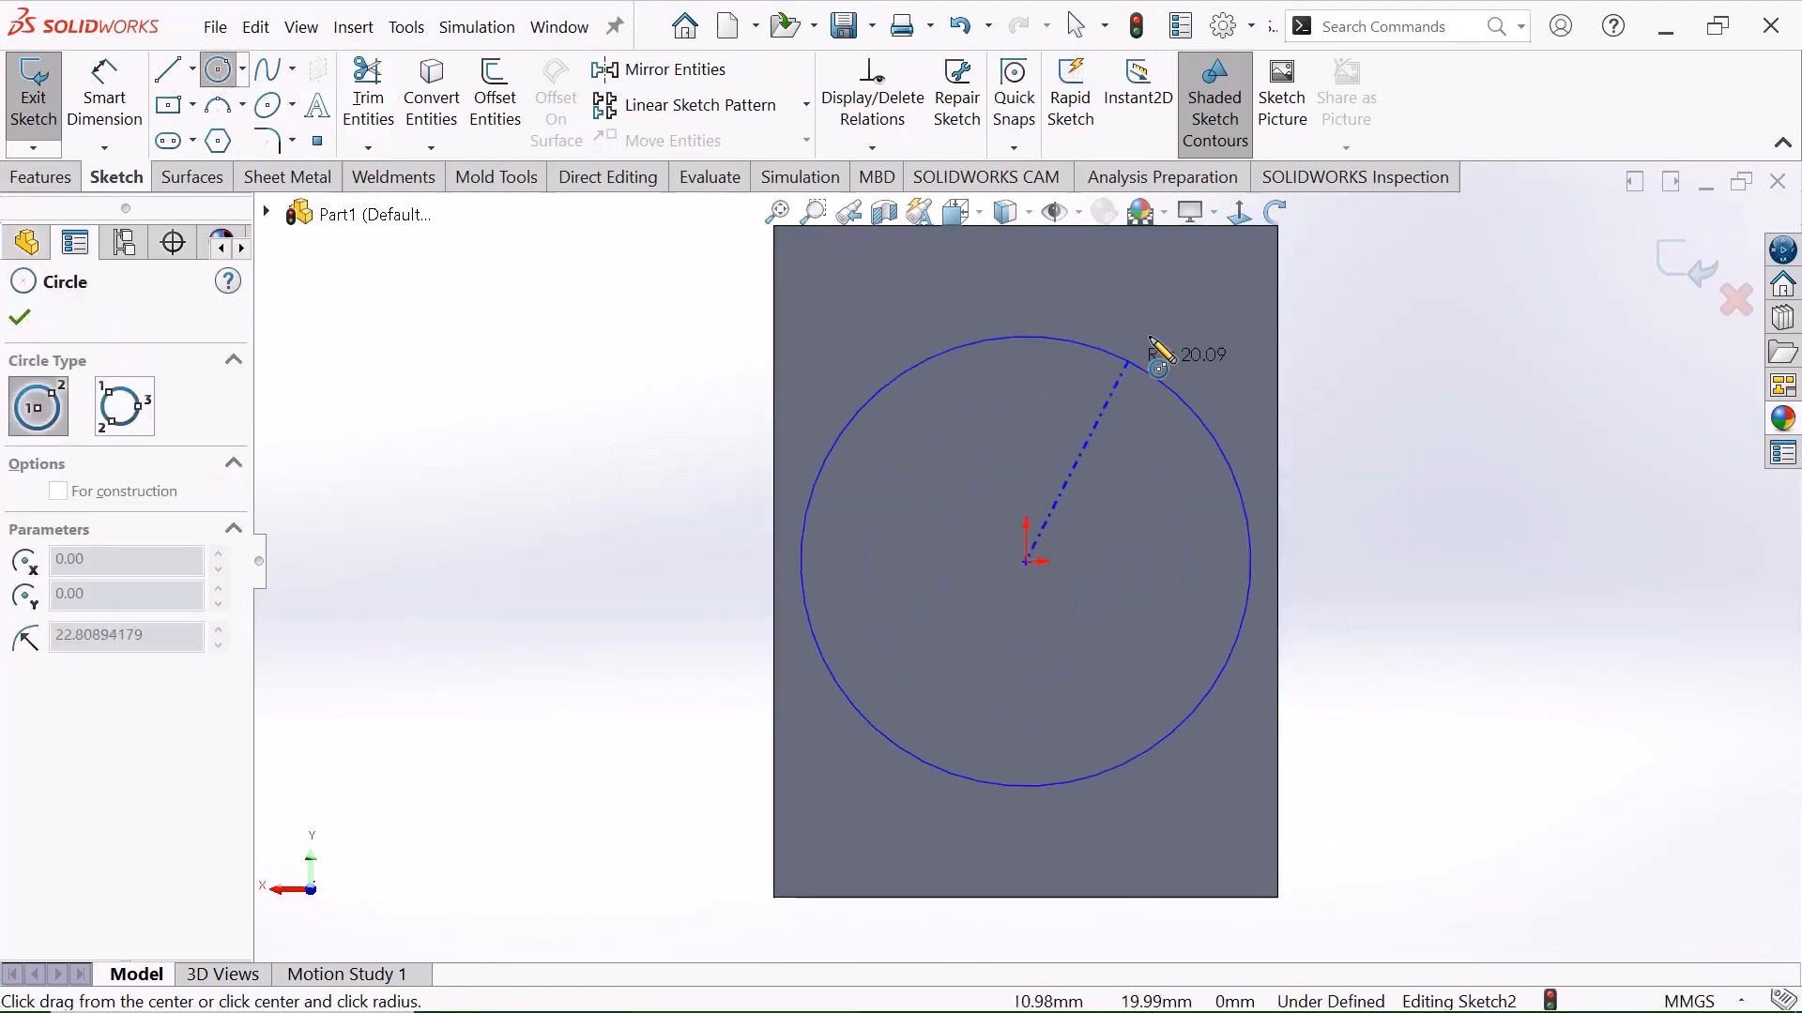
pyautogui.click(1107, 386)
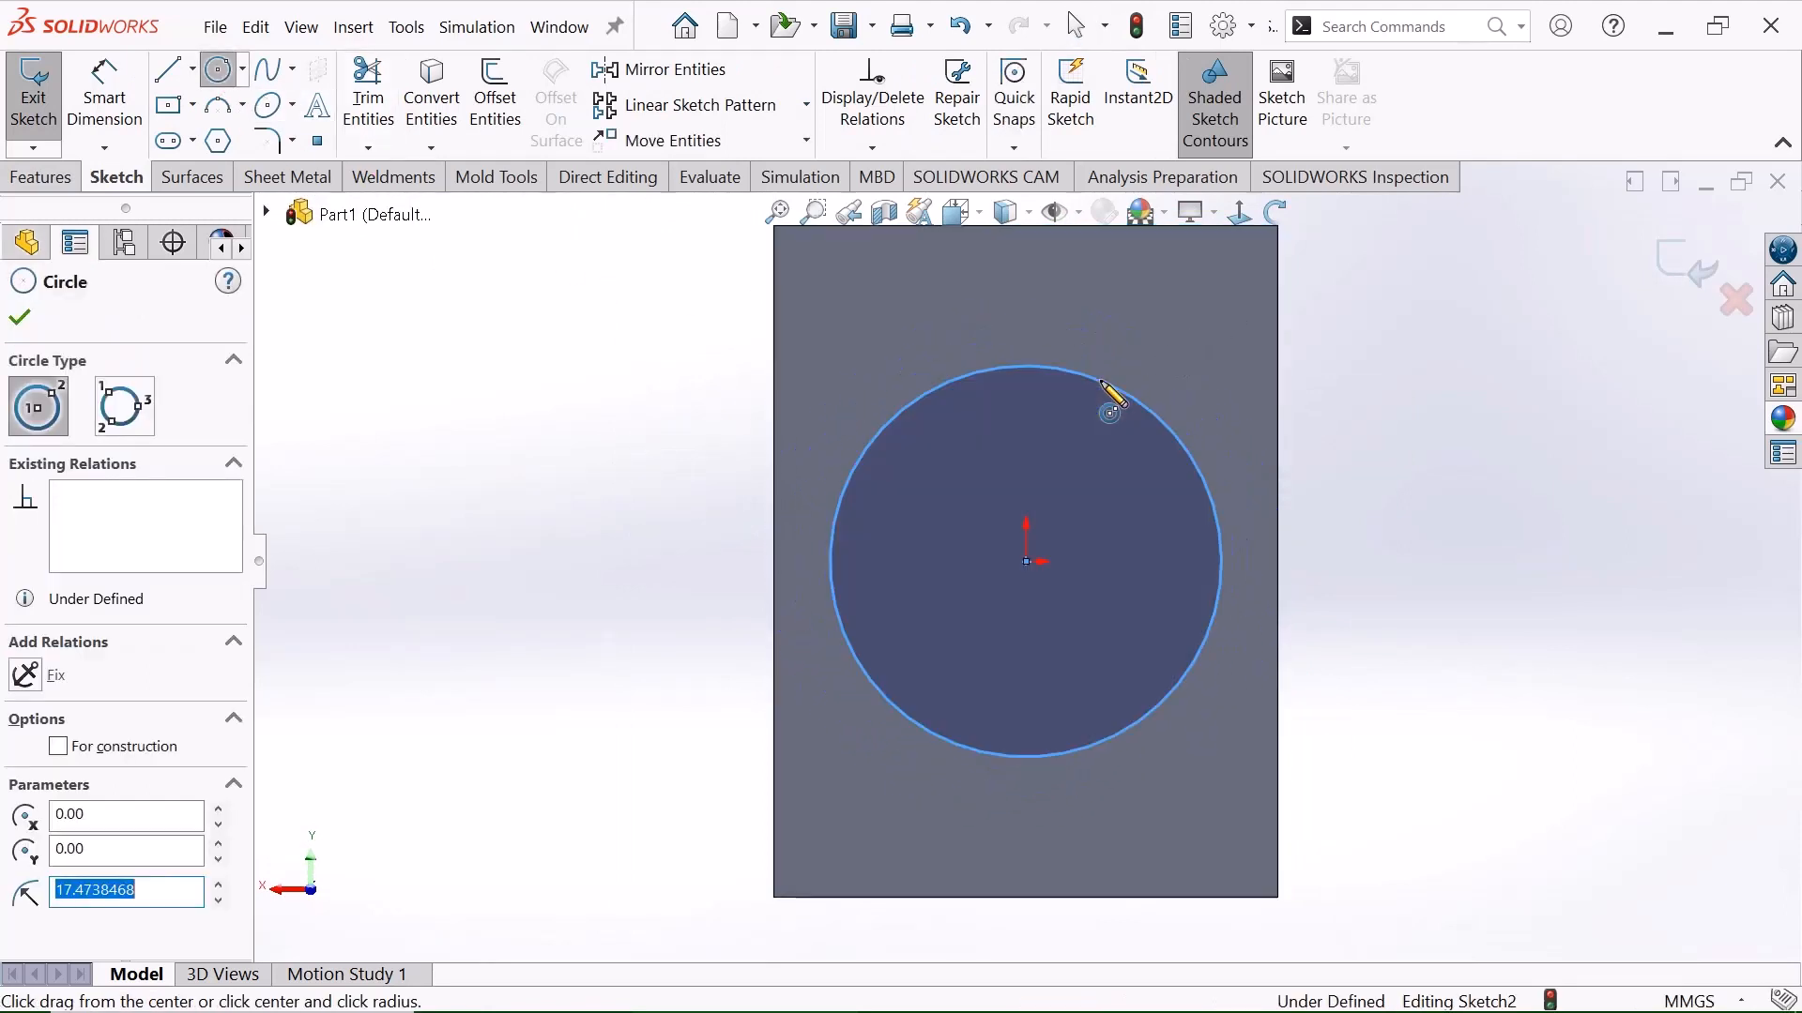
pyautogui.rightClick(1107, 389)
pyautogui.click(1190, 403)
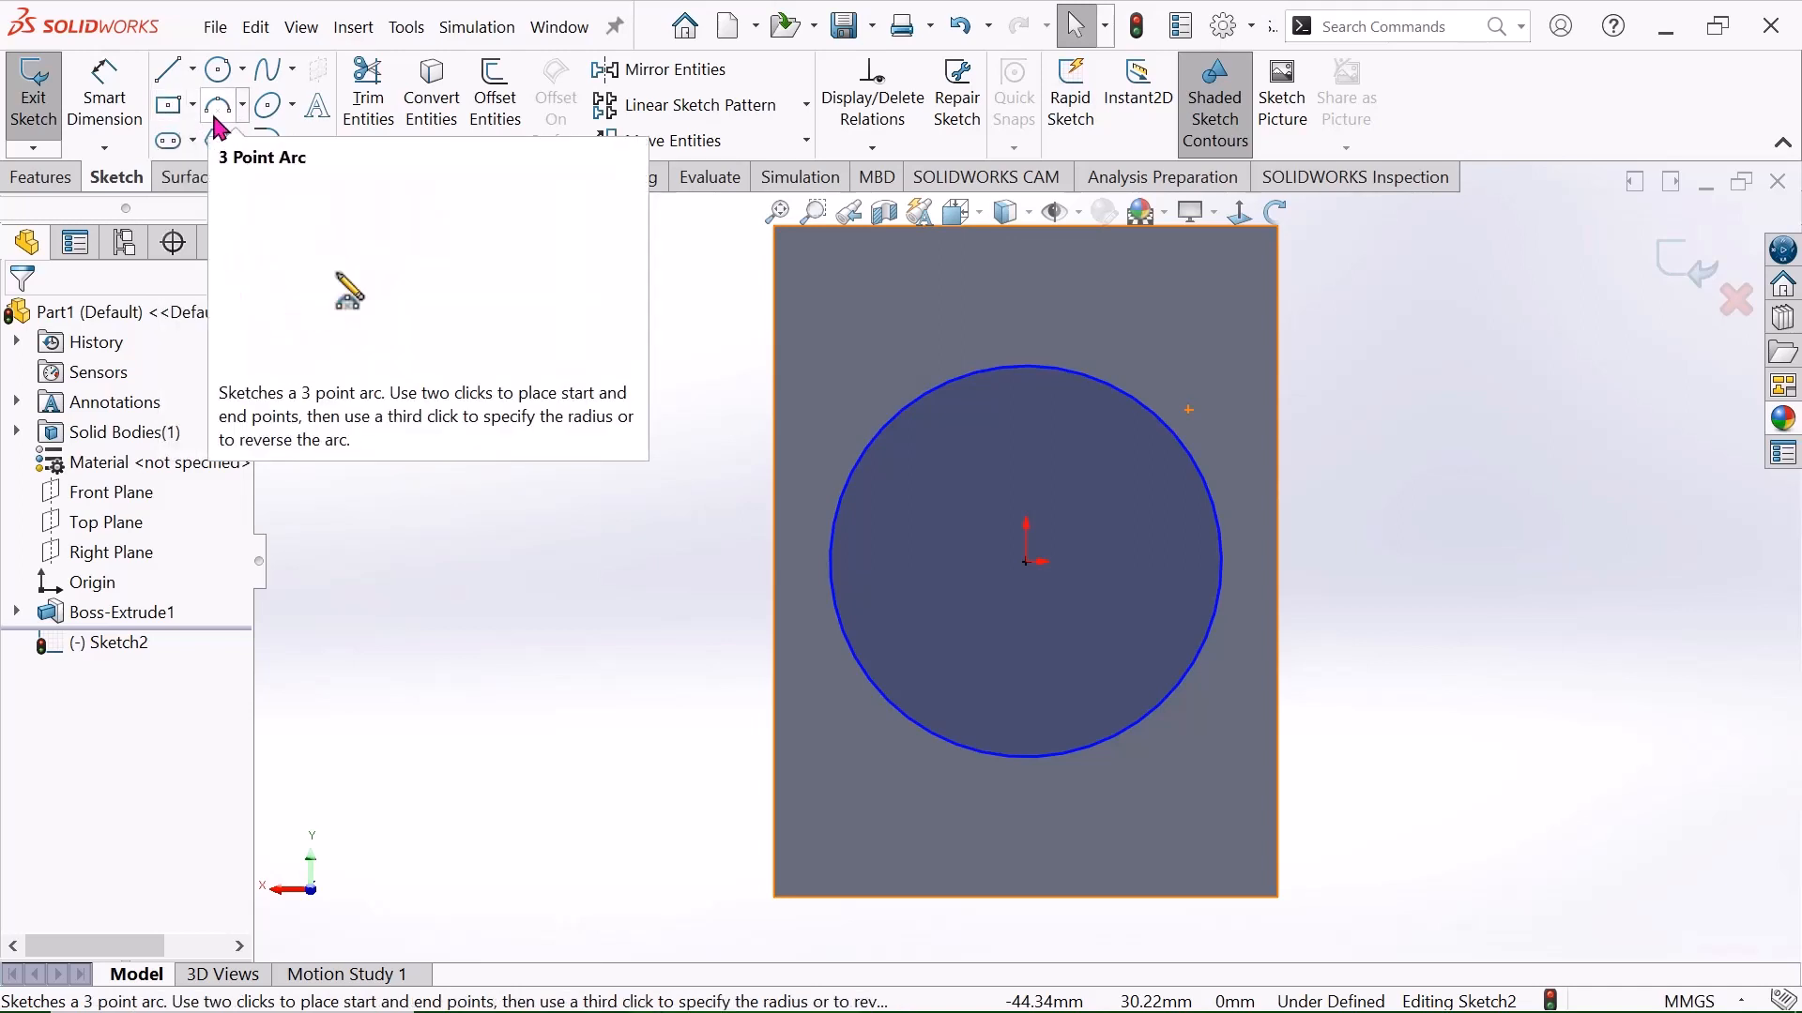
# Dimension the circle's diameter, set it to 20 mm and end dimensioning.
pyautogui.click(131, 110)
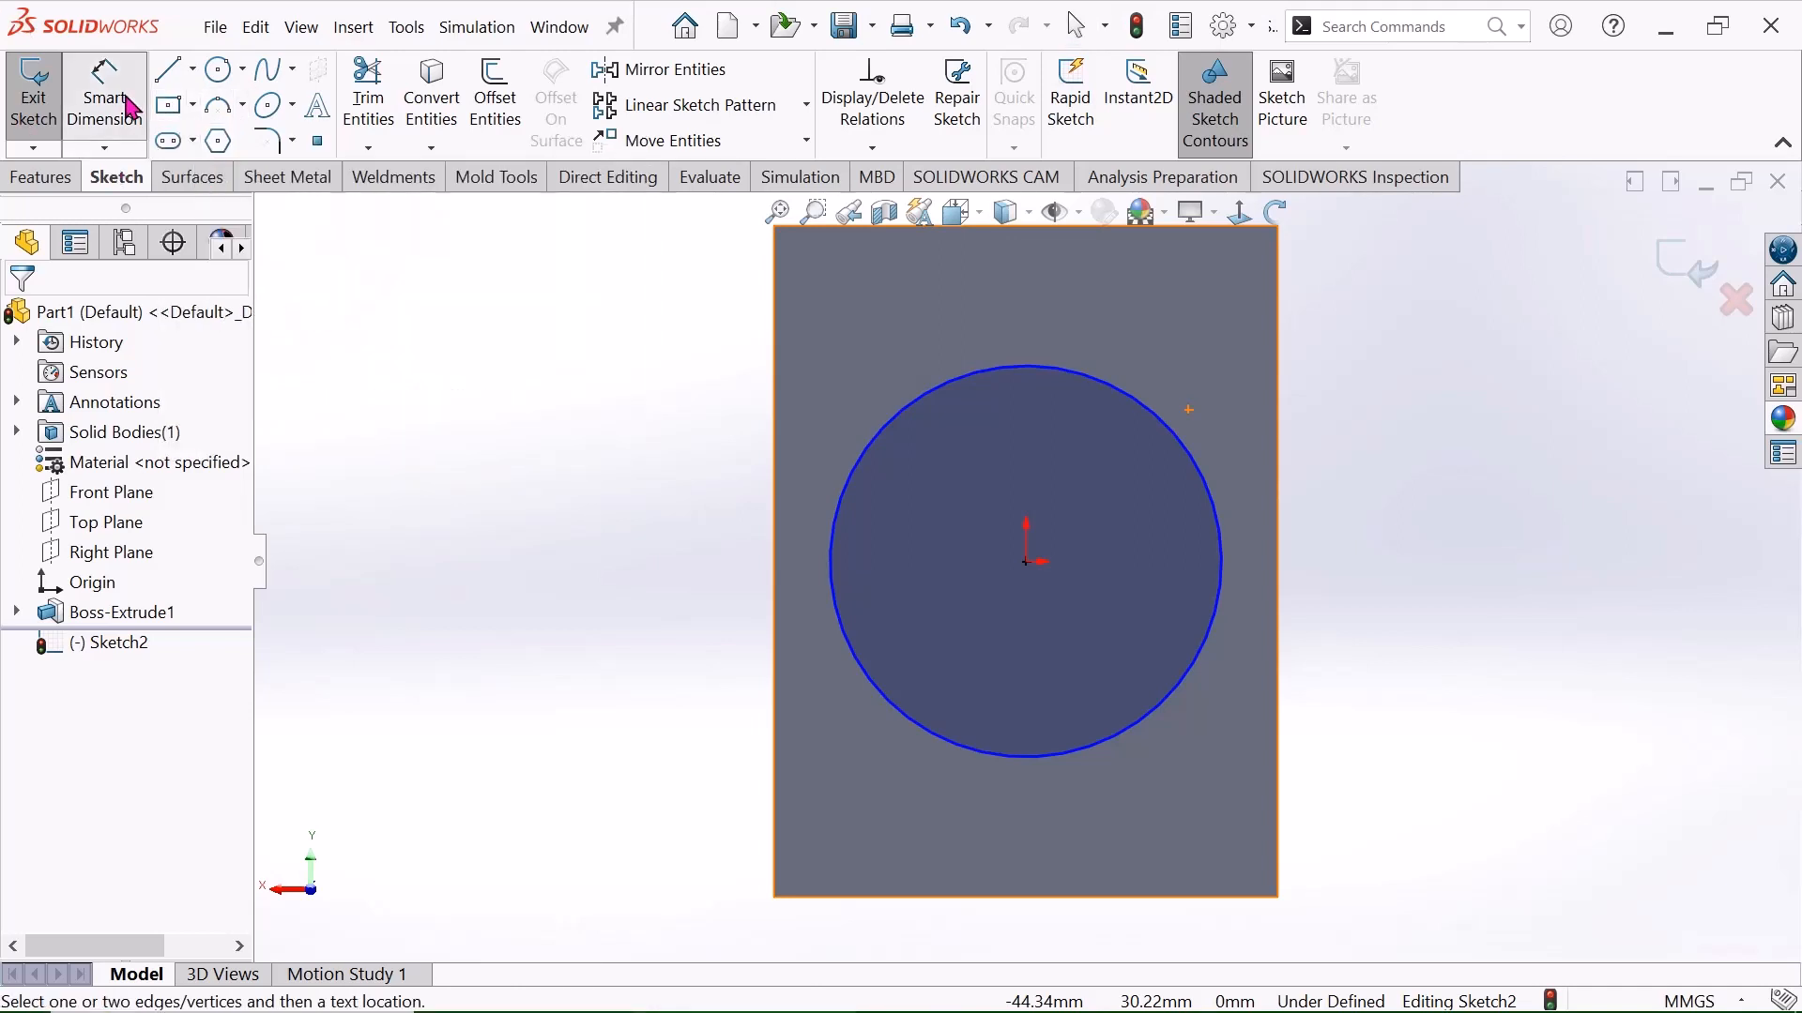
pyautogui.click(1202, 469)
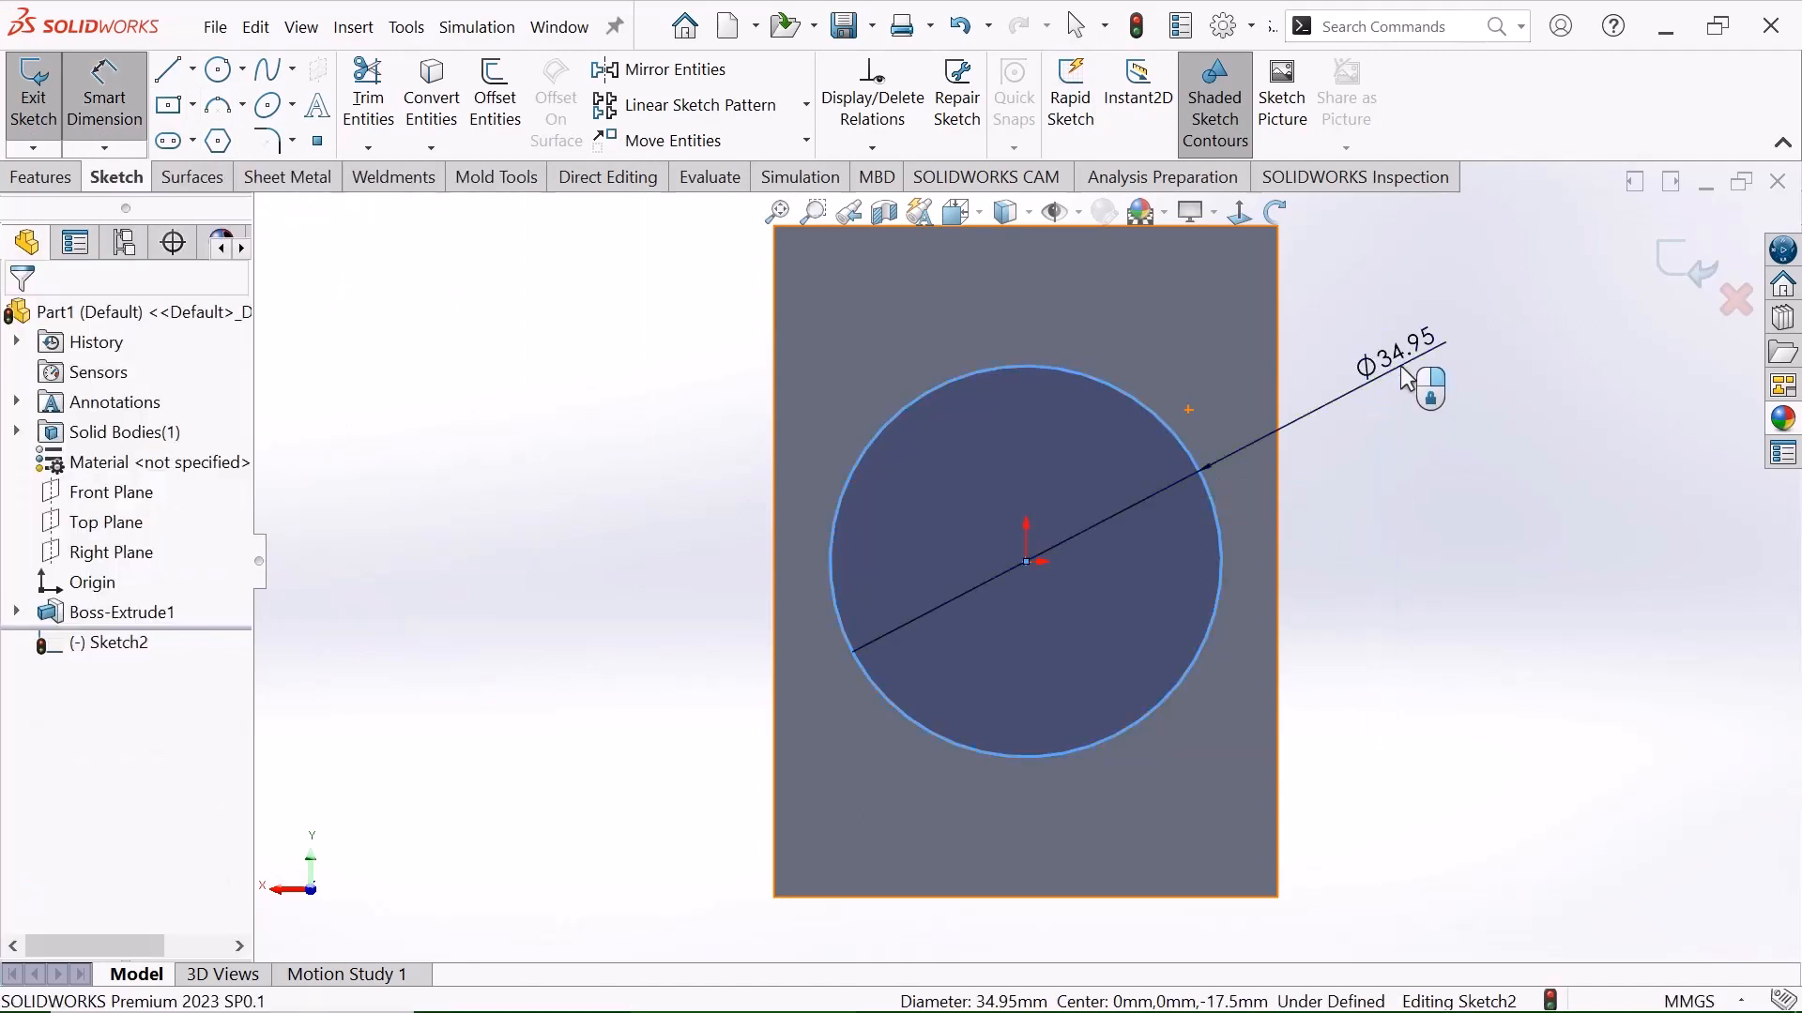
pyautogui.click(1400, 367)
pyautogui.write('=')
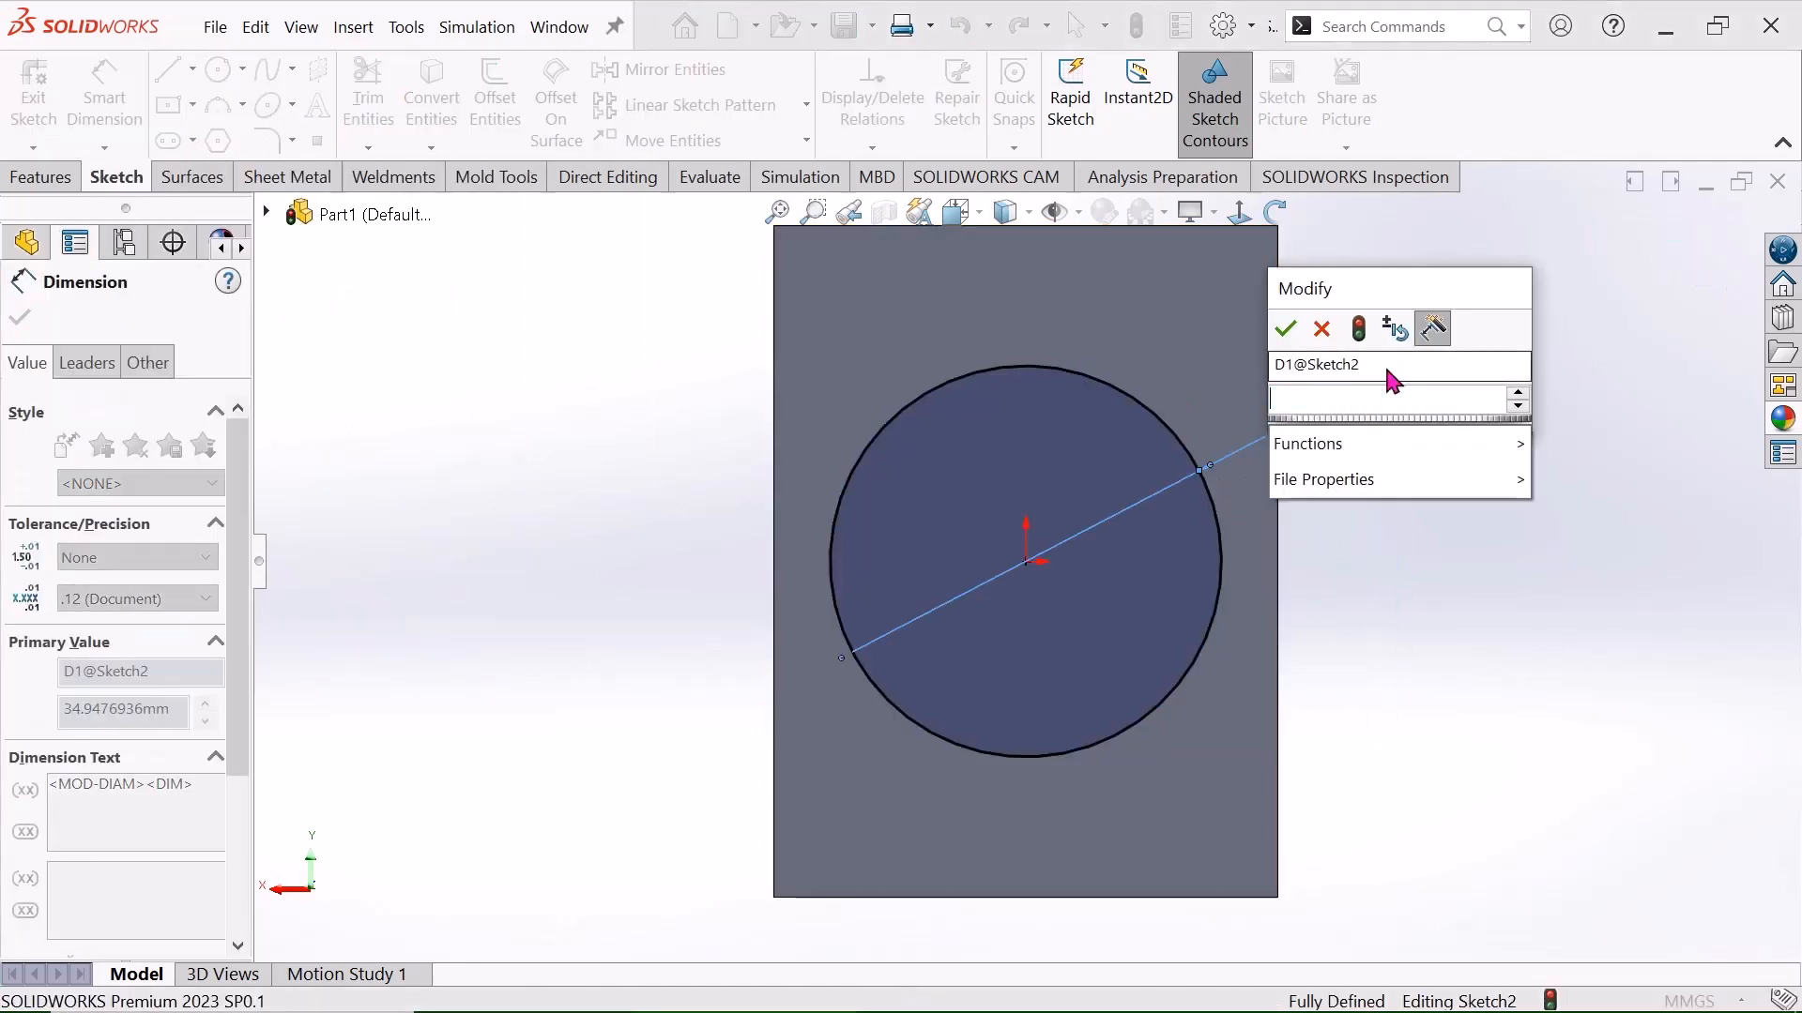
pyautogui.write('20')
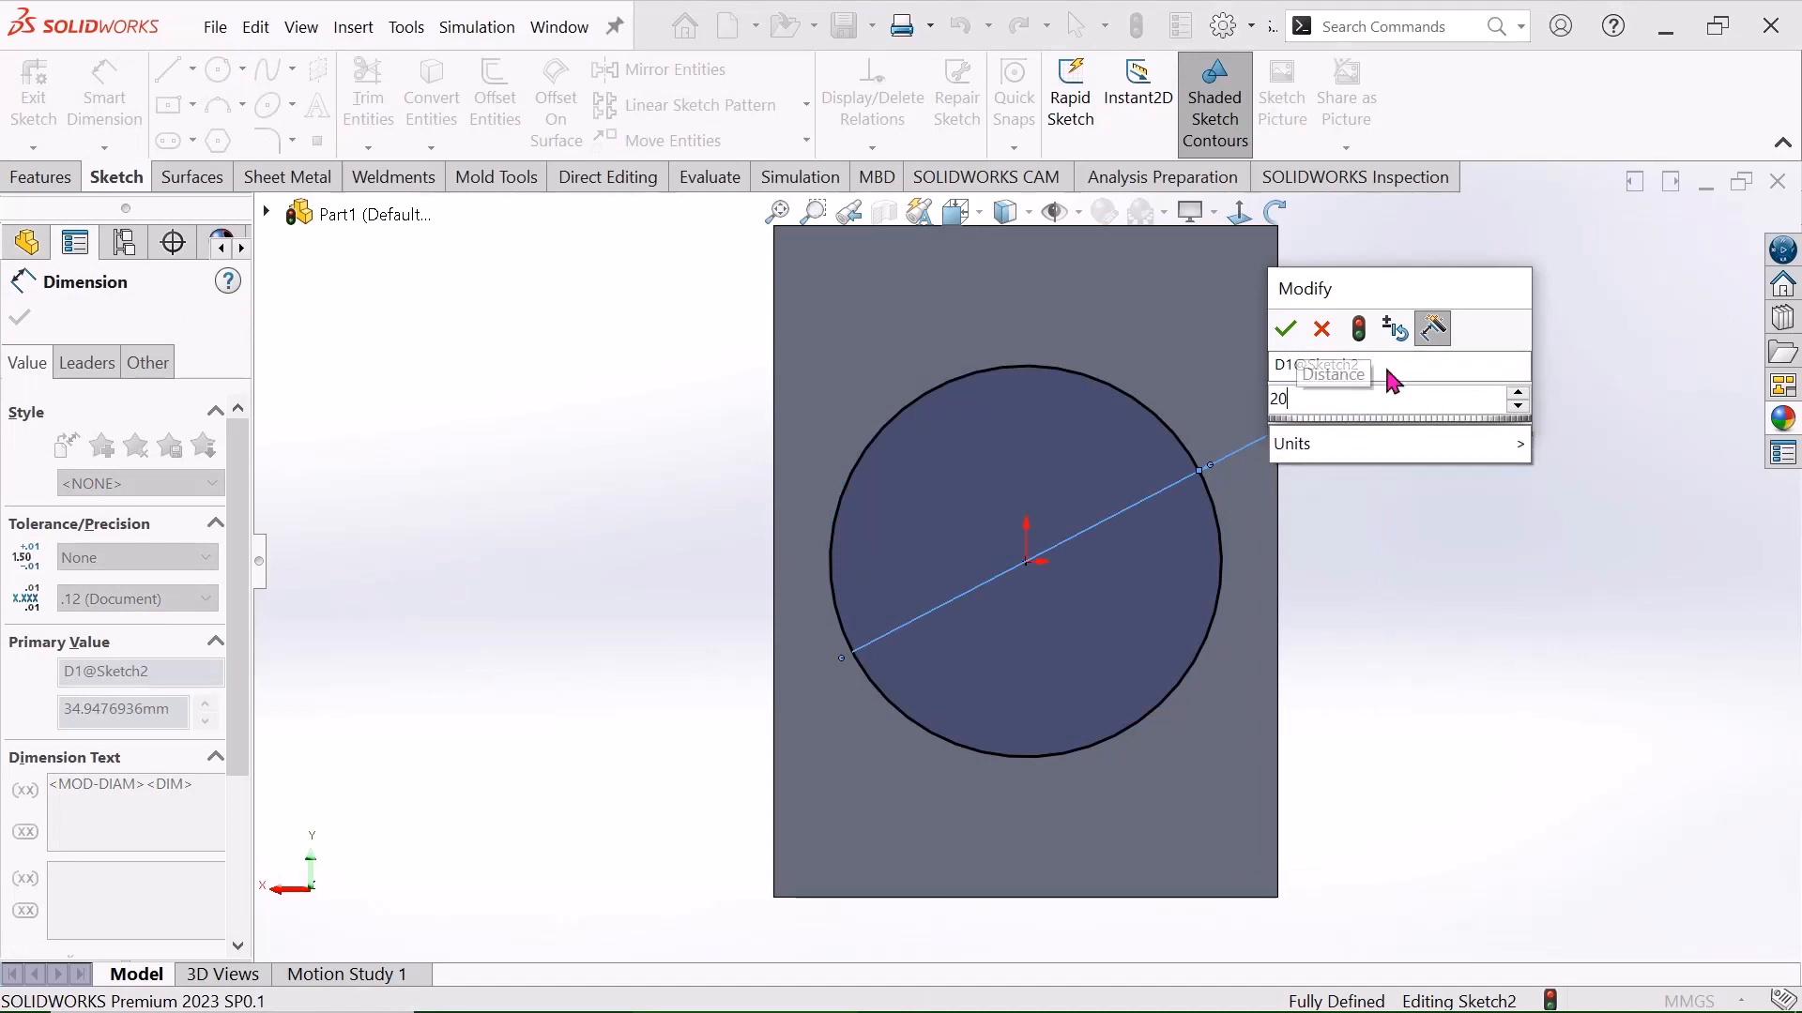
pyautogui.press('Return')
pyautogui.click(1415, 696)
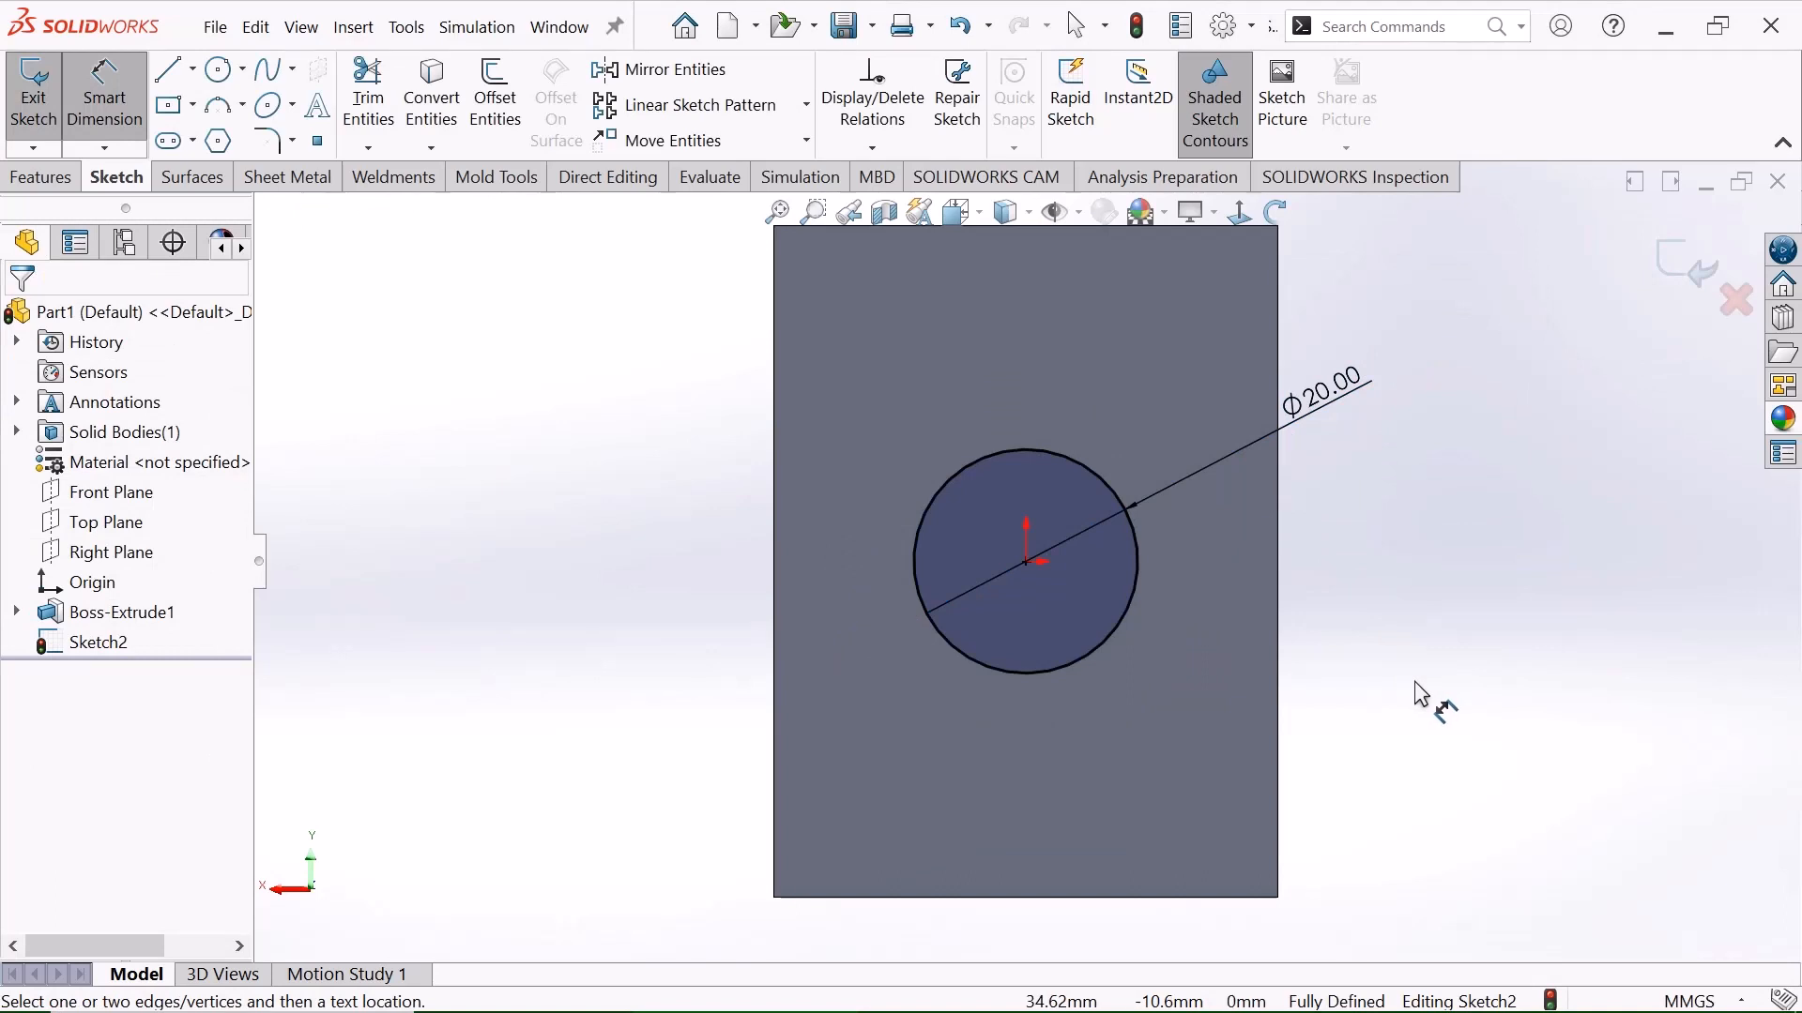
pyautogui.rightClick(538, 464)
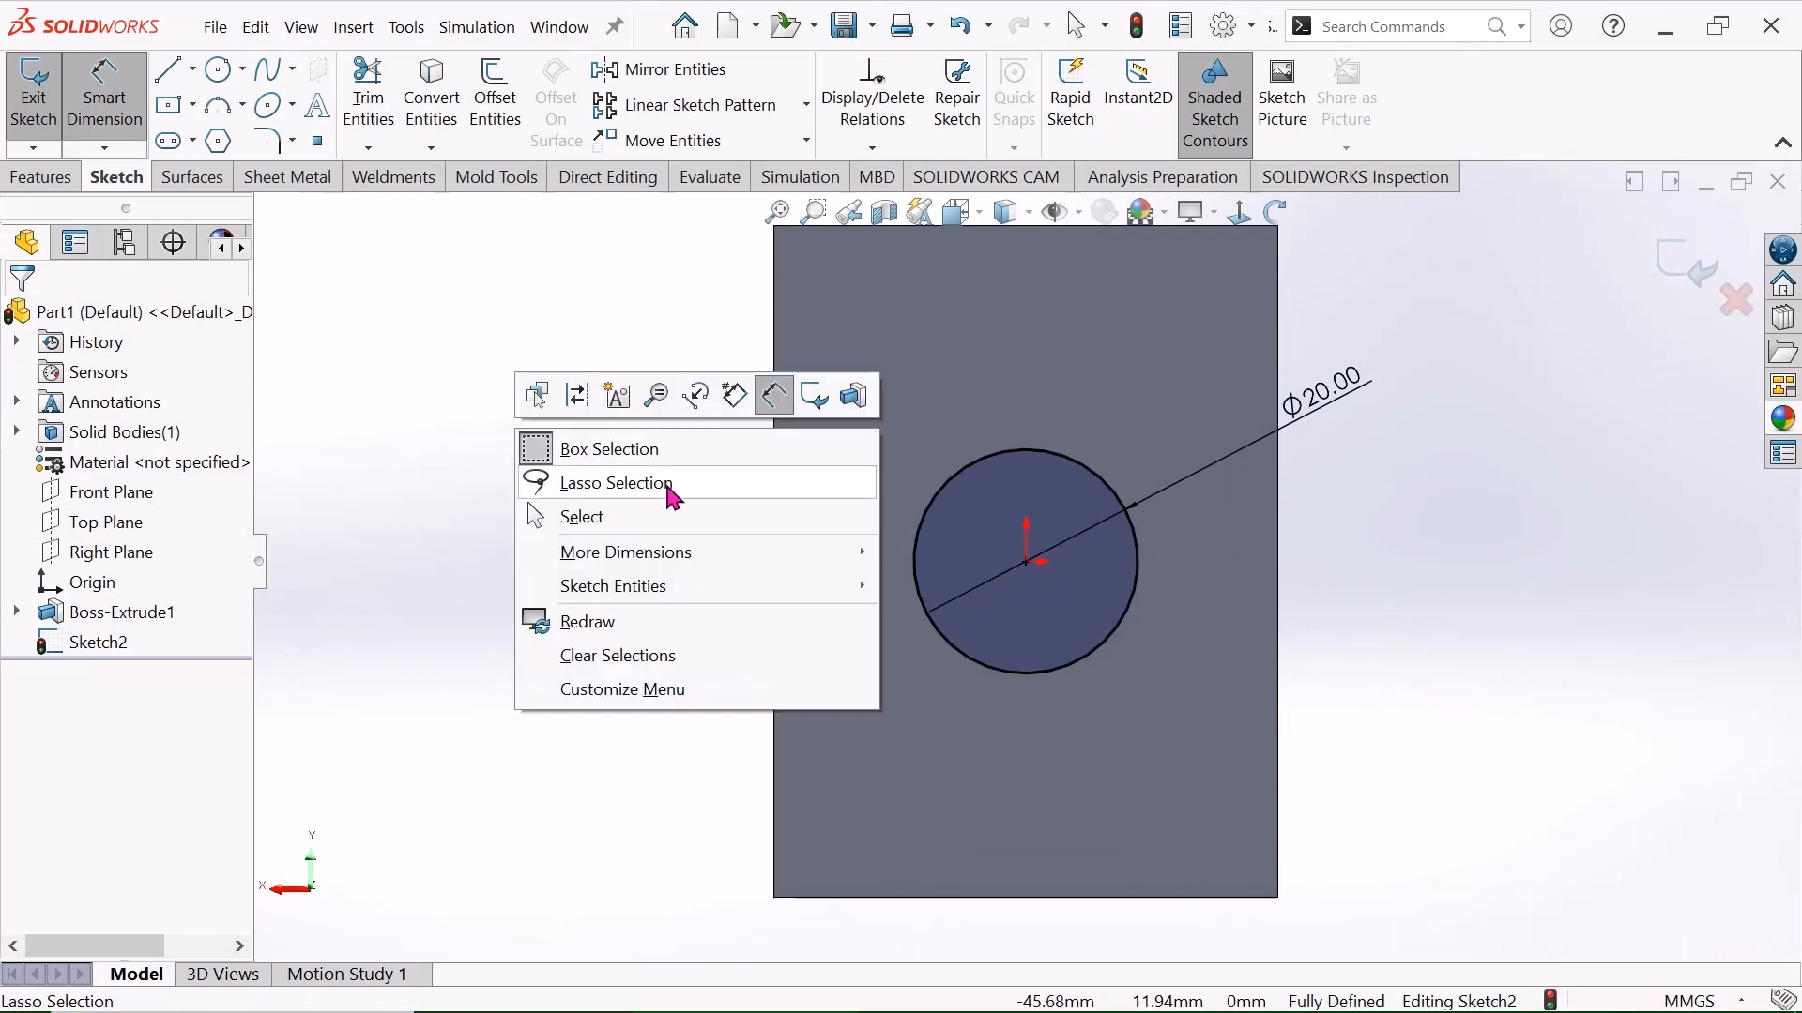
pyautogui.click(650, 516)
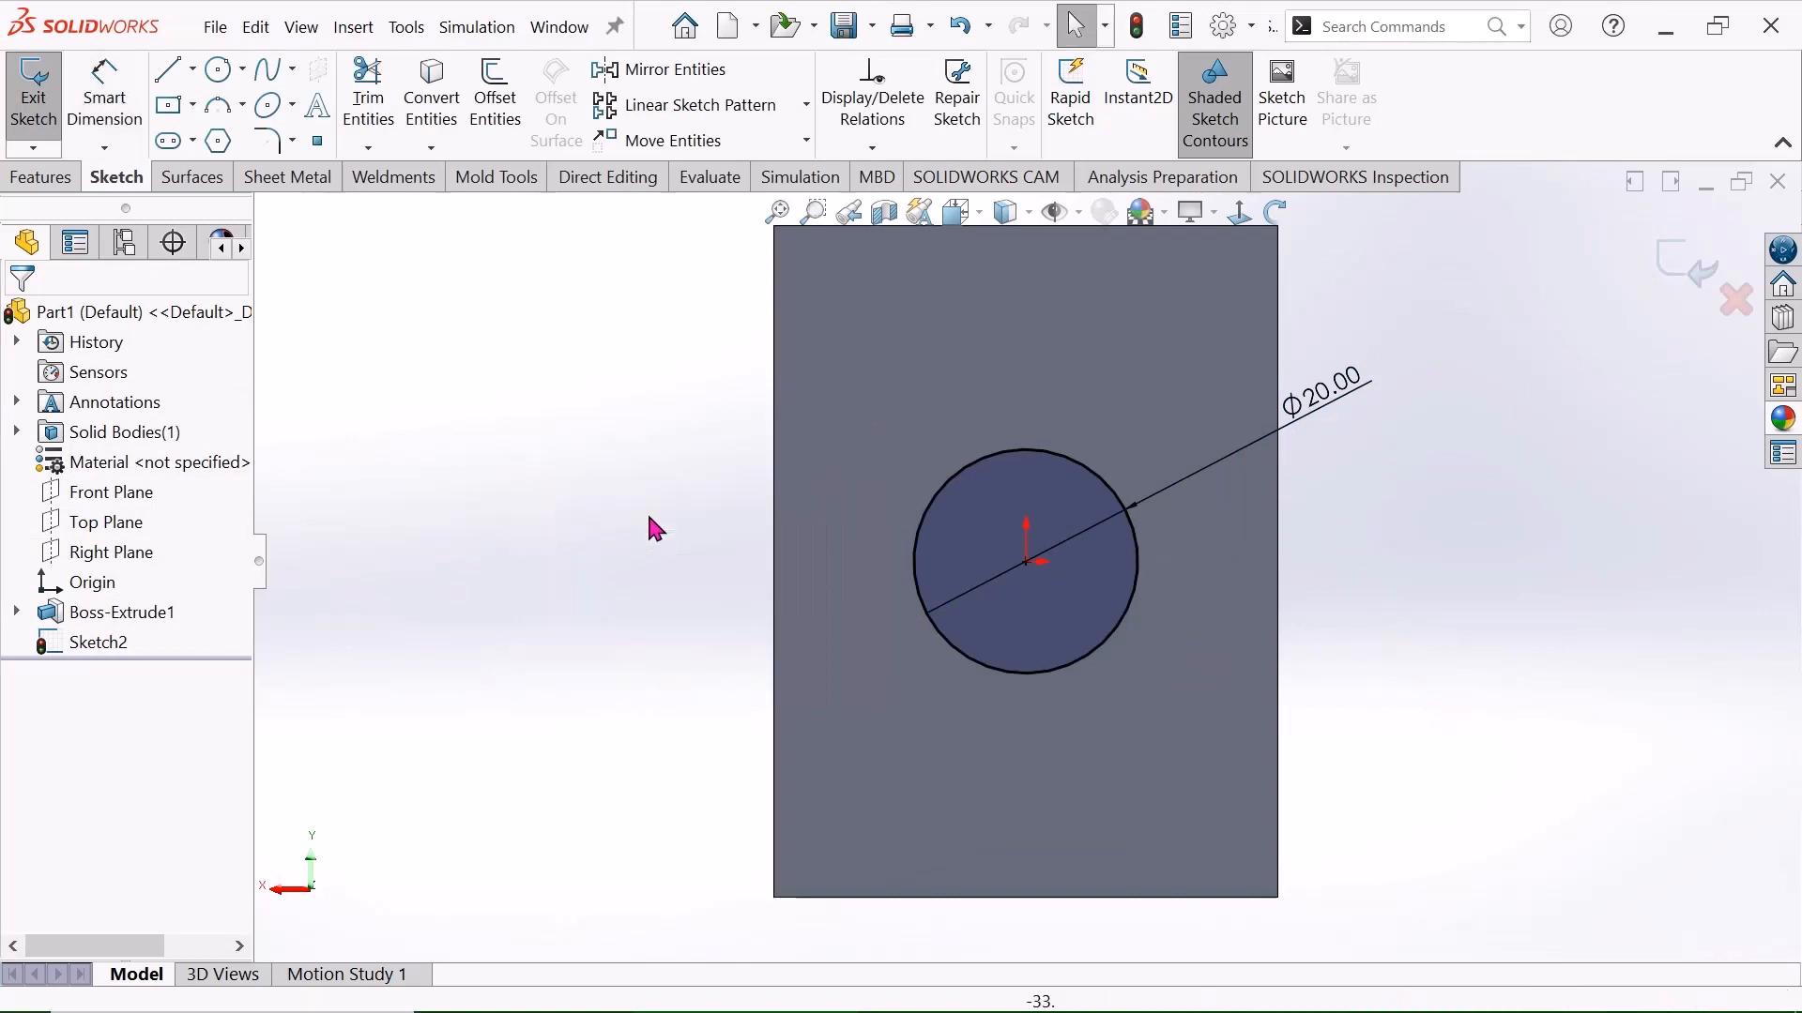
# Offset the 20 mm circle outward by 10 mm with a dimension added.
pyautogui.click(1055, 472)
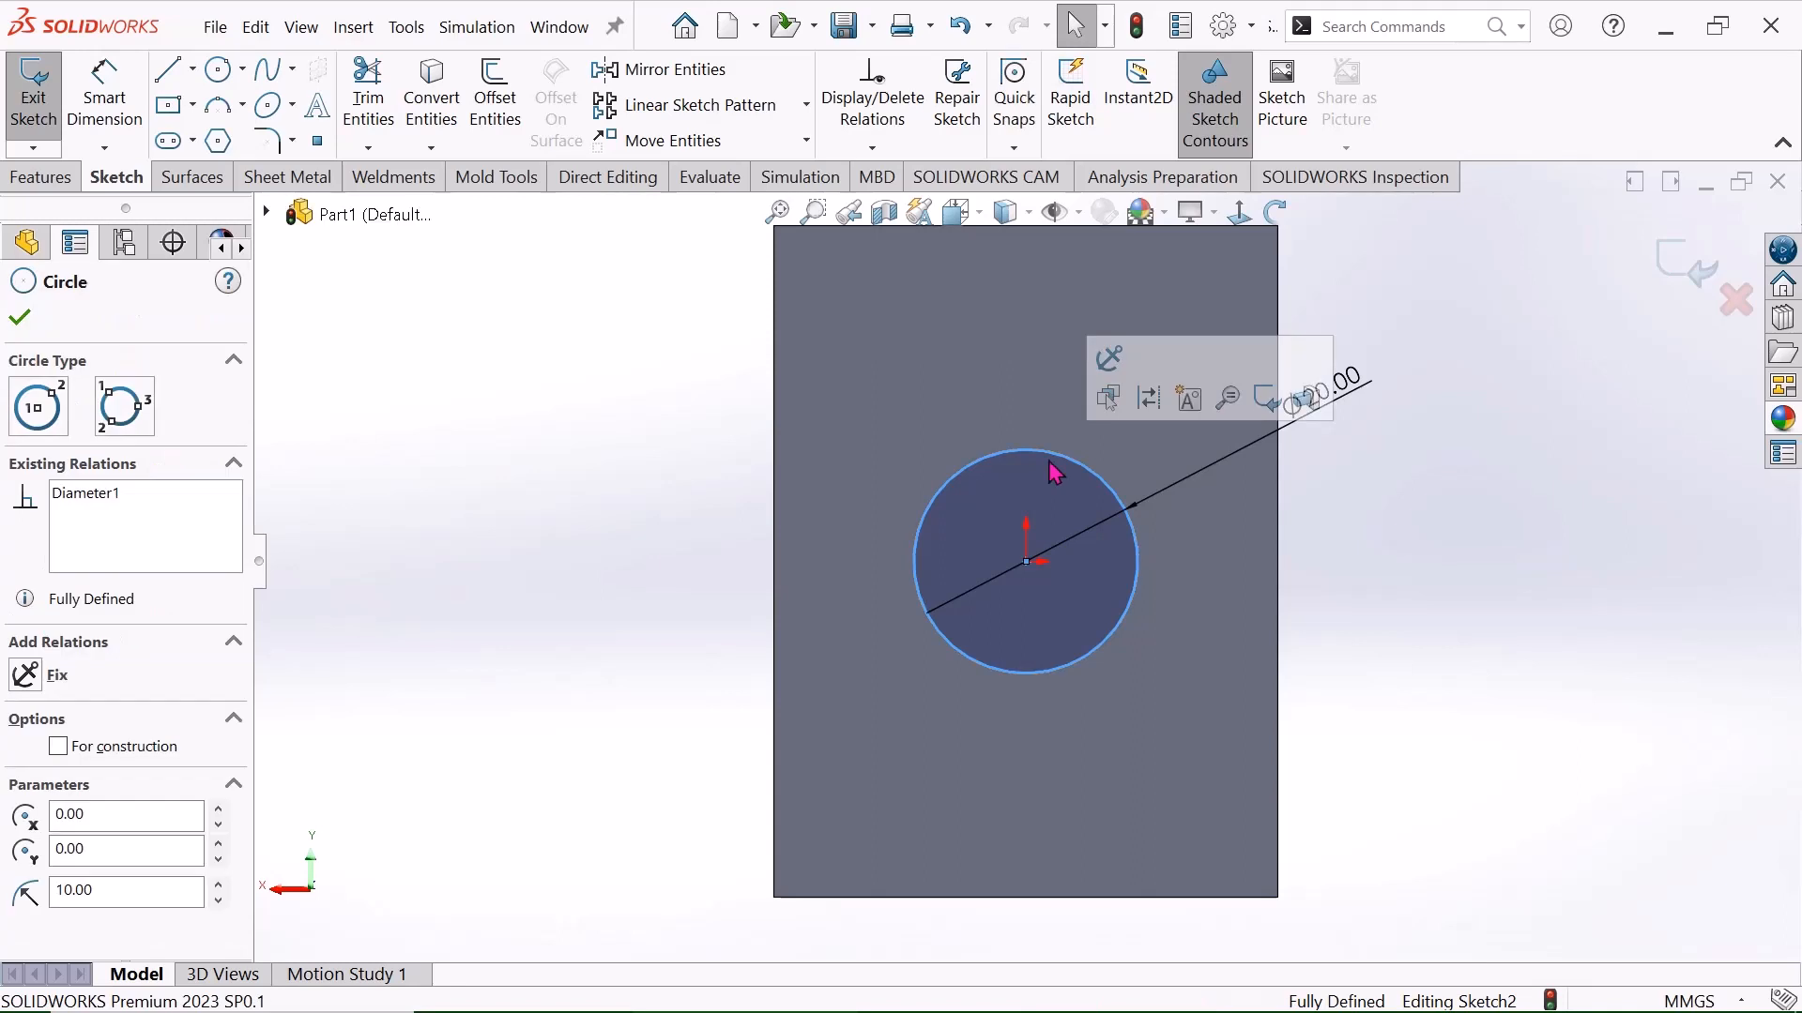
pyautogui.click(493, 131)
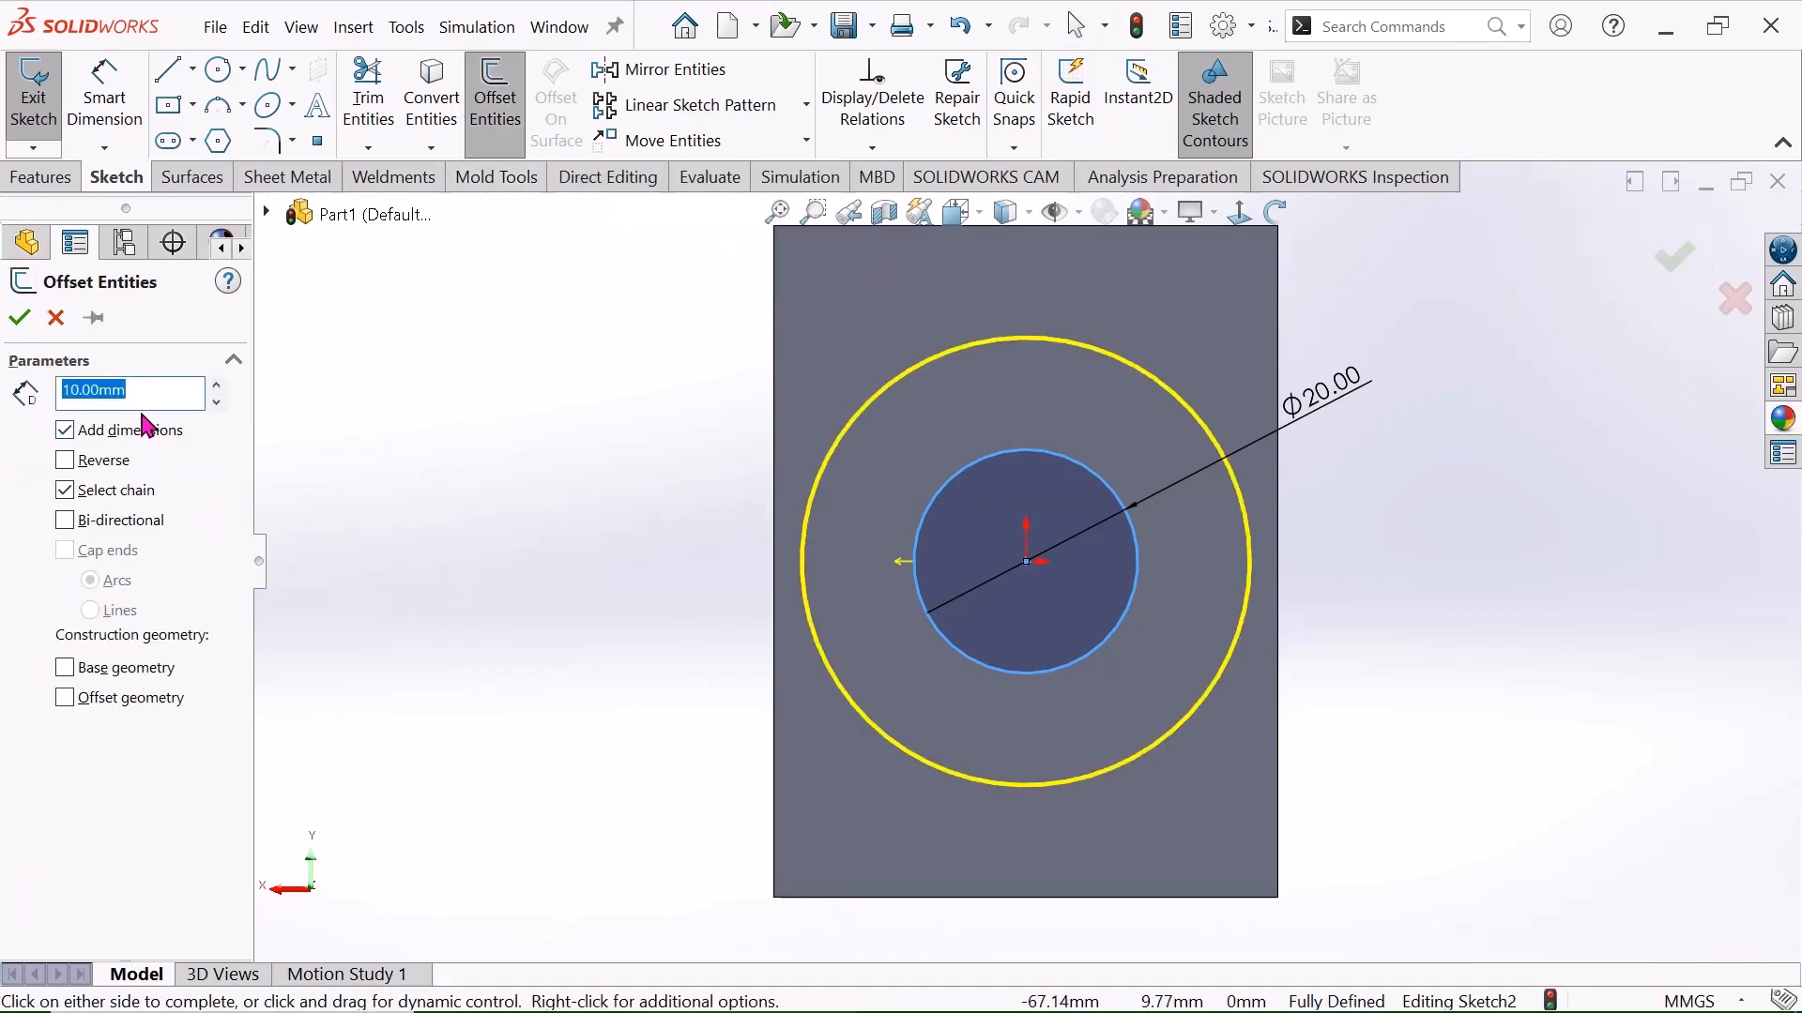
pyautogui.click(20, 320)
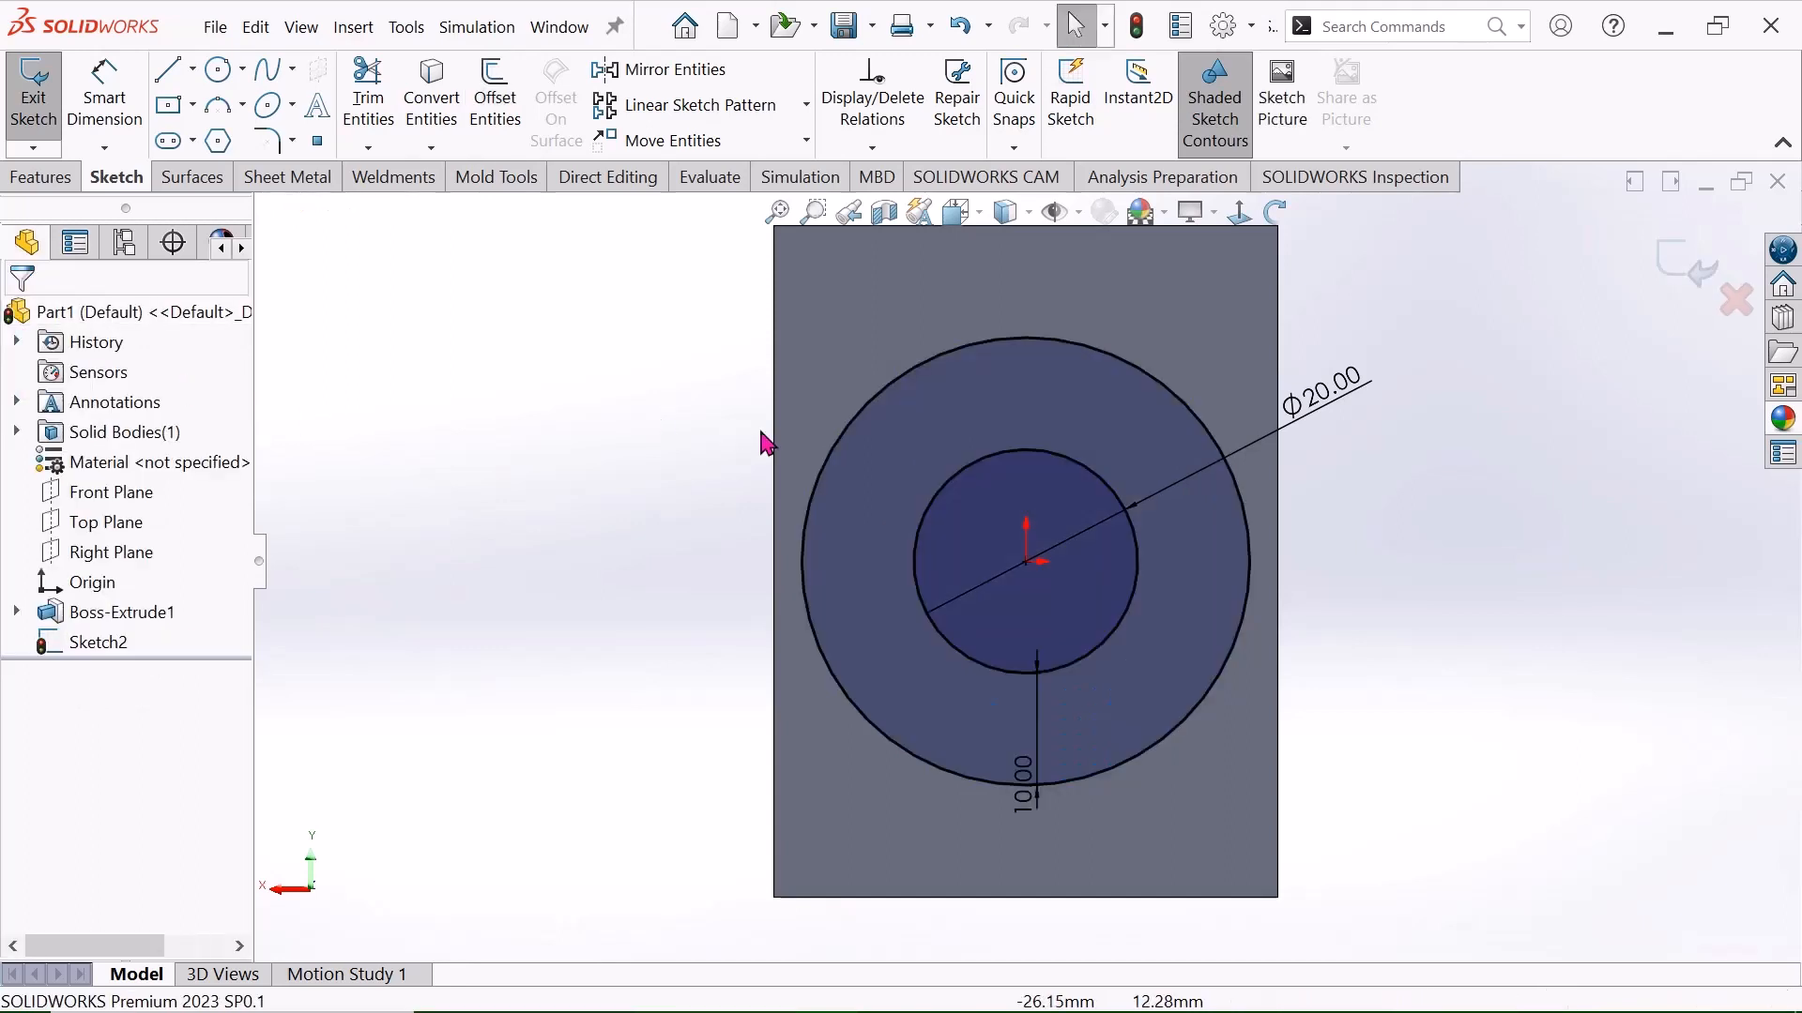
# Extrude the ring between the two circles 20 mm as a boss using the Blind end condition, merged with the block.
pyautogui.scroll(1, 1016, 481)
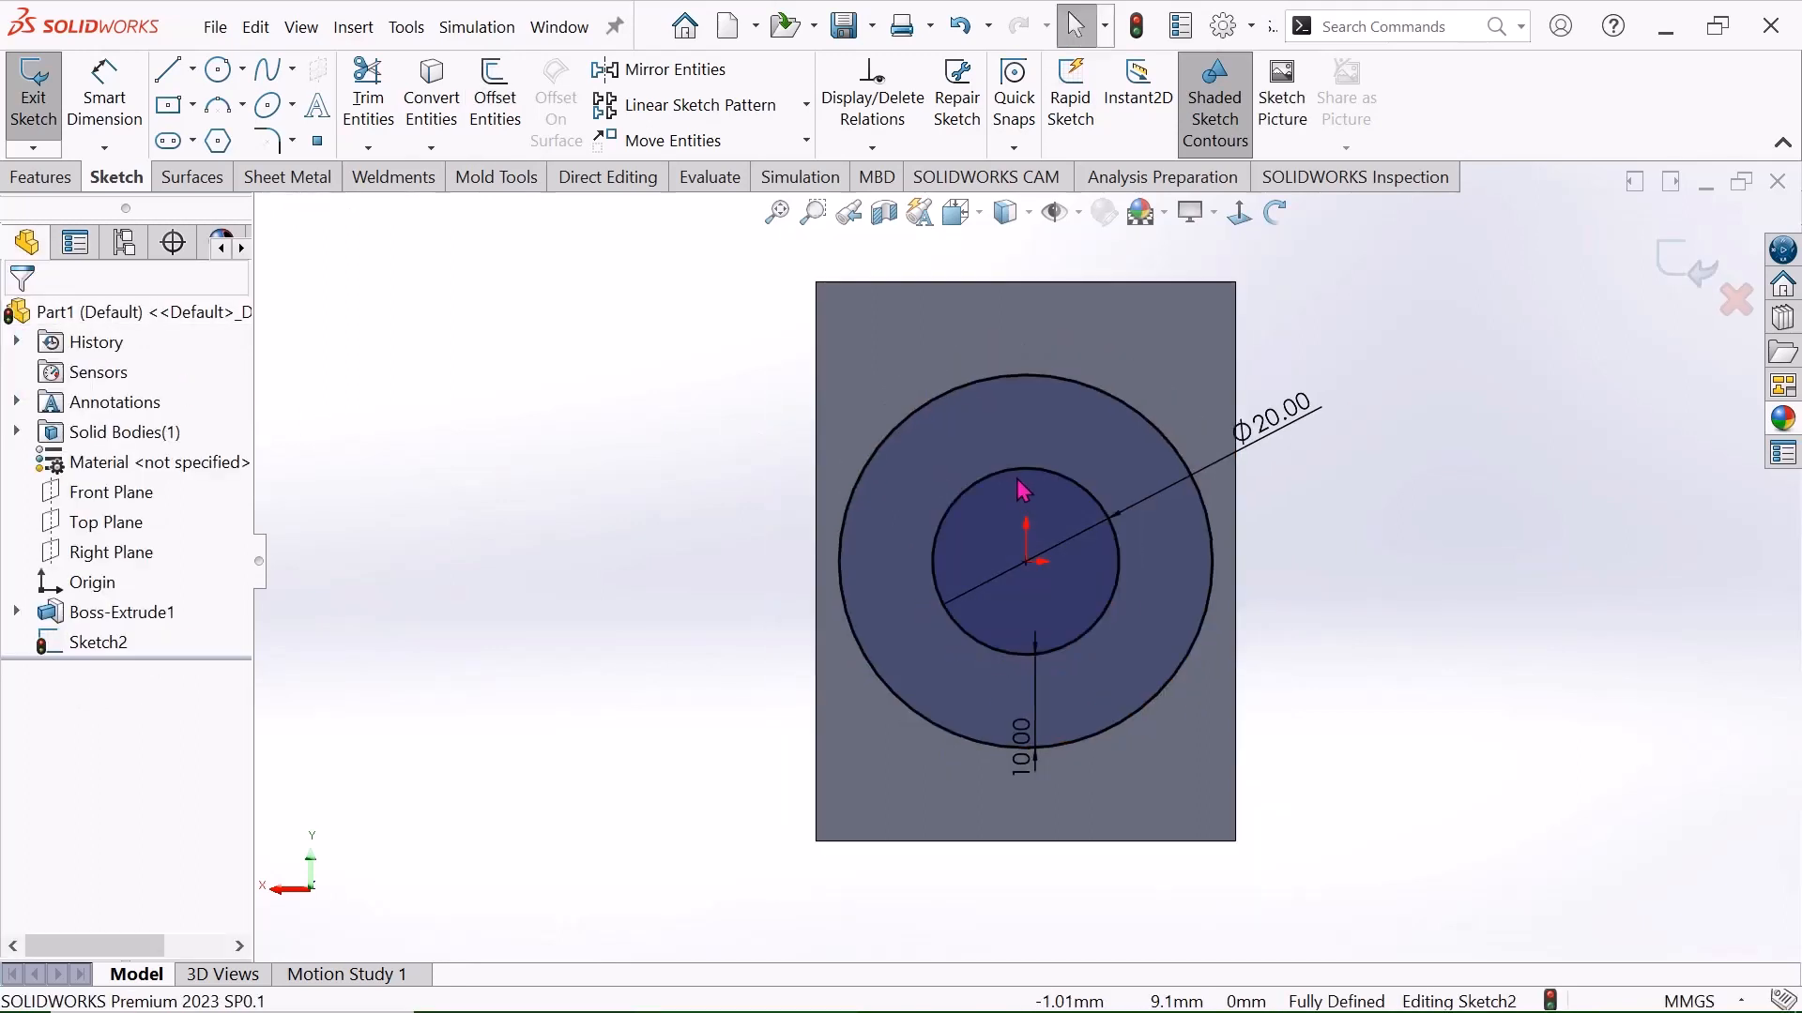
pyautogui.click(41, 180)
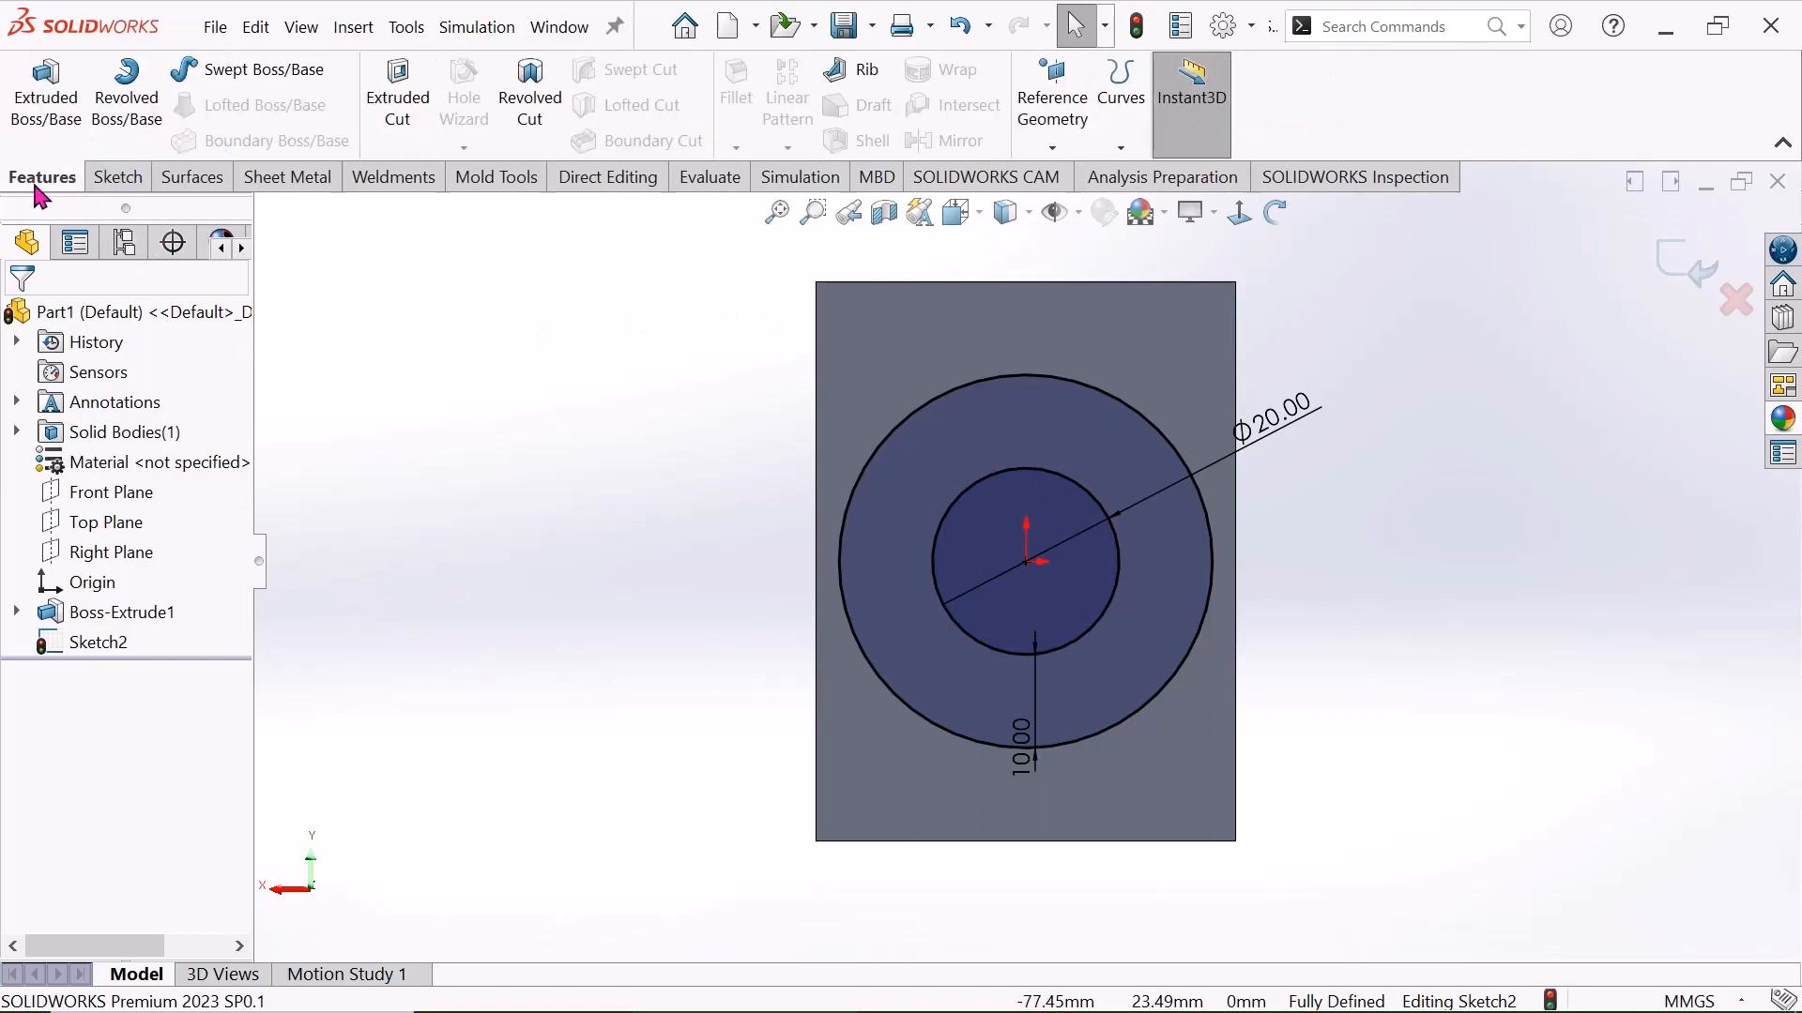
pyautogui.click(49, 103)
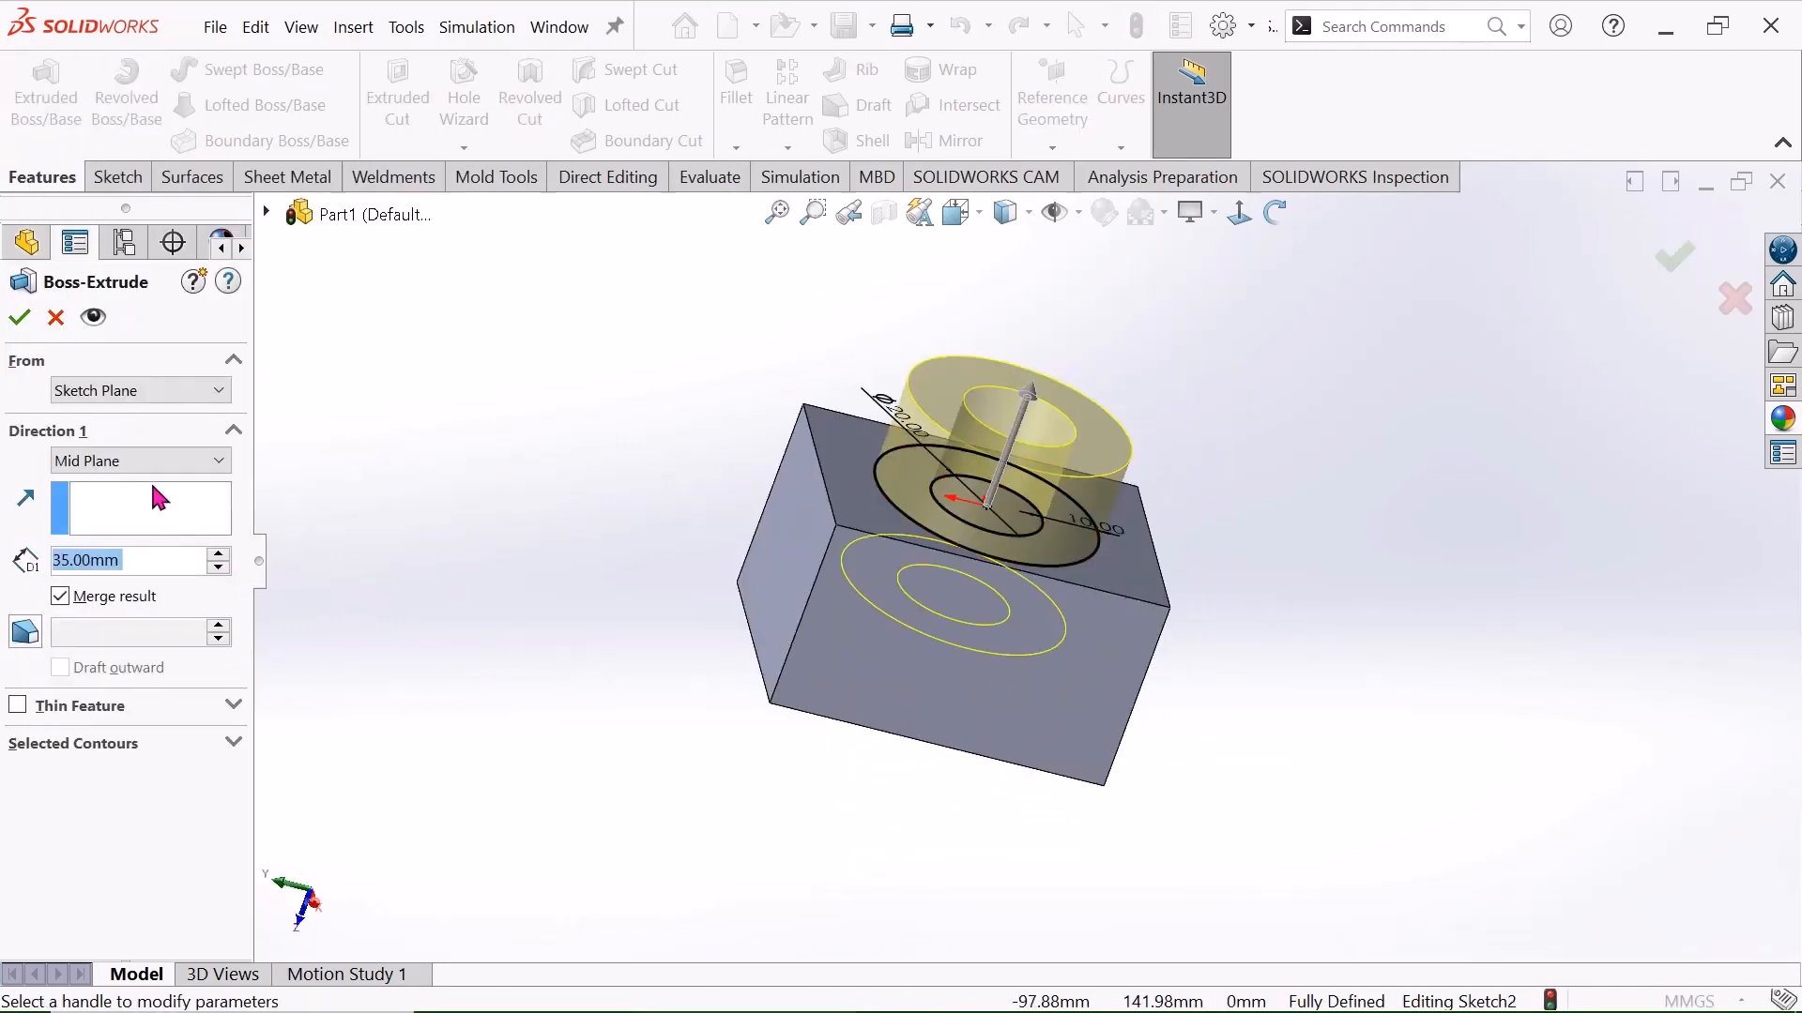
pyautogui.click(140, 461)
pyautogui.click(131, 486)
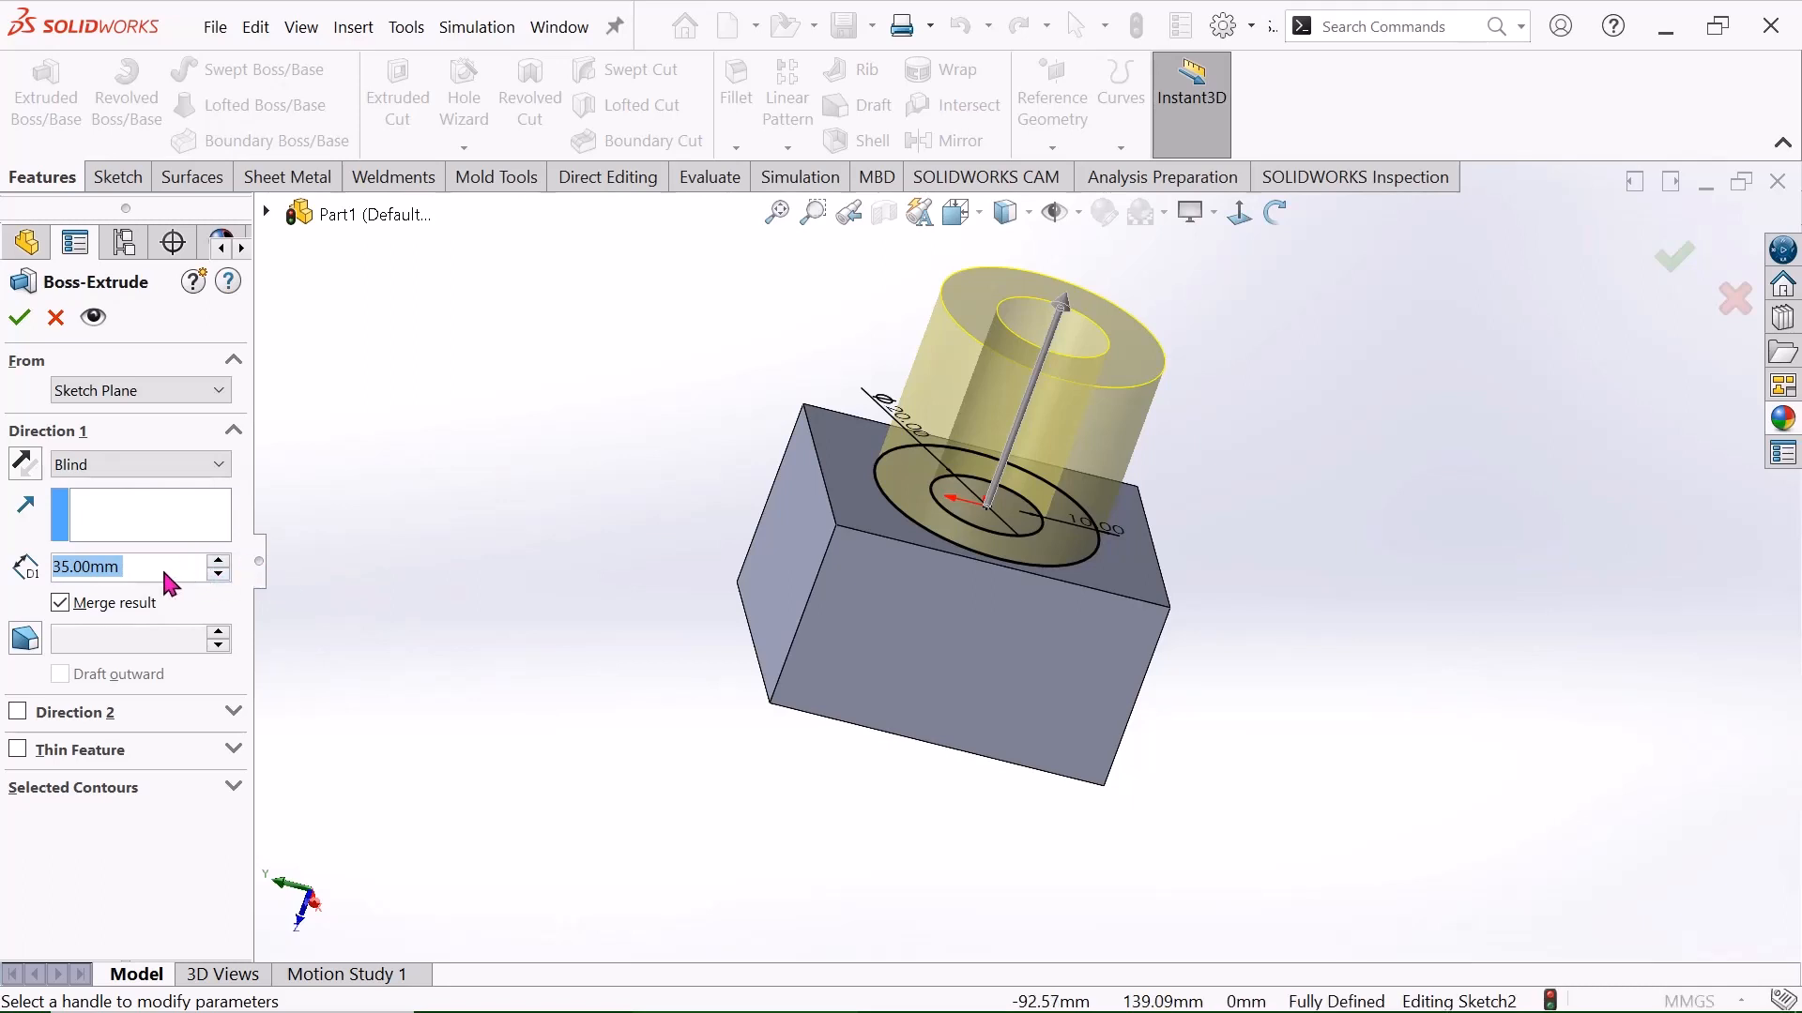
pyautogui.write('20')
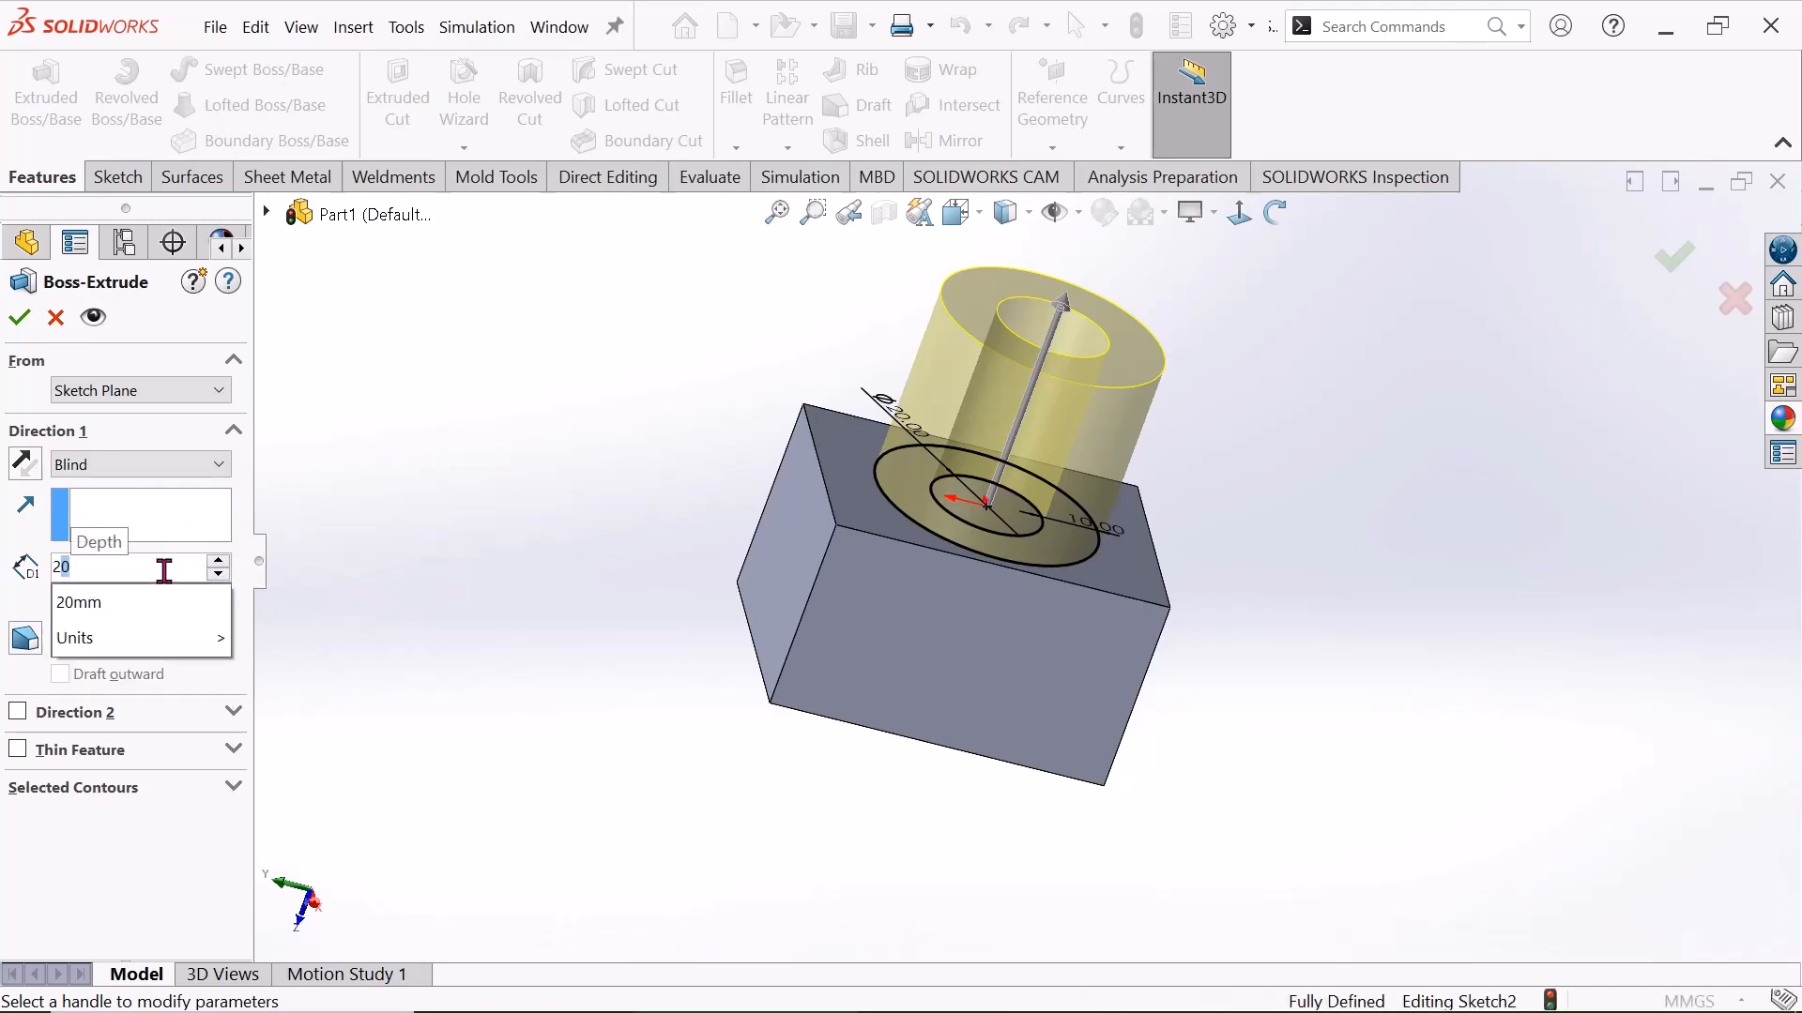
pyautogui.press('Return')
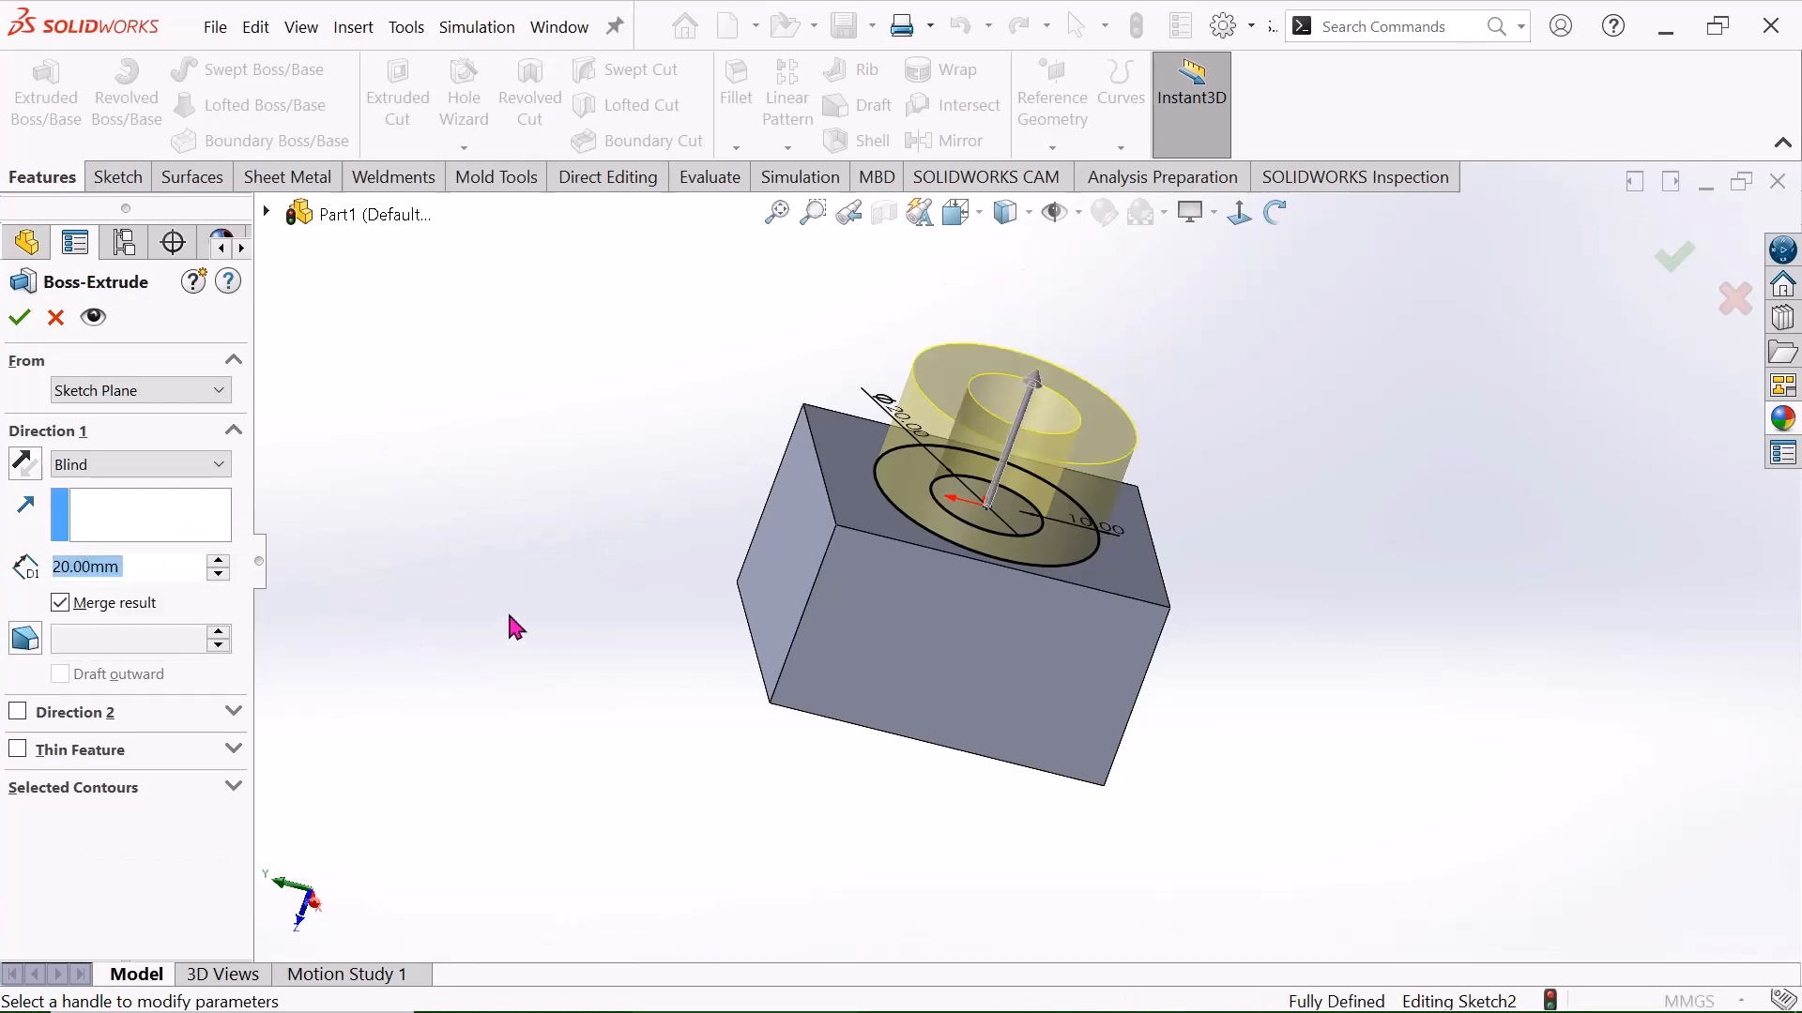
pyautogui.click(20, 318)
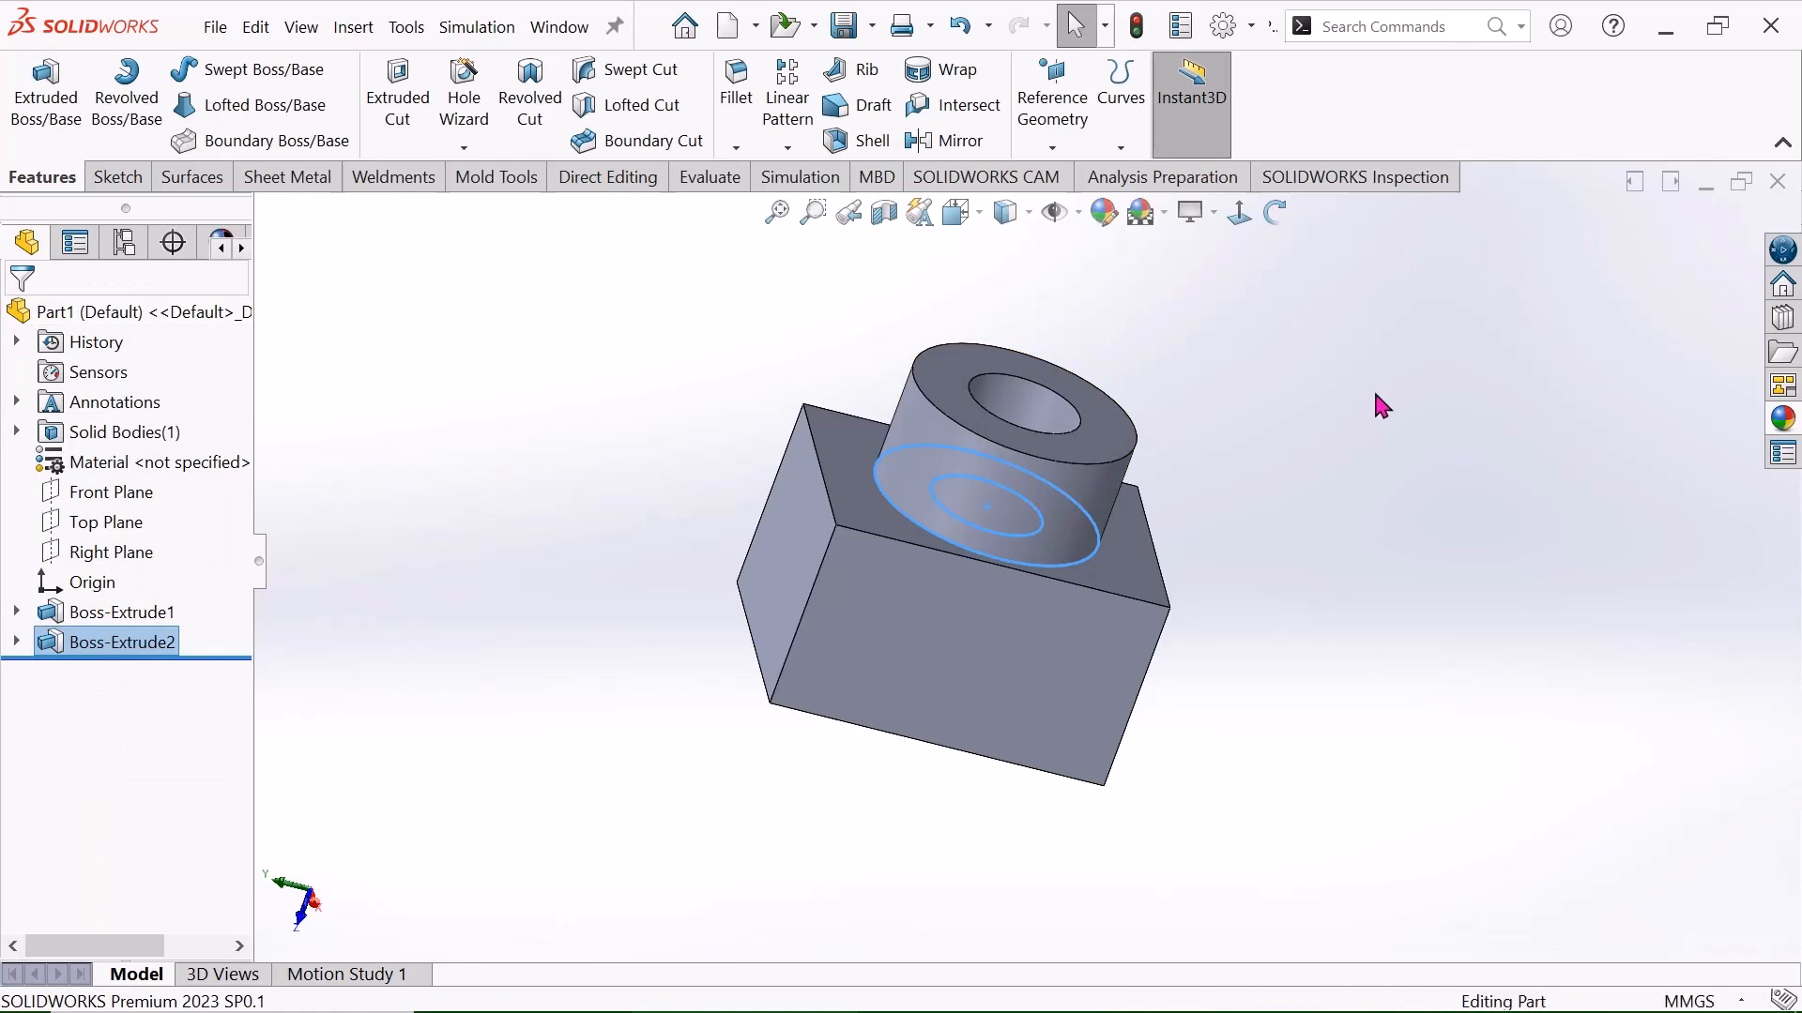
# Start a sketch on the block face inside the ring and convert the ring's 20 mm inner edge into a sketch circle.
pyautogui.click(1316, 386)
pyautogui.scroll(1, 1313, 385)
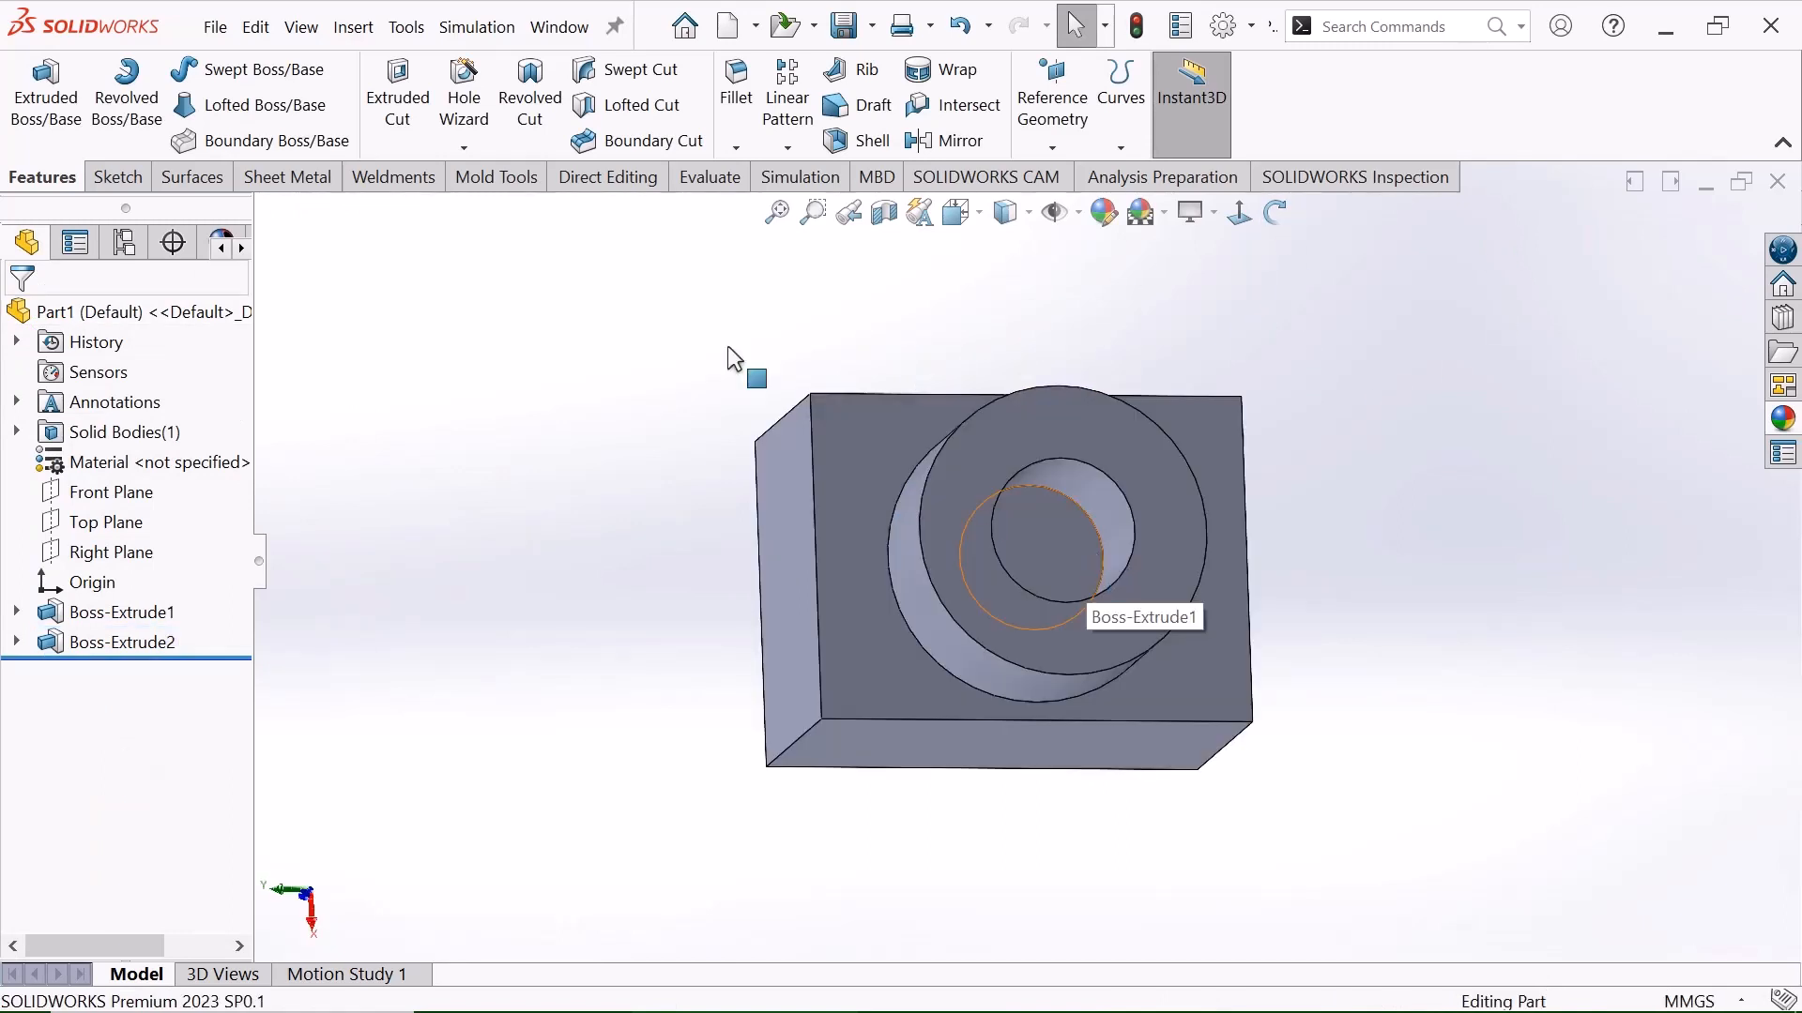
pyautogui.click(1088, 560)
pyautogui.click(1180, 500)
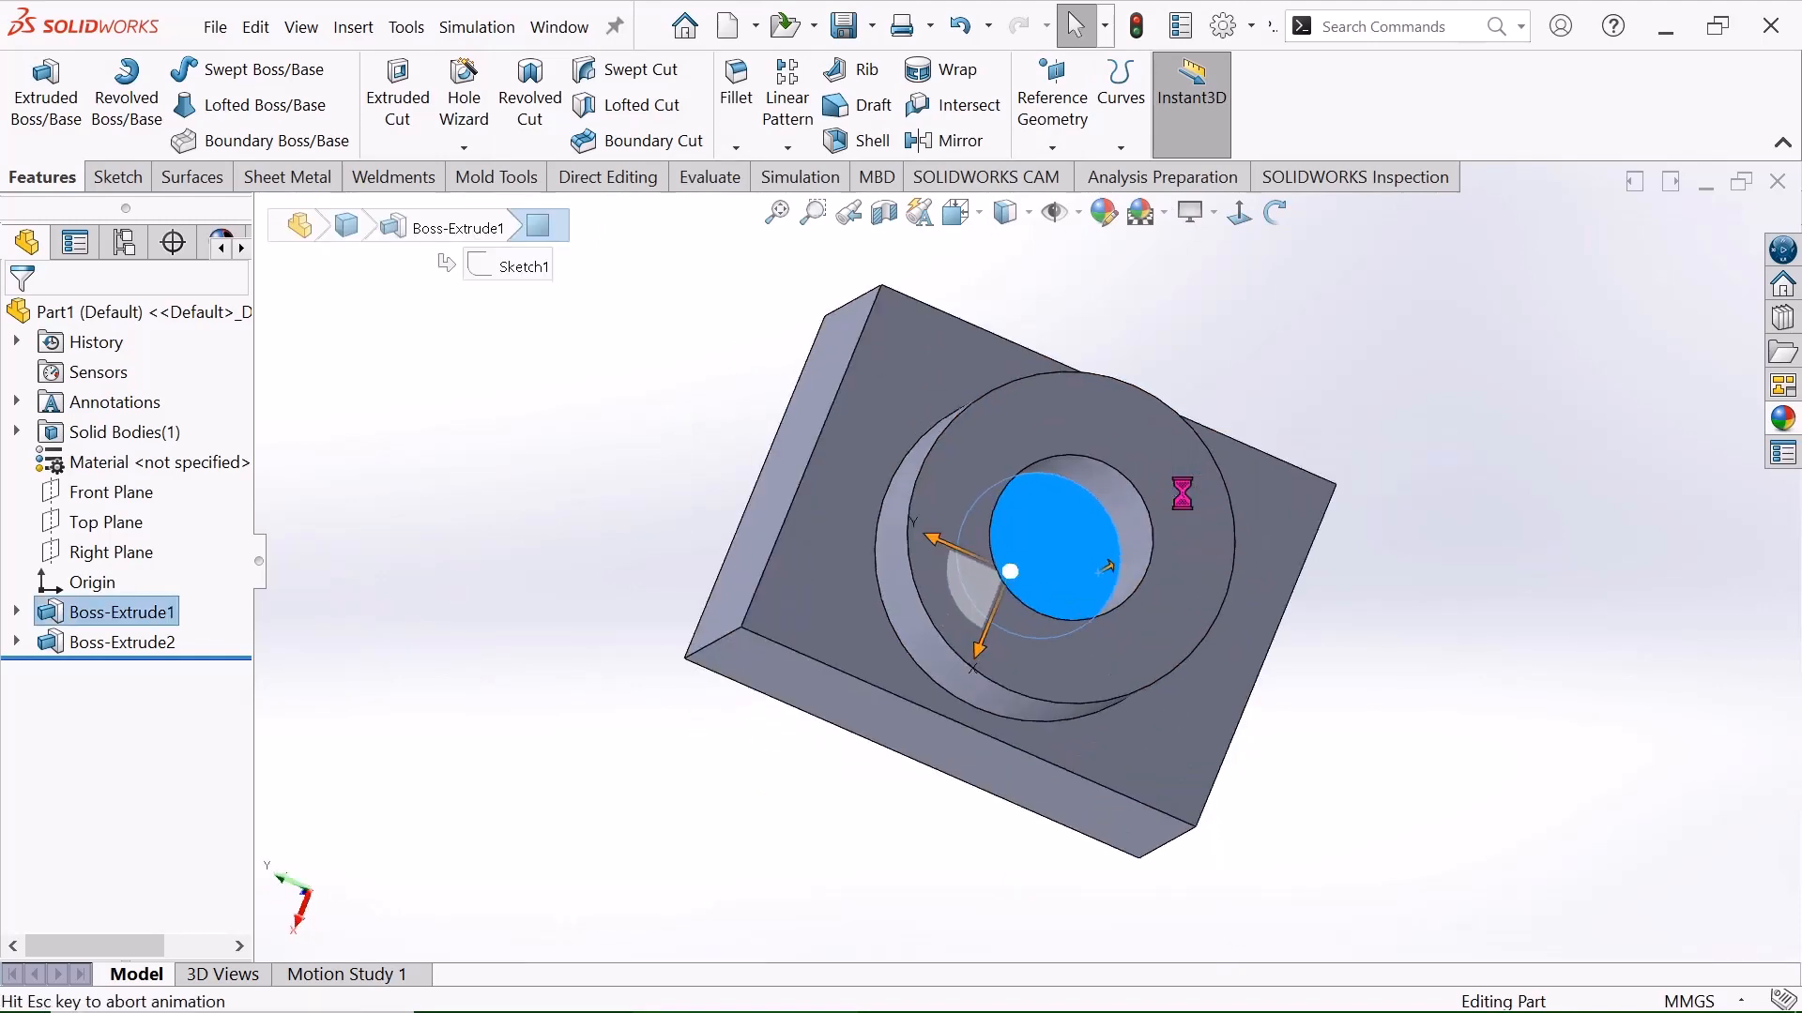
pyautogui.click(1108, 486)
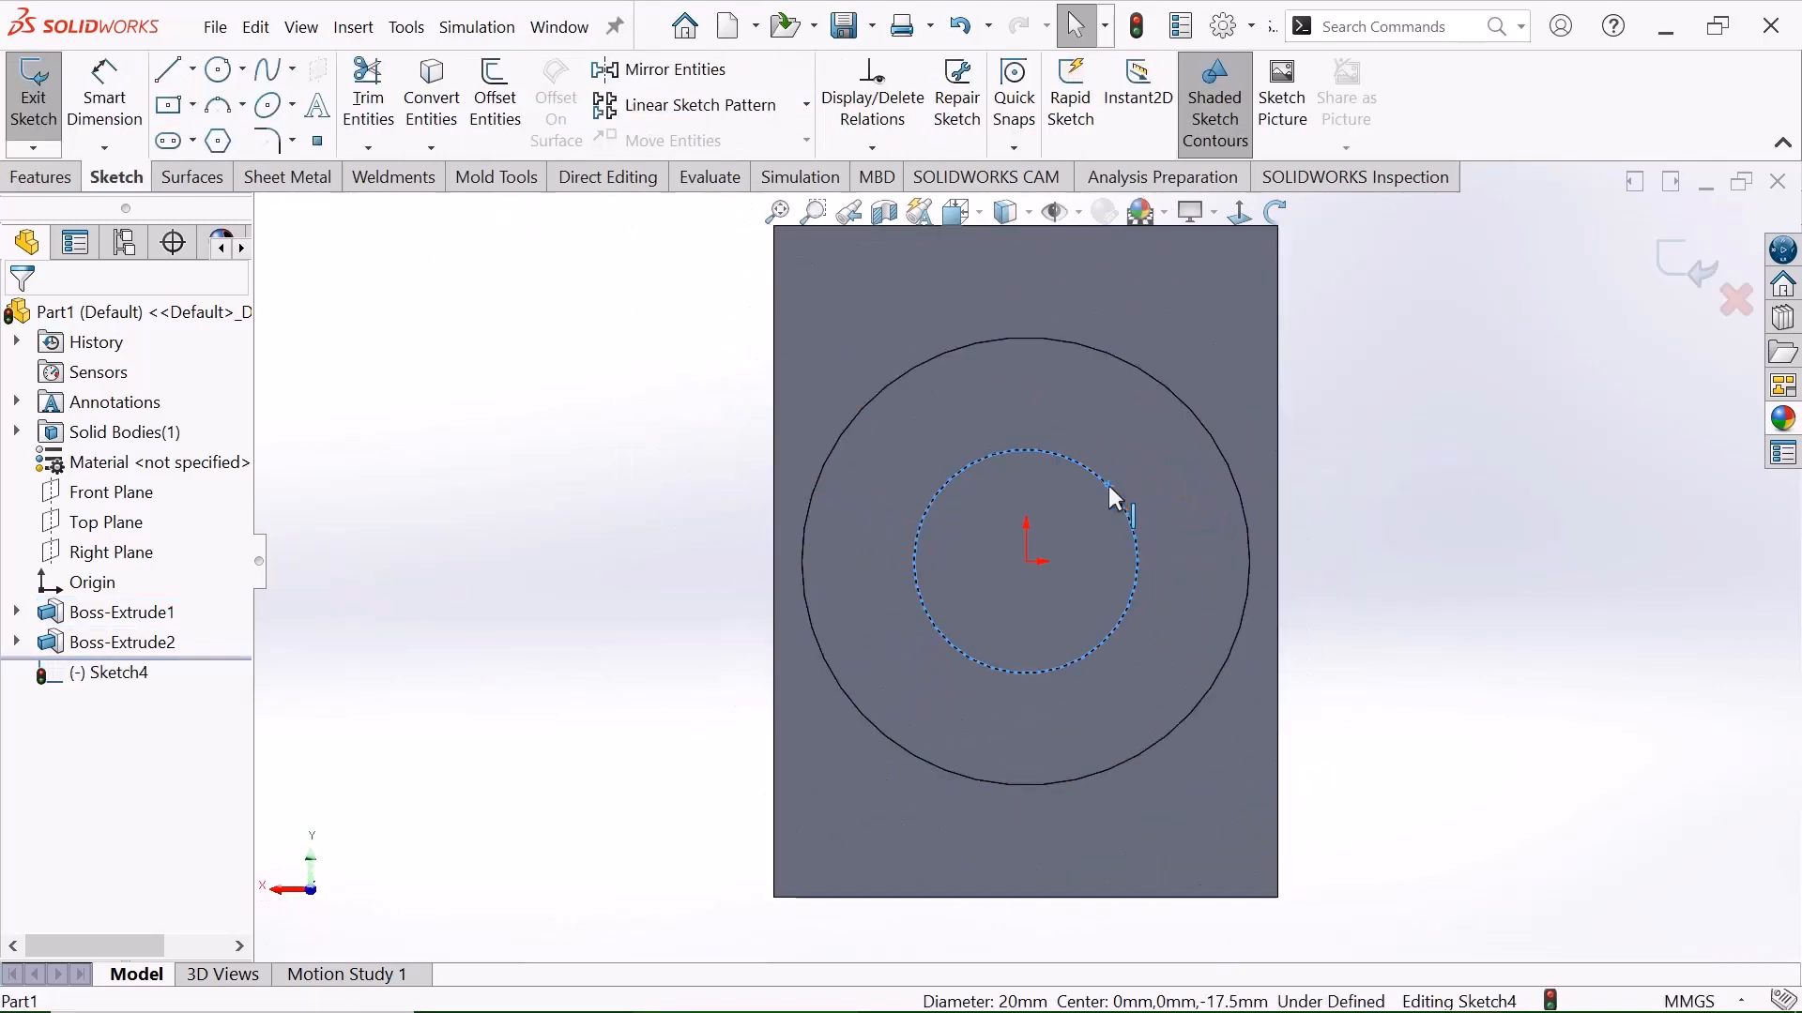
pyautogui.click(443, 117)
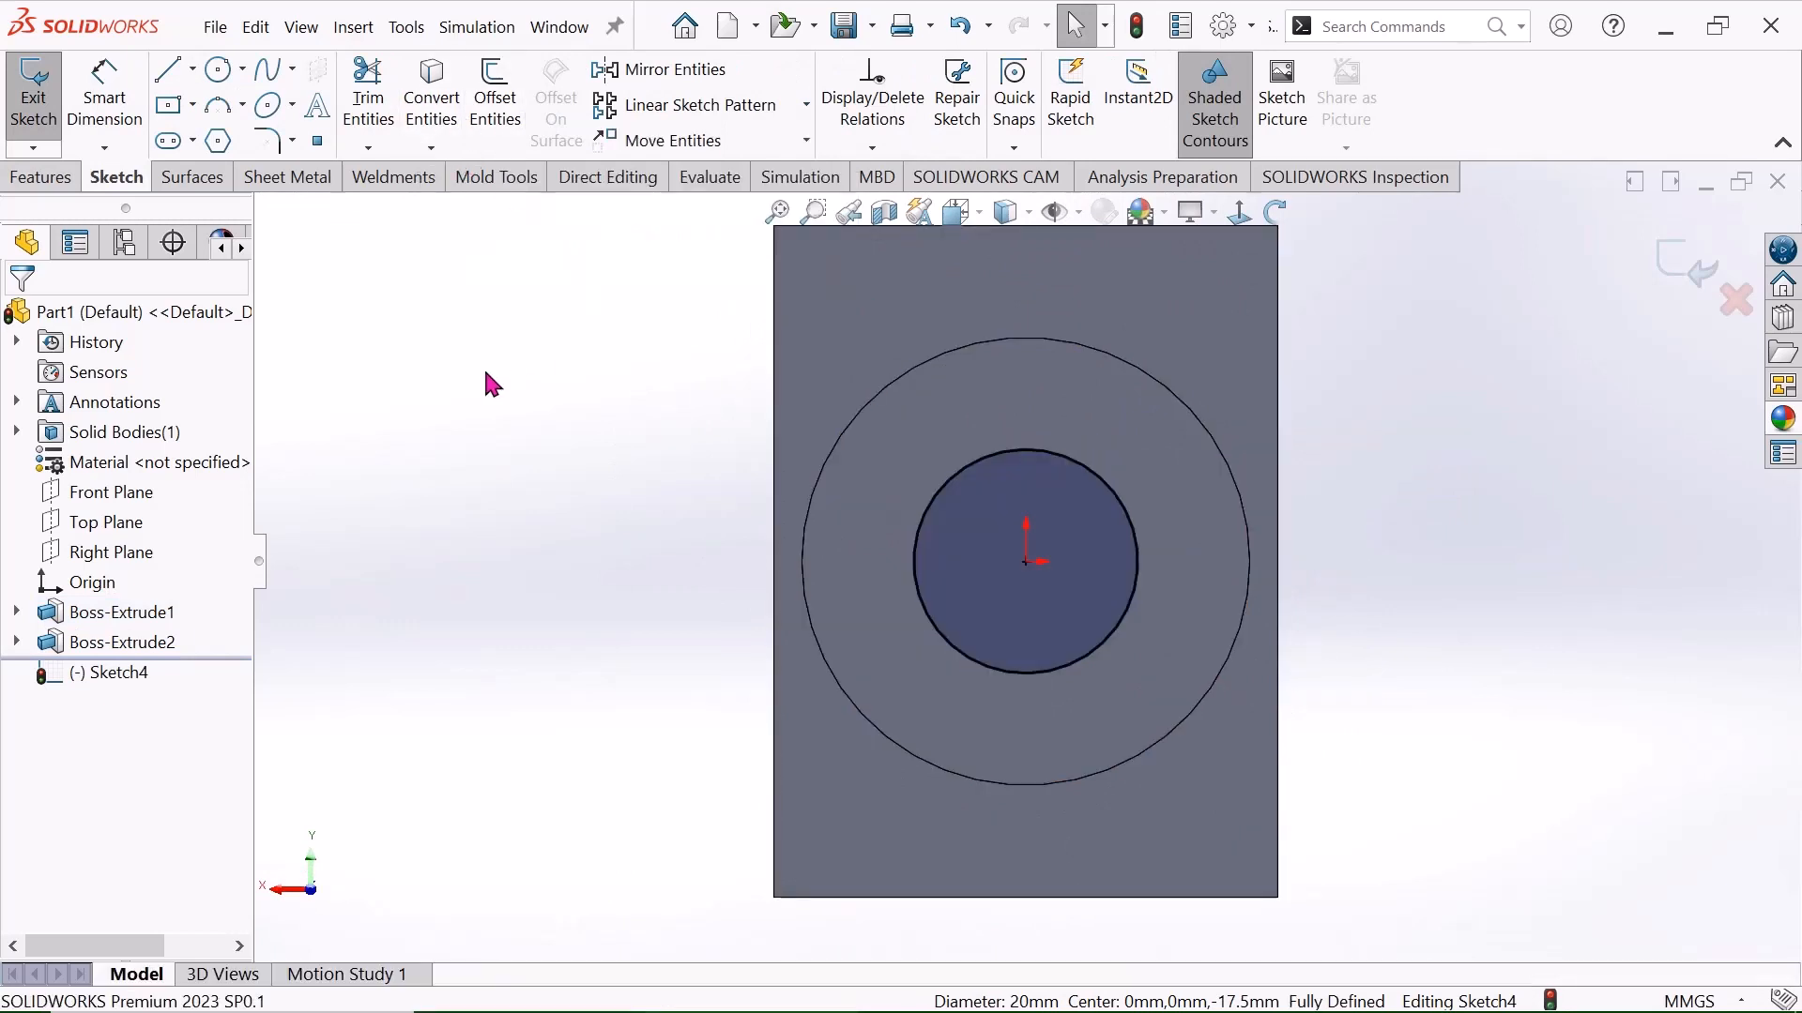
# Cut the 20 mm circle into the block 18 mm deep using the Blind end condition.
pyautogui.click(28, 184)
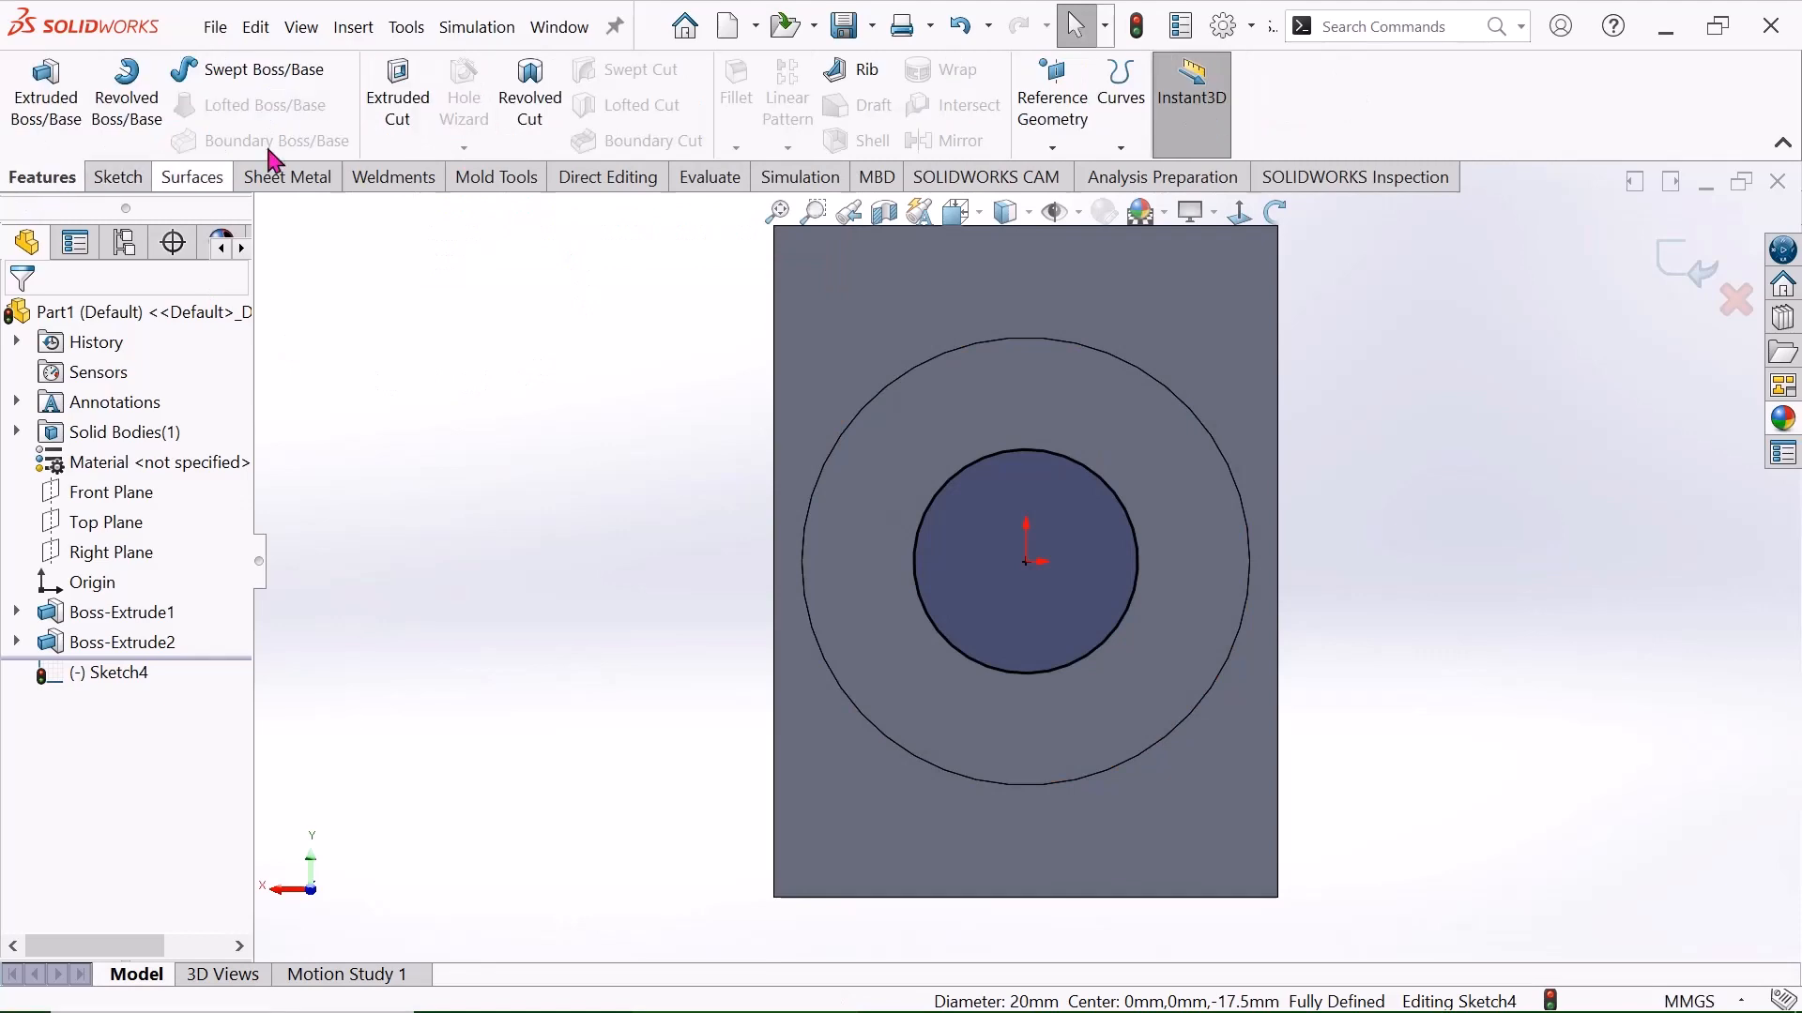
pyautogui.click(402, 111)
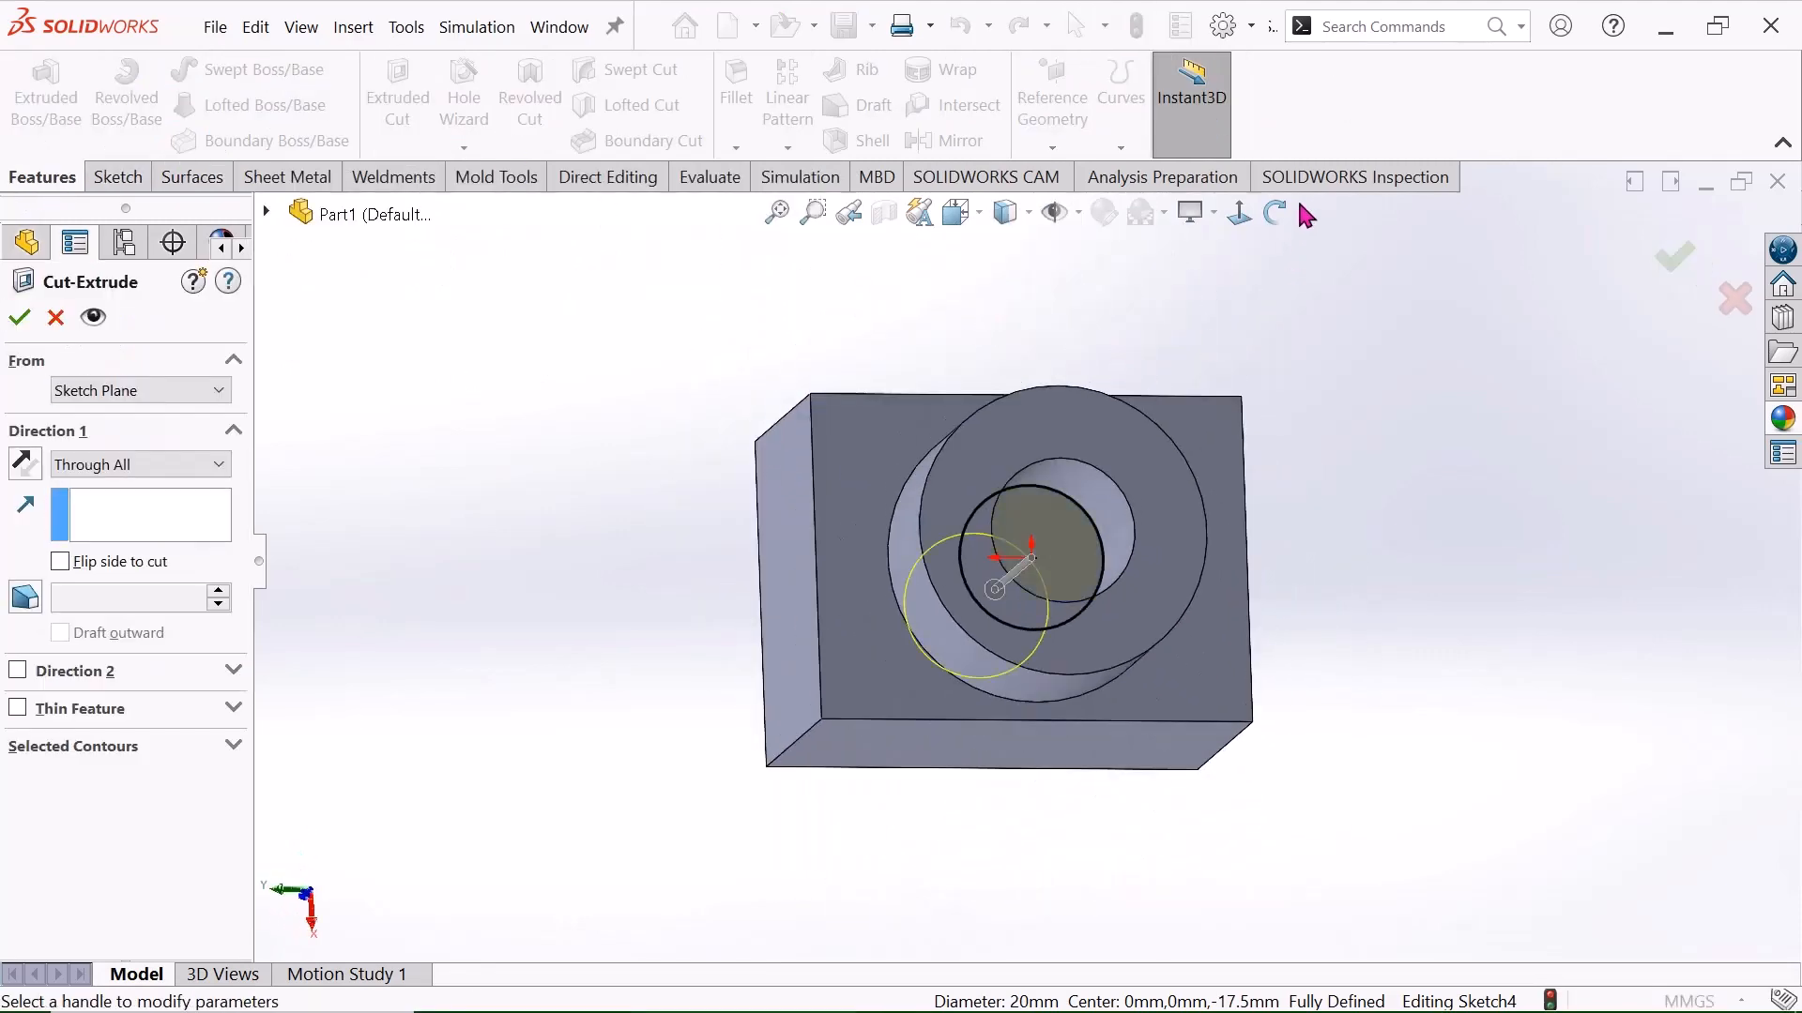
pyautogui.moveTo(1209, 407); pyautogui.dragTo(350, 493, button='middle')
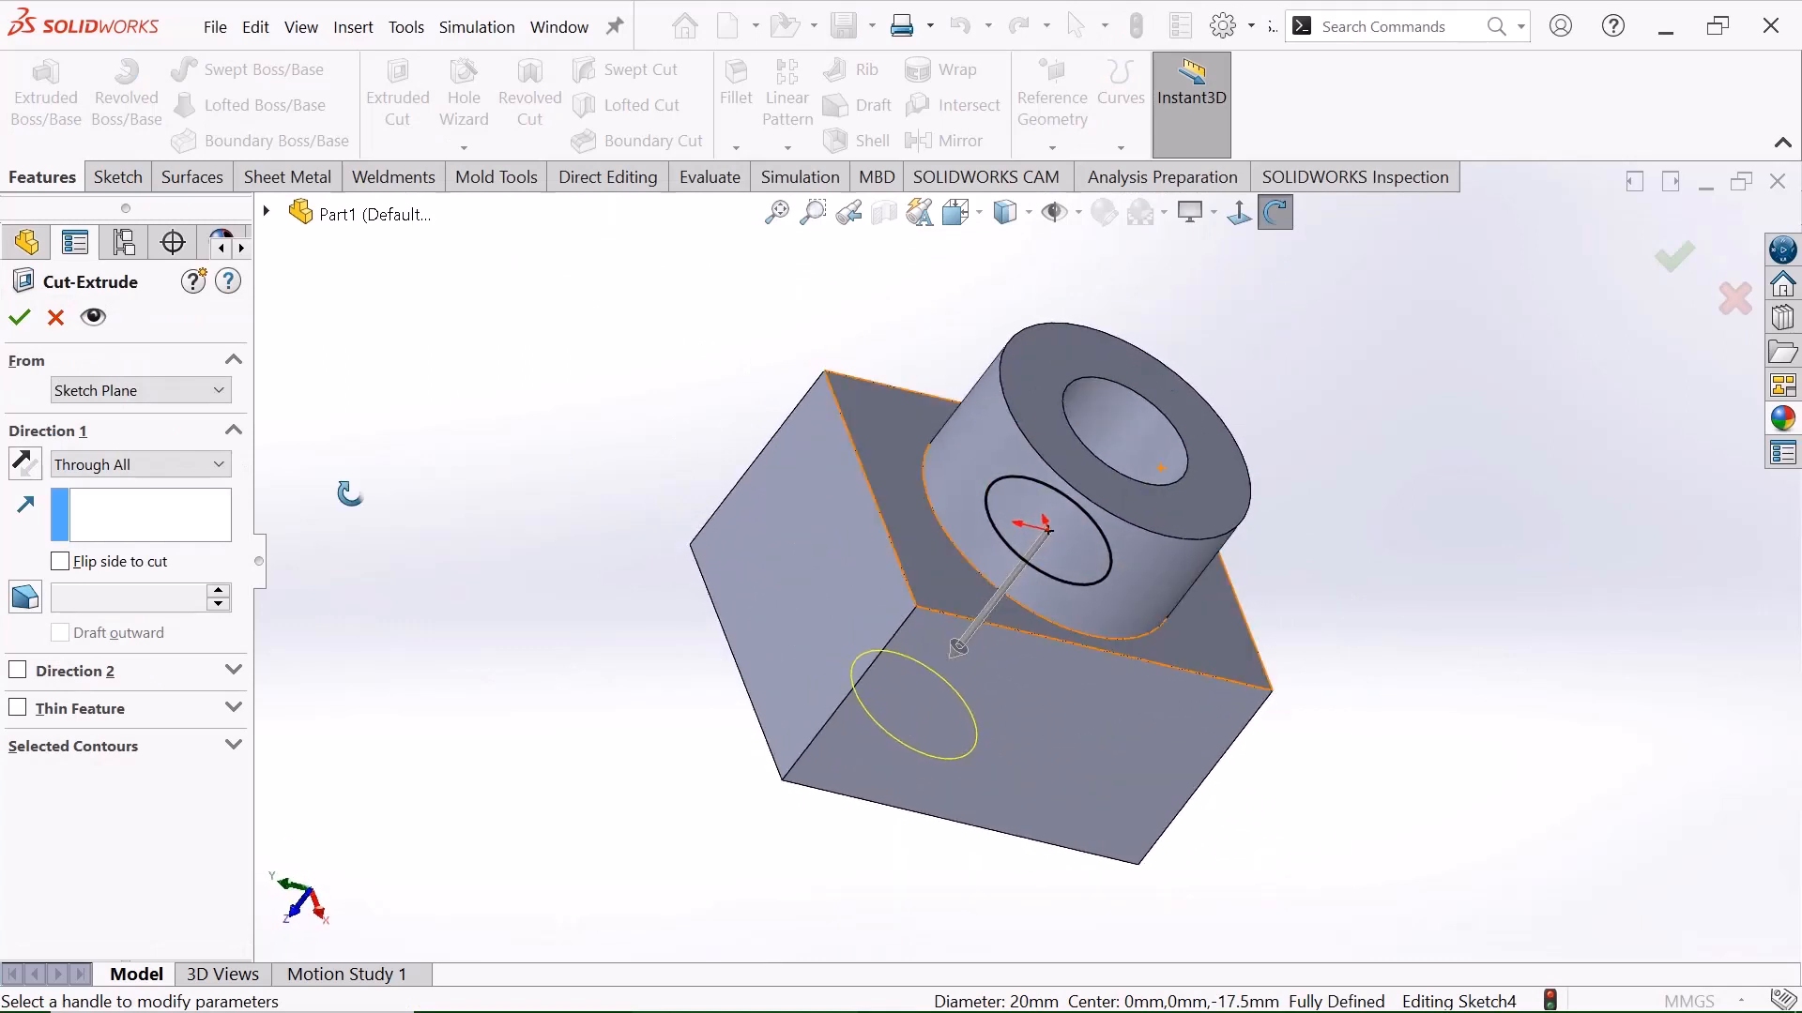
pyautogui.click(152, 466)
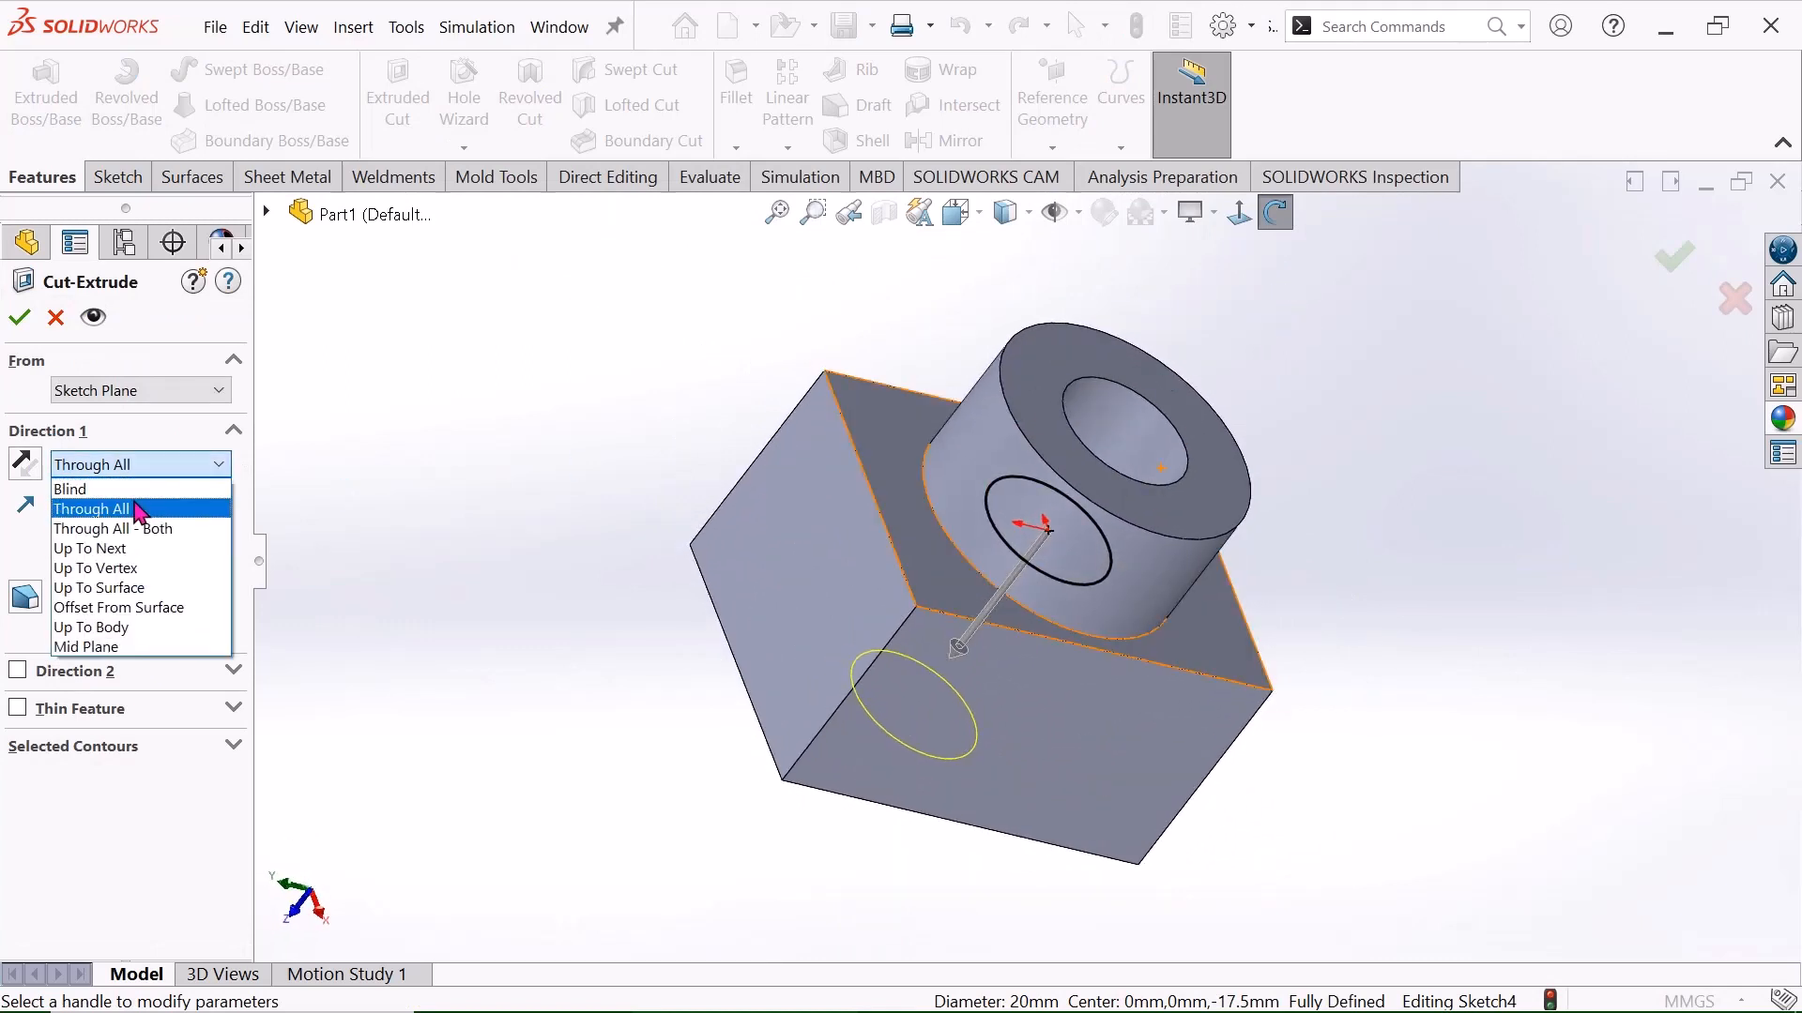
pyautogui.click(140, 487)
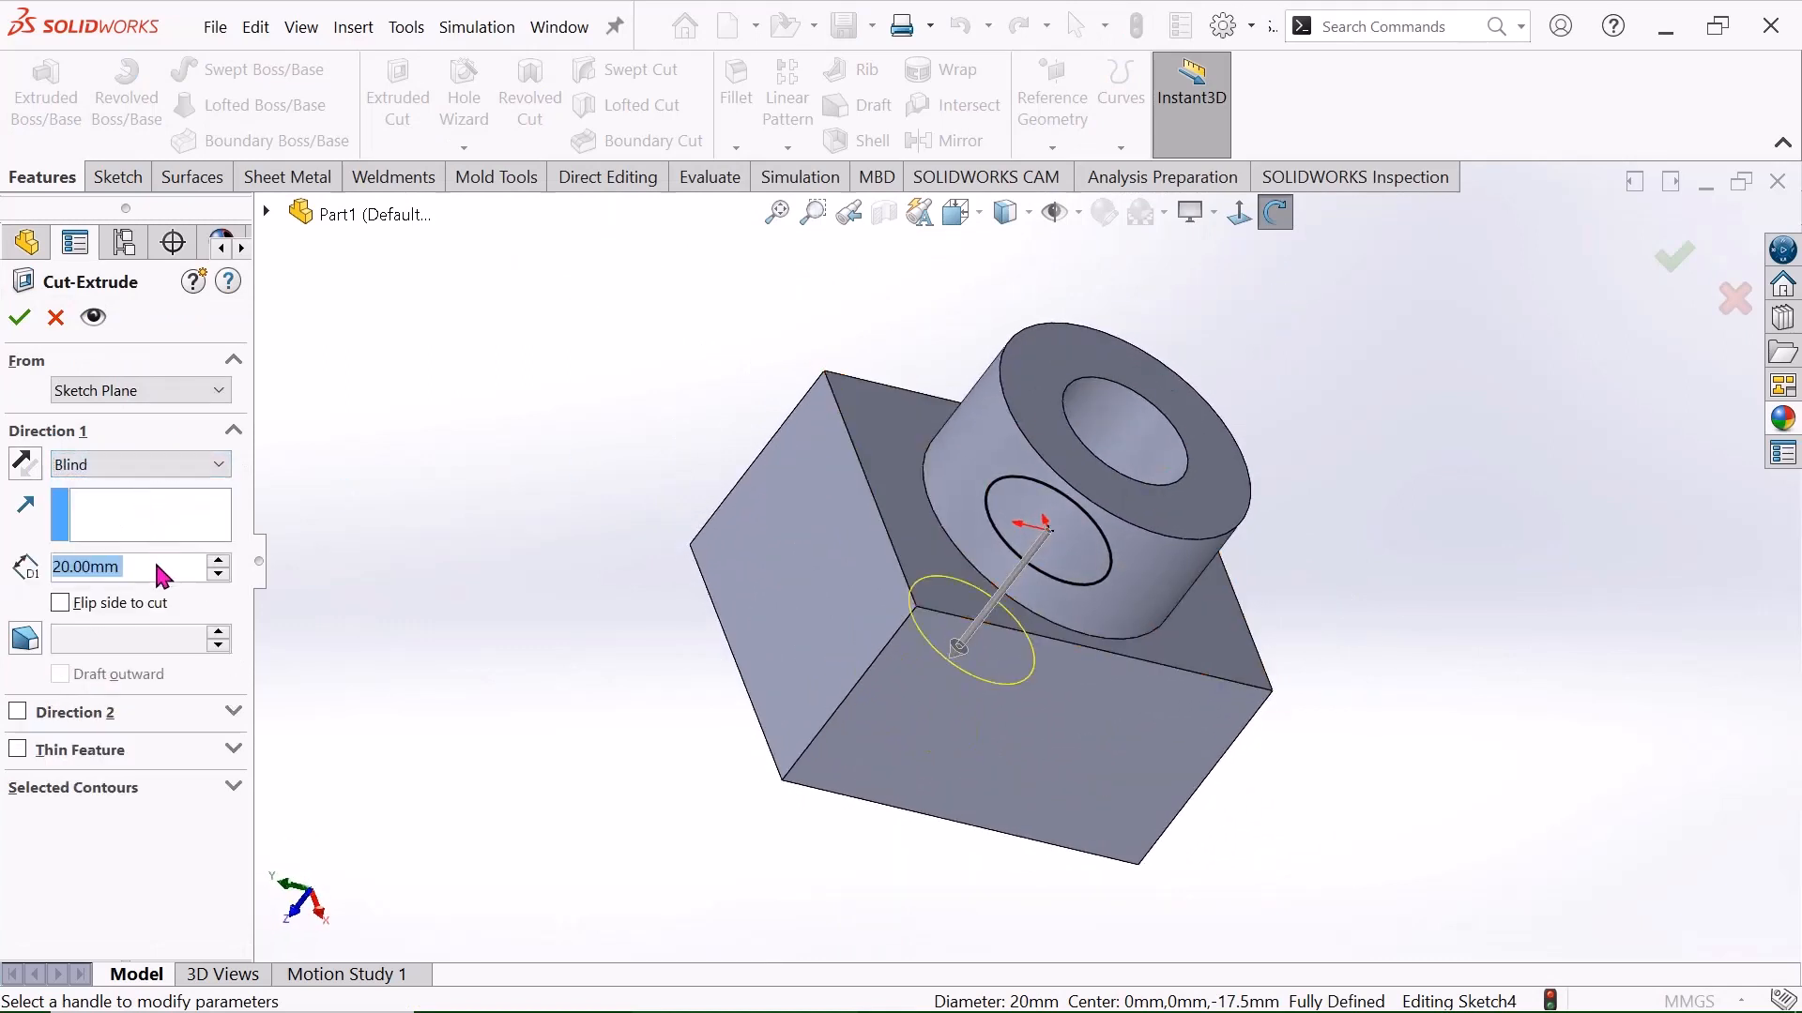
pyautogui.press('BackSpace')
pyautogui.write('18')
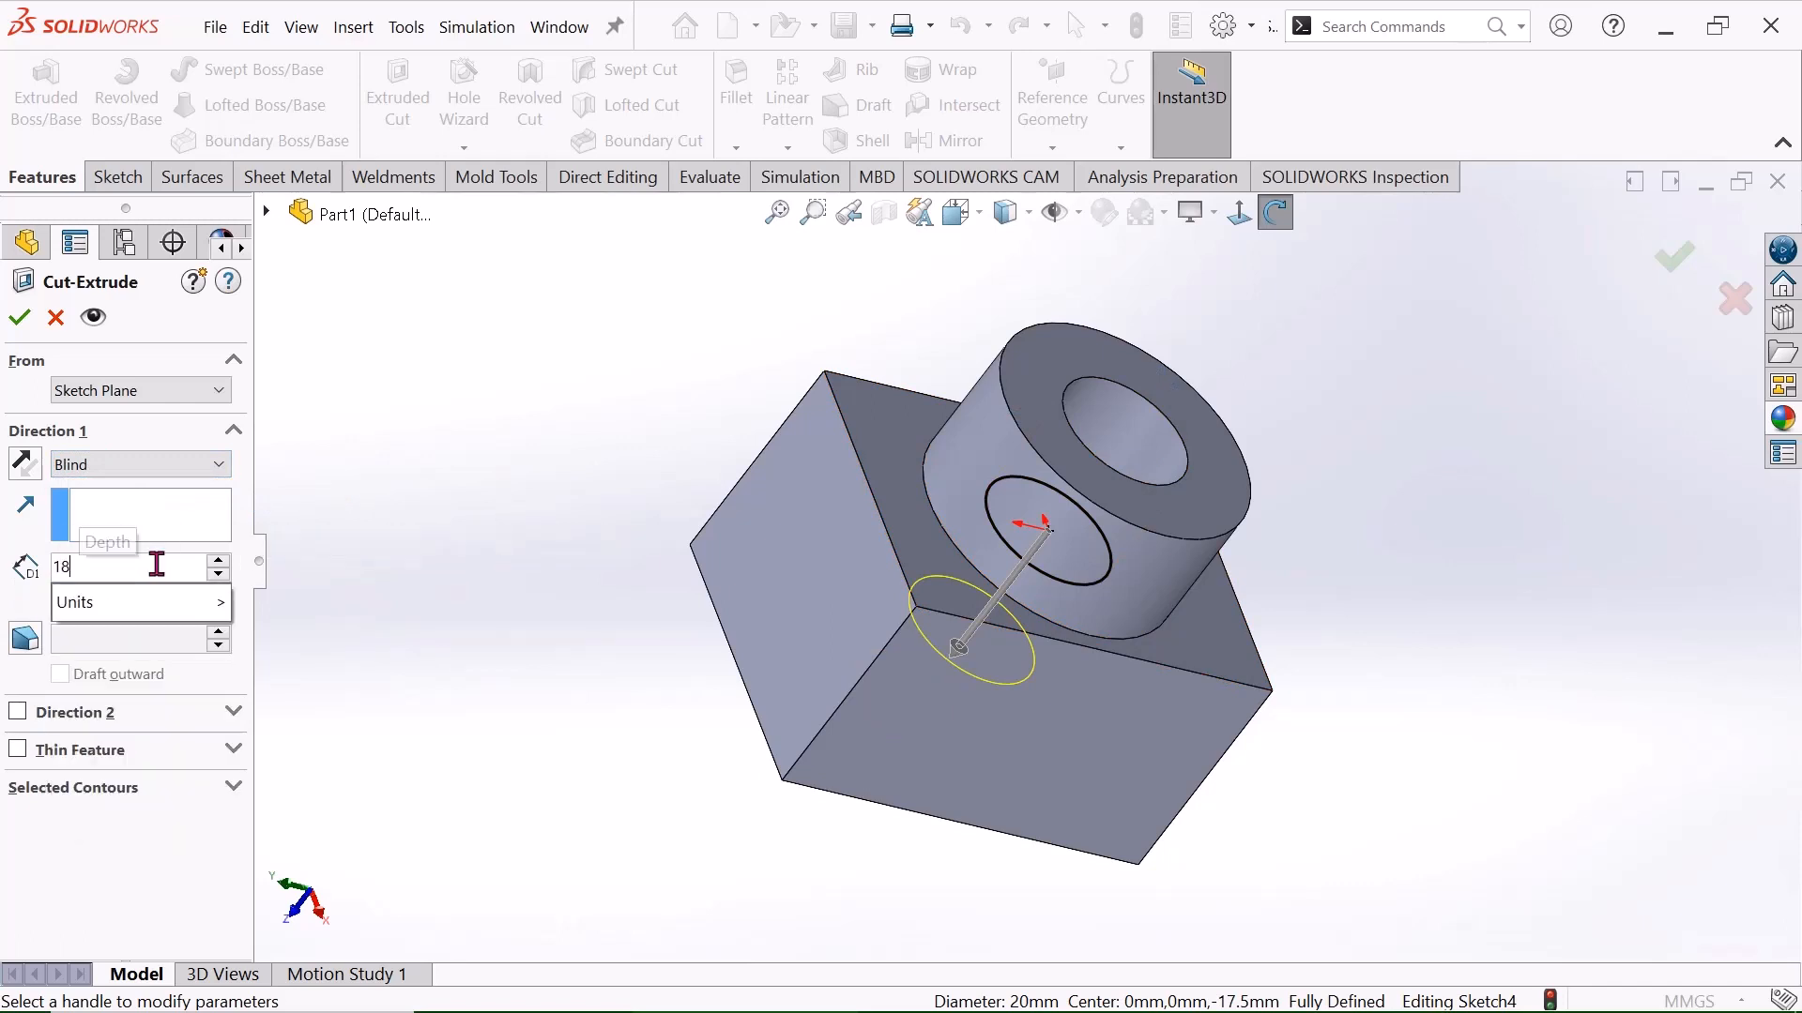
pyautogui.press('Return')
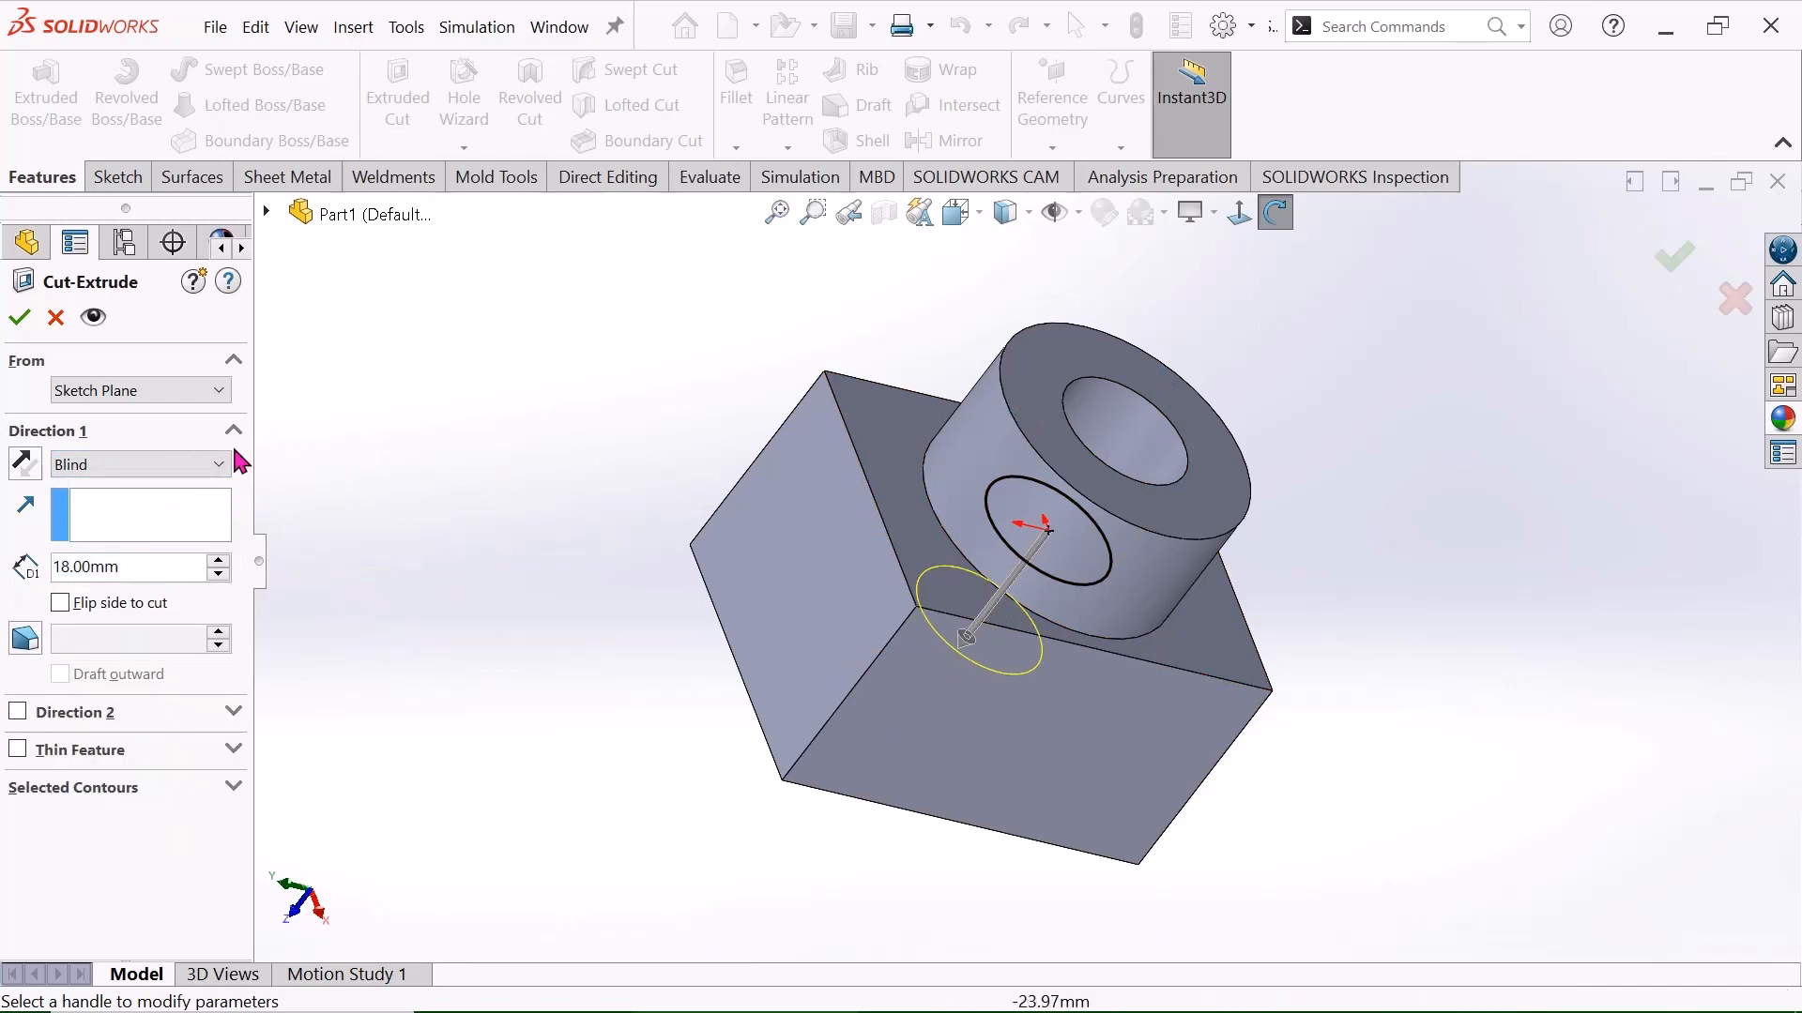
pyautogui.click(19, 317)
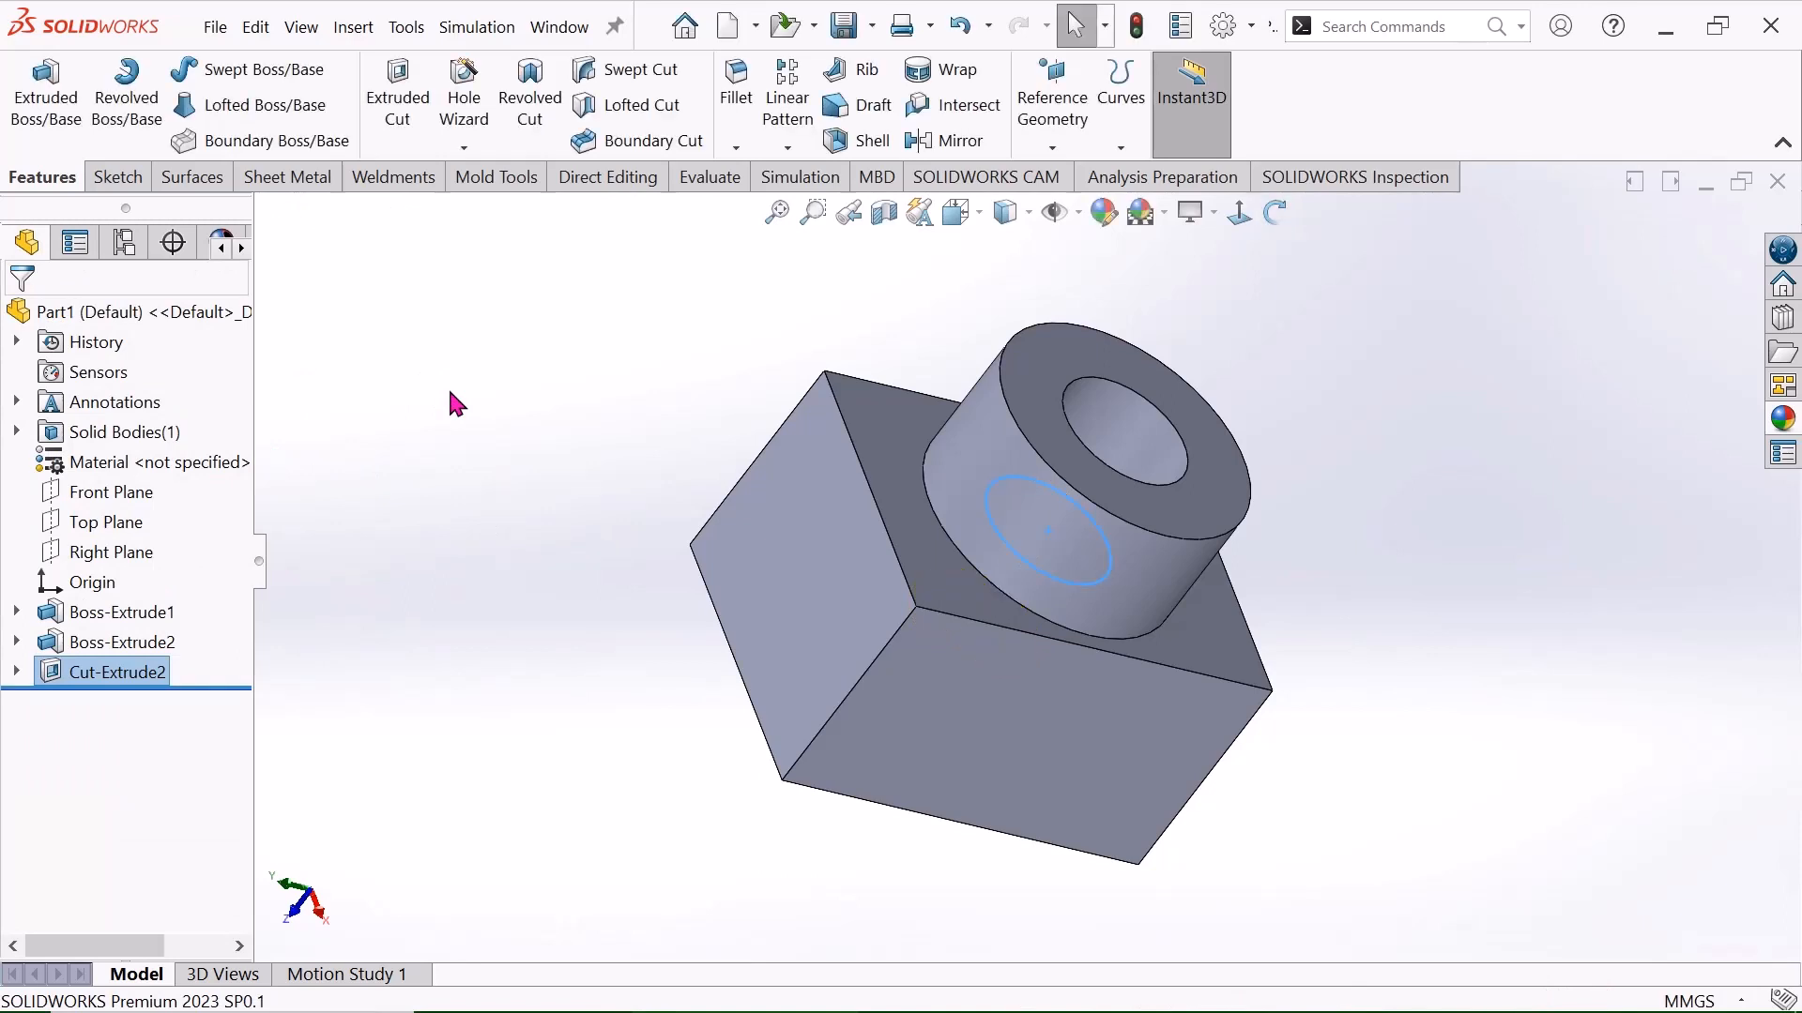
# Start a sketch on the circular floor of the blind bore.
pyautogui.click(1278, 221)
pyautogui.moveTo(1248, 301); pyautogui.dragTo(1170, 495)
pyautogui.rightClick(1282, 365)
pyautogui.click(1319, 379)
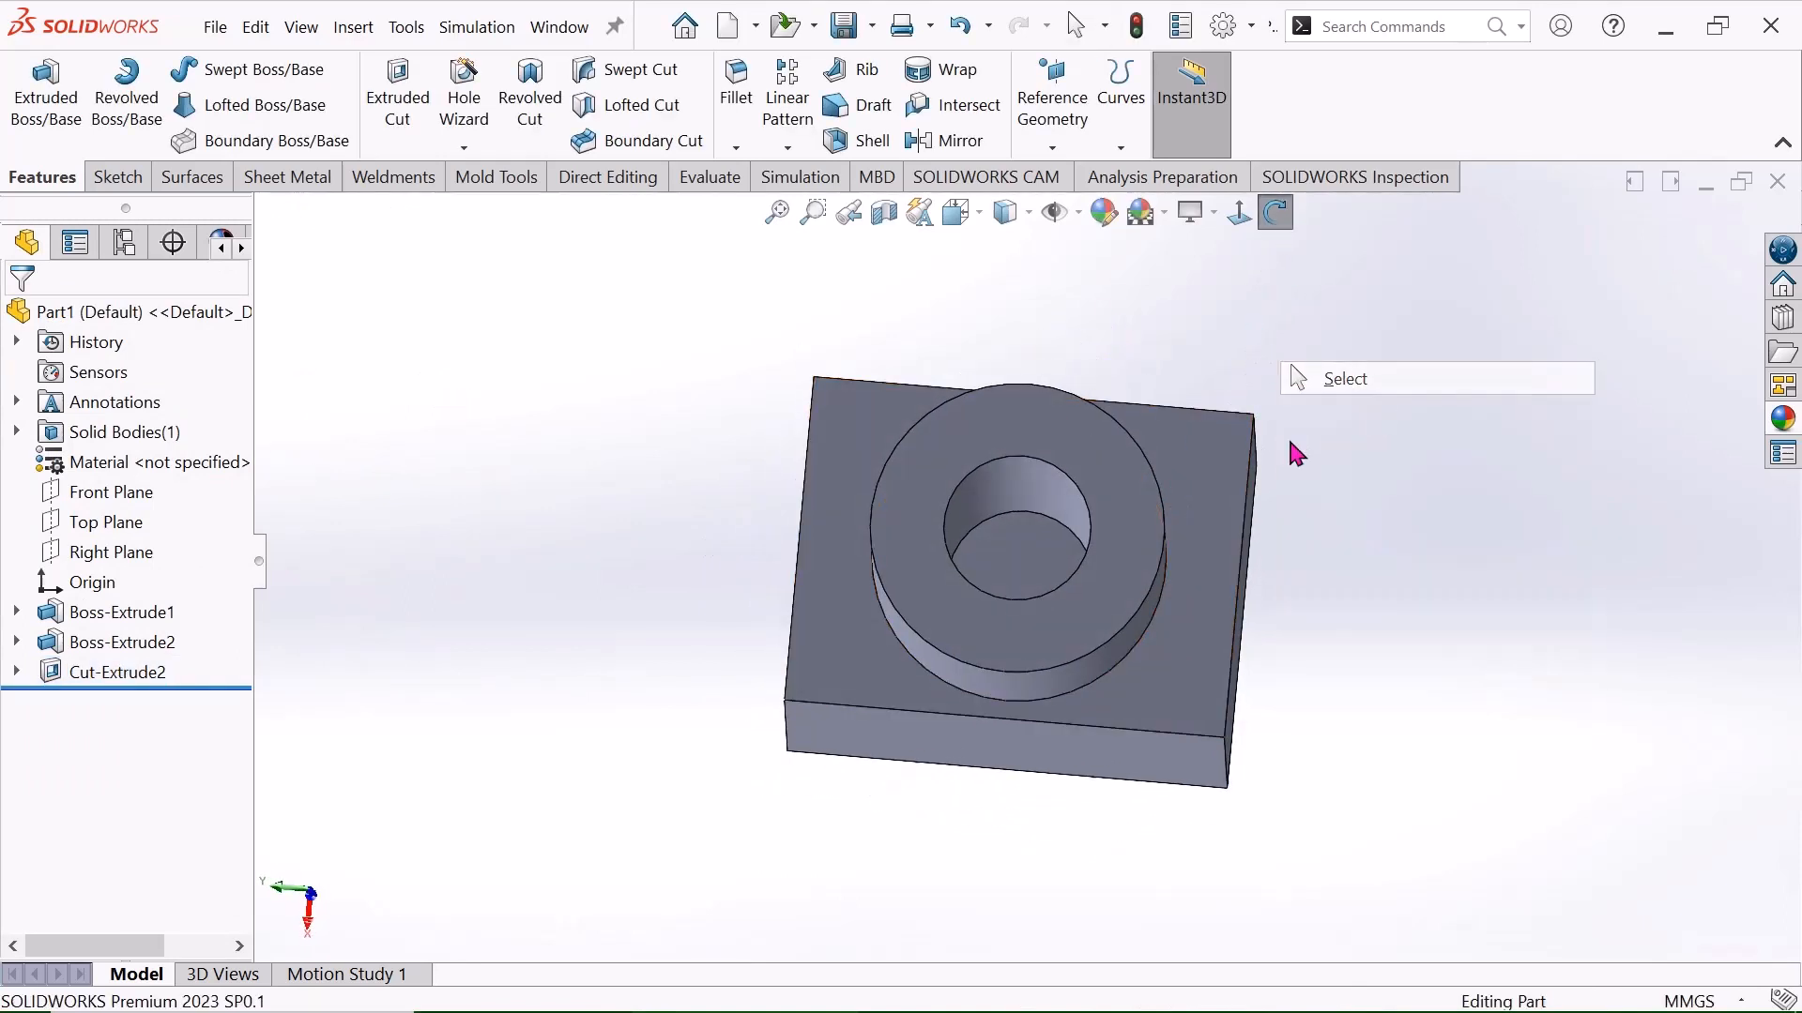
pyautogui.click(1034, 538)
pyautogui.click(1137, 481)
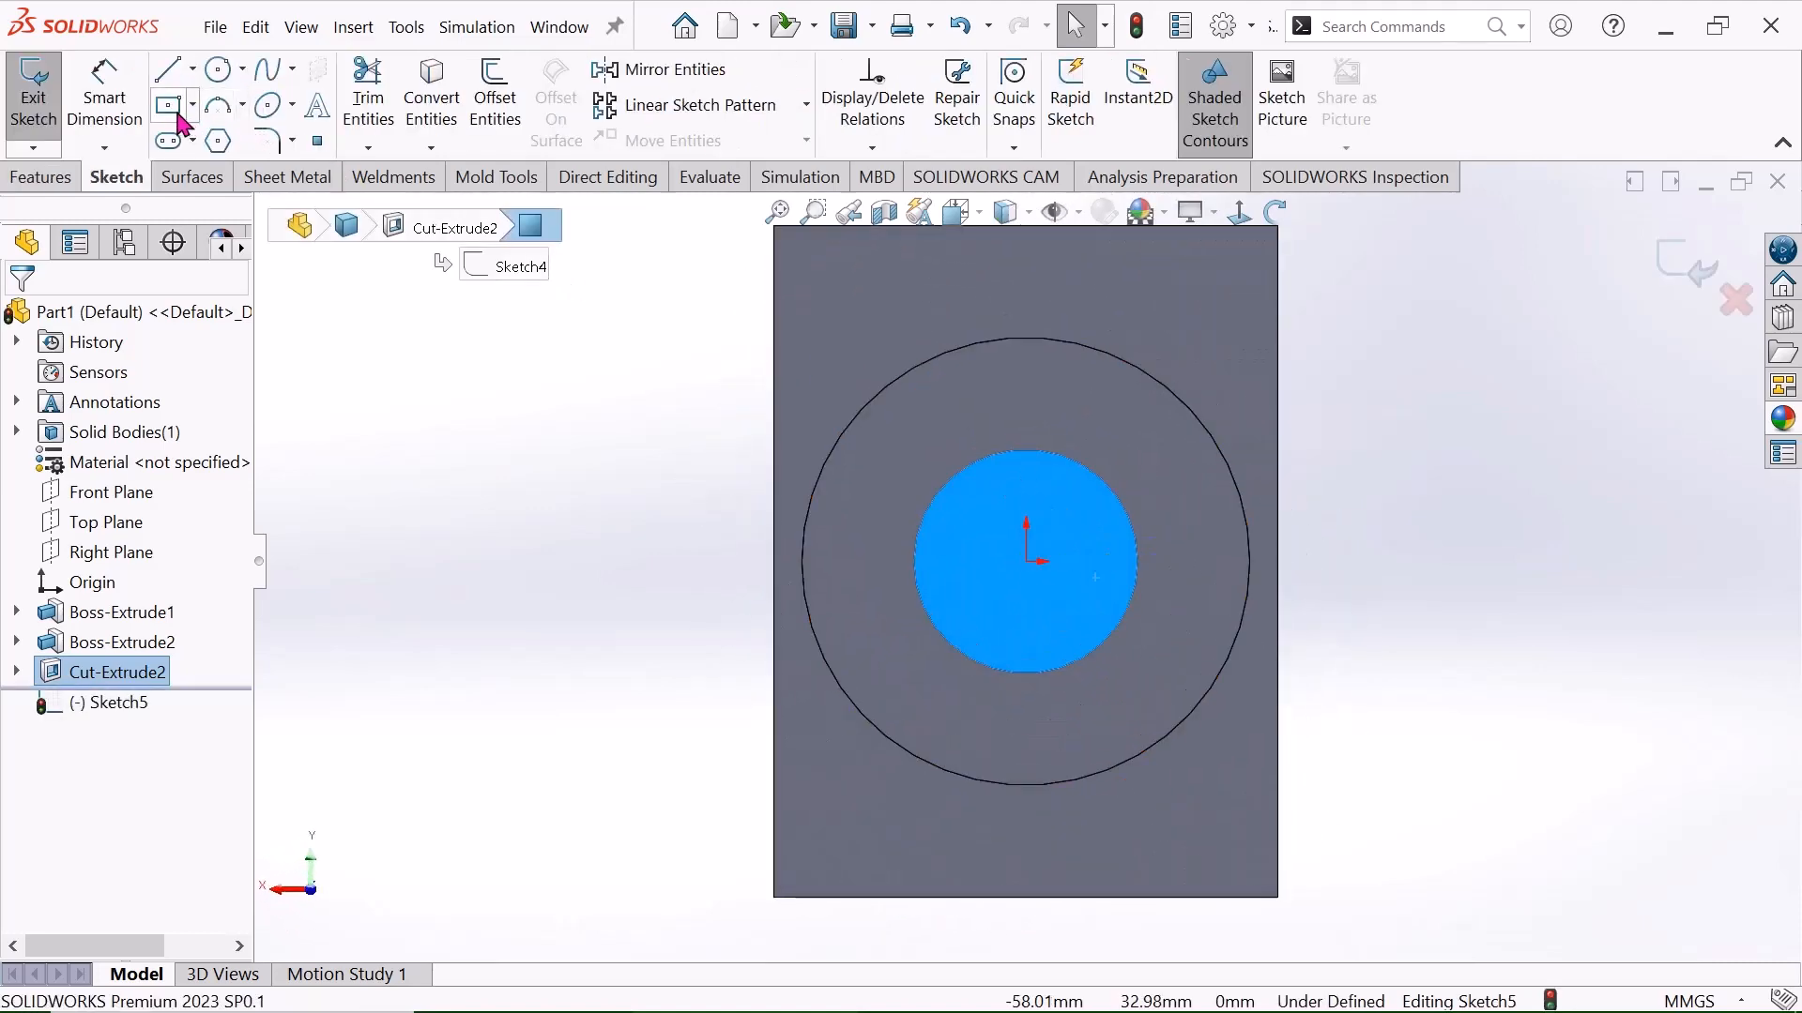
# Draw an upright center rectangle about 22 x 45 mm, centred on the origin.
pyautogui.click(172, 105)
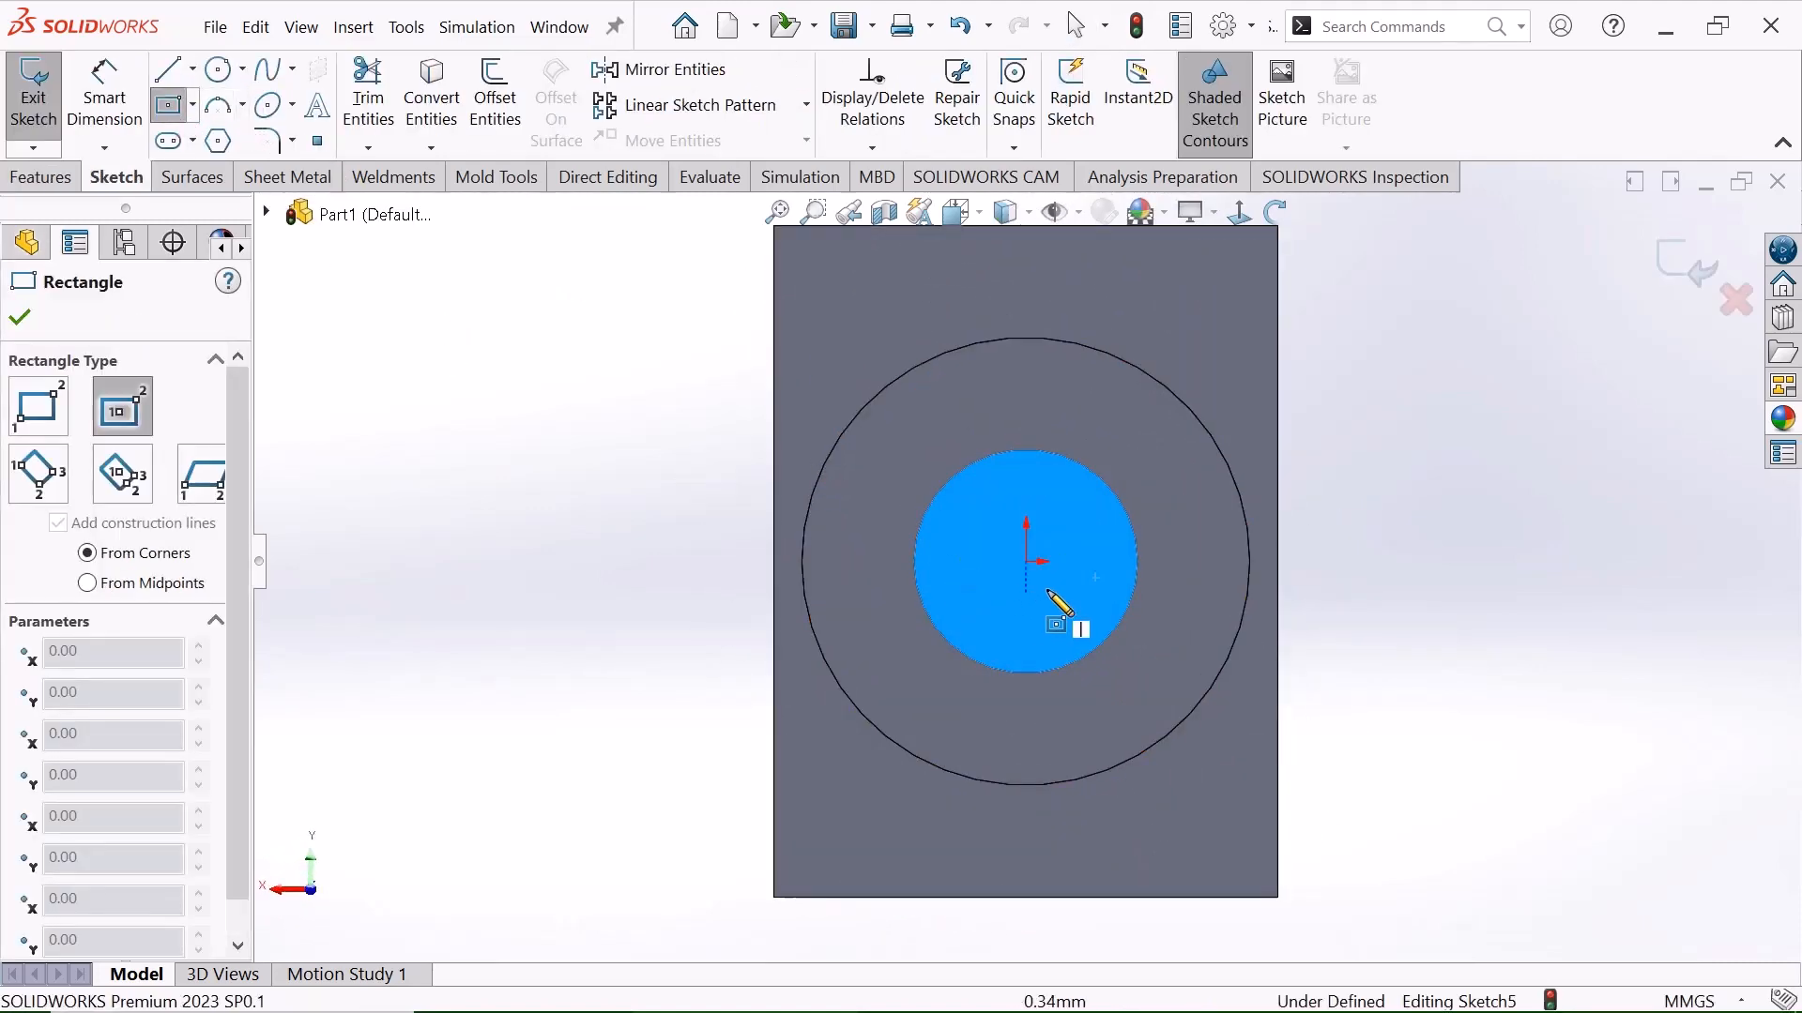
pyautogui.click(1026, 563)
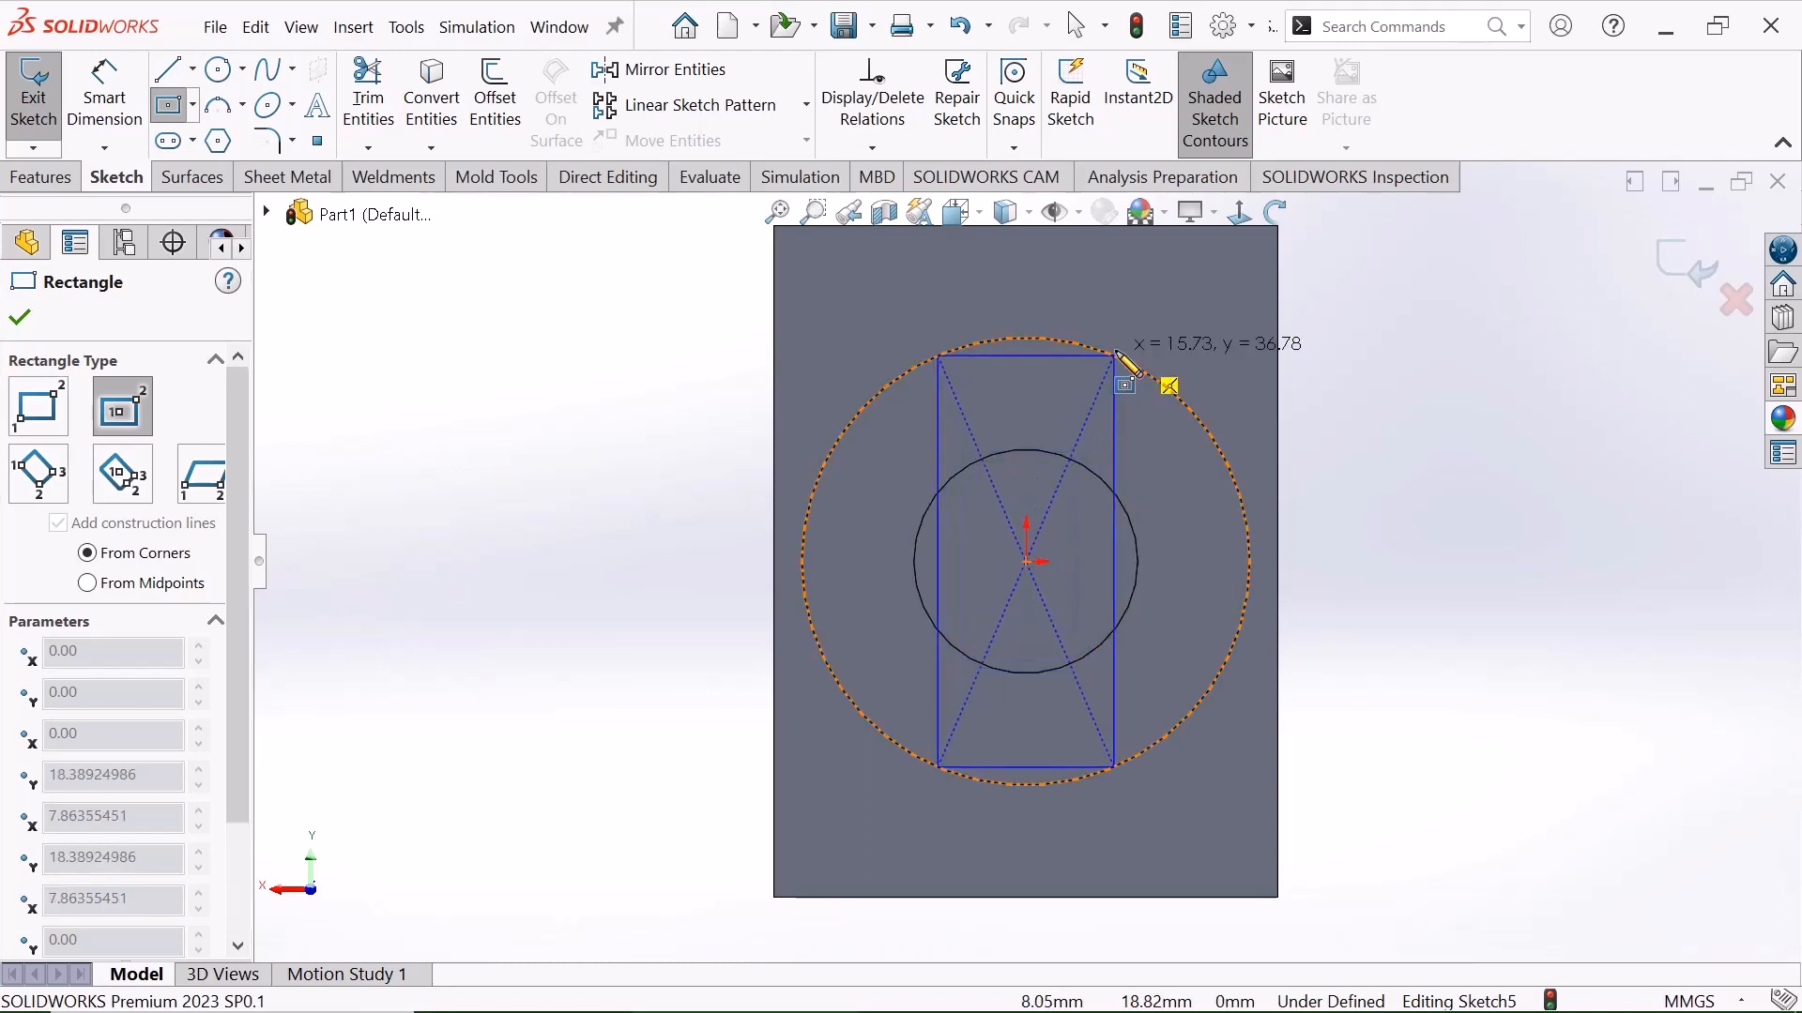
pyautogui.click(1152, 313)
pyautogui.rightClick(1152, 313)
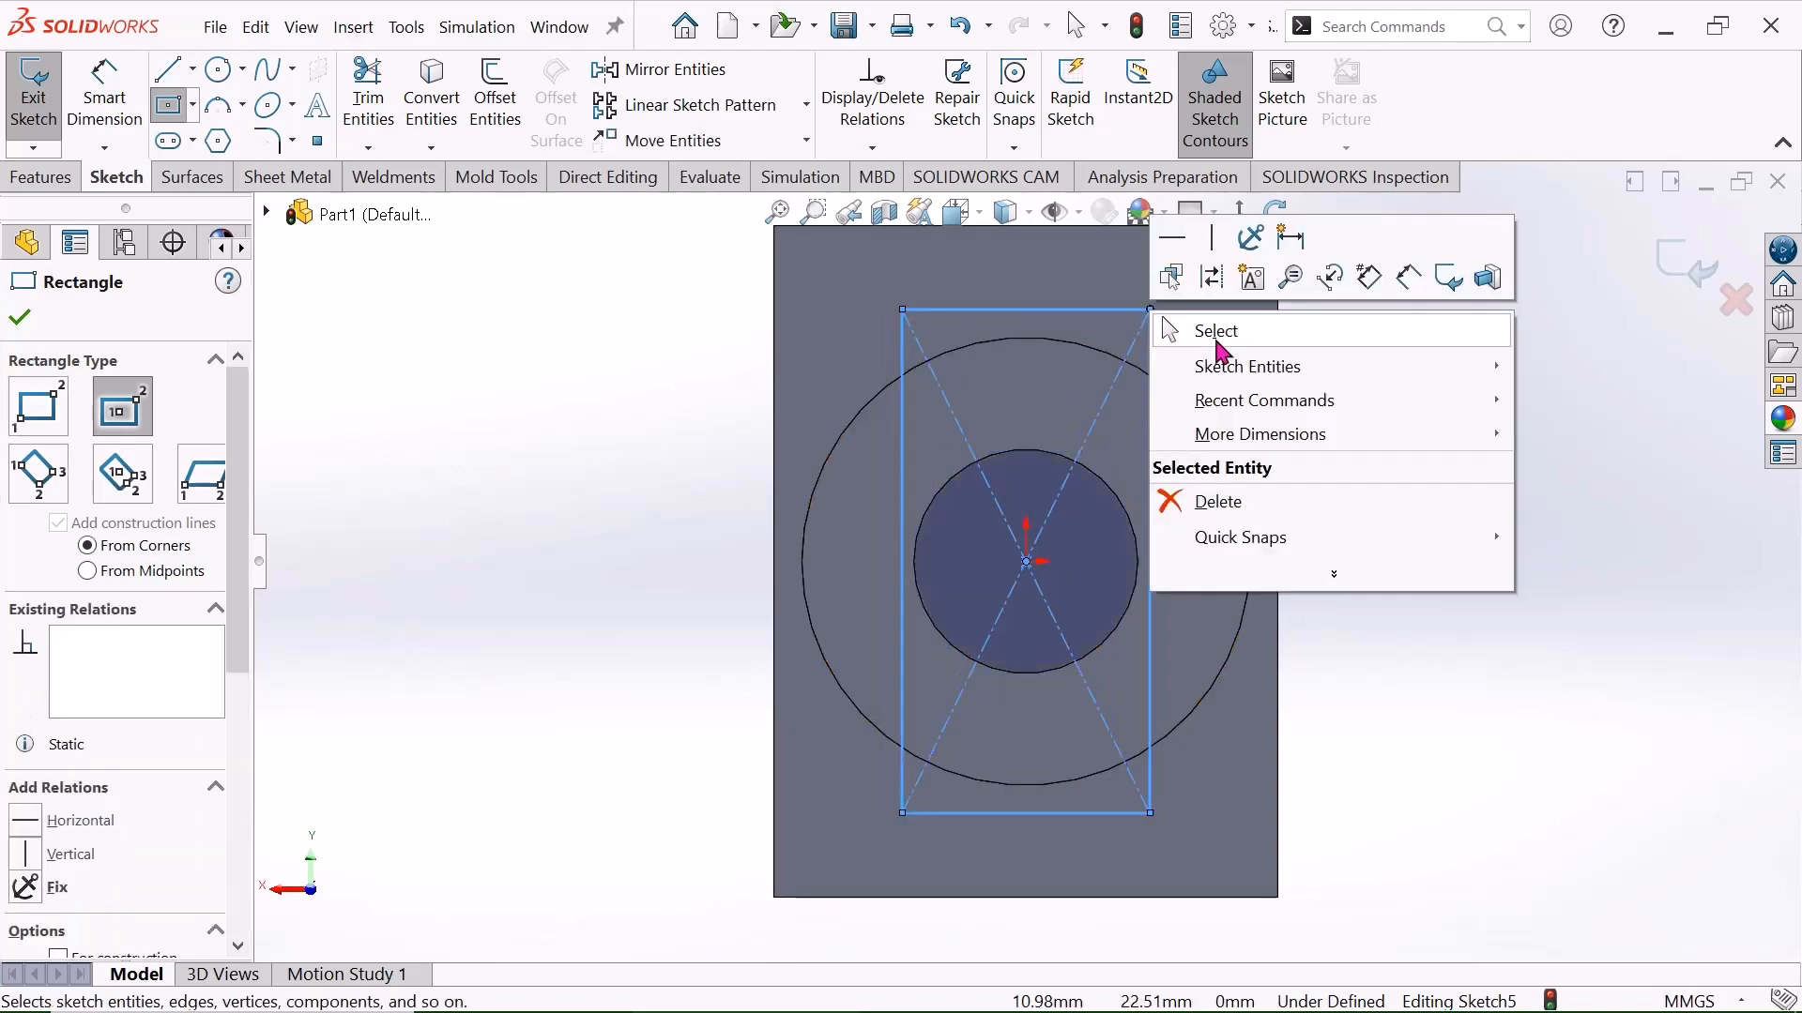
pyautogui.click(1201, 331)
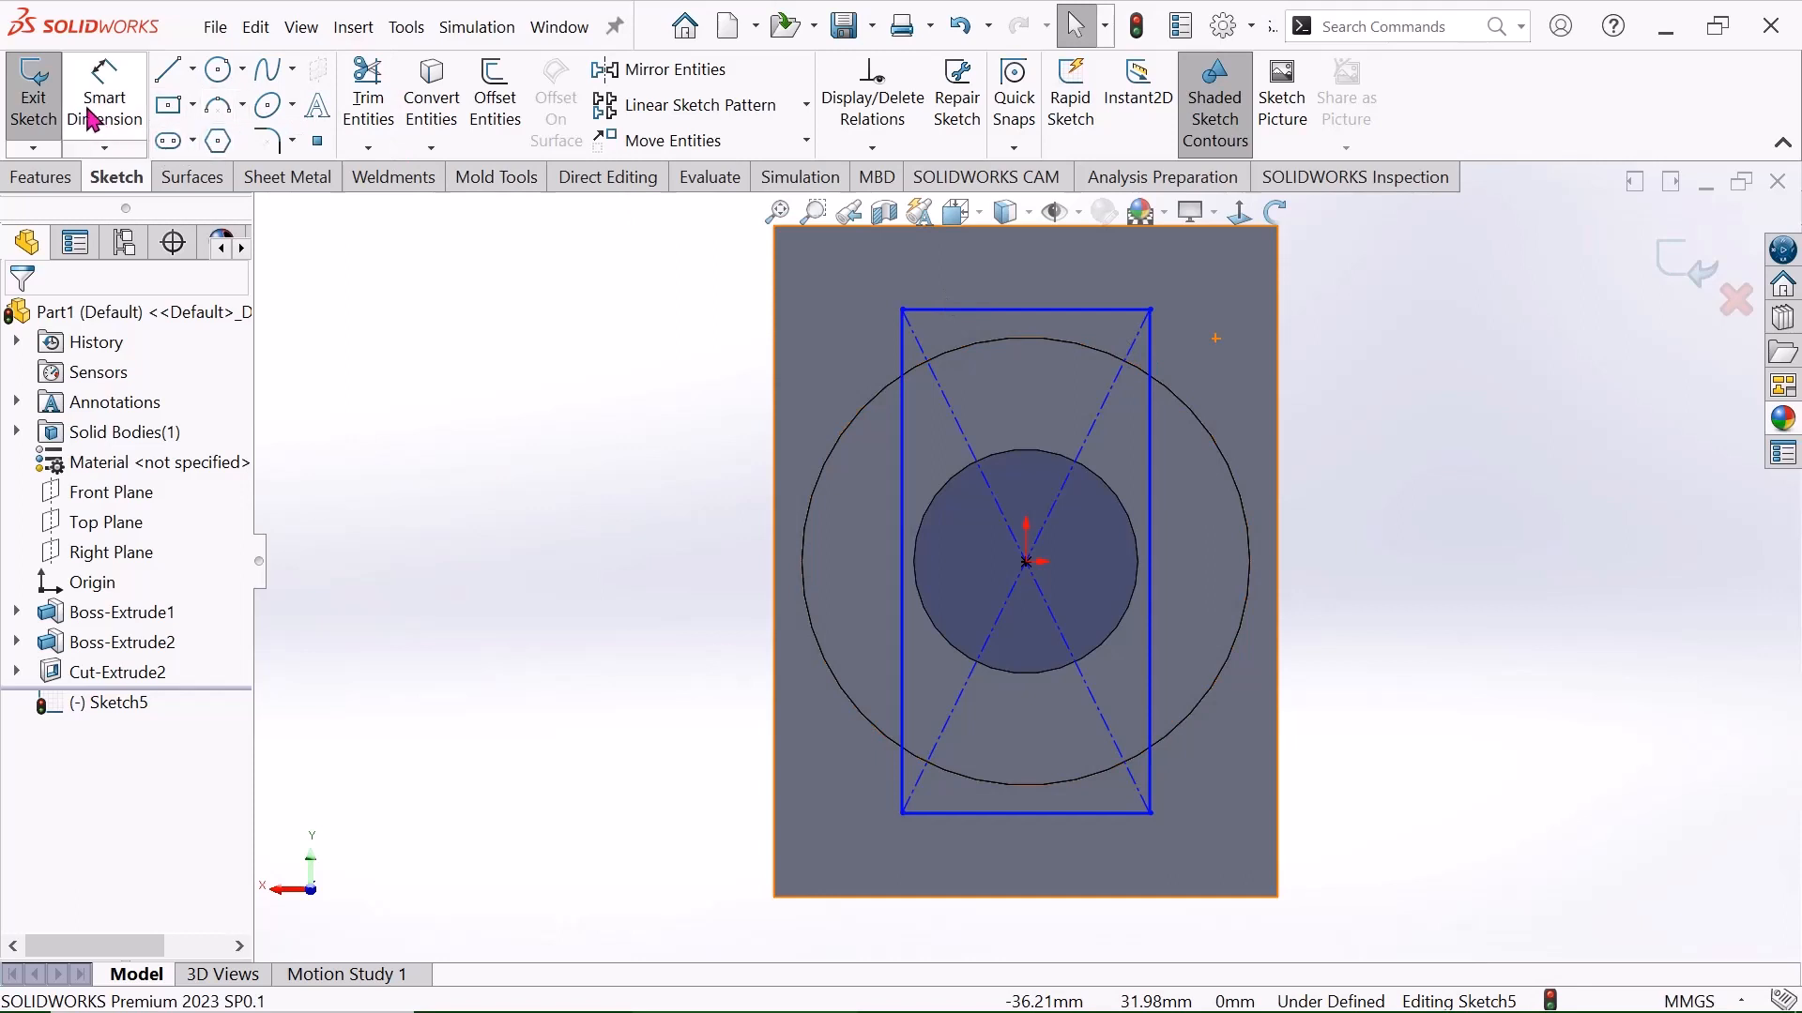
# Dimension the rectangle's upper edge and set its width to 10 mm.
pyautogui.click(91, 120)
pyautogui.click(1015, 309)
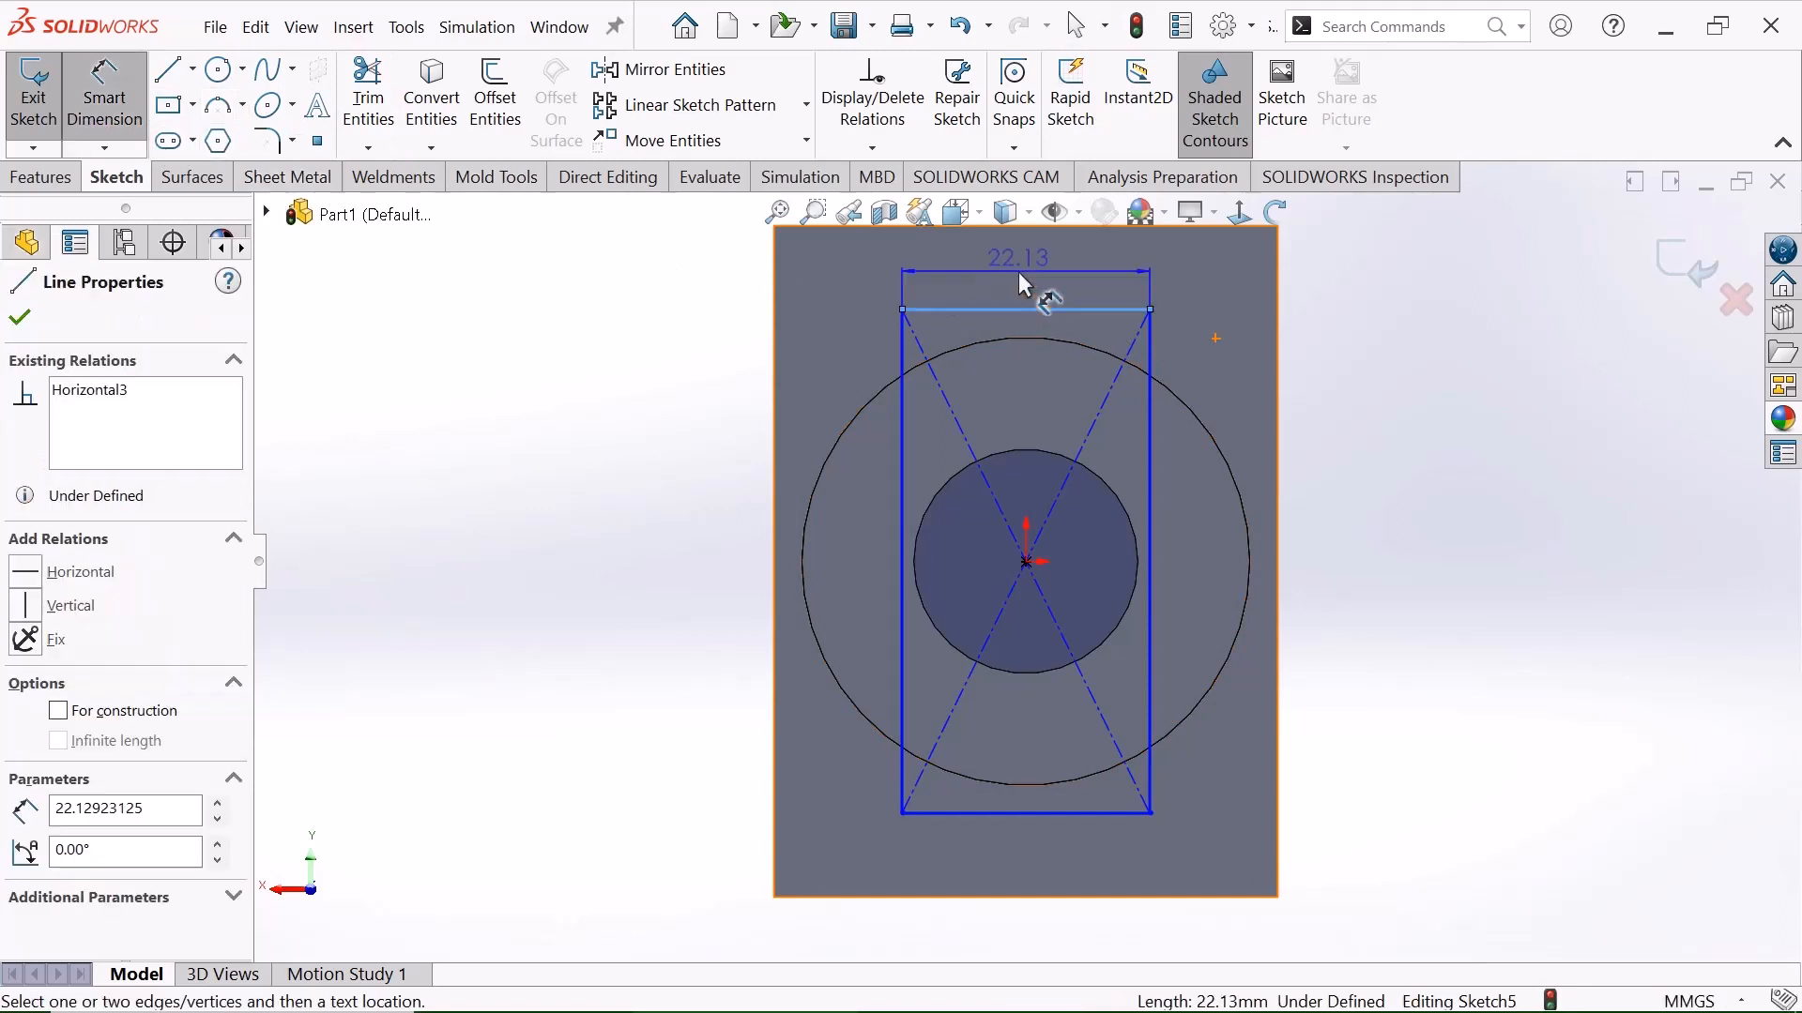
pyautogui.click(1021, 277)
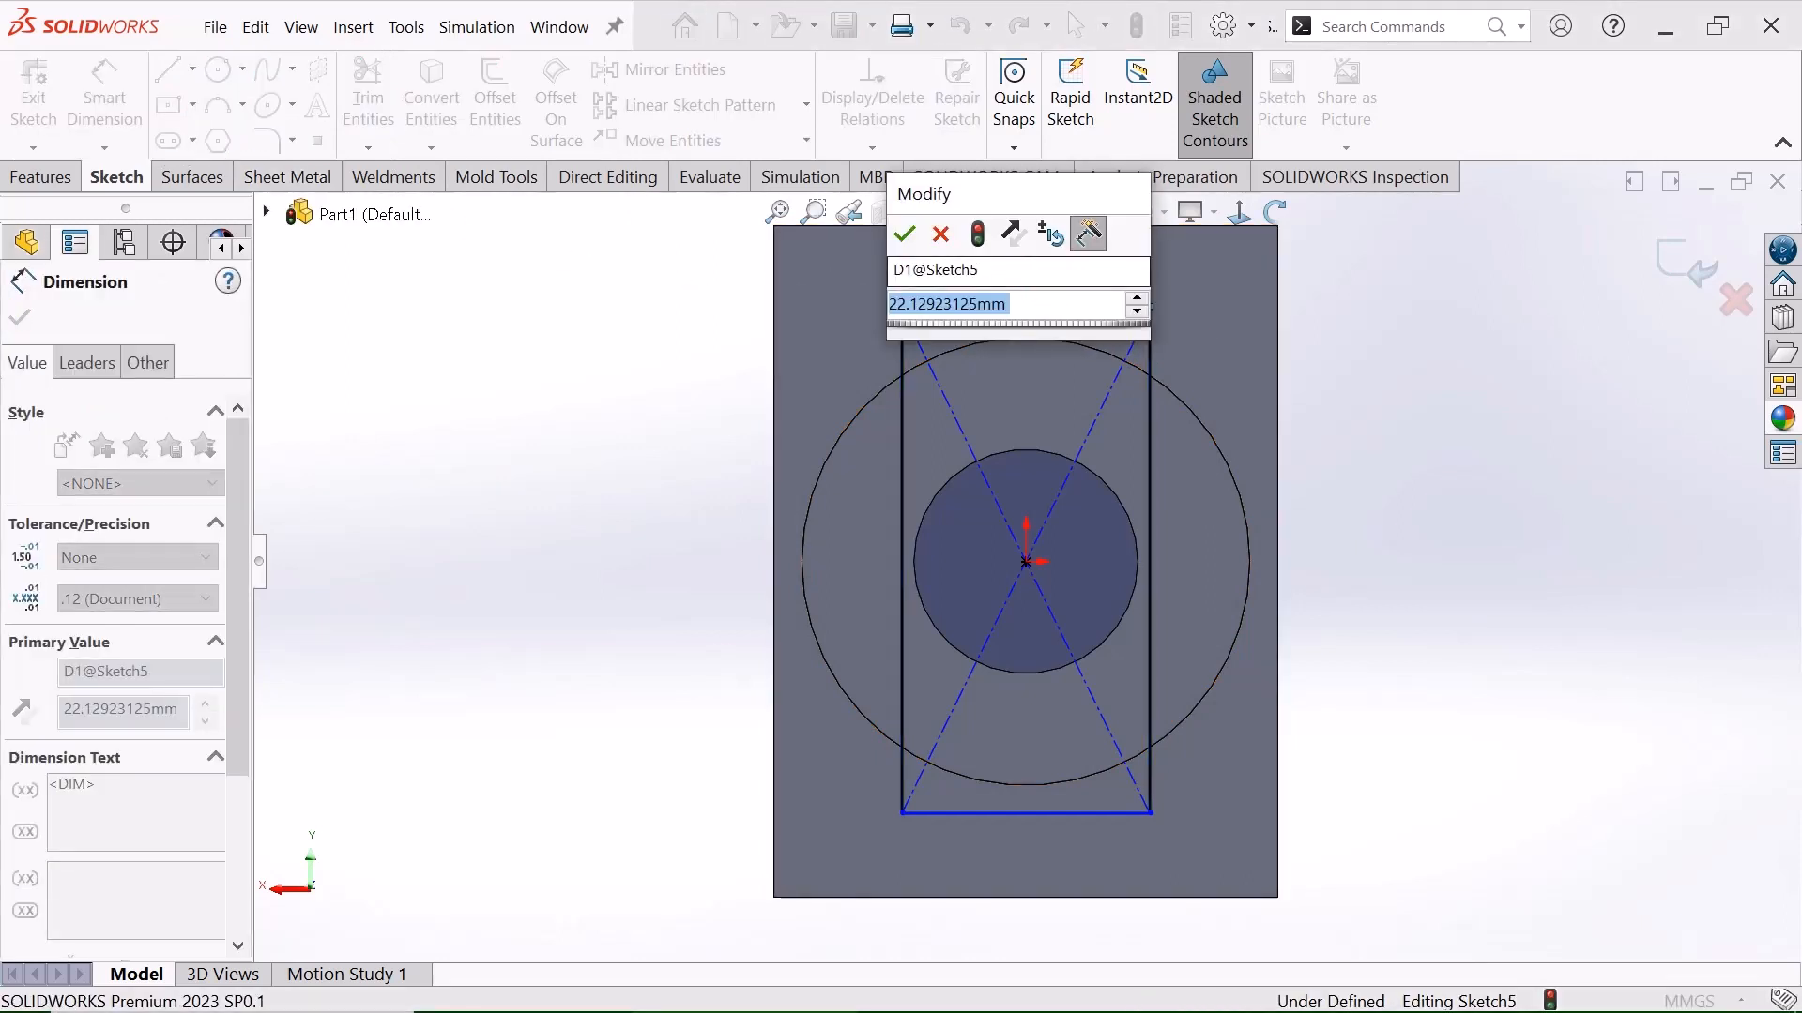
pyautogui.write('30')
pyautogui.press('Return')
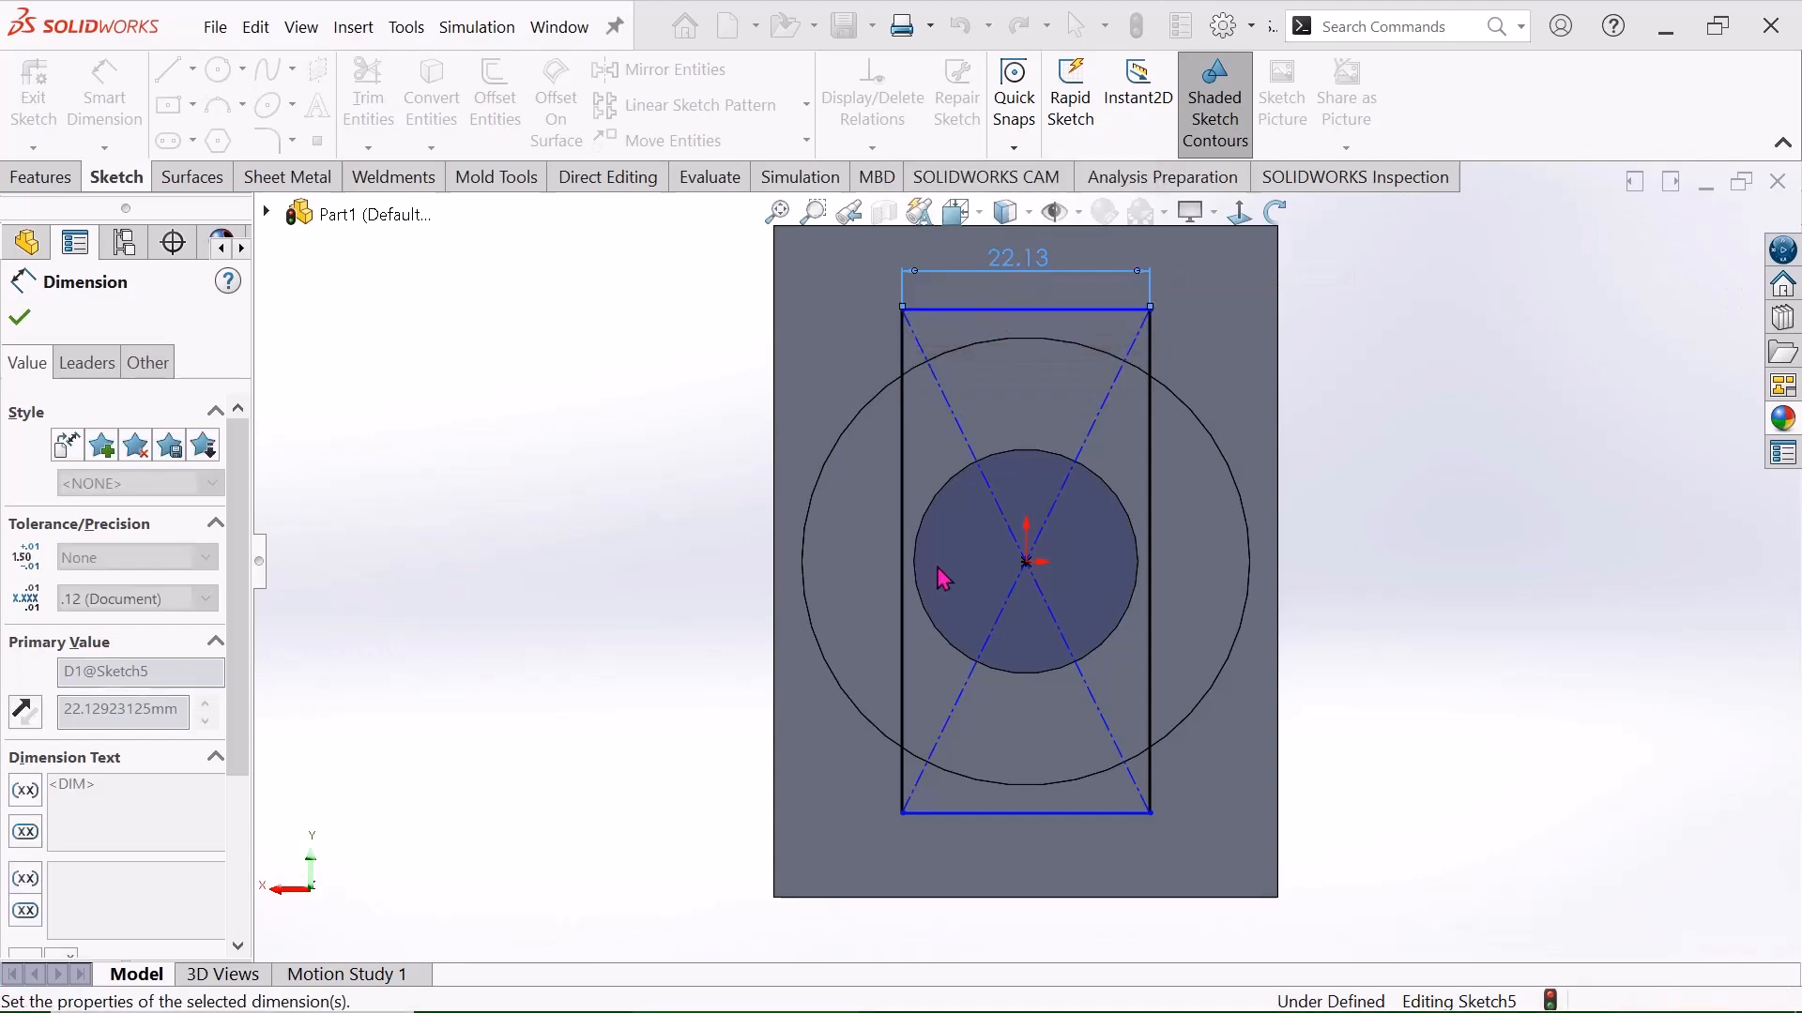
# Dimension the rectangle's long side, set it to 35 mm and end dimensioning.
pyautogui.click(1087, 429)
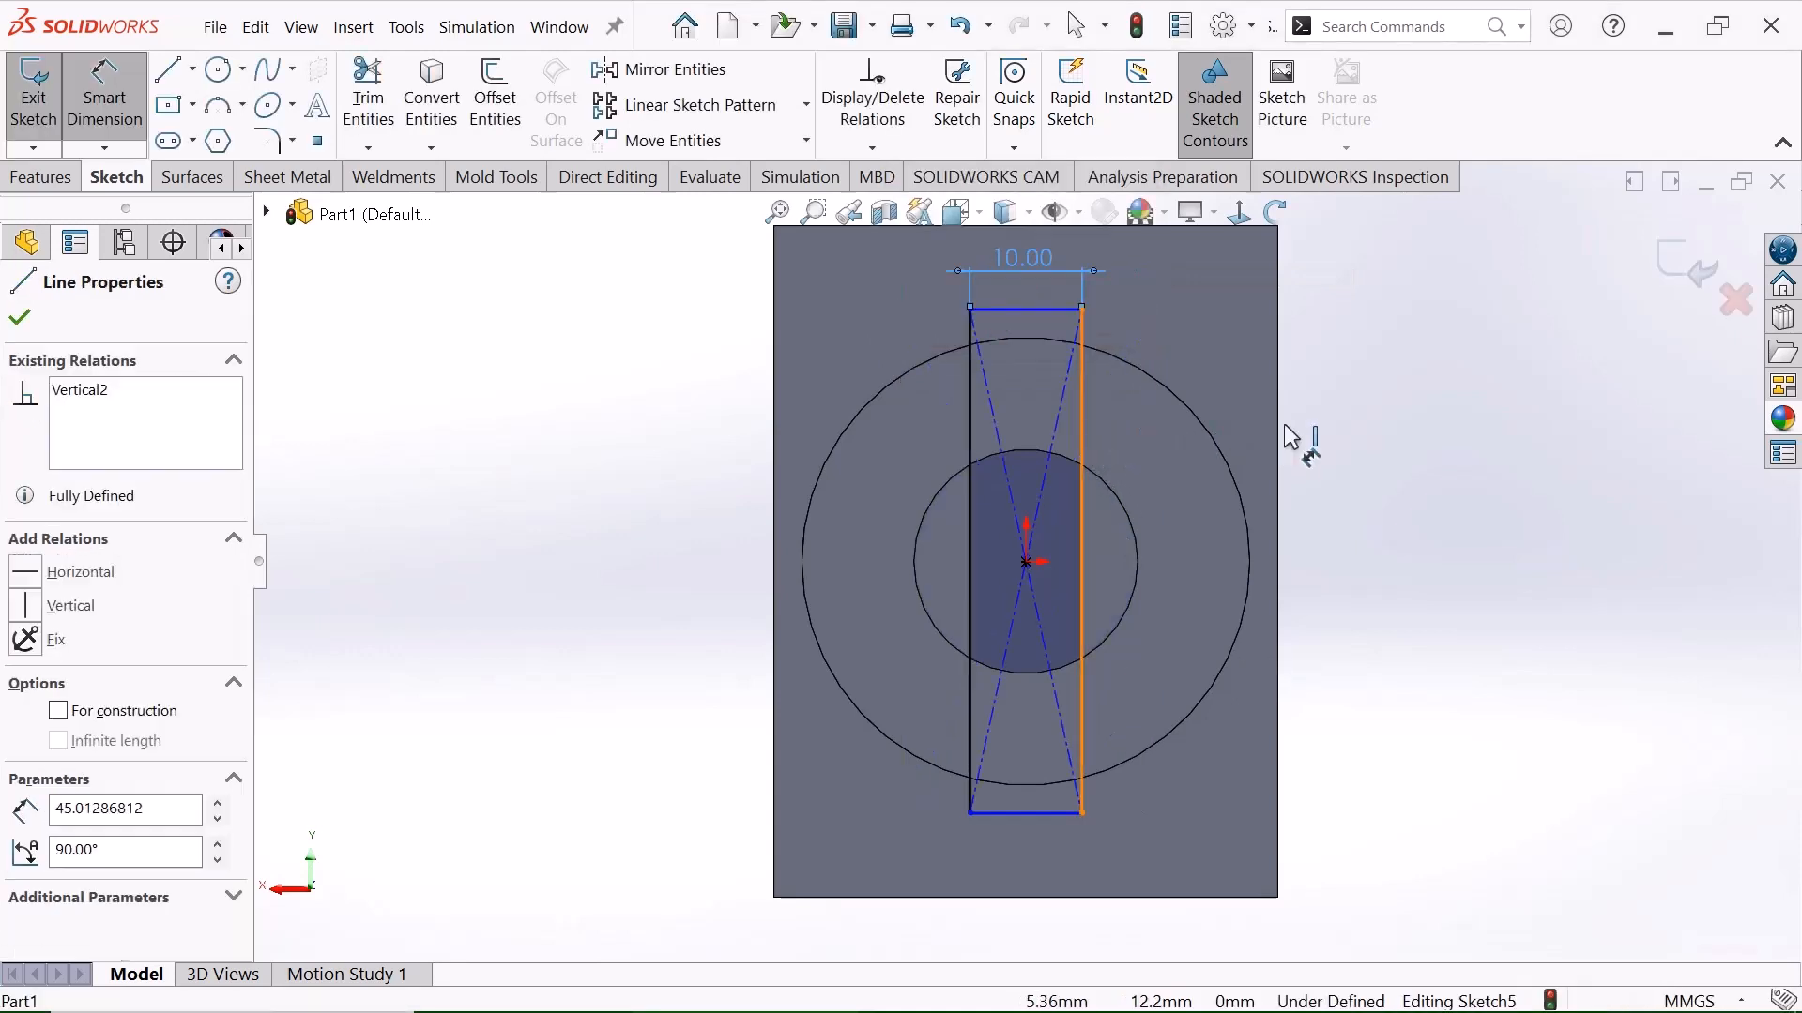
pyautogui.click(1319, 497)
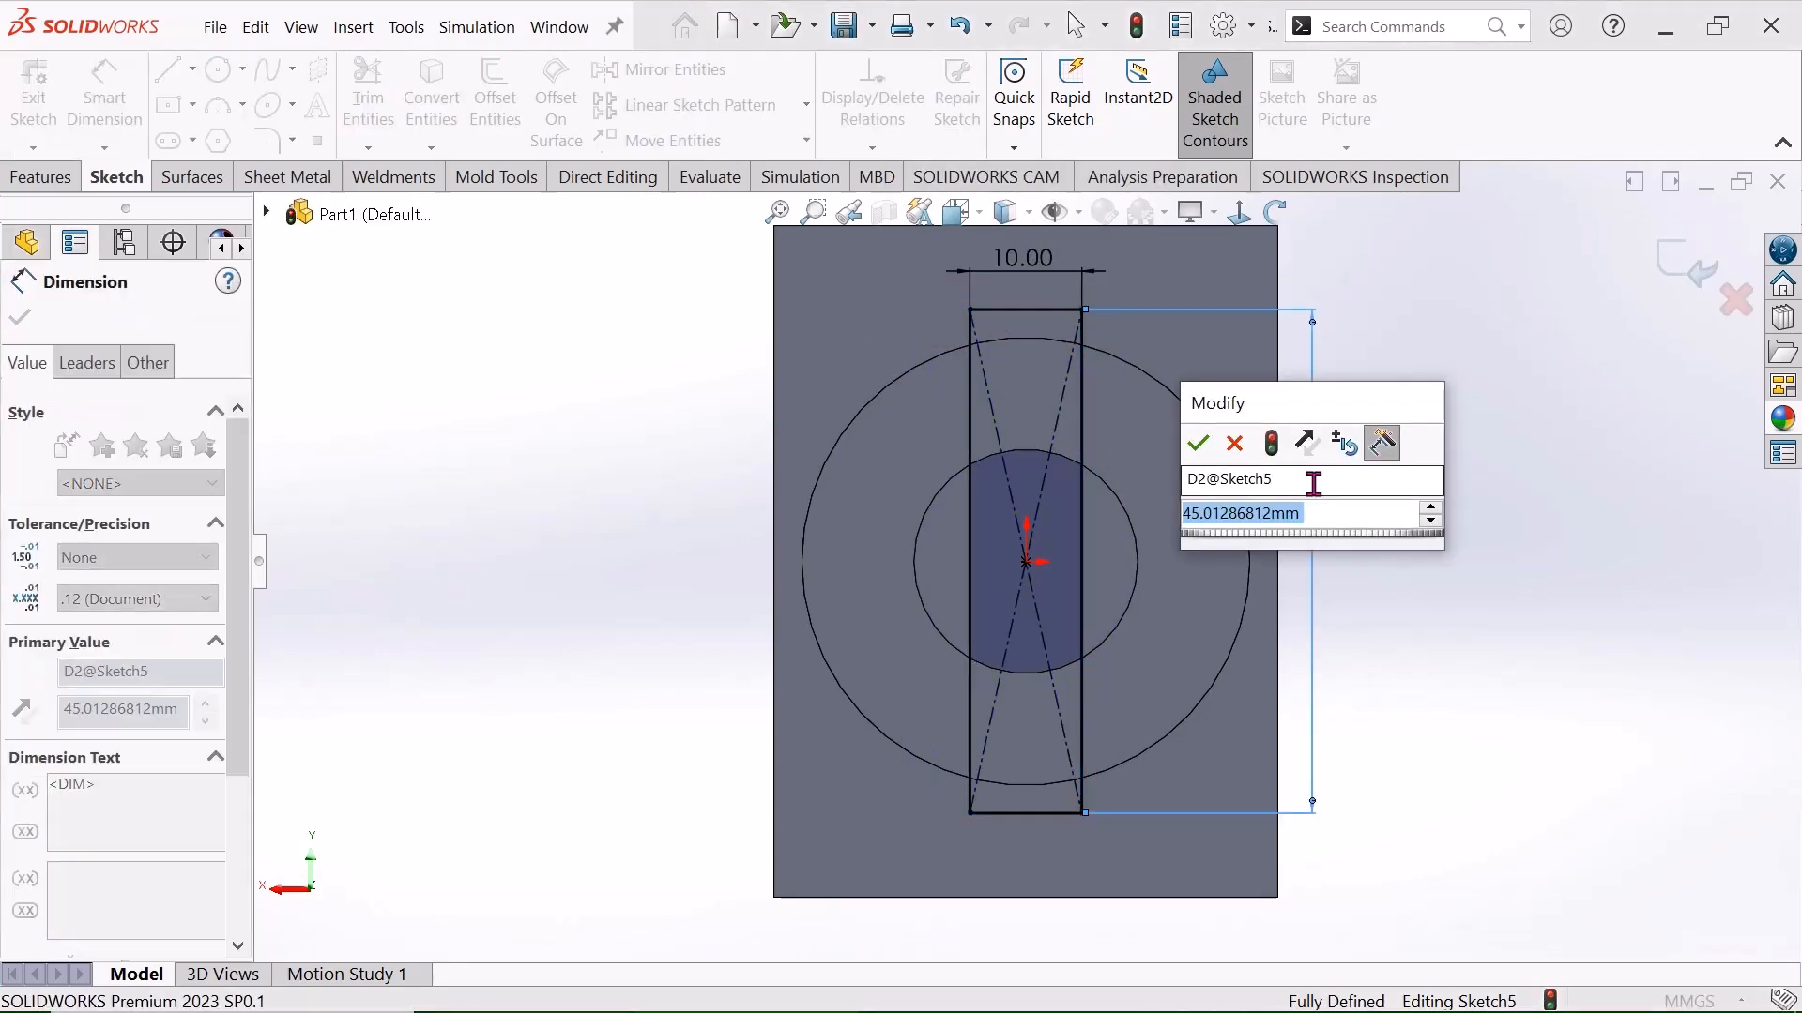
pyautogui.press('BackSpace')
pyautogui.write('35')
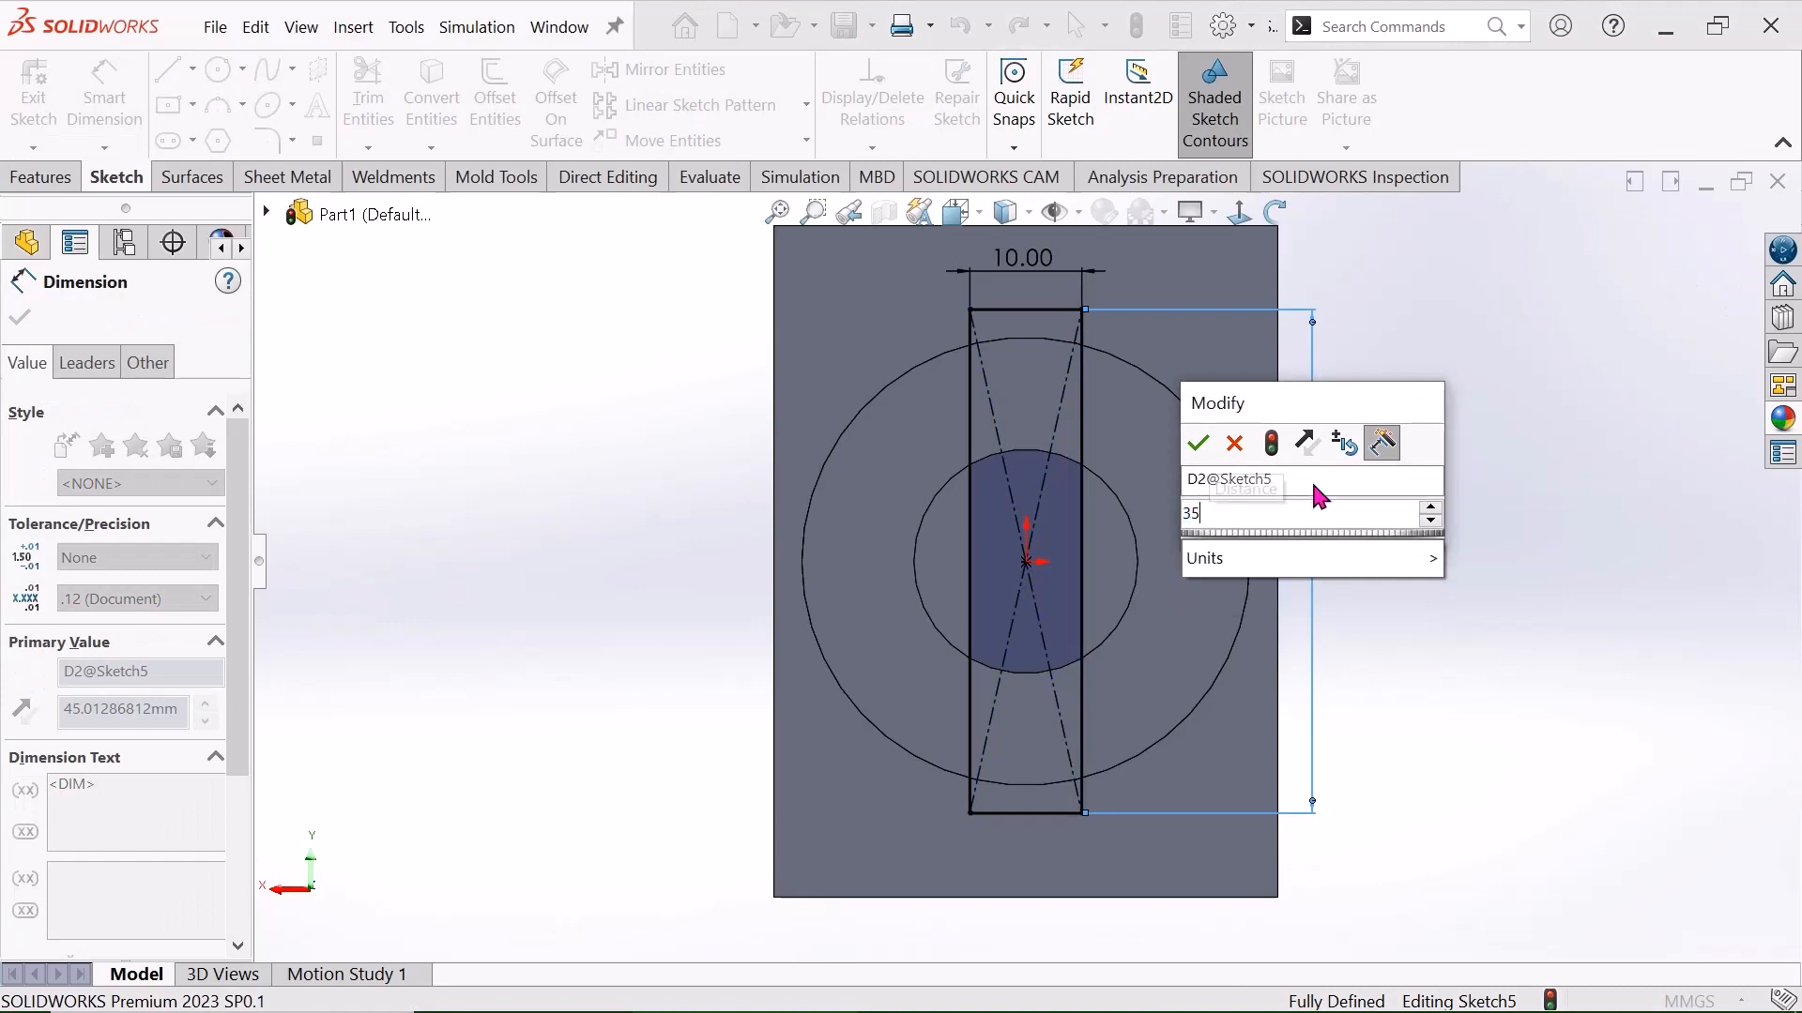
pyautogui.press('Return')
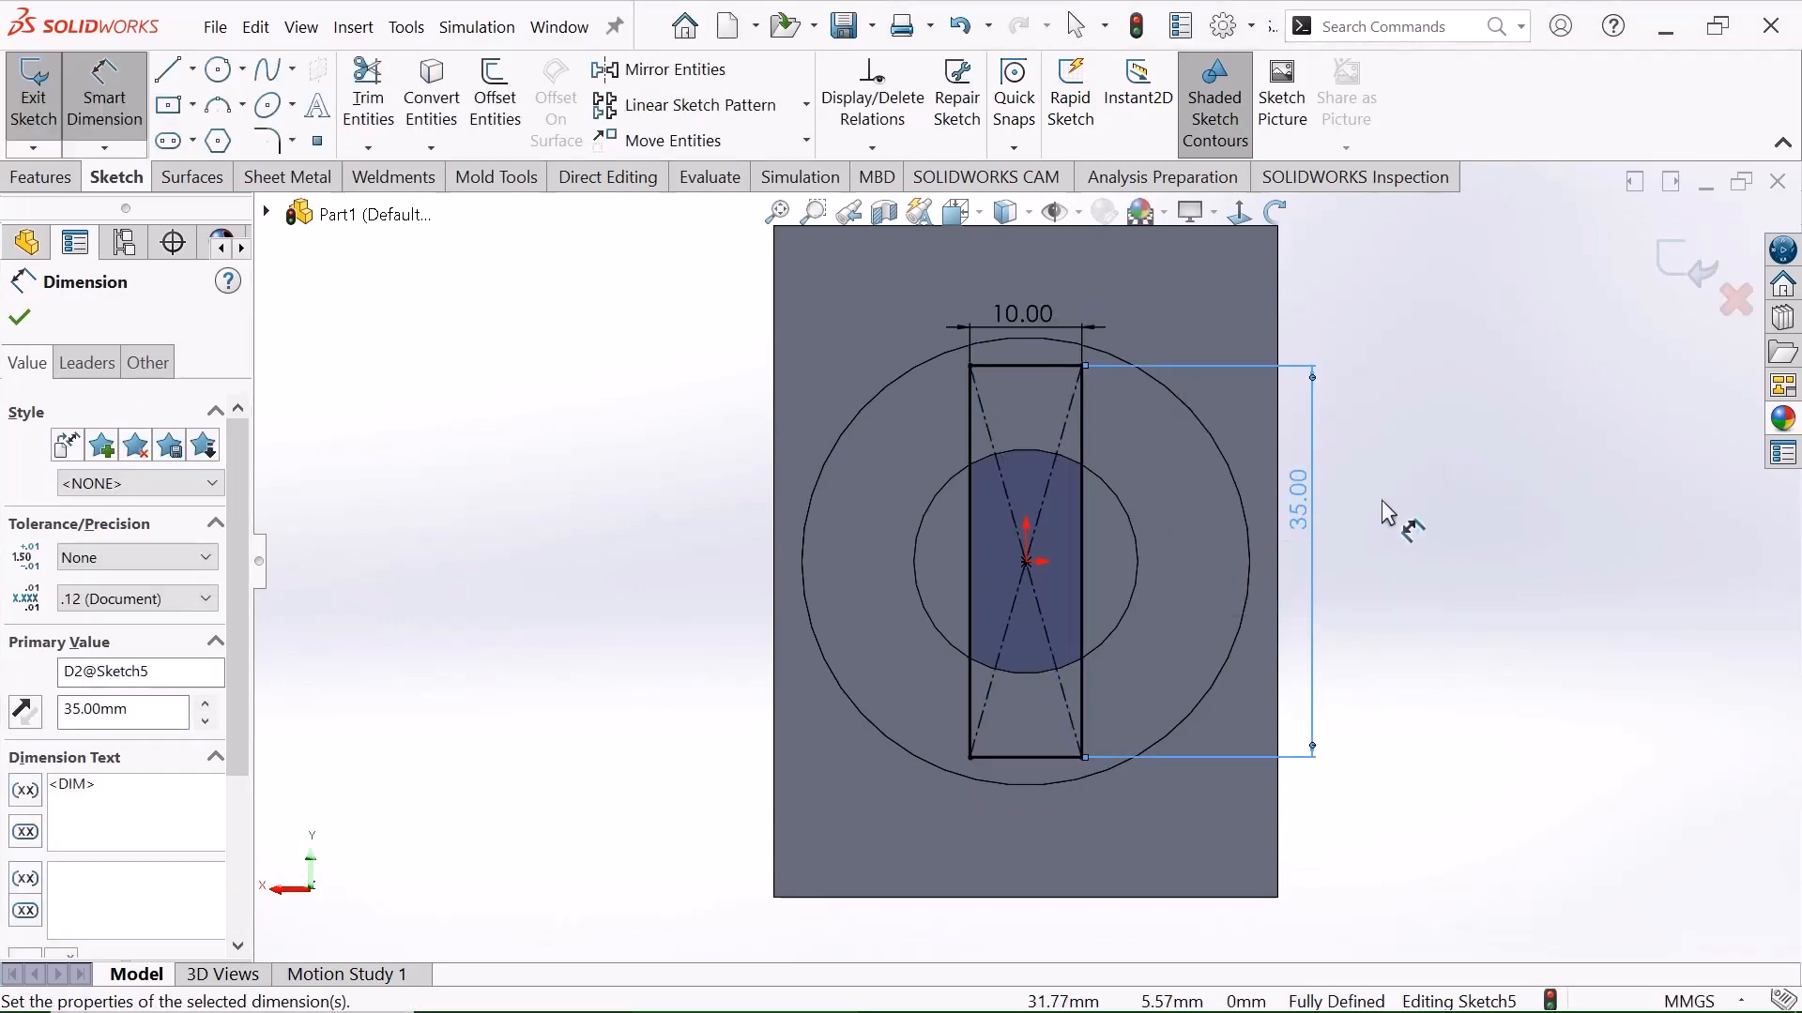
pyautogui.click(1381, 499)
pyautogui.rightClick(1386, 450)
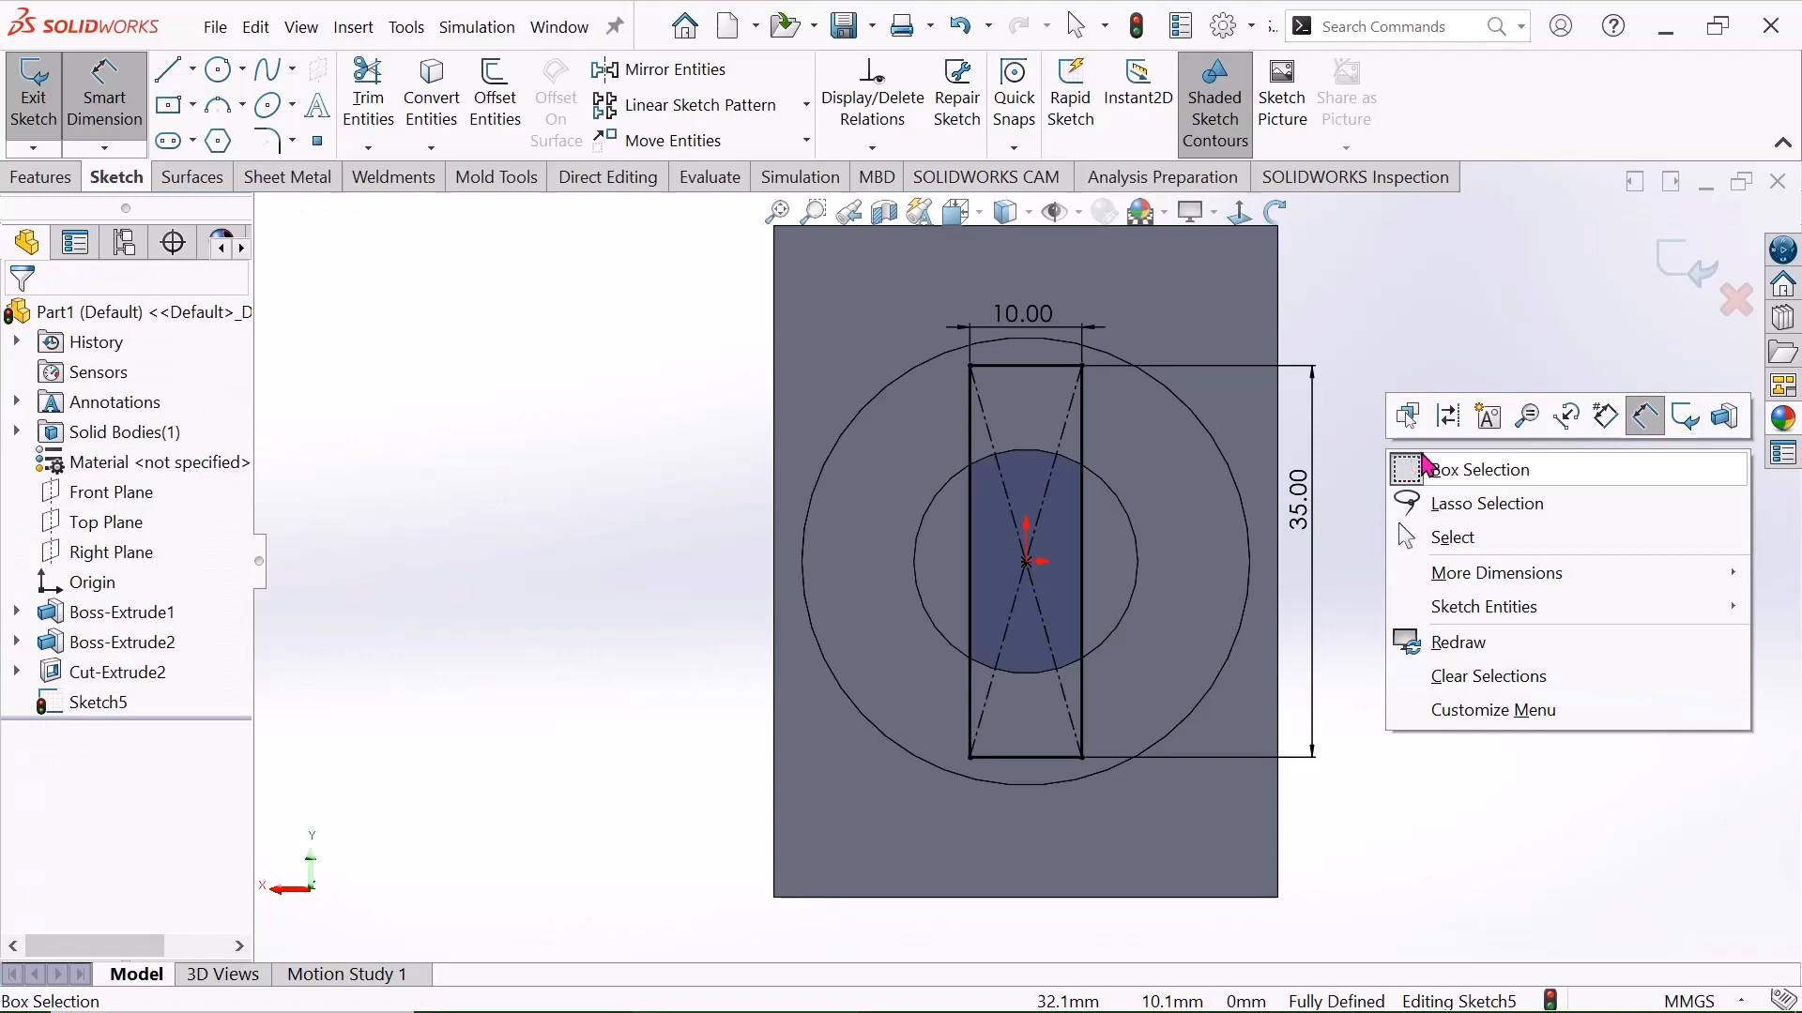
pyautogui.click(1464, 542)
# Cut the 10 x 35 mm rectangle through the block using the Through All end condition.
pyautogui.click(1275, 212)
pyautogui.moveTo(1061, 392); pyautogui.dragTo(1270, 450)
pyautogui.rightClick(404, 357)
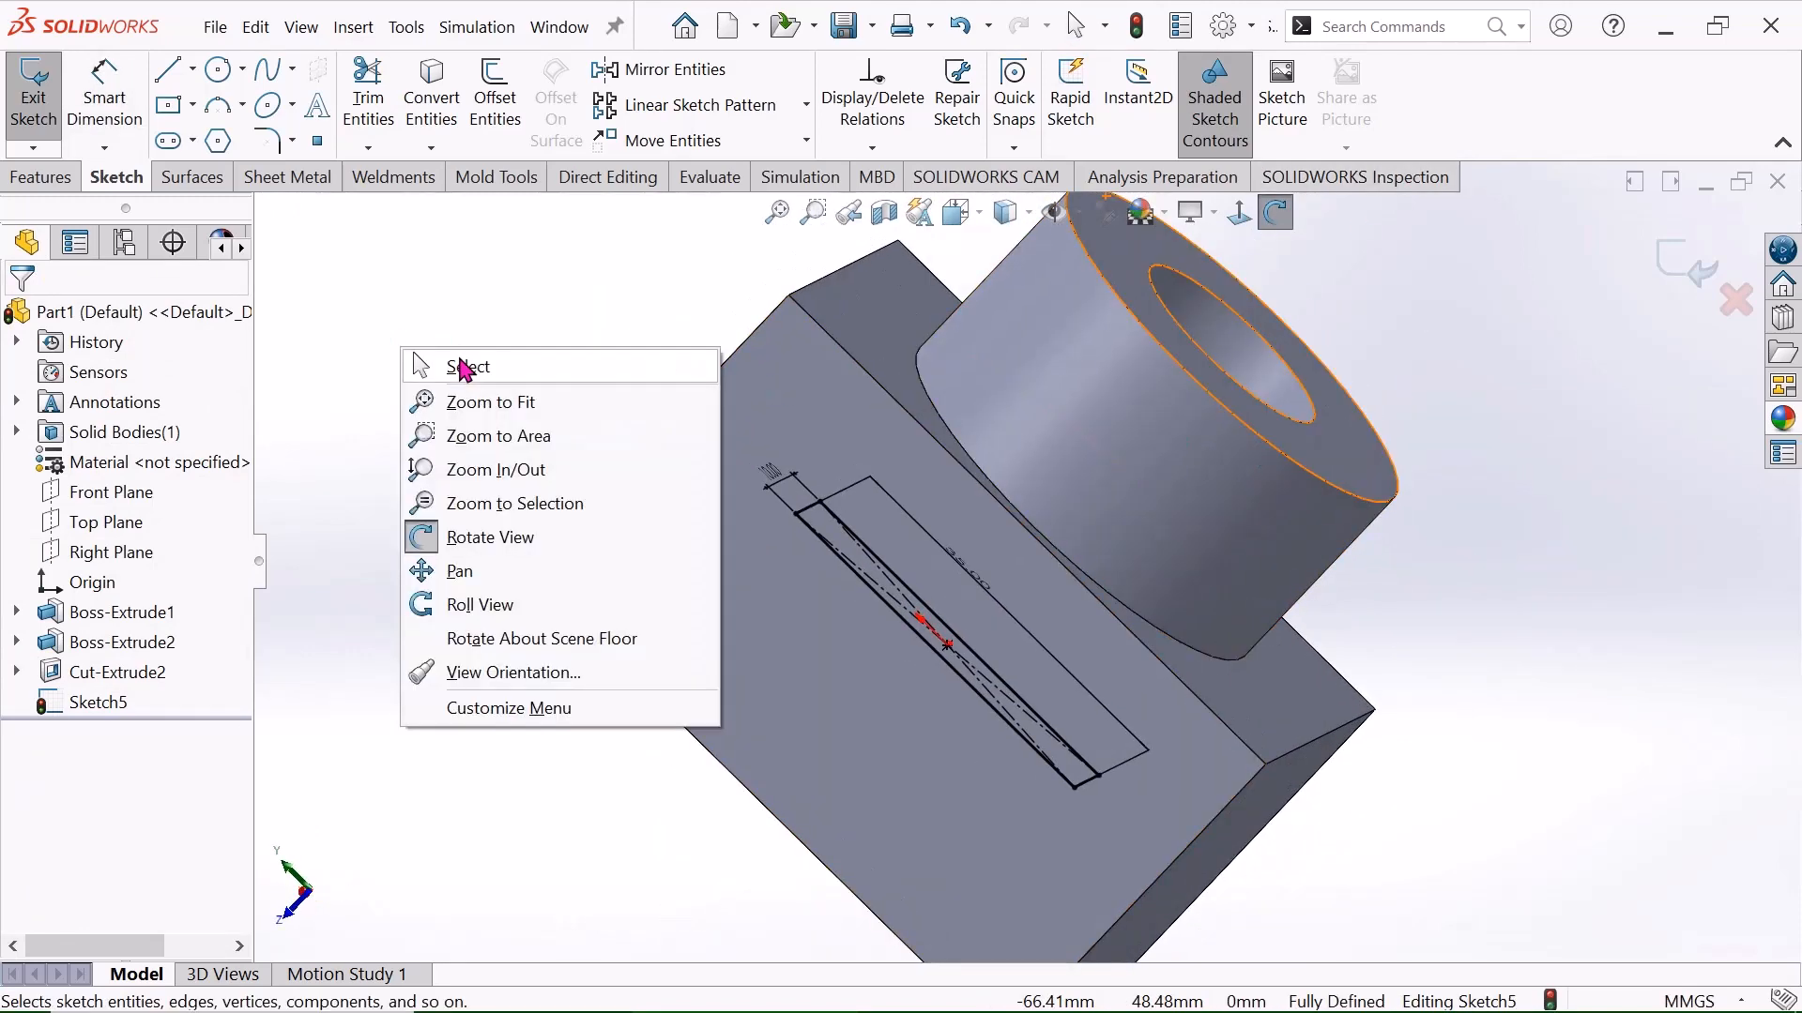
pyautogui.click(467, 368)
pyautogui.click(39, 178)
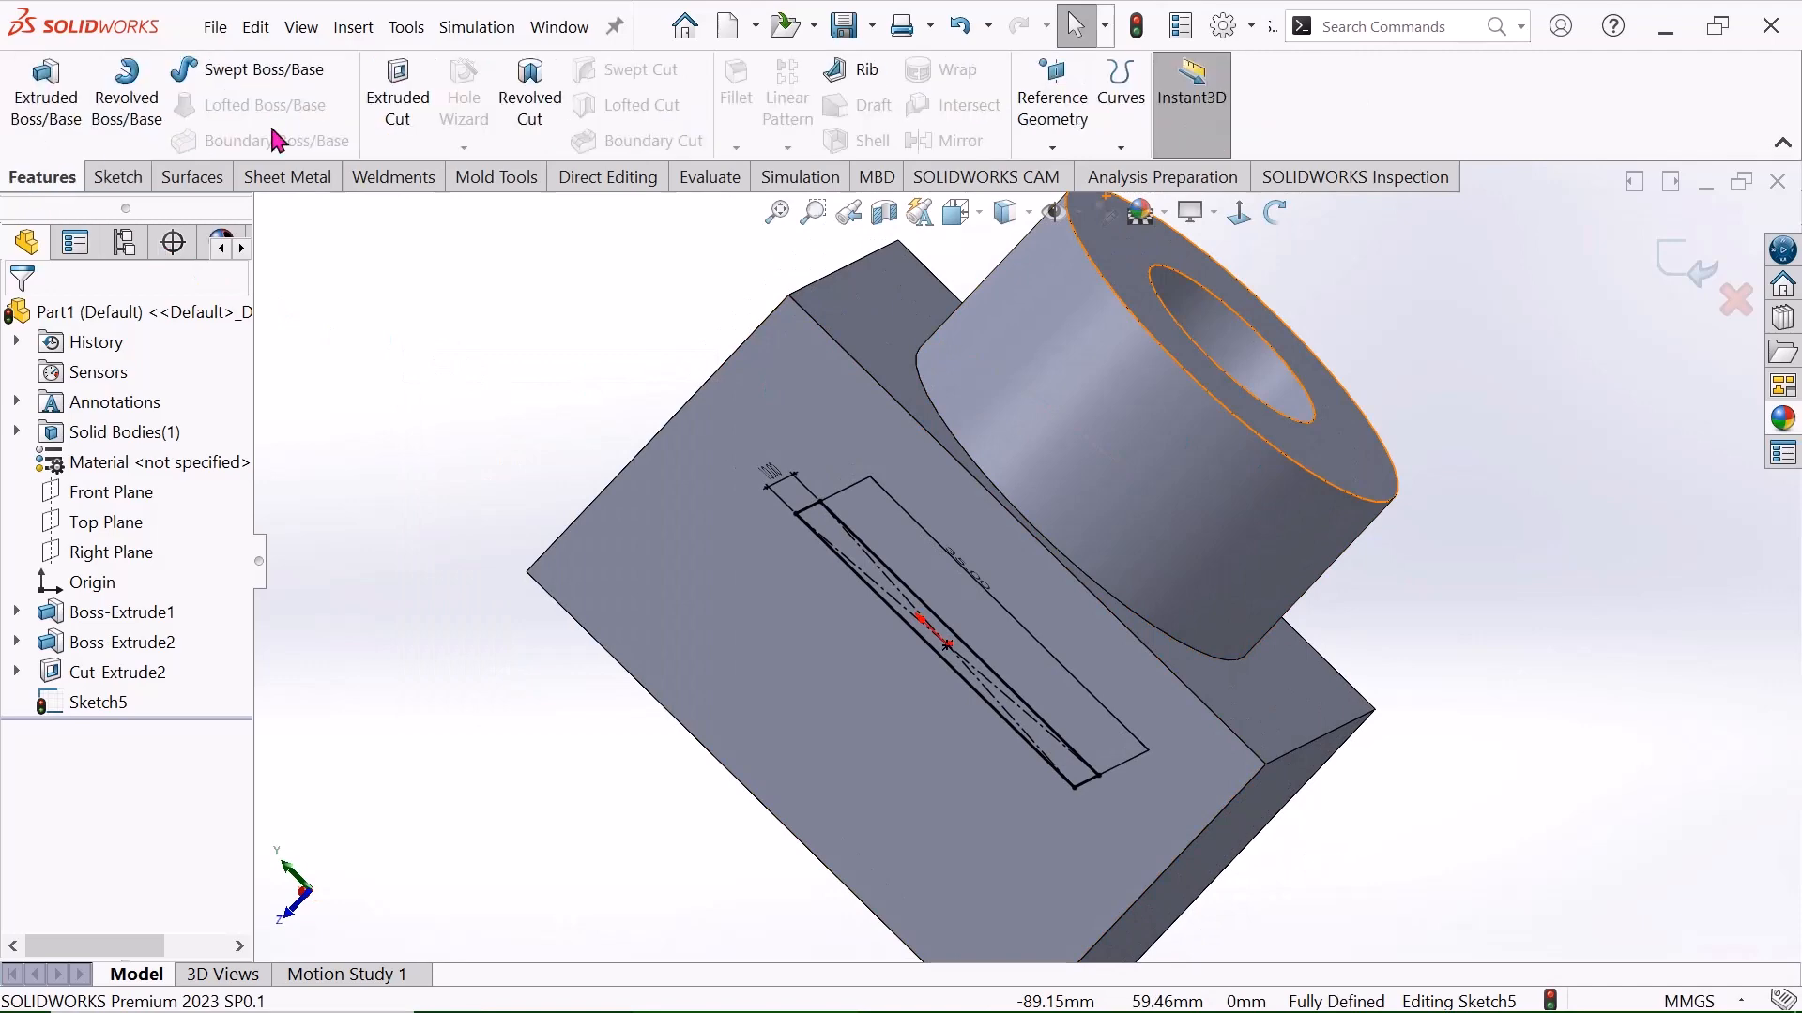
pyautogui.click(410, 113)
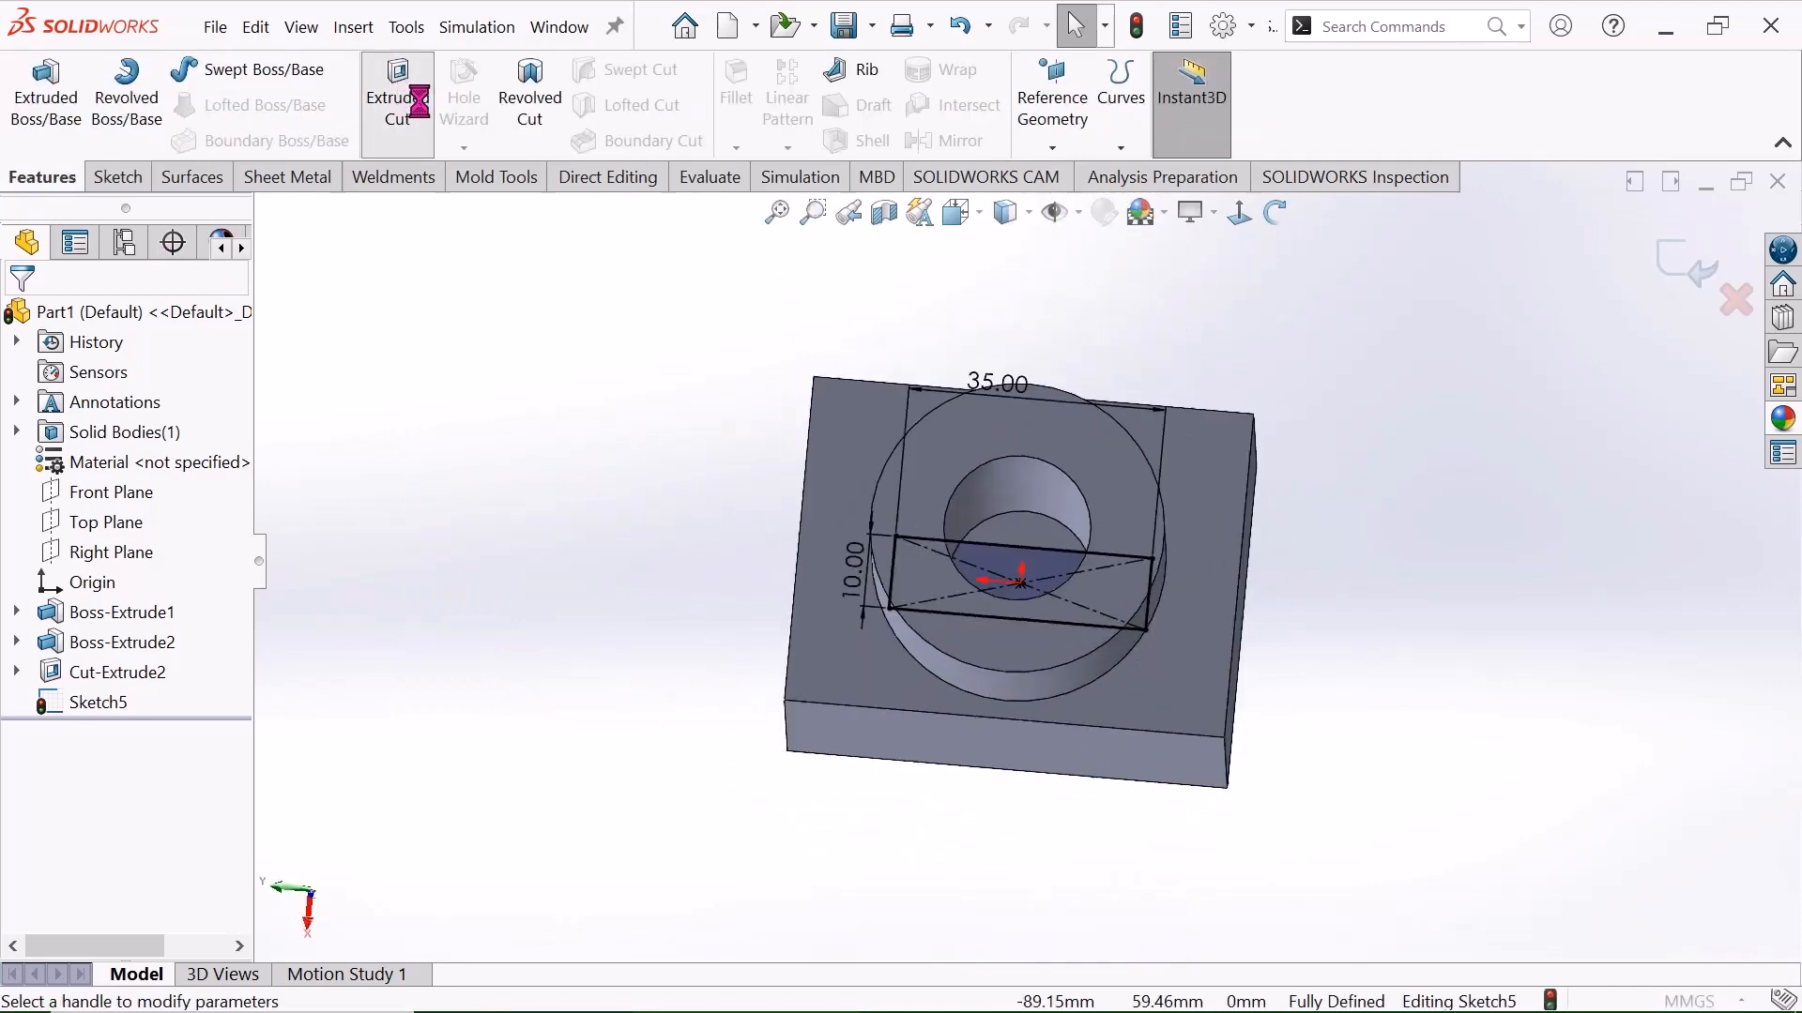
pyautogui.click(92, 465)
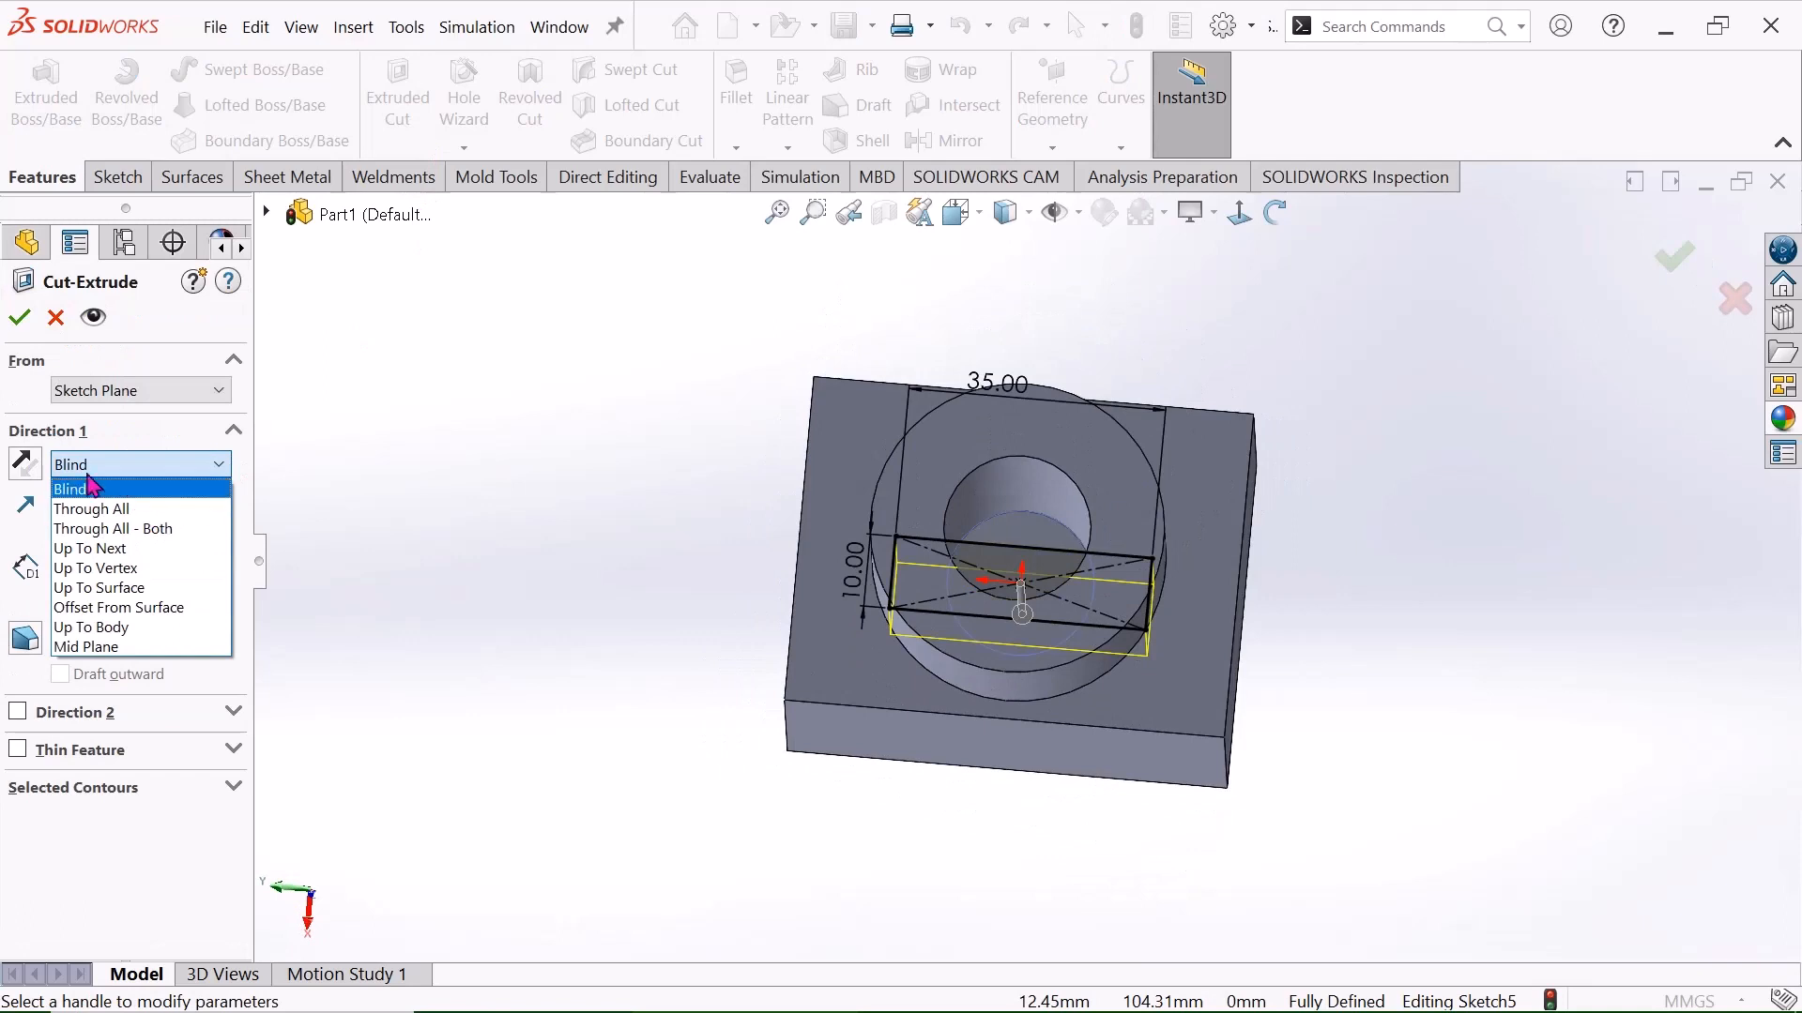
pyautogui.click(146, 509)
pyautogui.click(1274, 217)
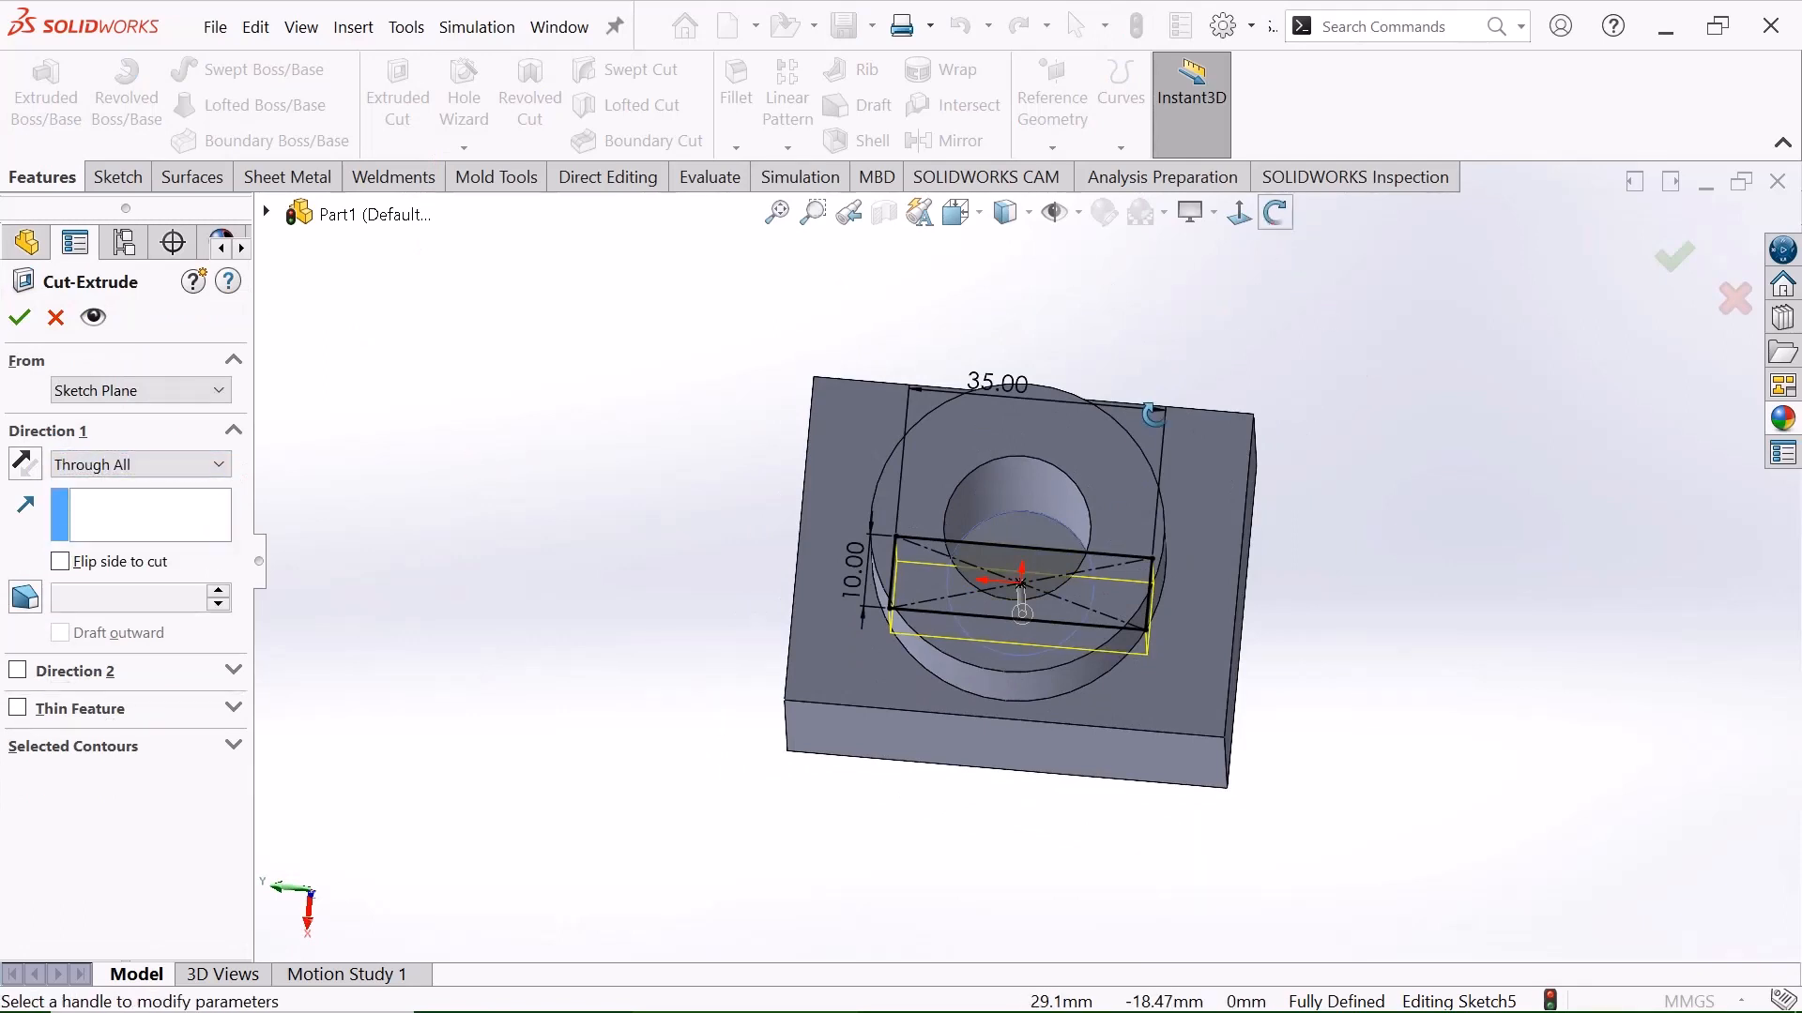
pyautogui.moveTo(1145, 413); pyautogui.dragTo(1241, 238)
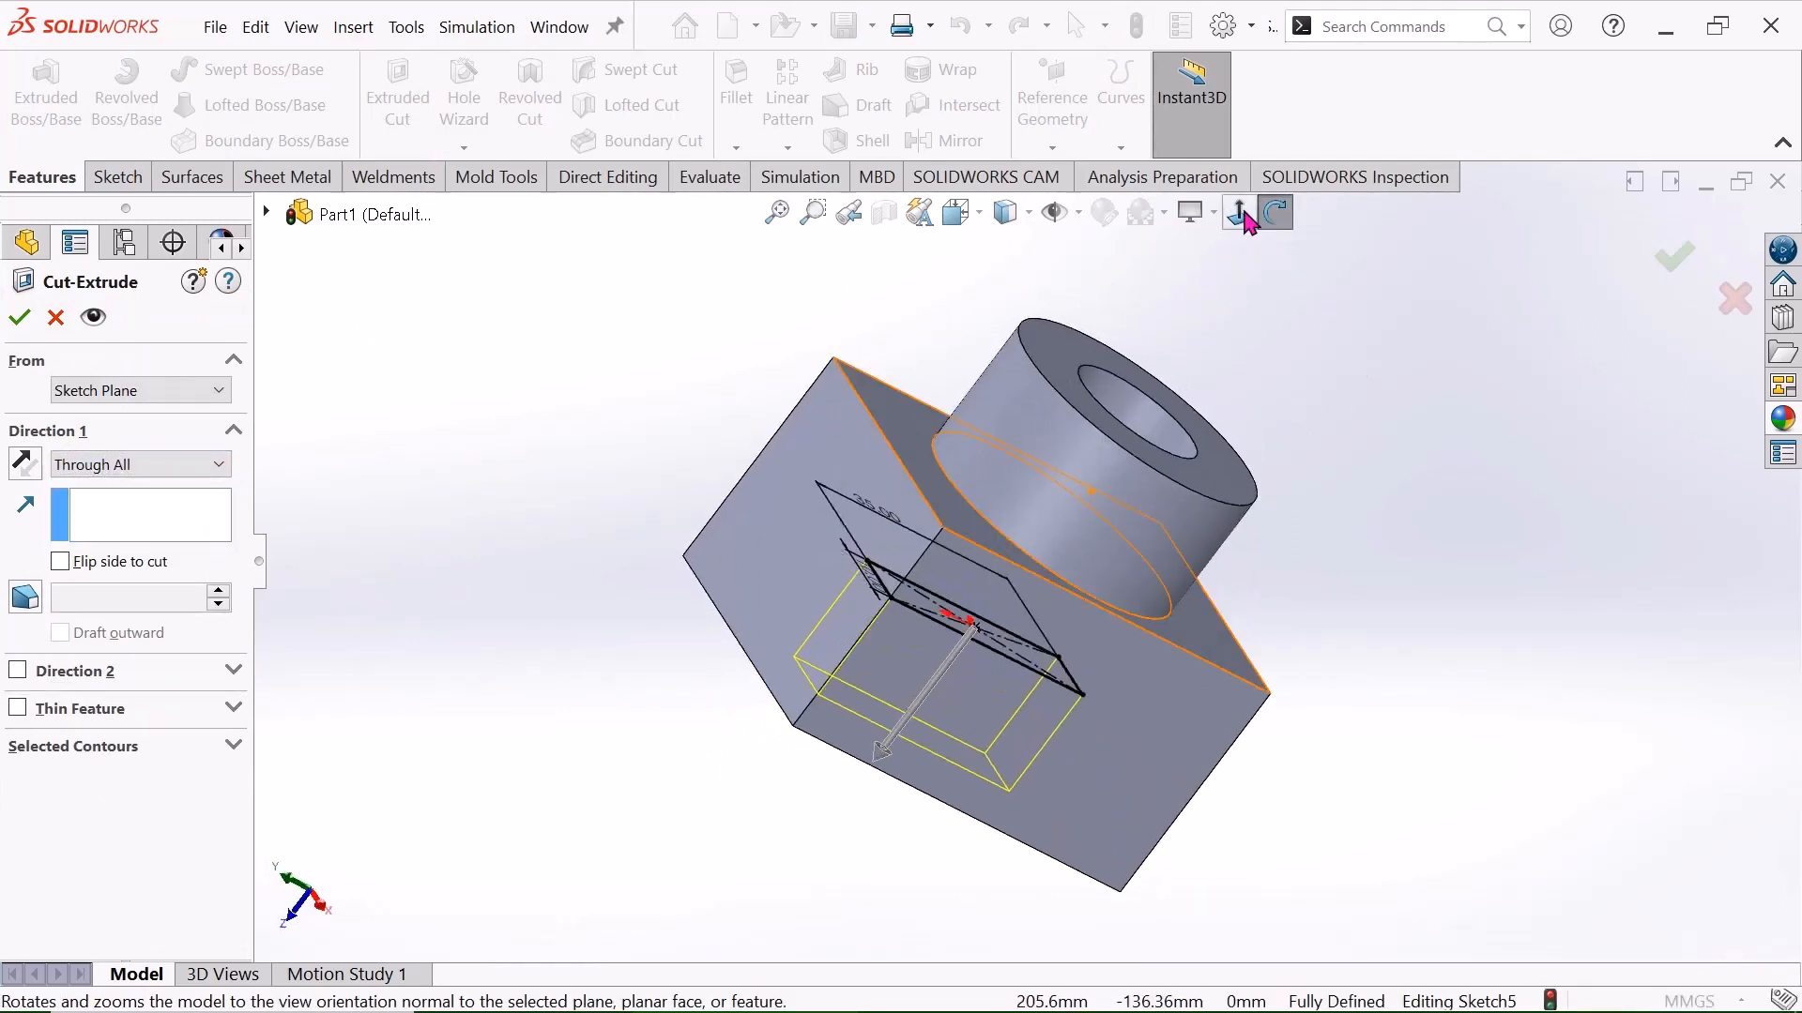
pyautogui.click(57, 319)
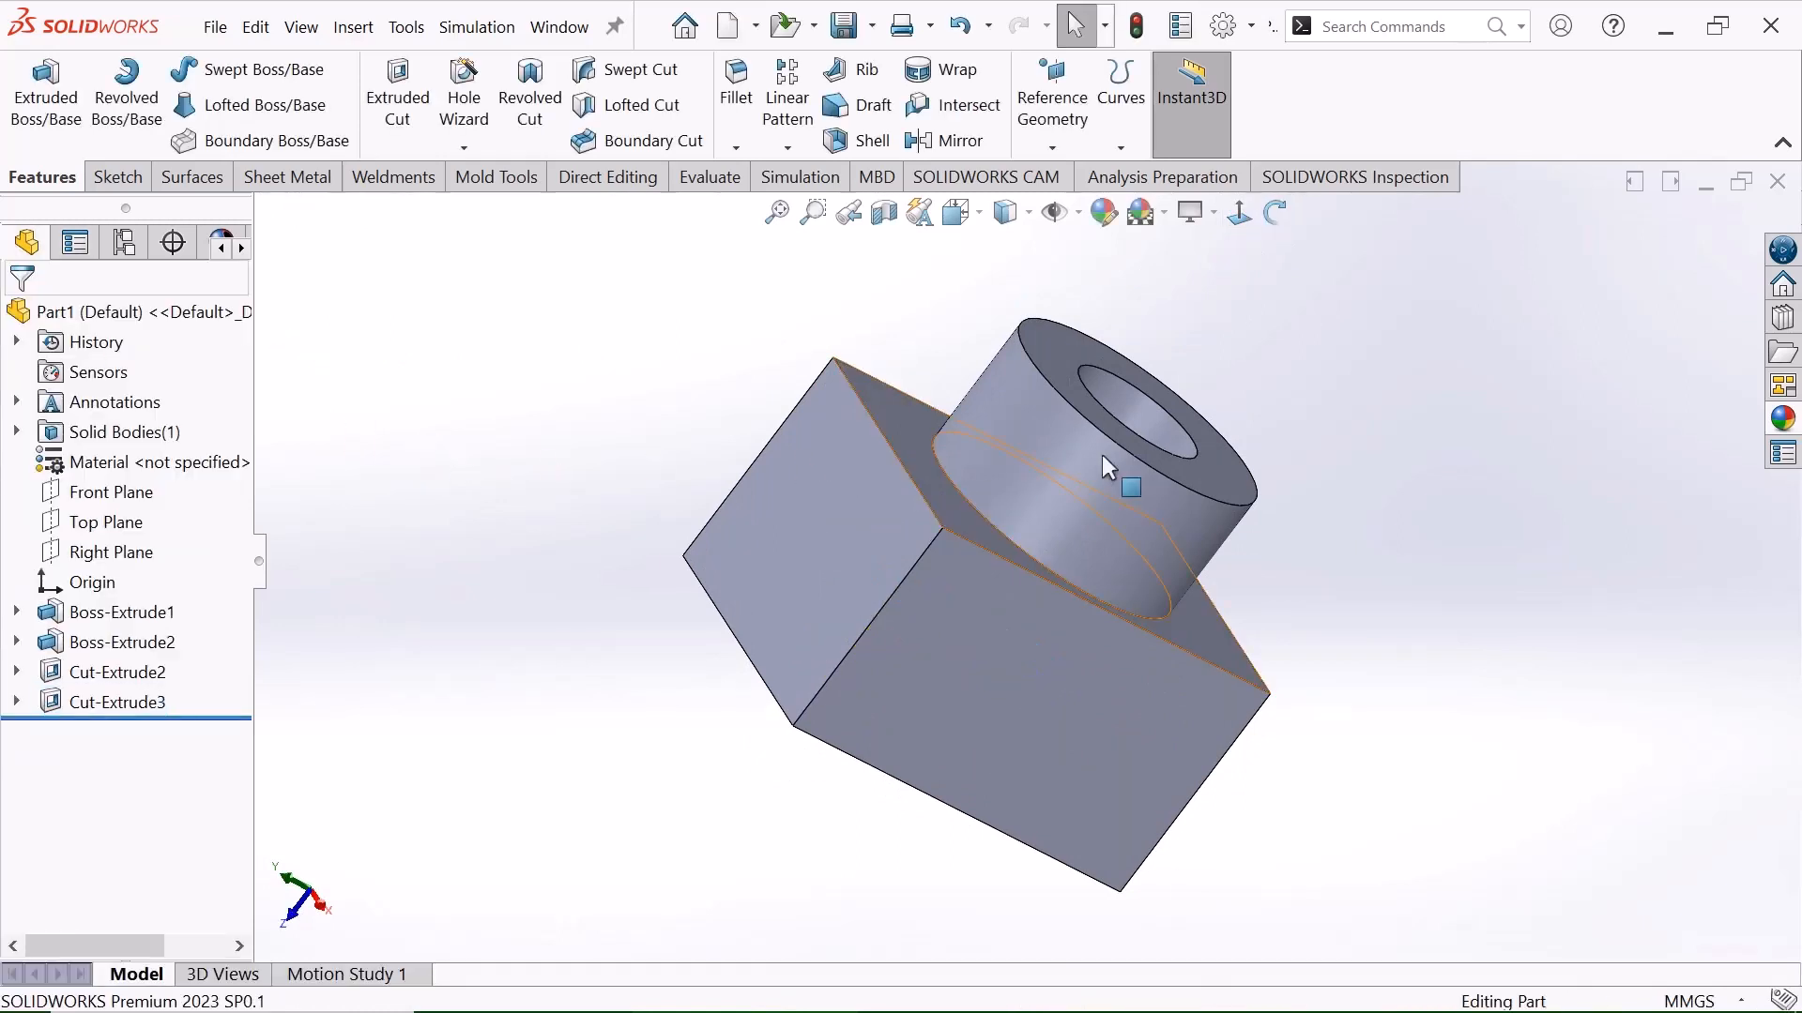
# Start a sketch on the block face opposite the ring boss and convert the slot's upper short edge into a sketch line.
pyautogui.scroll(2, 1108, 450)
pyautogui.click(1274, 220)
pyautogui.moveTo(1164, 502); pyautogui.dragTo(1235, 476)
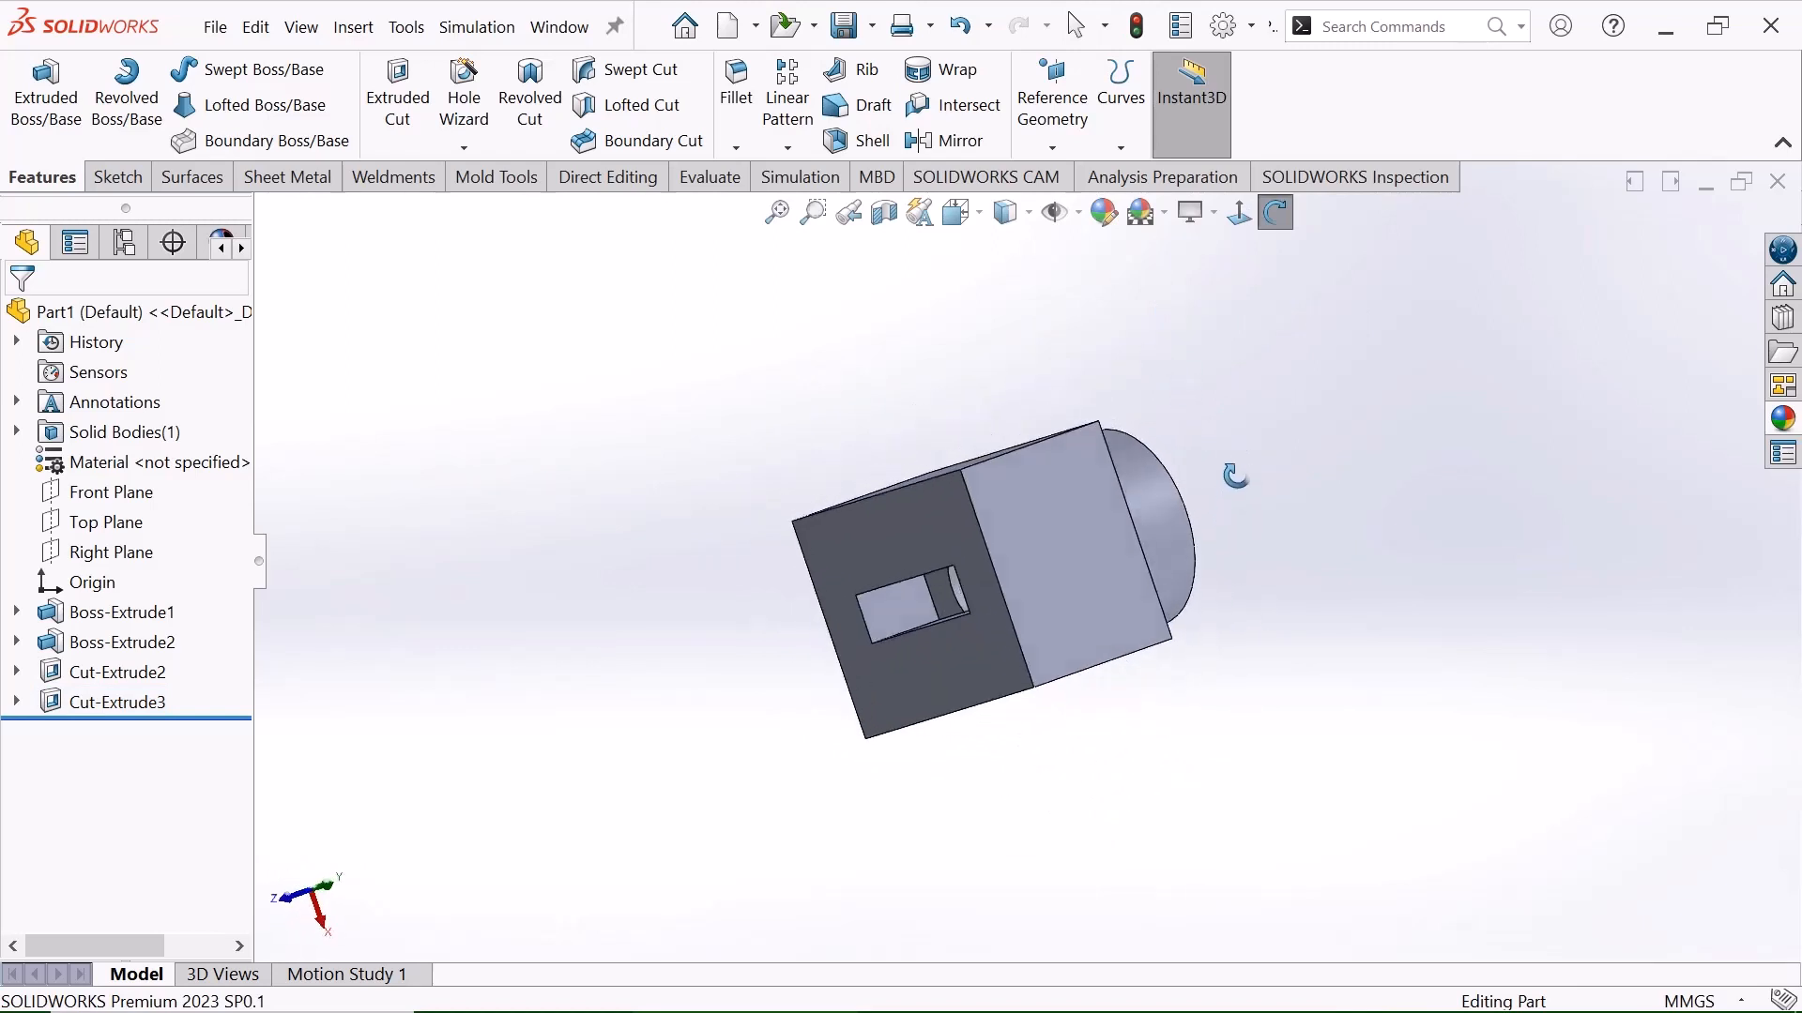
pyautogui.rightClick(492, 522)
pyautogui.click(523, 535)
pyautogui.scroll(-3, 933, 553)
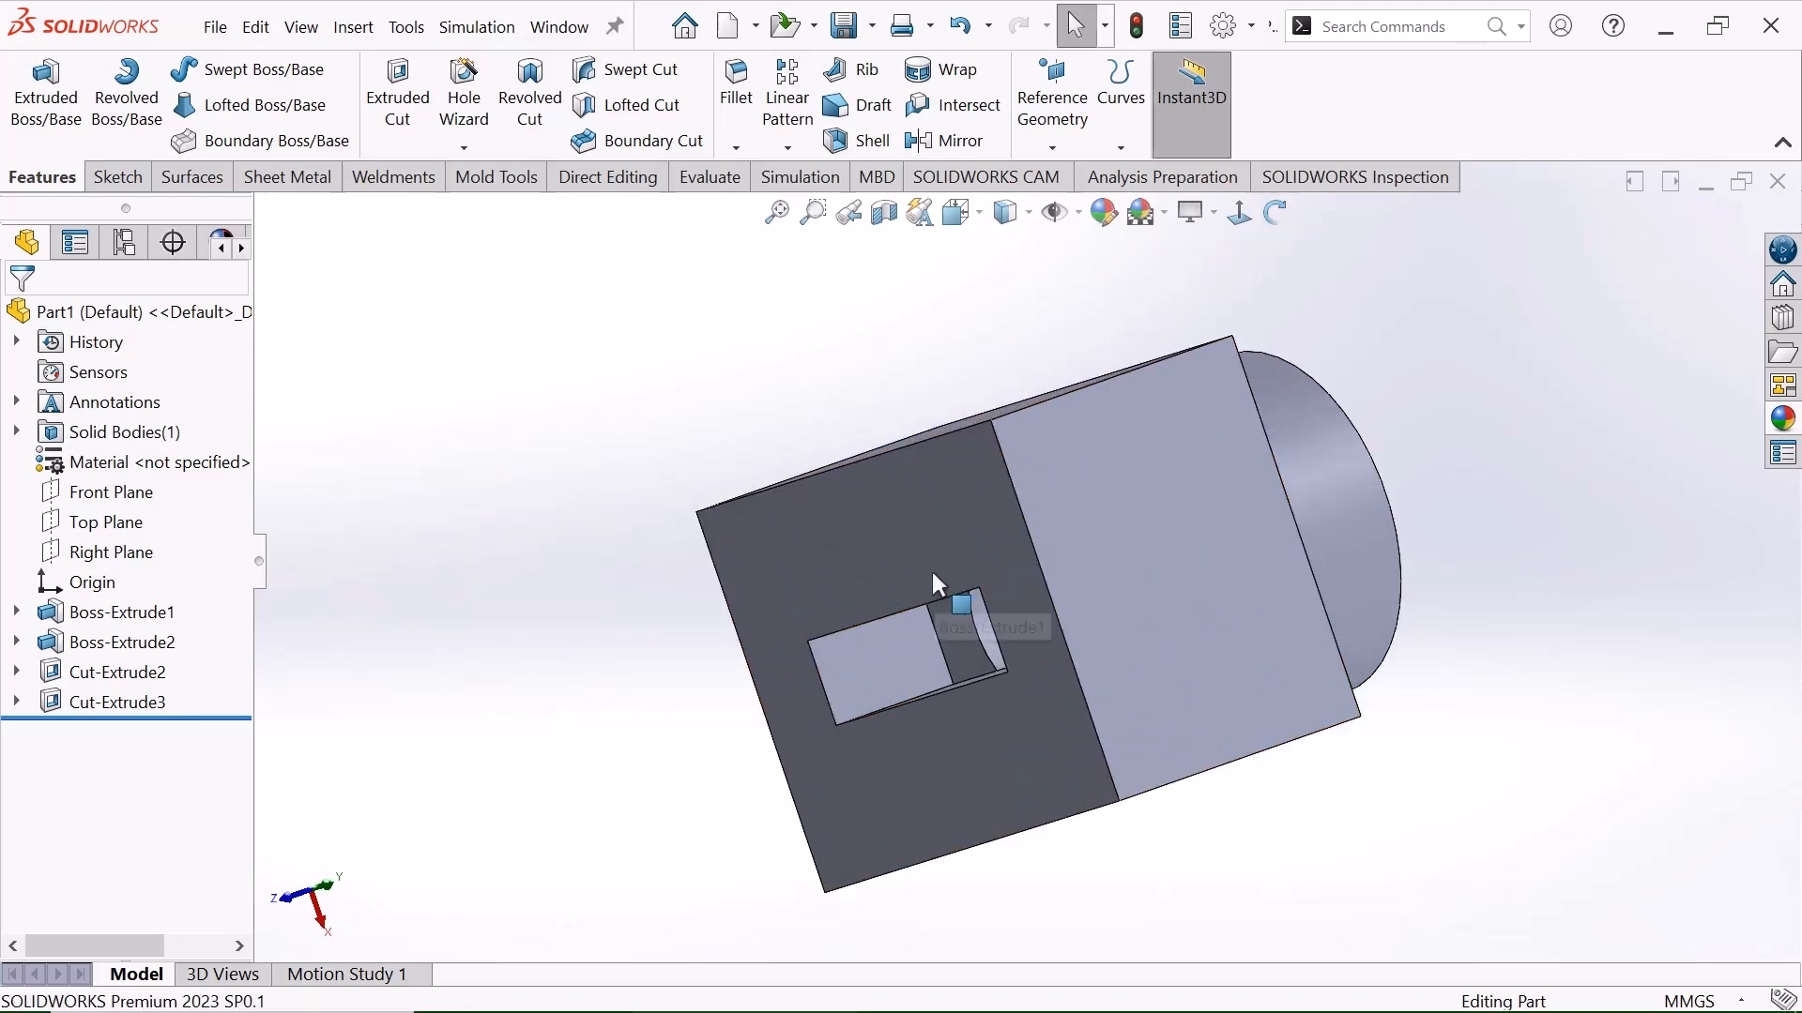
pyautogui.click(949, 525)
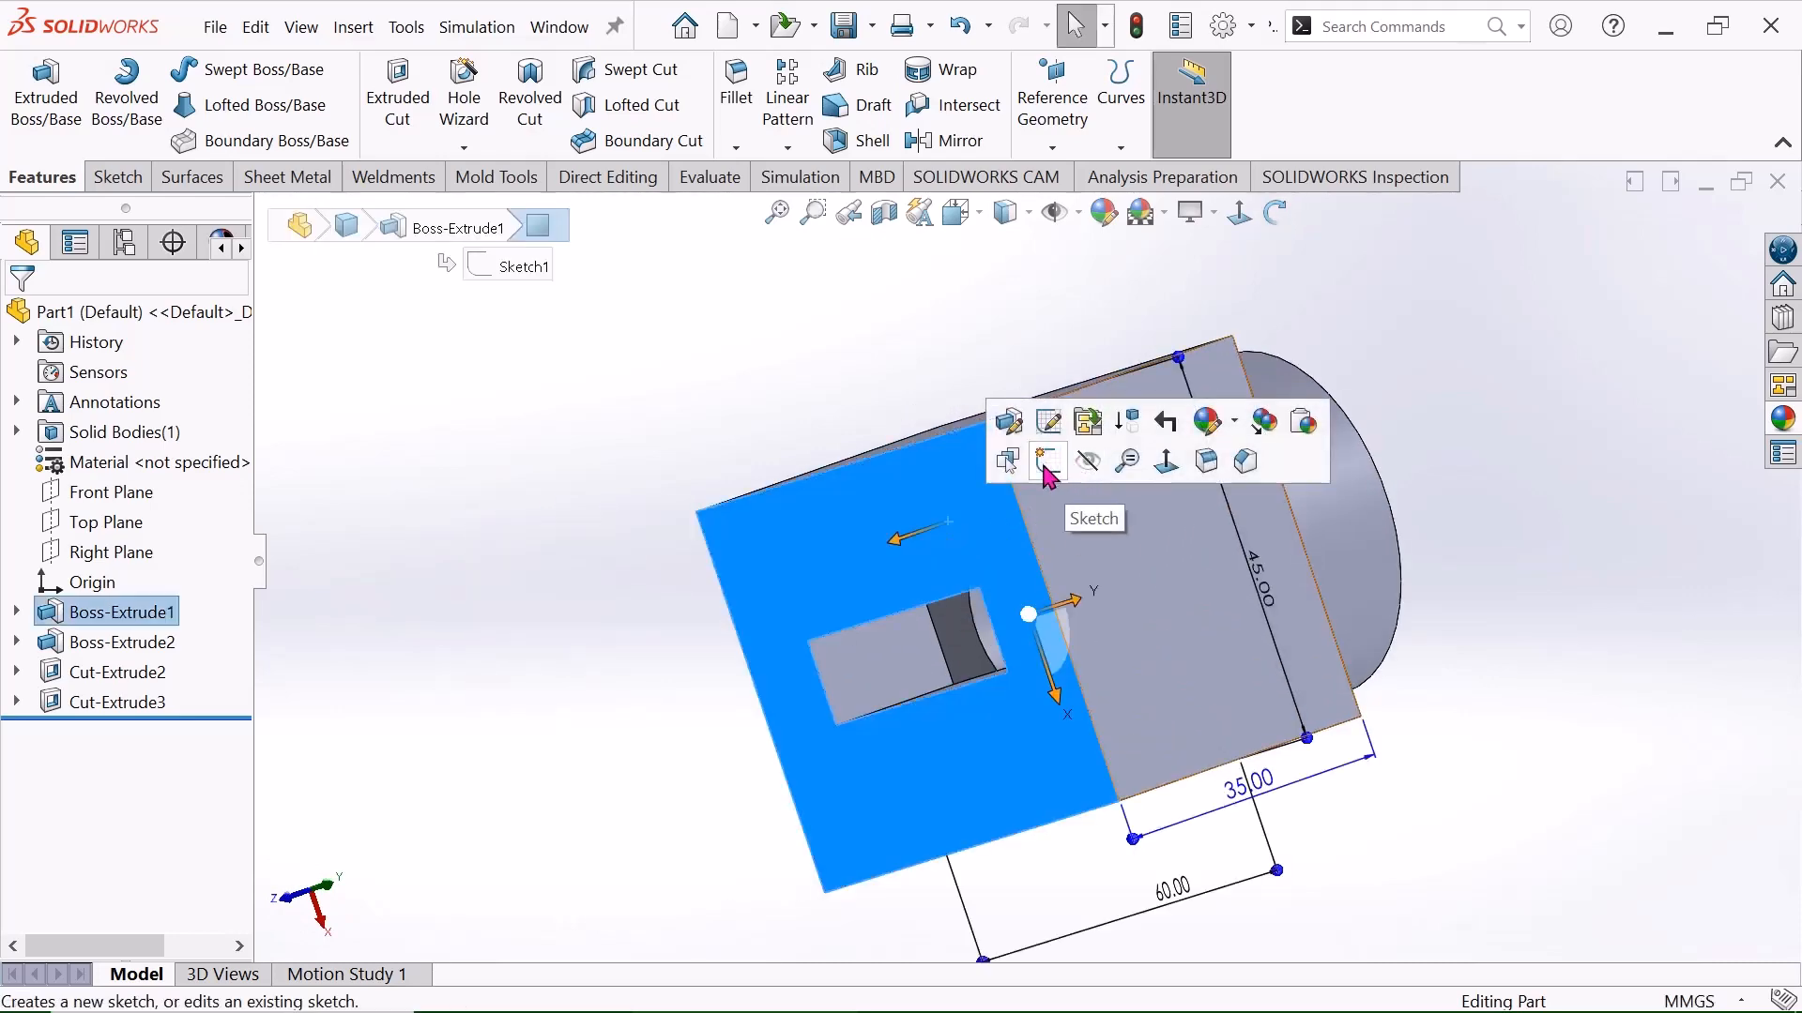
pyautogui.click(1045, 463)
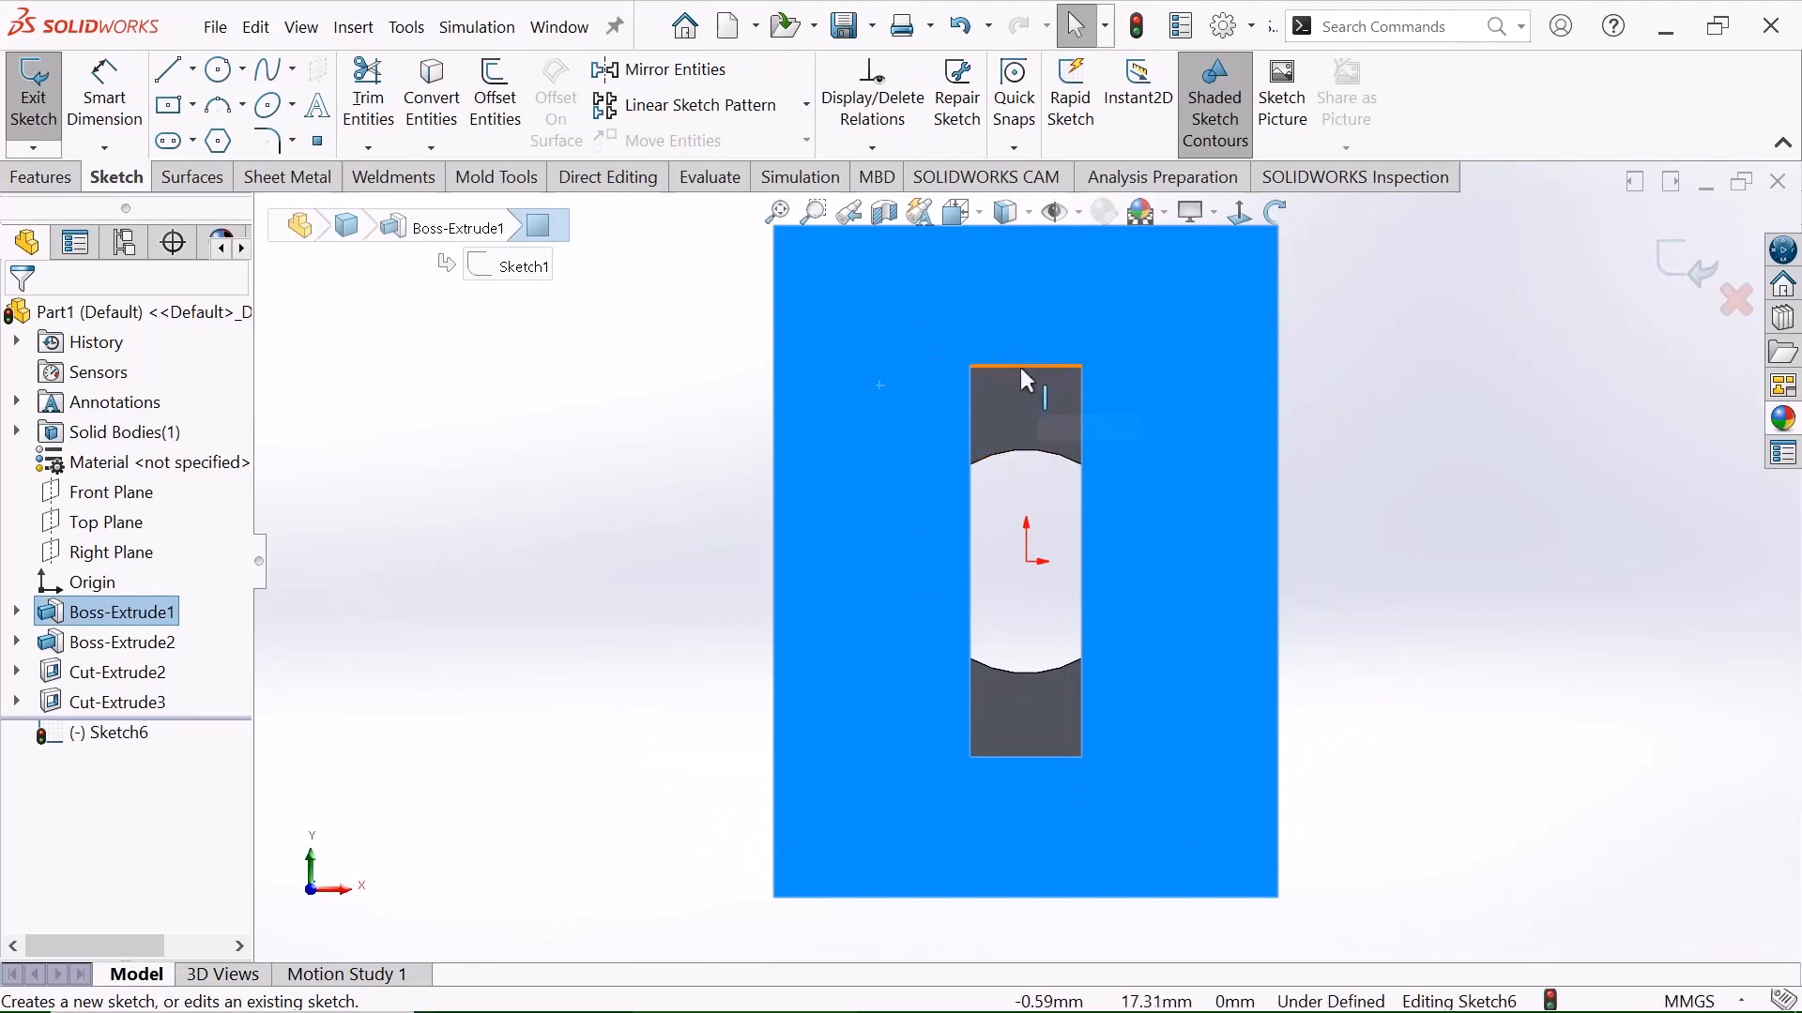
pyautogui.click(1025, 366)
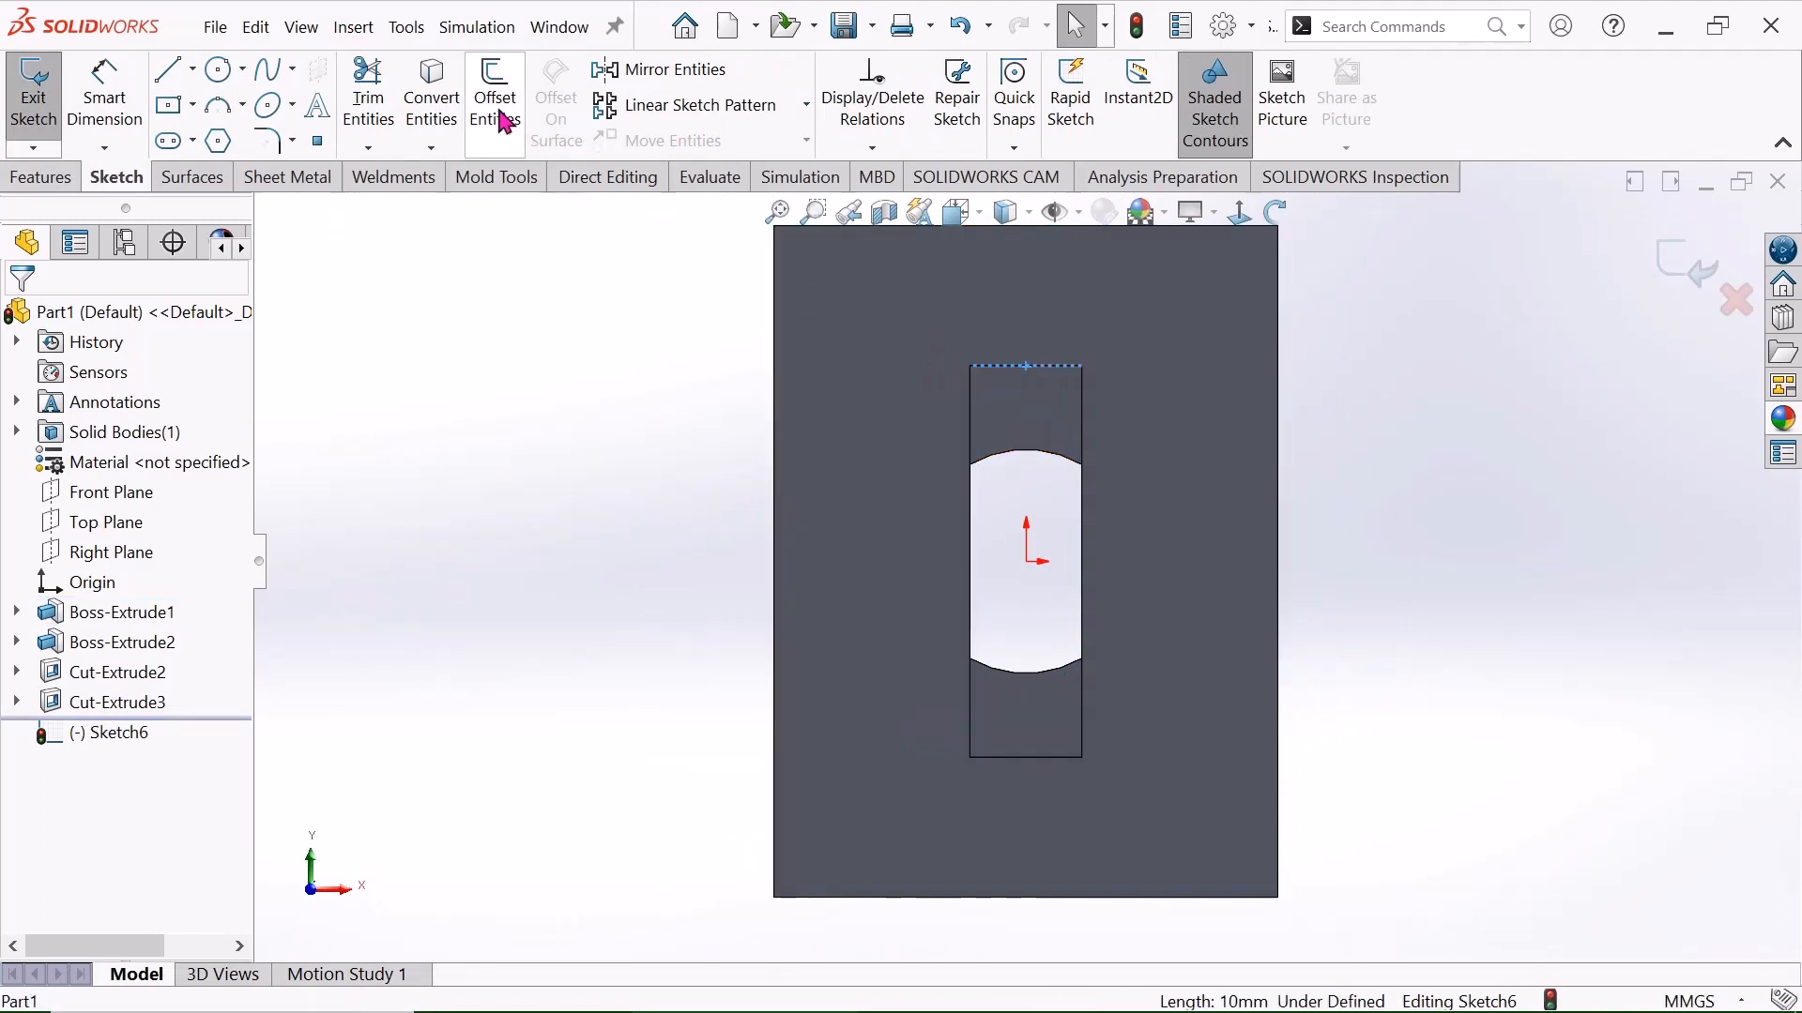
pyautogui.click(448, 110)
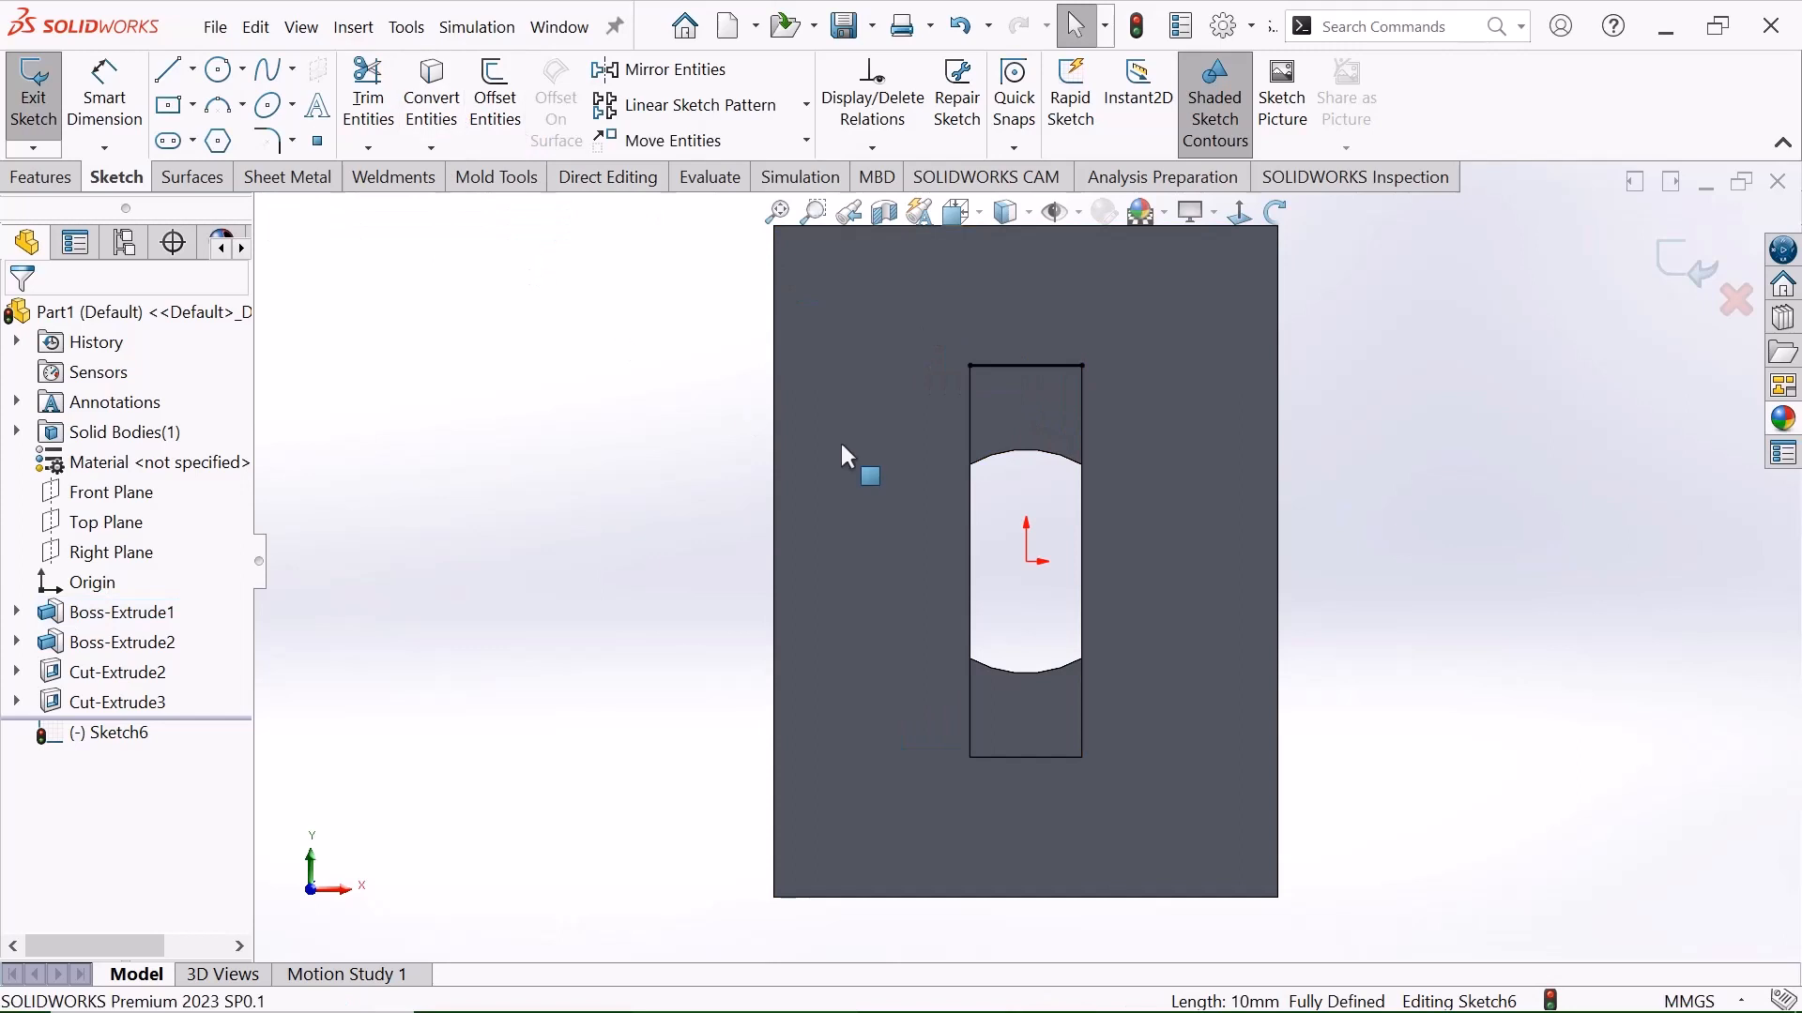
# Convert the slot's remaining three edges, both long sides and the lower short edge, into sketch lines to close the outline.
pyautogui.click(967, 408)
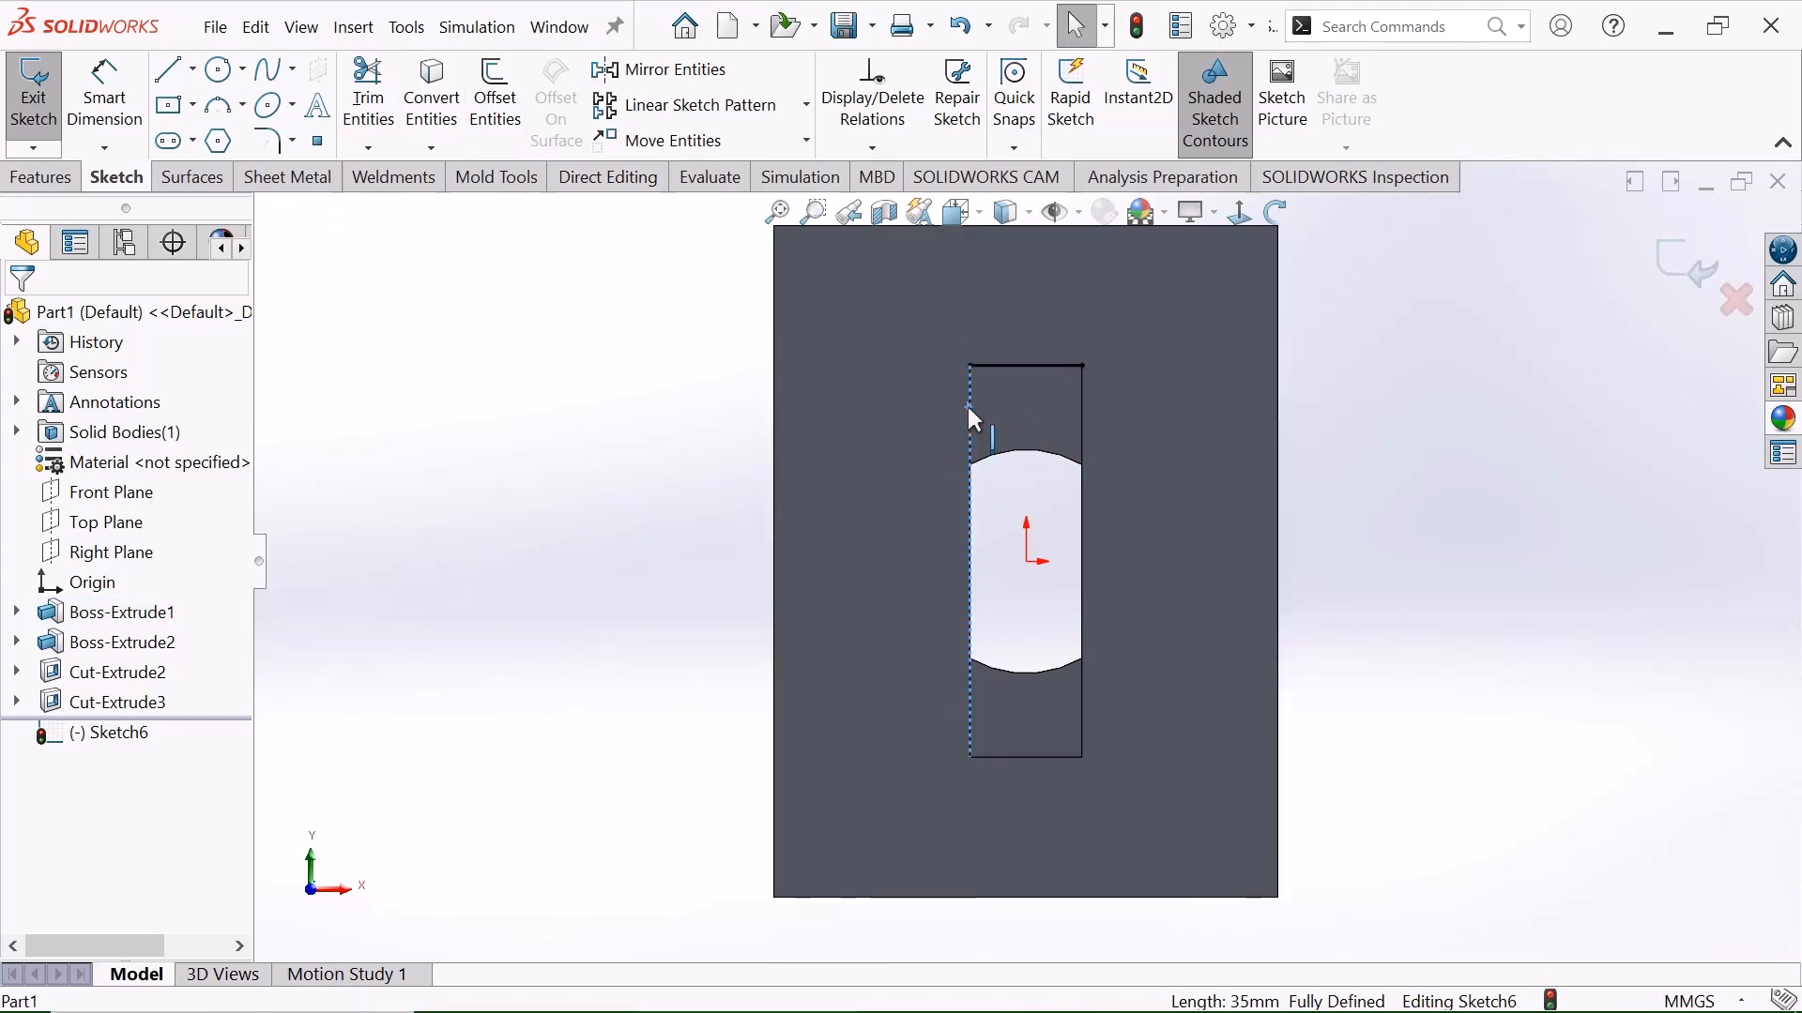
pyautogui.click(459, 124)
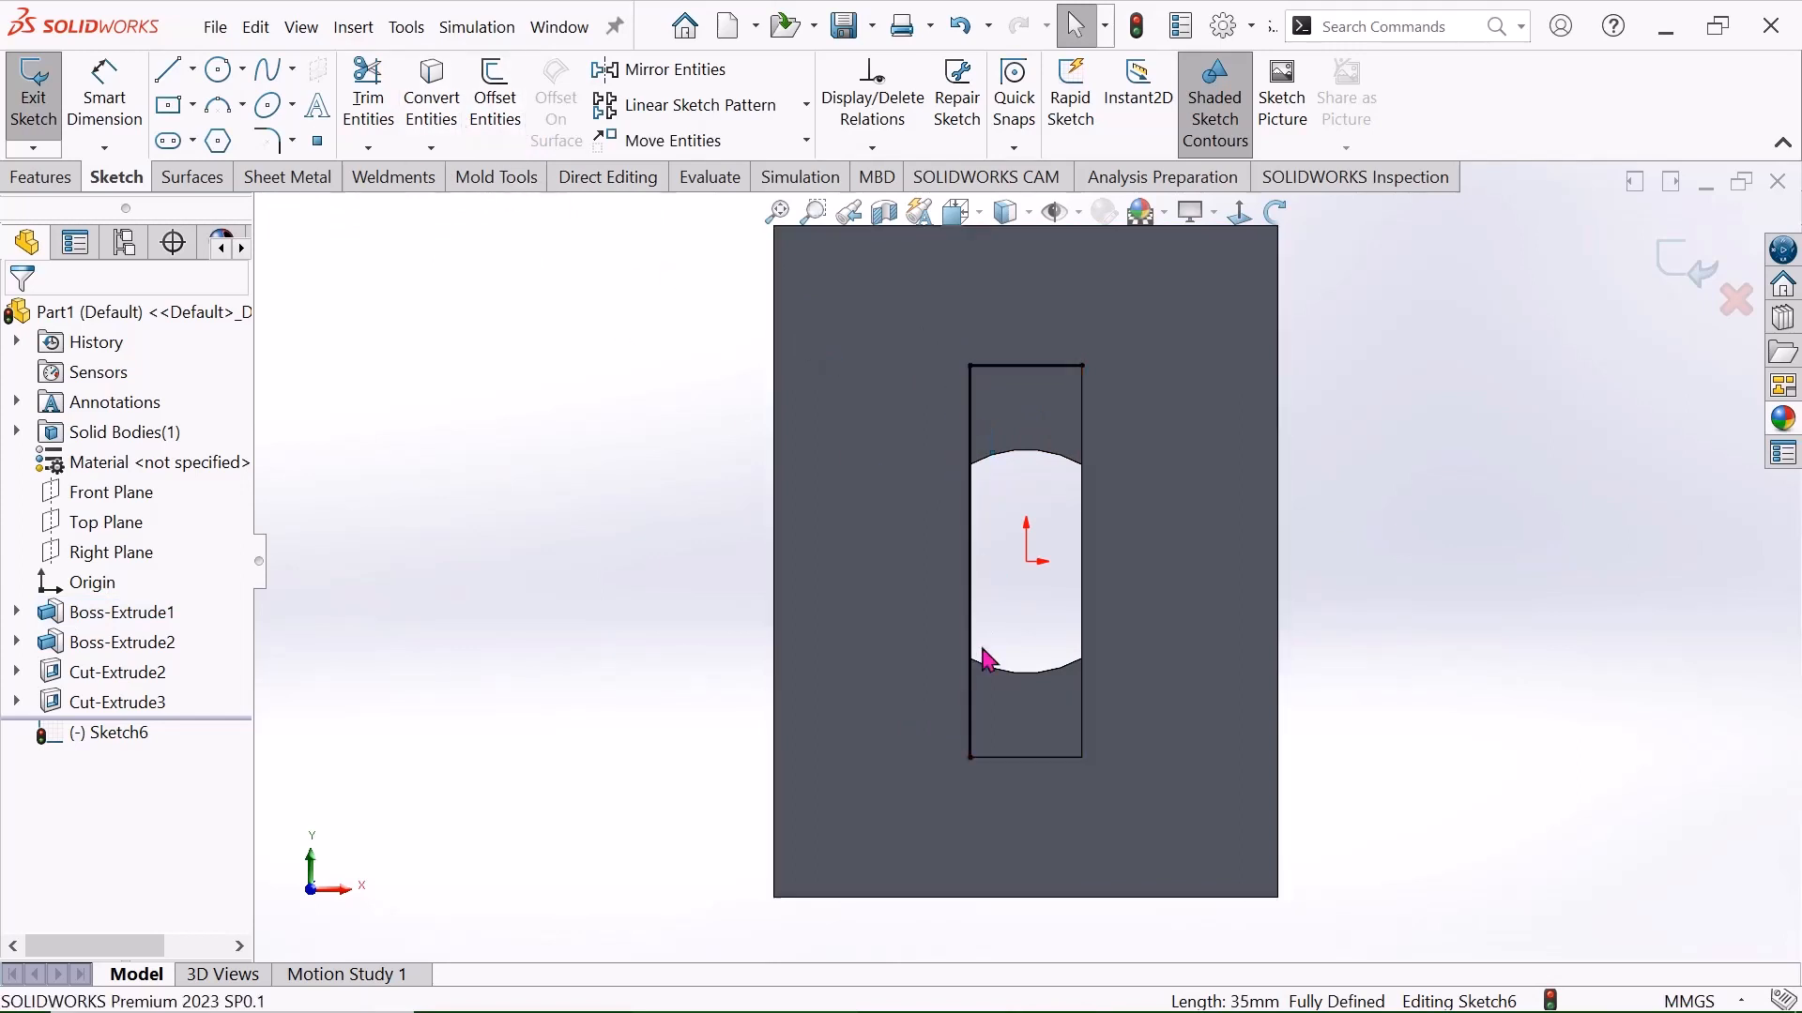
pyautogui.click(1008, 756)
pyautogui.click(431, 113)
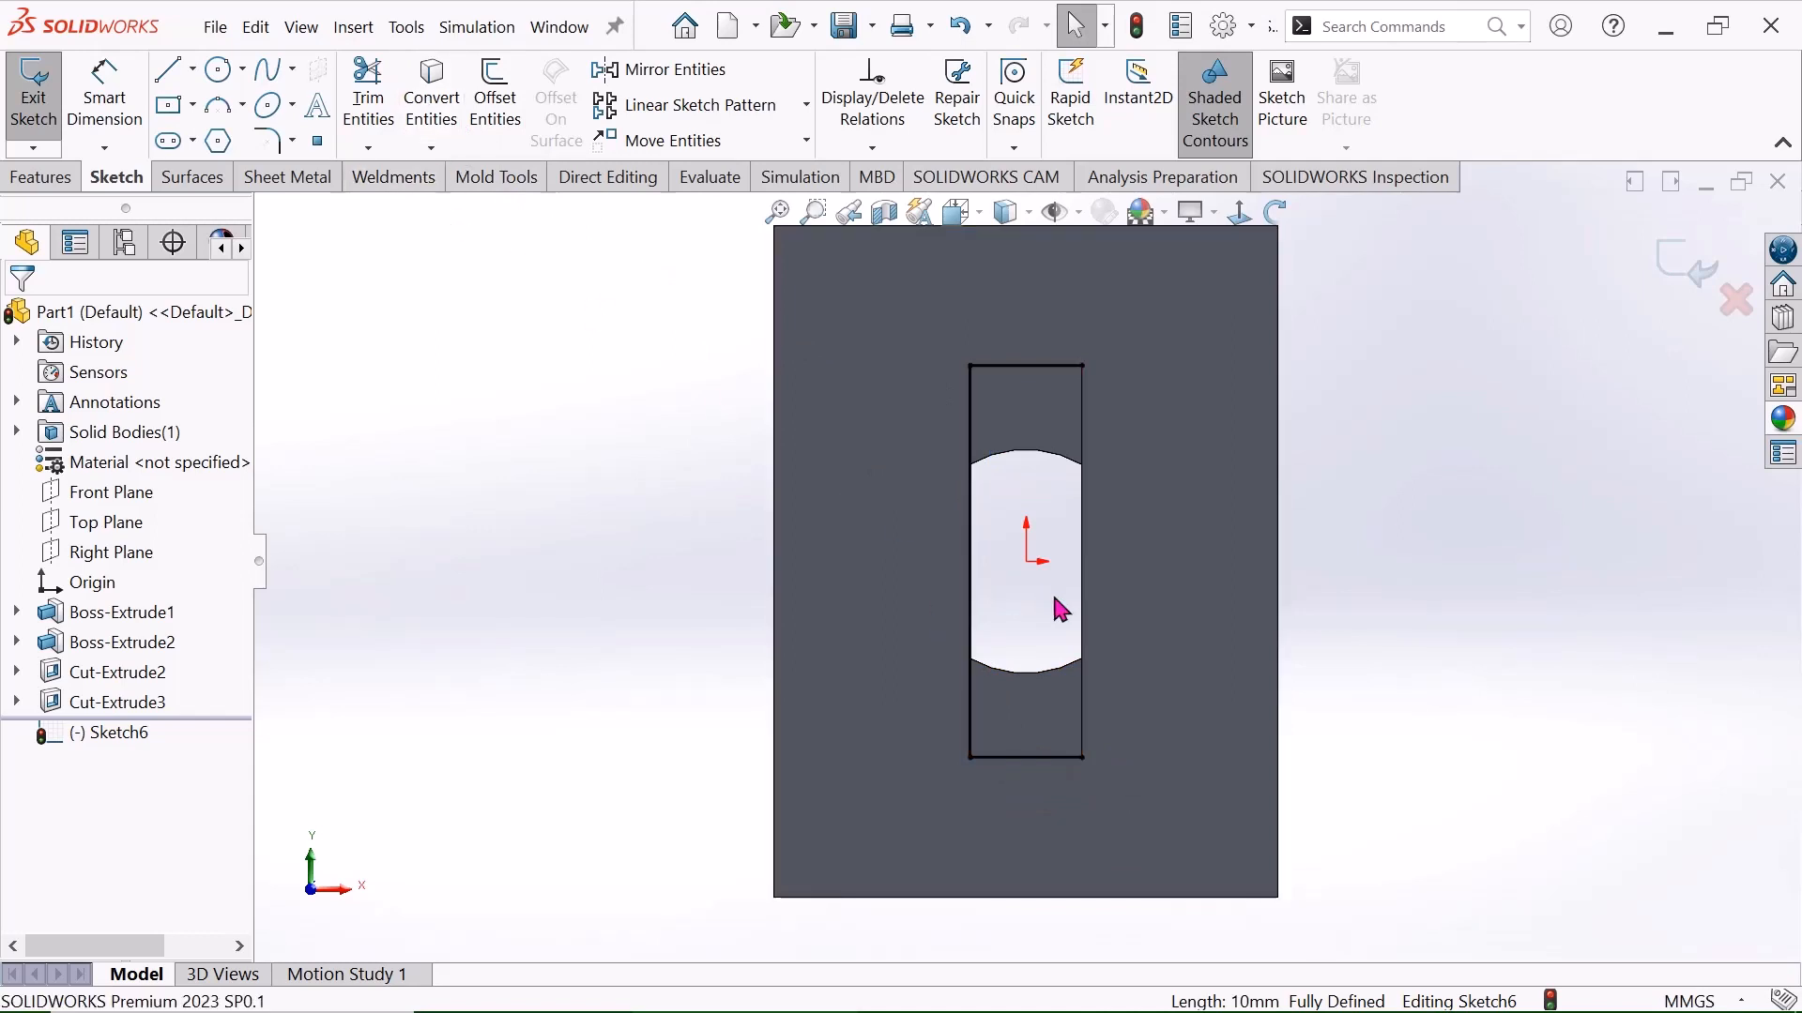
pyautogui.click(1085, 545)
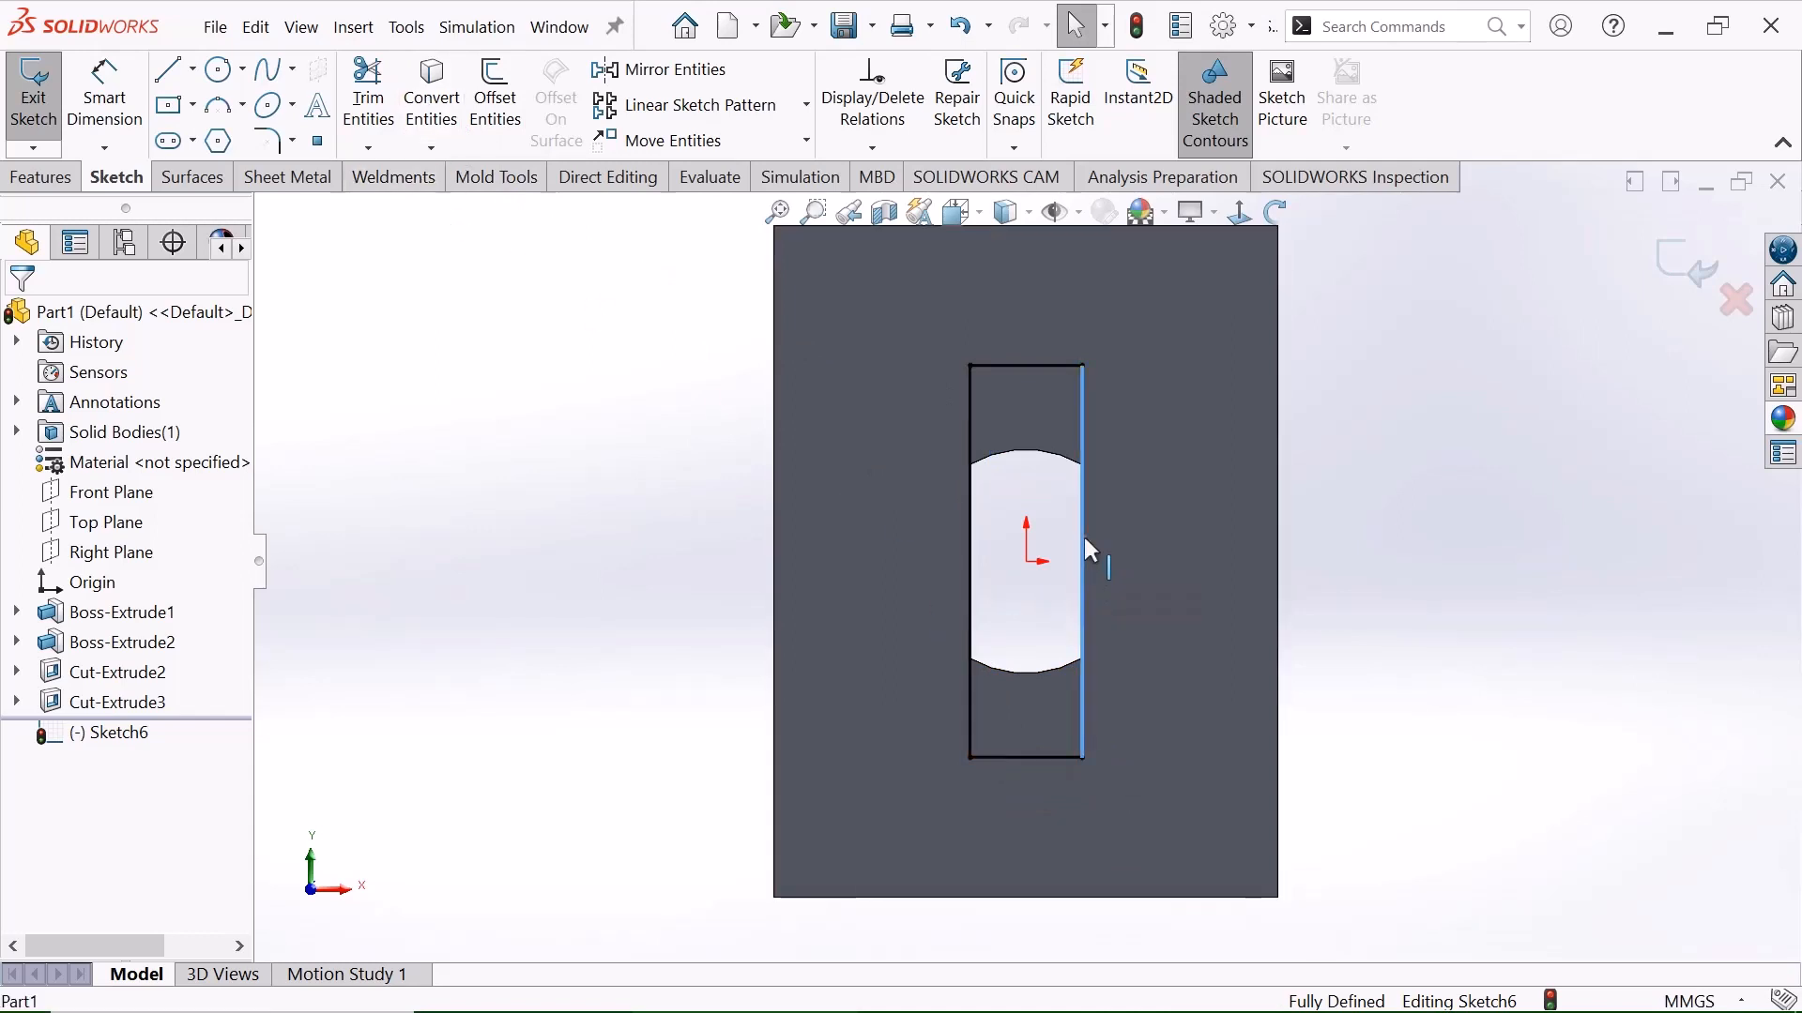
pyautogui.click(450, 122)
pyautogui.scroll(1, 1365, 315)
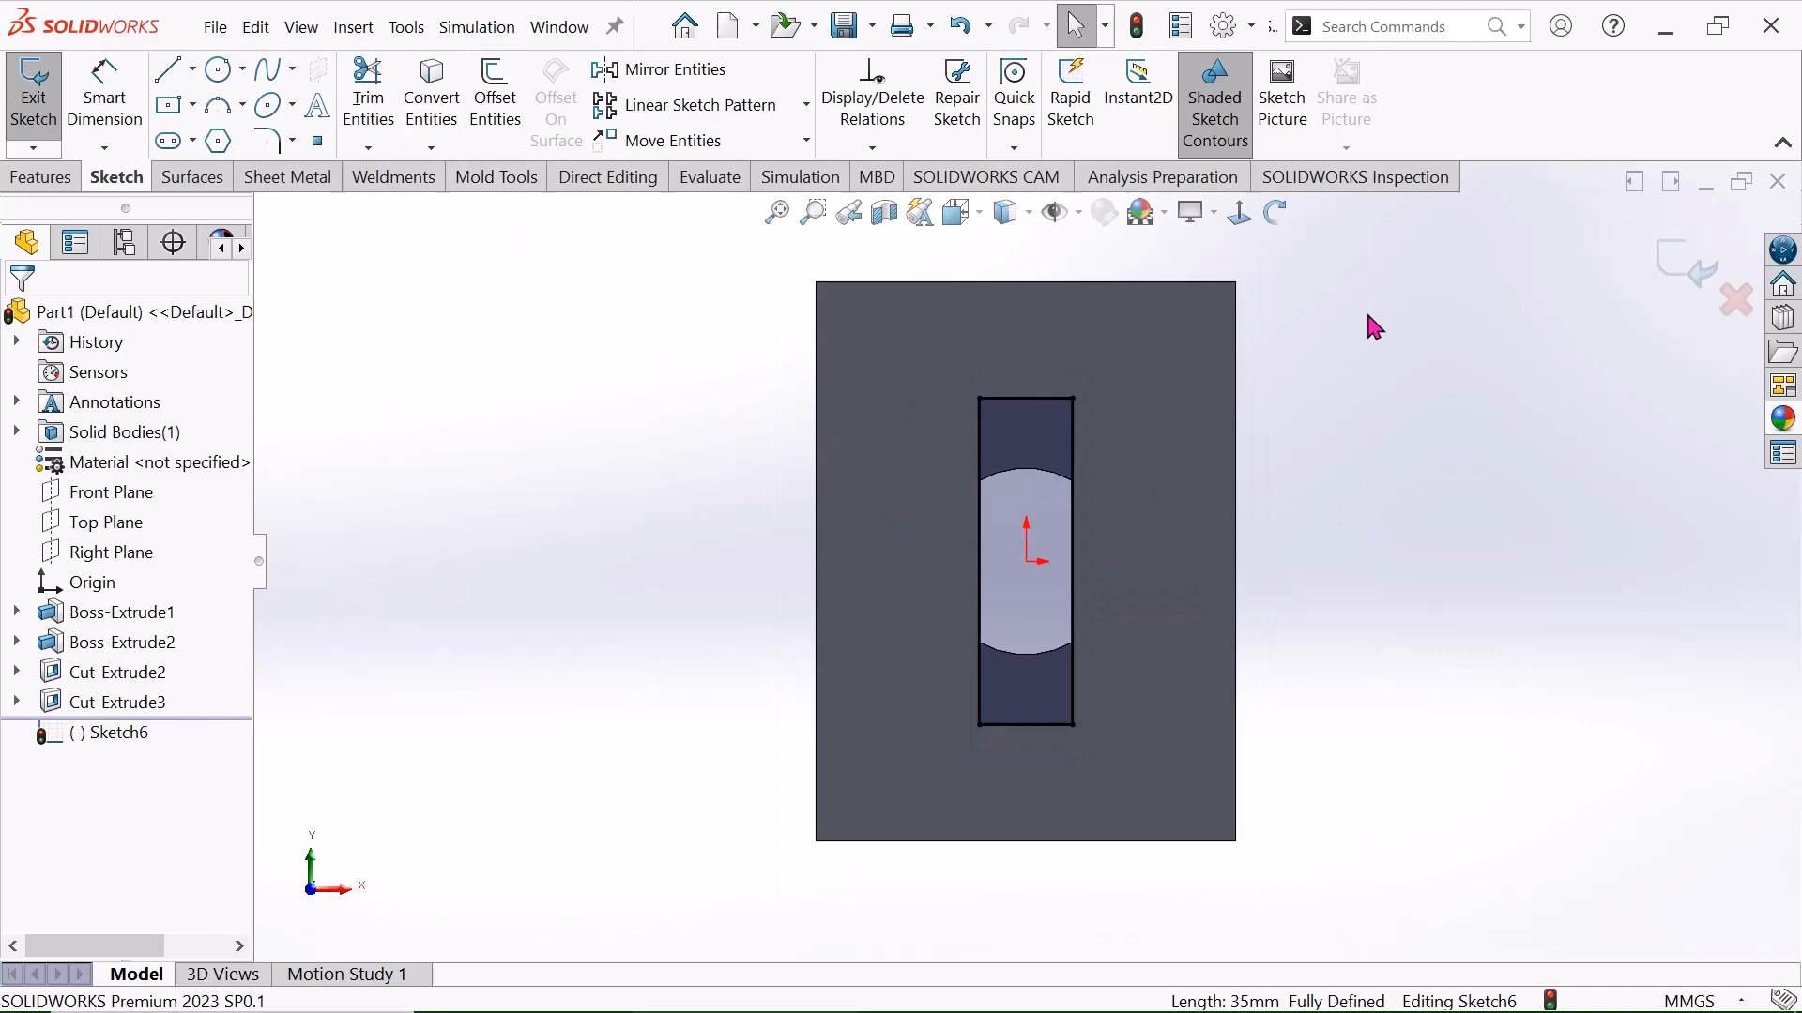
# Start a blind Boss-Extrude of the slot outline and reverse its direction into the block.
pyautogui.click(1275, 213)
pyautogui.moveTo(1333, 394); pyautogui.dragTo(875, 486)
pyautogui.rightClick(485, 373)
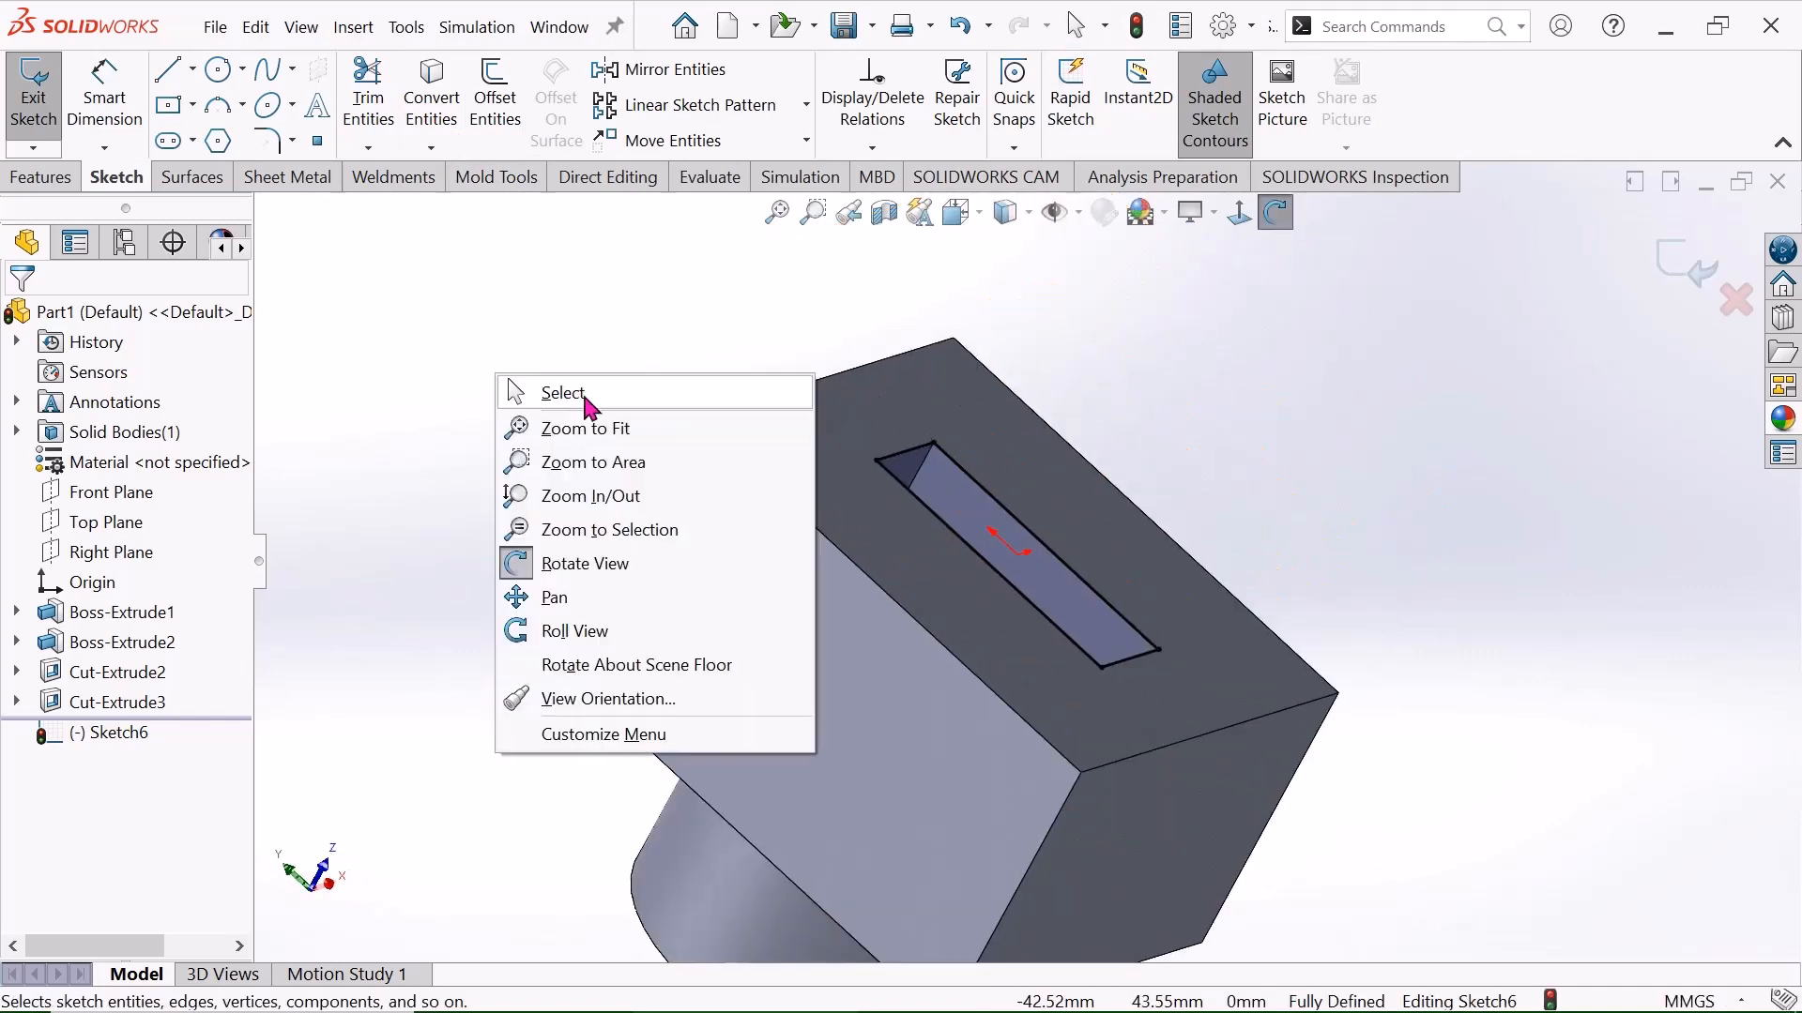
pyautogui.click(563, 391)
pyautogui.click(43, 178)
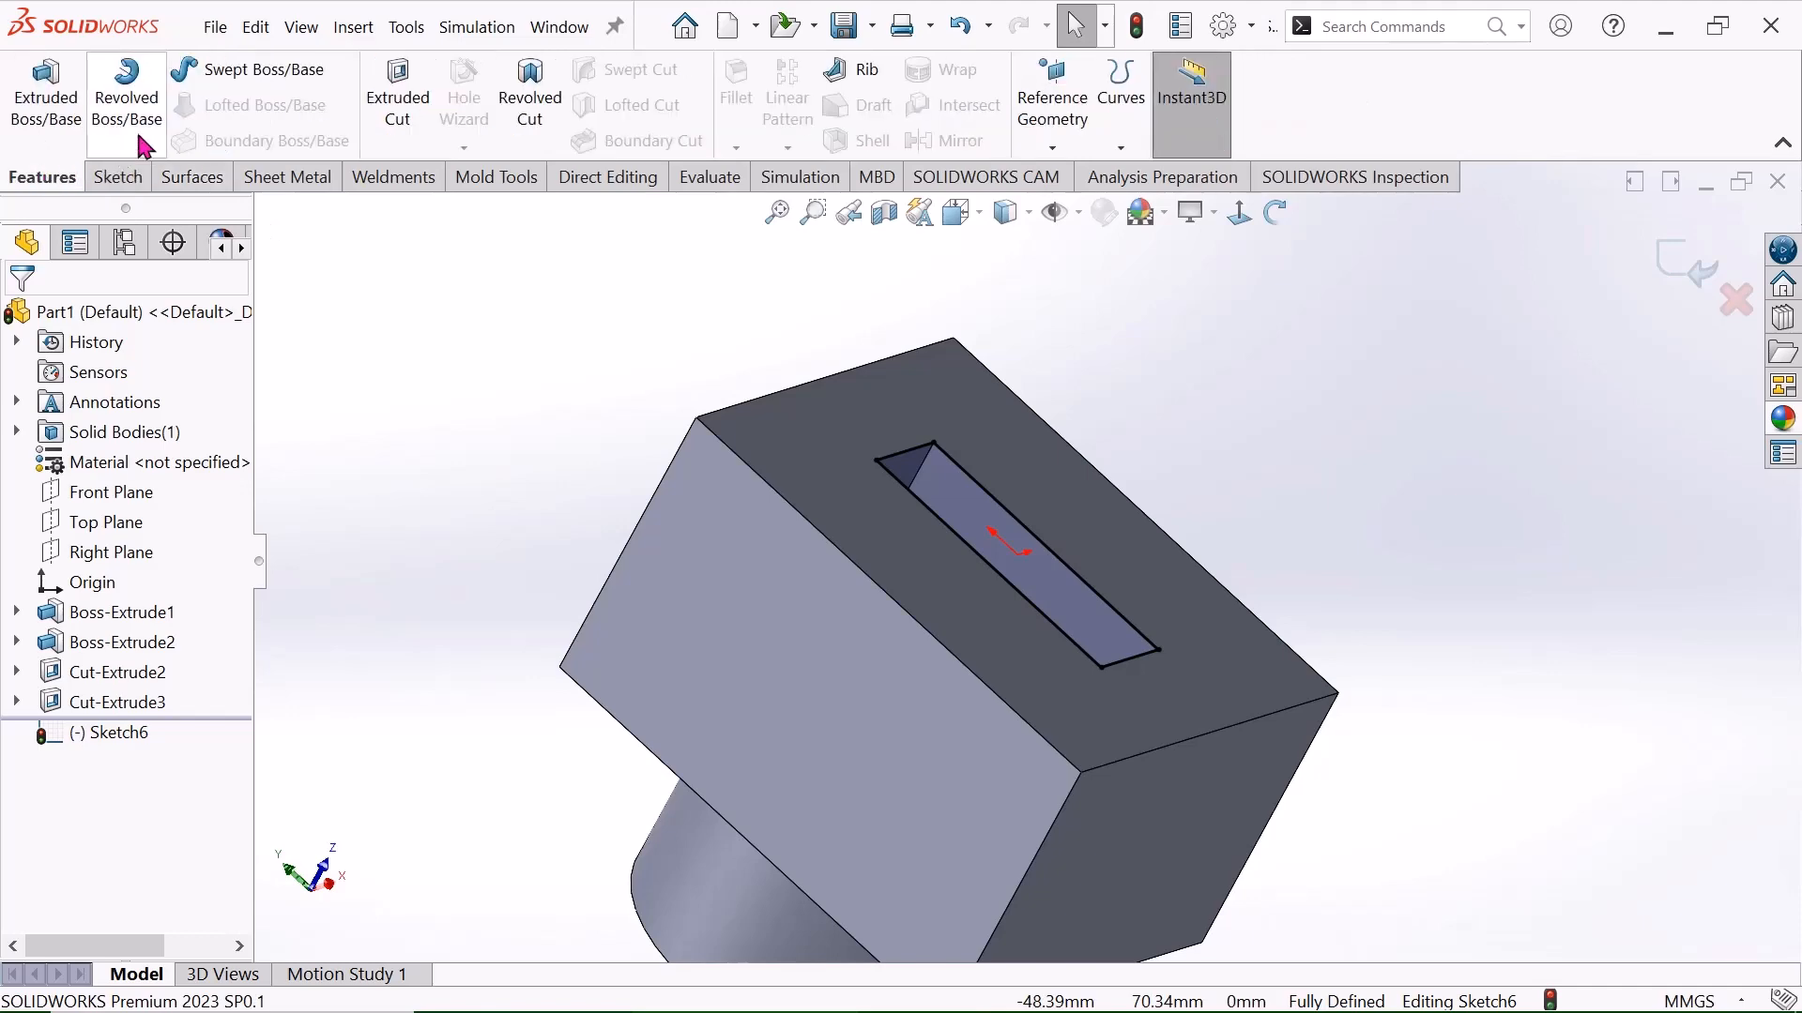
pyautogui.click(47, 93)
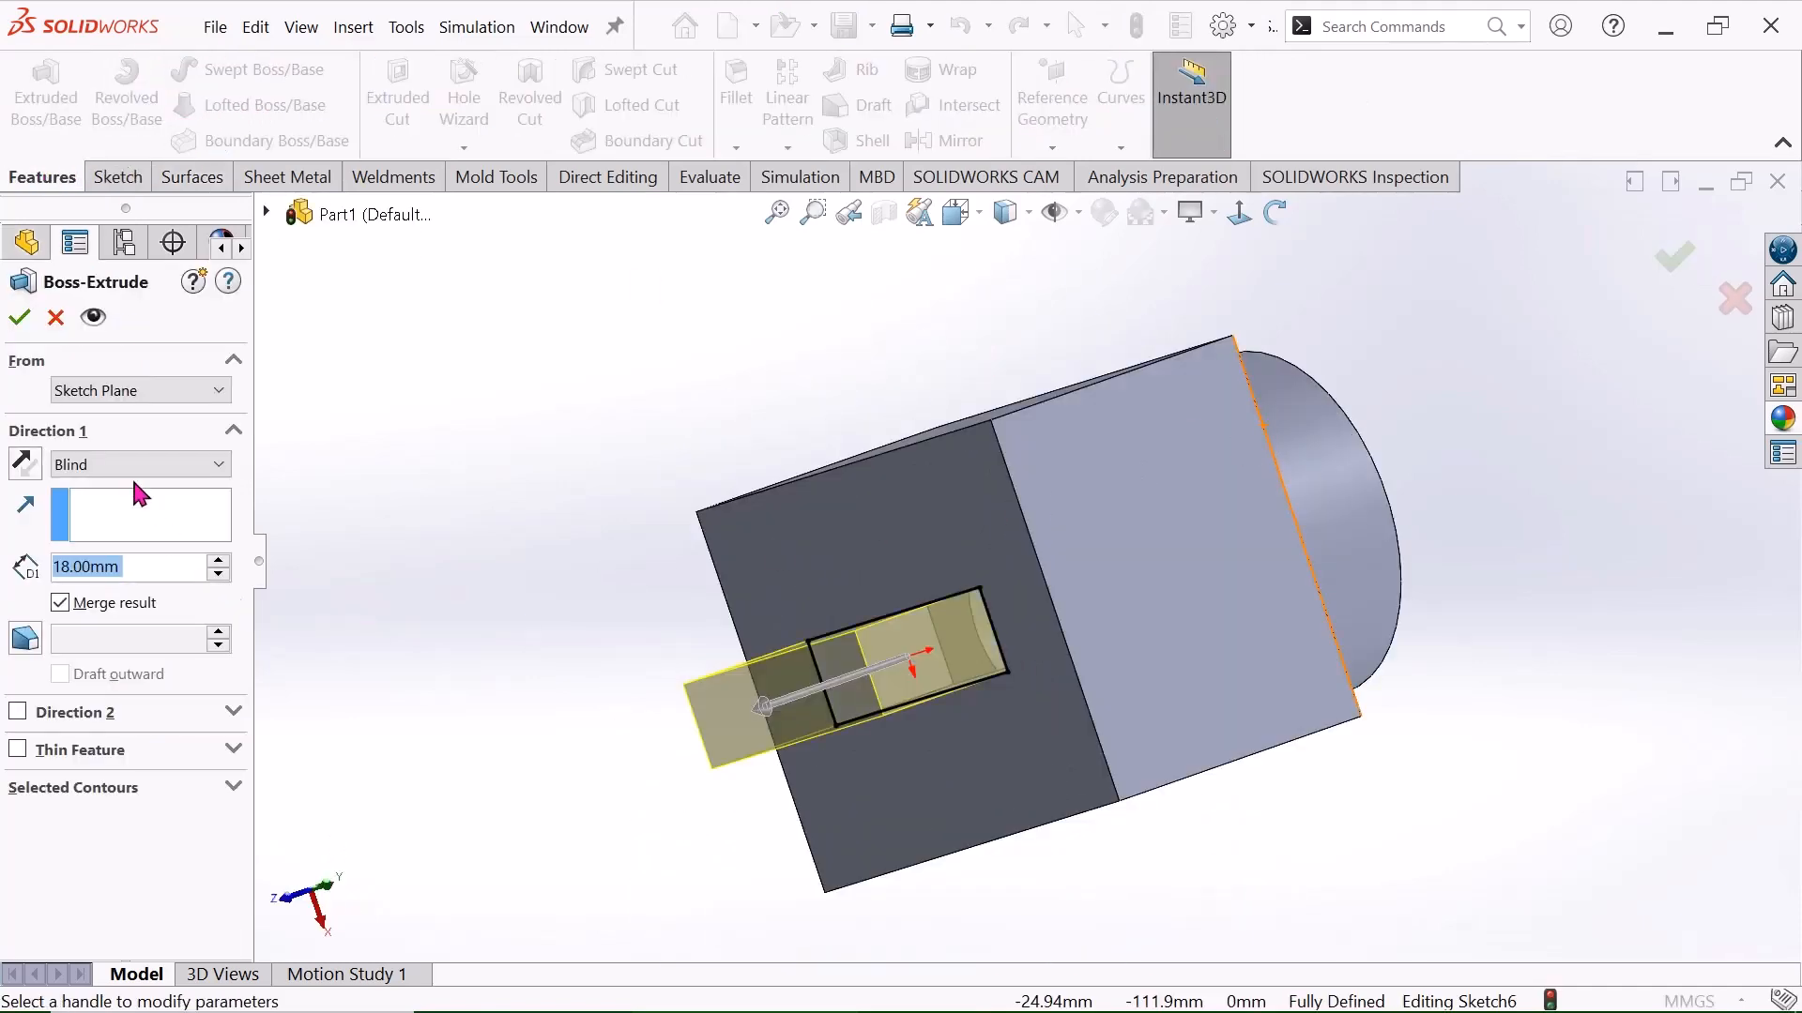
pyautogui.click(27, 463)
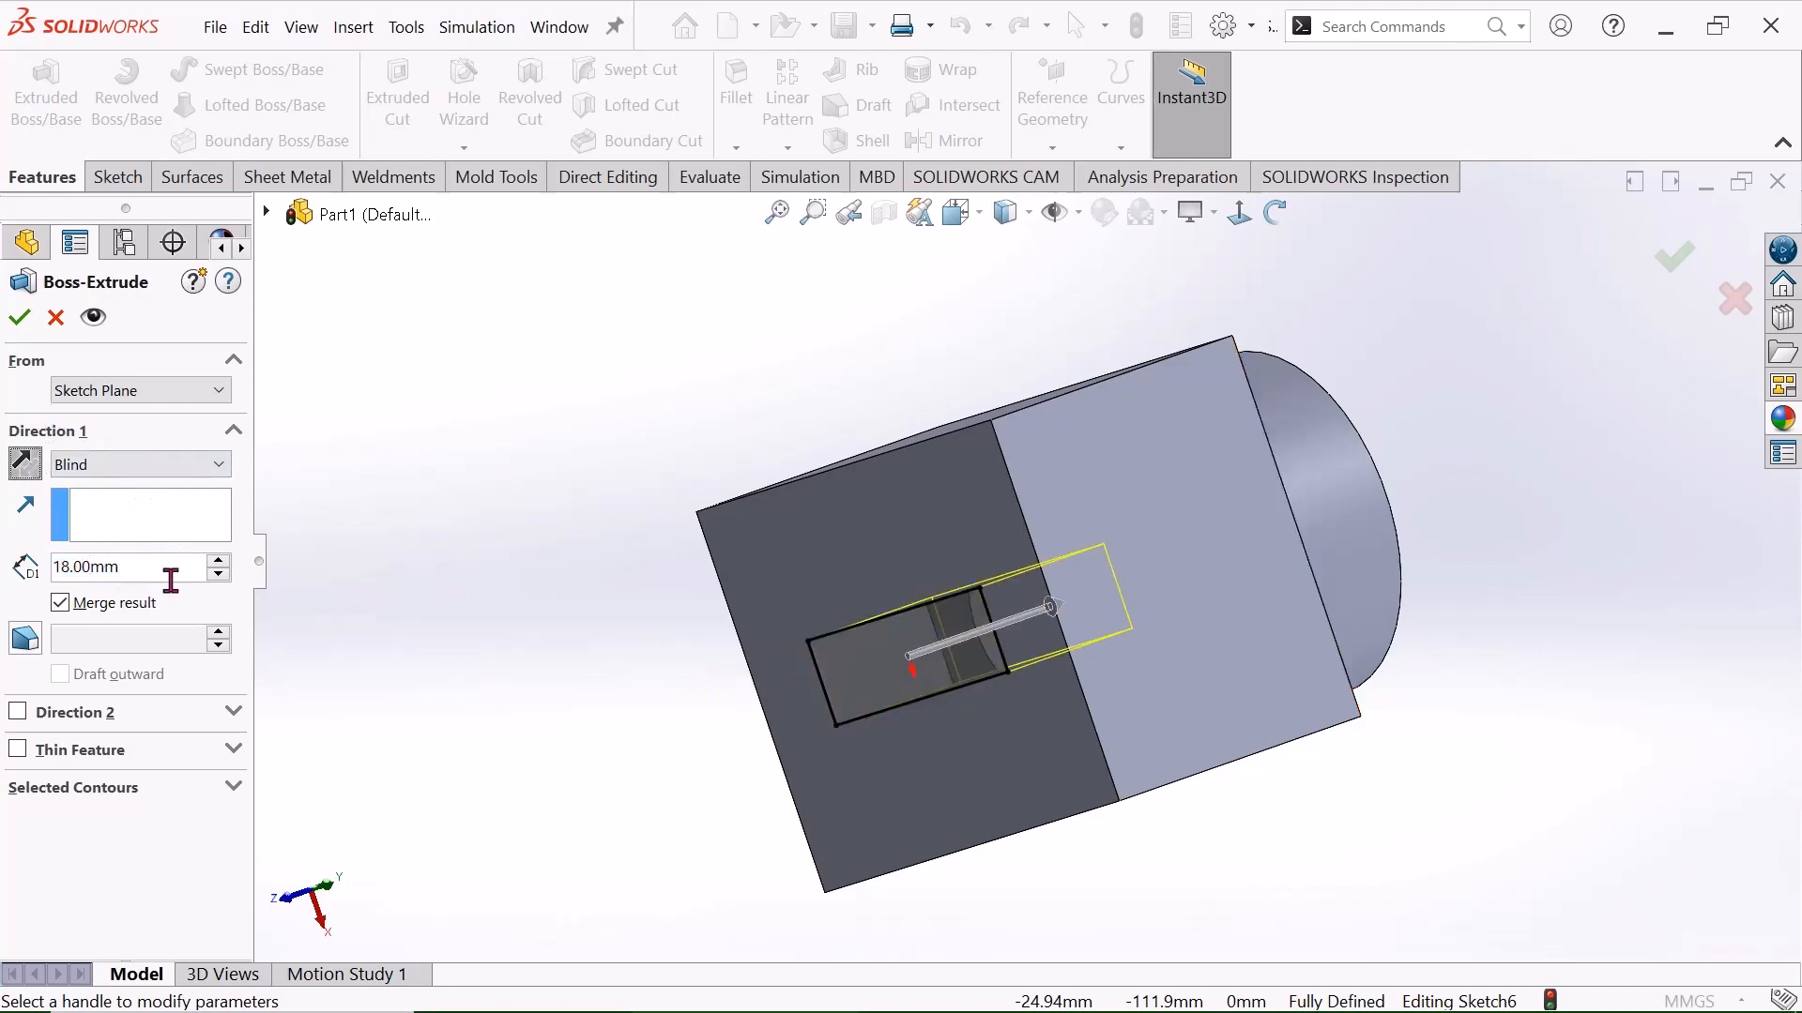
# Set the extrusion depth to 0.2 mm and create the thin plate closing the slot.
pyautogui.press('BackSpace')
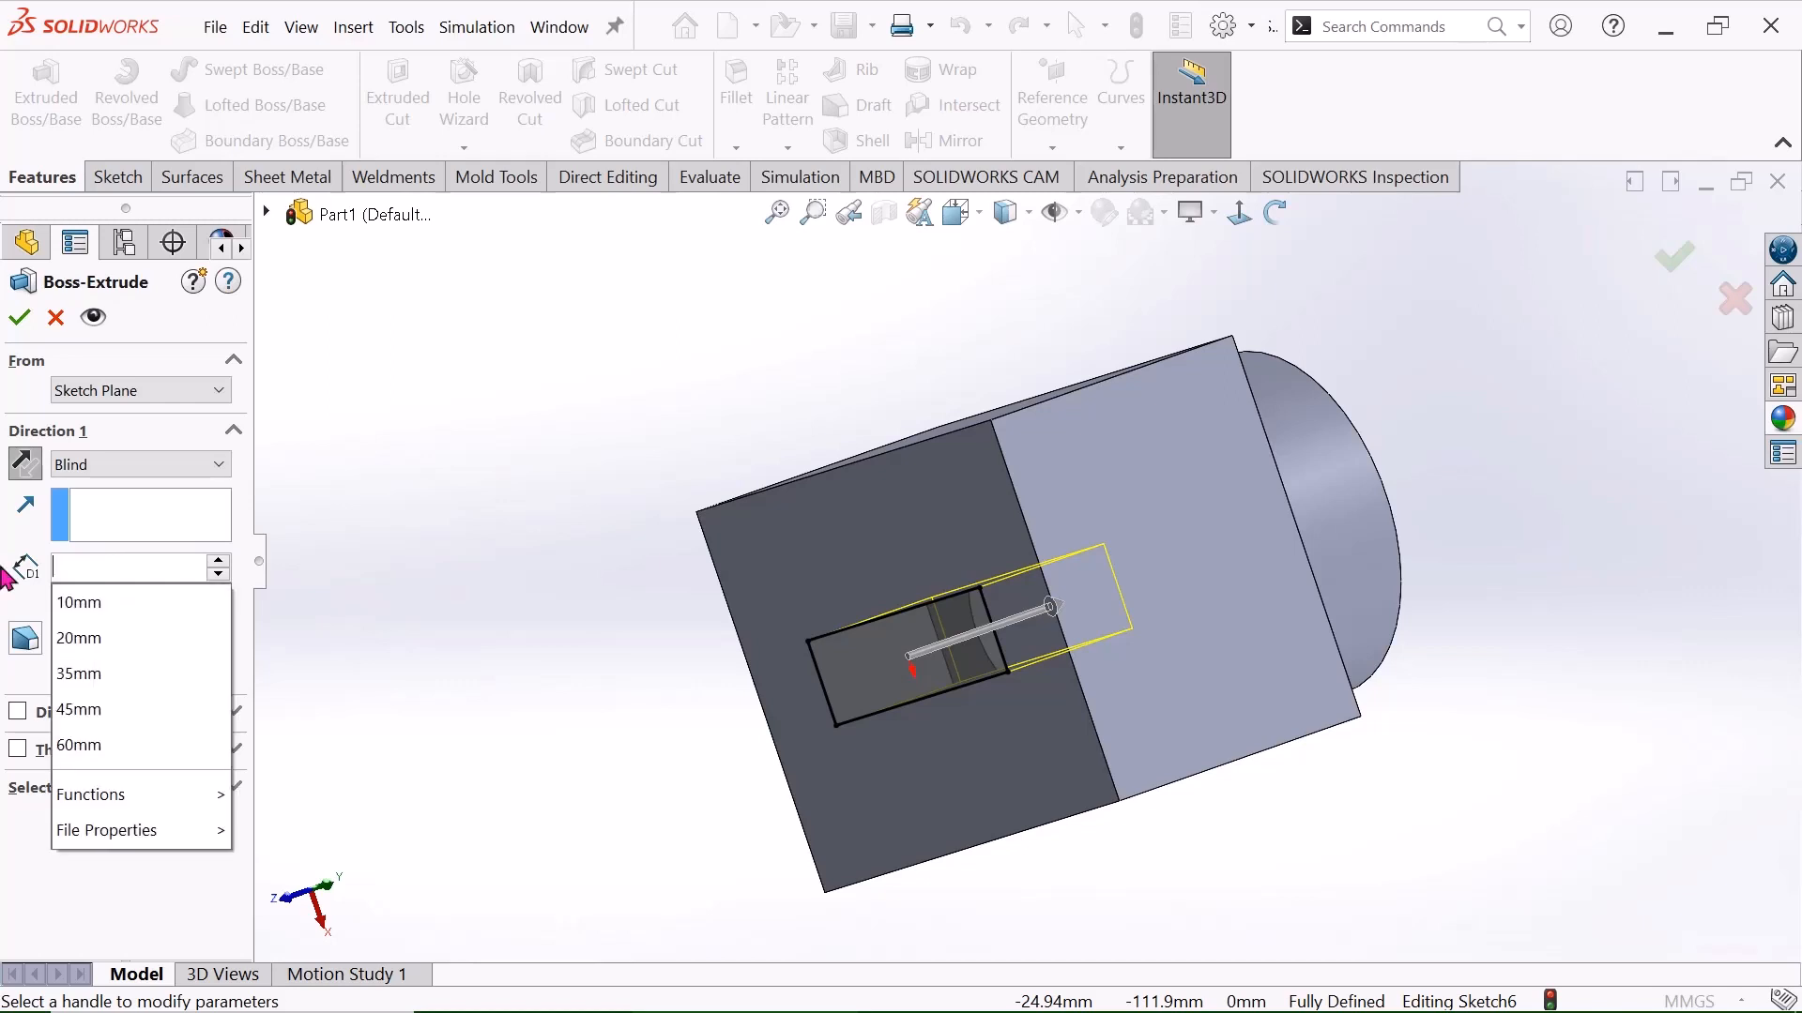
pyautogui.write('.2')
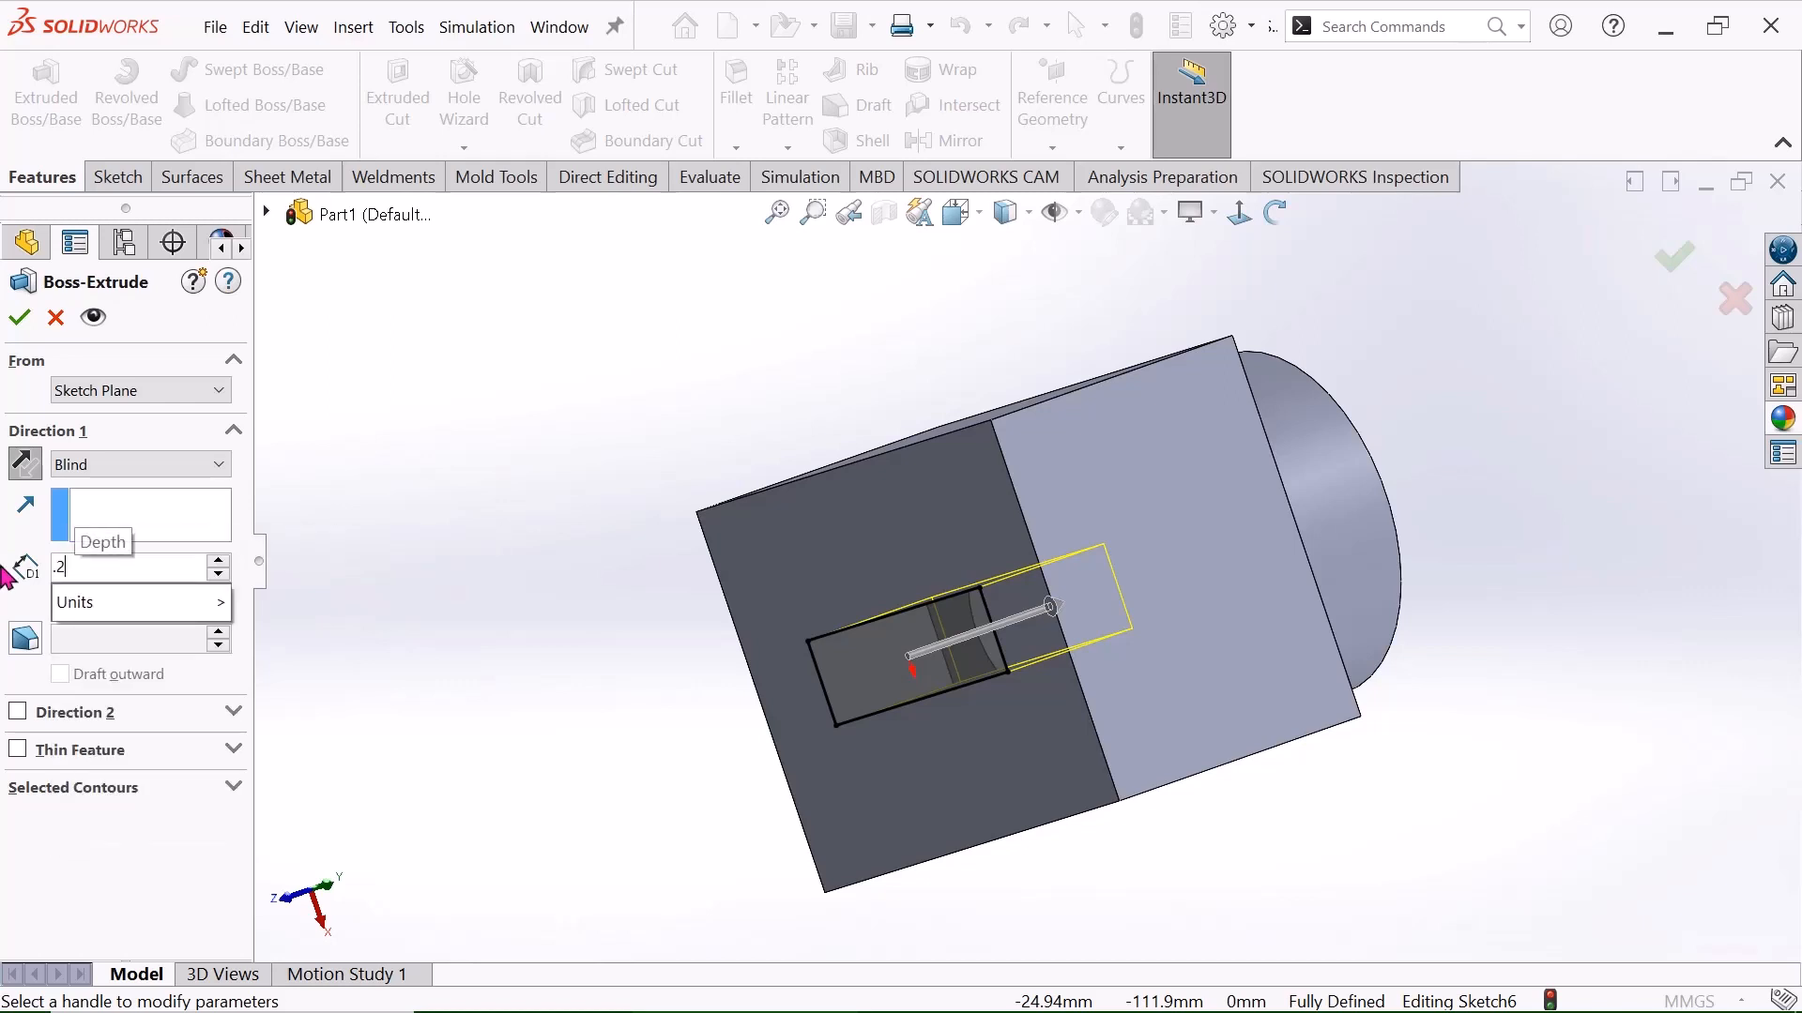
pyautogui.press('Return')
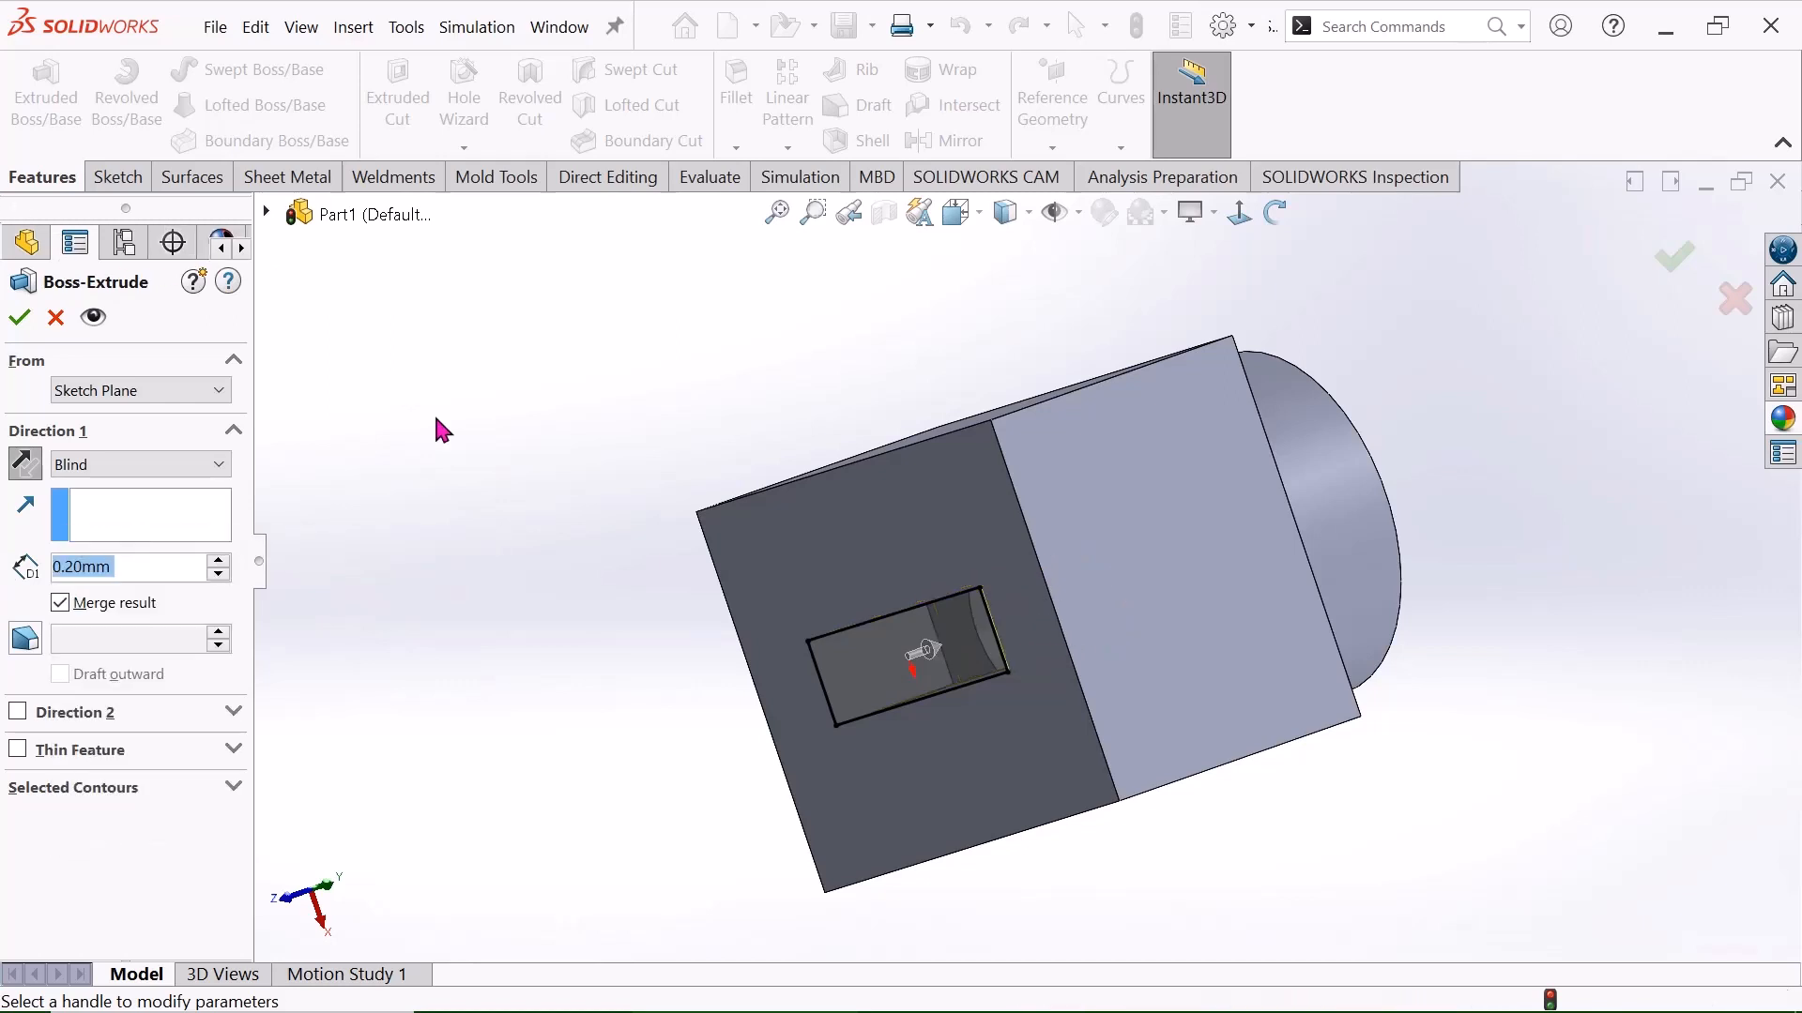
pyautogui.click(1275, 212)
pyautogui.moveTo(581, 535); pyautogui.dragTo(650, 365)
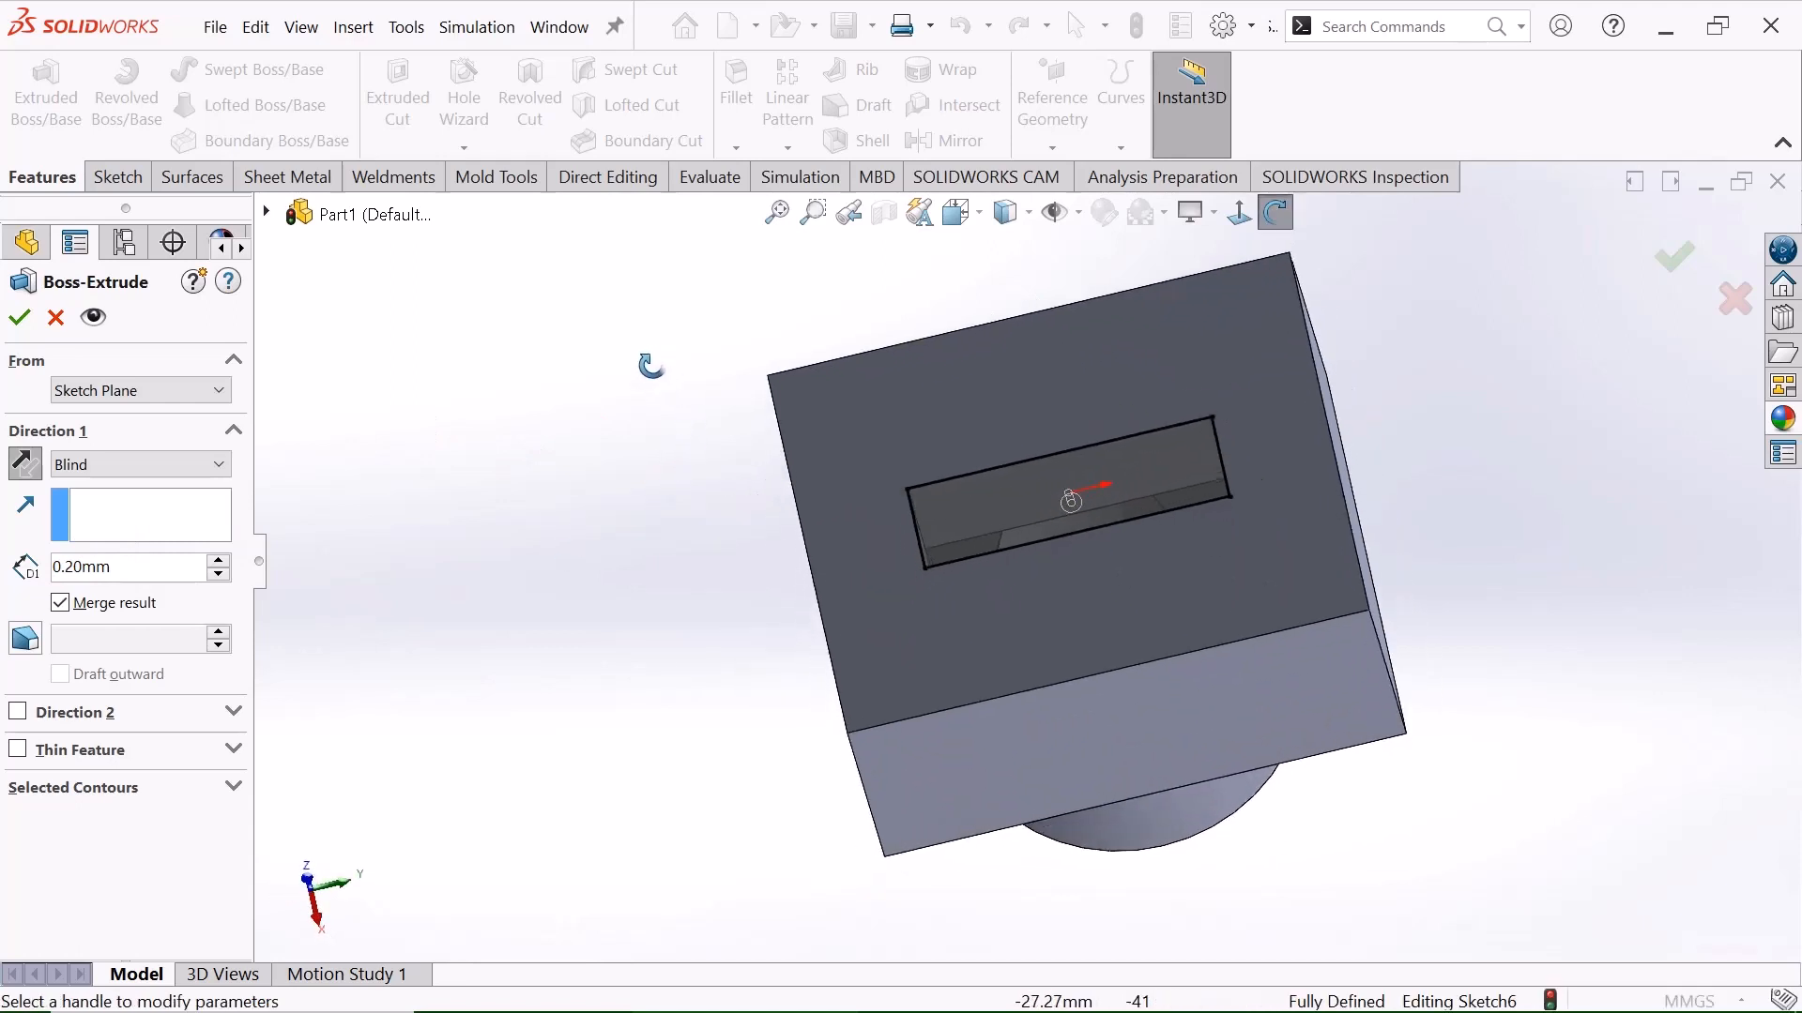
pyautogui.click(20, 319)
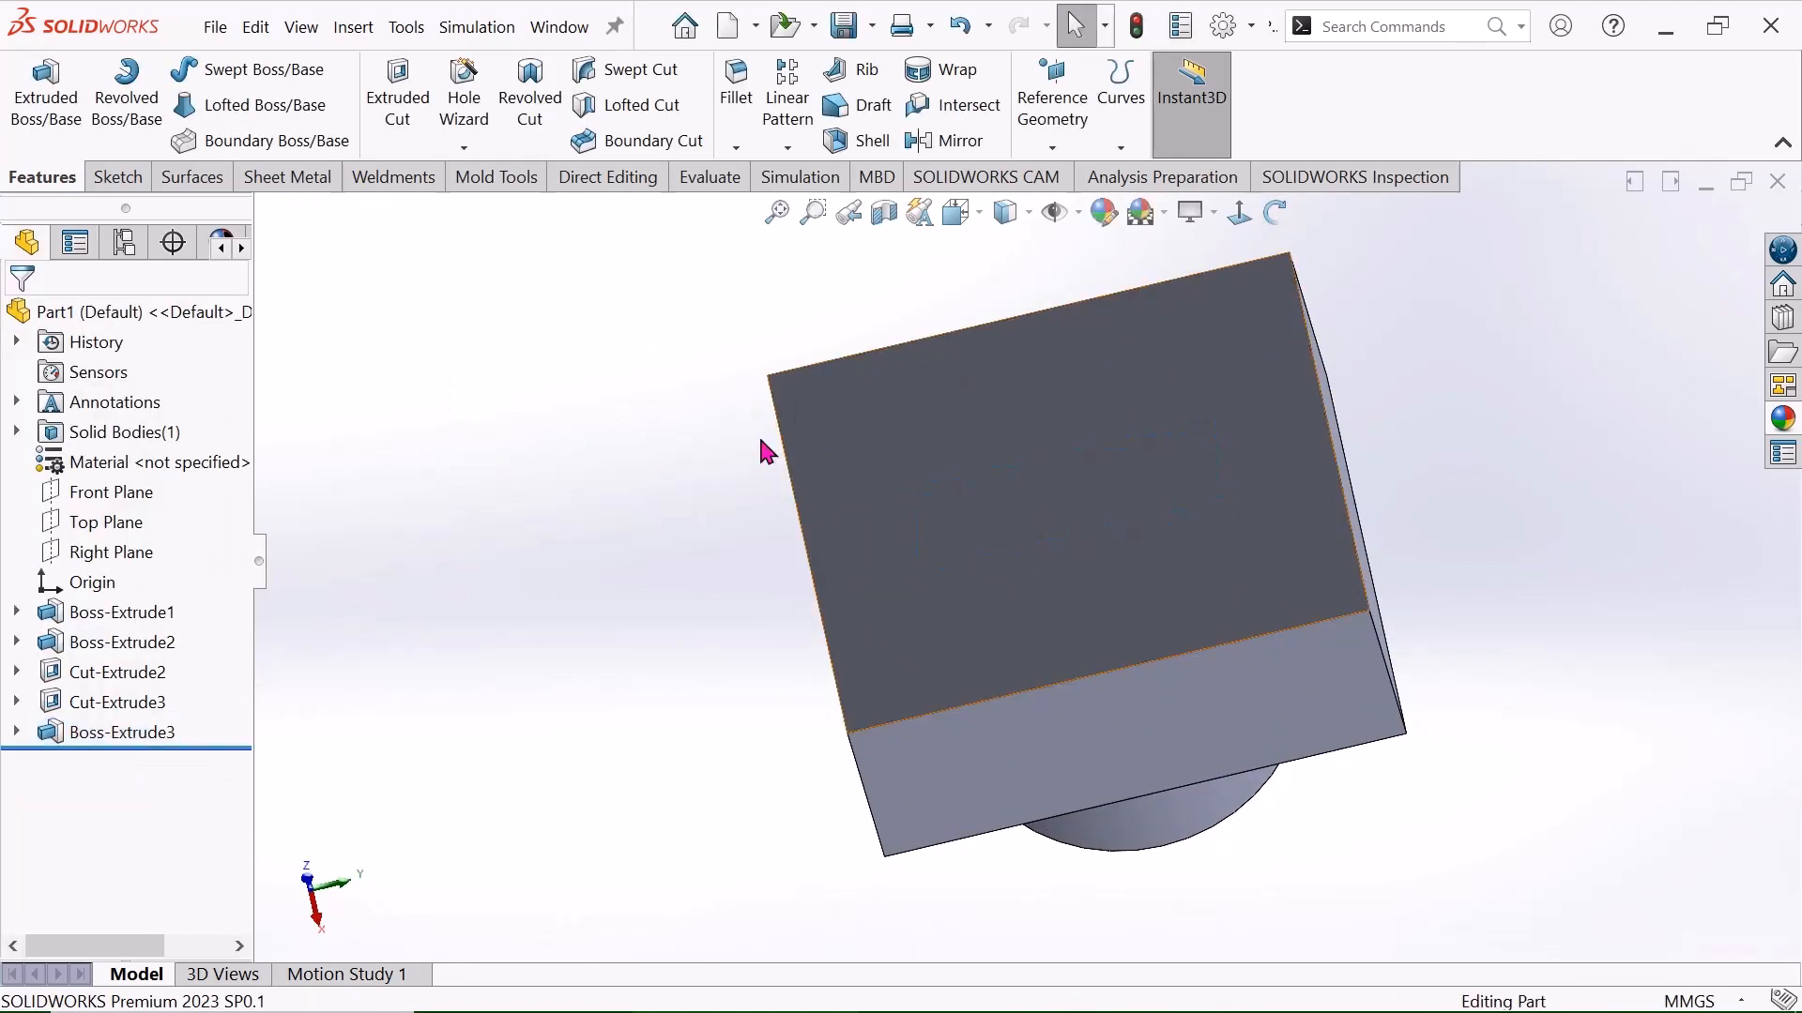
# Edit the thin slot plate's extrusion and turn off Merge result so it forms a separate body.
pyautogui.click(94, 733)
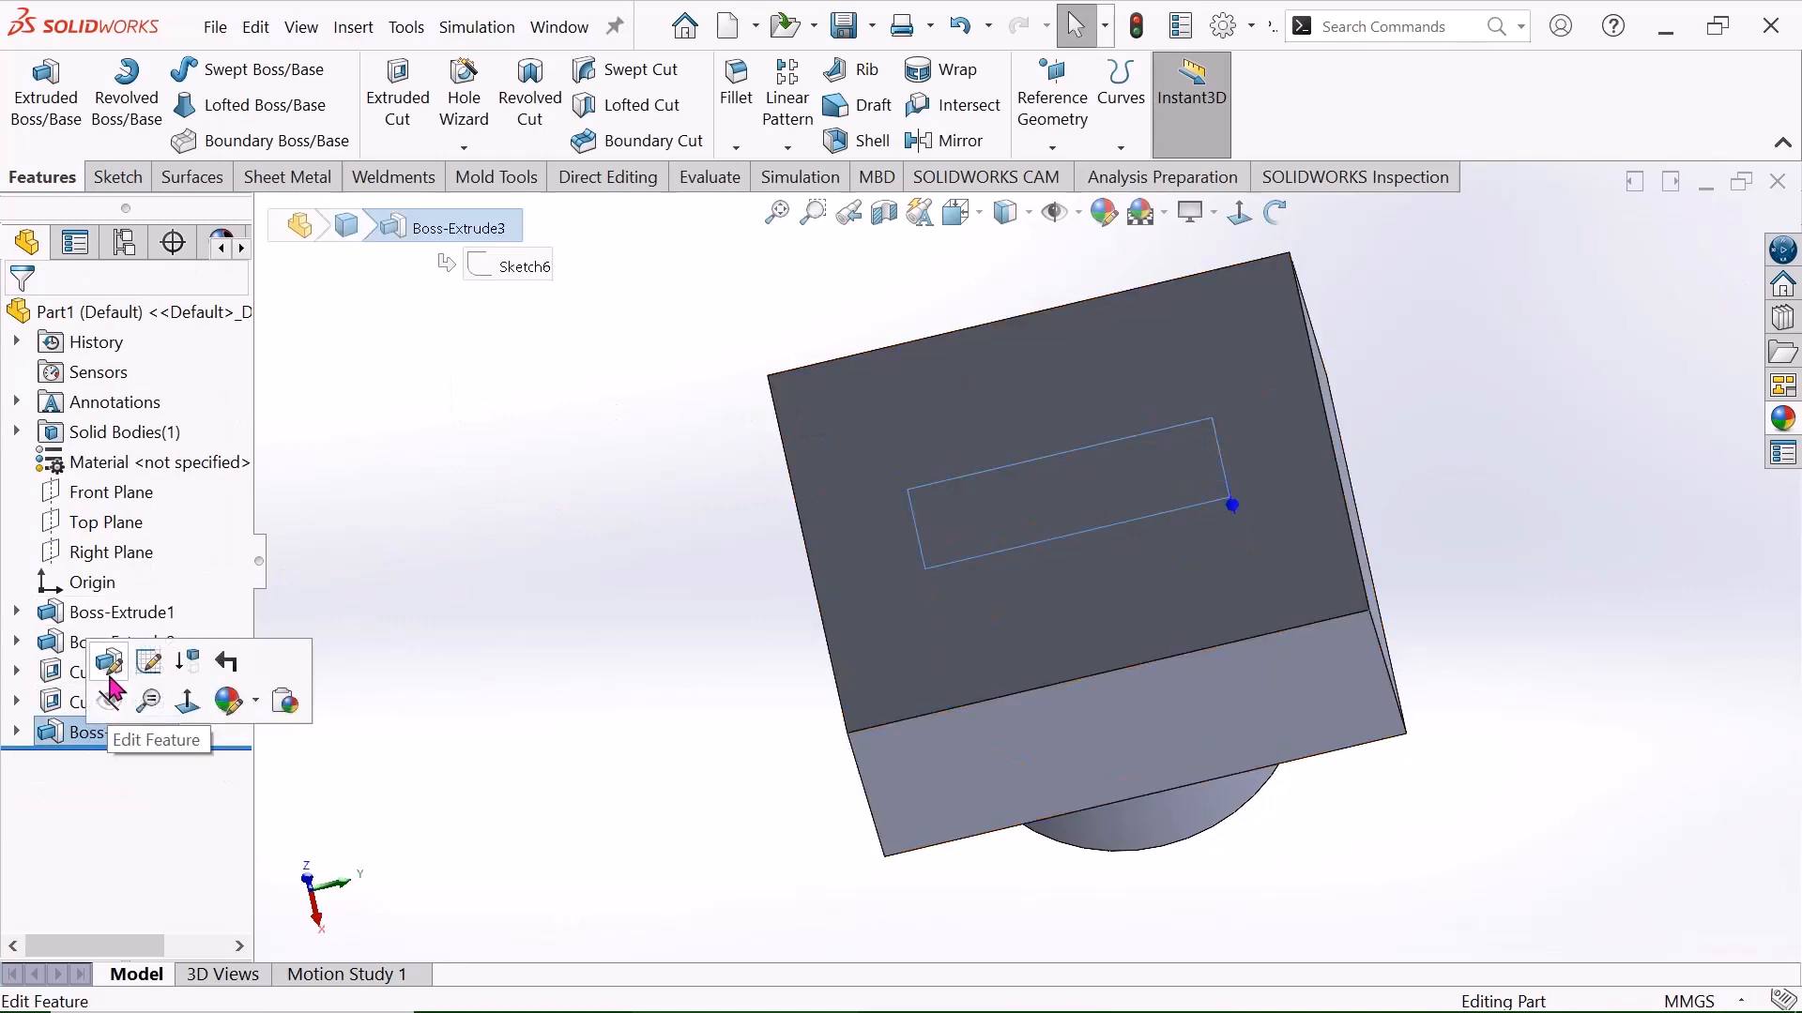
pyautogui.click(110, 688)
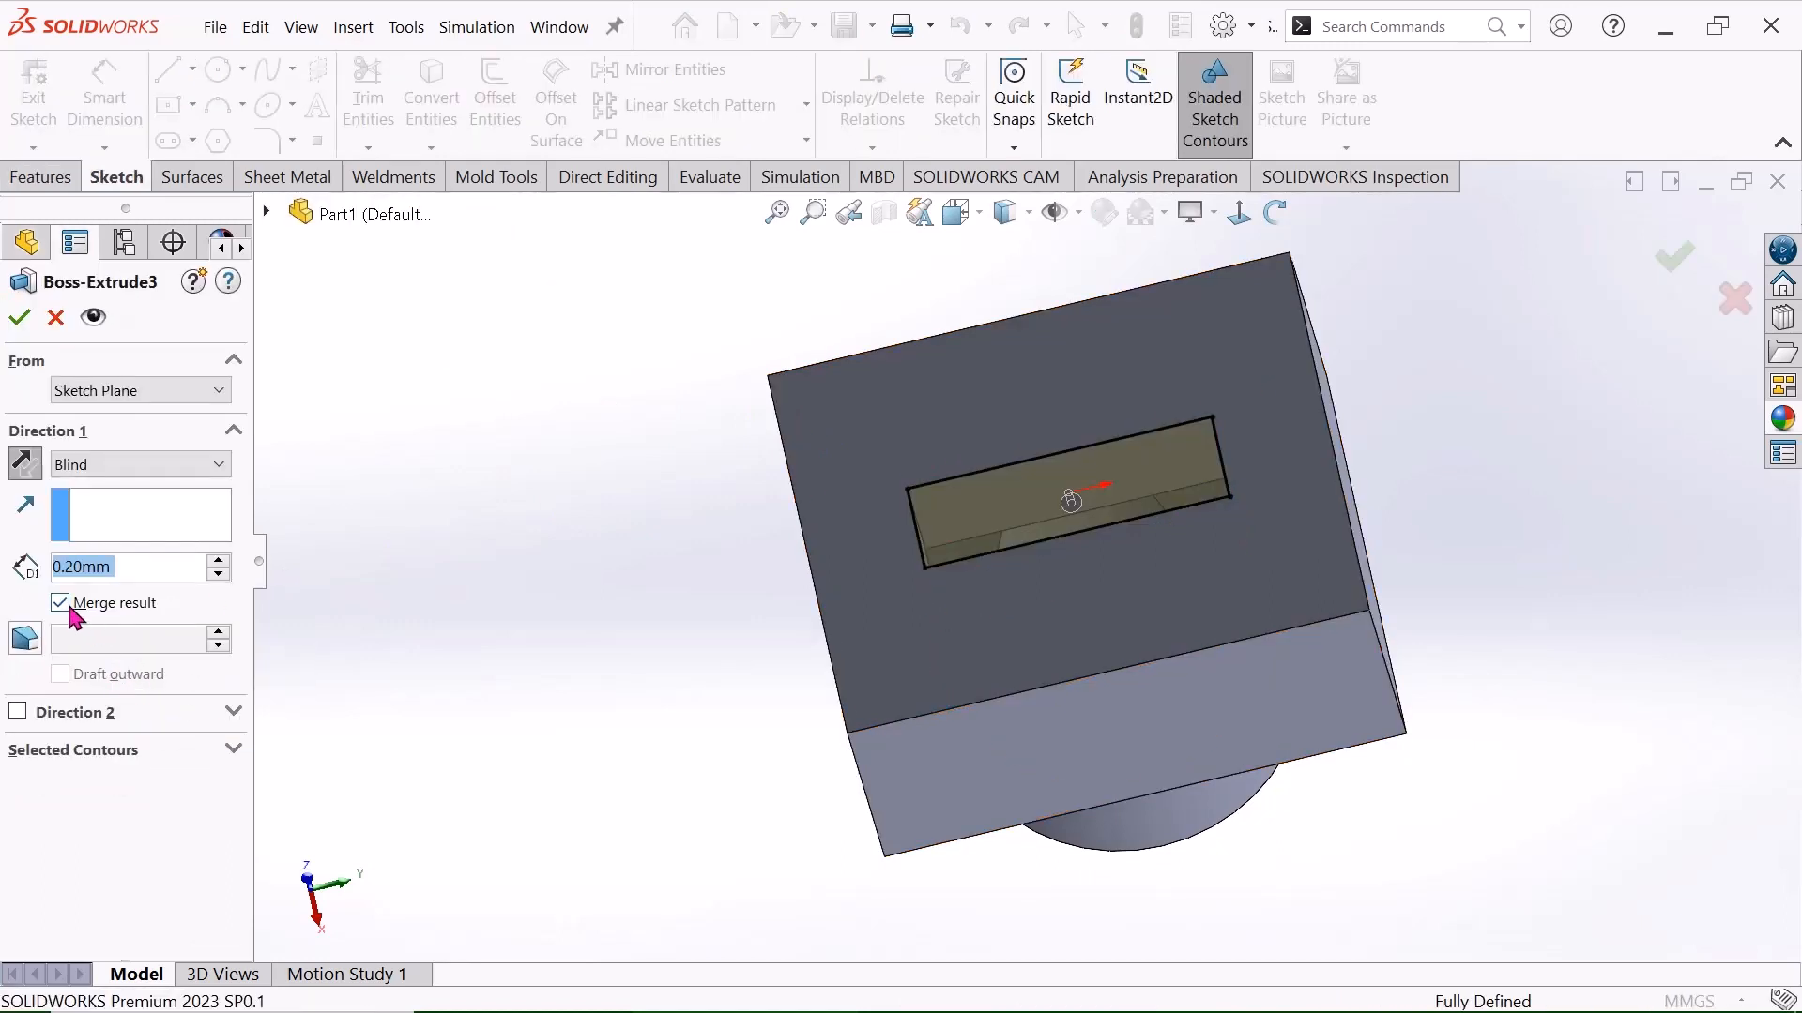
pyautogui.click(62, 603)
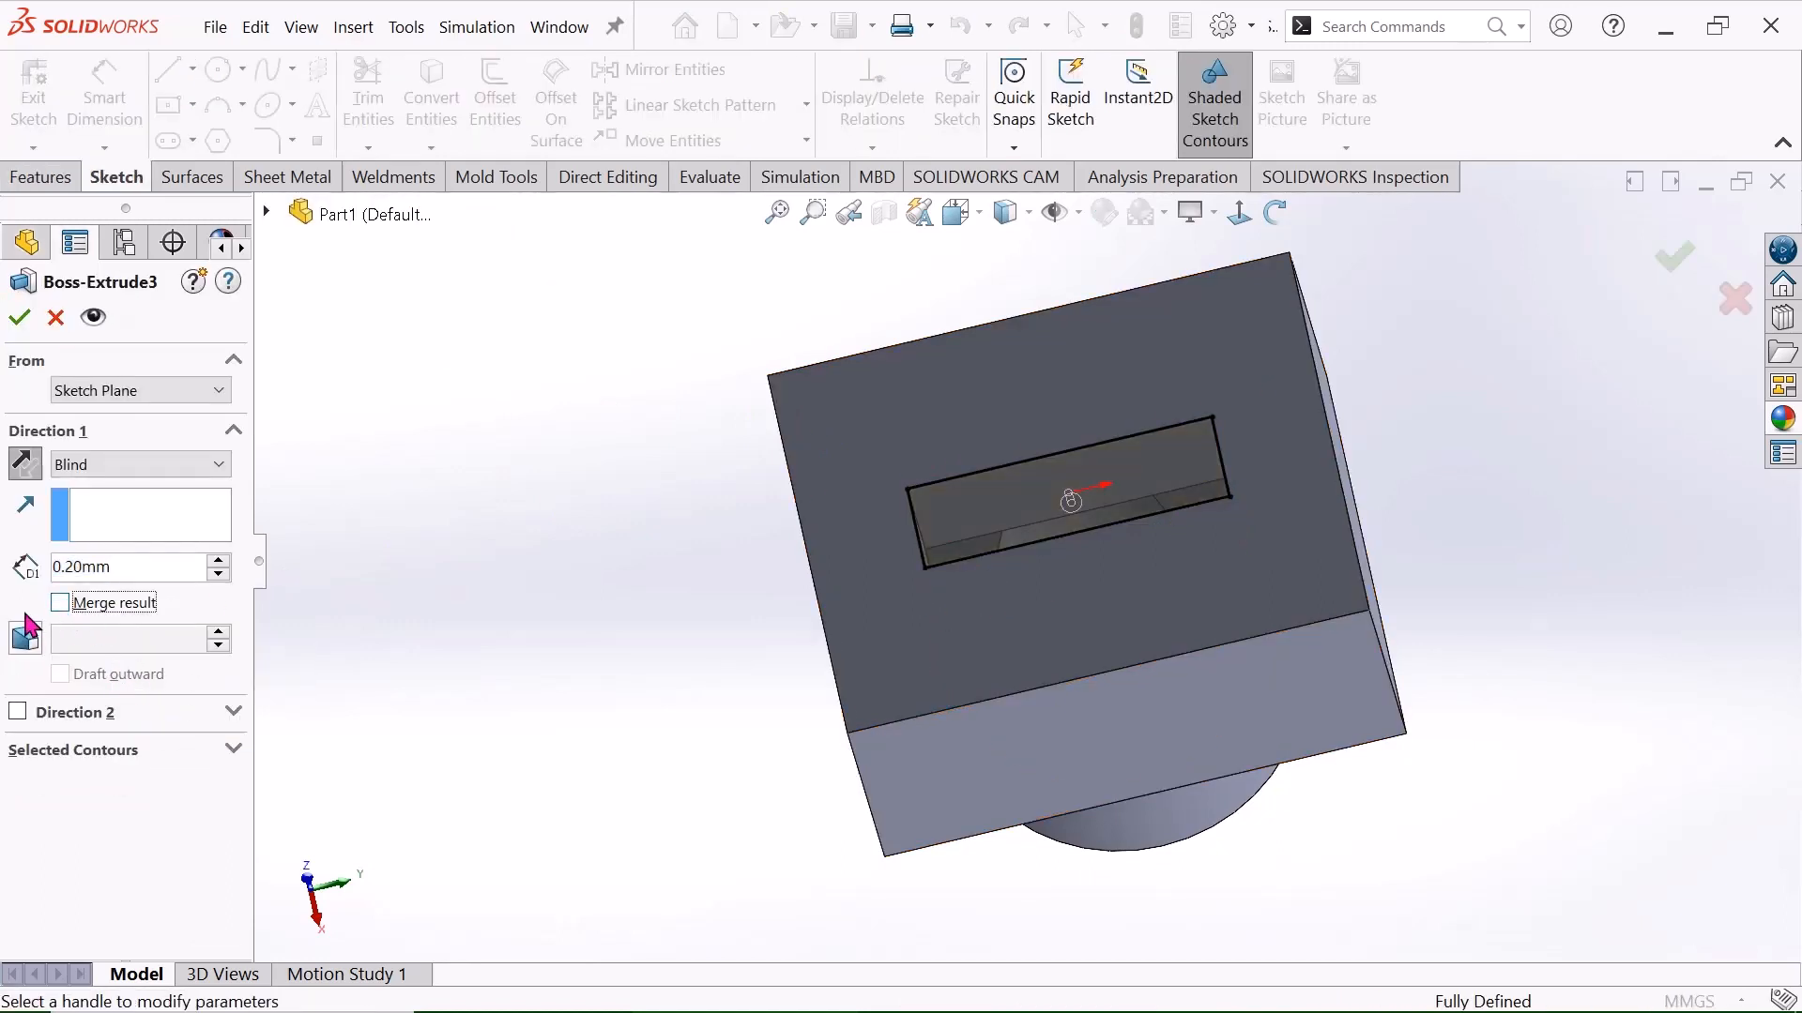
pyautogui.click(18, 318)
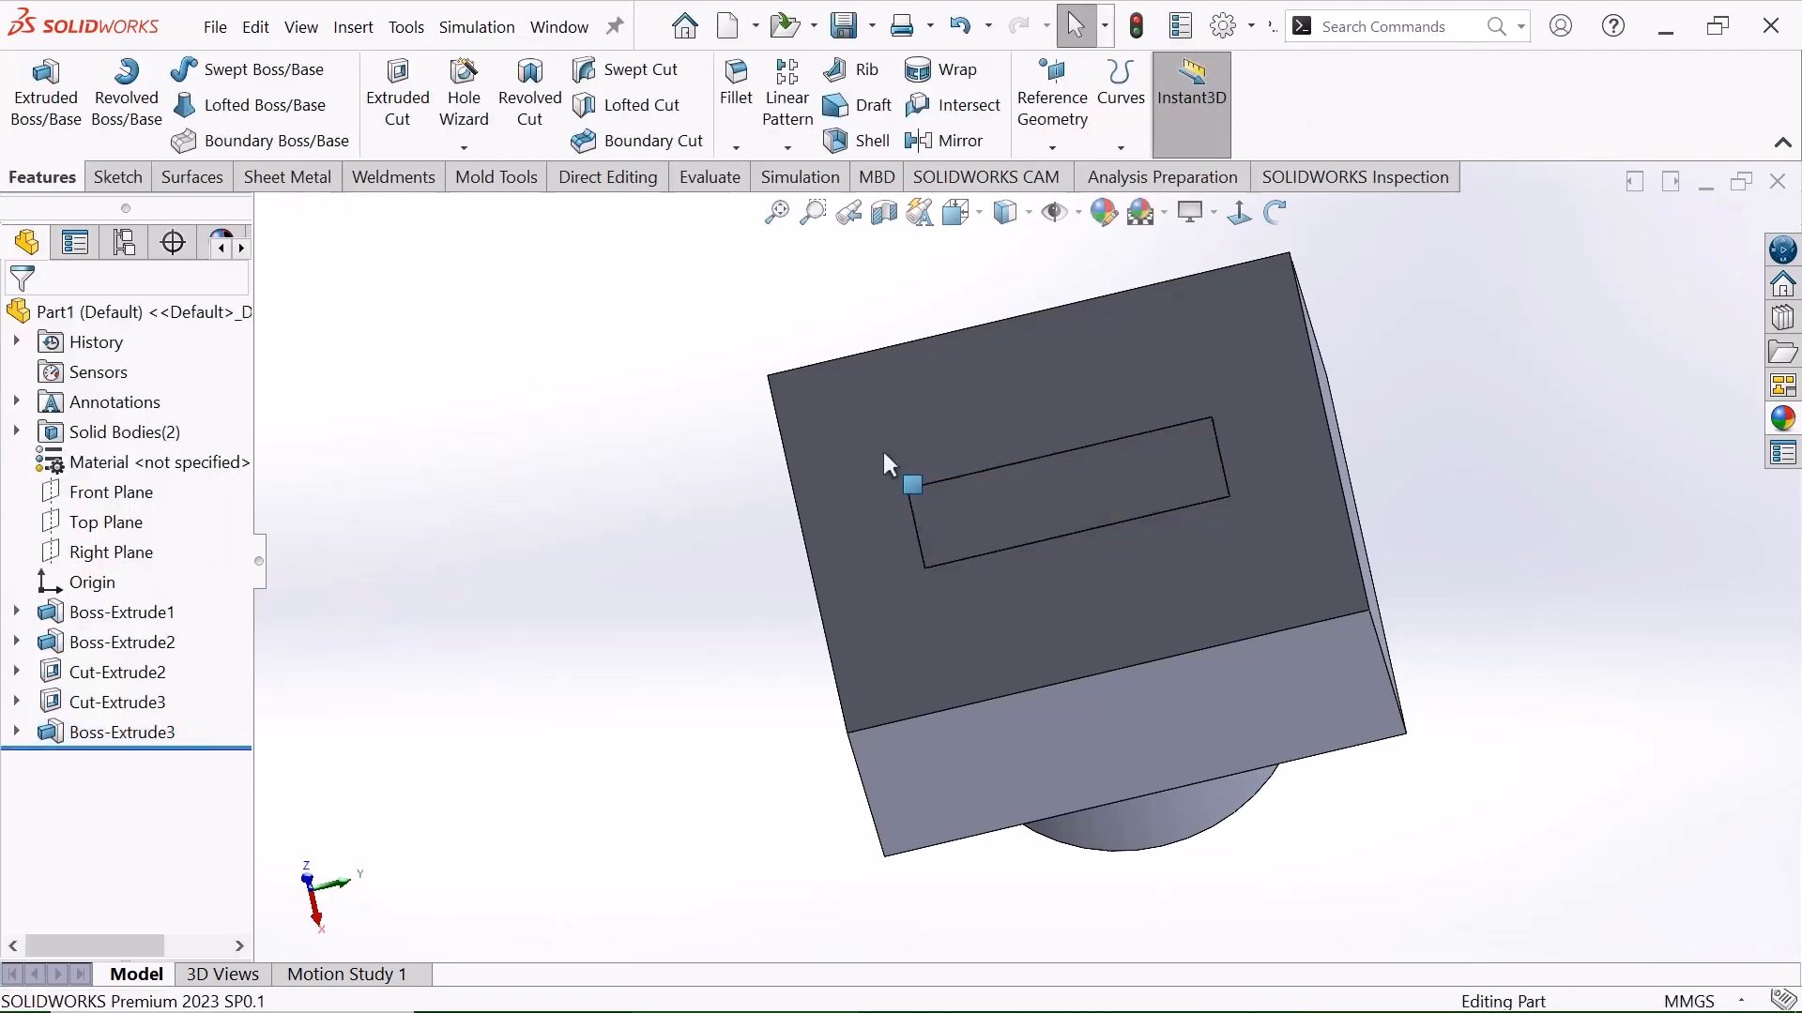
# Start a sketch on the thin slot plate's face and draw a circle about 5.7 mm in diameter near its upper-left corner.
pyautogui.click(1028, 498)
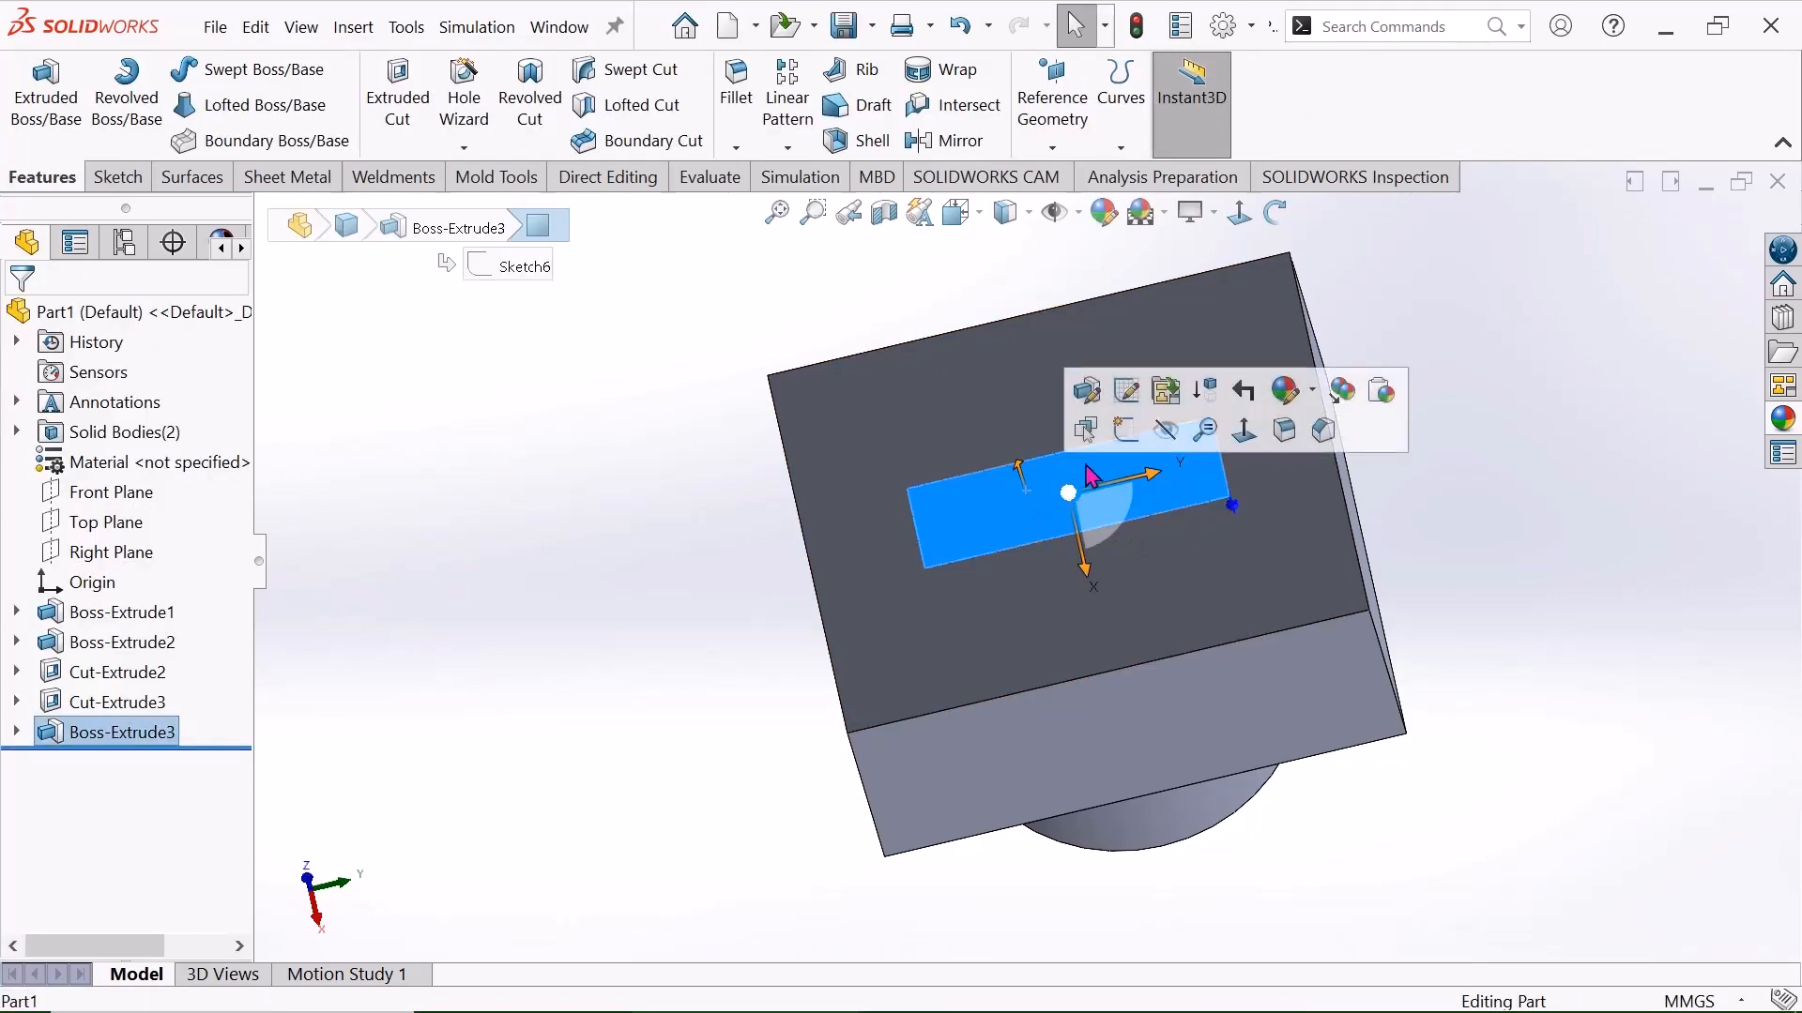
pyautogui.click(1126, 432)
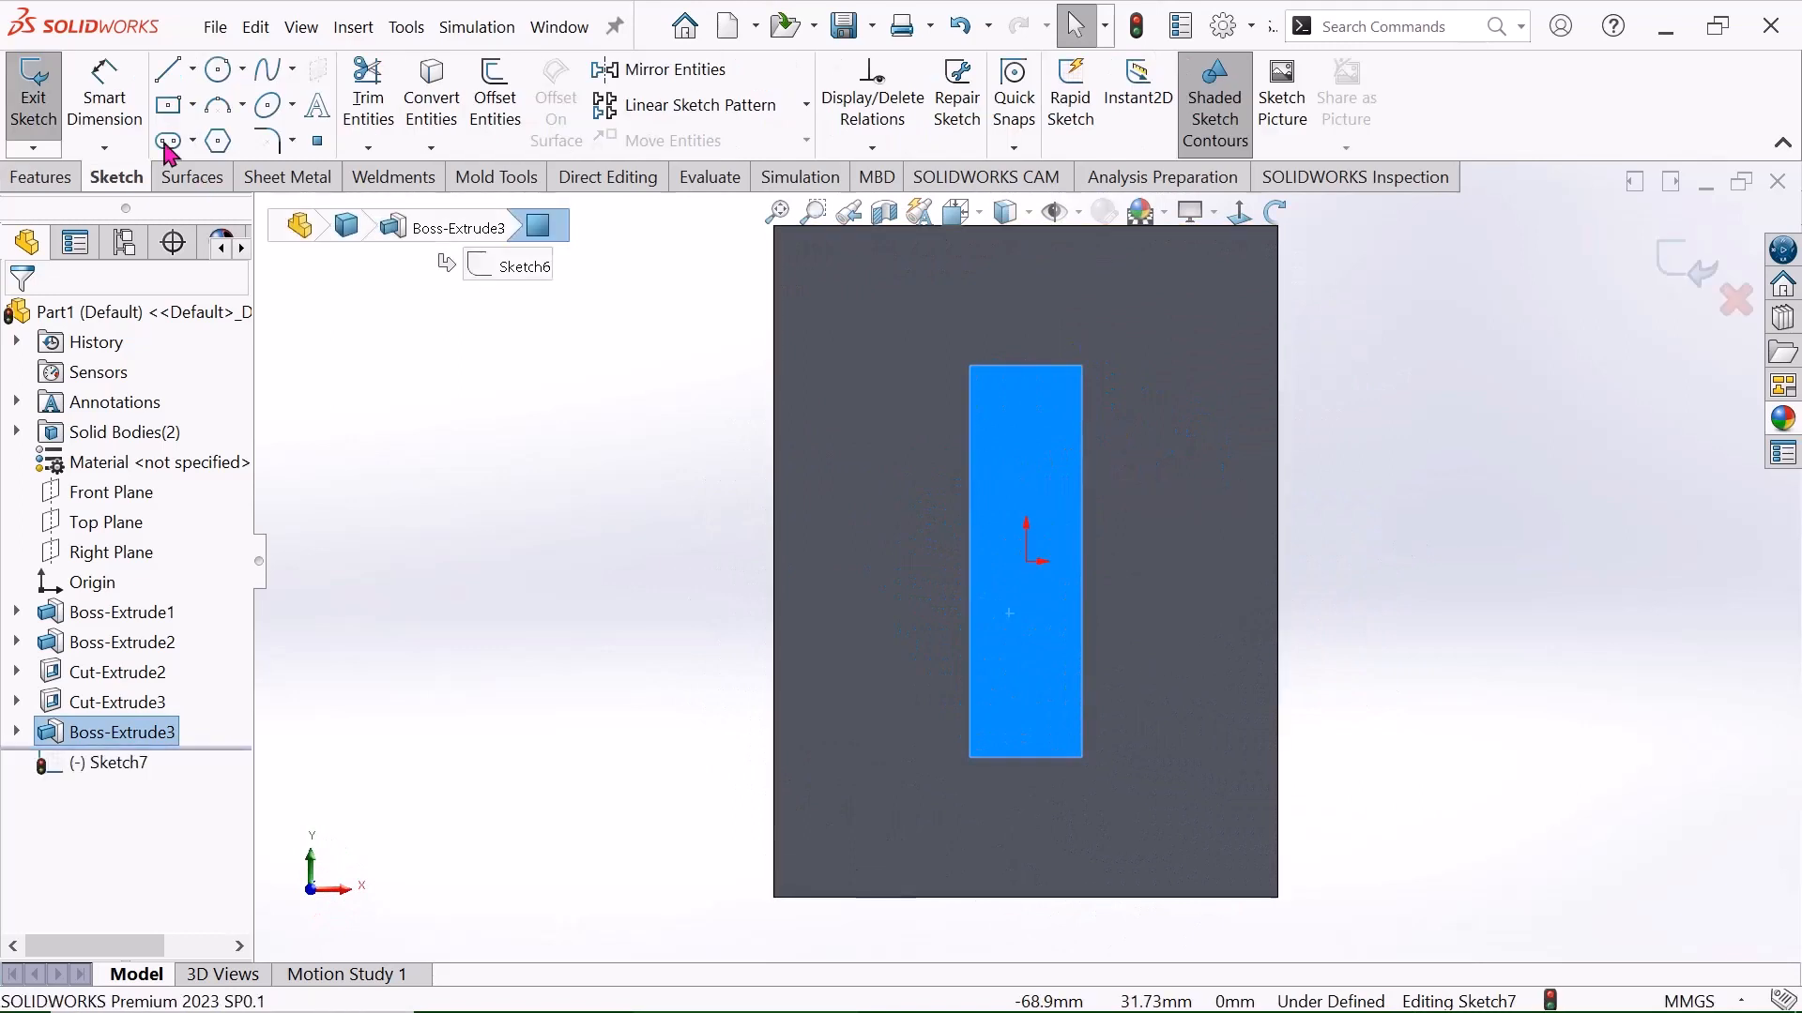
pyautogui.click(235, 73)
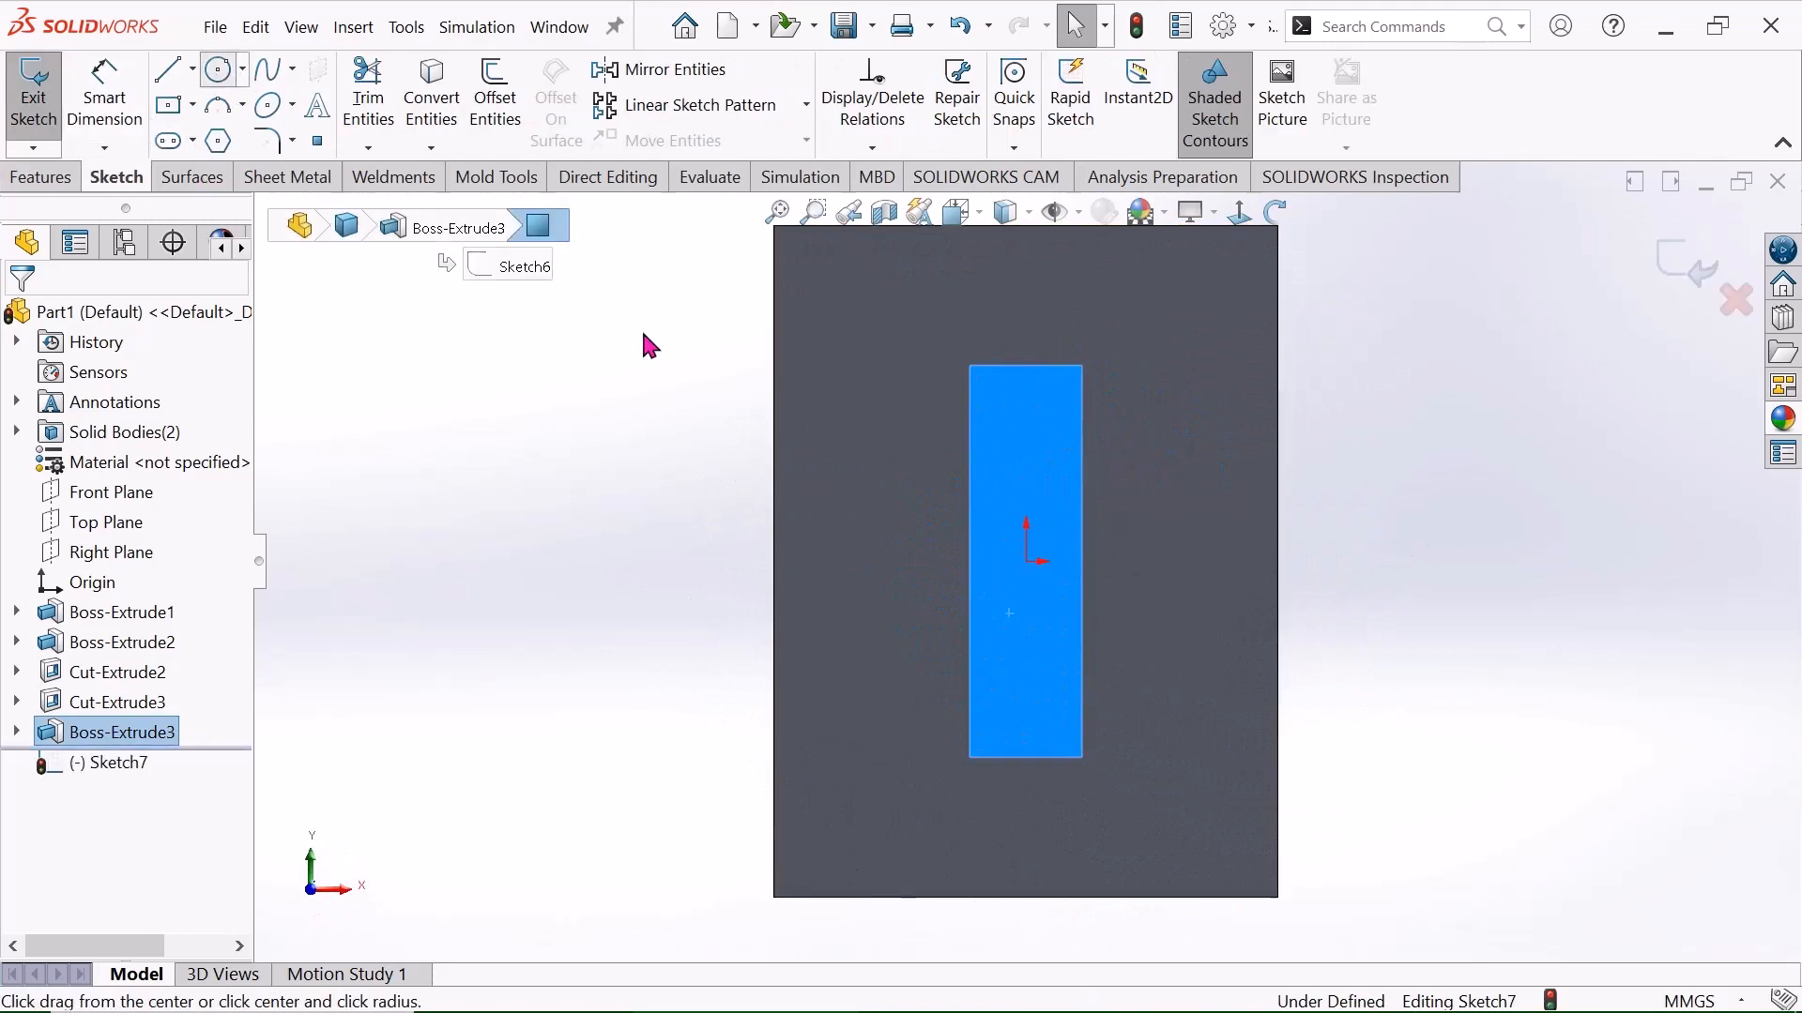
pyautogui.click(994, 390)
pyautogui.click(1025, 393)
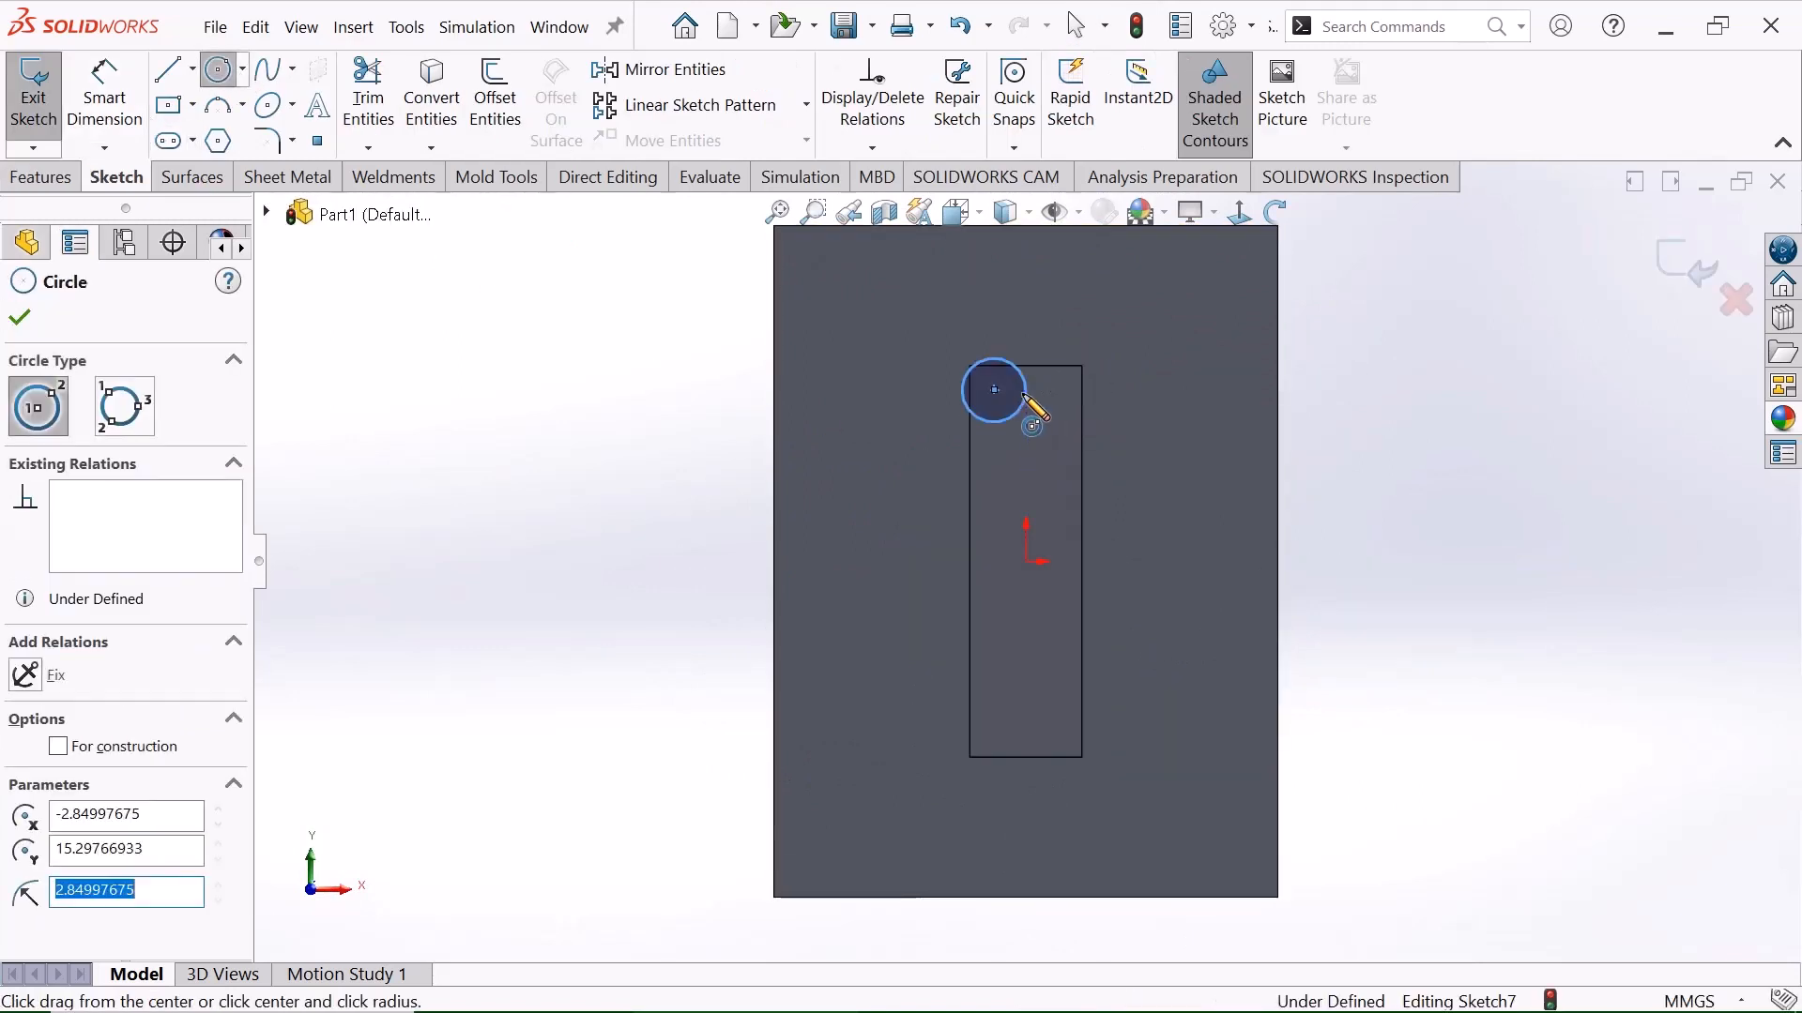
pyautogui.rightClick(1030, 406)
pyautogui.click(1088, 419)
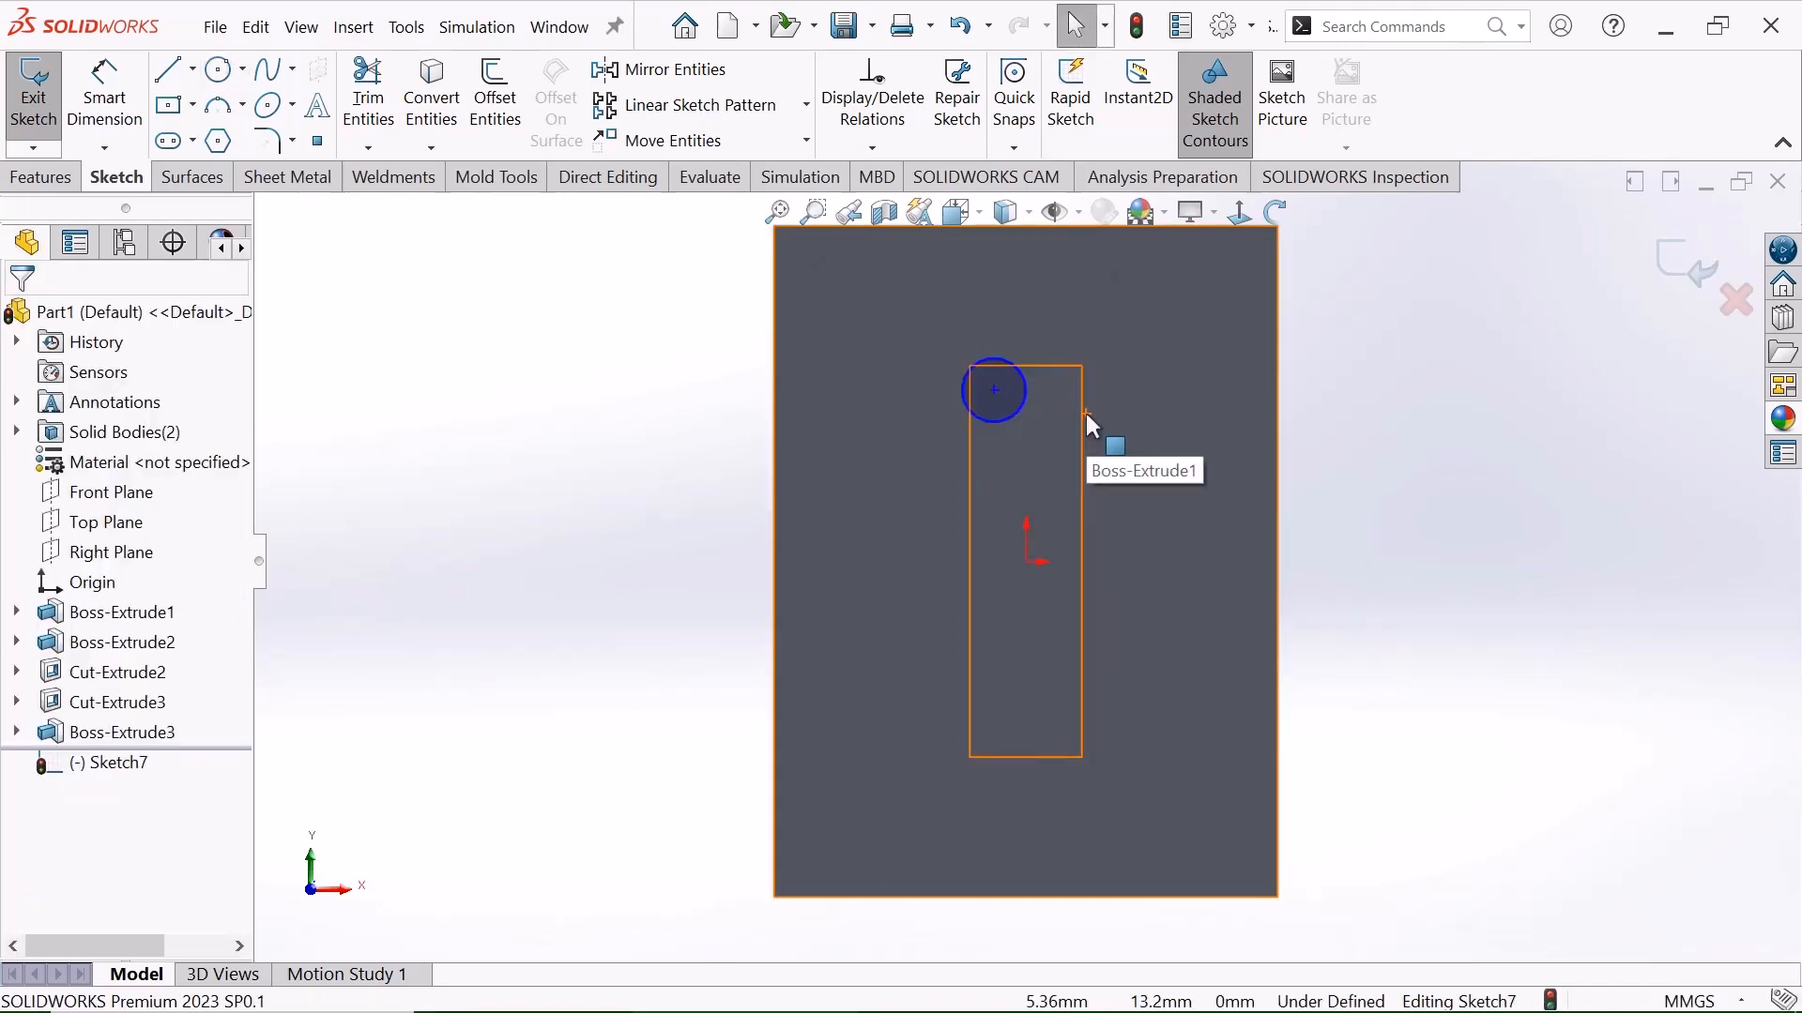
# Dimension the circle's diameter and set it to 1 mm.
pyautogui.scroll(1, 1136, 428)
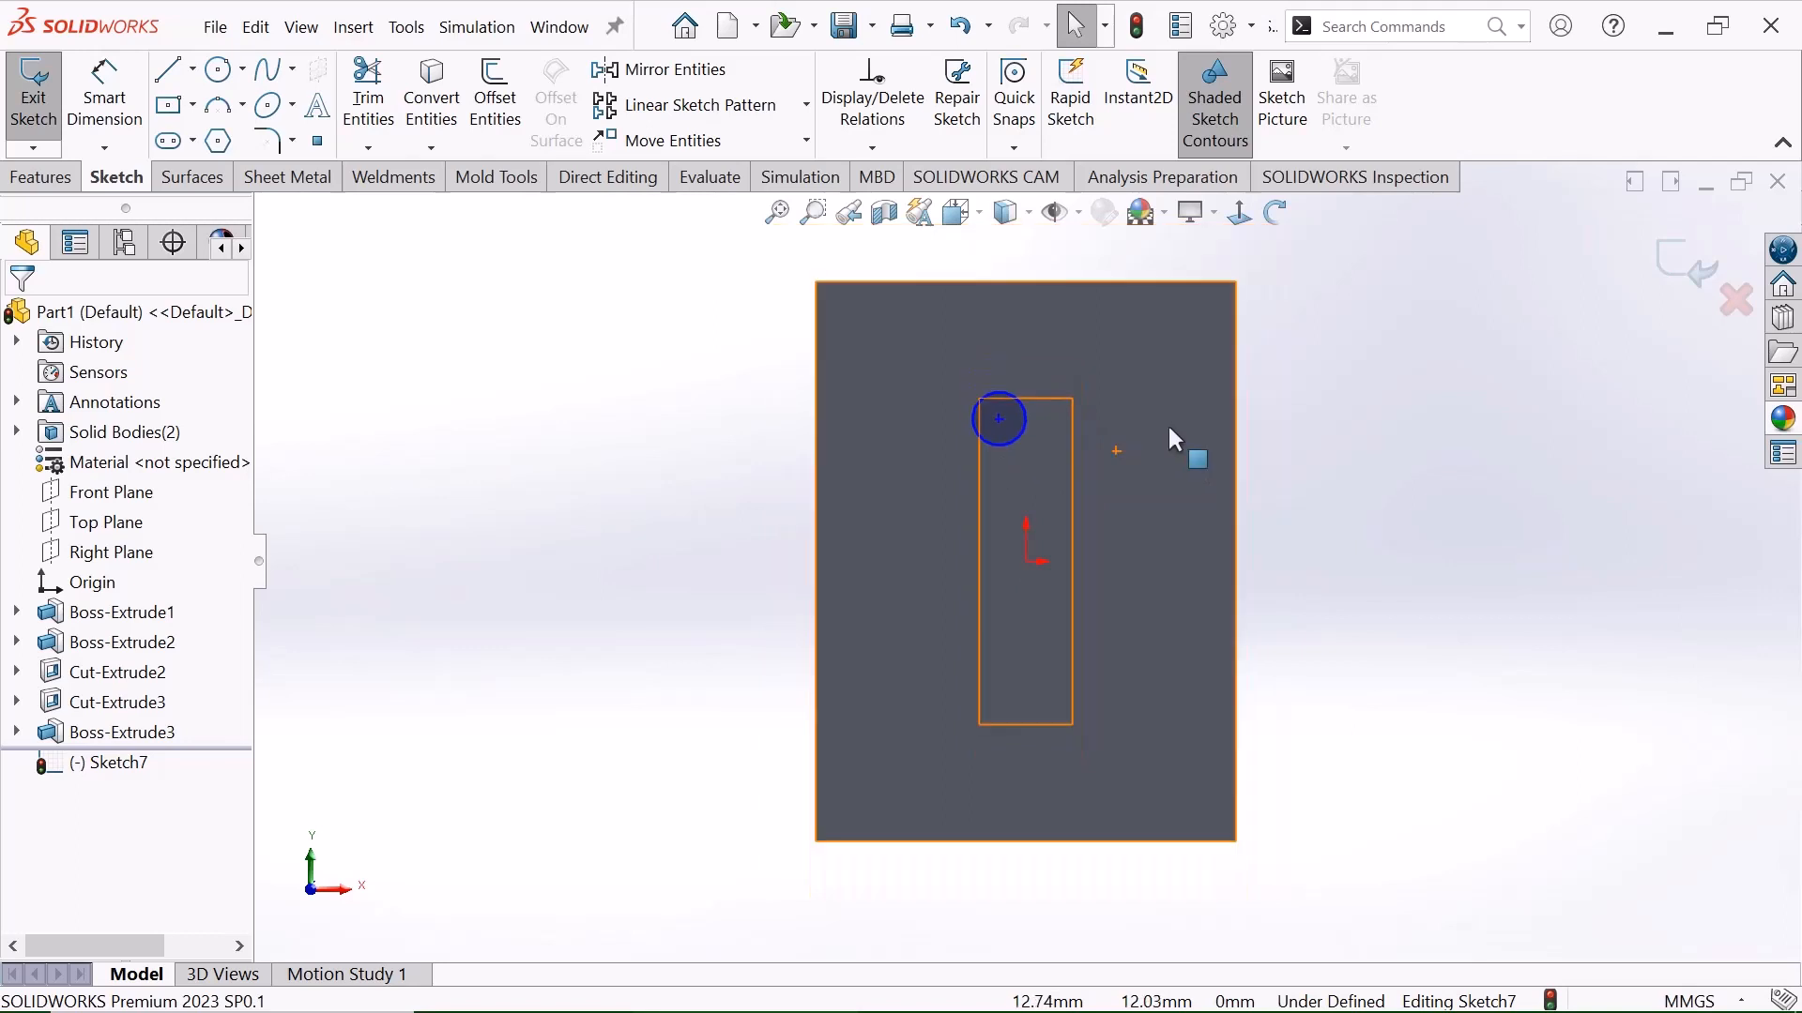
pyautogui.scroll(-3, 958, 390)
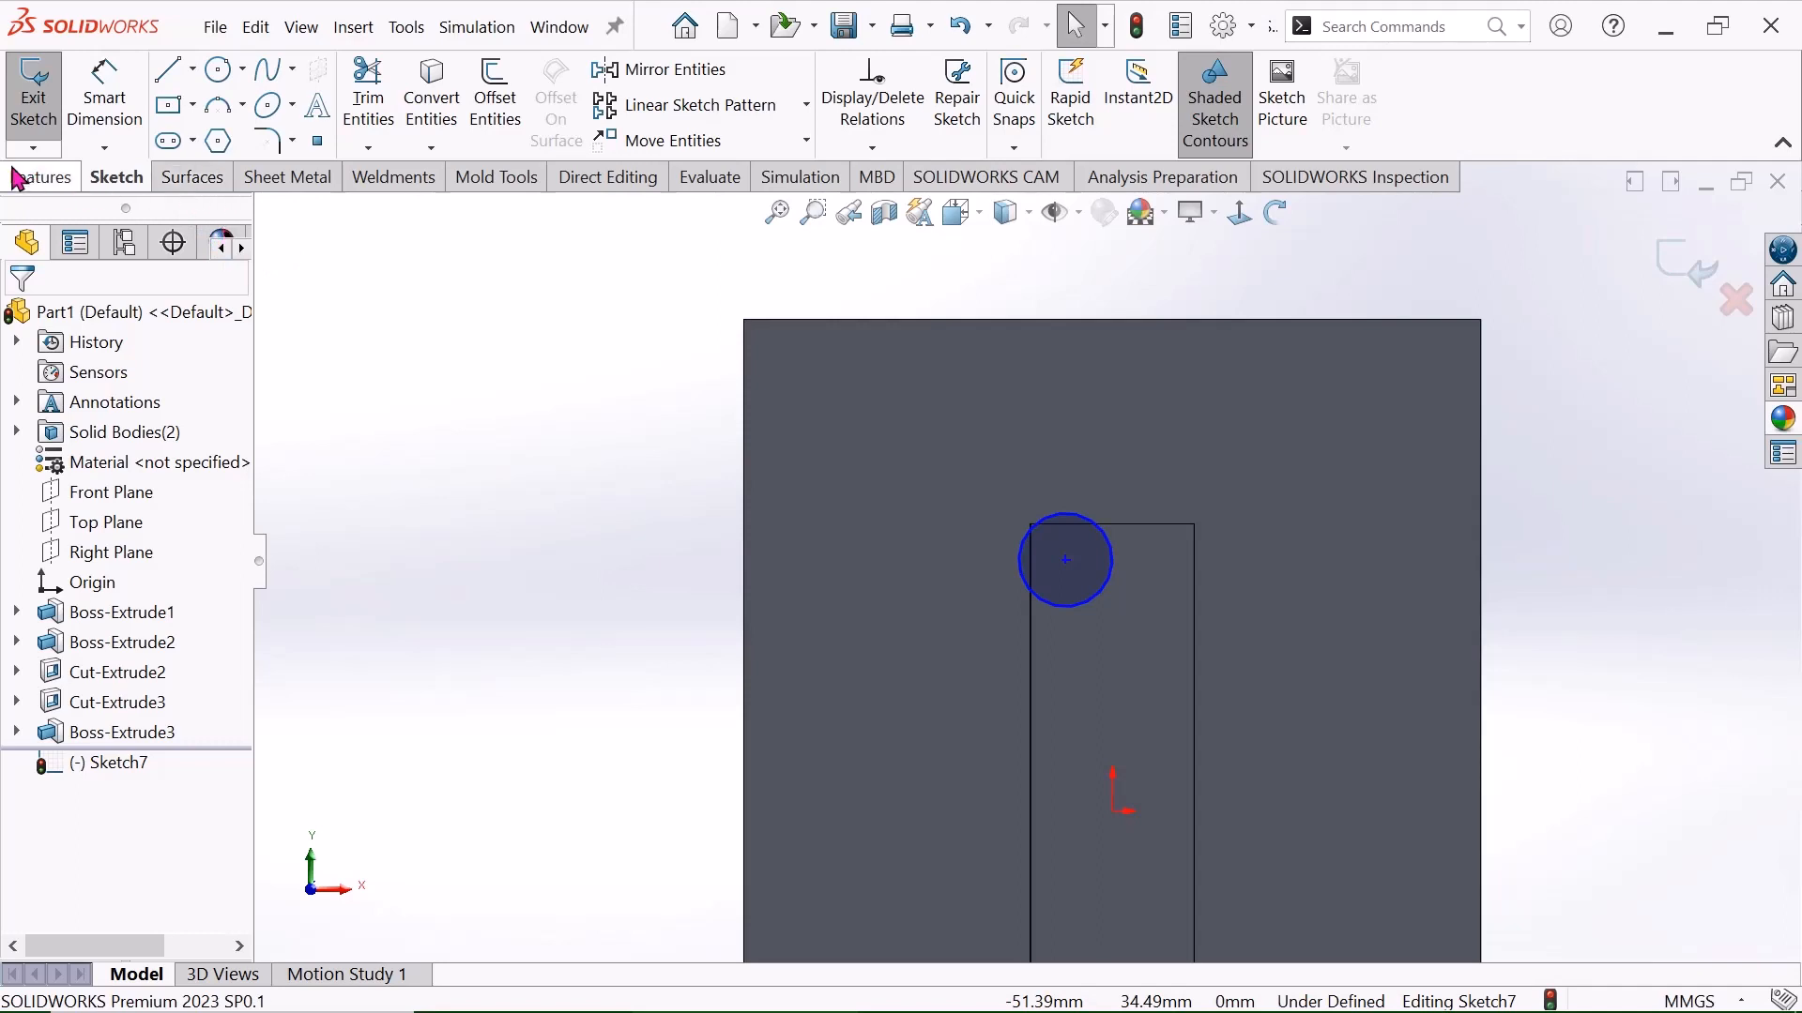
pyautogui.click(122, 103)
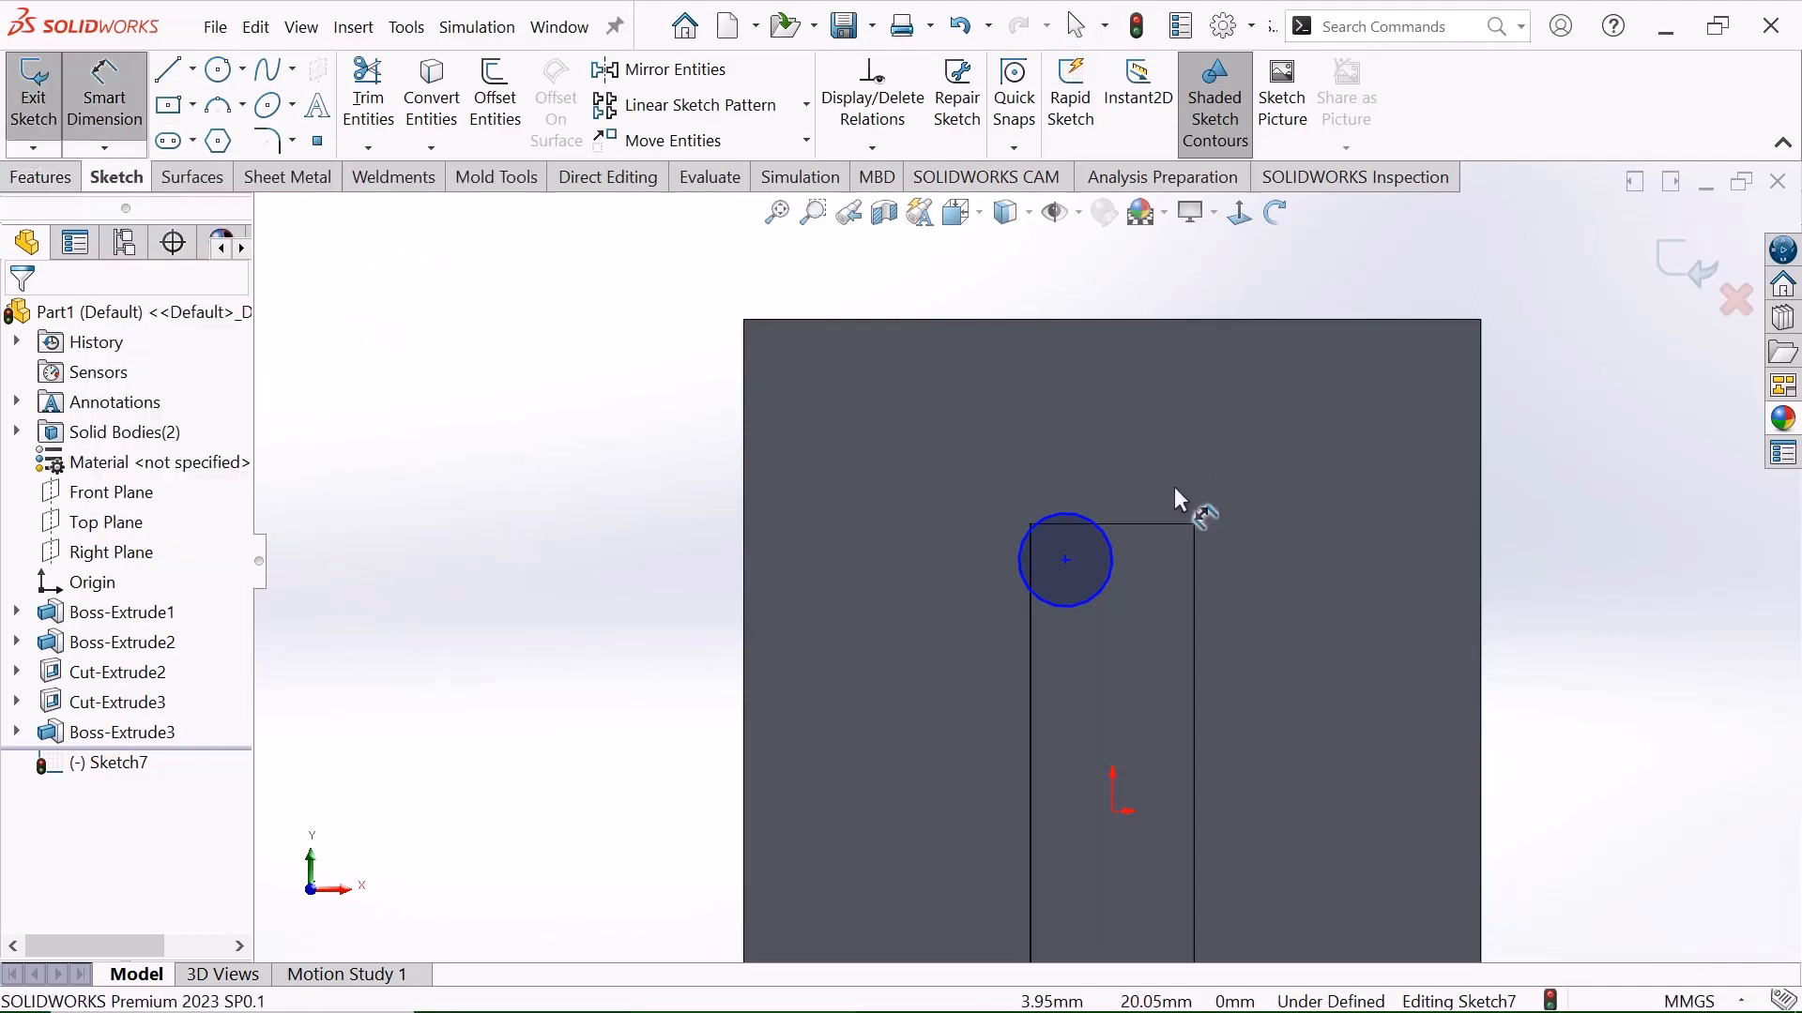
pyautogui.click(1085, 518)
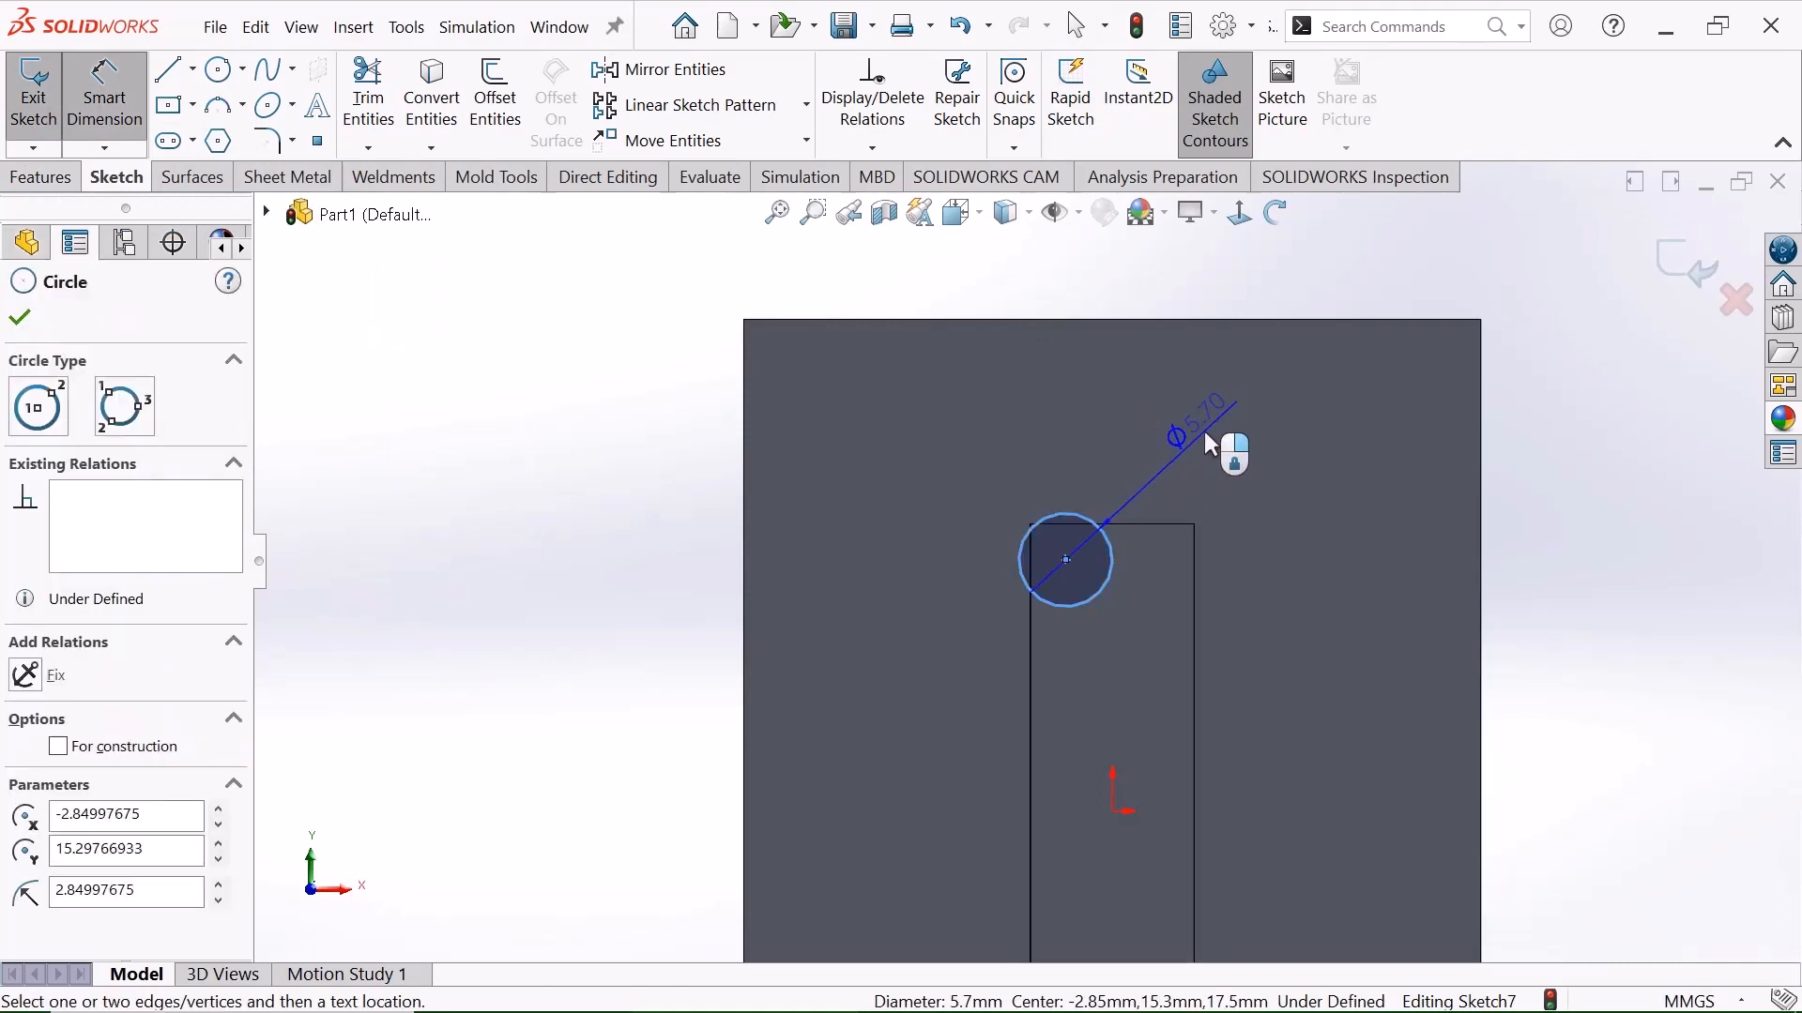
pyautogui.click(1205, 433)
pyautogui.press('BackSpace')
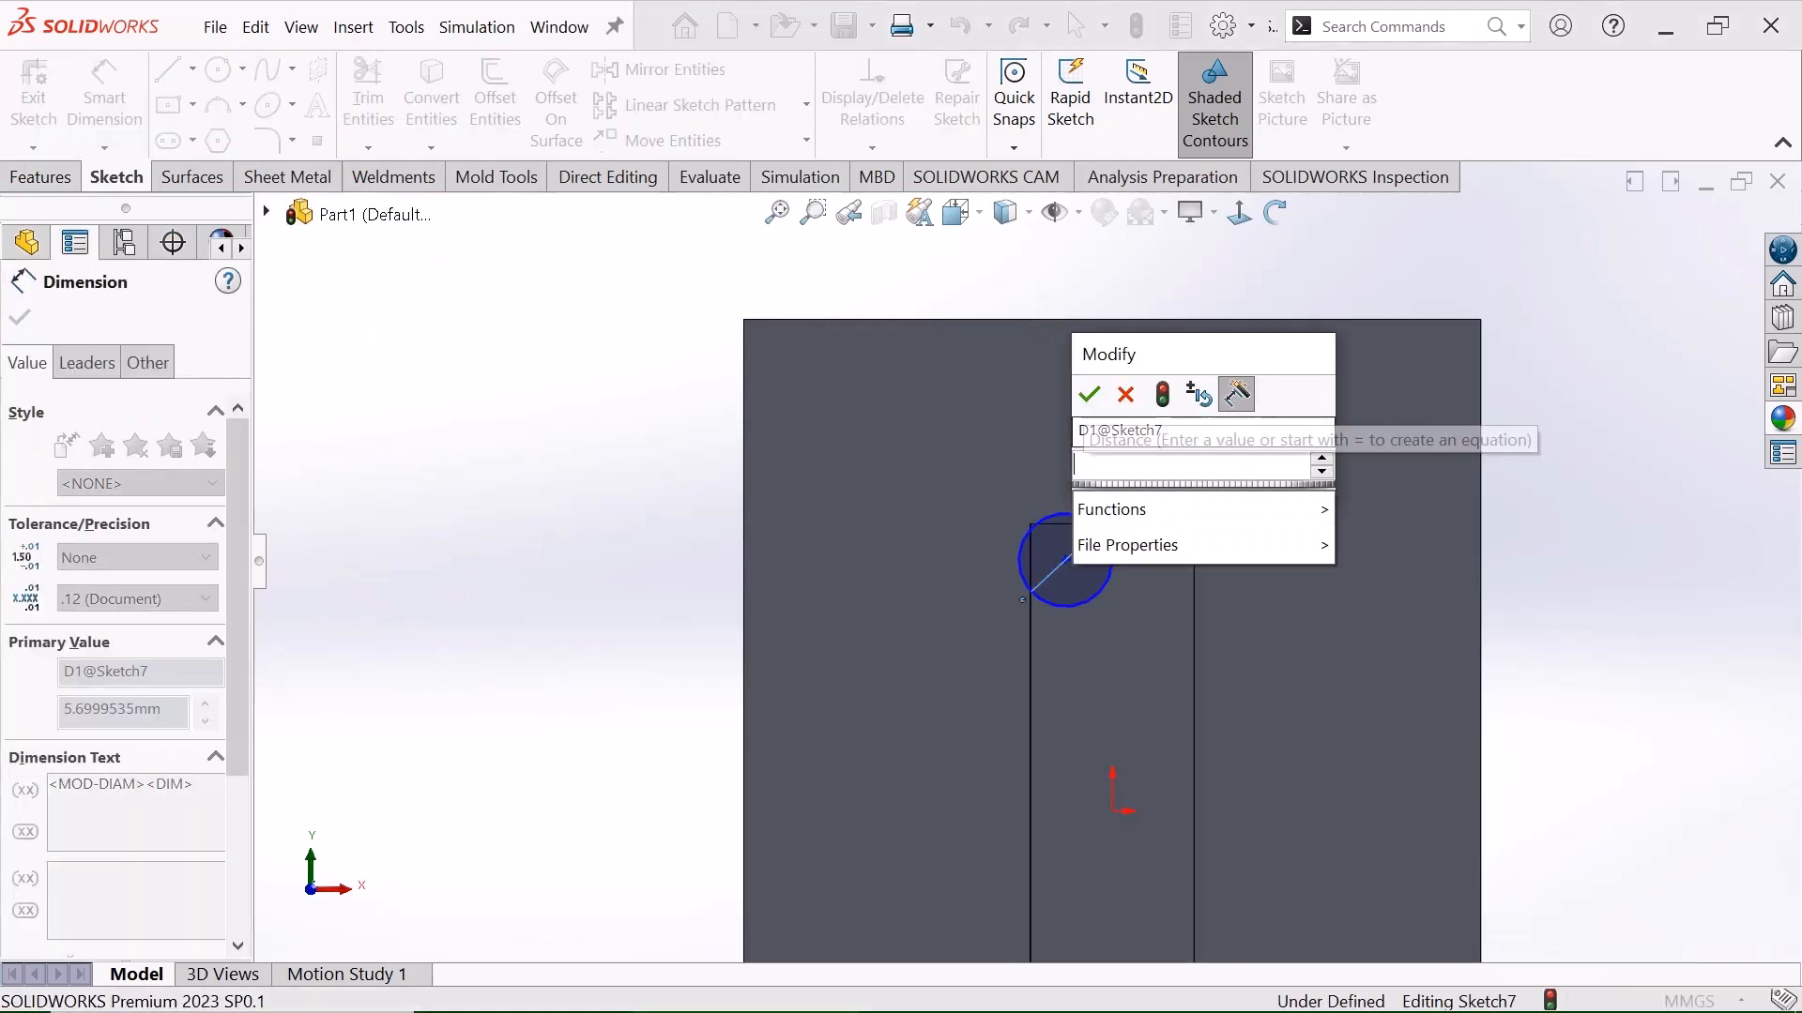
pyautogui.write('5')
pyautogui.press('Return')
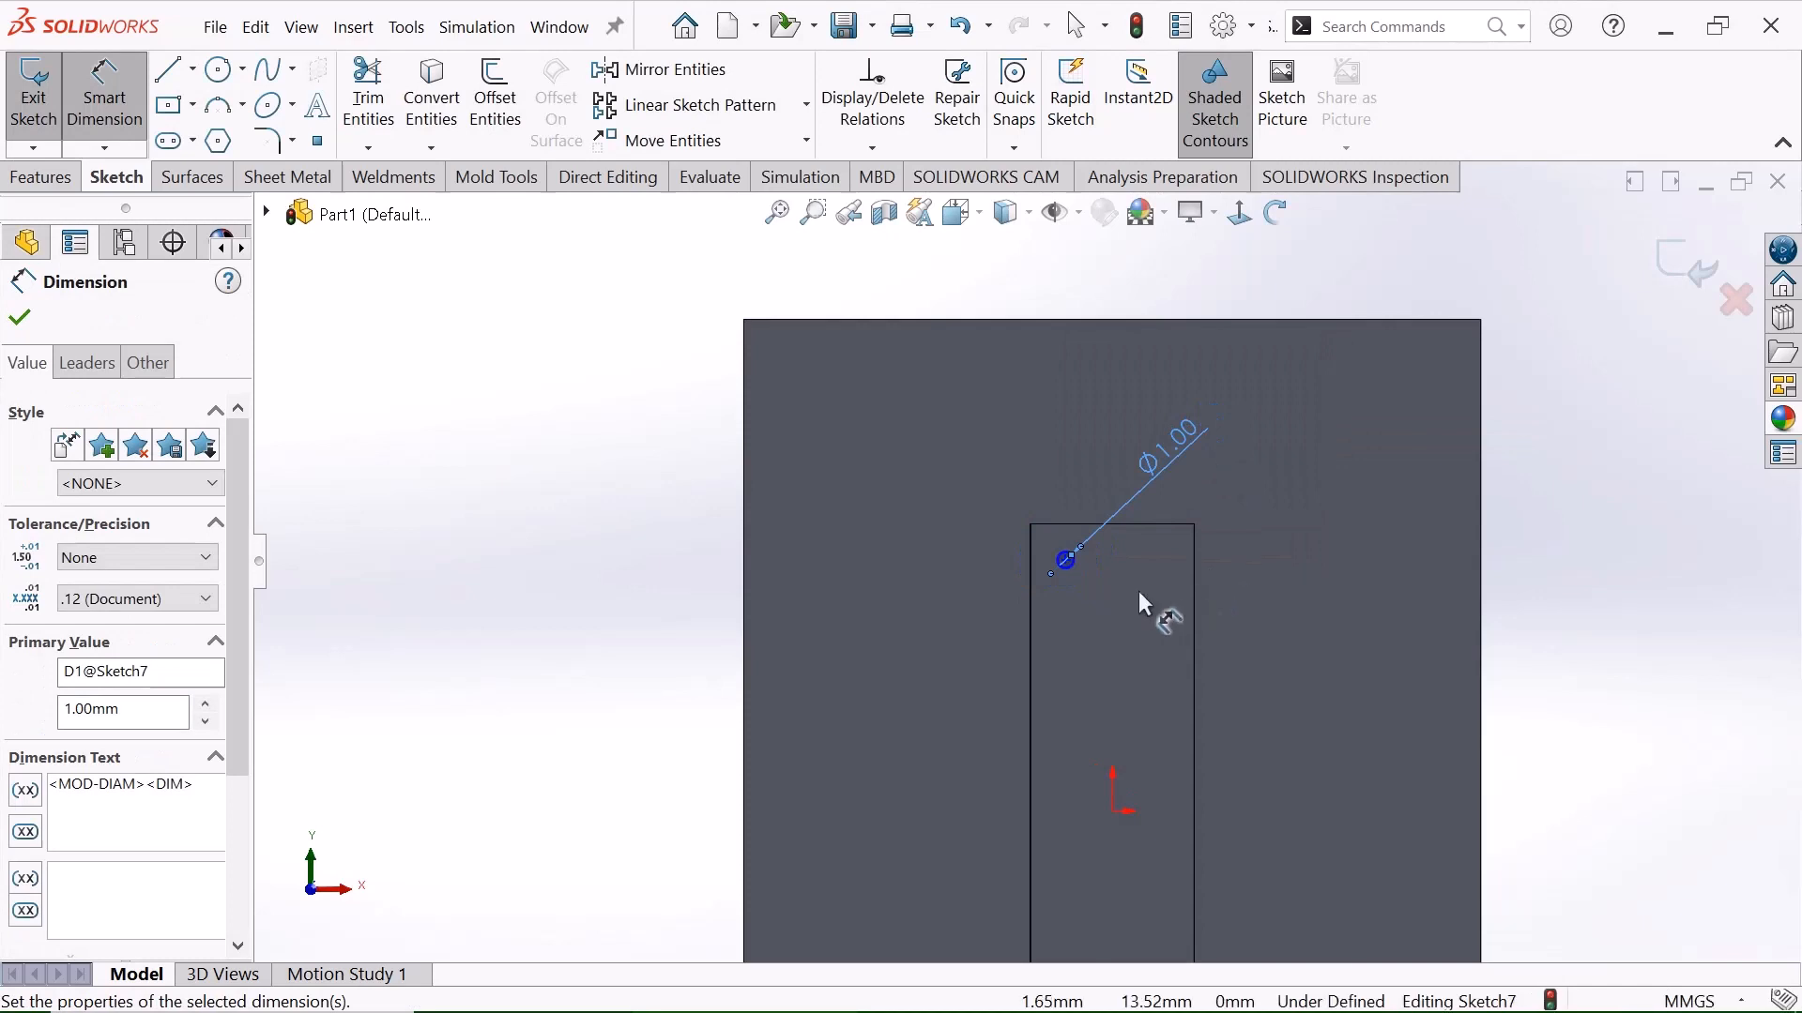
pyautogui.click(1135, 592)
# Dimension the circle's centre from the plate's left edge and set the distance to 1 mm.
pyautogui.scroll(-6, 1102, 593)
pyautogui.scroll(-2, 925, 436)
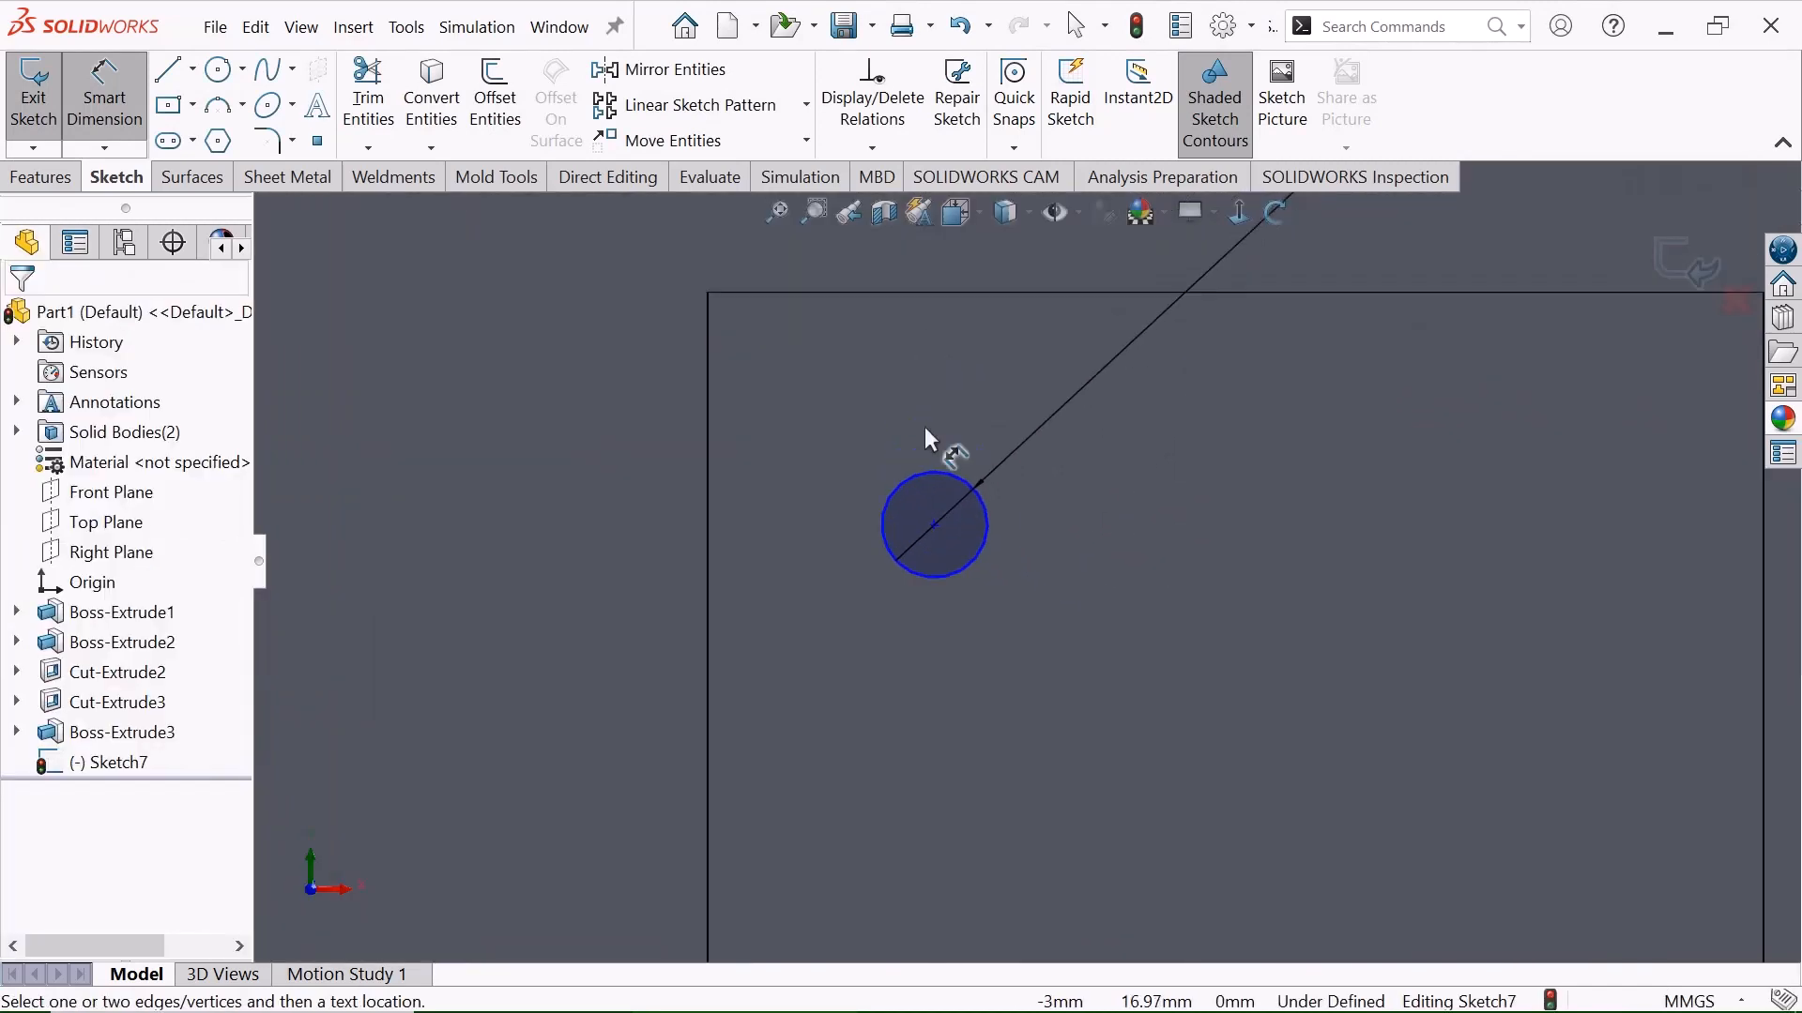
pyautogui.click(935, 525)
pyautogui.click(708, 522)
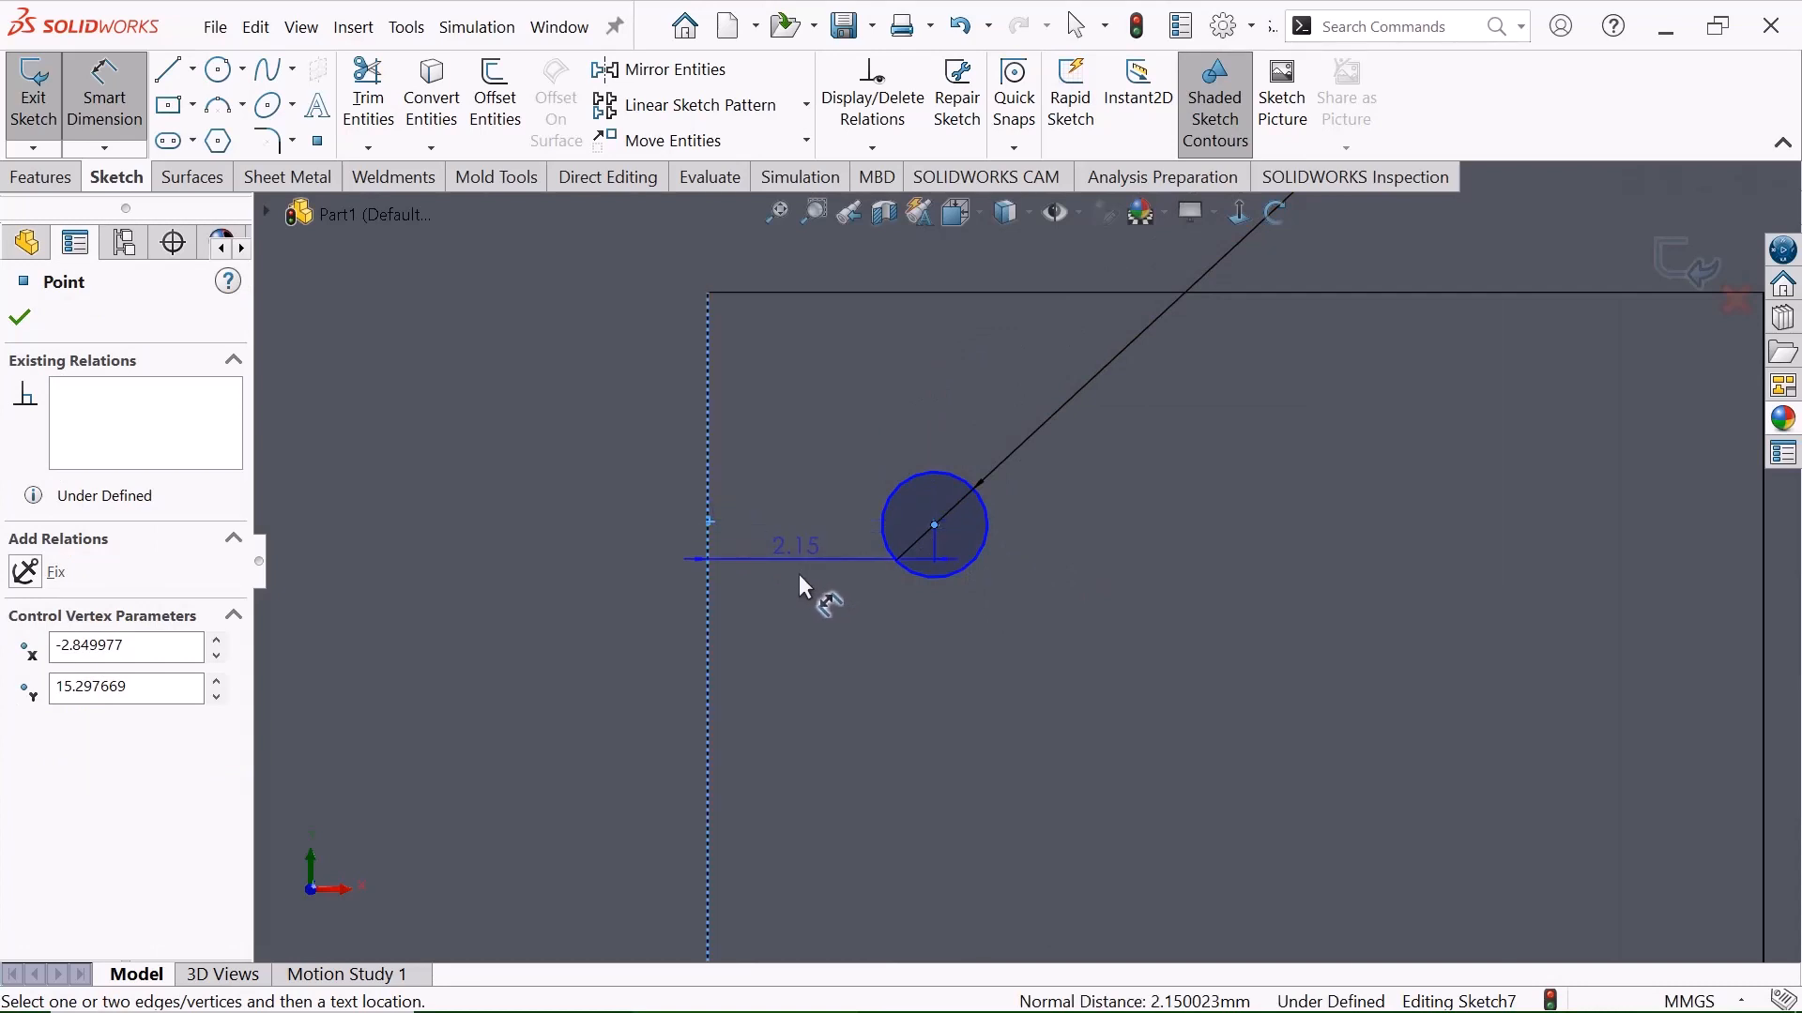
pyautogui.click(805, 619)
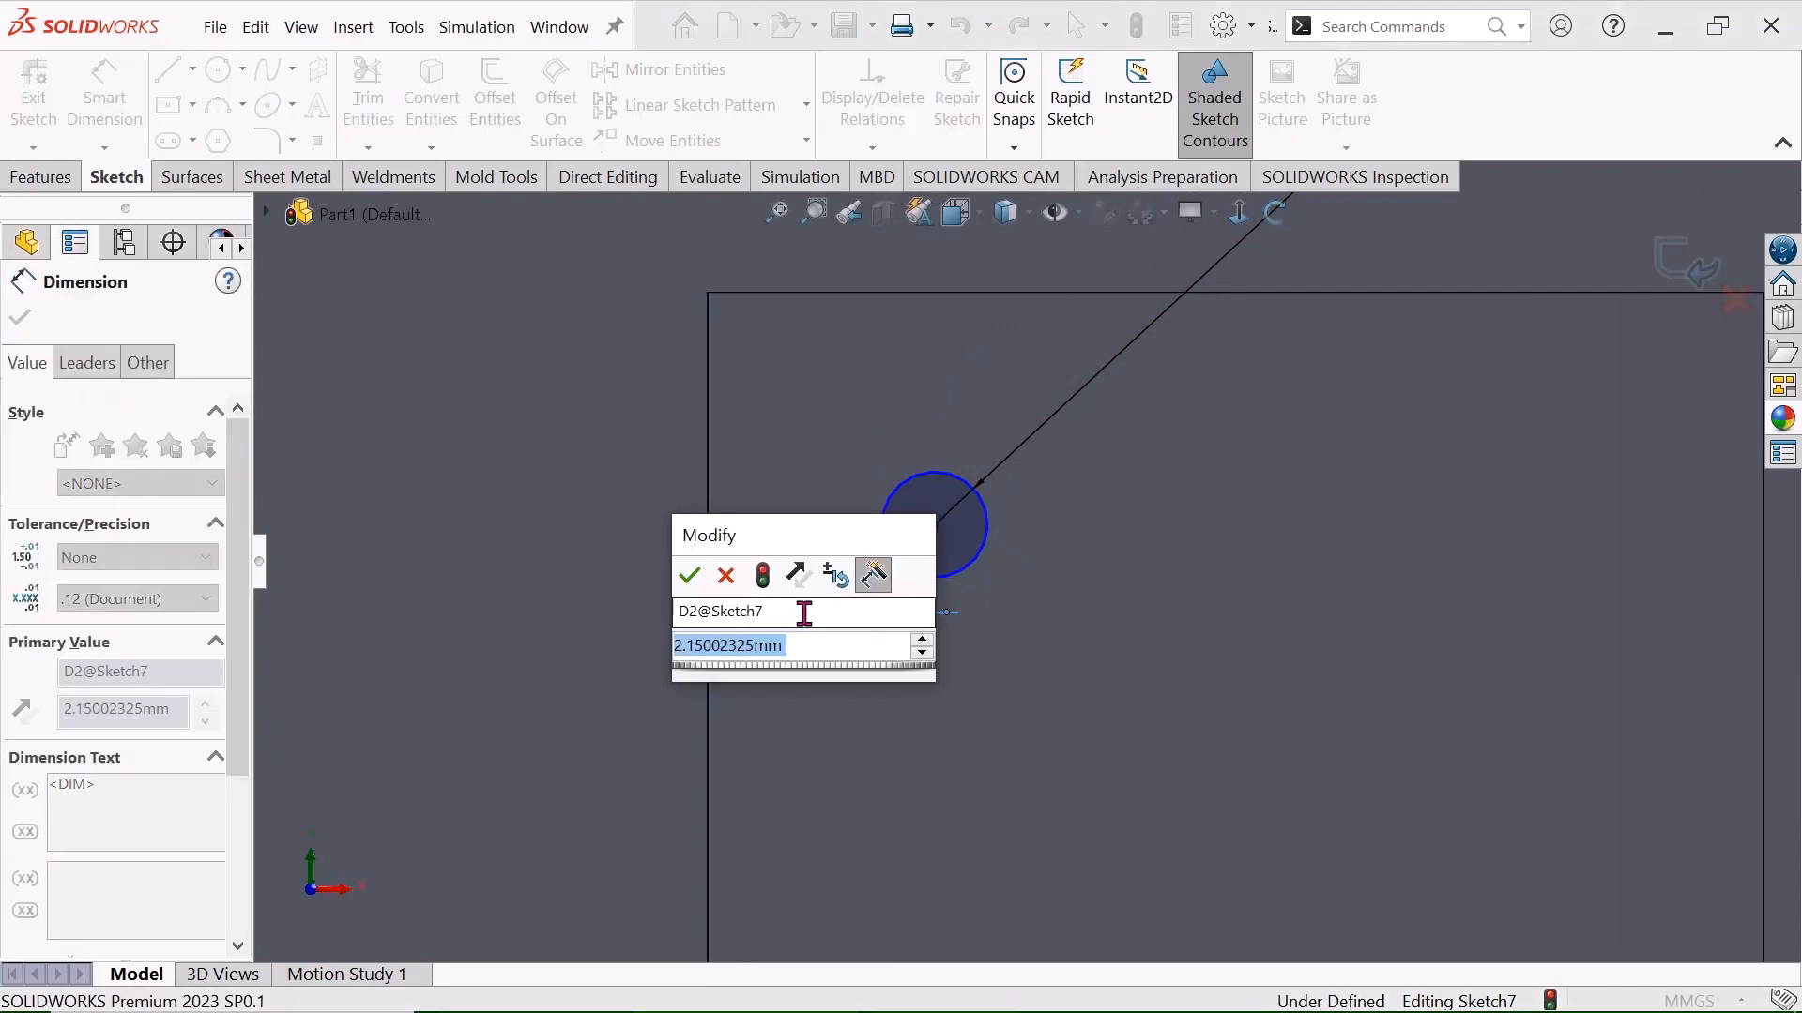
pyautogui.press('BackSpace')
pyautogui.write('1')
pyautogui.press('Return')
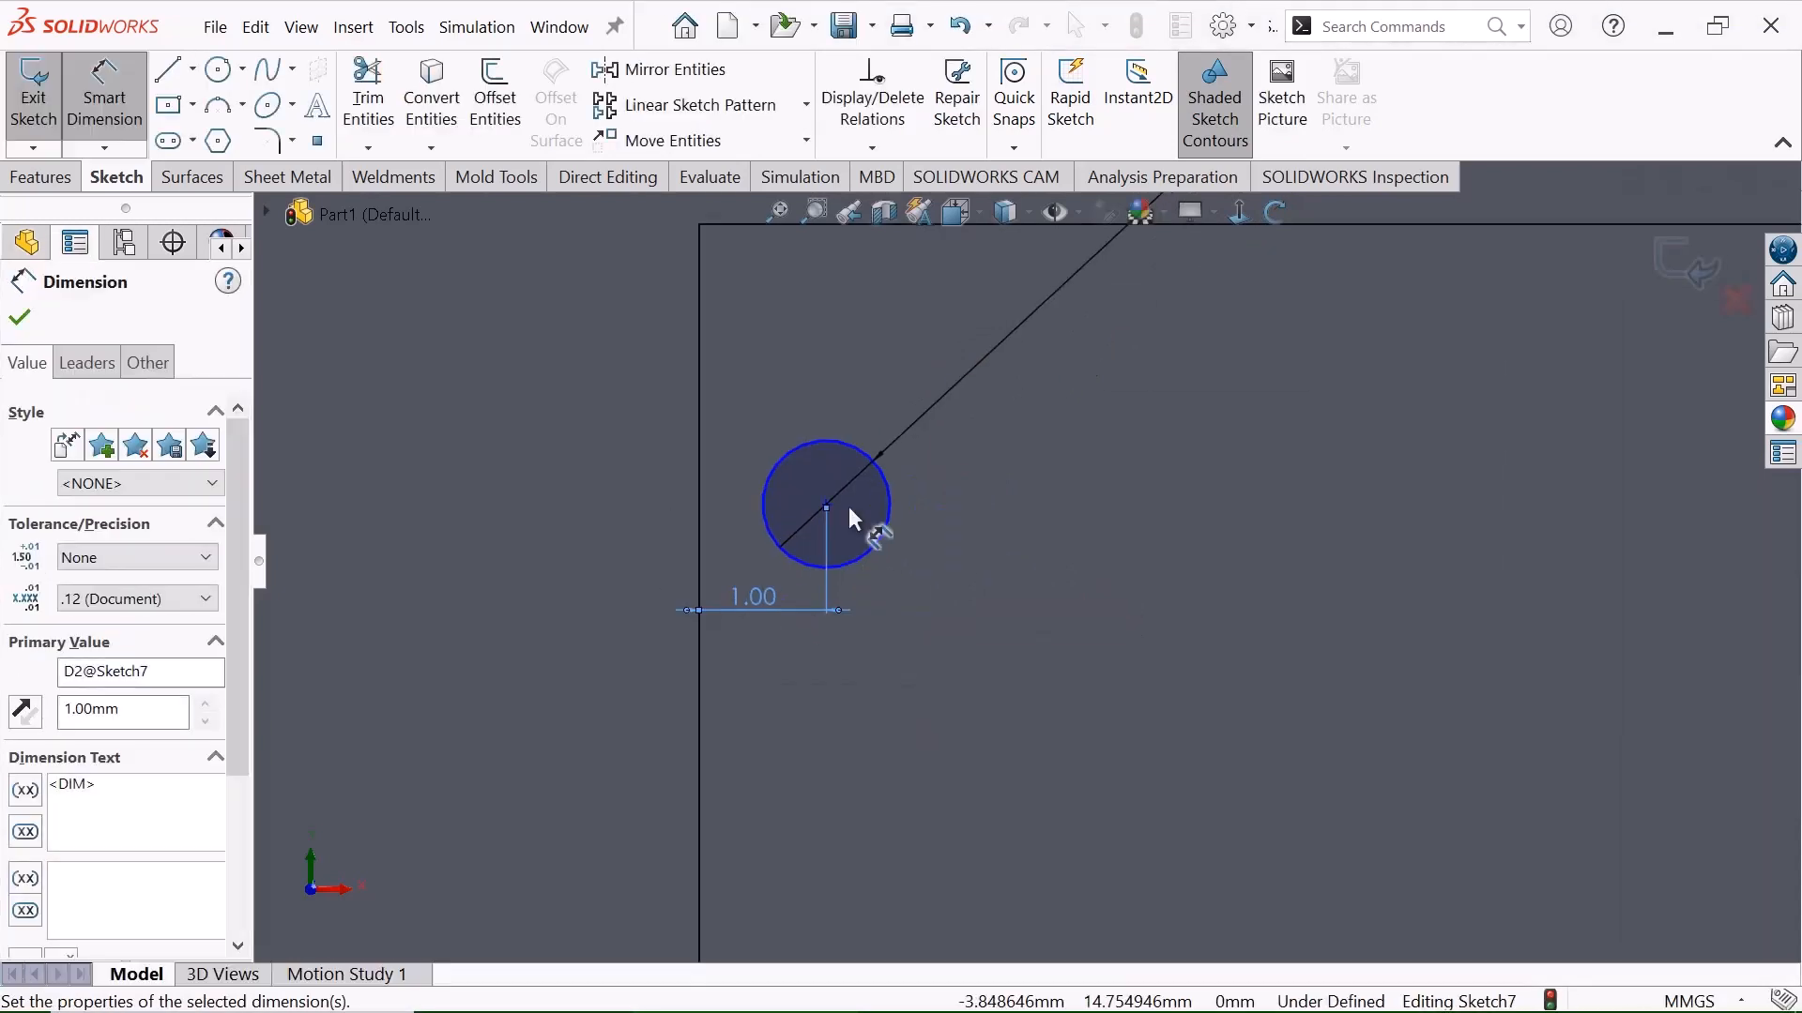
# Dimension the circle's centre from the plate's upper edge, set the distance to 1 mm, and leave the dimension tool.
pyautogui.scroll(2, 807, 413)
pyautogui.scroll(-1, 887, 493)
pyautogui.click(899, 493)
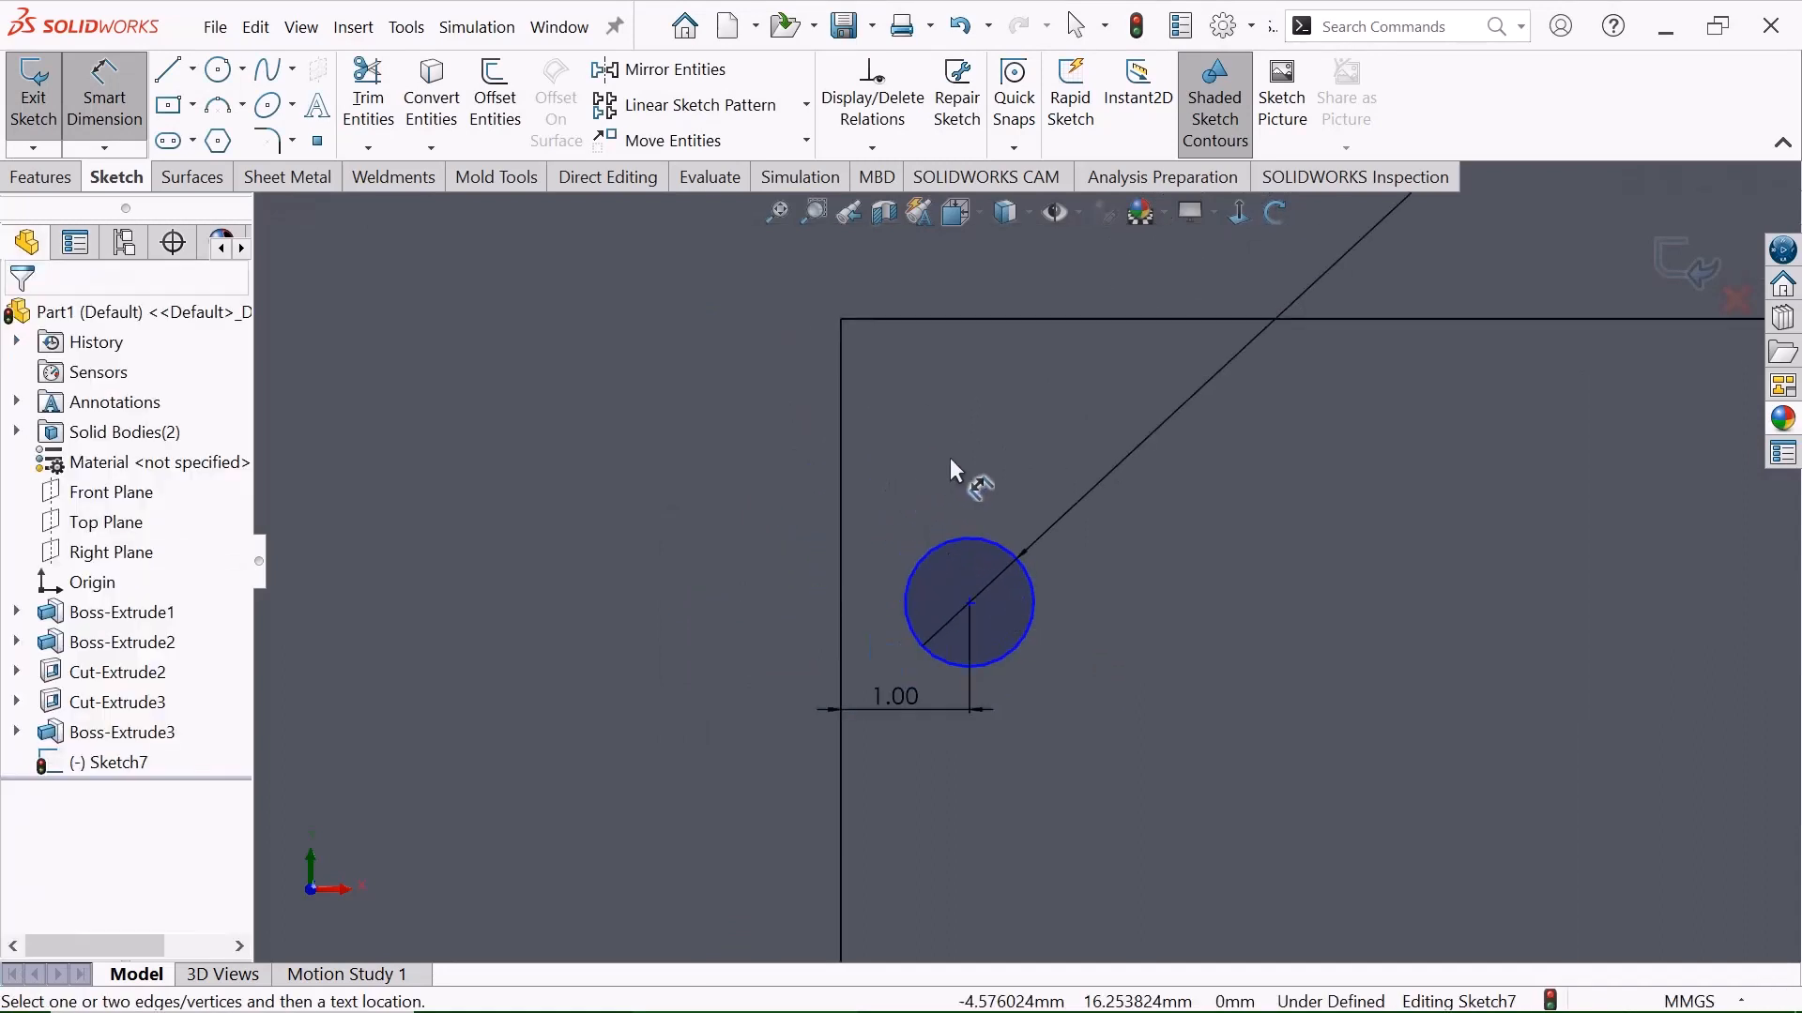
pyautogui.click(989, 319)
pyautogui.click(971, 602)
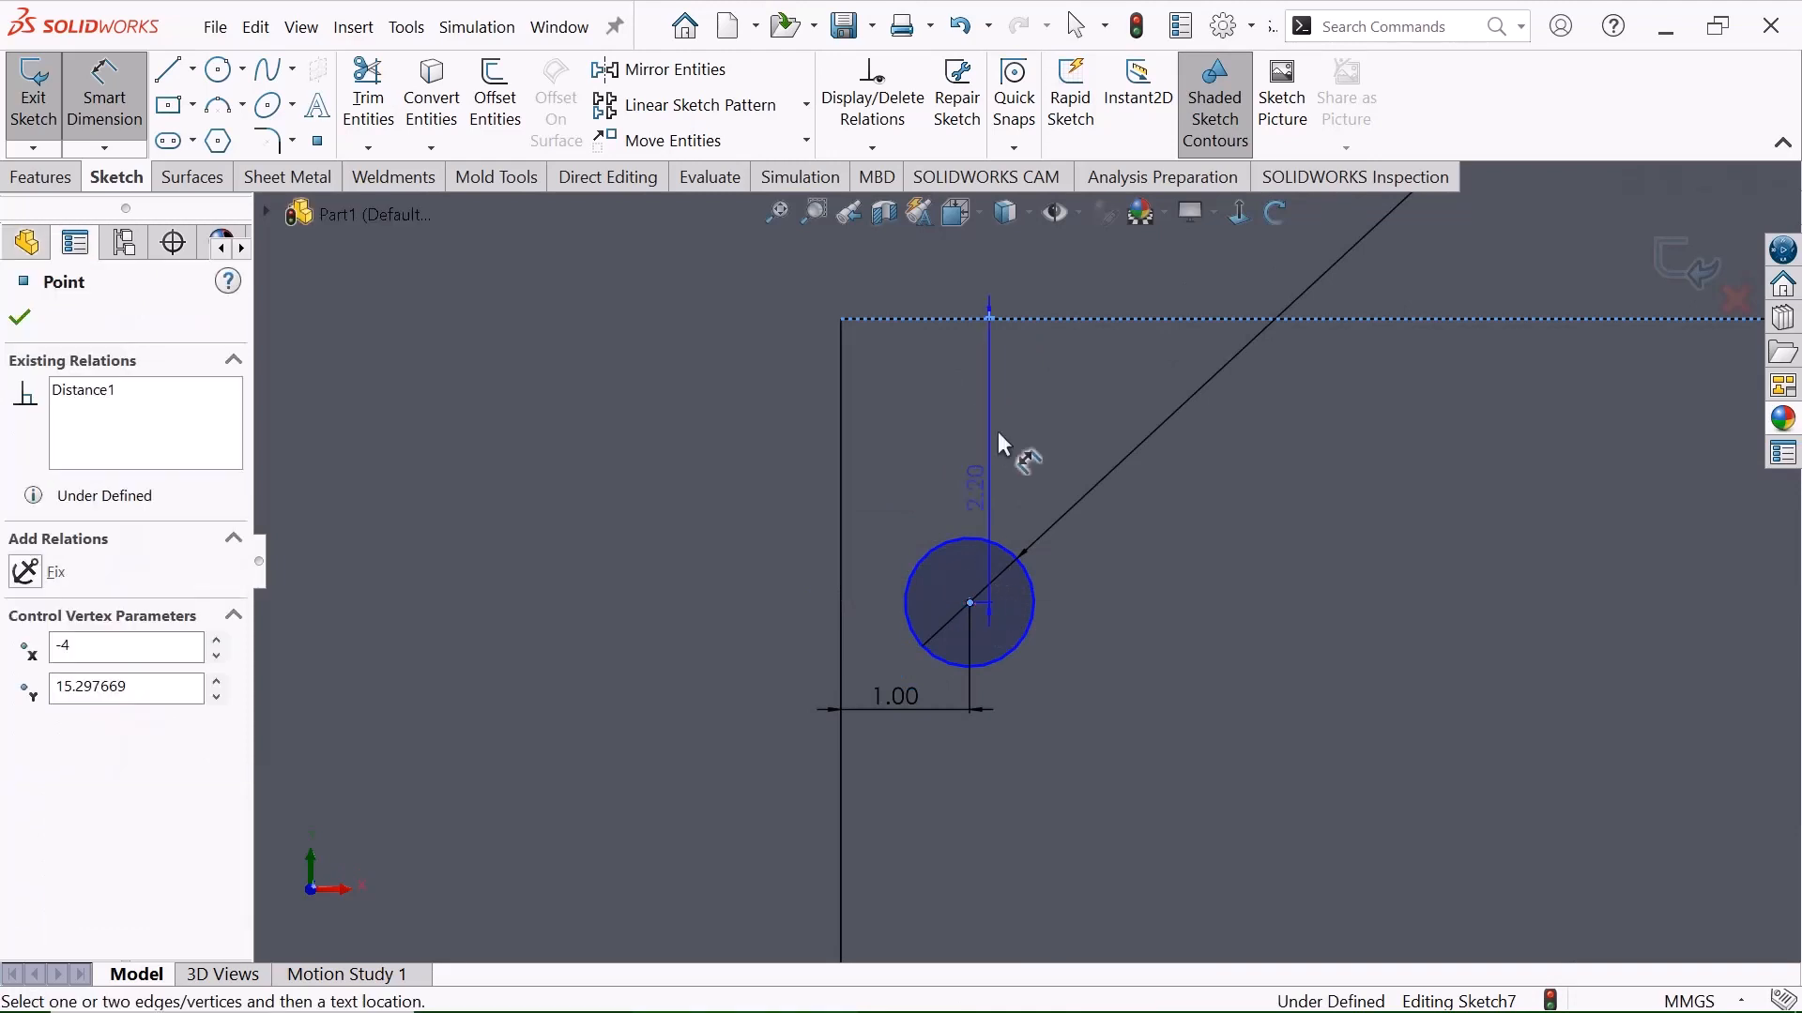
pyautogui.click(730, 418)
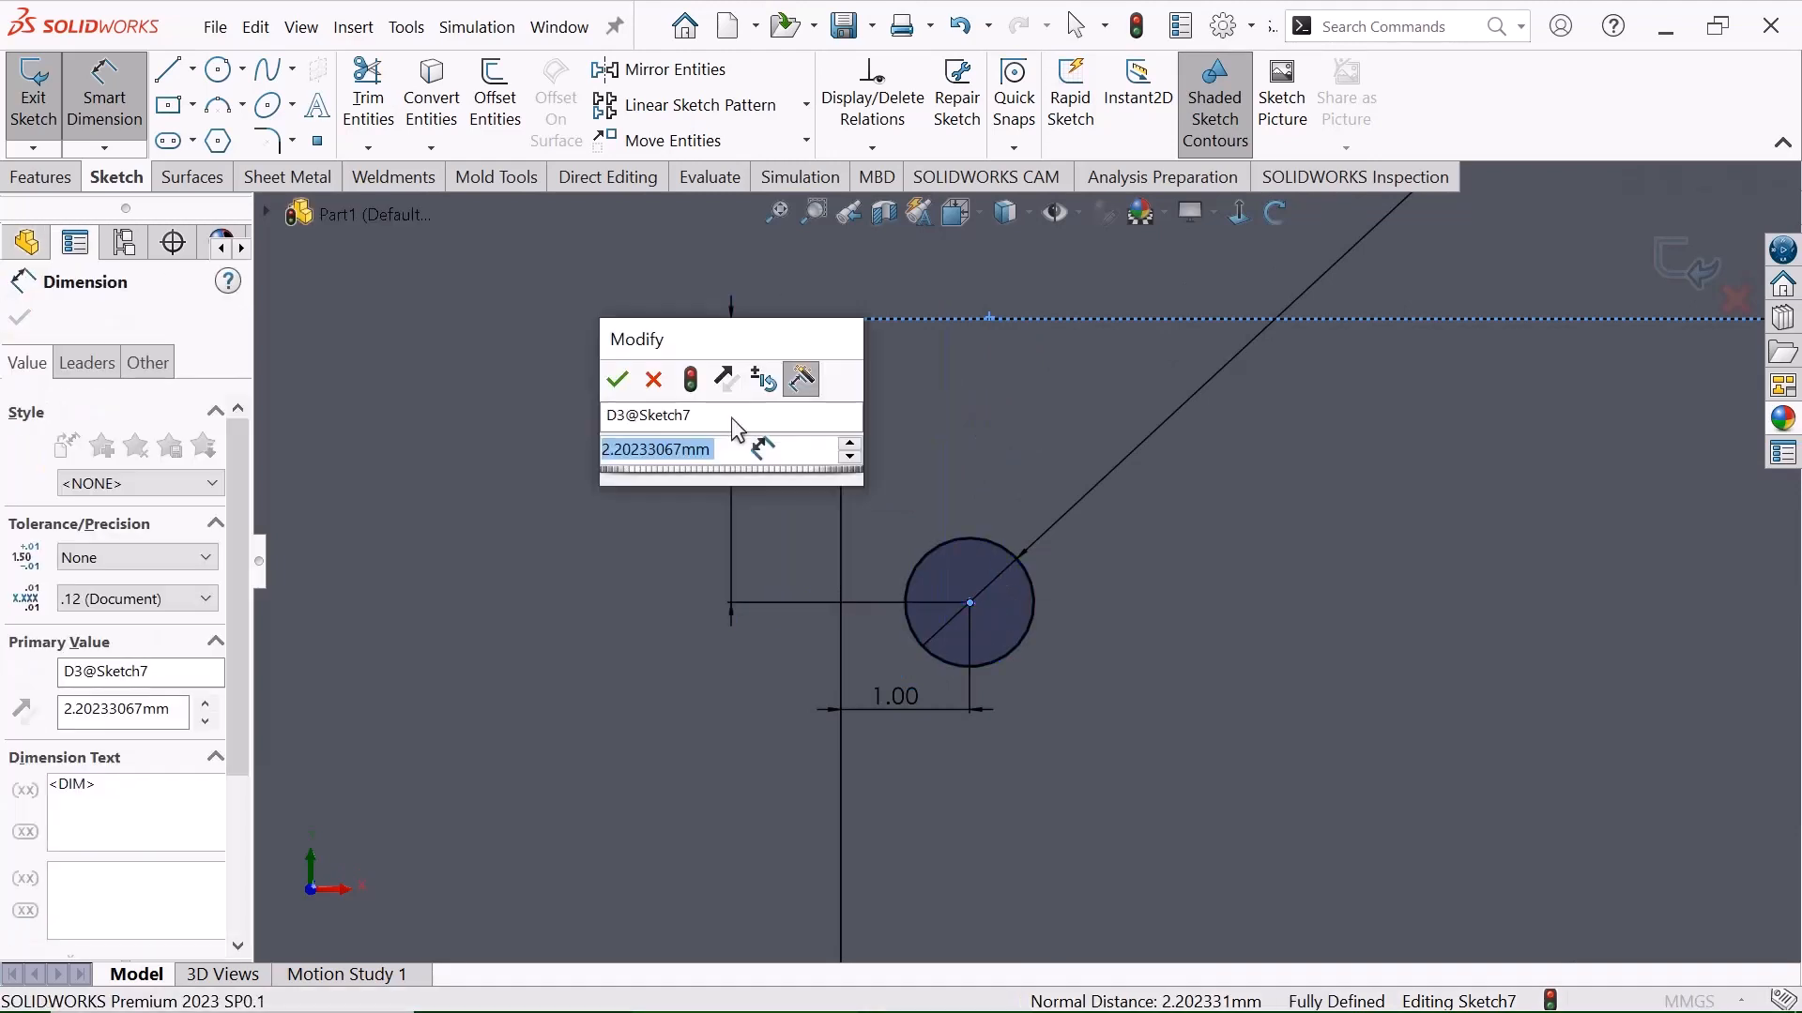
pyautogui.press('BackSpace')
pyautogui.write('1')
pyautogui.press('Return')
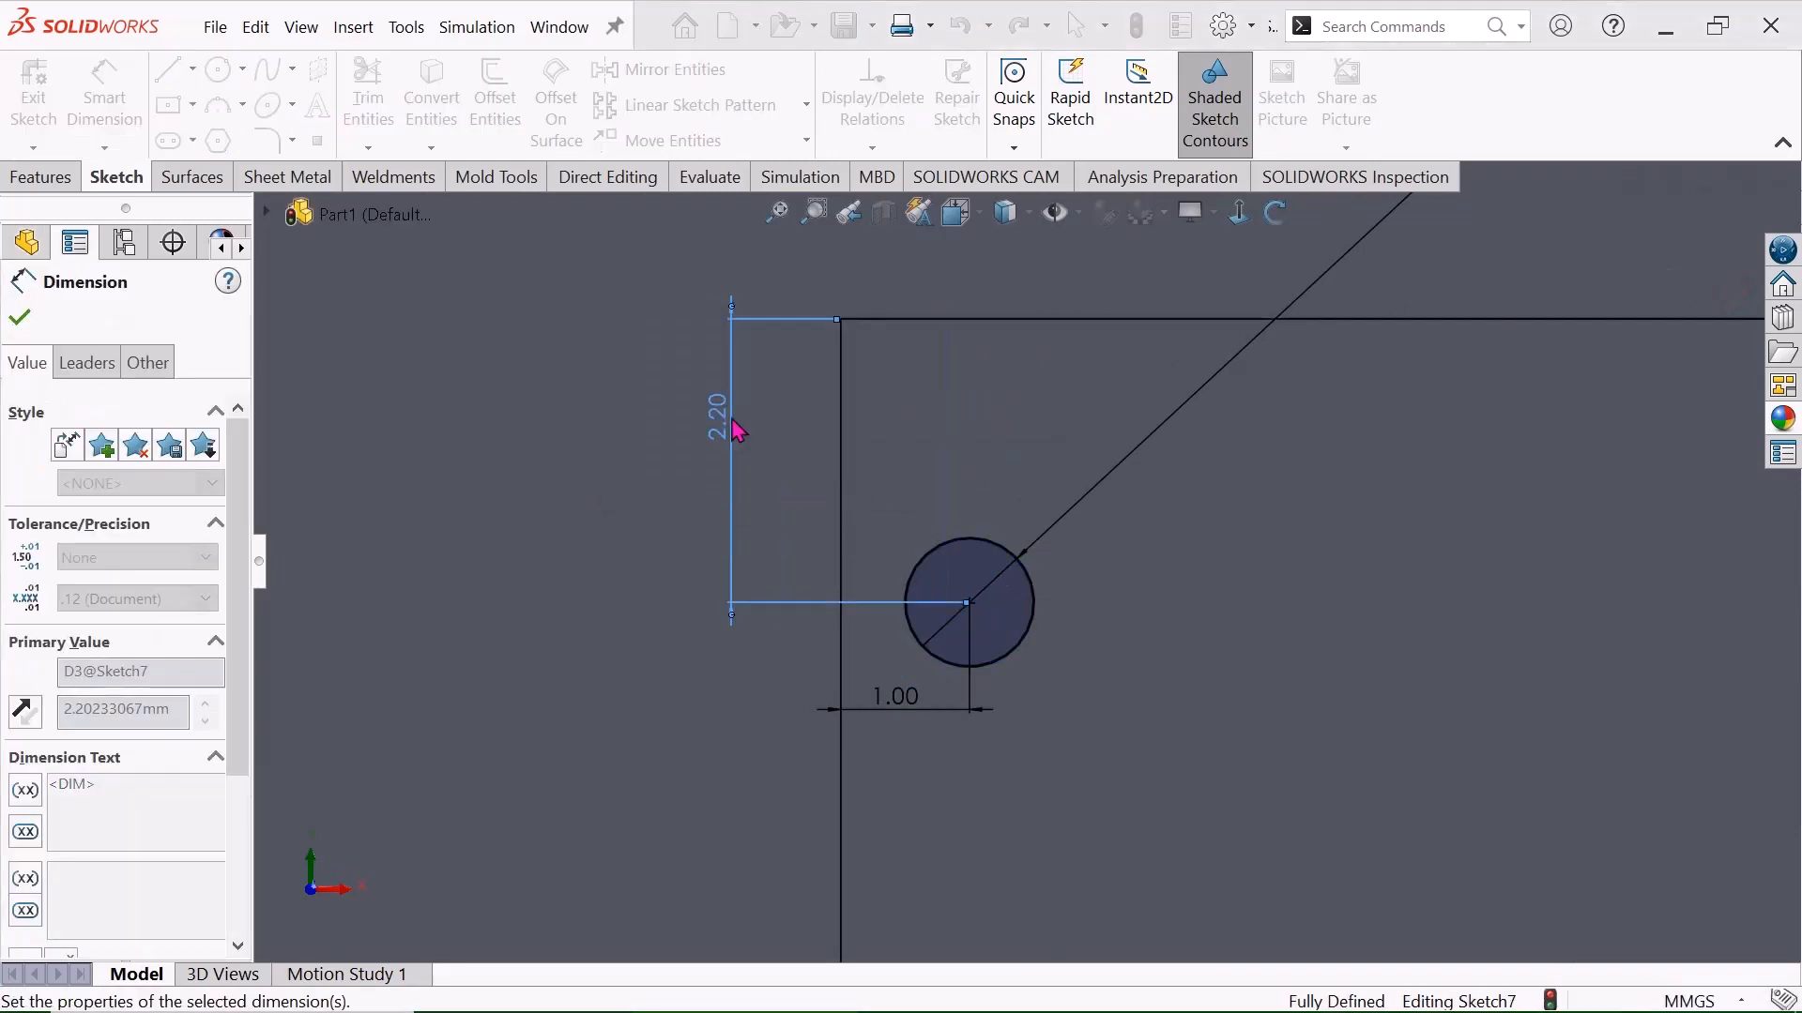
pyautogui.click(732, 576)
pyautogui.scroll(2, 1006, 582)
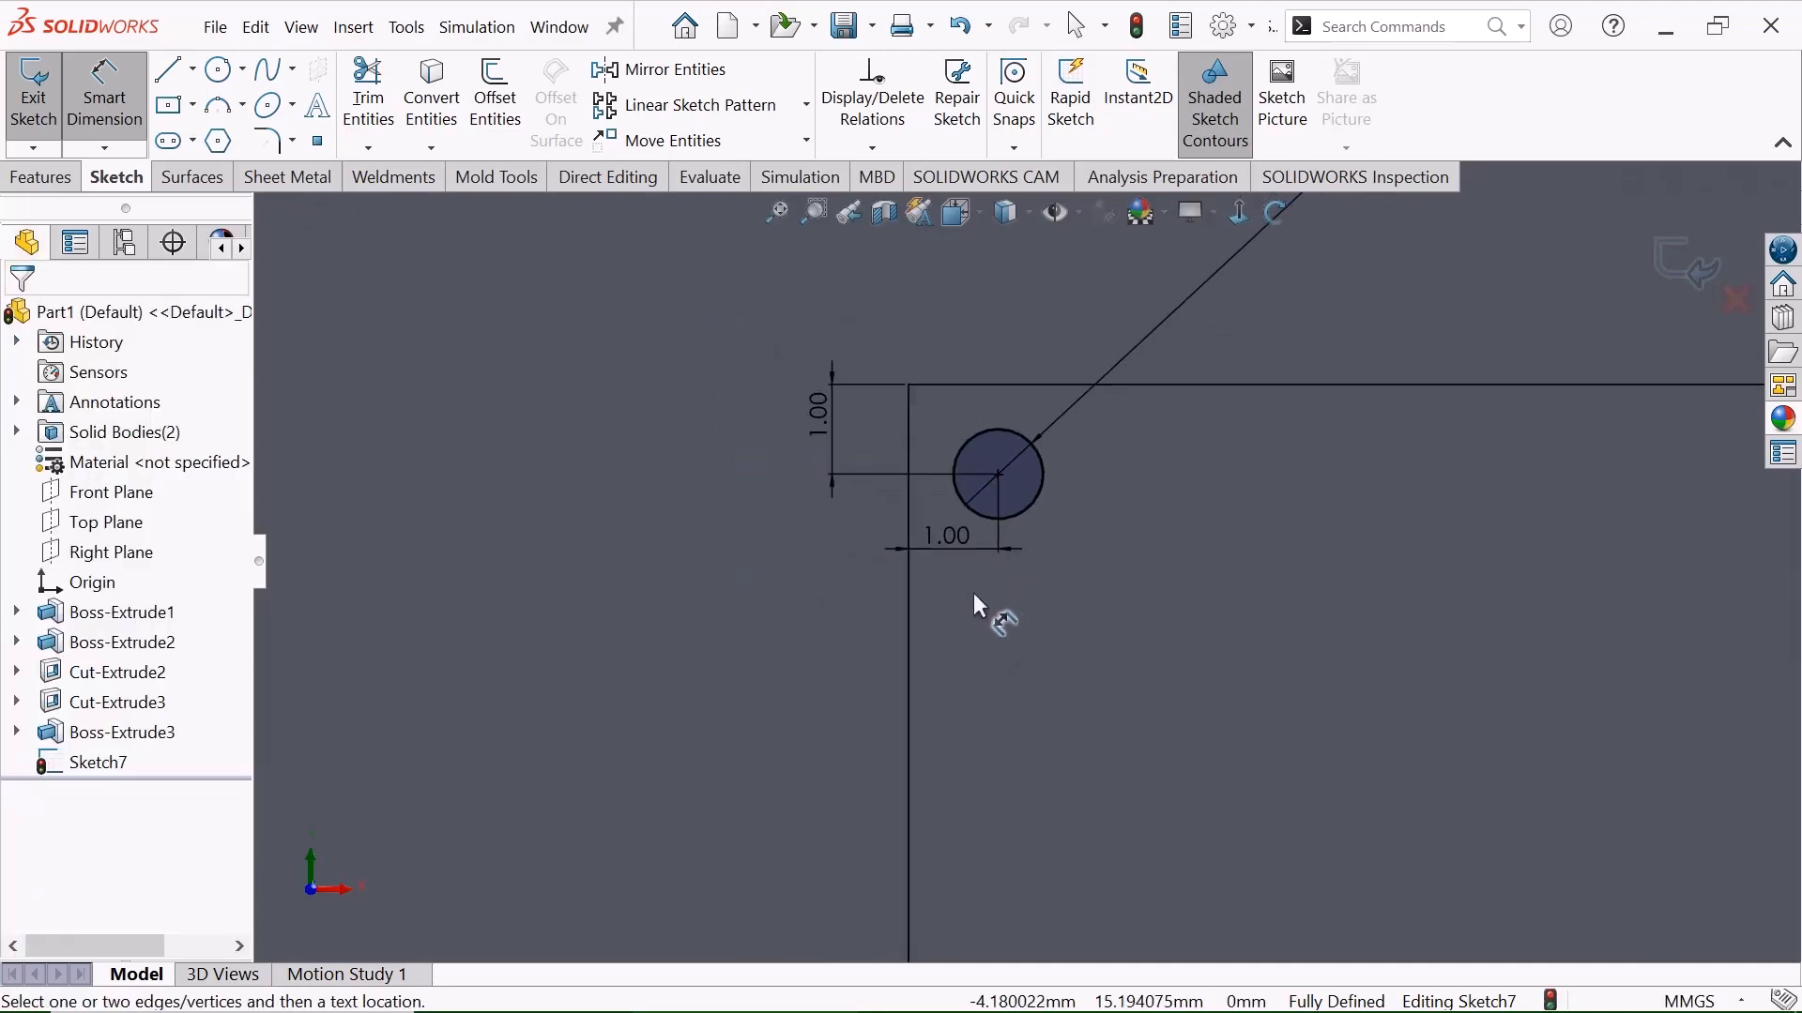
pyautogui.rightClick(539, 447)
pyautogui.click(595, 537)
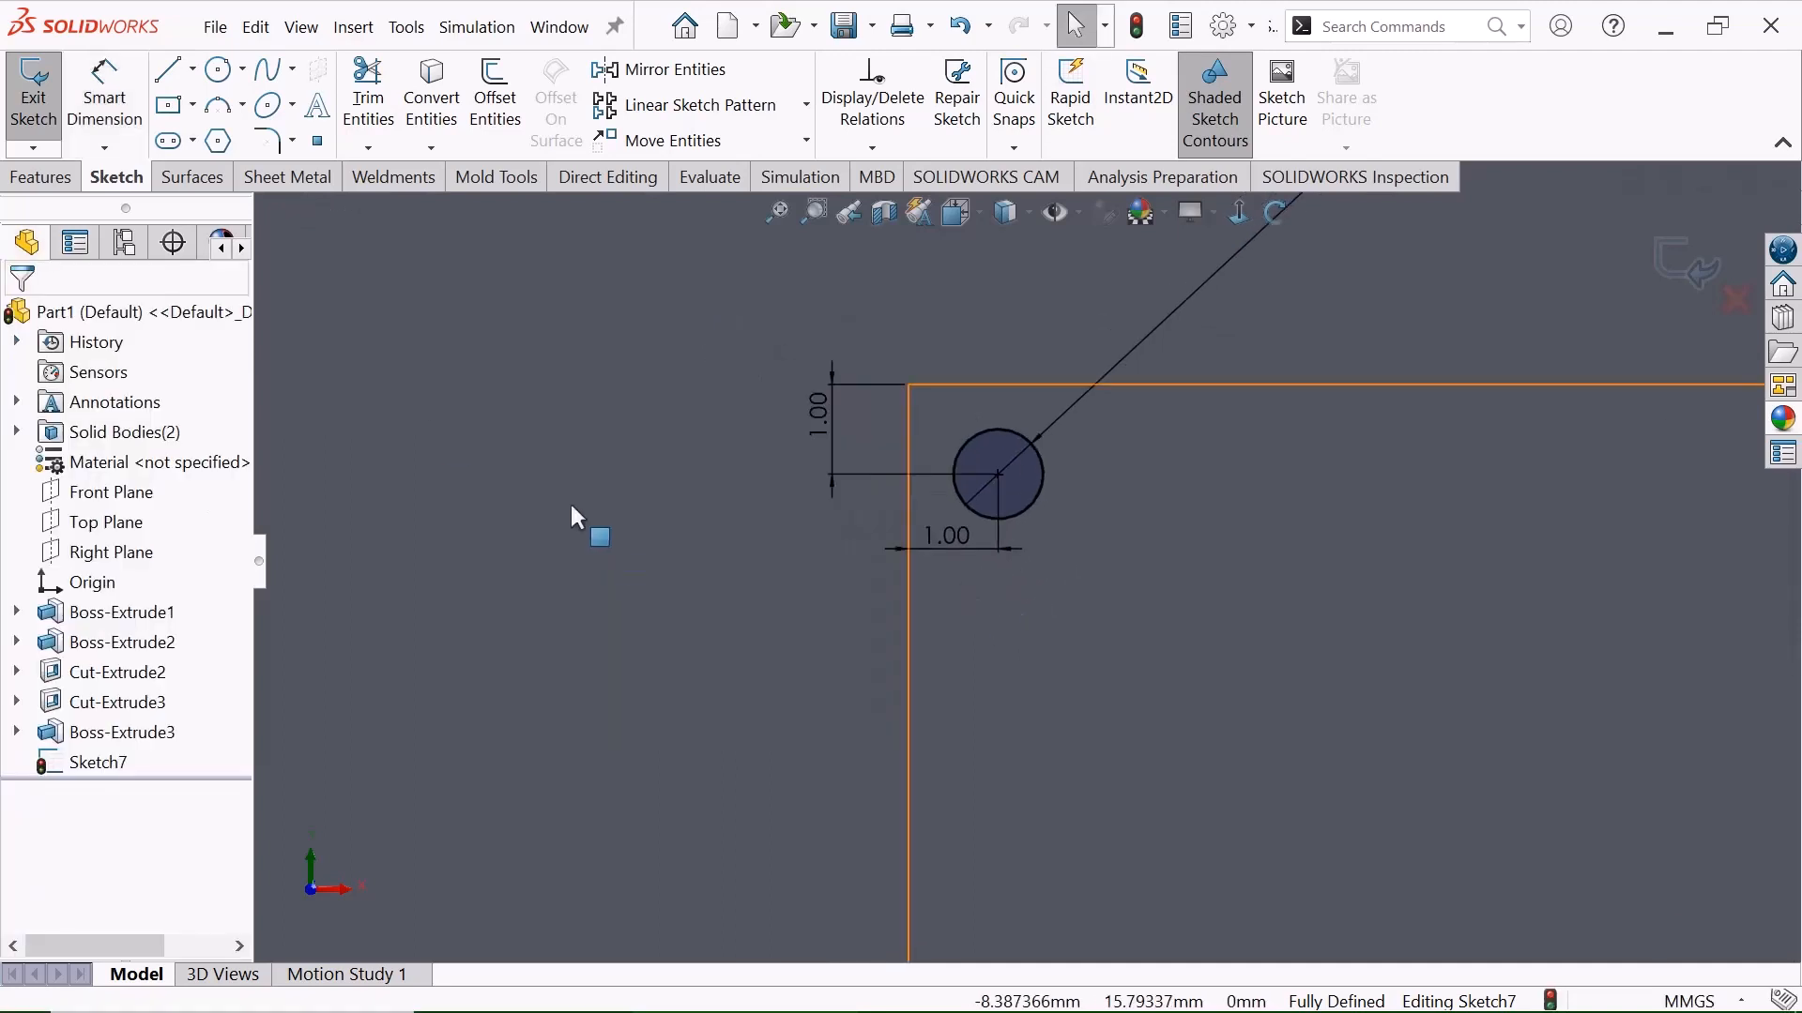
# Cut-extrude the 1 mm circle through the thin slot plate with a Blind depth of 0.2 mm.
pyautogui.click(49, 185)
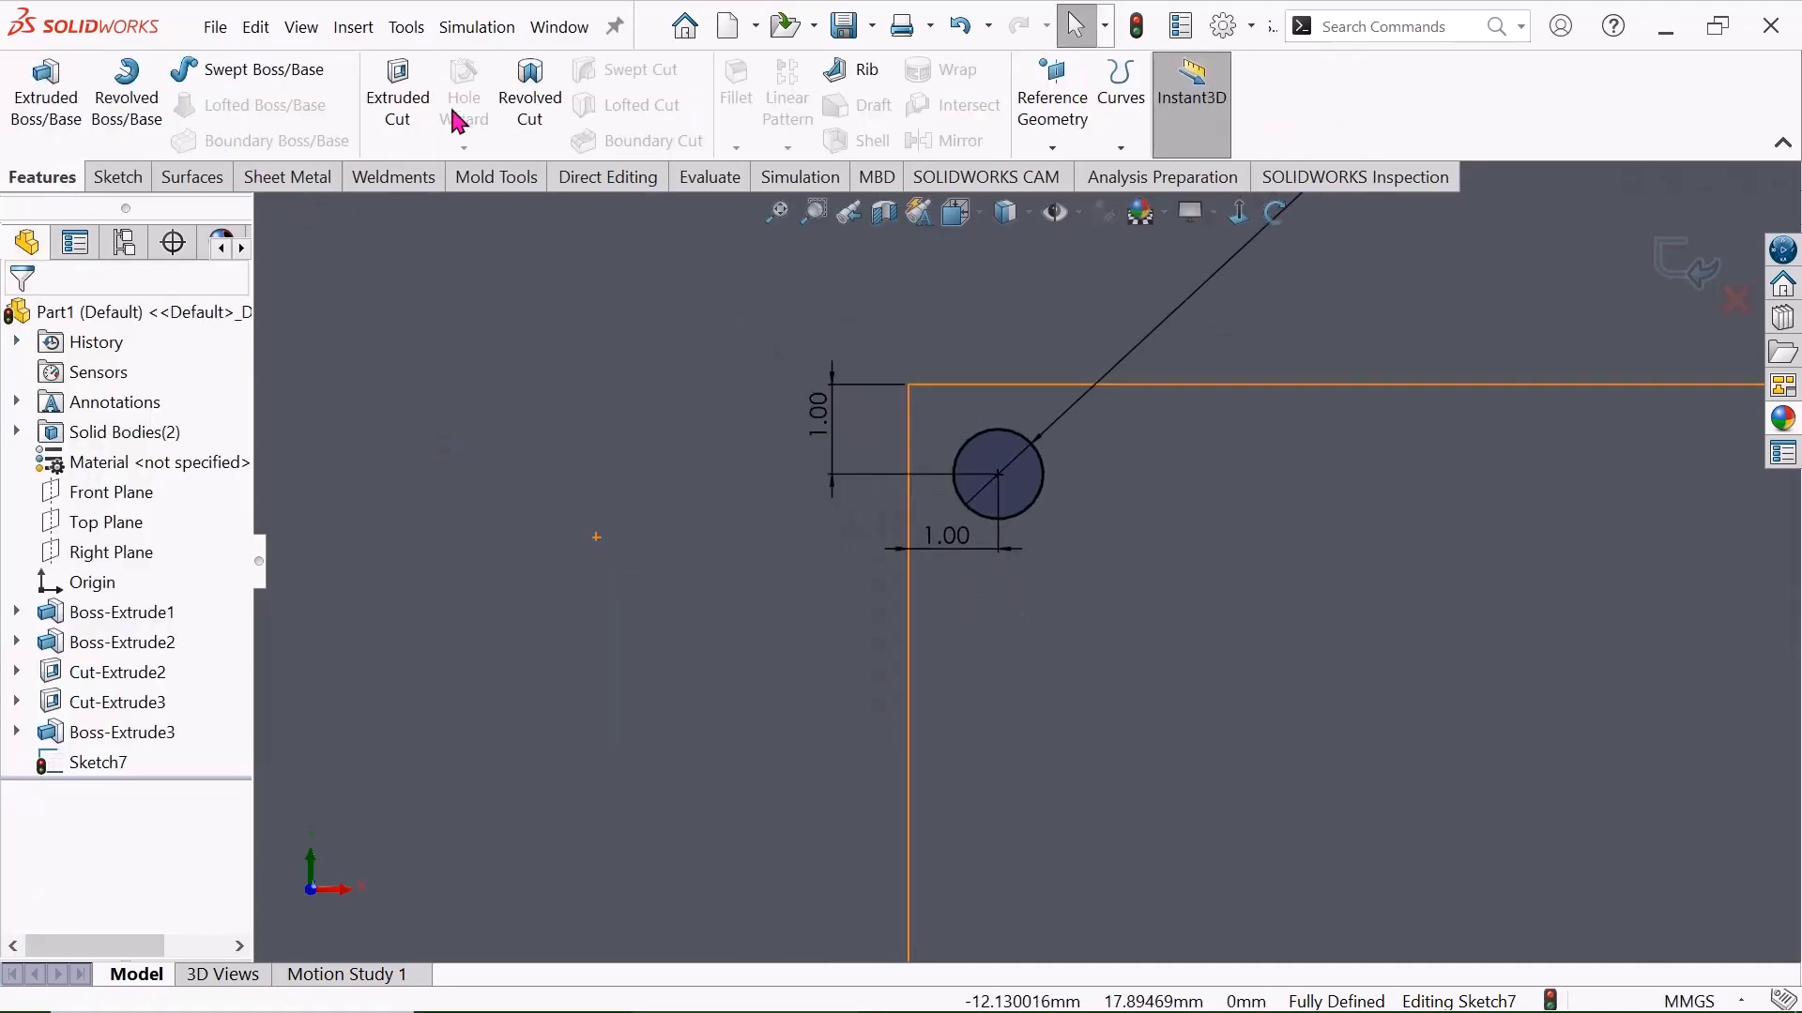
pyautogui.click(400, 108)
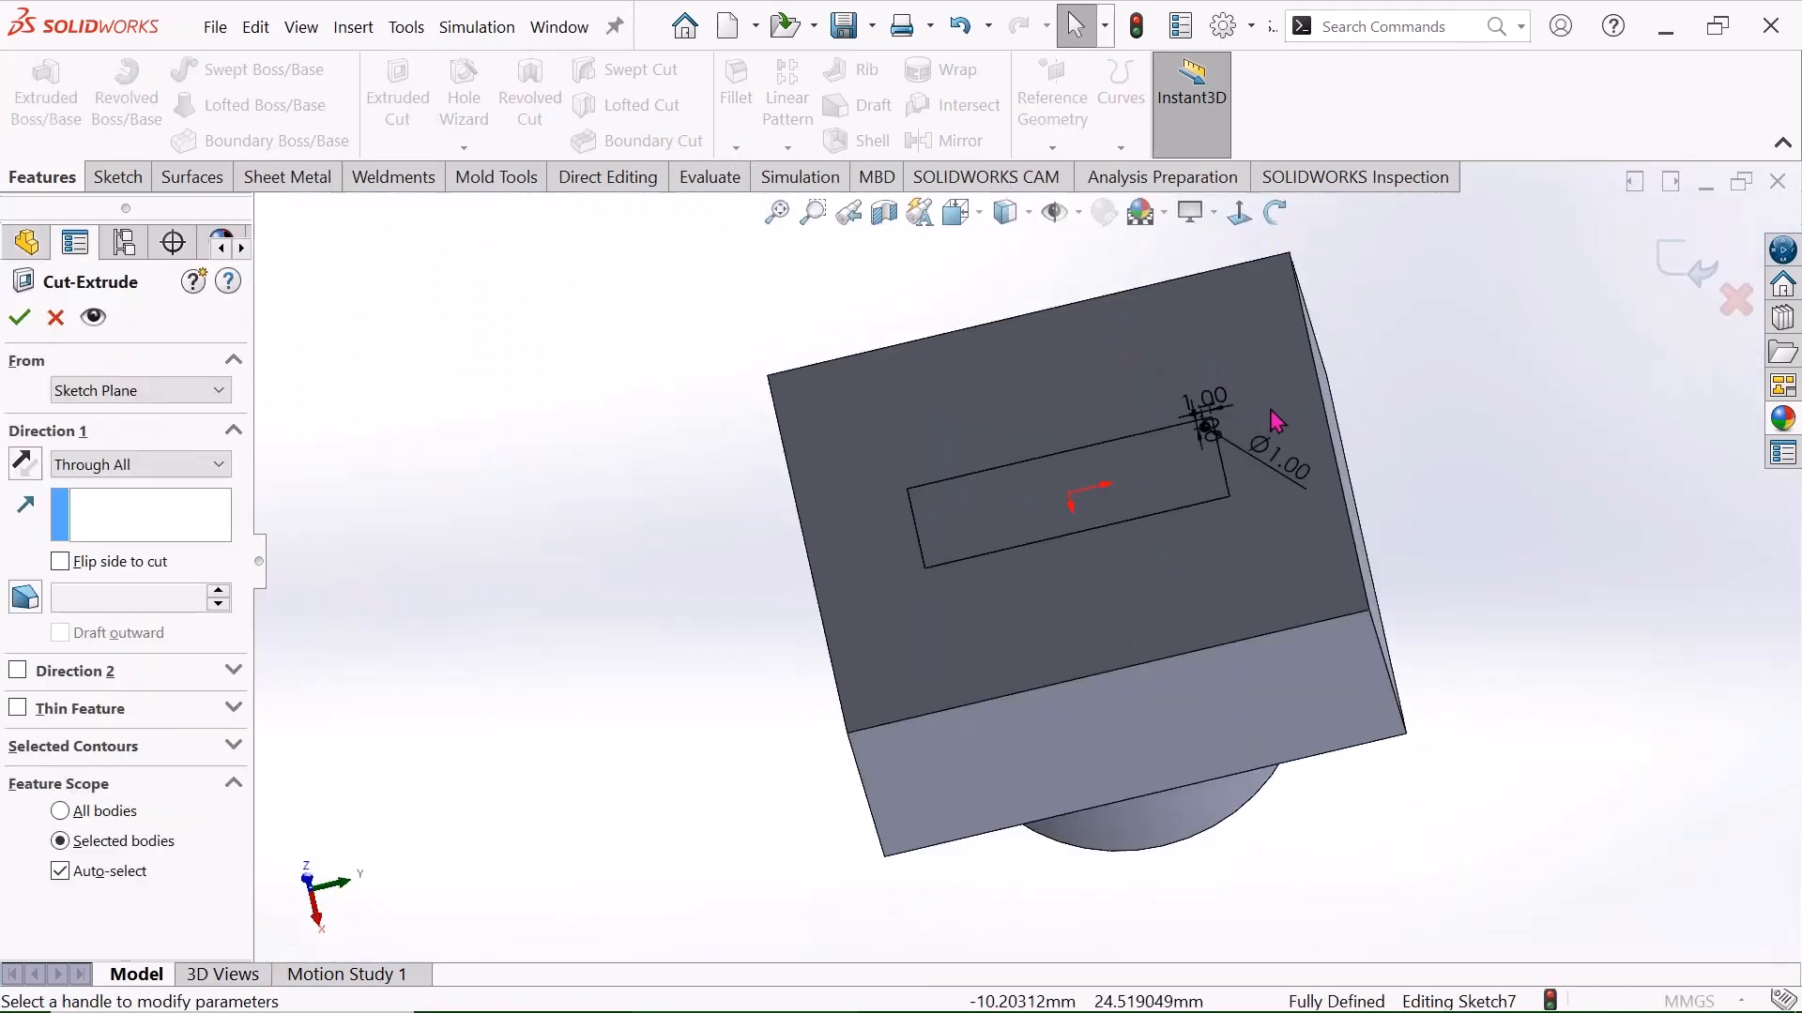
pyautogui.scroll(-5, 1276, 422)
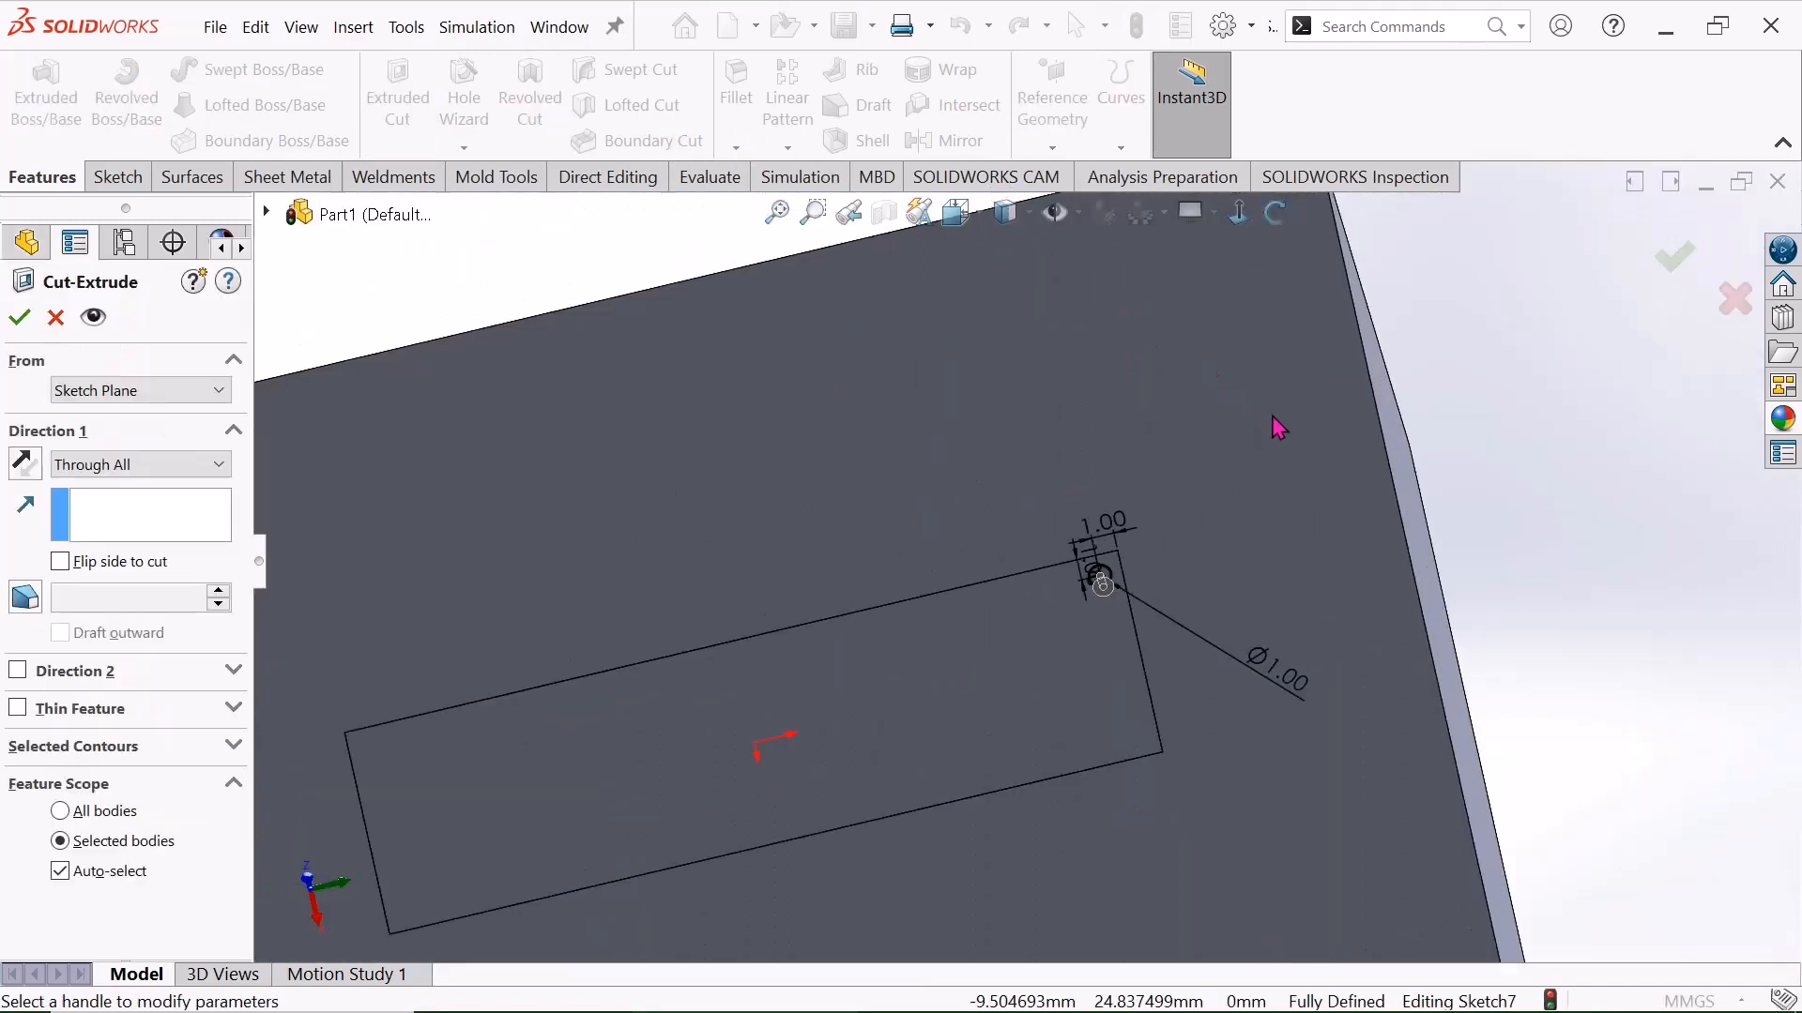
pyautogui.click(160, 474)
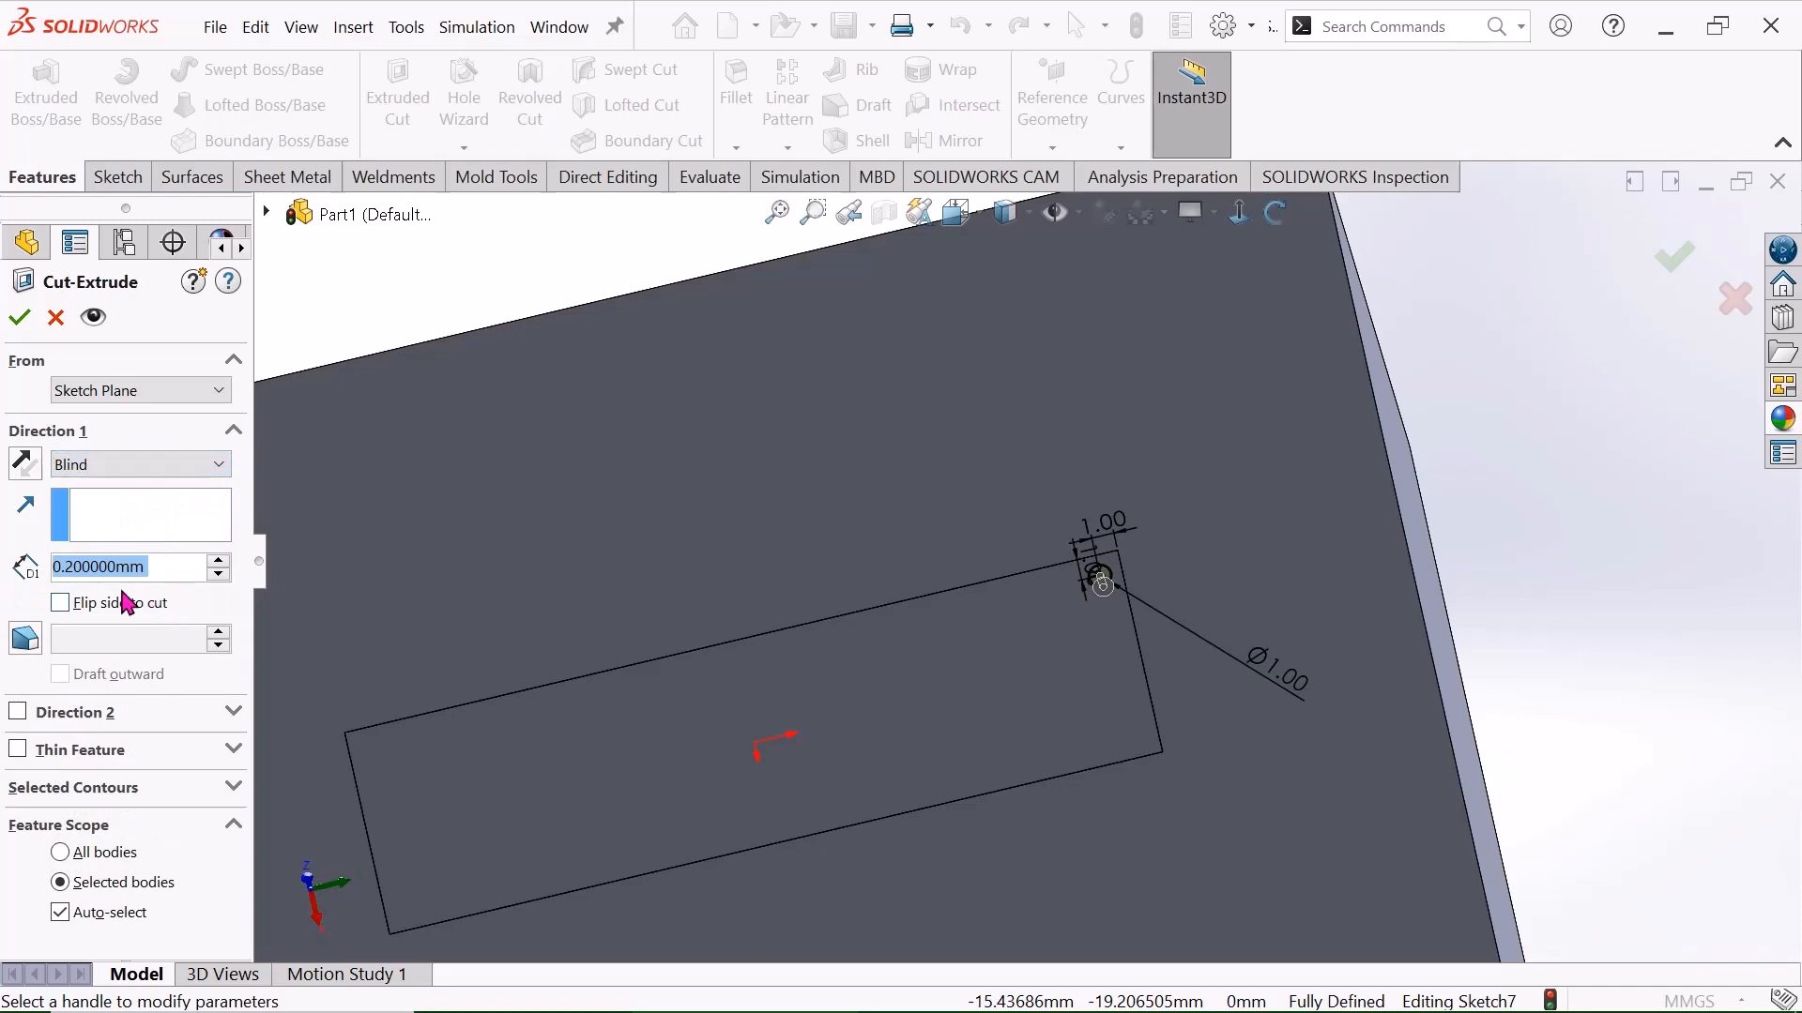
pyautogui.click(33, 323)
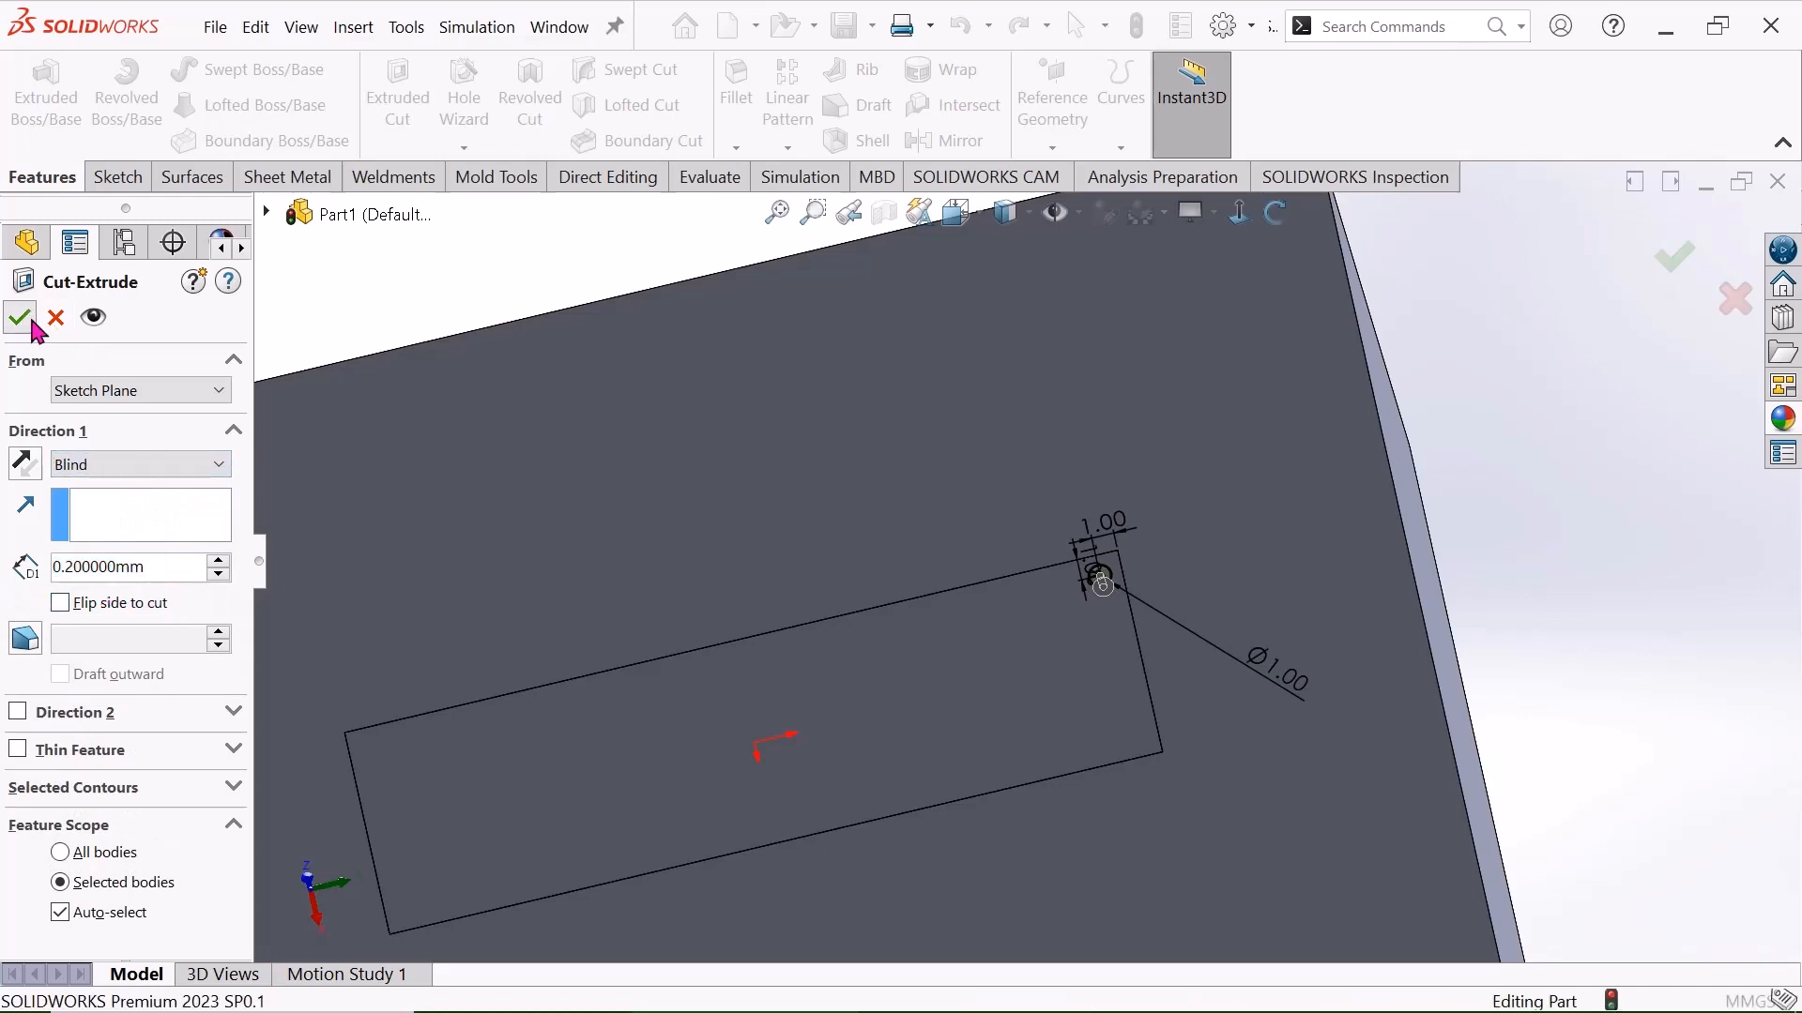
pyautogui.click(1524, 473)
pyautogui.scroll(-2, 816, 657)
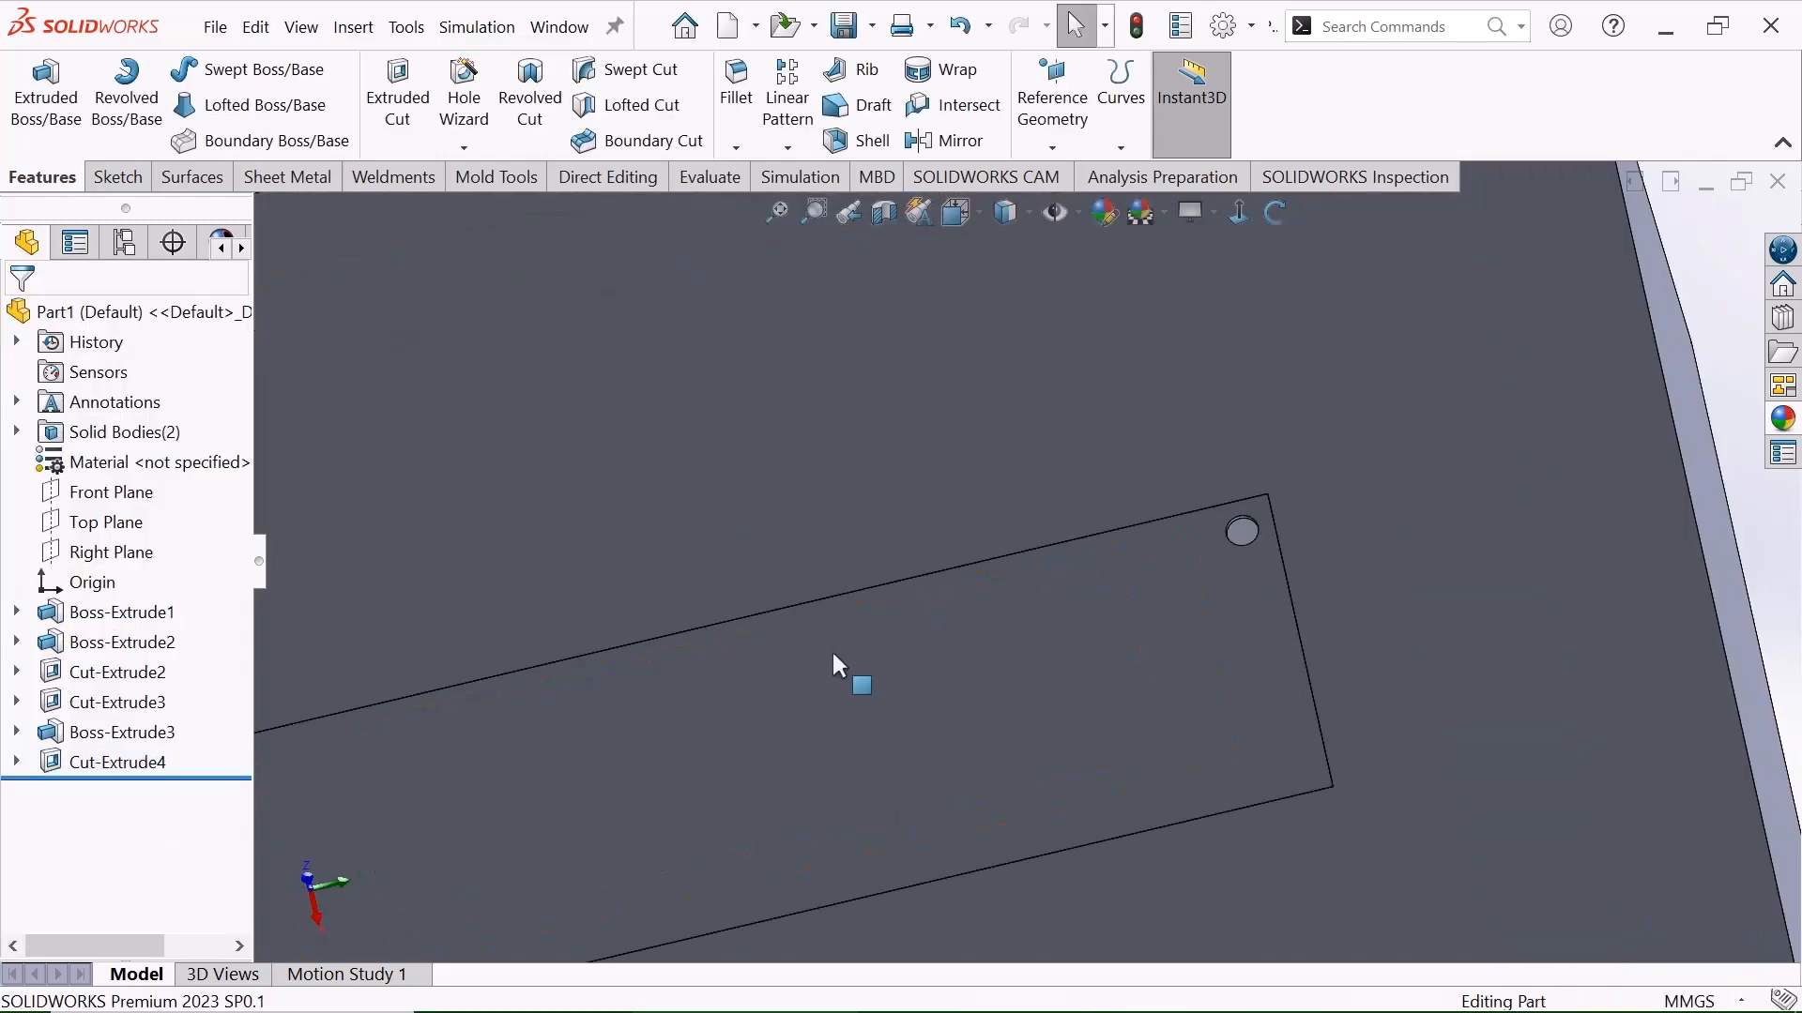
pyautogui.scroll(3, 817, 478)
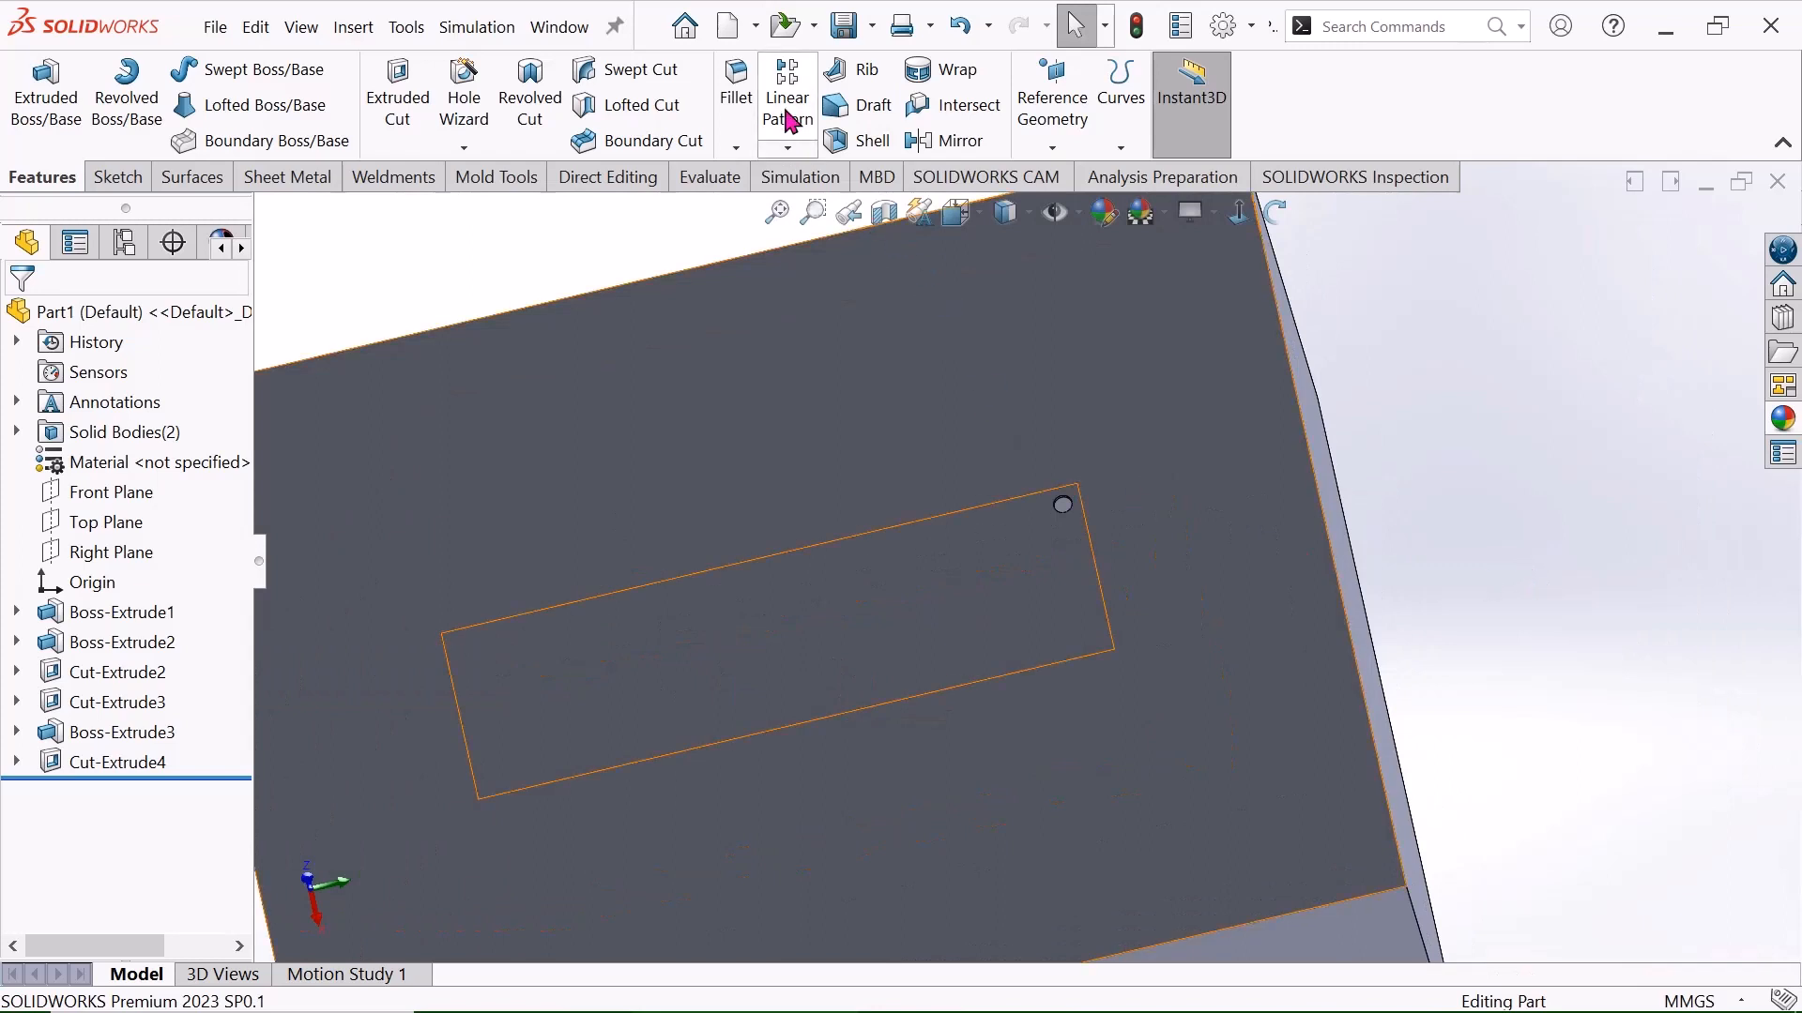
# Start a linear pattern along the slot plate's short edge beside the hole, with 2 mm spacing.
pyautogui.click(788, 148)
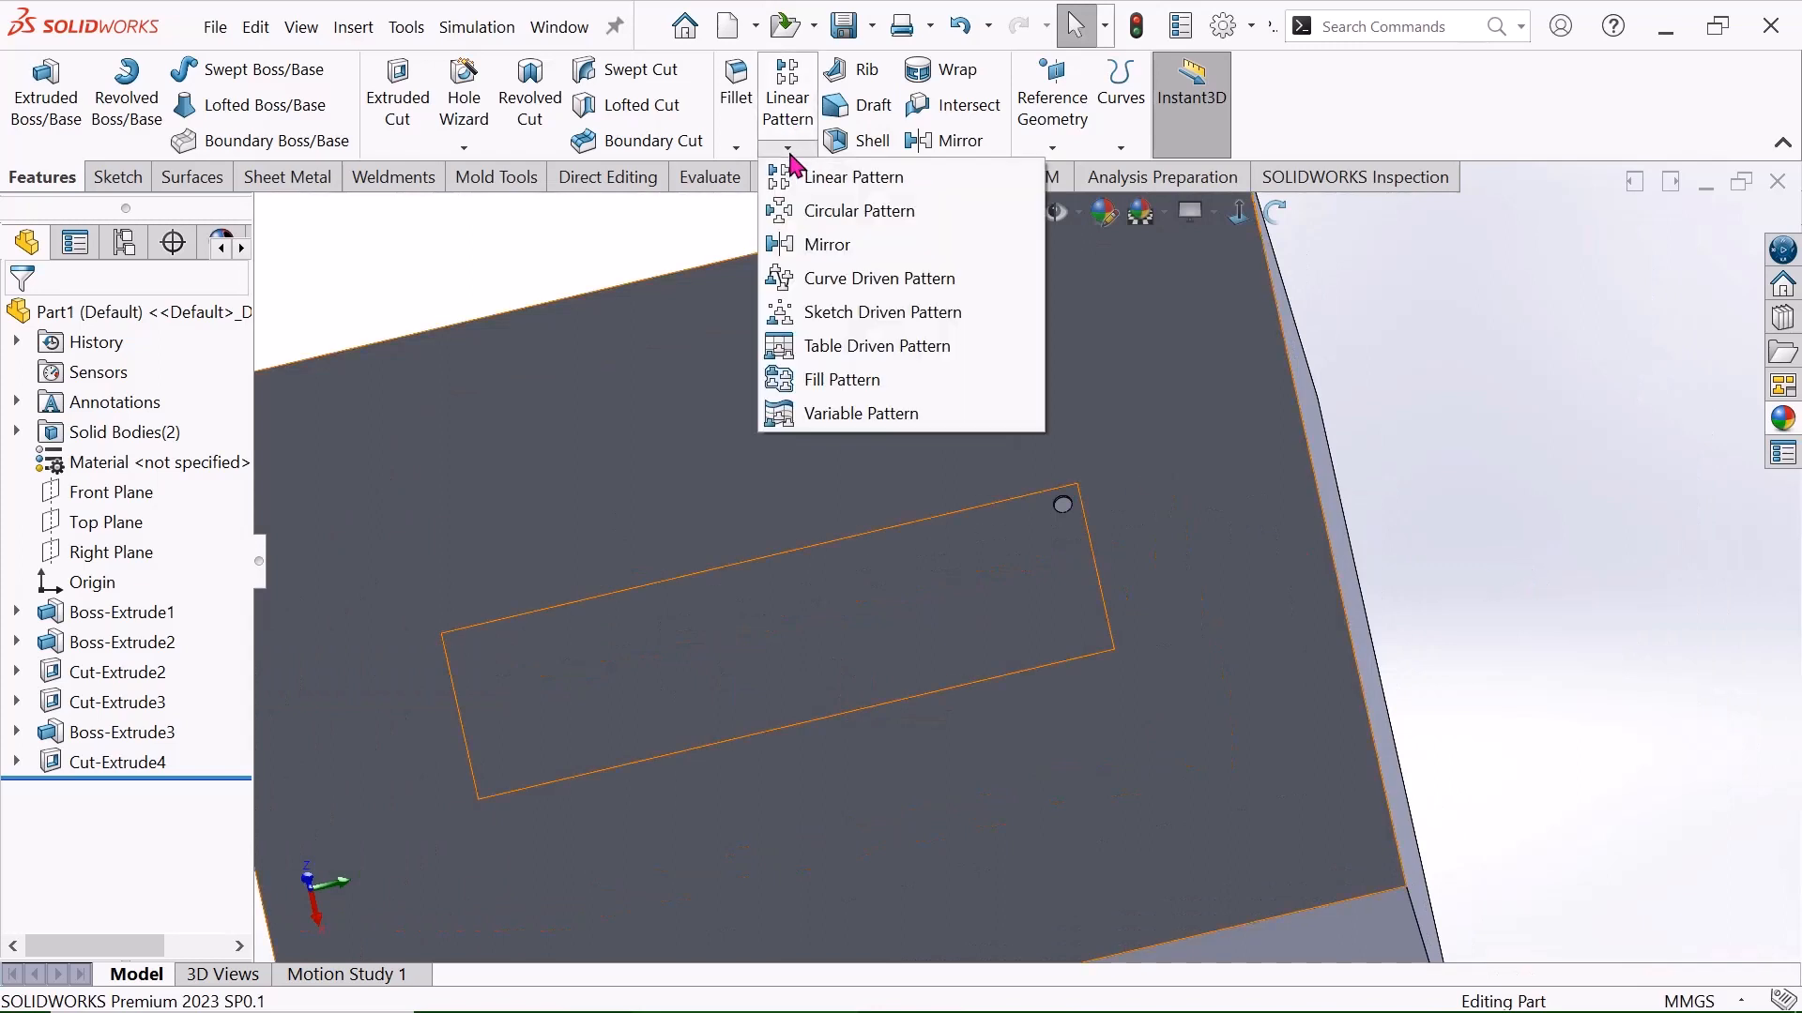
pyautogui.click(854, 178)
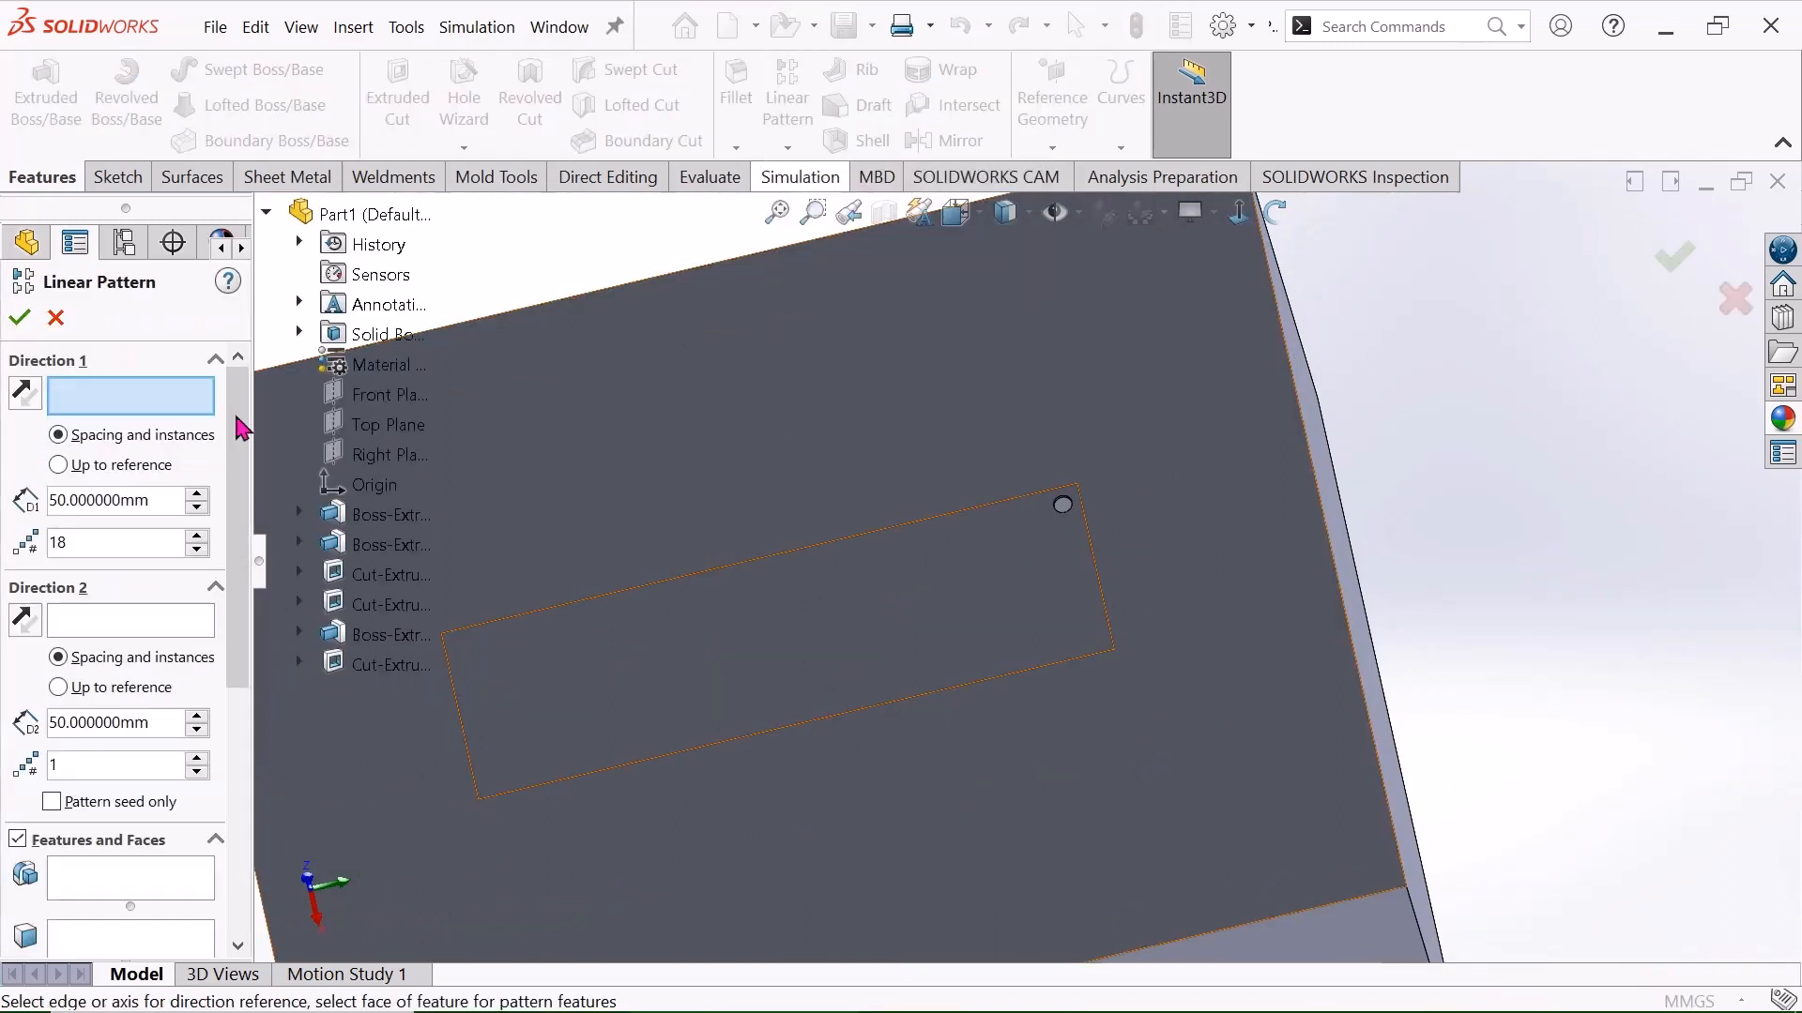
pyautogui.scroll(-2, 1106, 527)
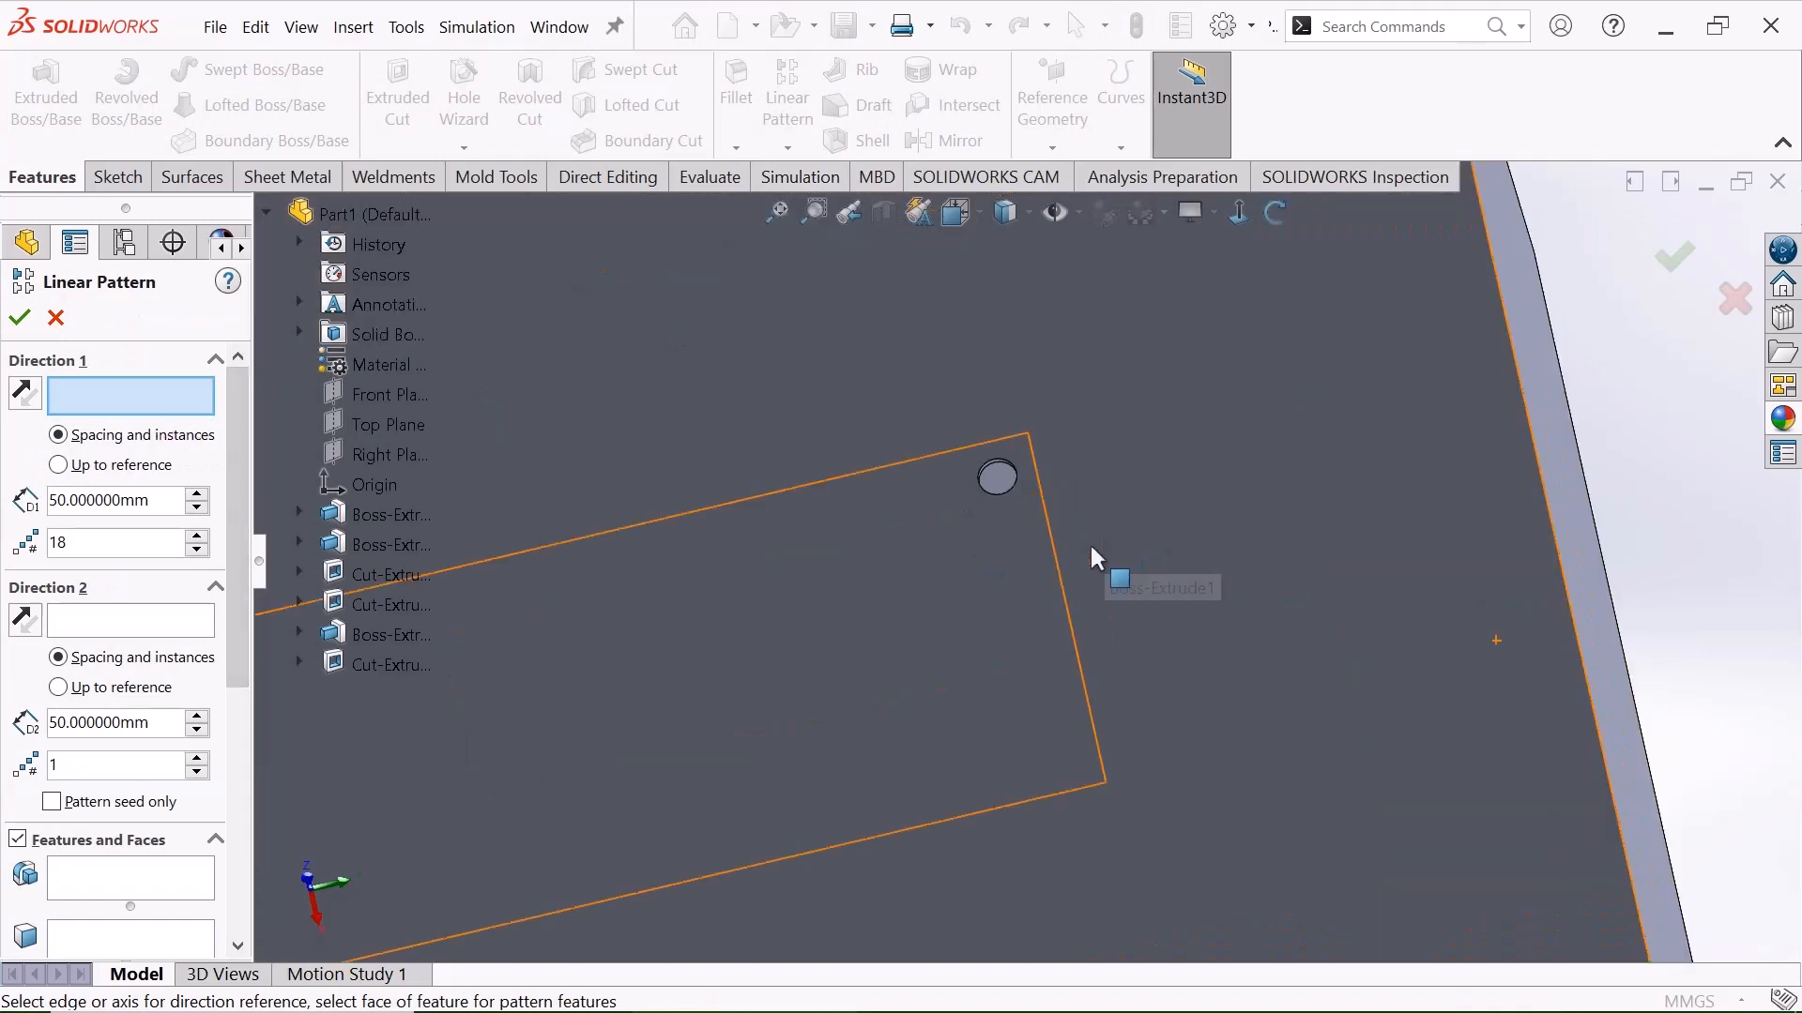
pyautogui.click(1044, 503)
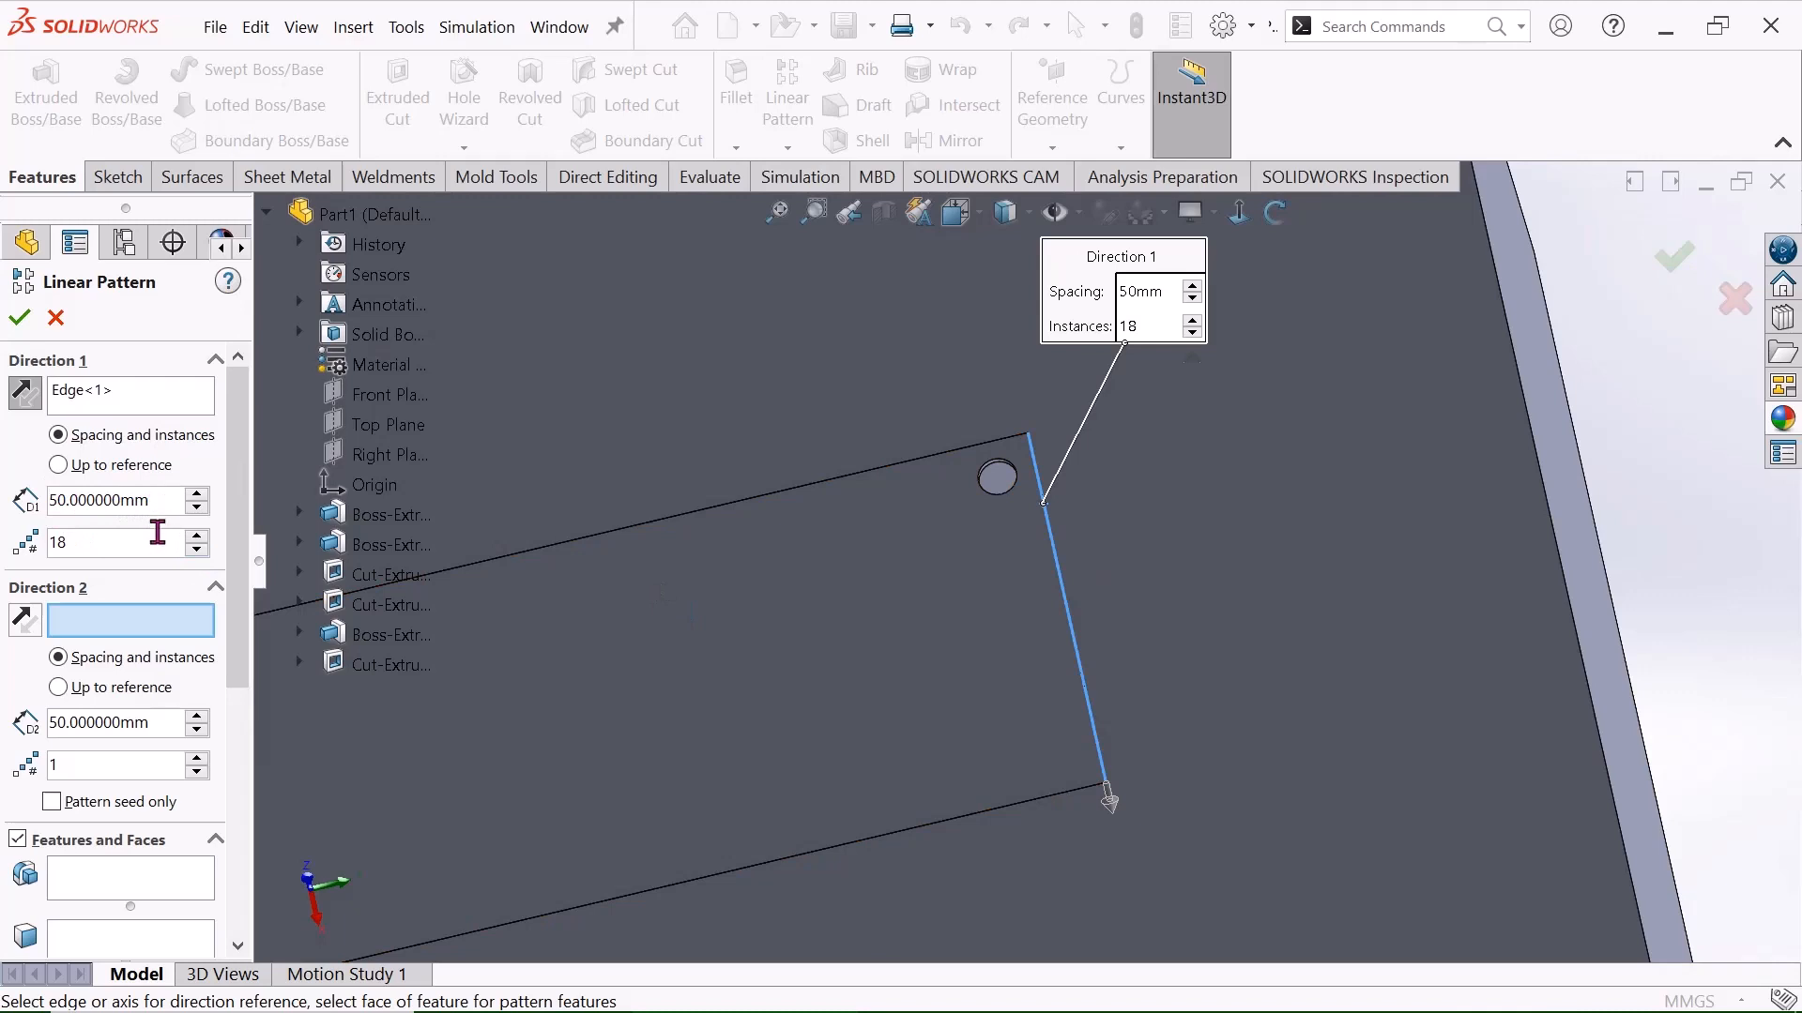
pyautogui.doubleClick(166, 504)
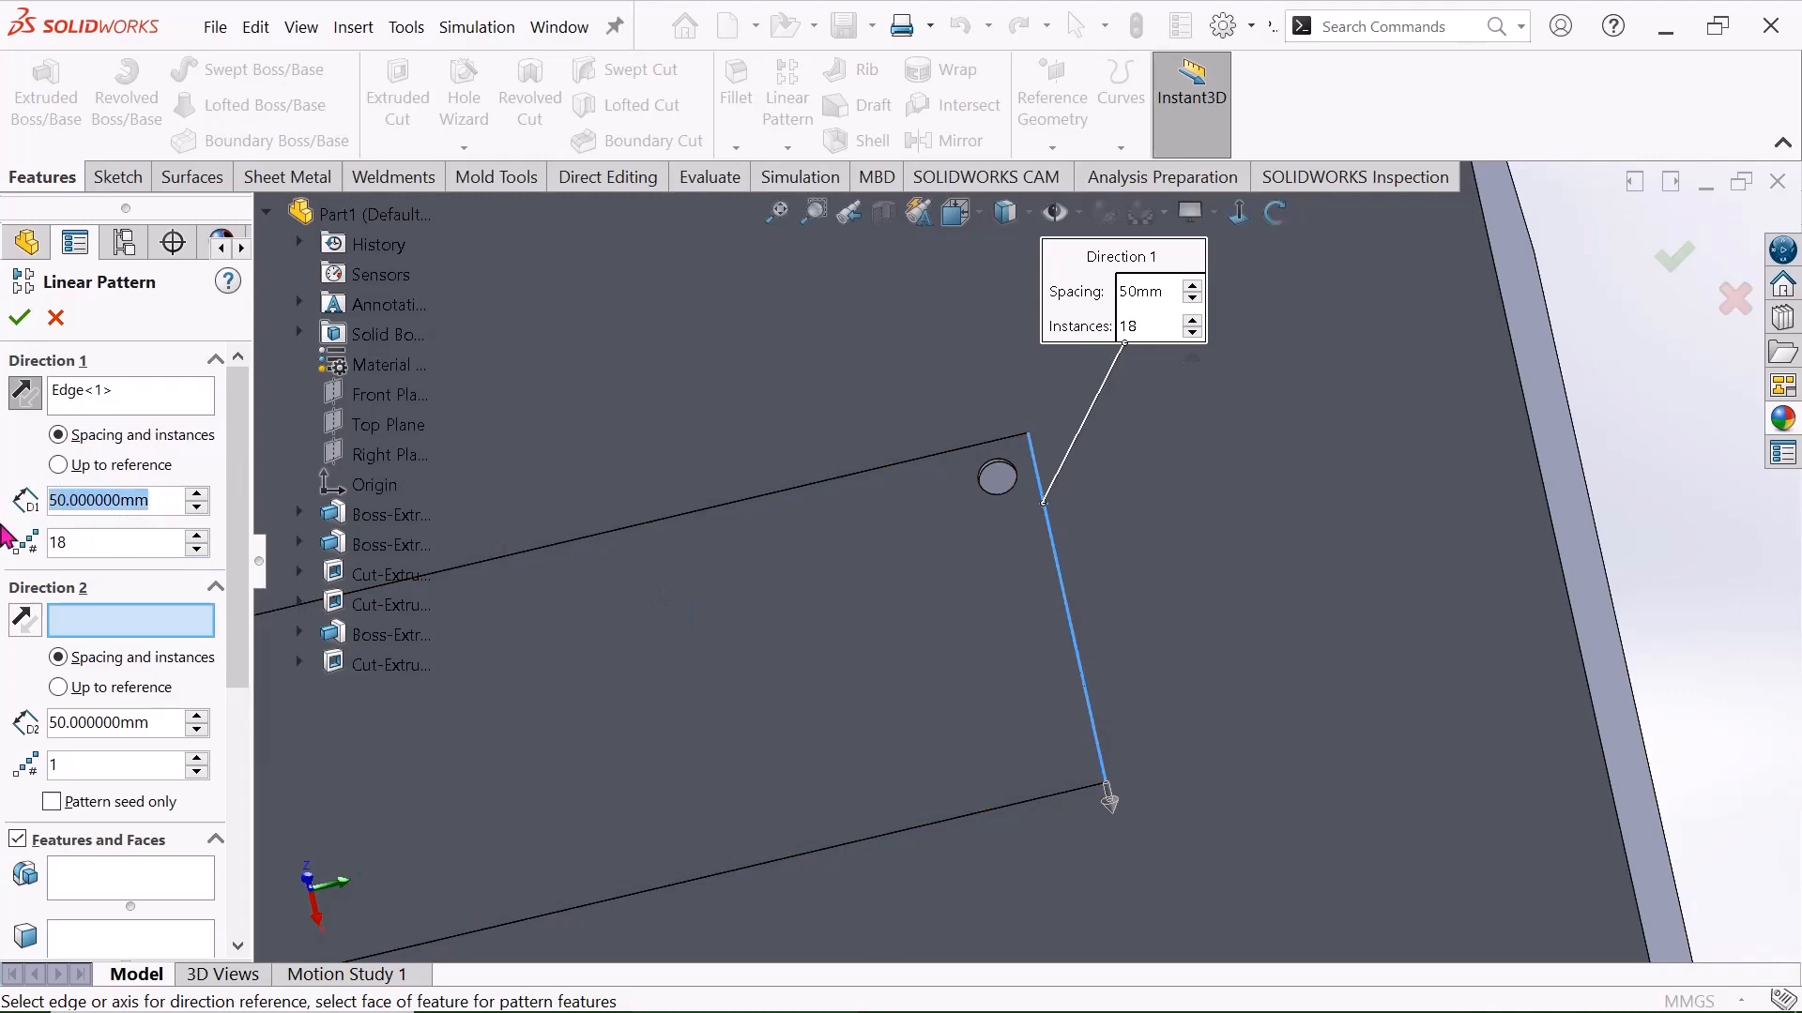
pyautogui.write('2')
pyautogui.press('Return')
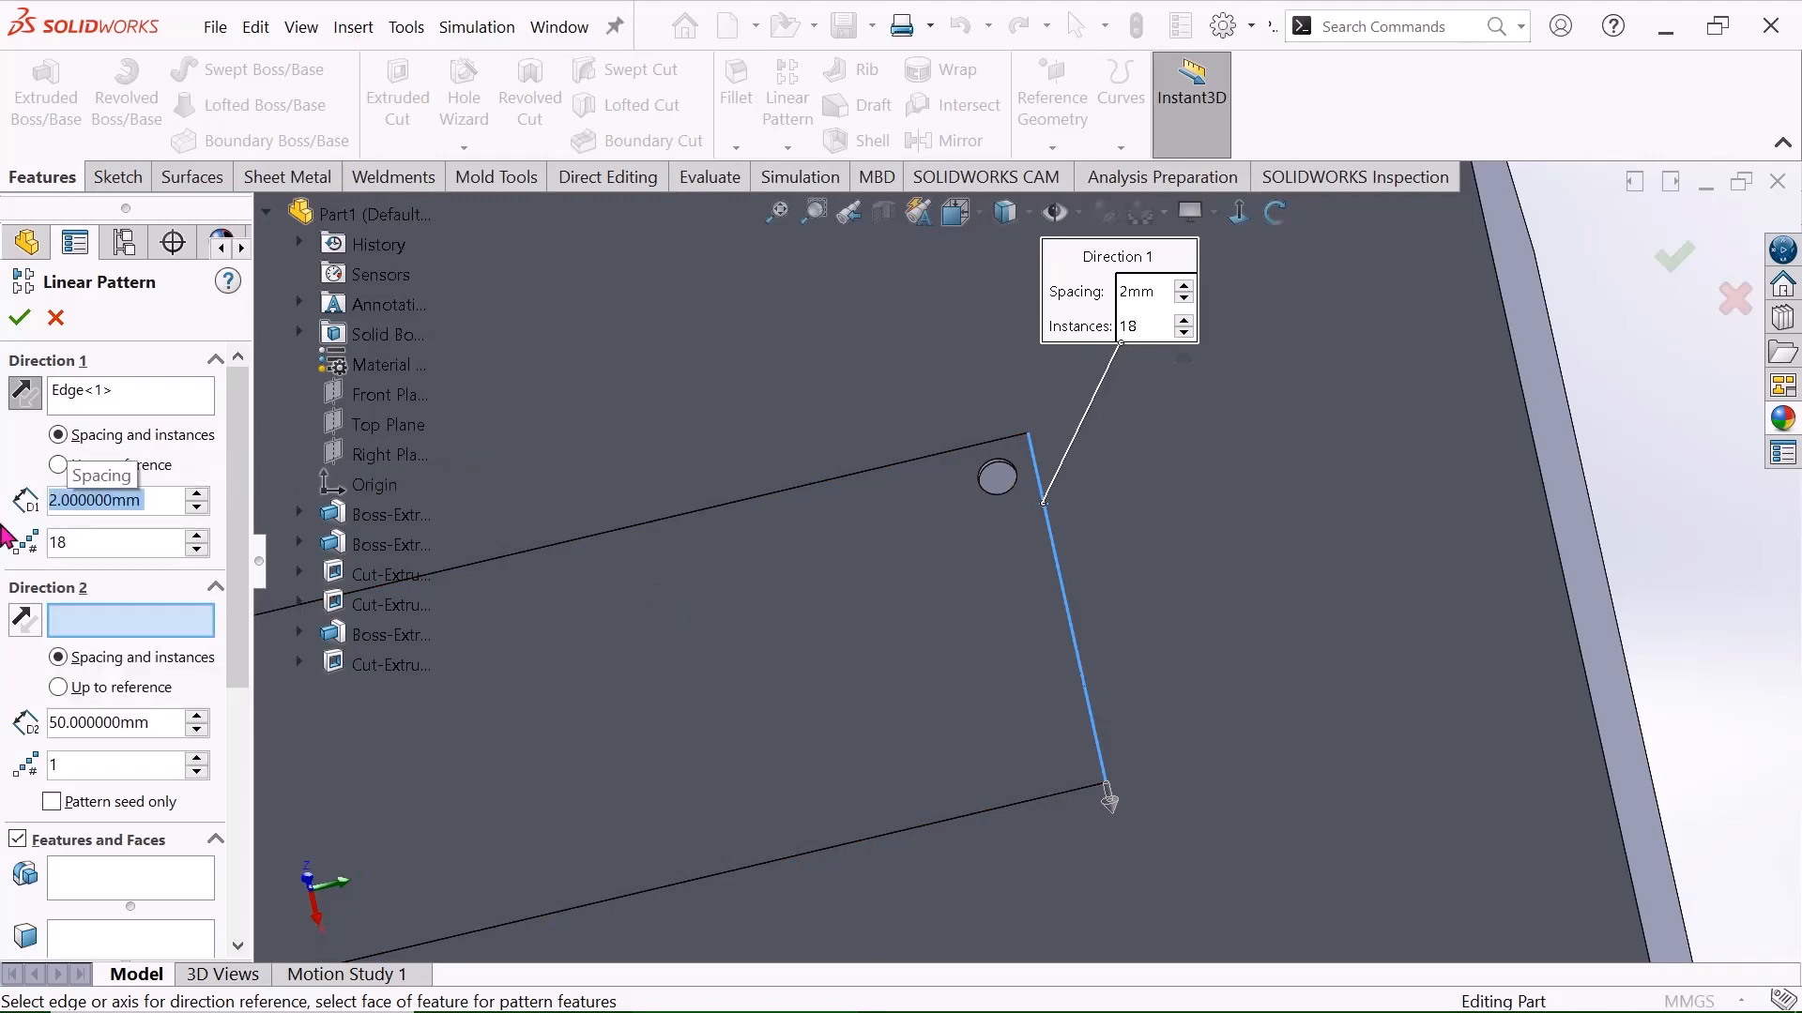
# Select the small hole cut as the feature to pattern, set 5 instances, and accept the linear pattern.
pyautogui.click(144, 551)
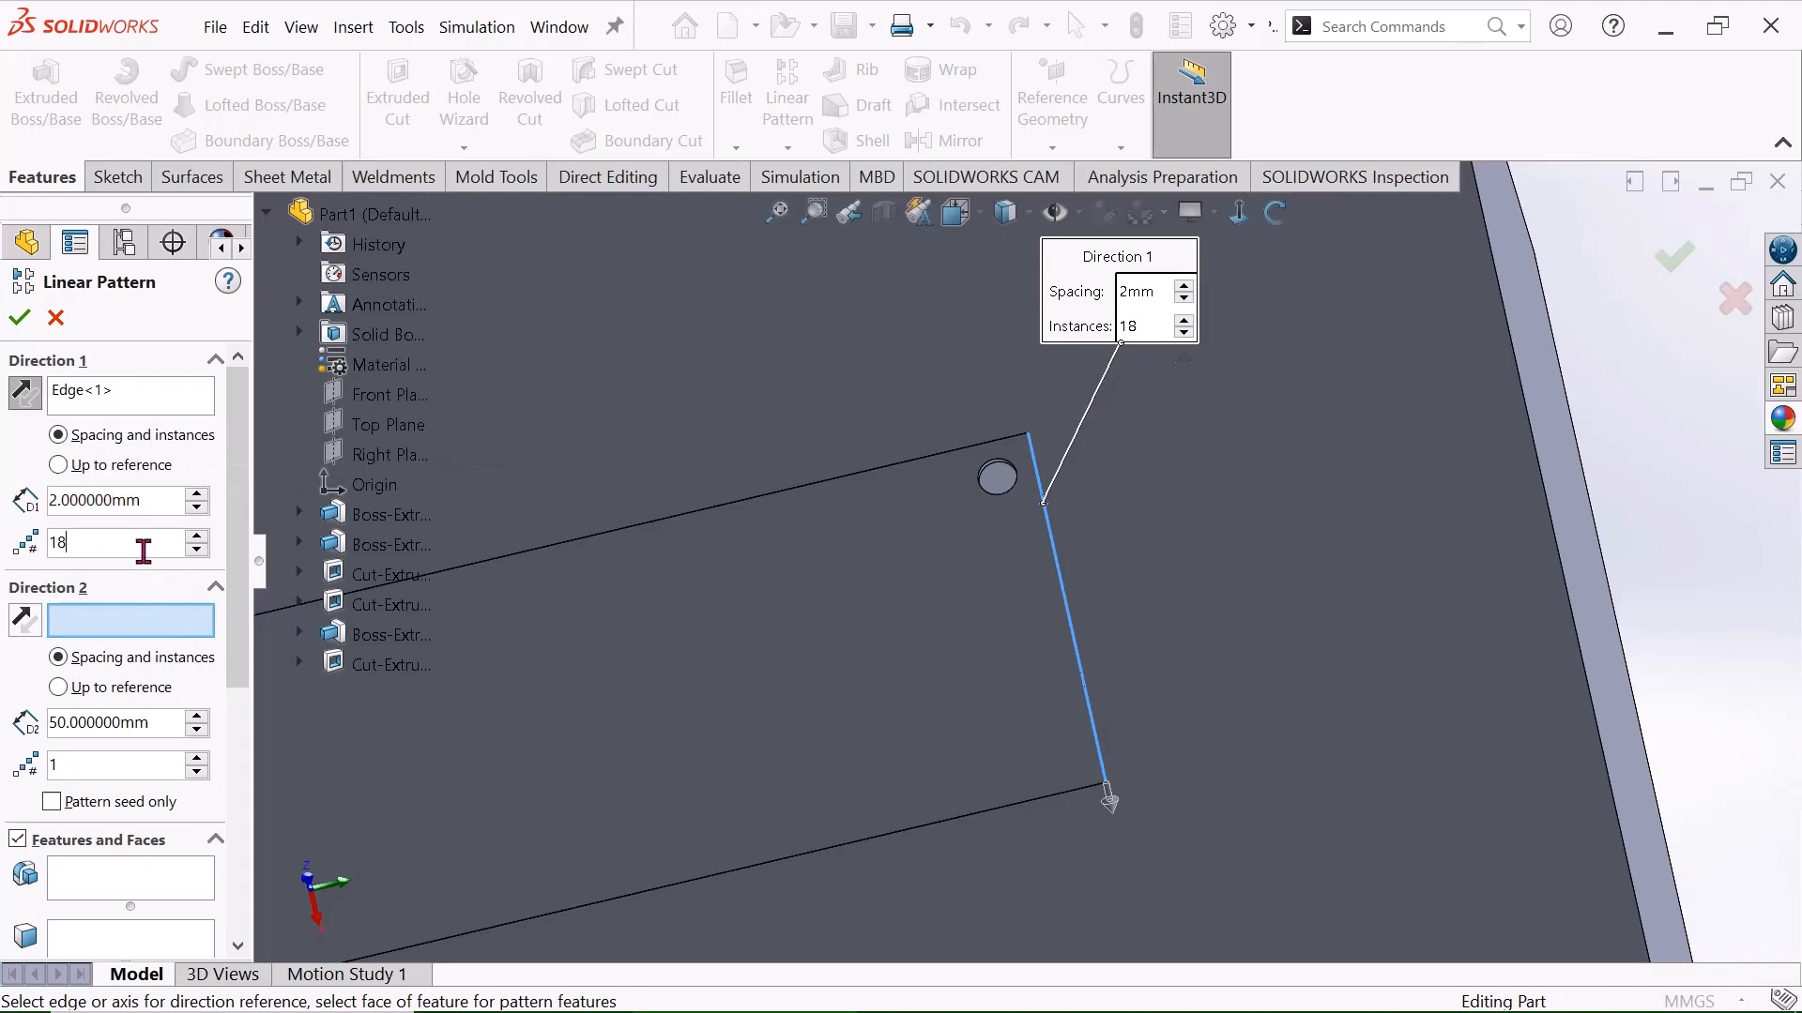
pyautogui.click(113, 890)
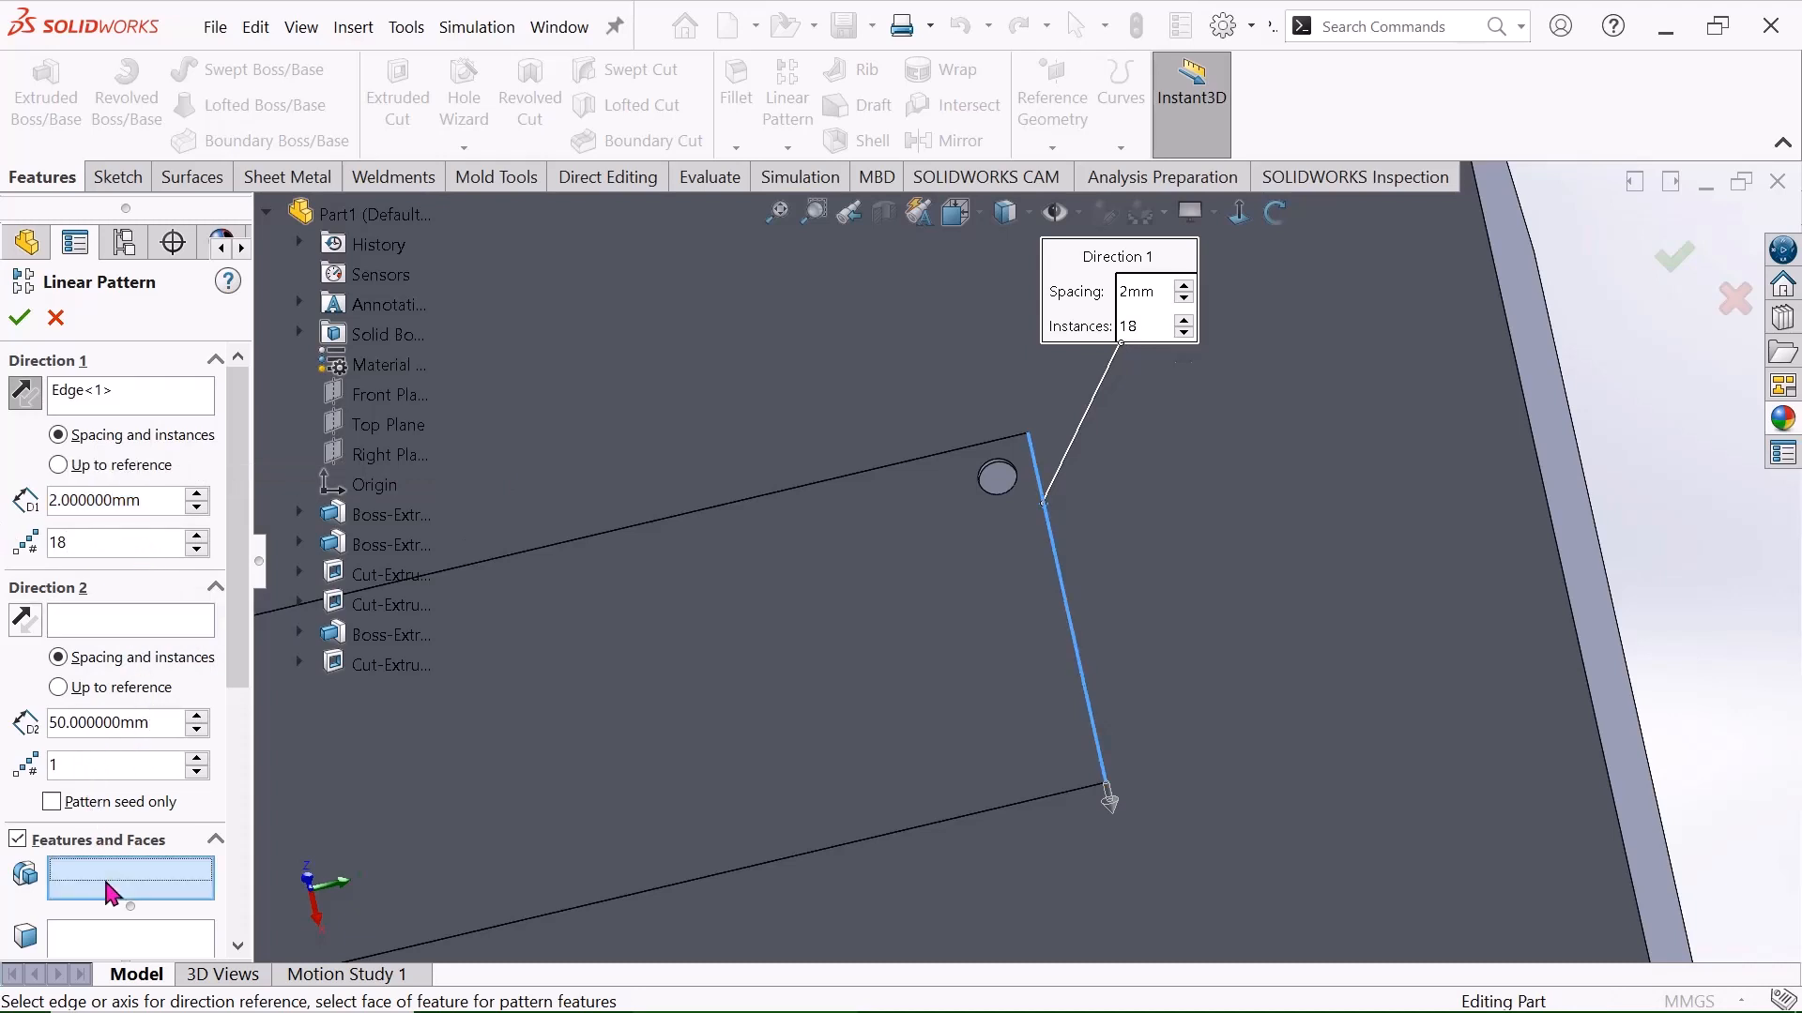
pyautogui.click(385, 677)
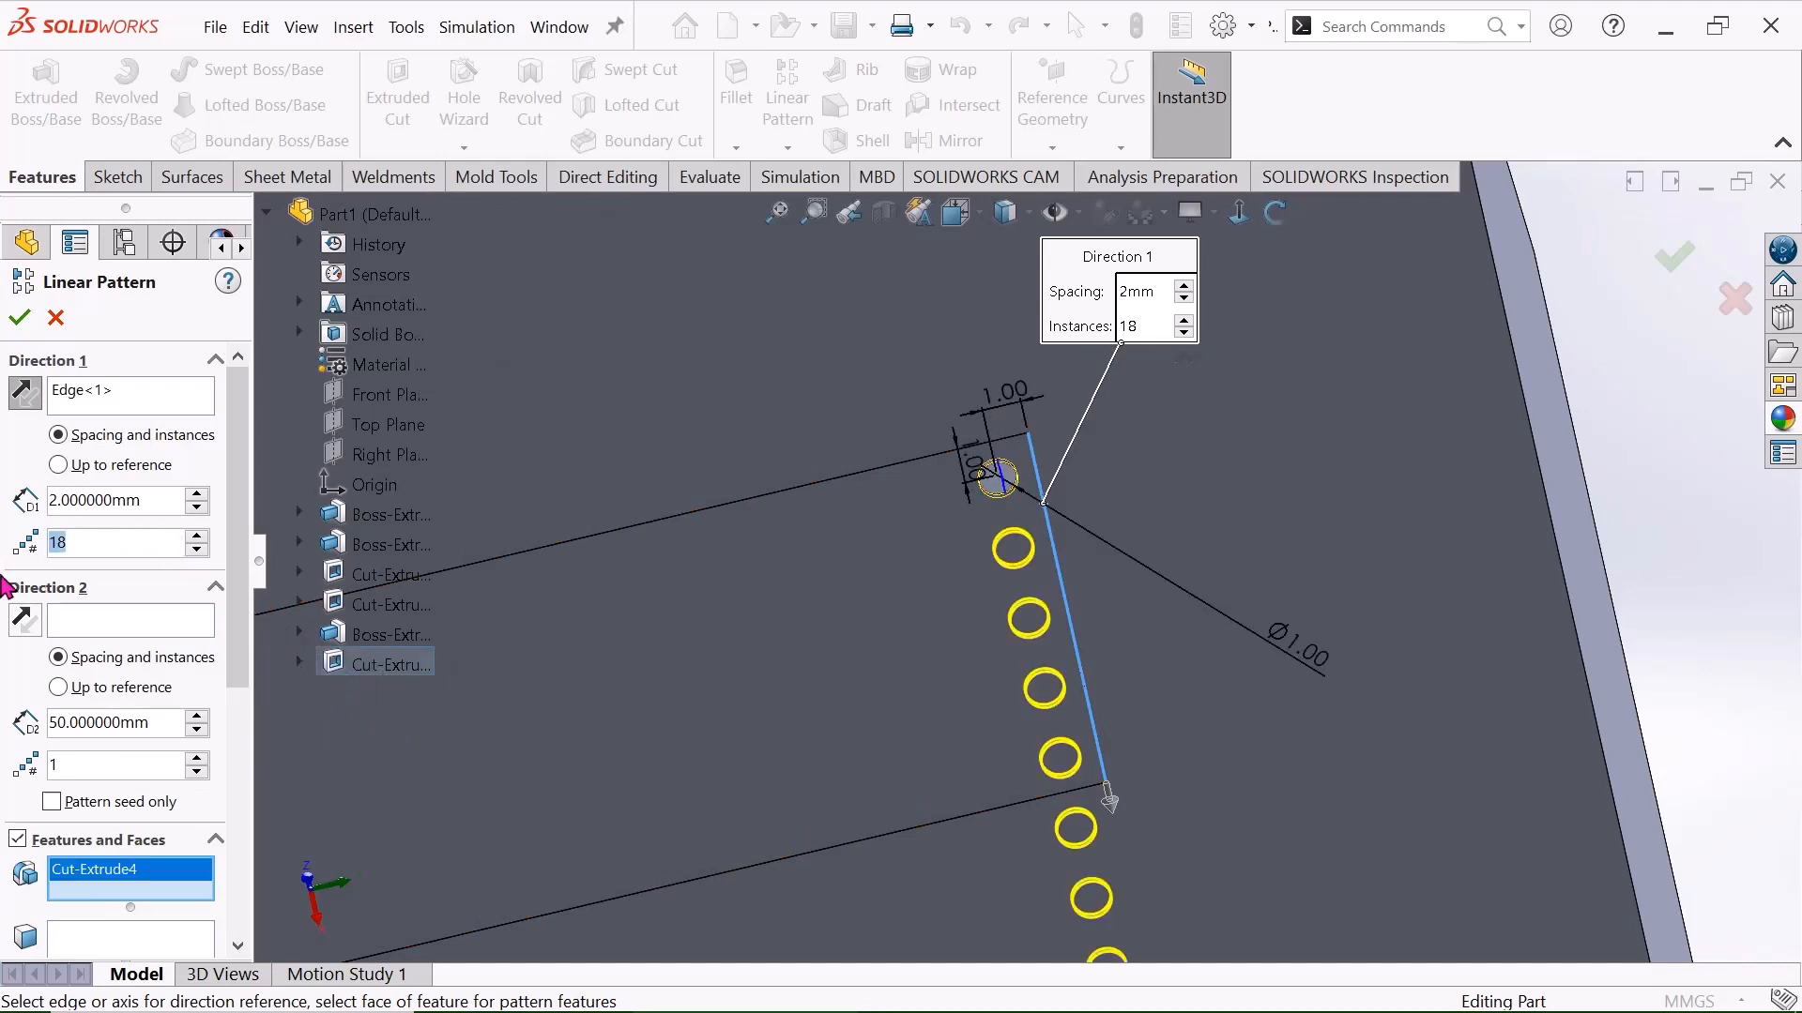
pyautogui.write('6')
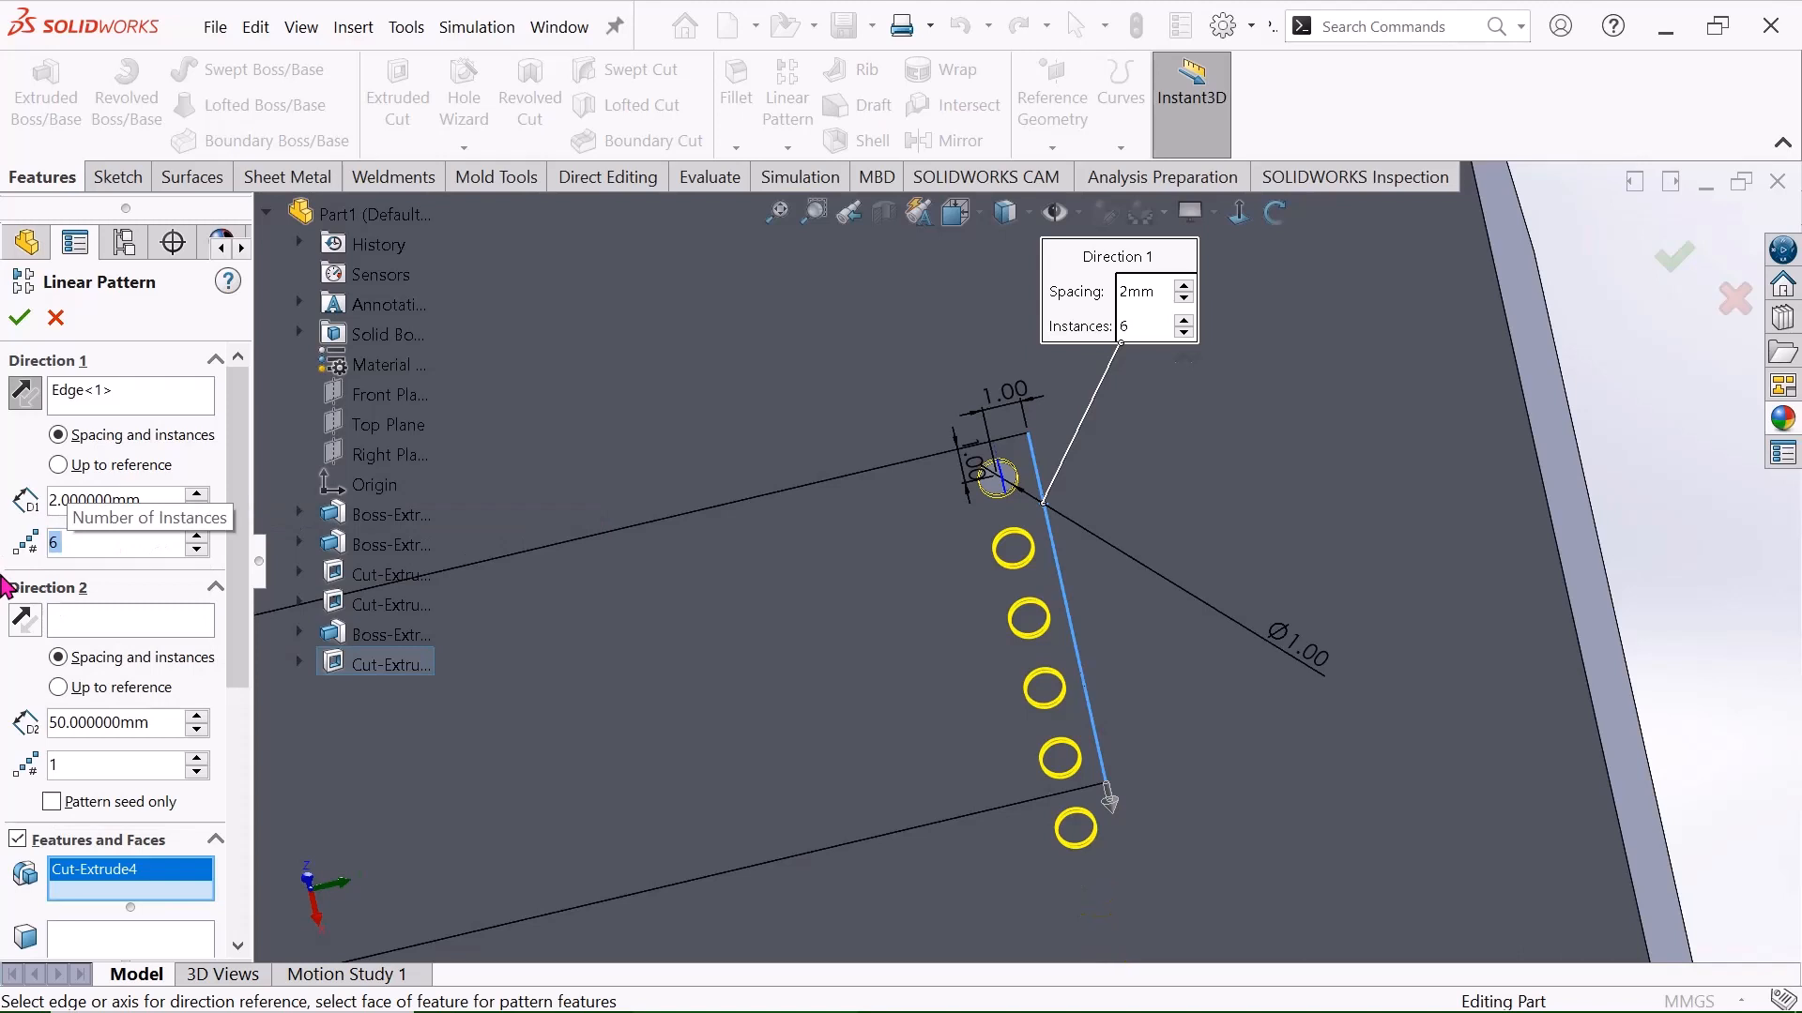
pyautogui.write('5')
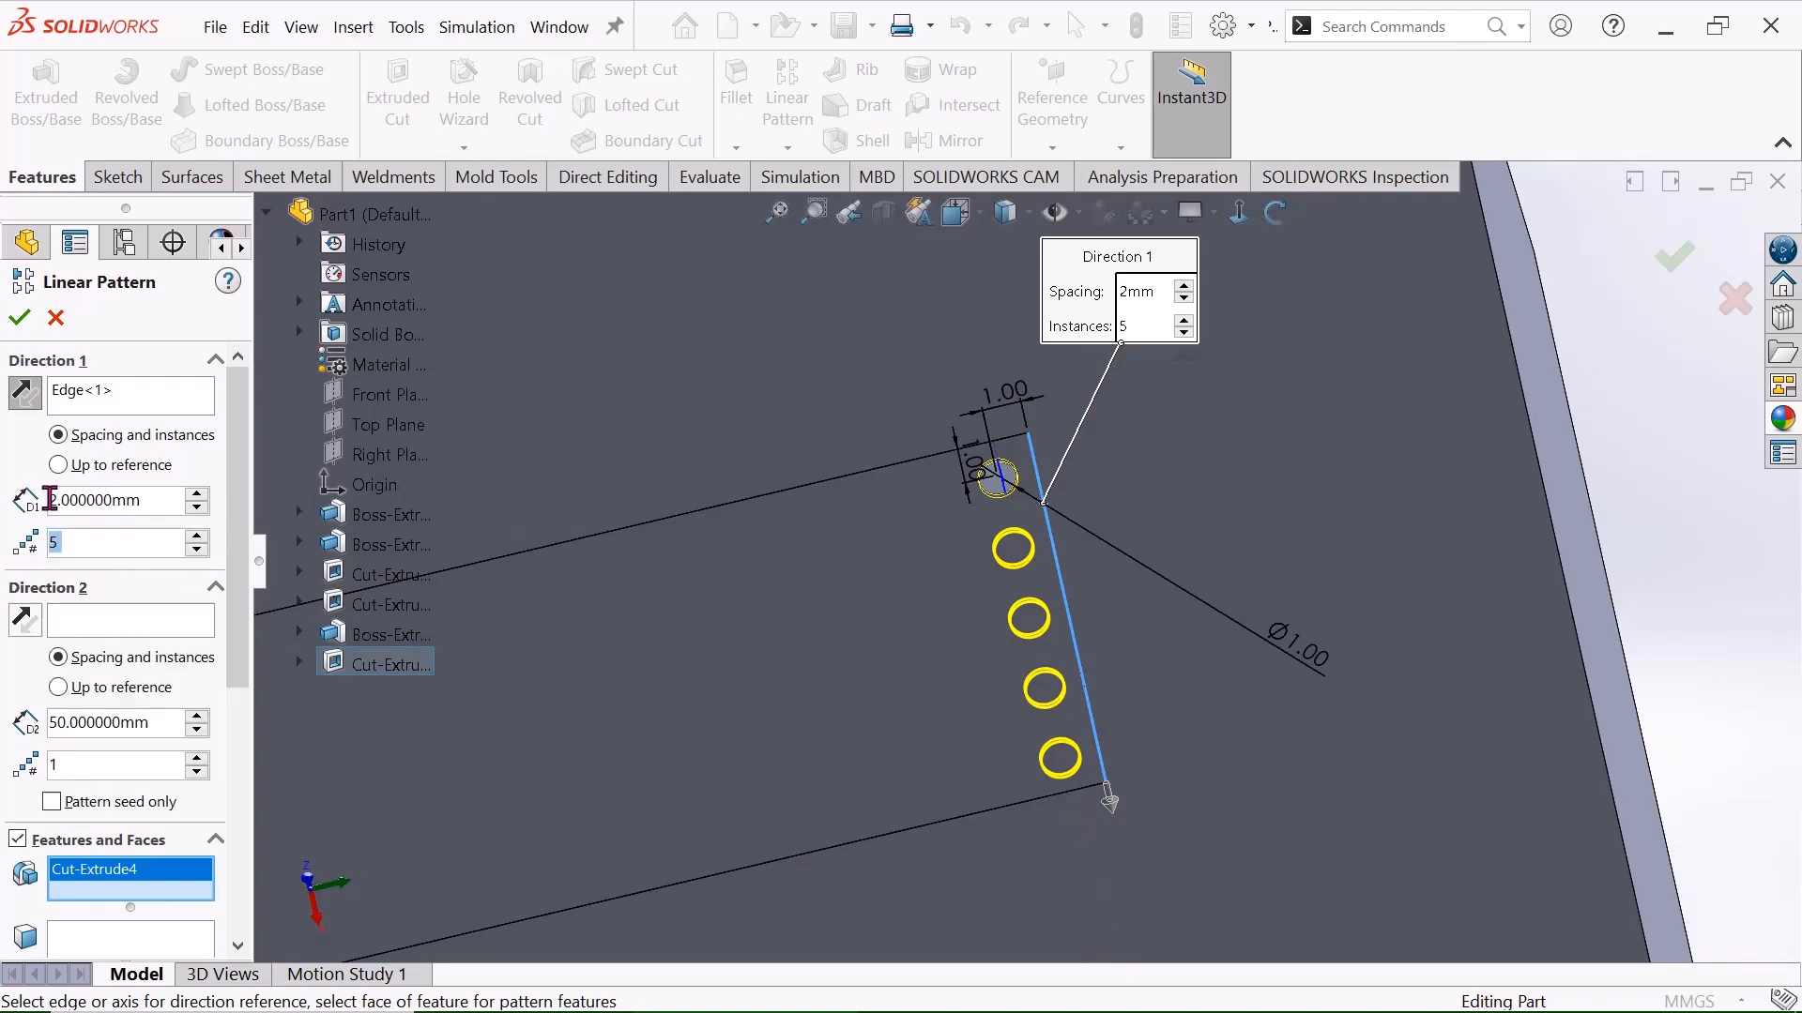
pyautogui.click(17, 322)
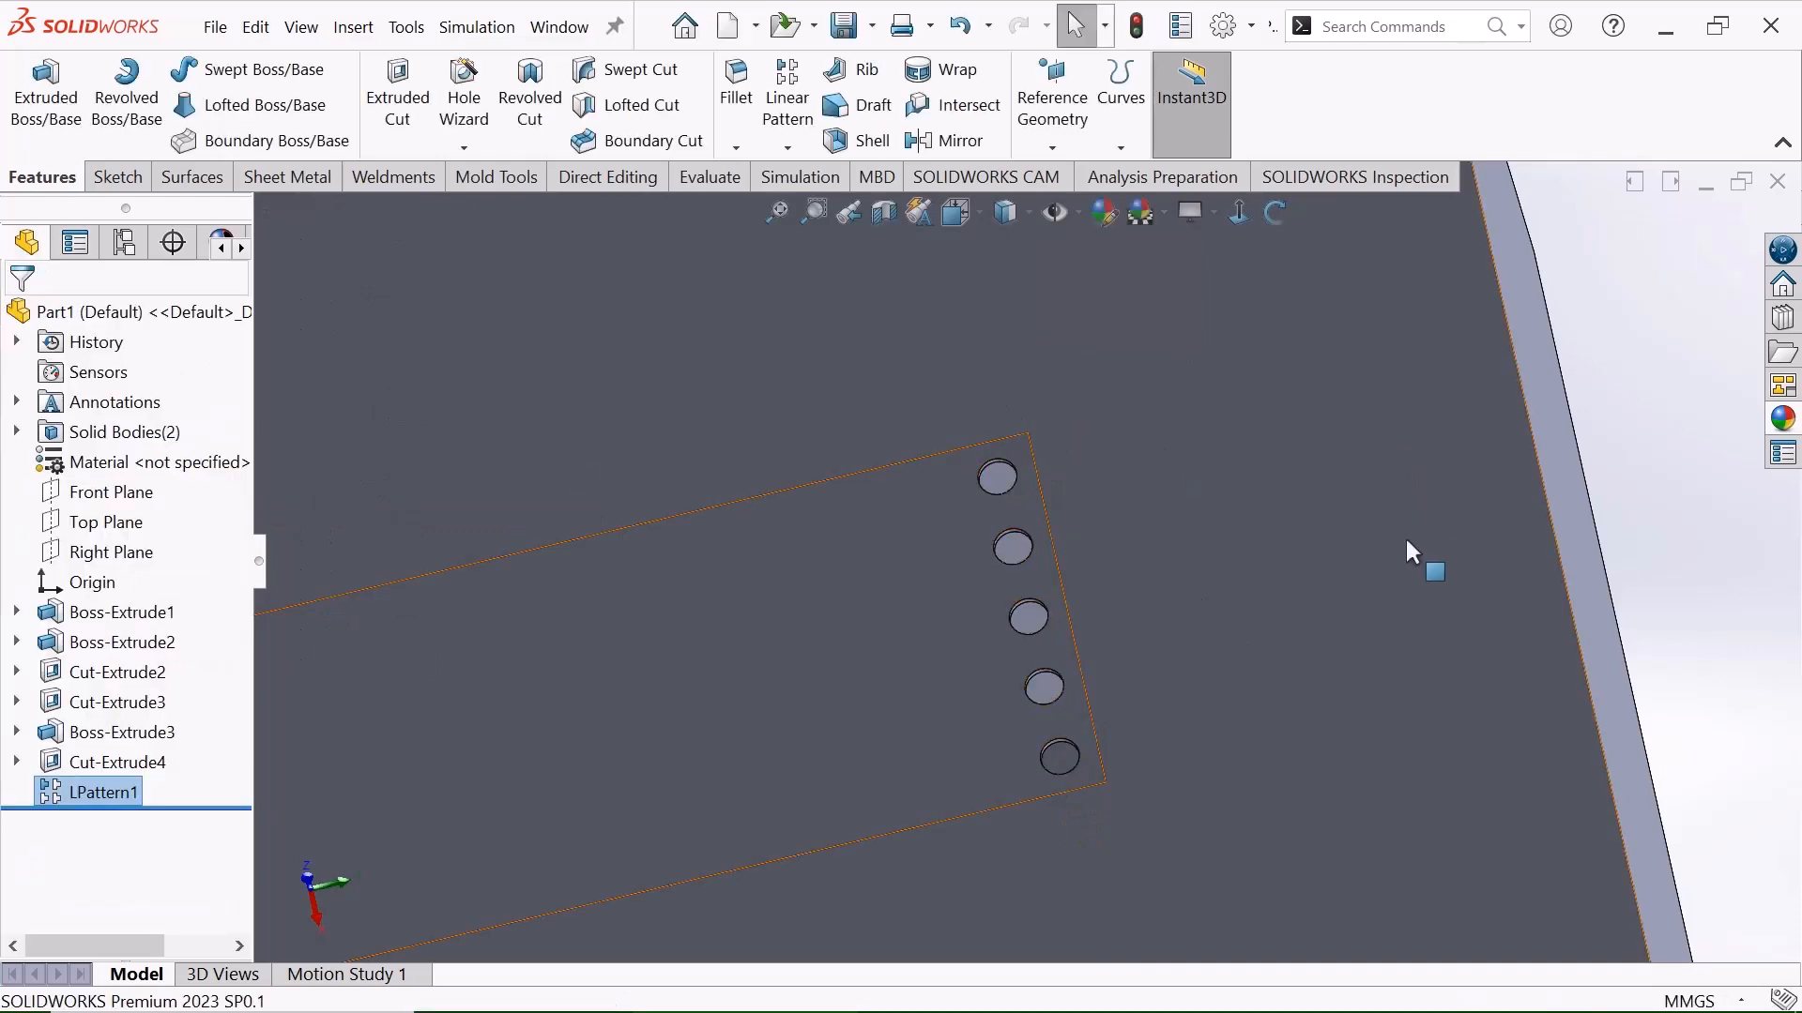
# Start a second linear pattern along the slot plate's long edge, using the row of five holes as the patterned feature.
pyautogui.click(1275, 212)
pyautogui.moveTo(1133, 575); pyautogui.dragTo(1135, 491)
pyautogui.rightClick(1140, 493)
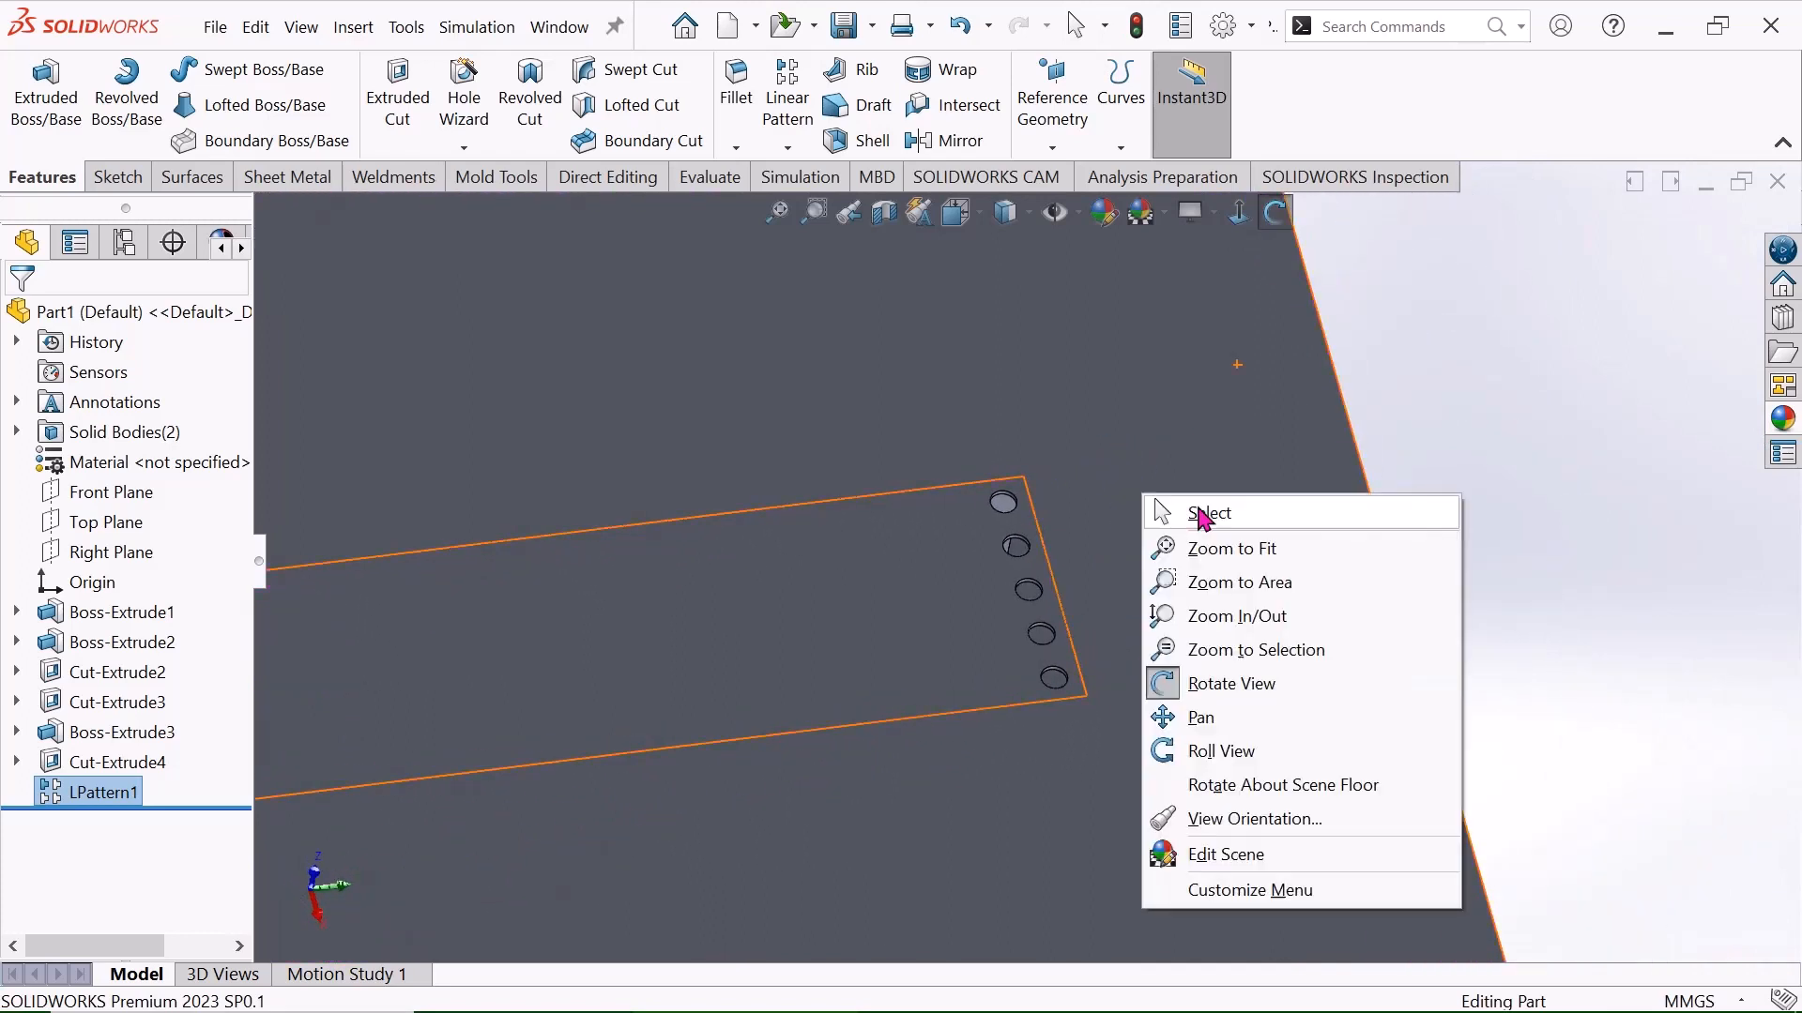
pyautogui.click(1204, 517)
pyautogui.scroll(2, 815, 563)
pyautogui.scroll(-2, 793, 563)
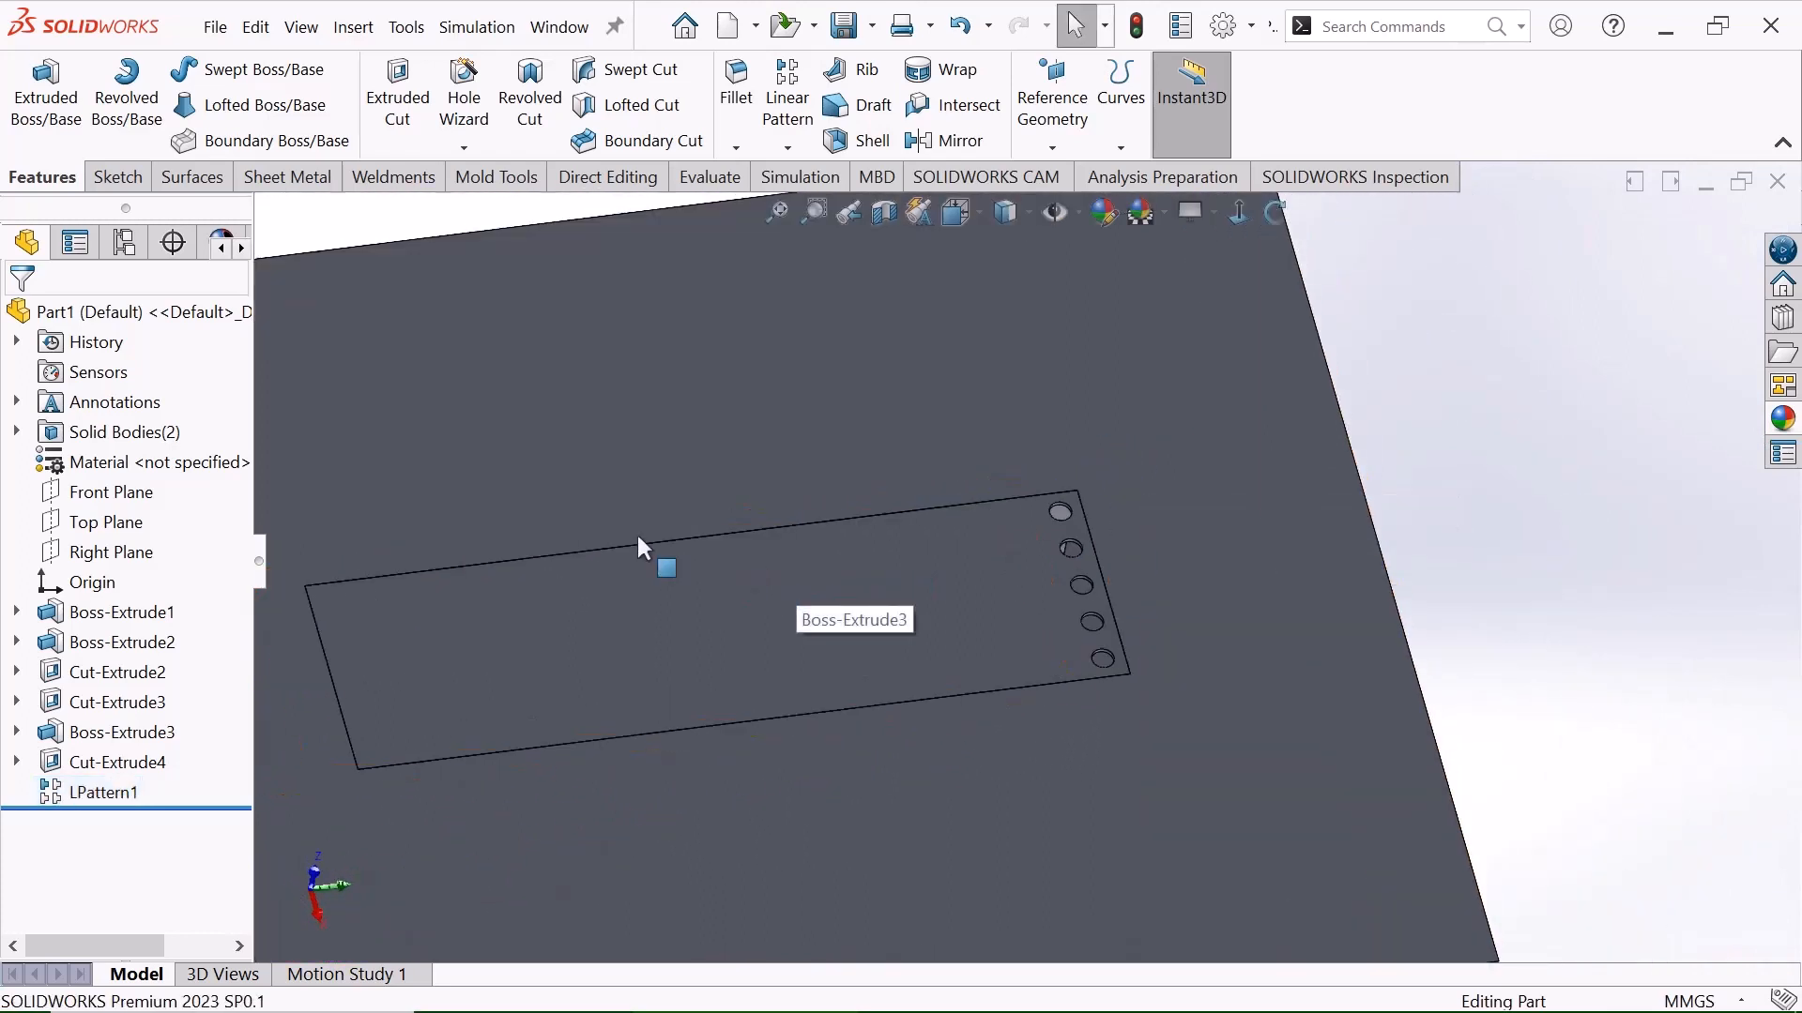
pyautogui.click(789, 150)
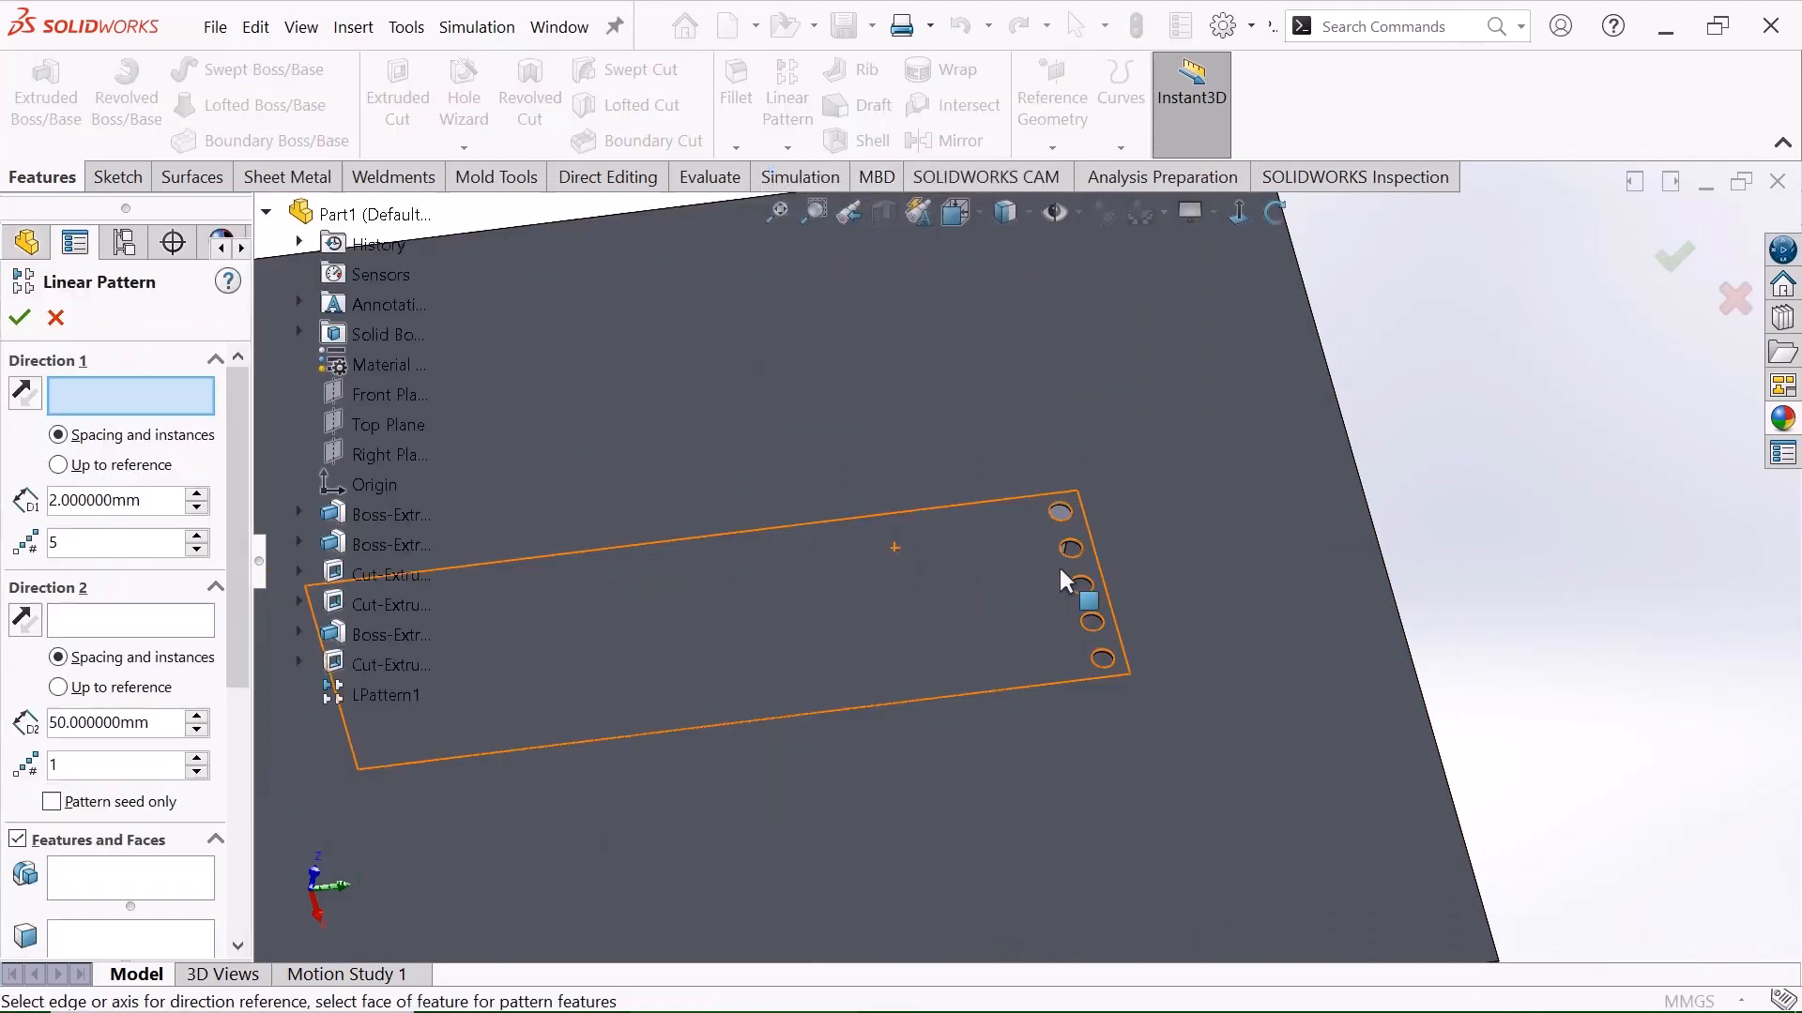
pyautogui.scroll(-1, 1076, 580)
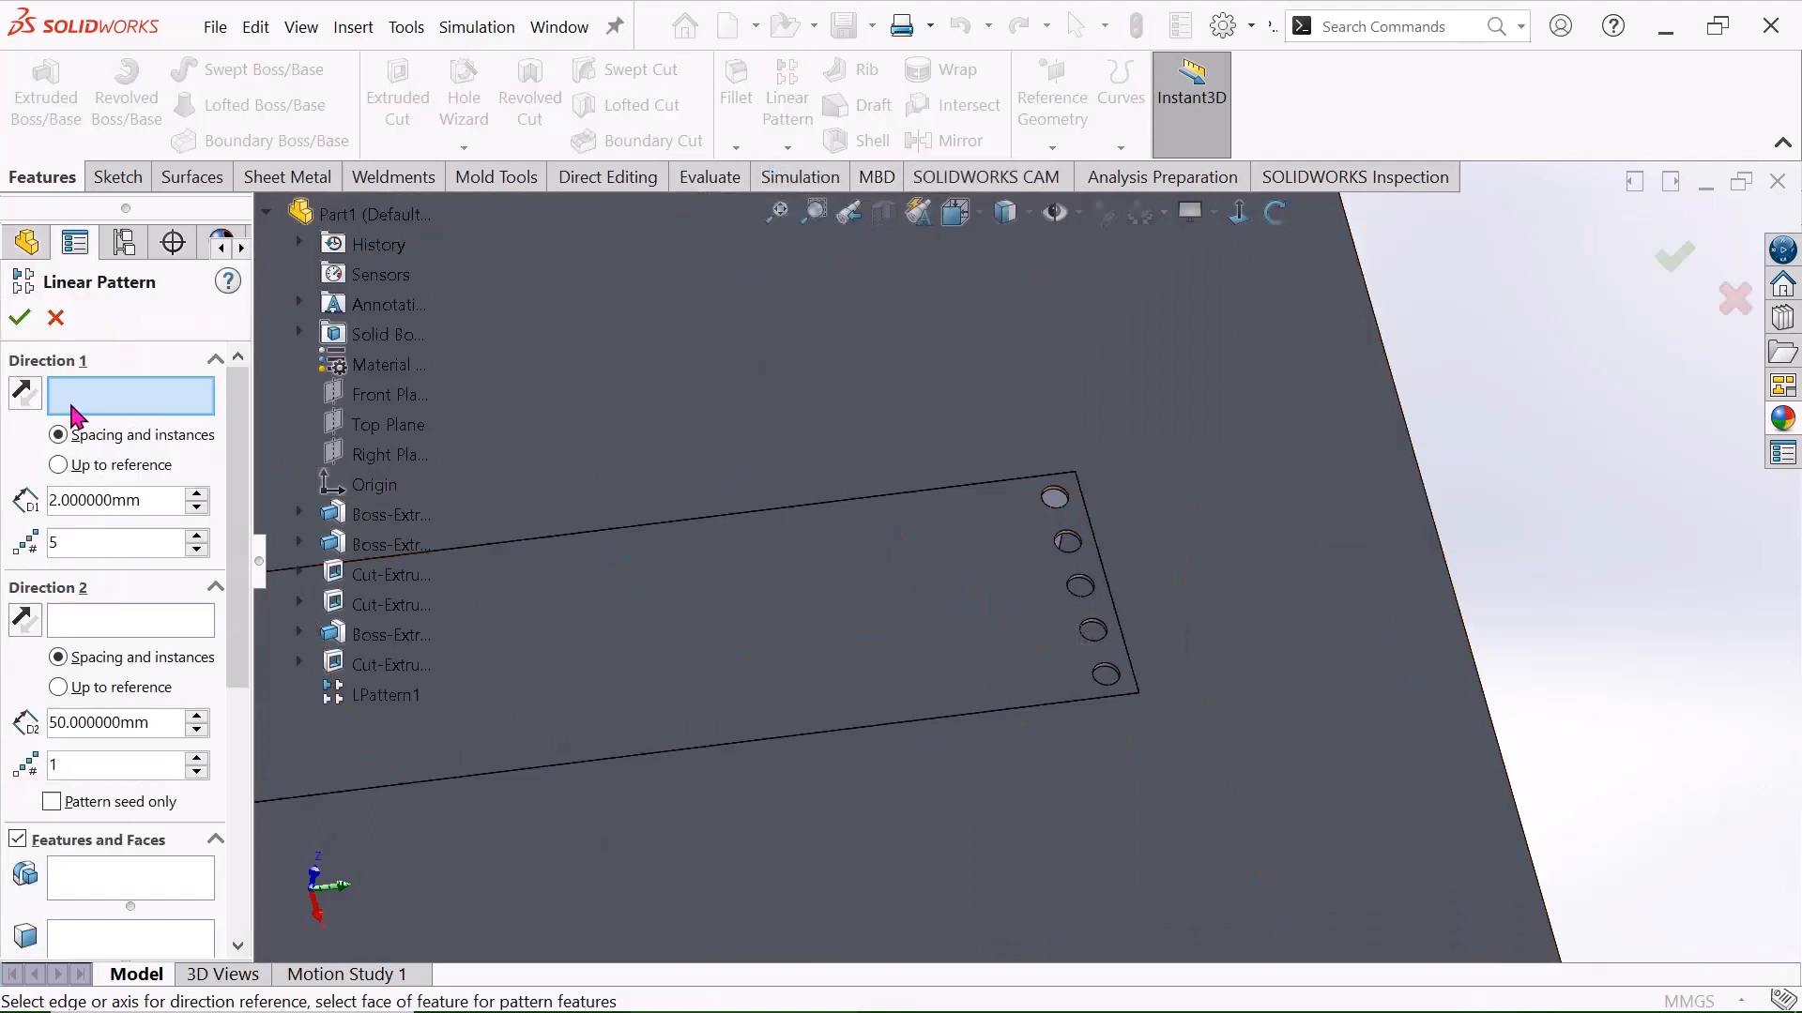
pyautogui.click(707, 514)
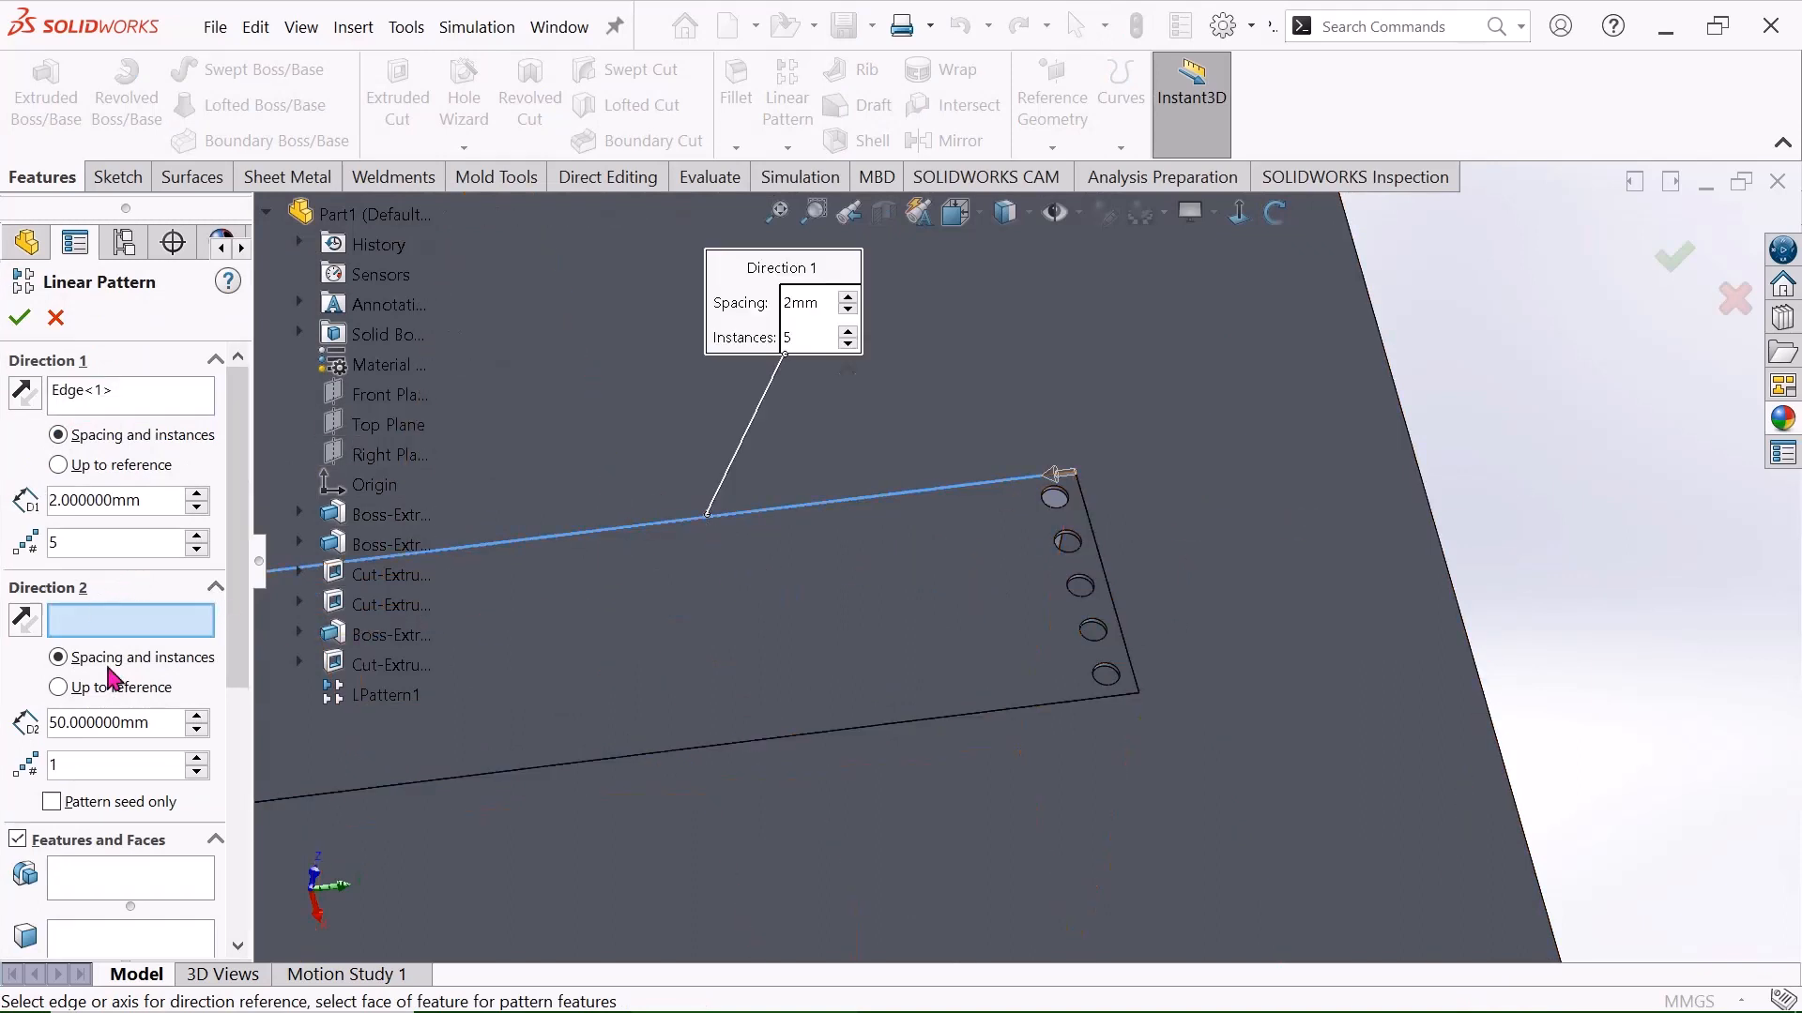
pyautogui.click(149, 888)
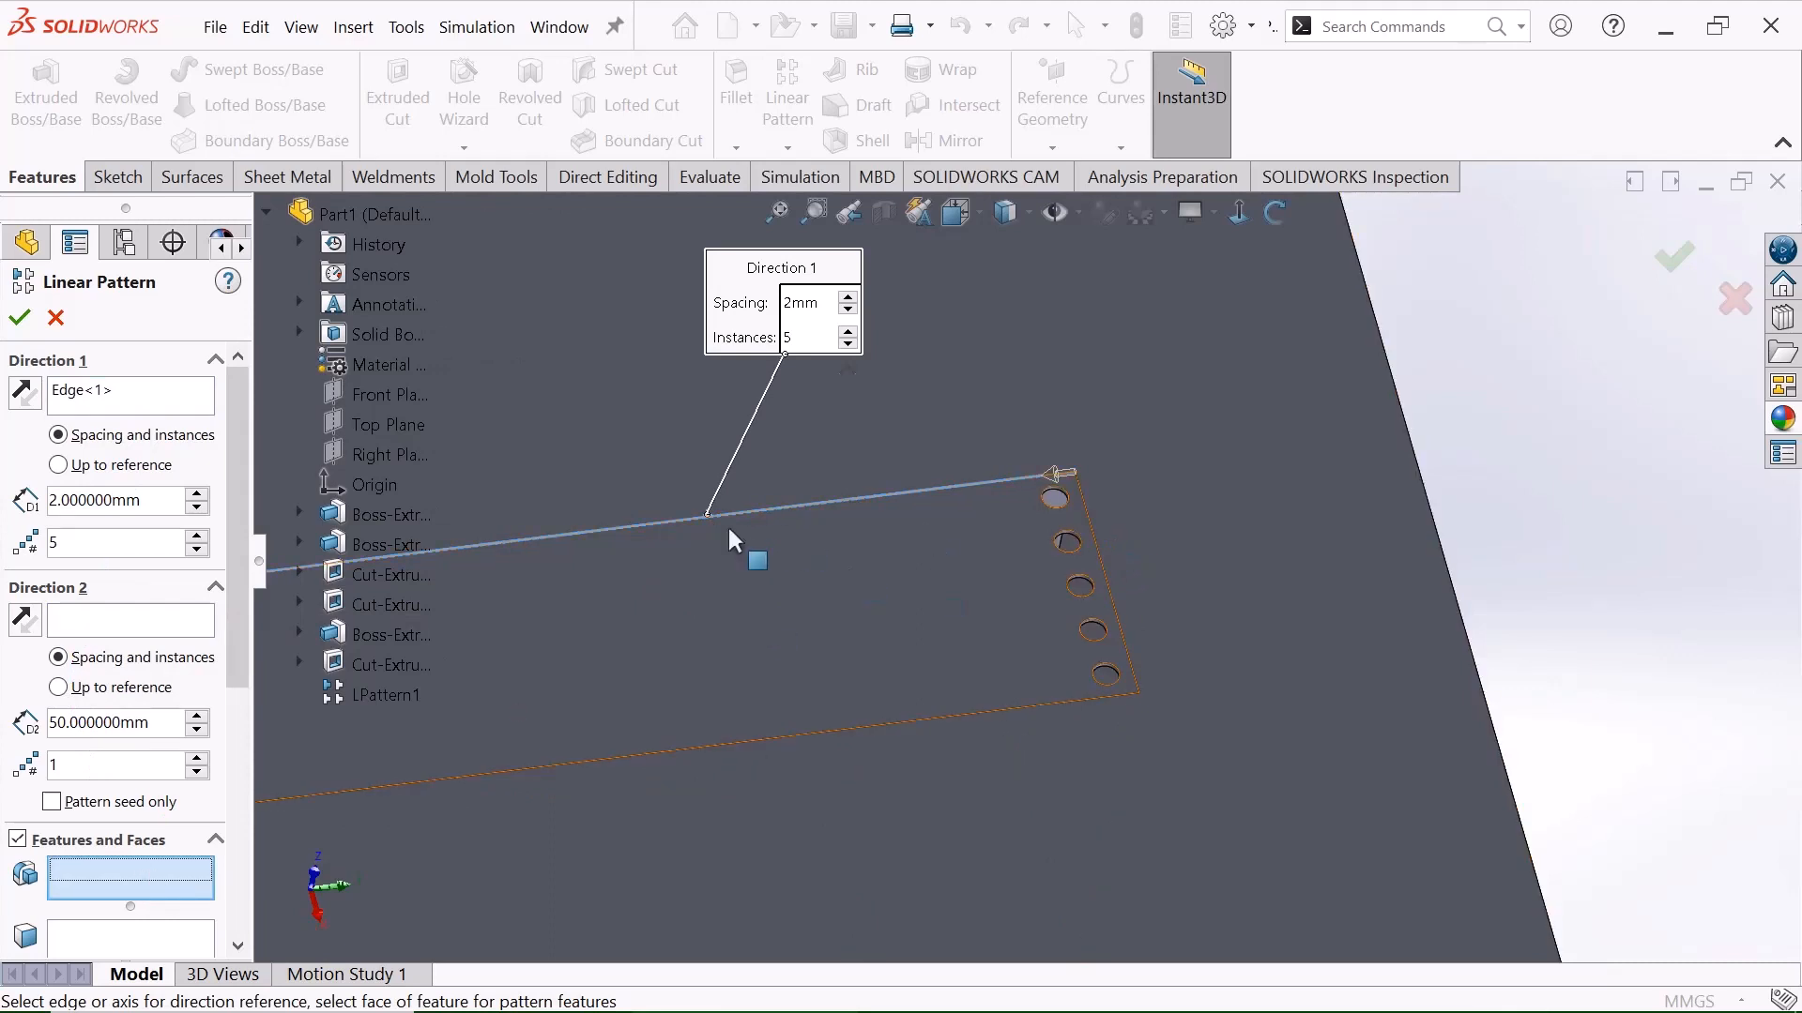
pyautogui.scroll(1, 729, 527)
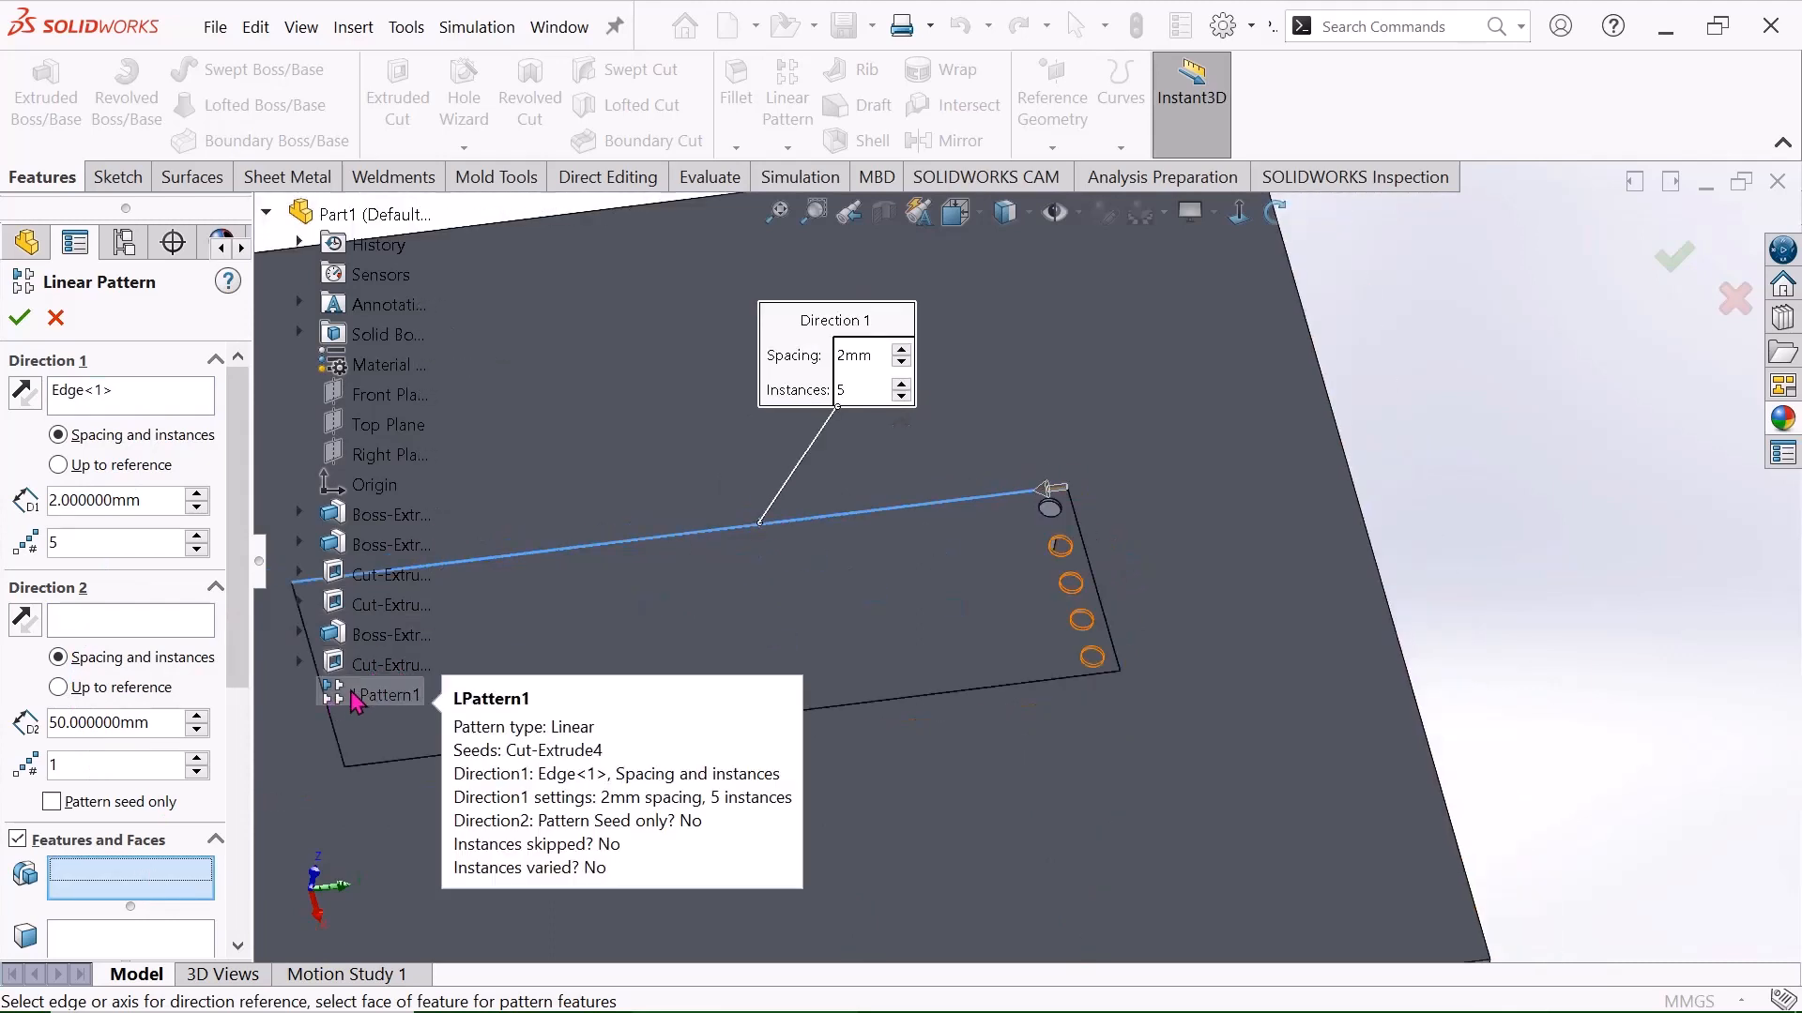
pyautogui.click(375, 695)
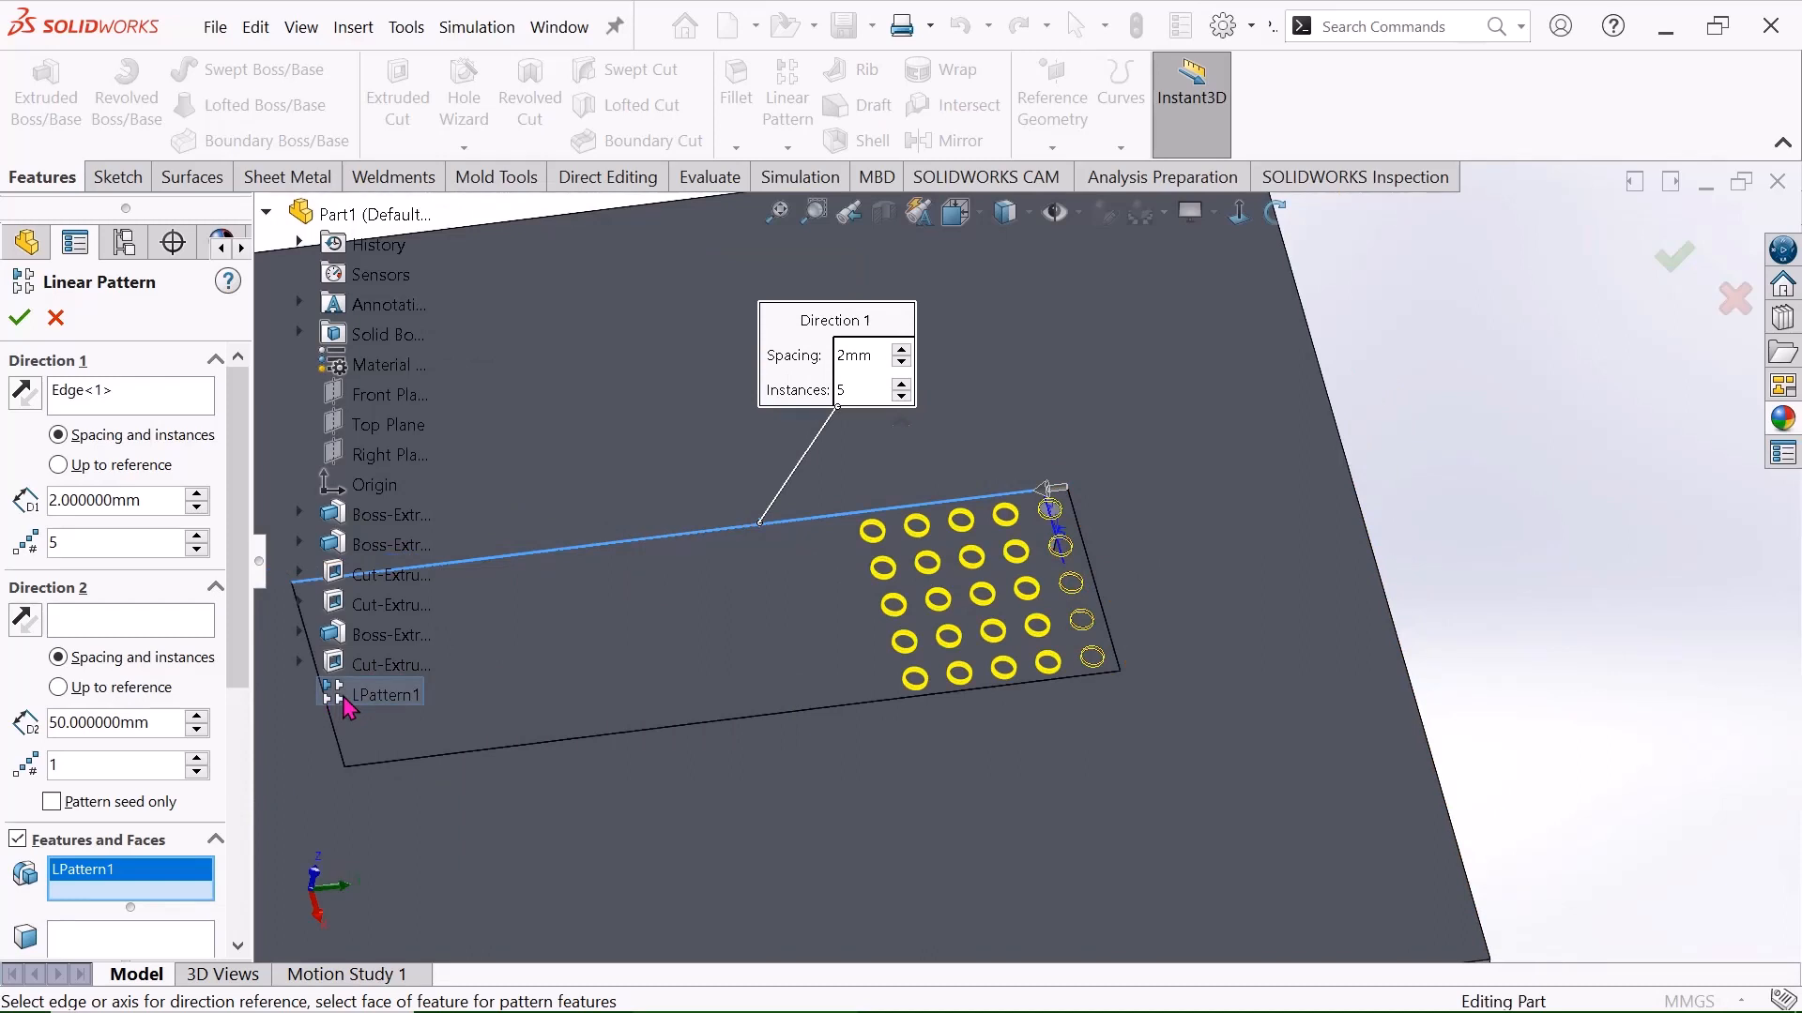
# Set 17 instances at 2 mm spacing for the hole row pattern along the slot plate's long edge and accept it.
pyautogui.scroll(3, 866, 425)
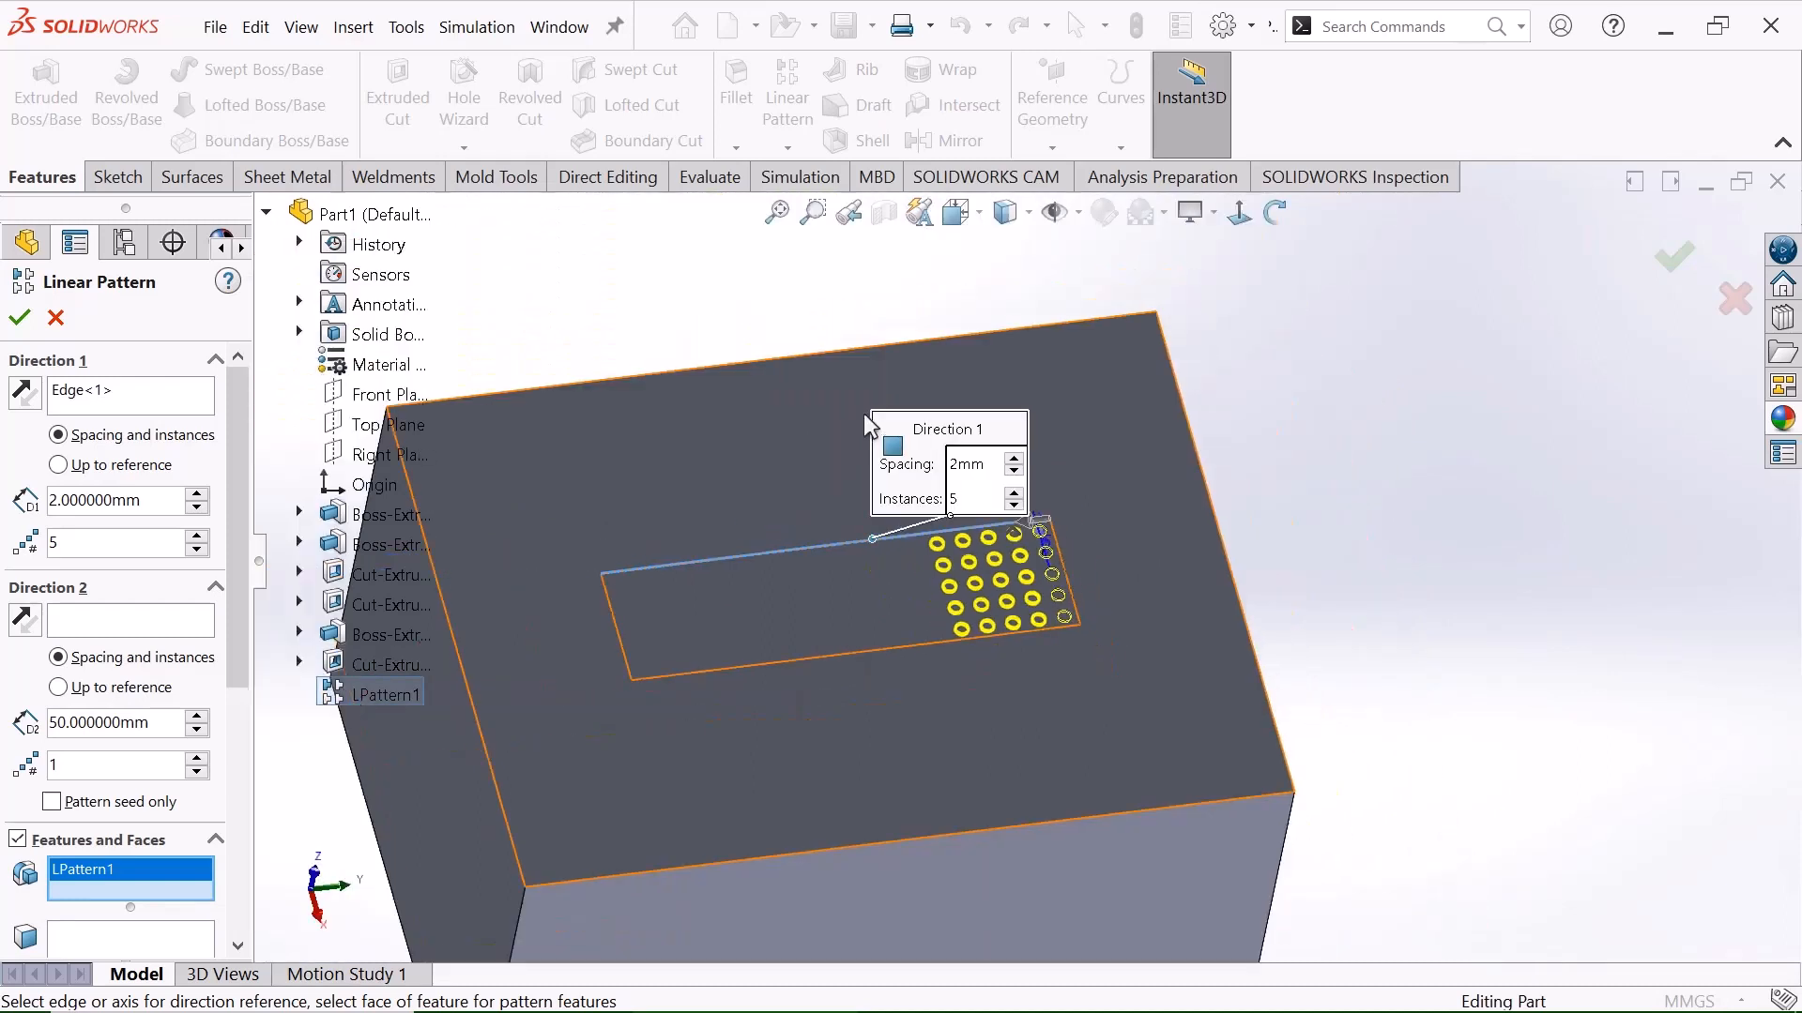
pyautogui.click(196, 536)
pyautogui.click(197, 535)
pyautogui.click(196, 536)
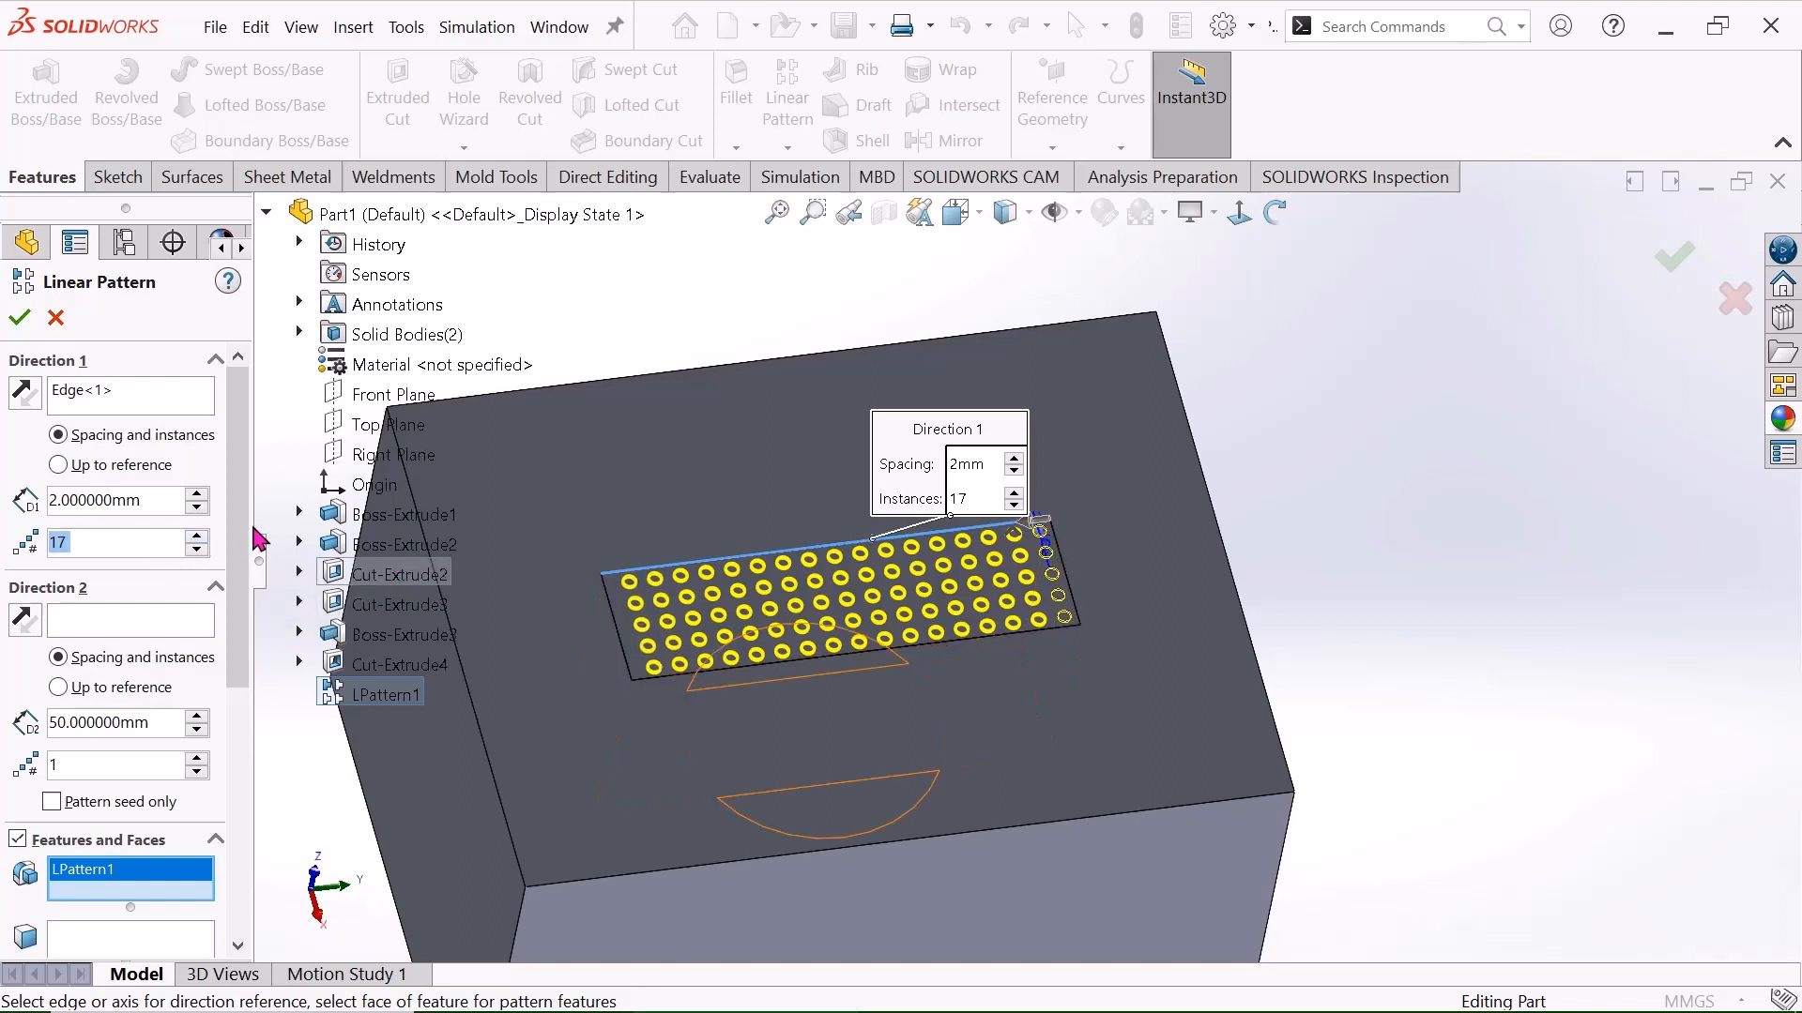
pyautogui.click(19, 317)
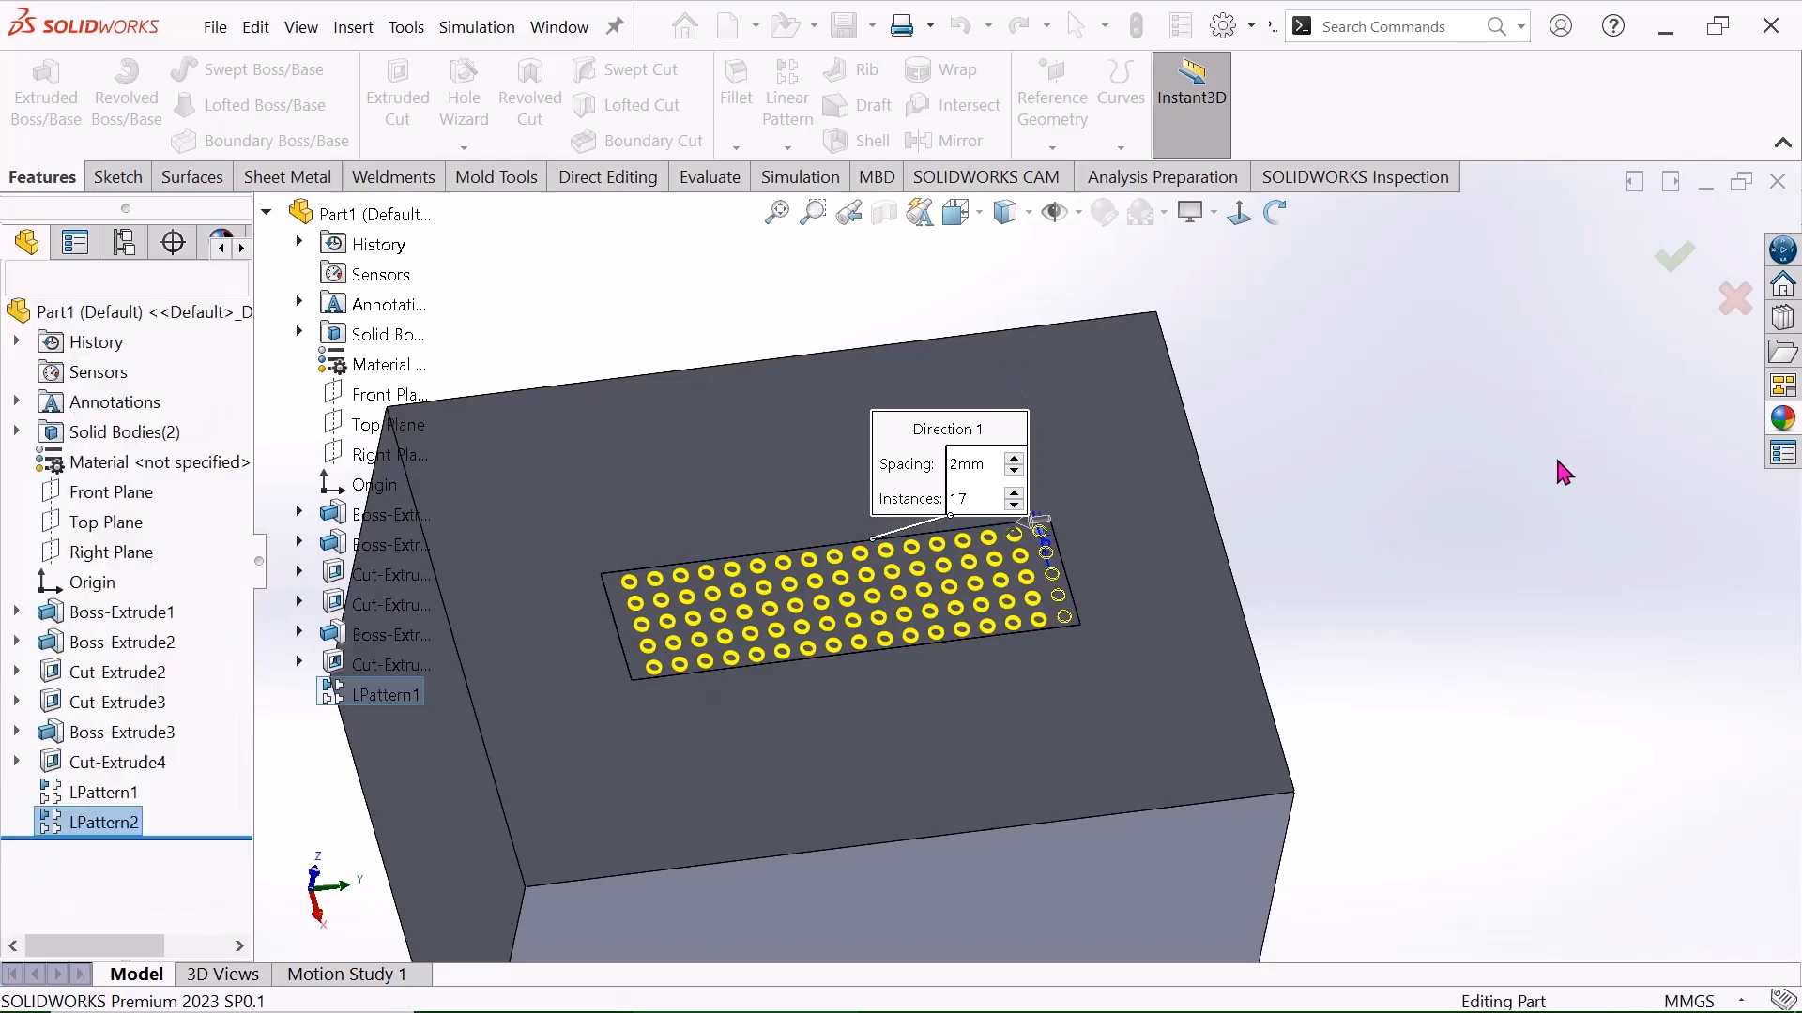
# Examine the perforated slot plate and the block with its bored cylindrical boss from several angles.
pyautogui.click(1274, 214)
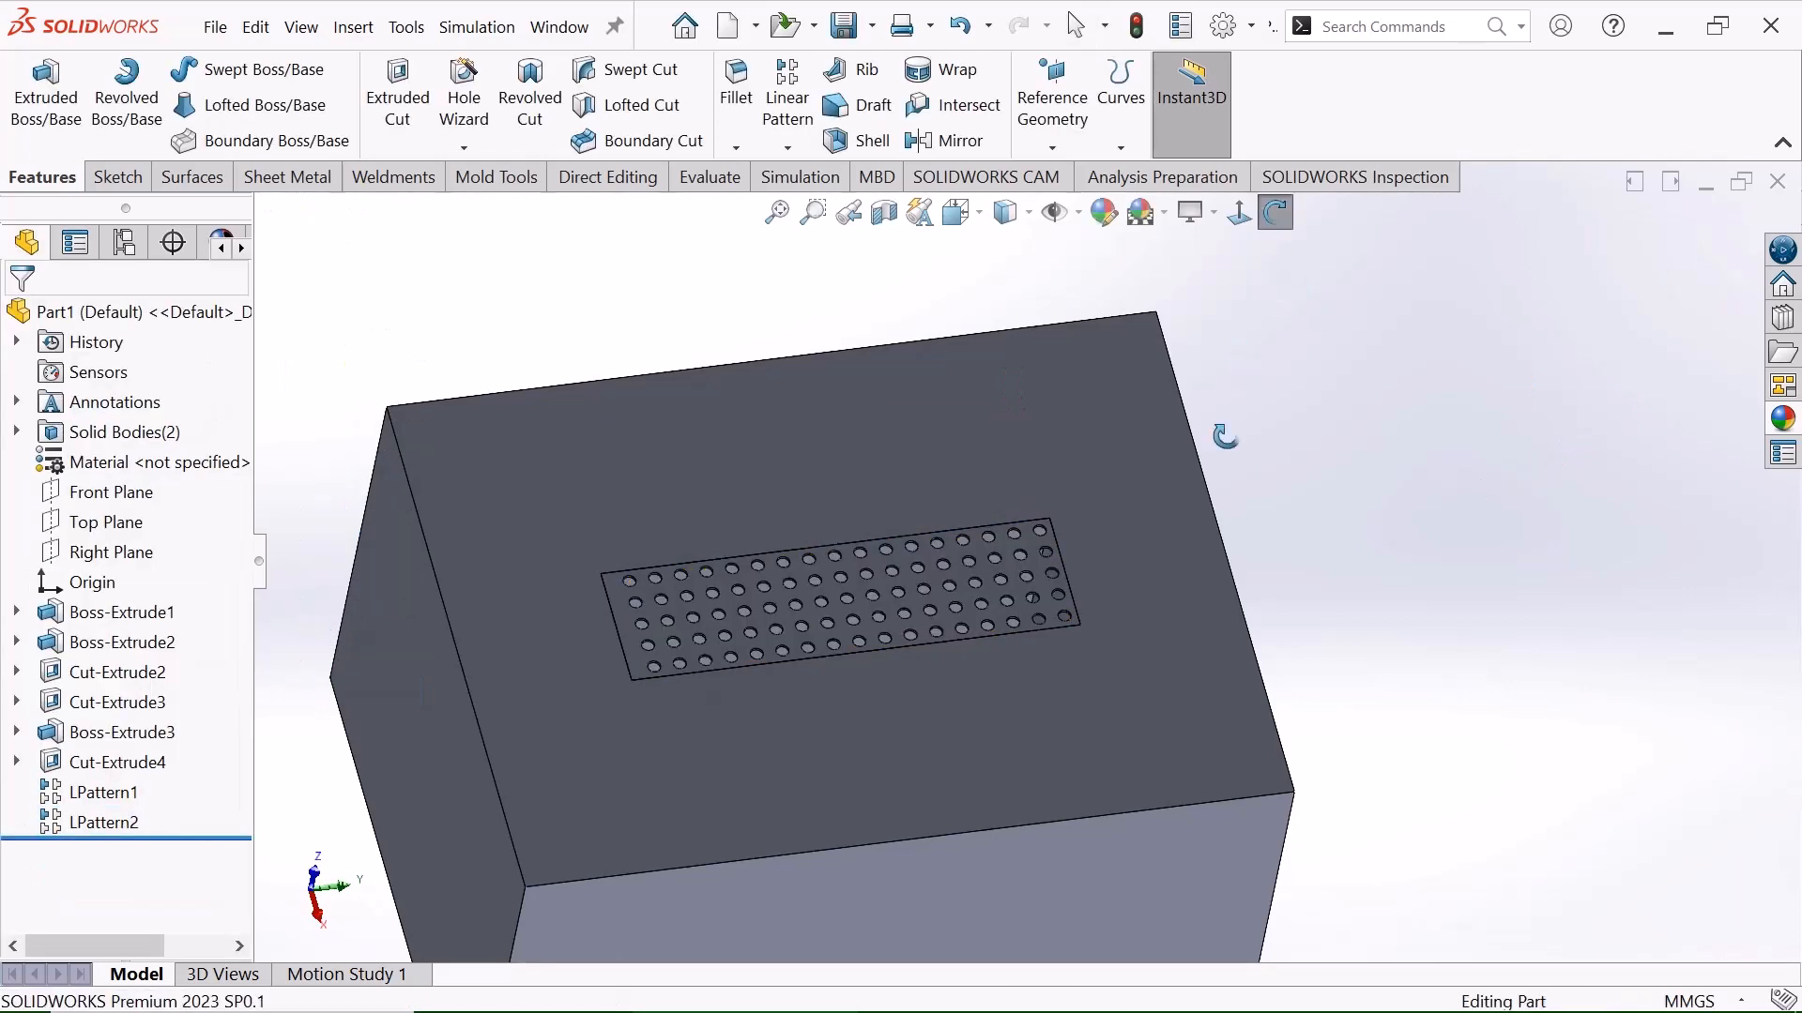
pyautogui.moveTo(1222, 438); pyautogui.dragTo(1279, 487)
pyautogui.rightClick(1237, 399)
pyautogui.click(1308, 418)
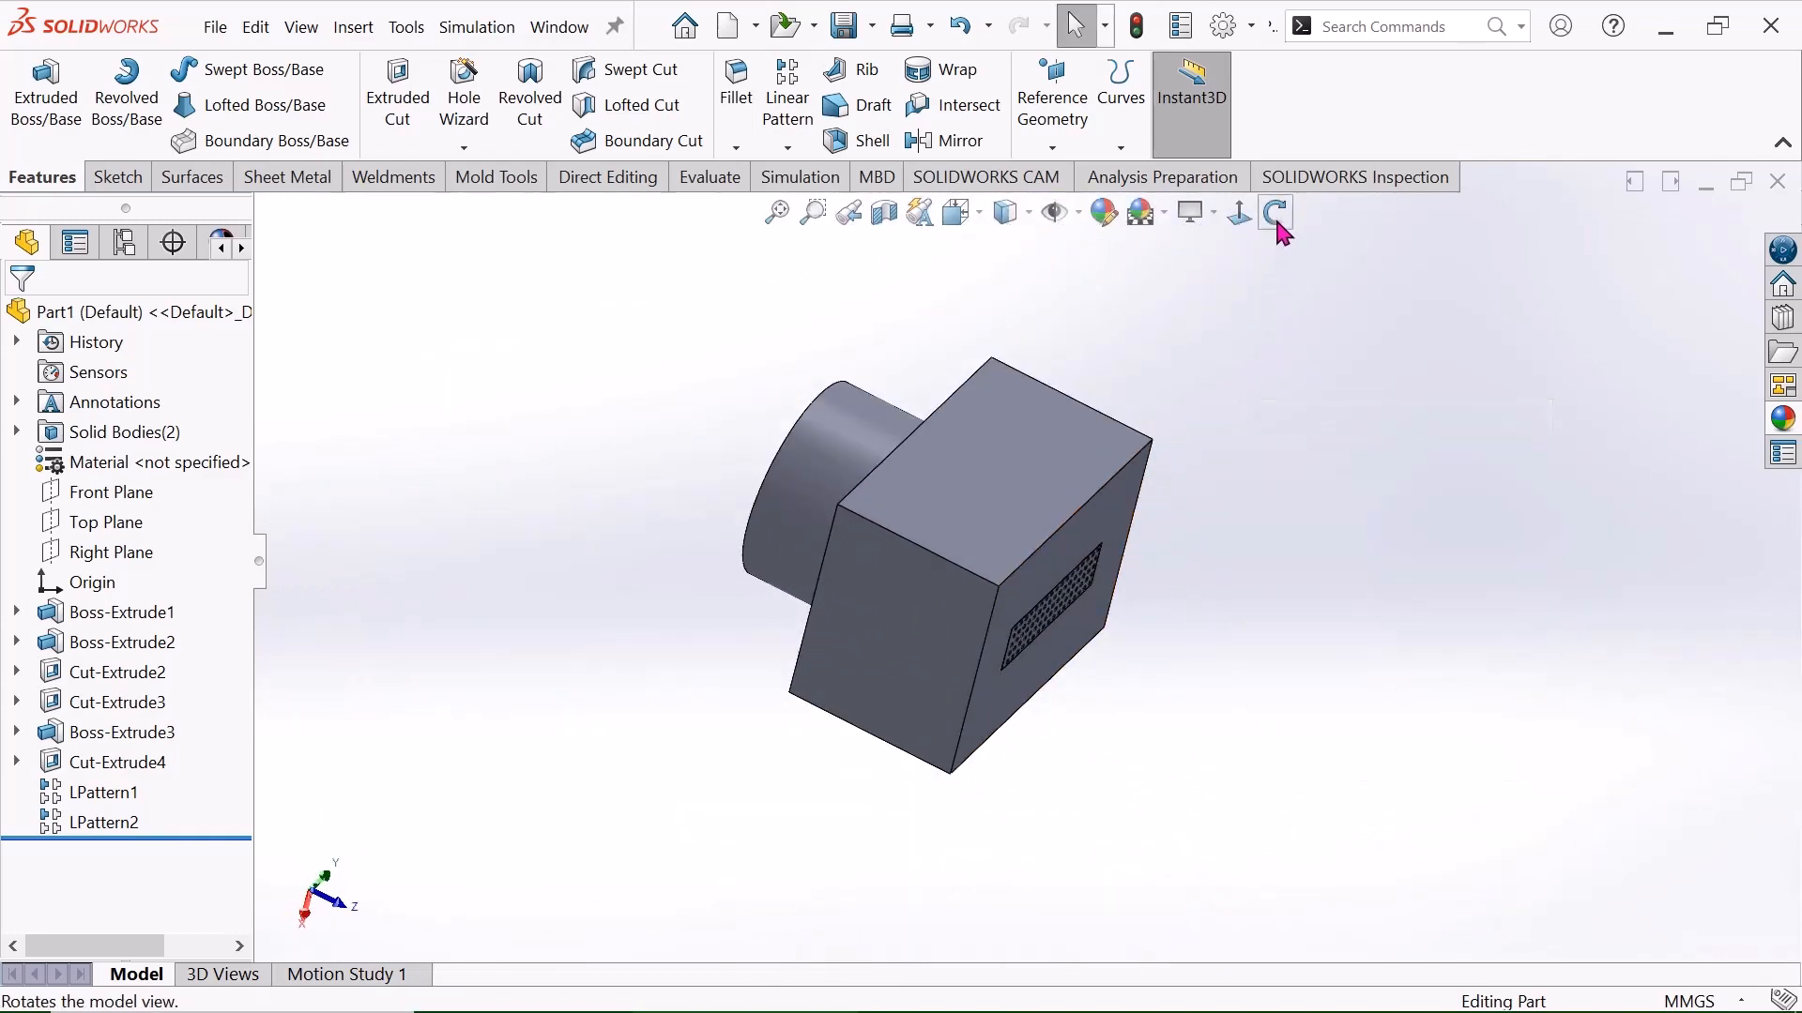
pyautogui.click(1277, 220)
pyautogui.moveTo(1102, 350); pyautogui.dragTo(1167, 346)
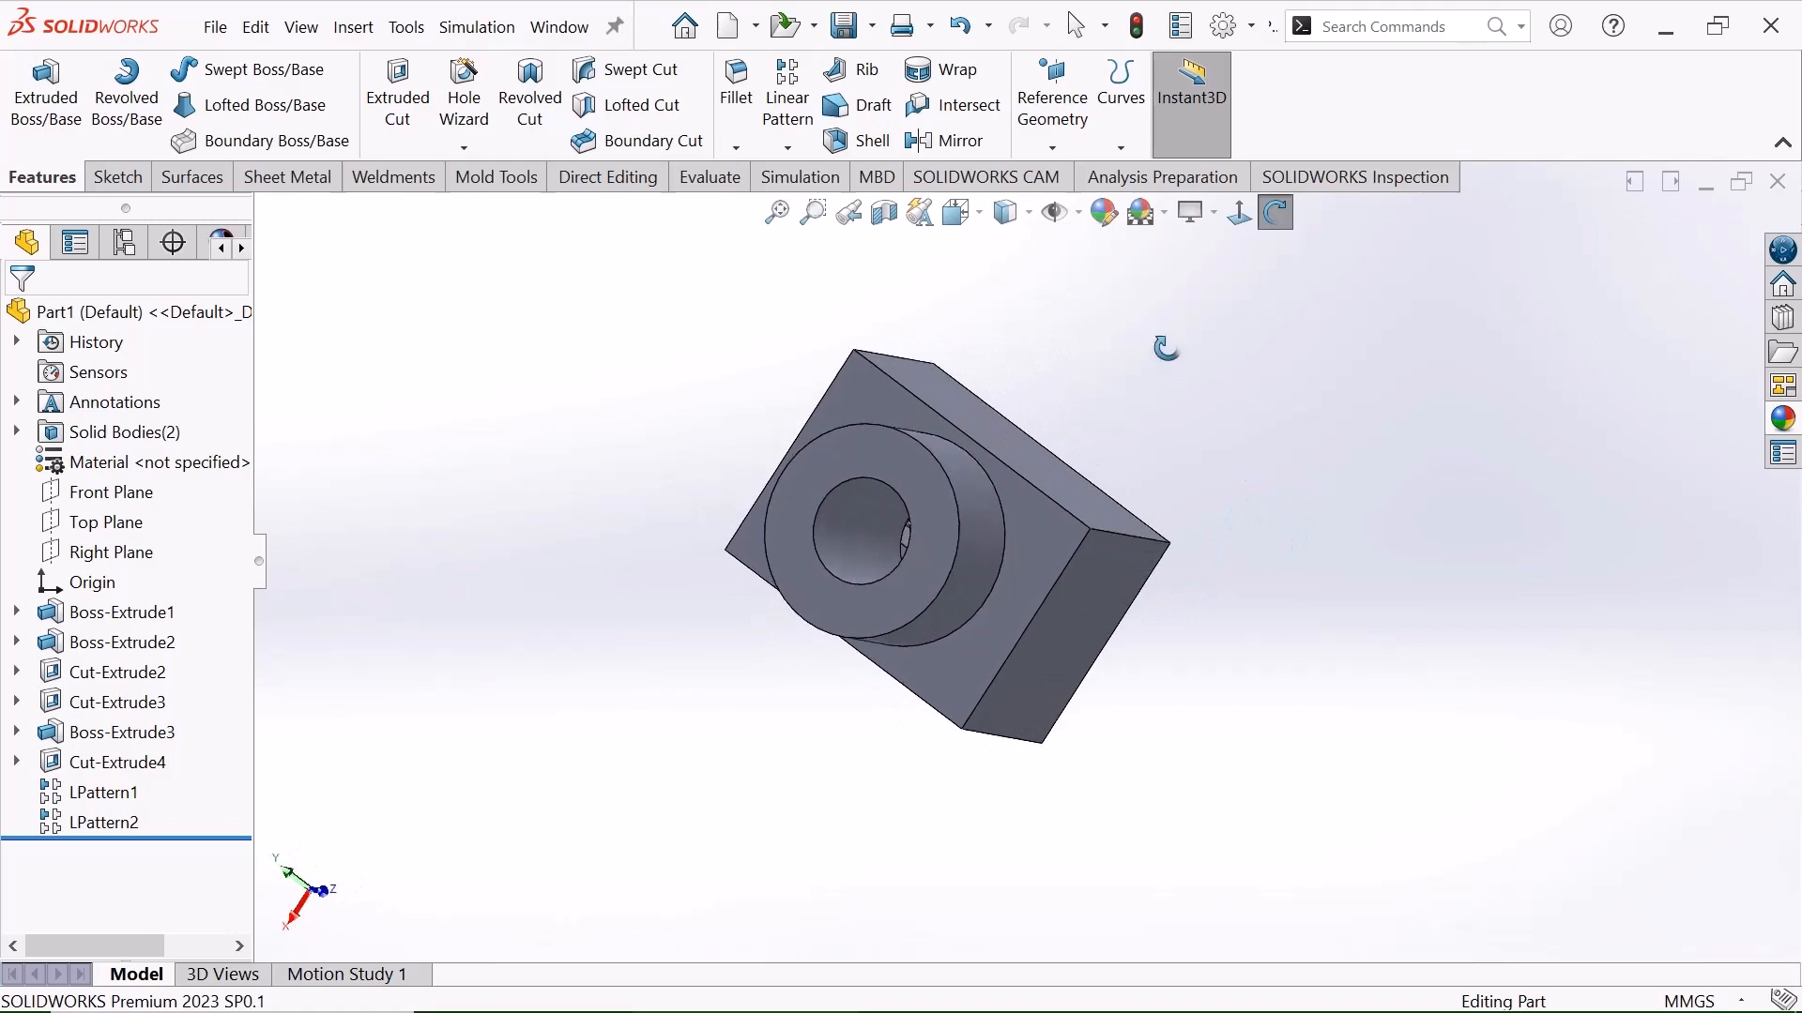
pyautogui.rightClick(1167, 349)
pyautogui.click(1275, 354)
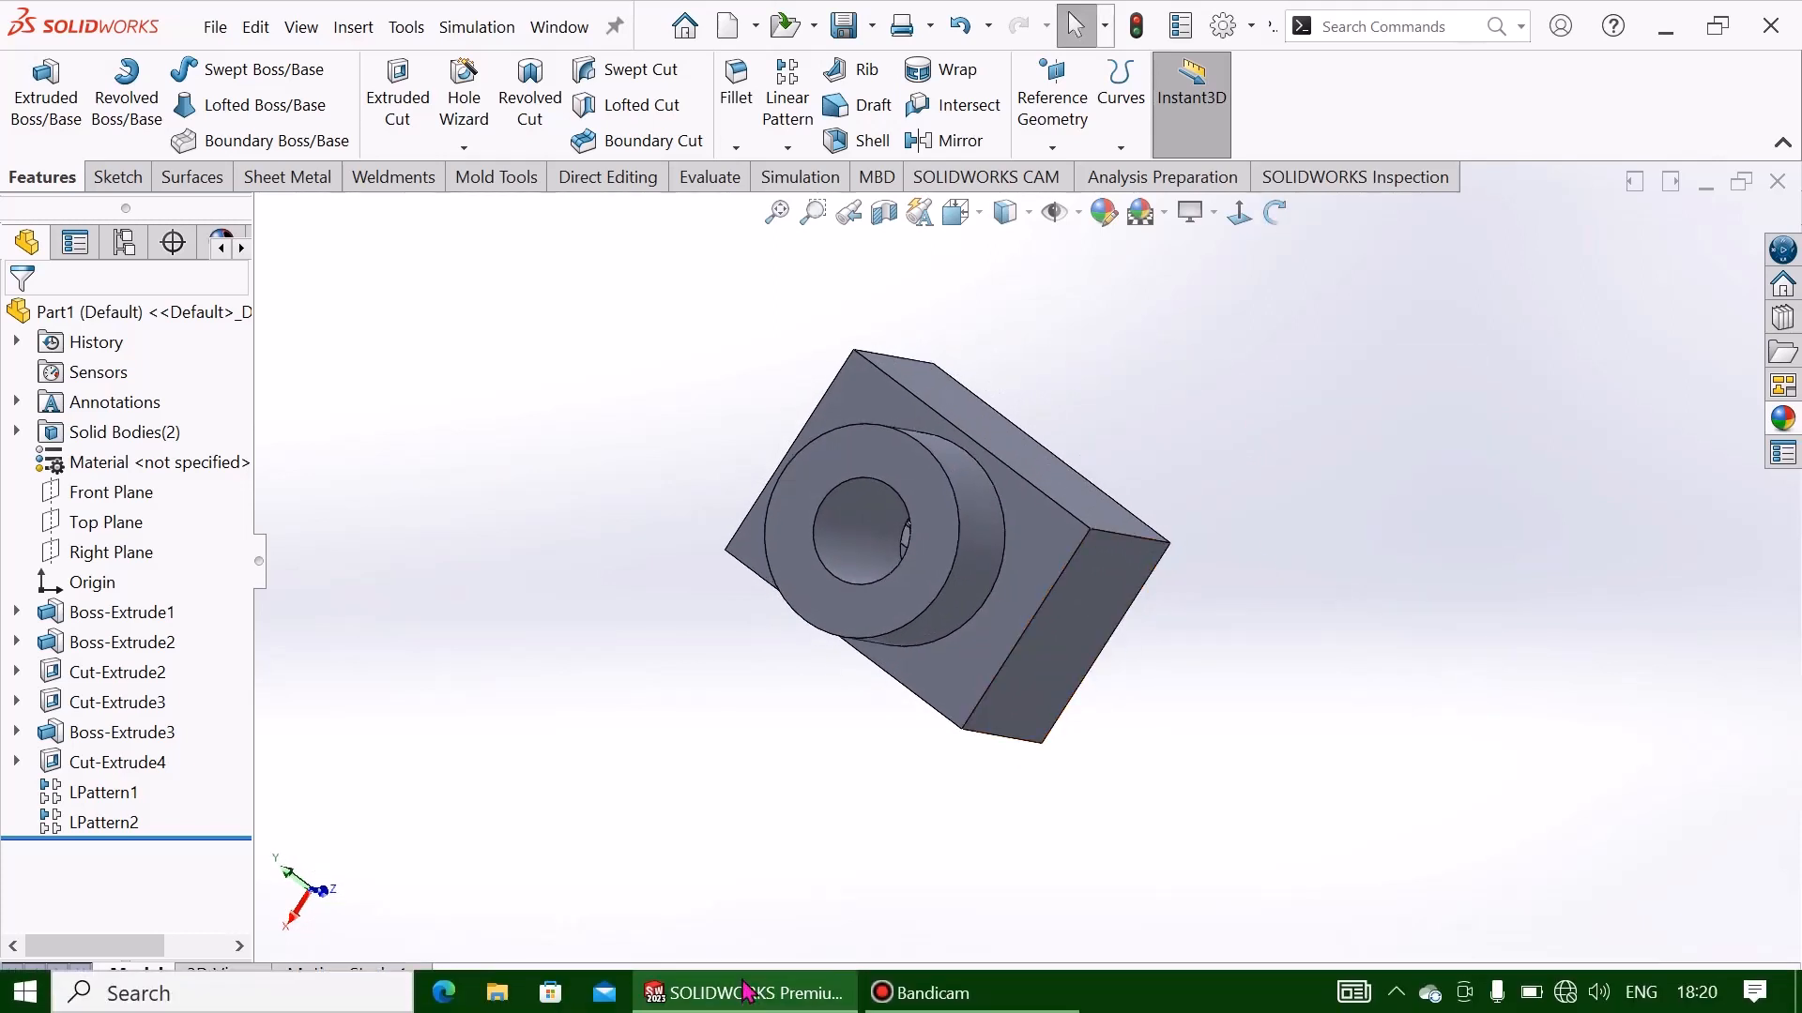
pyautogui.click(925, 1004)
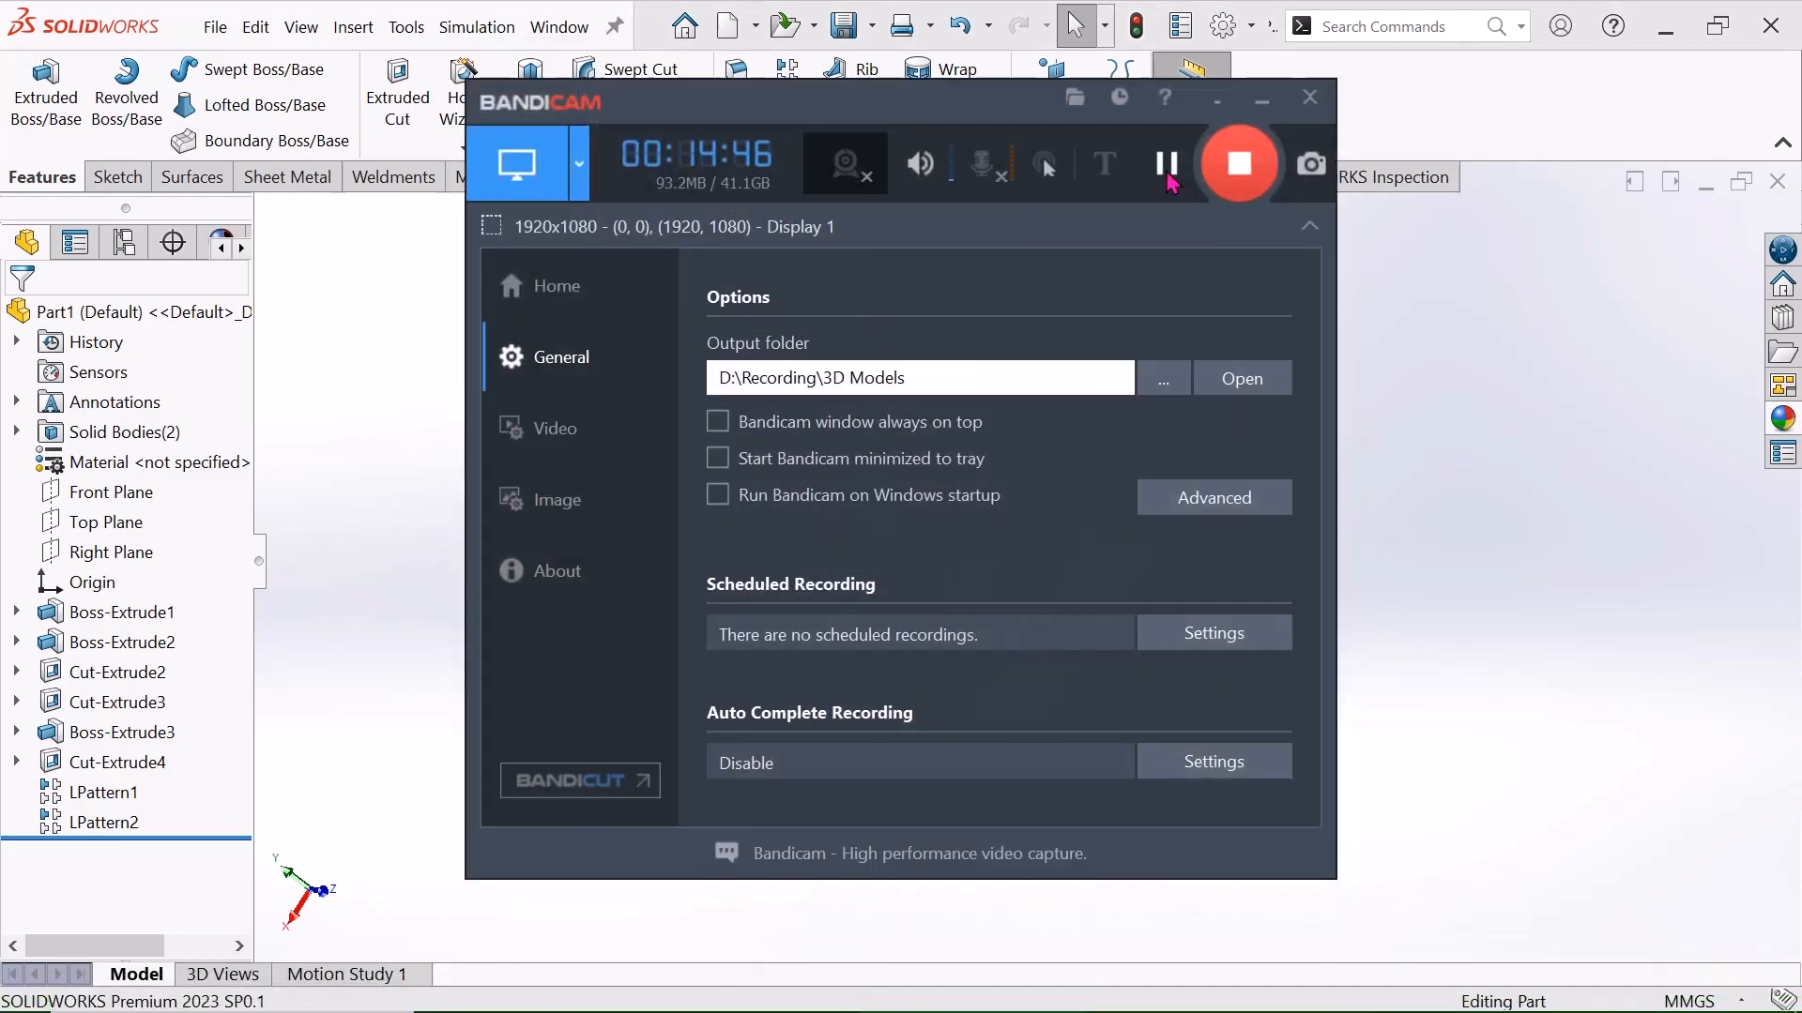
pyautogui.click(1262, 101)
# Inspect the finished block again from the boss side and from an angled view of its sides.
pyautogui.click(1274, 212)
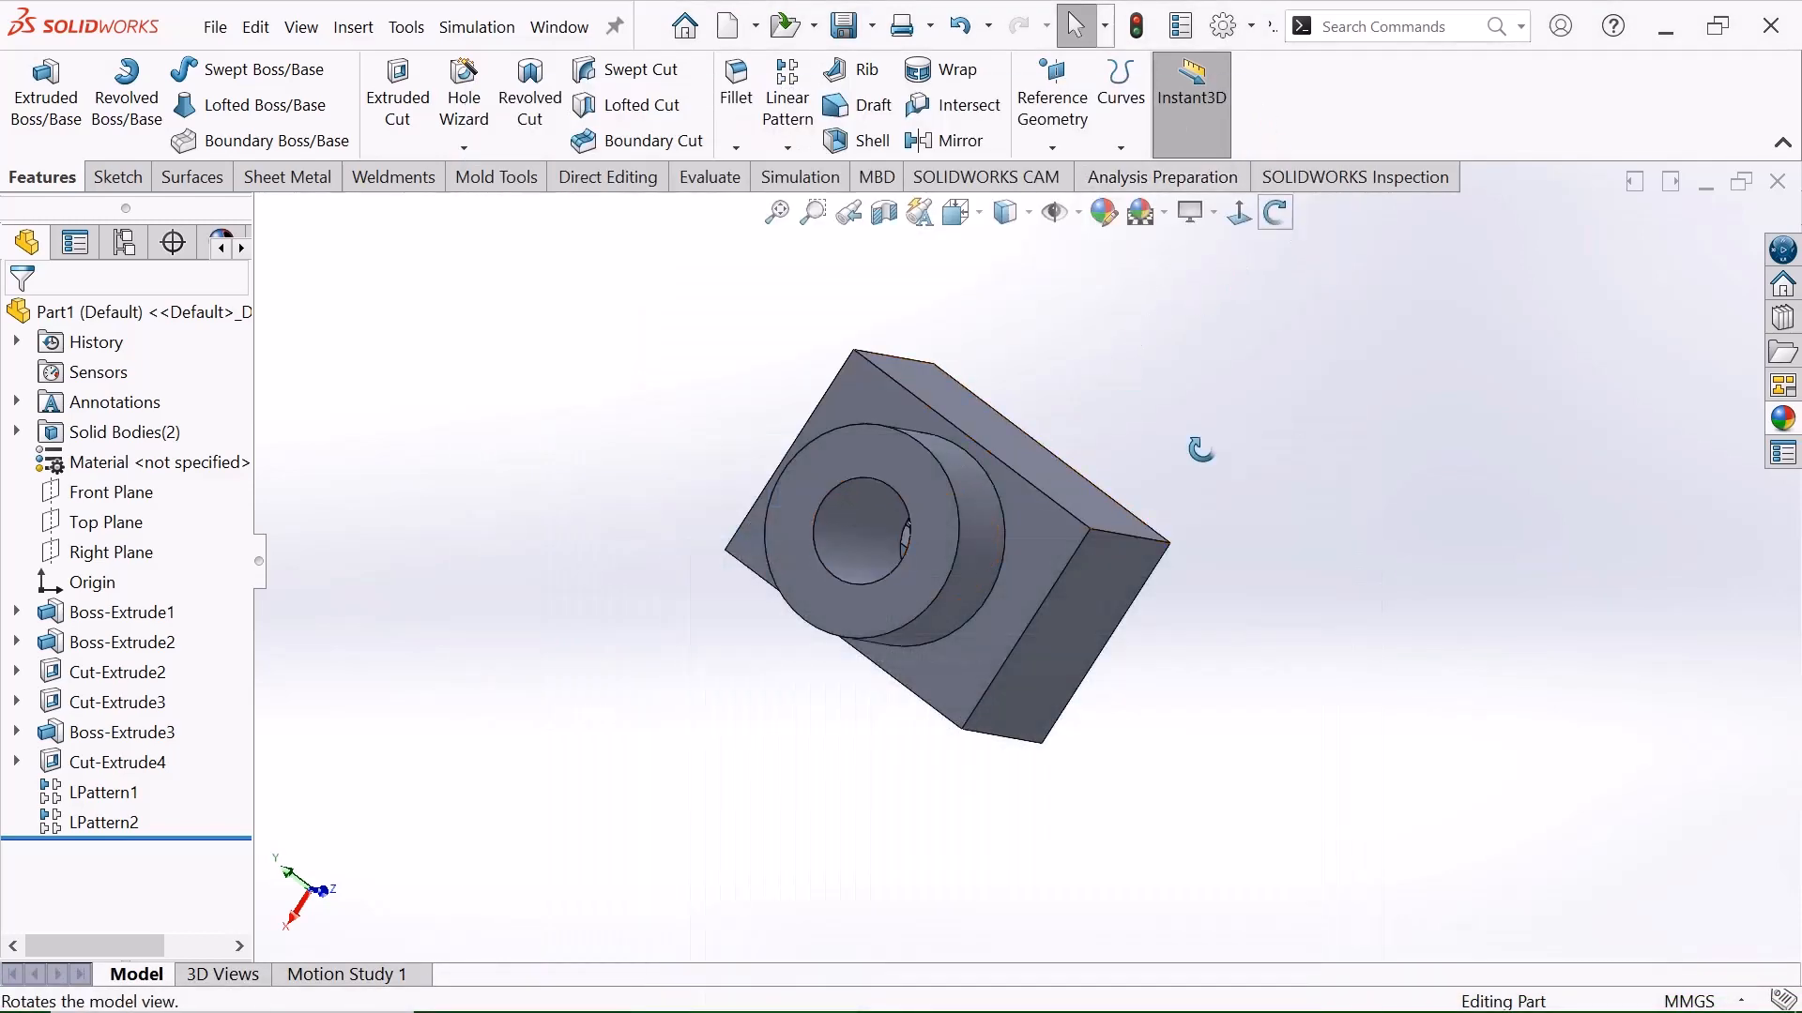
pyautogui.moveTo(1201, 451); pyautogui.dragTo(1179, 358)
pyautogui.scroll(1, 834, 404)
pyautogui.scroll(-2, 834, 404)
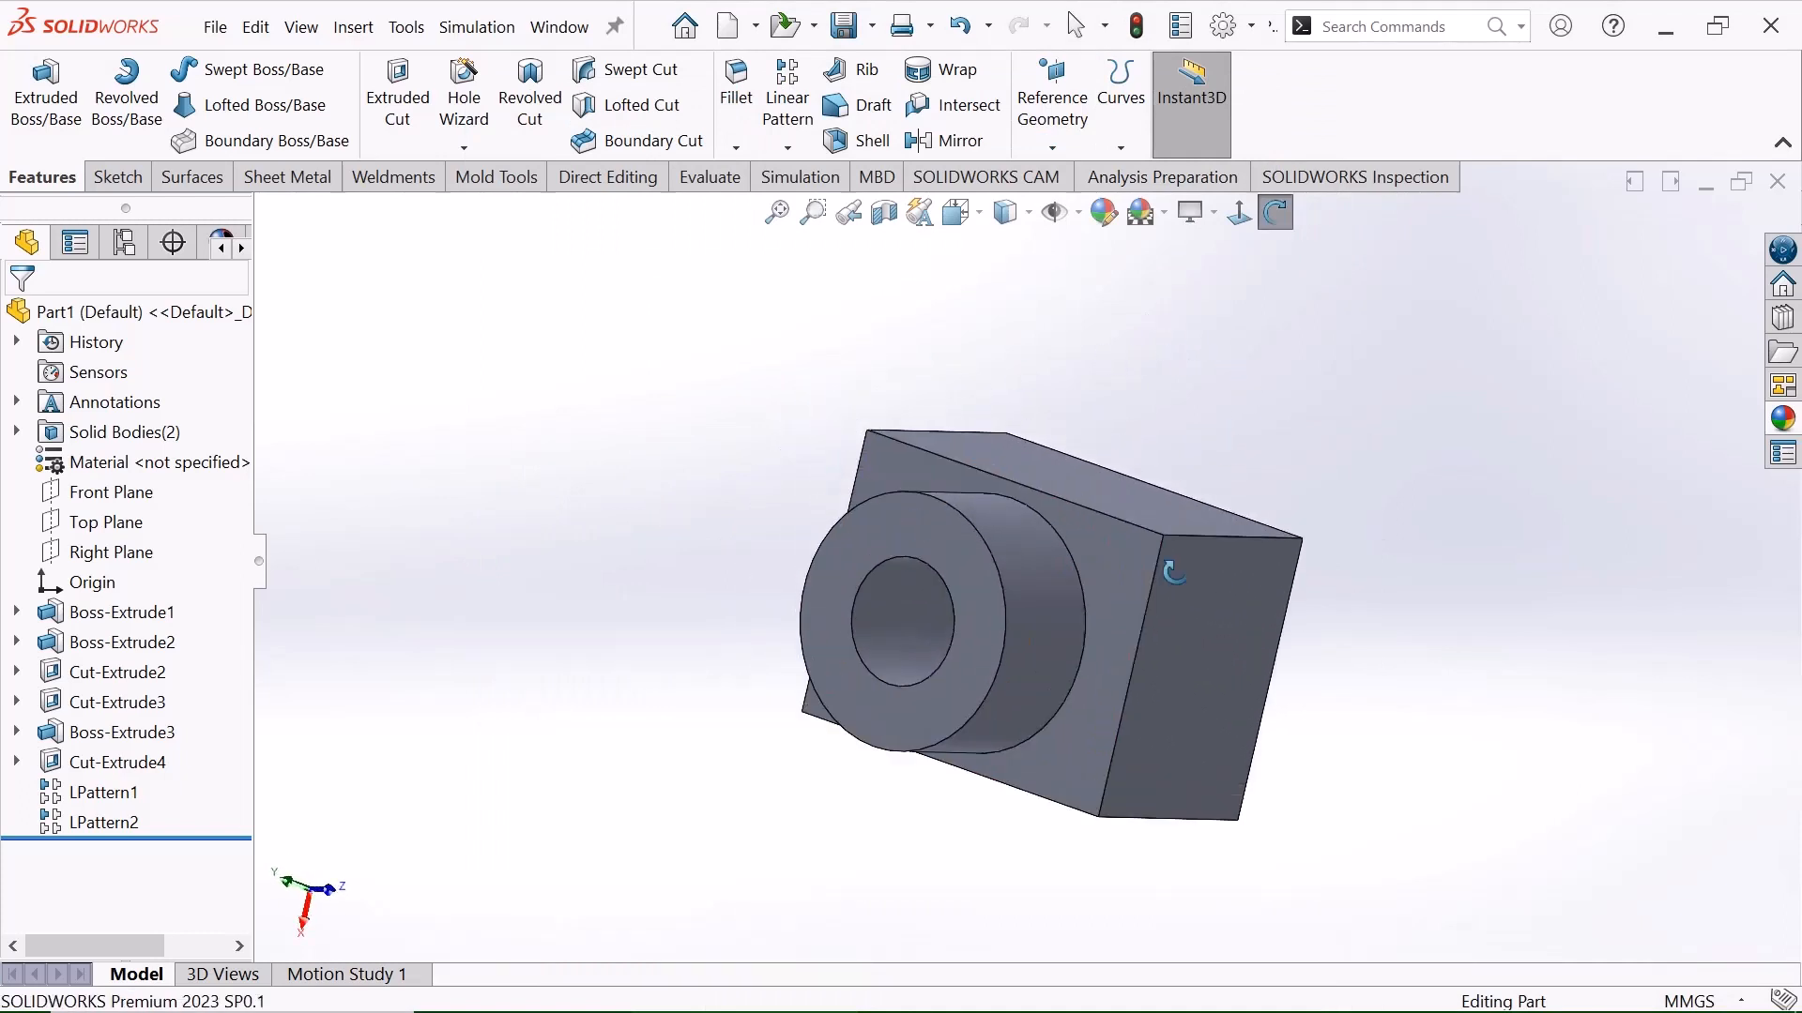
pyautogui.scroll(-2, 1307, 608)
pyautogui.scroll(3, 1273, 607)
pyautogui.rightClick(812, 327)
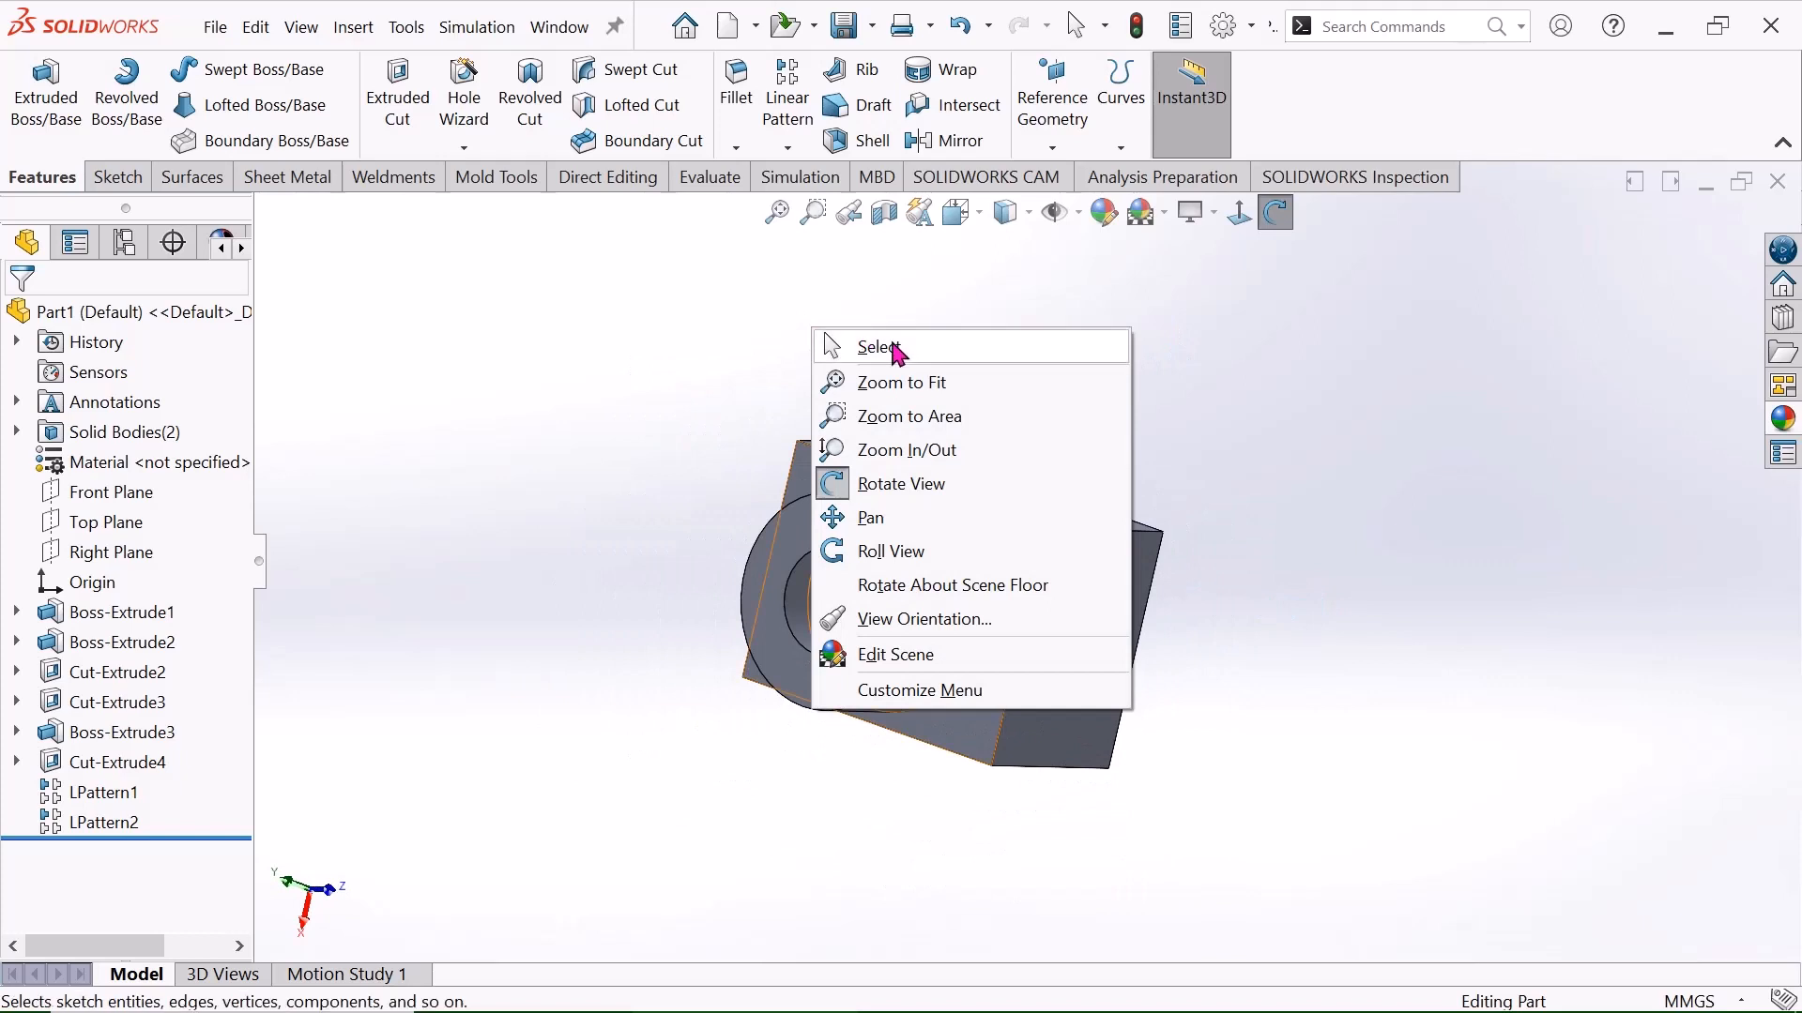
pyautogui.click(894, 350)
pyautogui.click(1277, 212)
pyautogui.moveTo(1196, 333); pyautogui.dragTo(623, 354)
pyautogui.rightClick(623, 356)
pyautogui.click(689, 375)
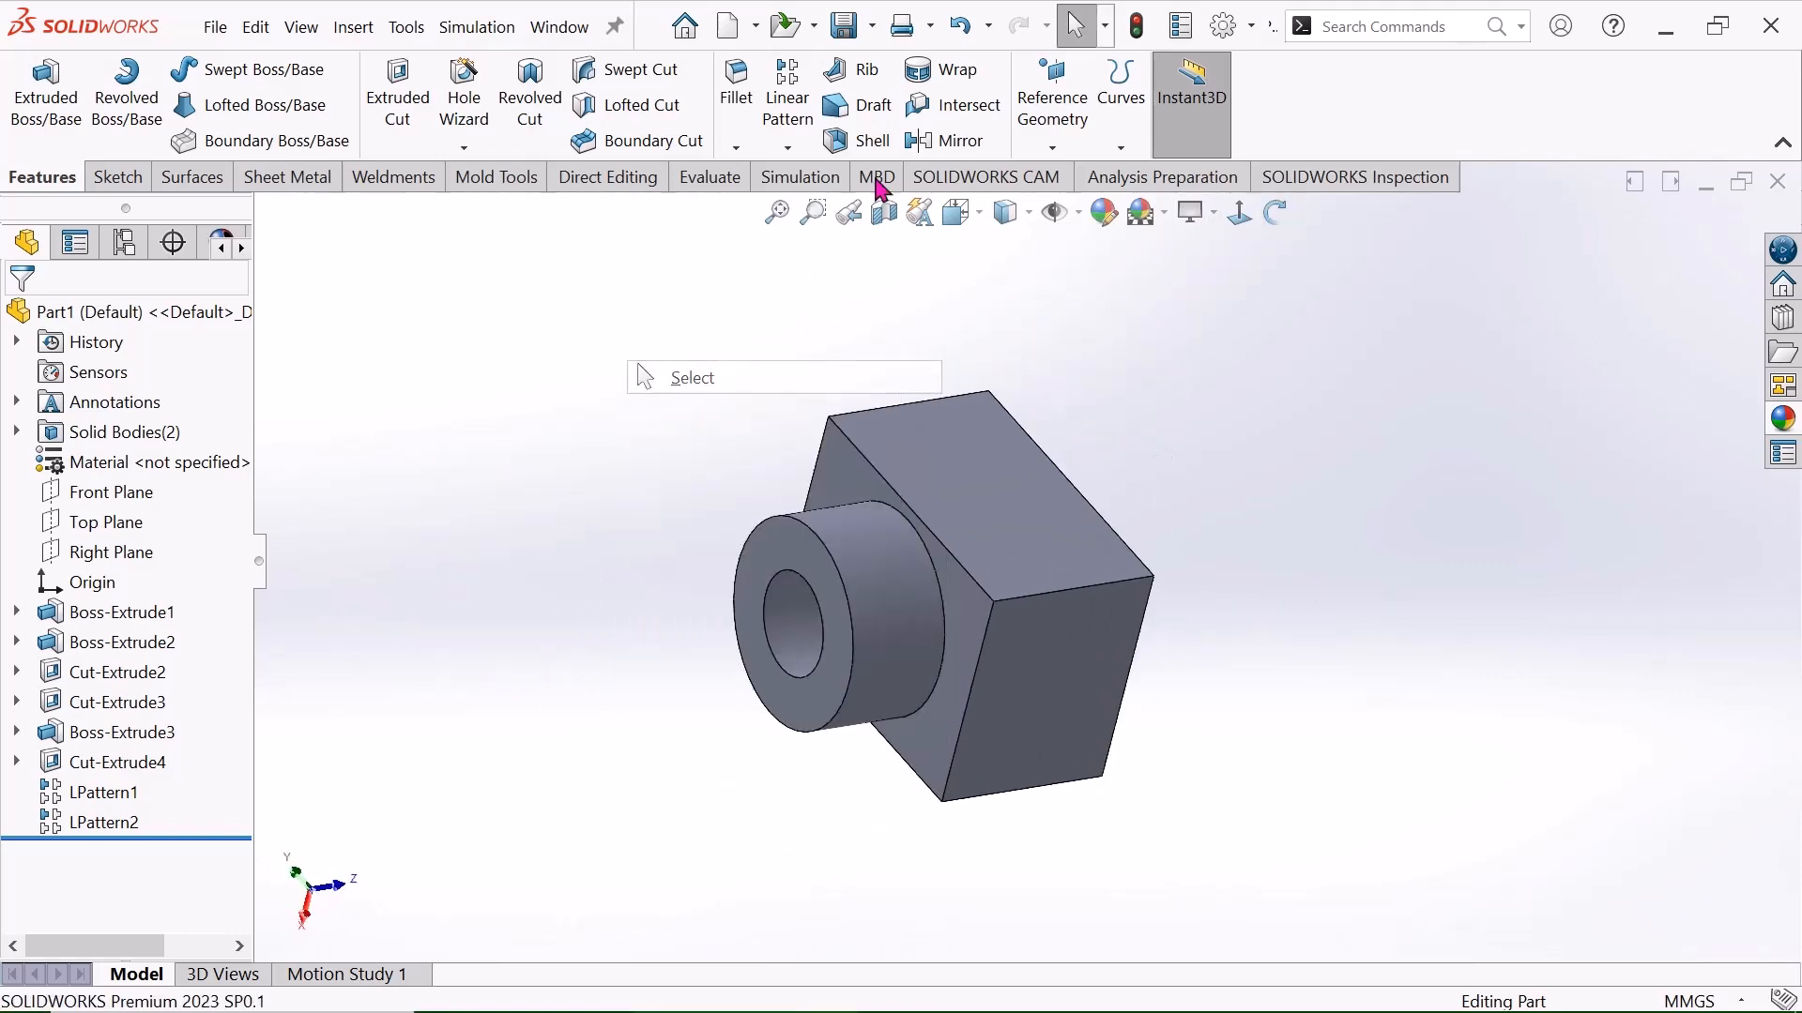
# Save the part under the new name "piston block 012" in the Robot part folder.
pyautogui.click(872, 28)
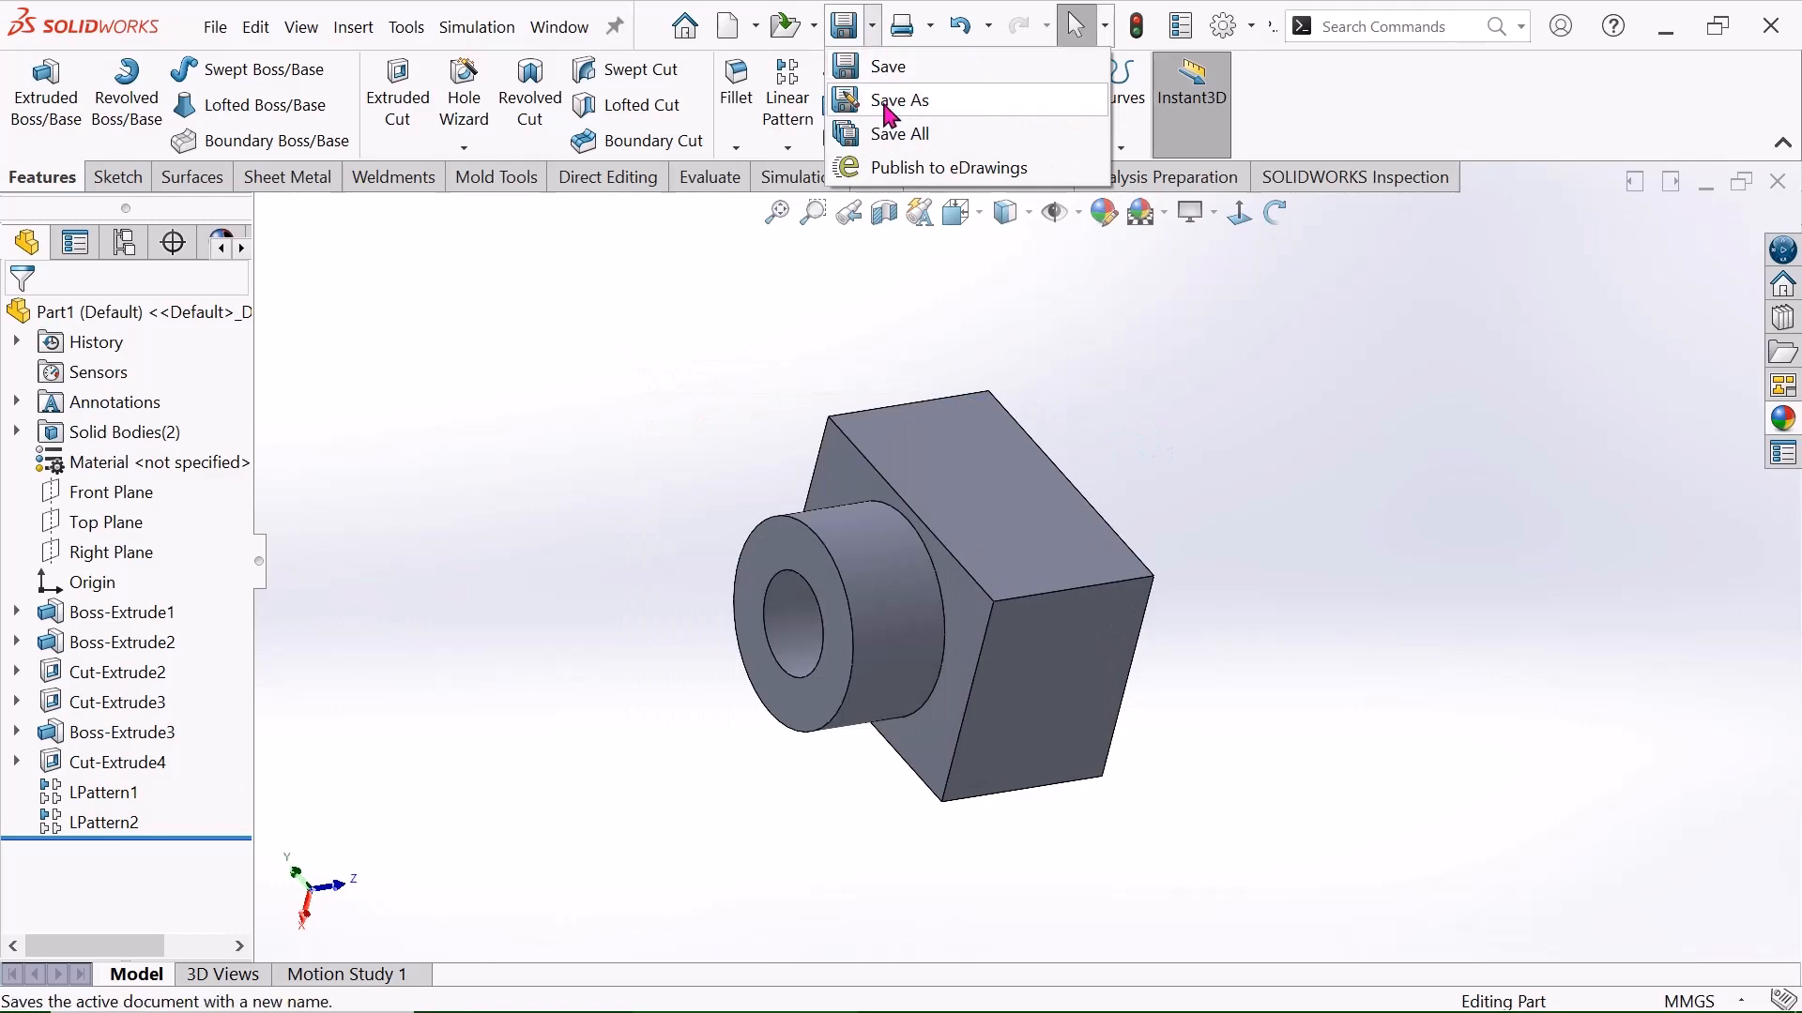
pyautogui.click(891, 101)
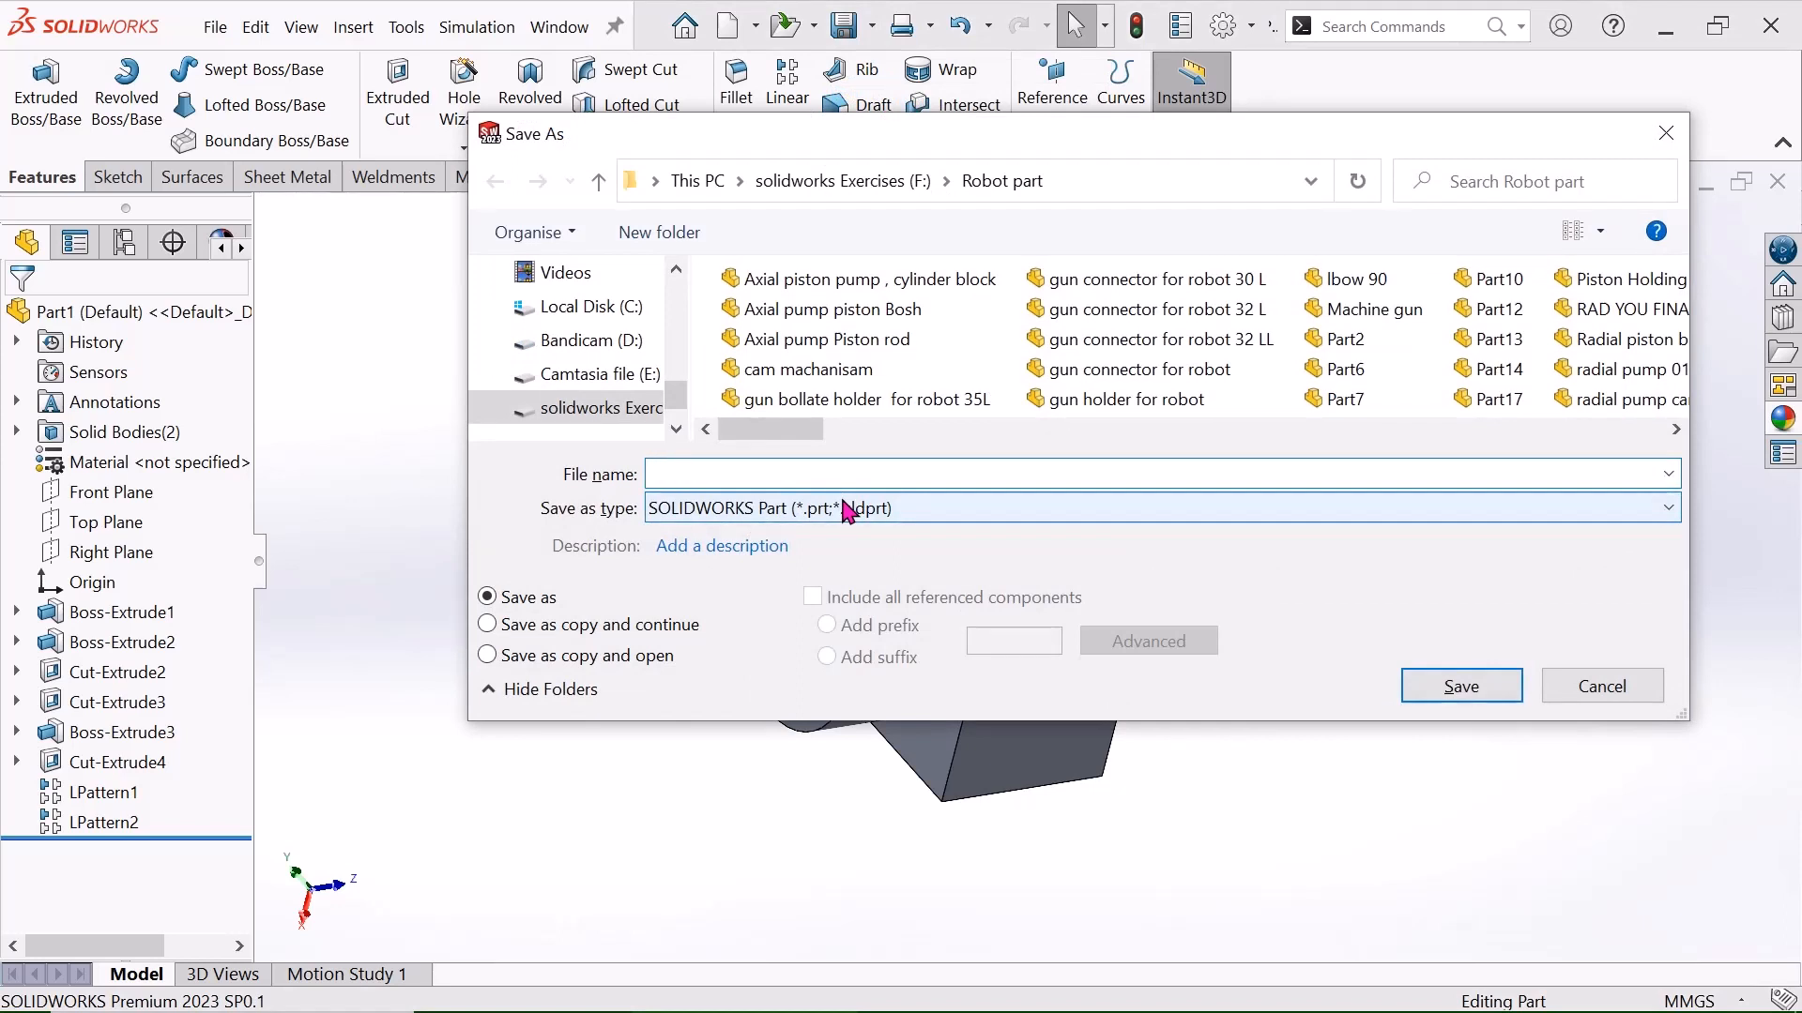
pyautogui.write('pis')
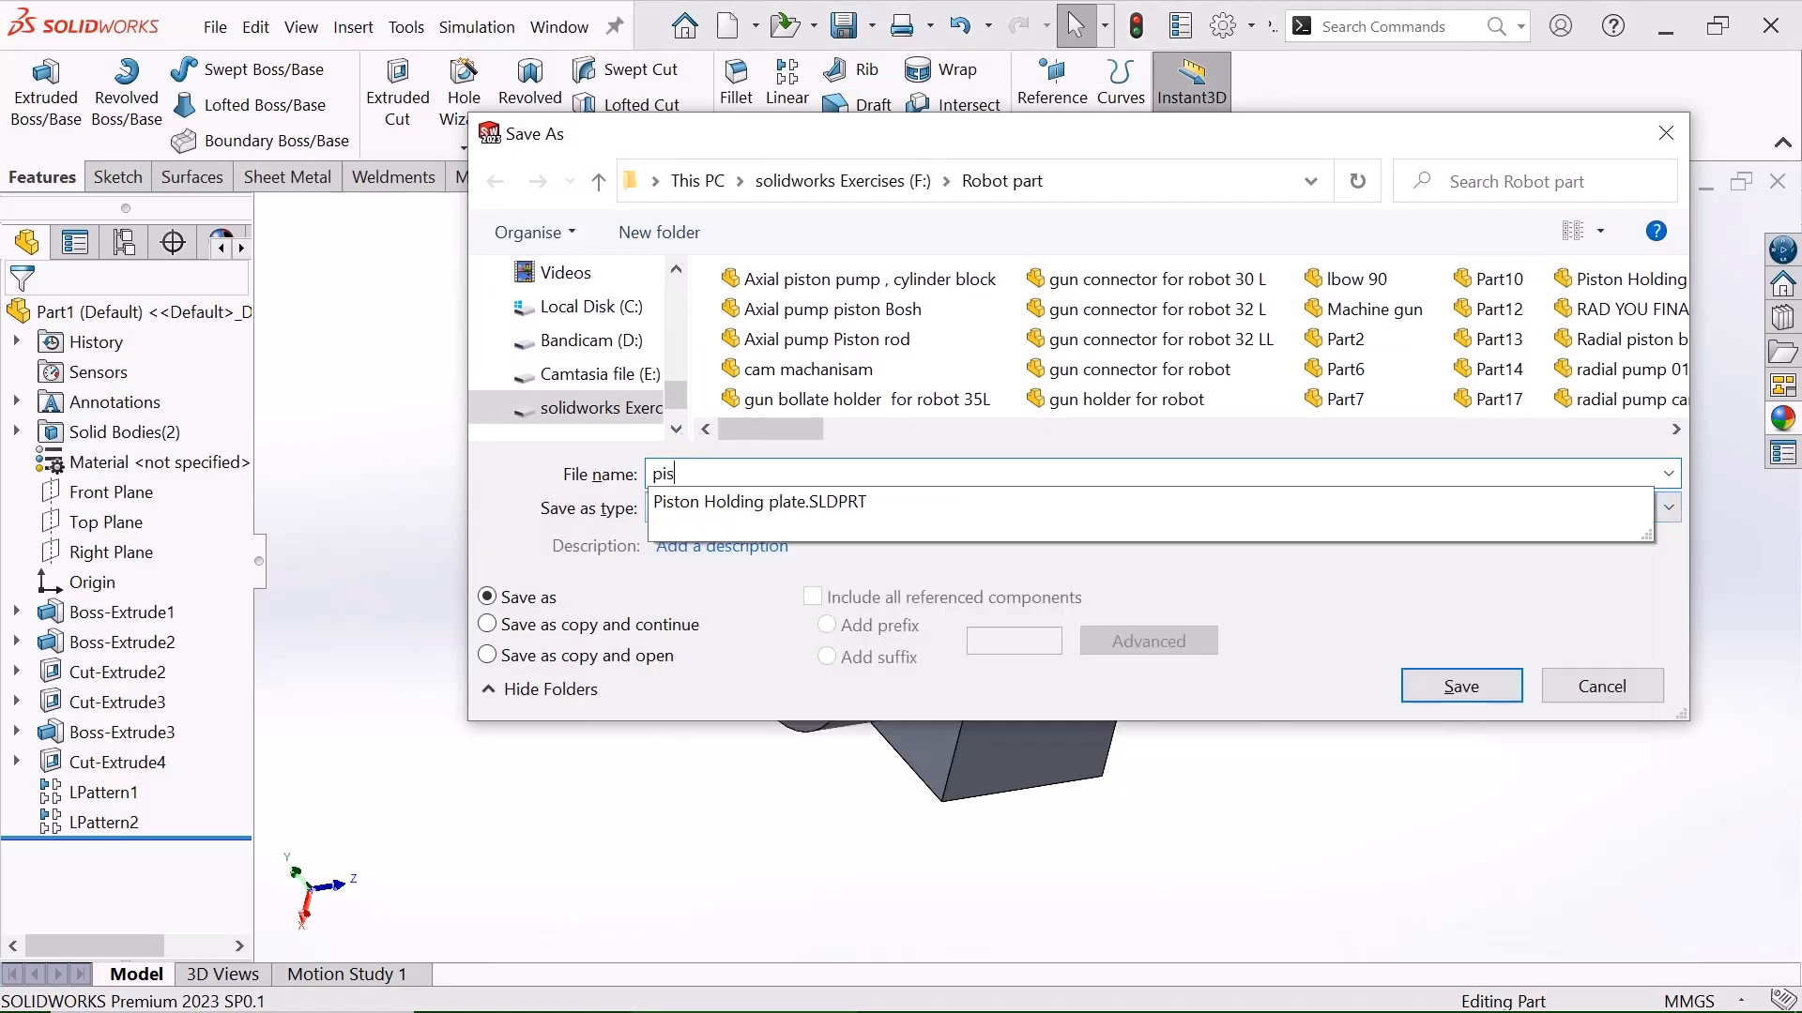
pyautogui.write('ton b')
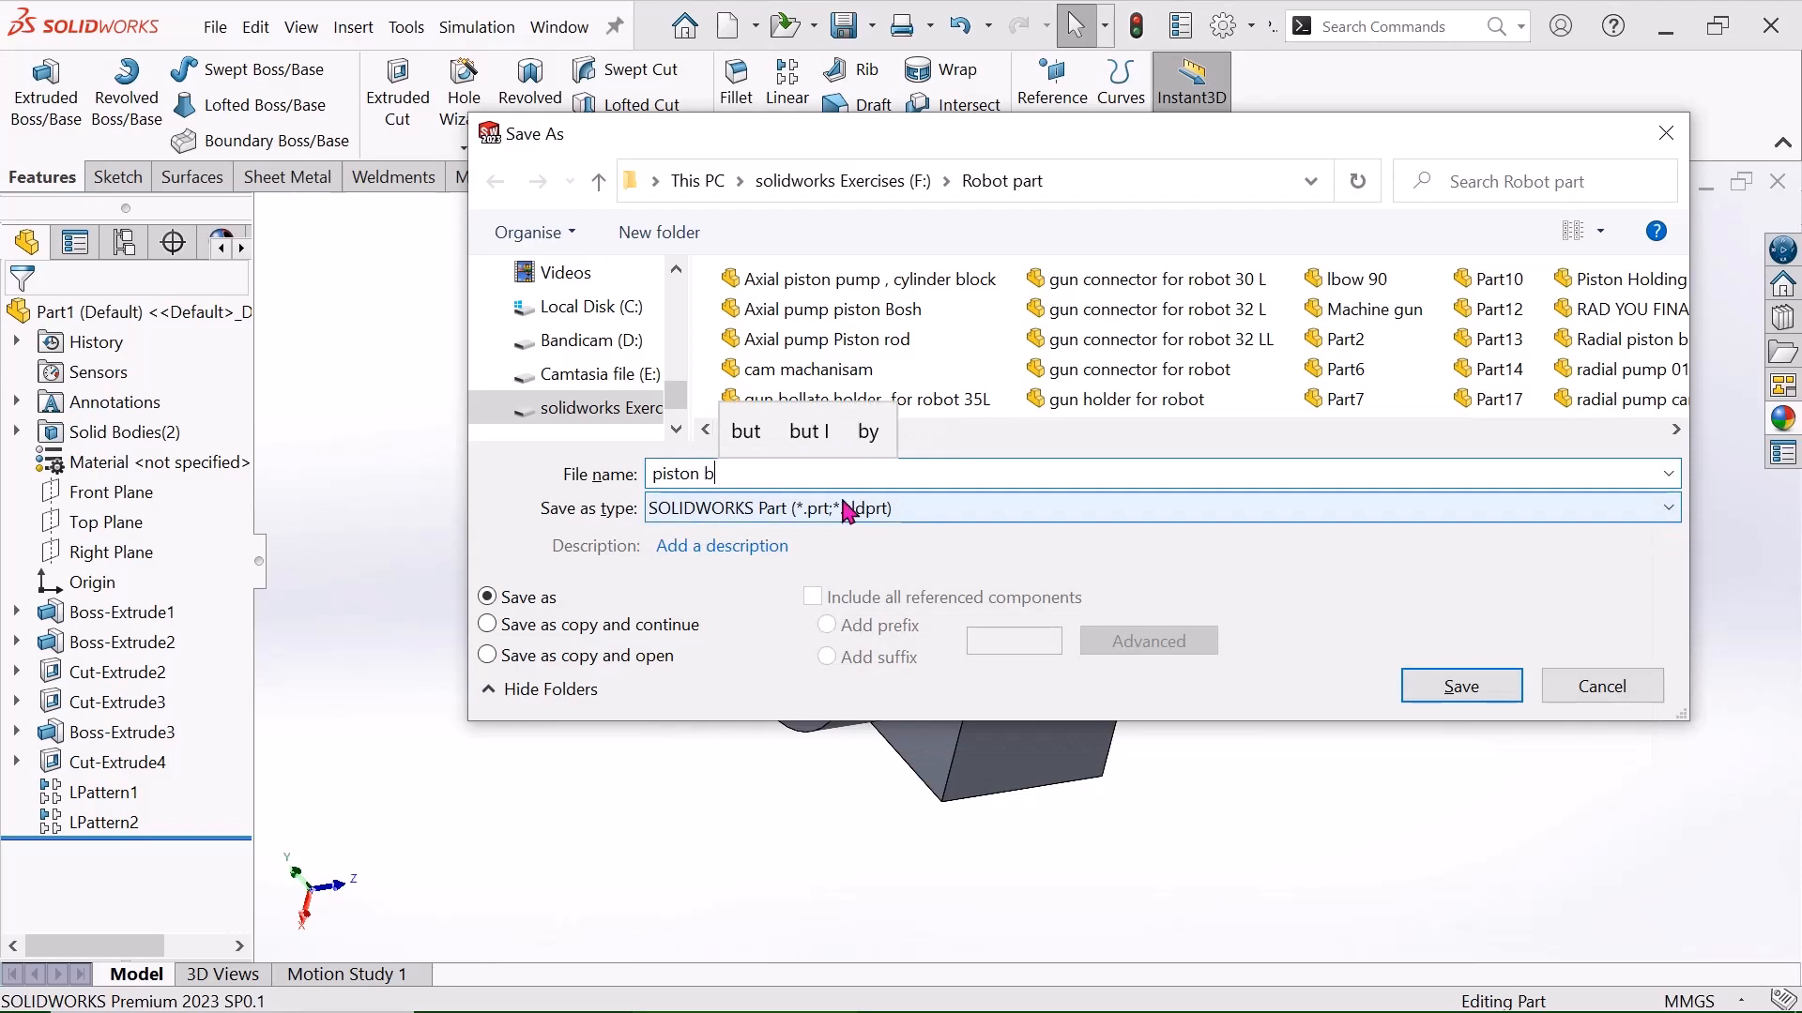
pyautogui.write('lock 012')
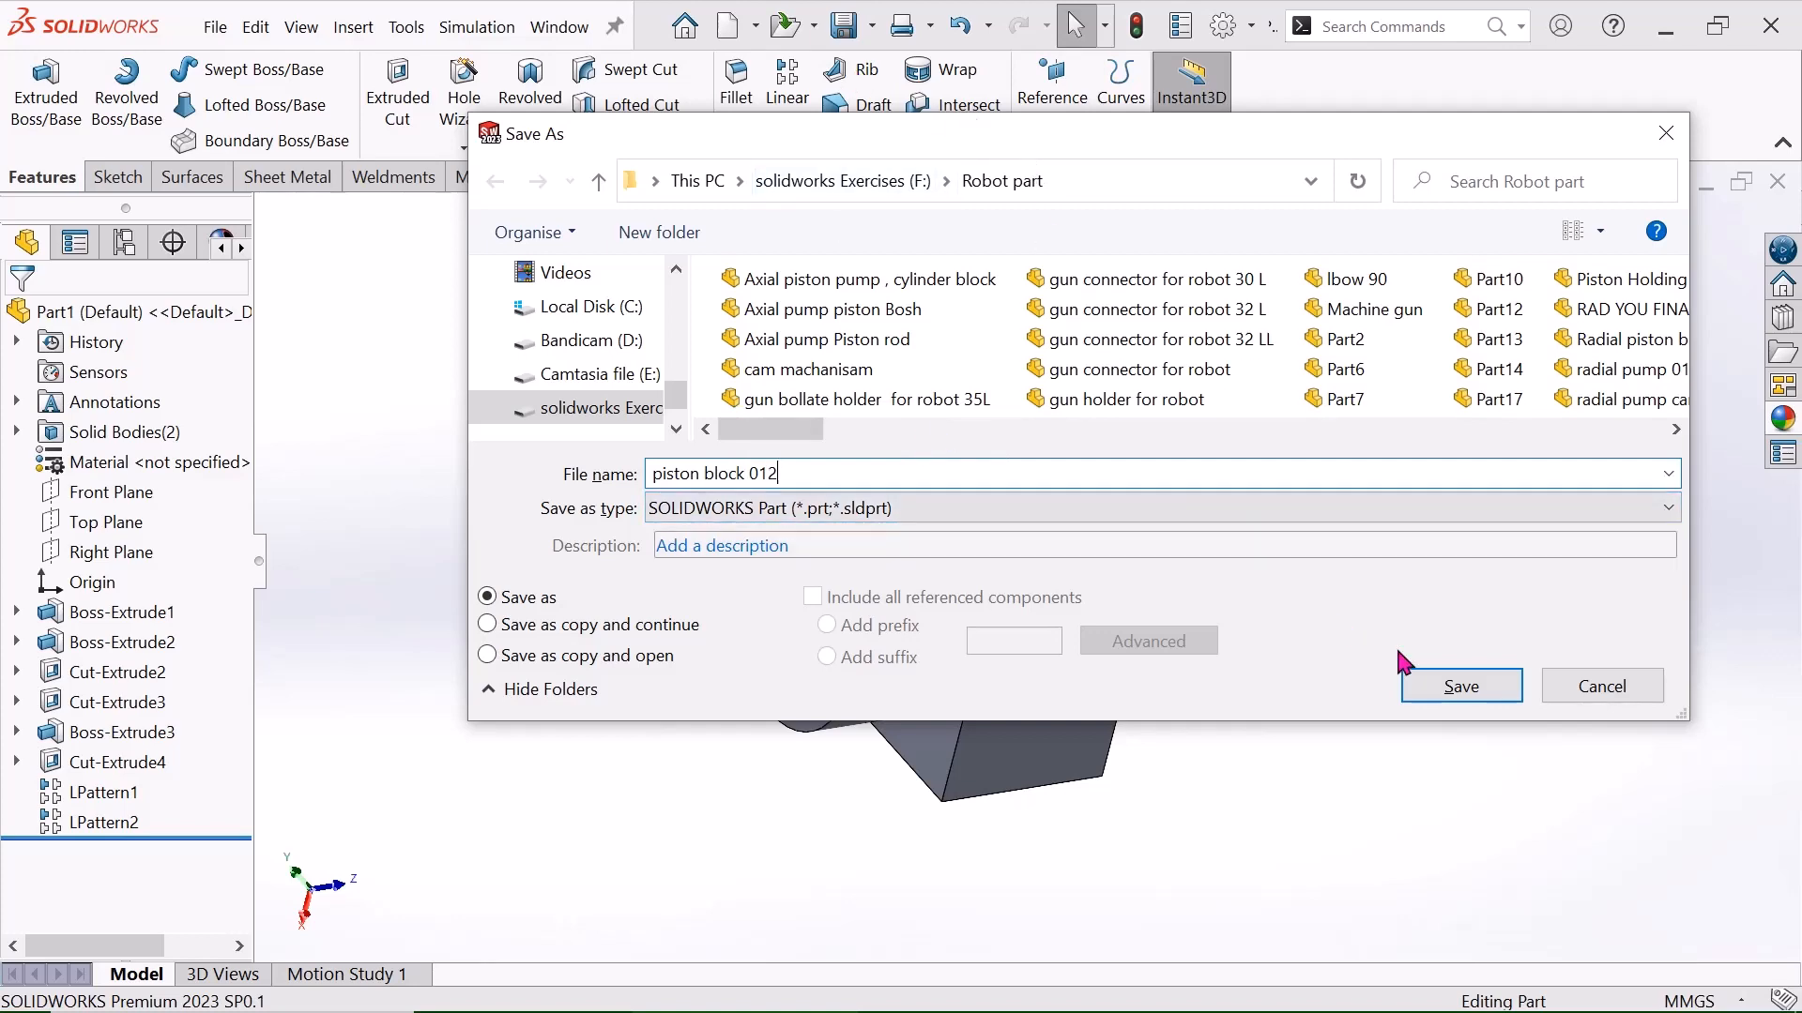
pyautogui.click(1445, 689)
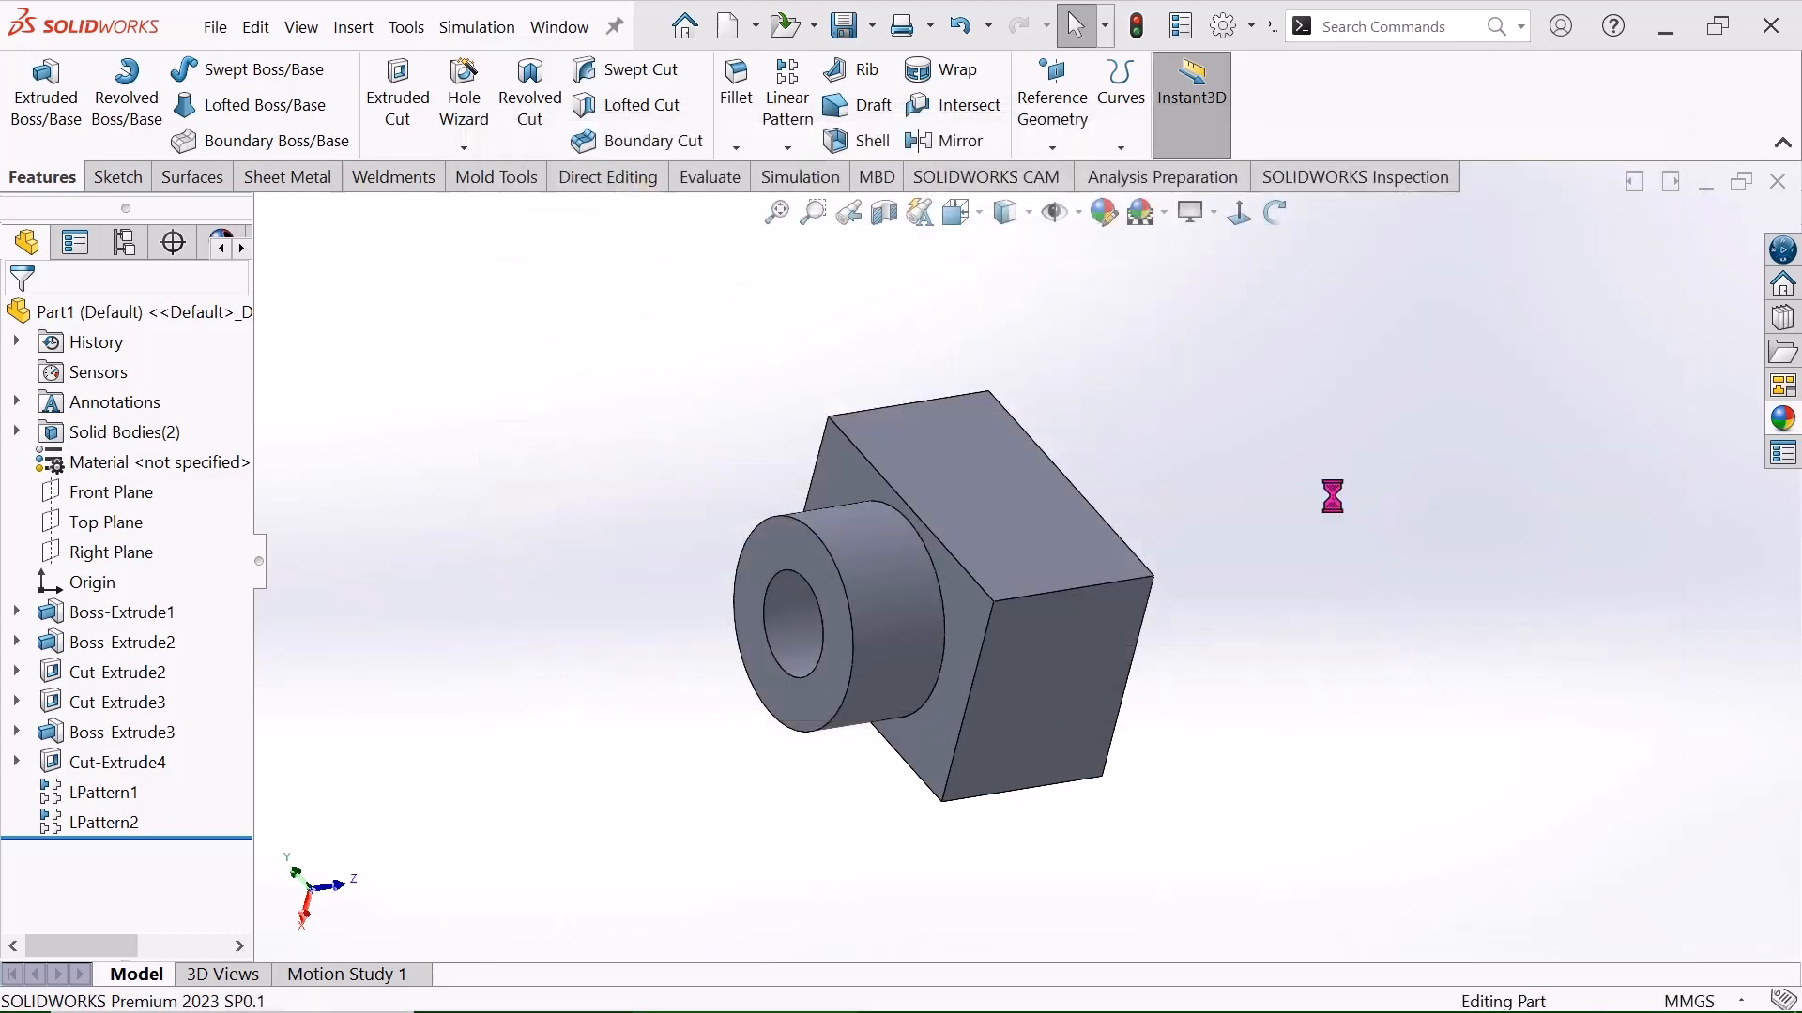
pyautogui.scroll(1, 1558, 441)
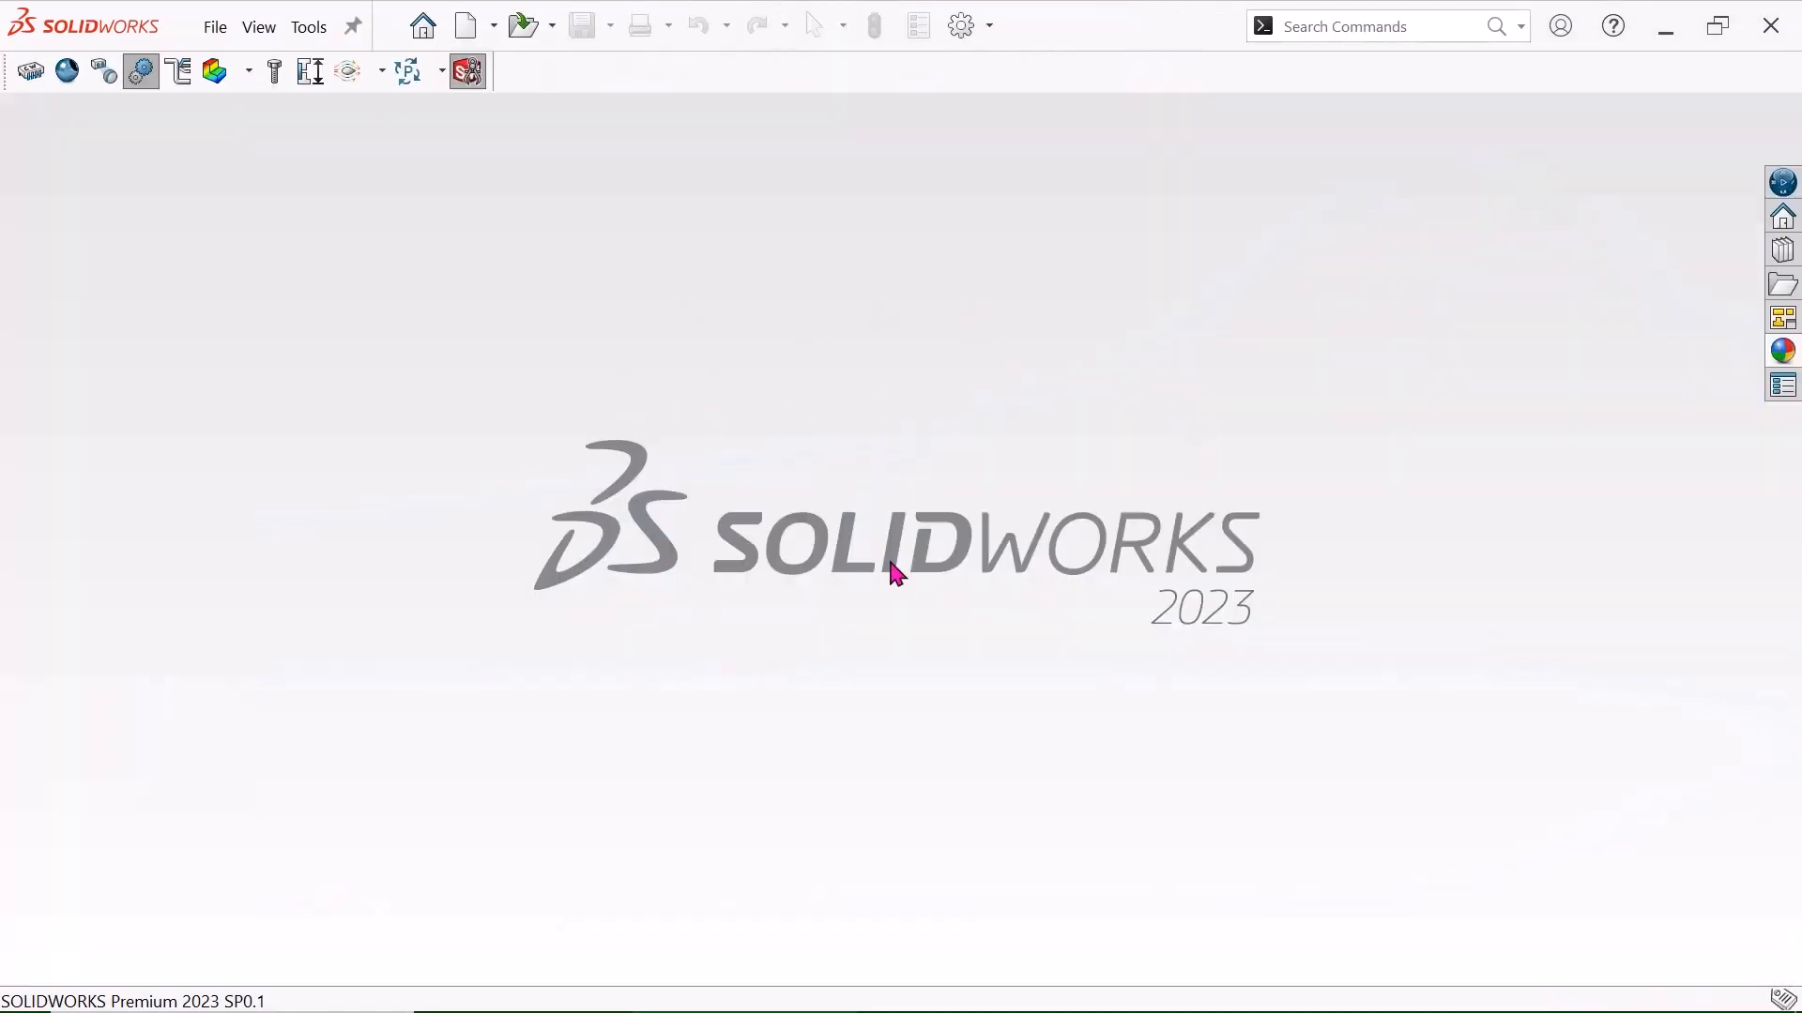
# Create a new part document and start a sketch on the Front Plane.
pyautogui.click(476, 37)
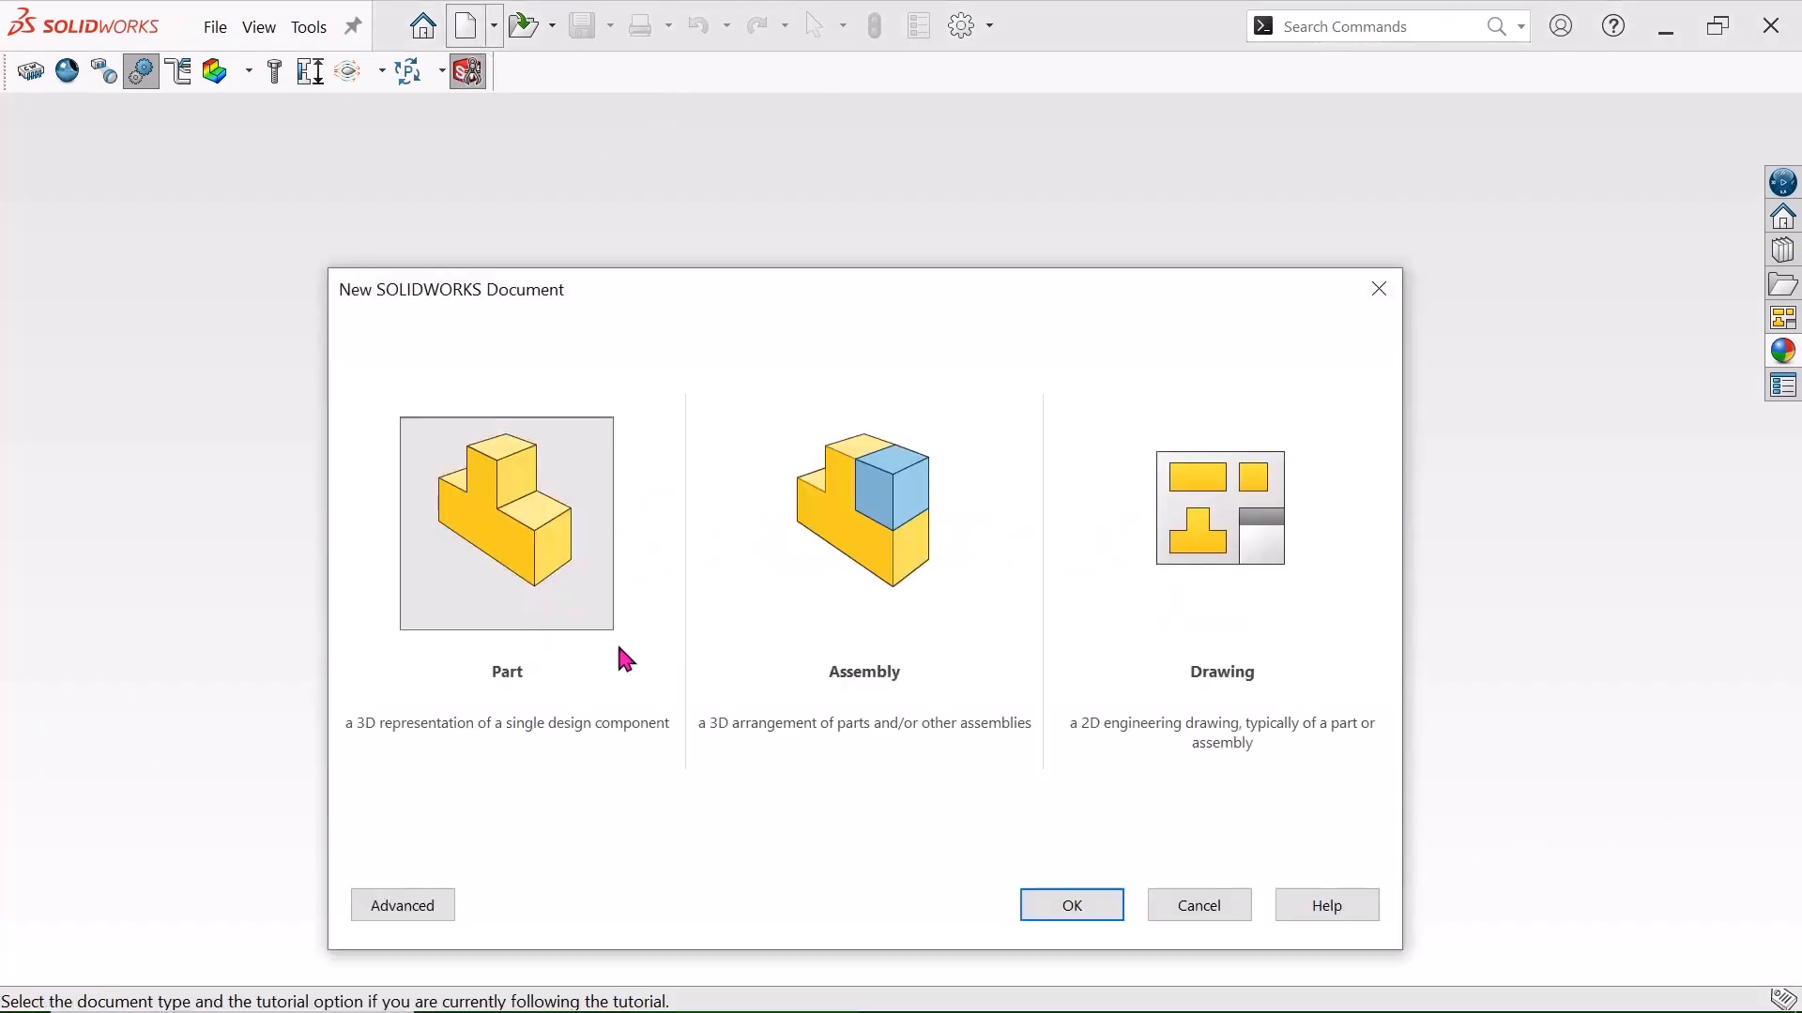
pyautogui.click(1084, 909)
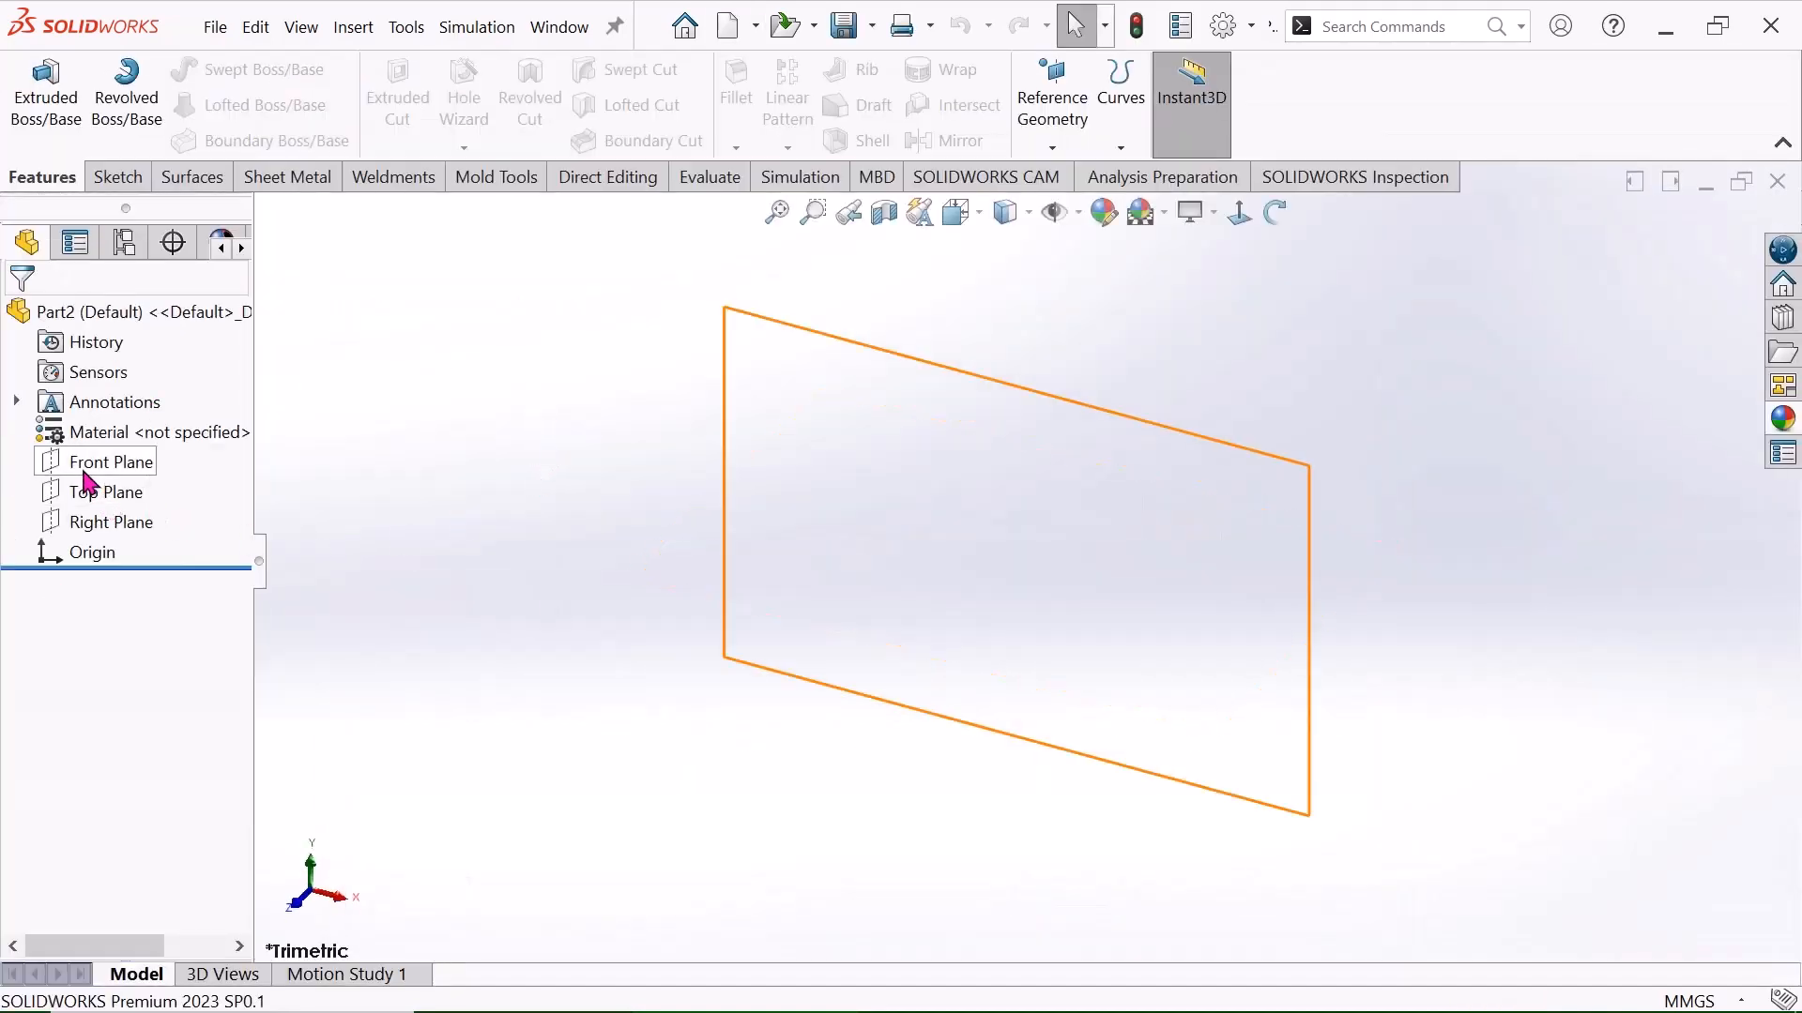
pyautogui.click(87, 469)
pyautogui.click(93, 434)
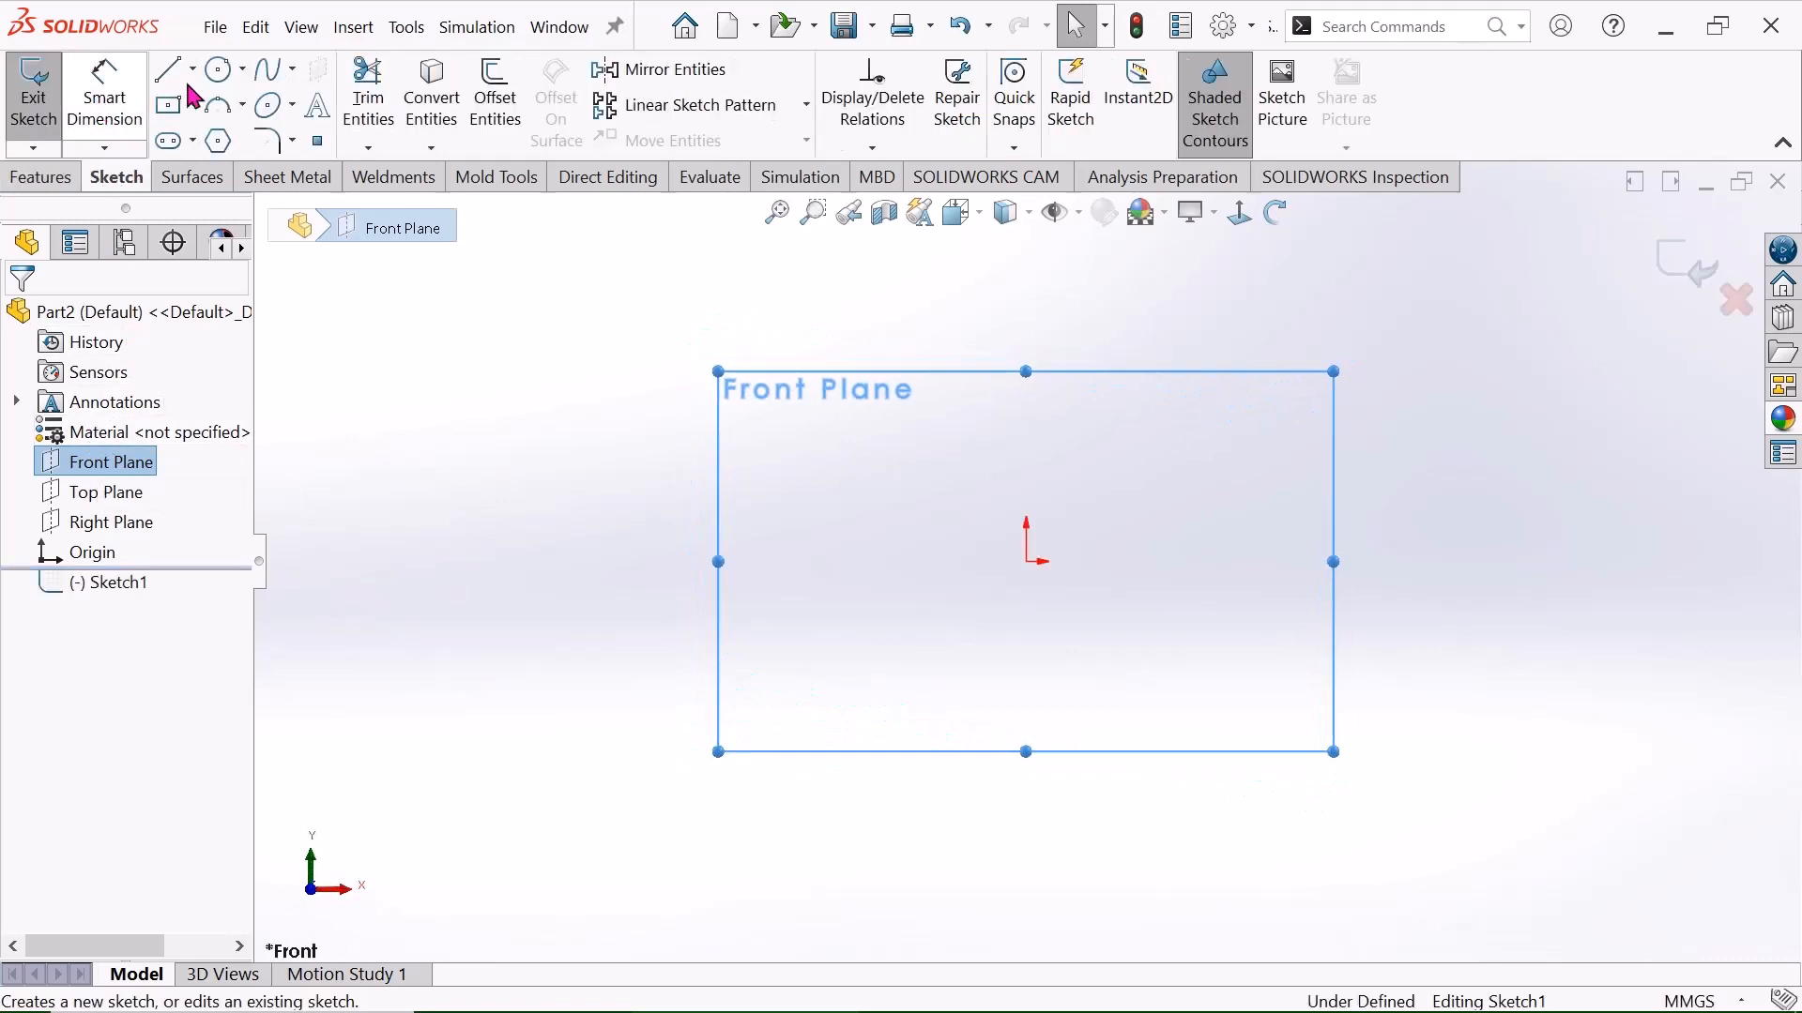
# Sketch a circle centred on the origin with a radius of about 41 mm.
pyautogui.click(218, 68)
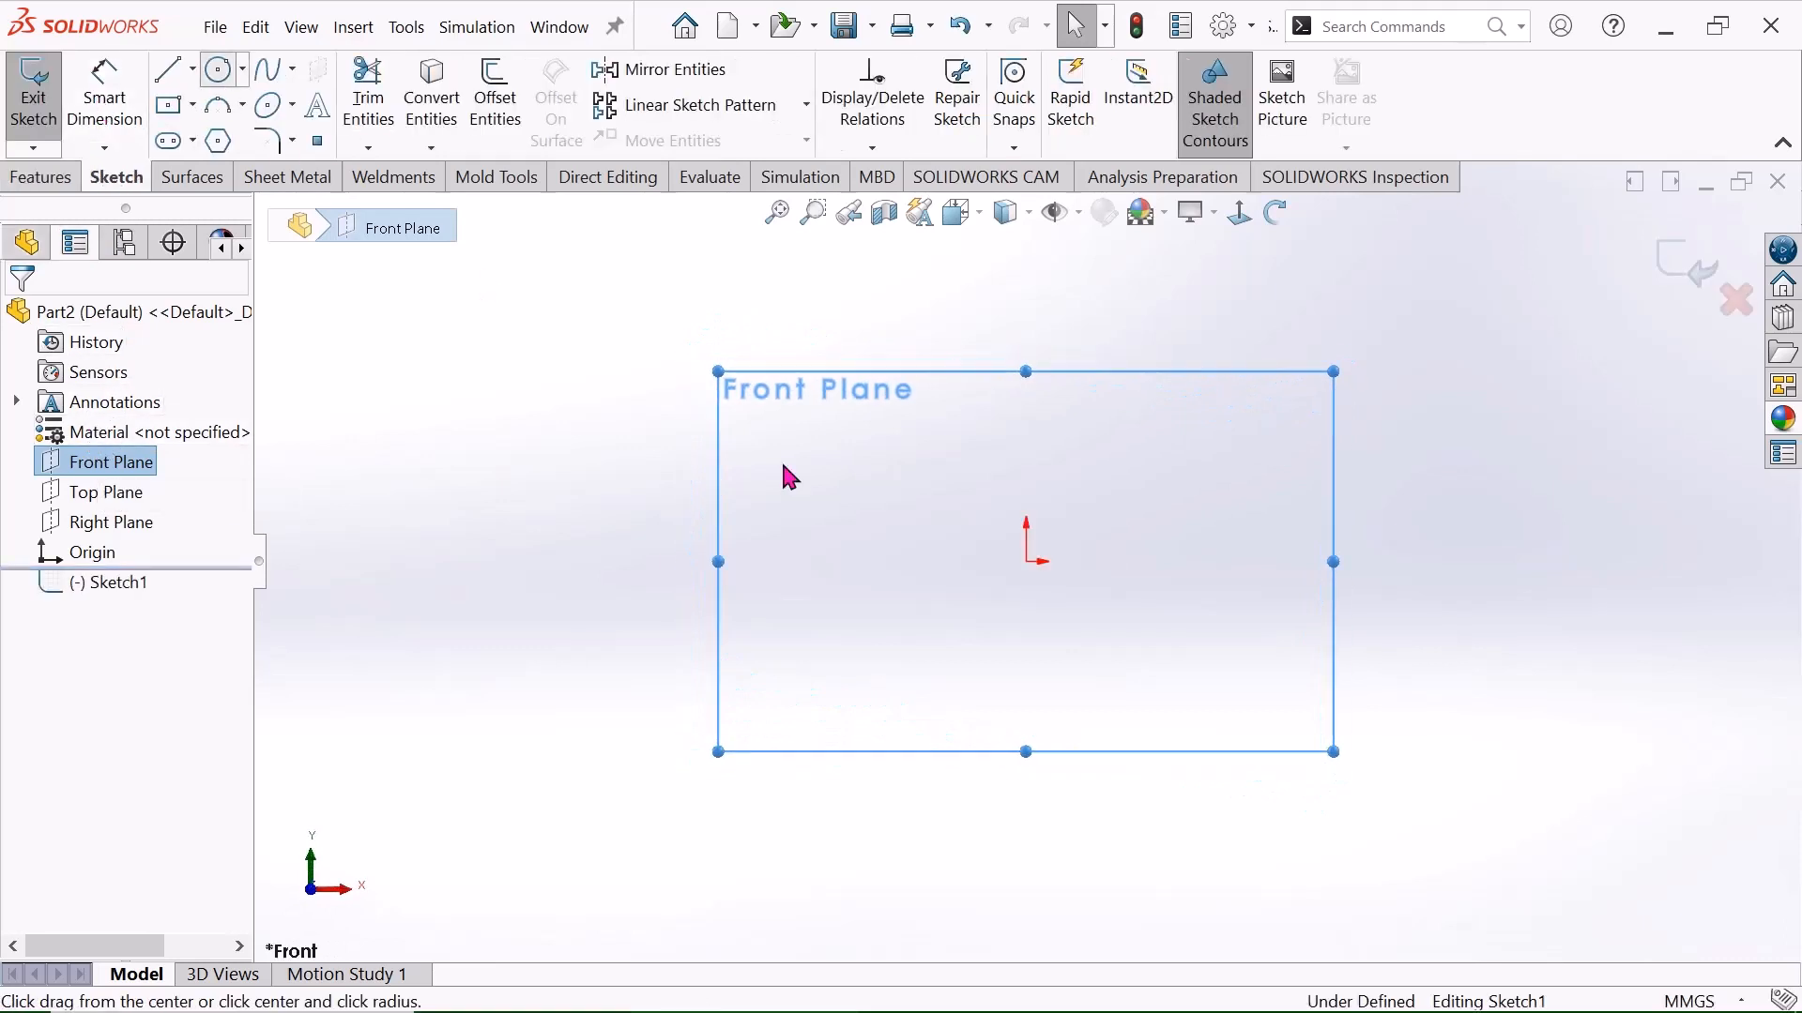
pyautogui.click(1026, 562)
pyautogui.click(1114, 460)
pyautogui.rightClick(1112, 456)
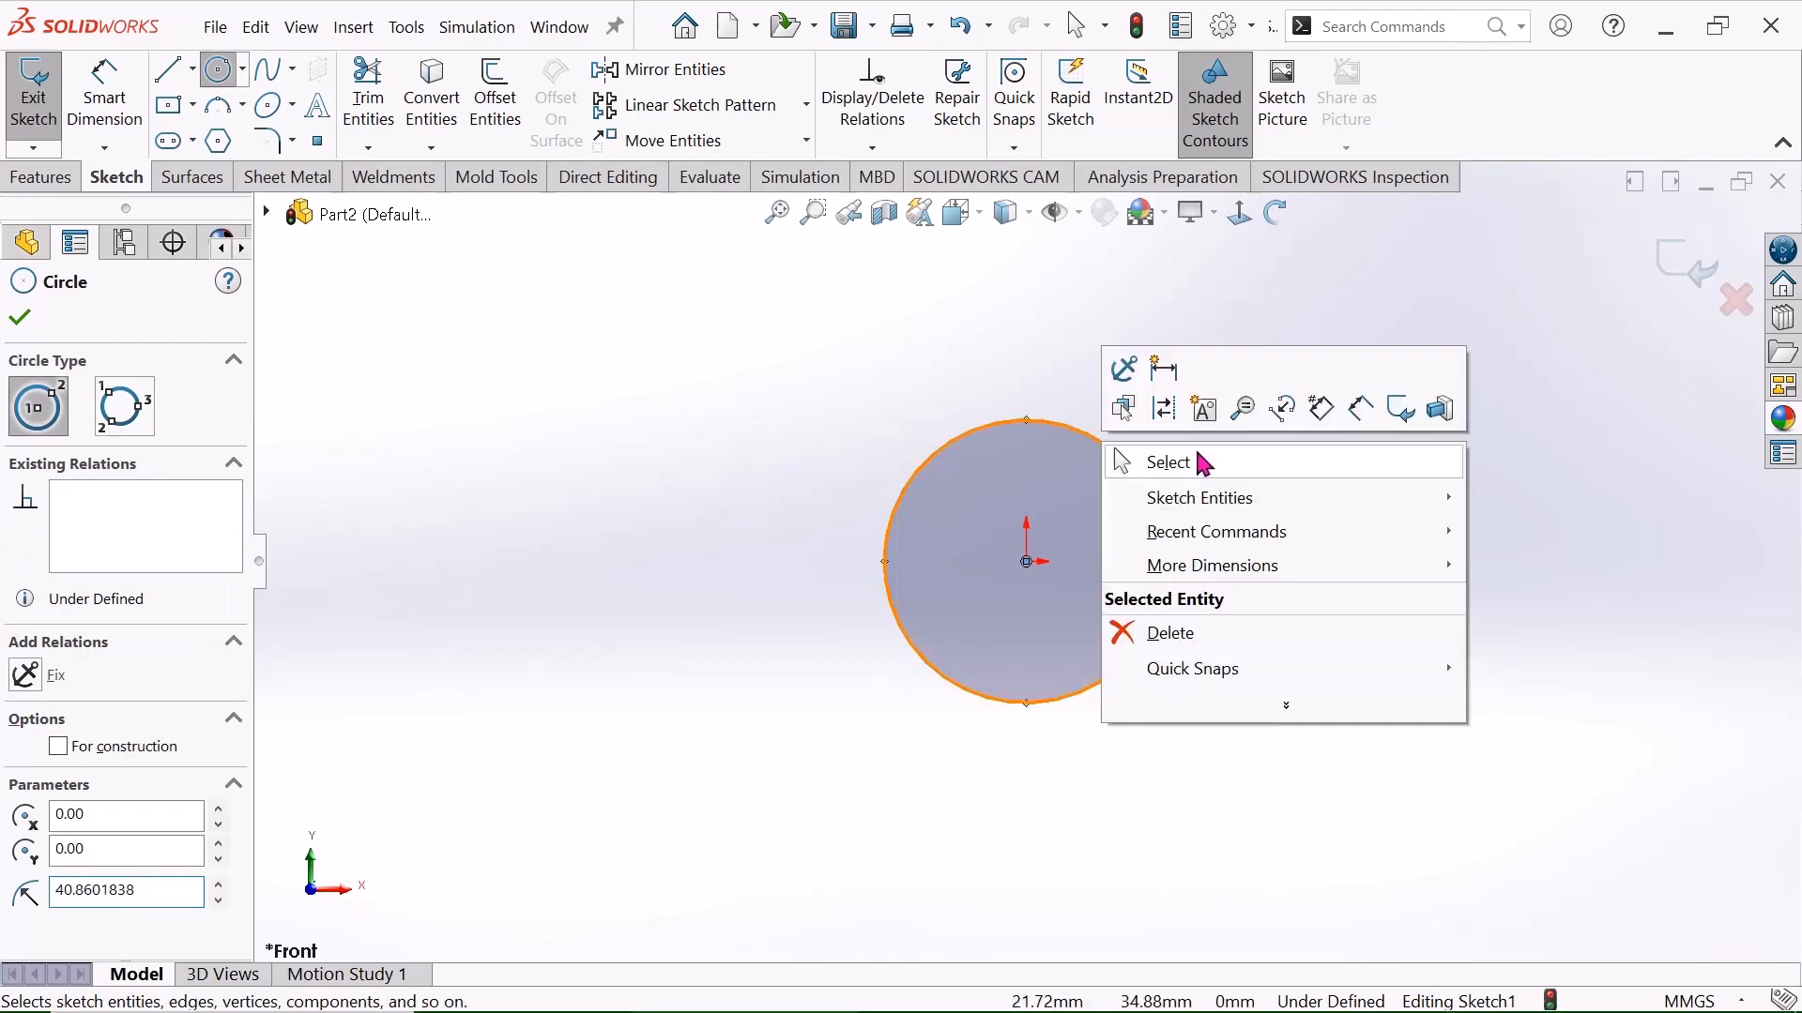
pyautogui.click(1208, 467)
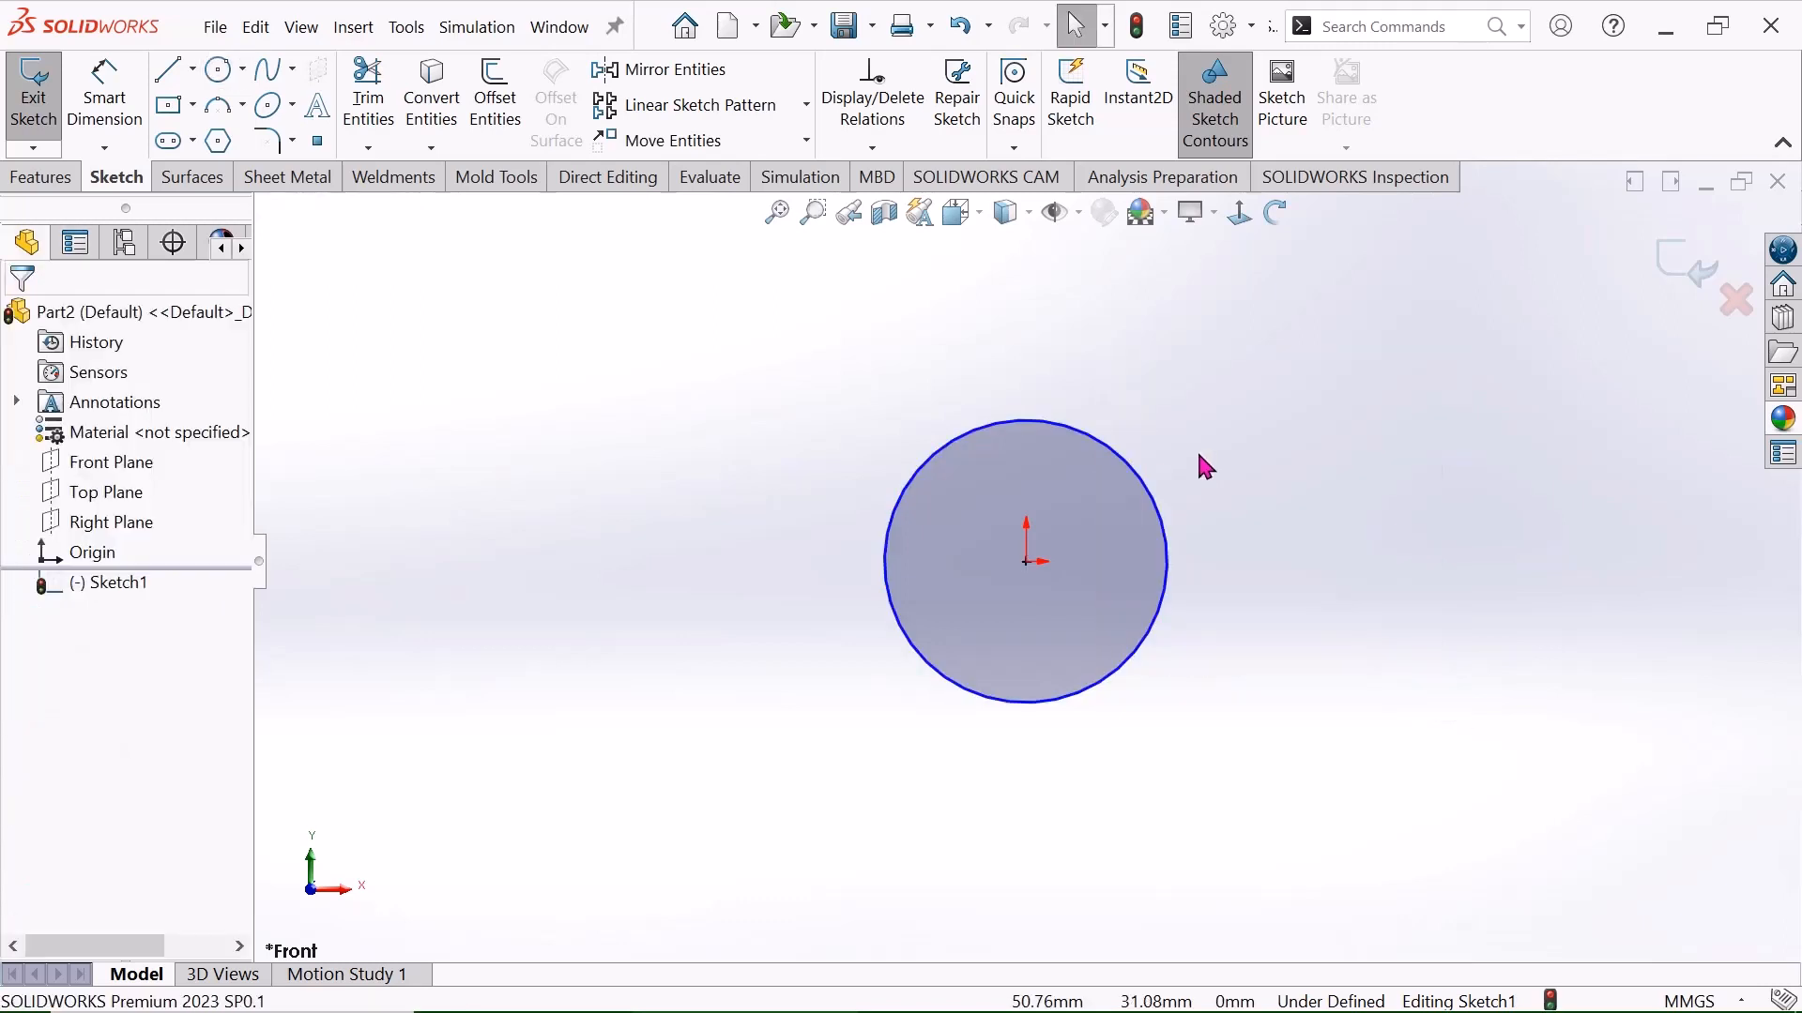
# Dimension the circle's diameter and set it to 20 mm.
pyautogui.click(111, 115)
pyautogui.click(1129, 466)
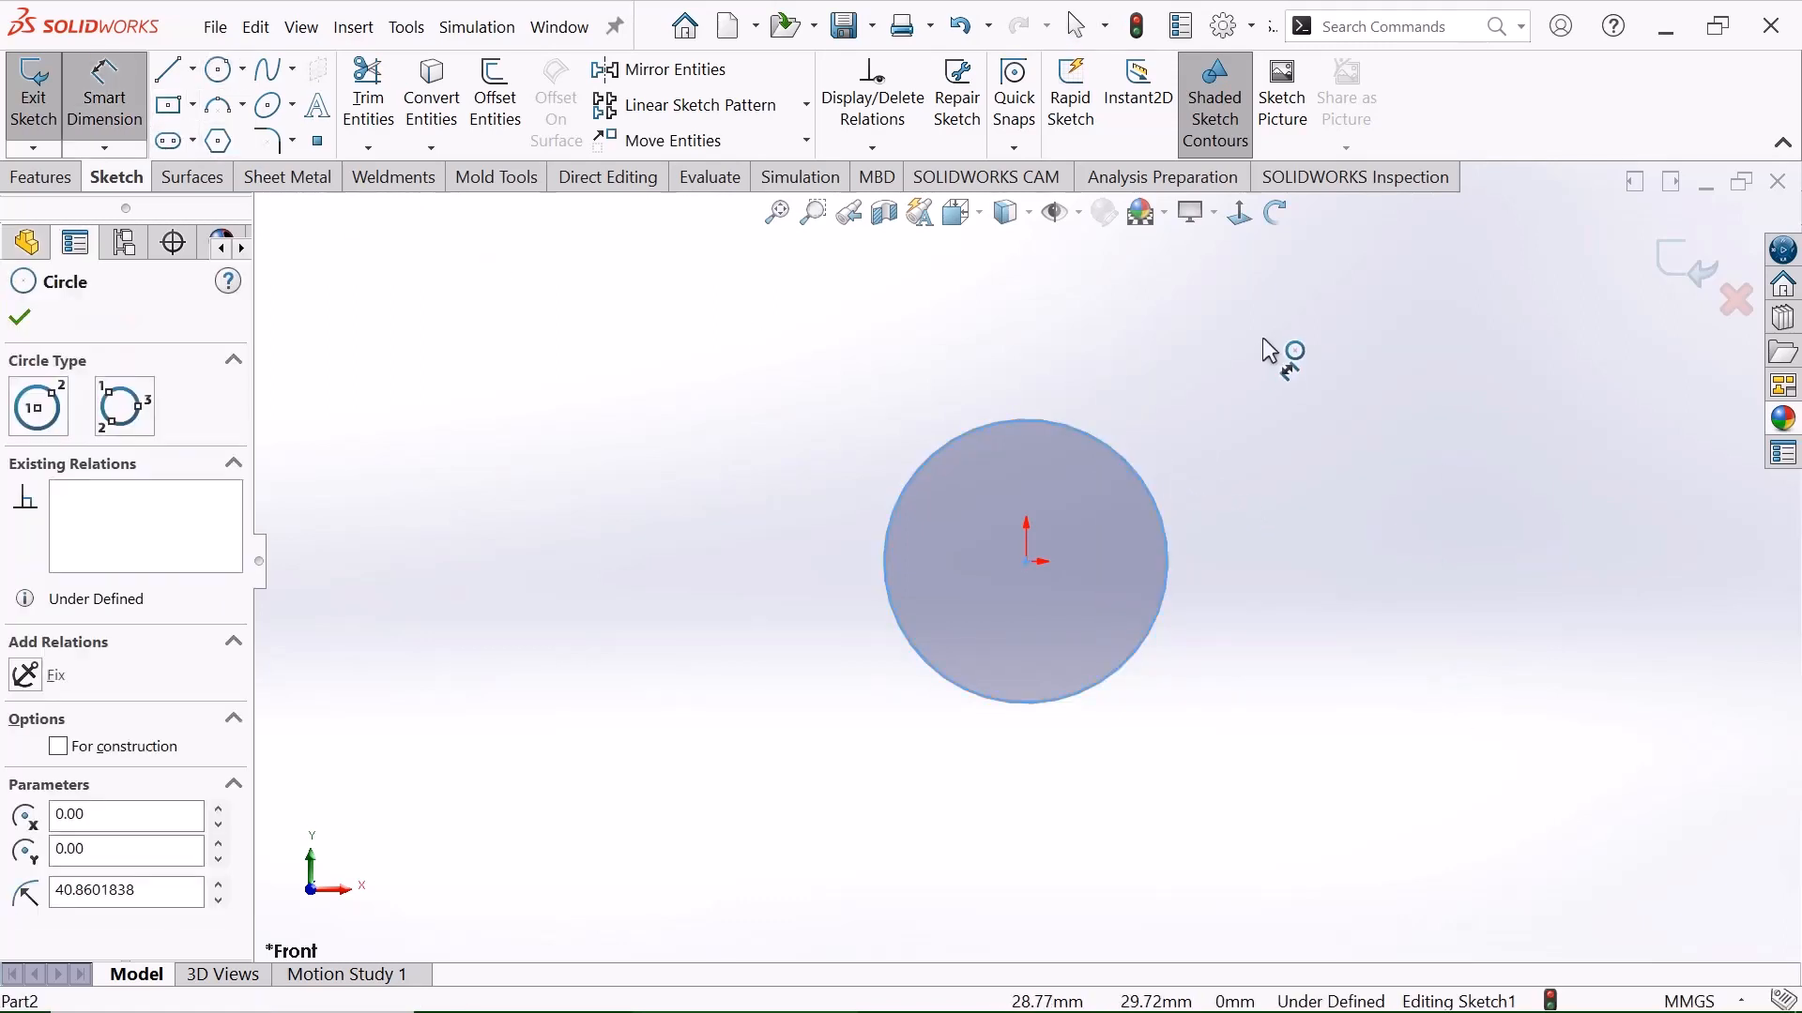
pyautogui.click(1264, 338)
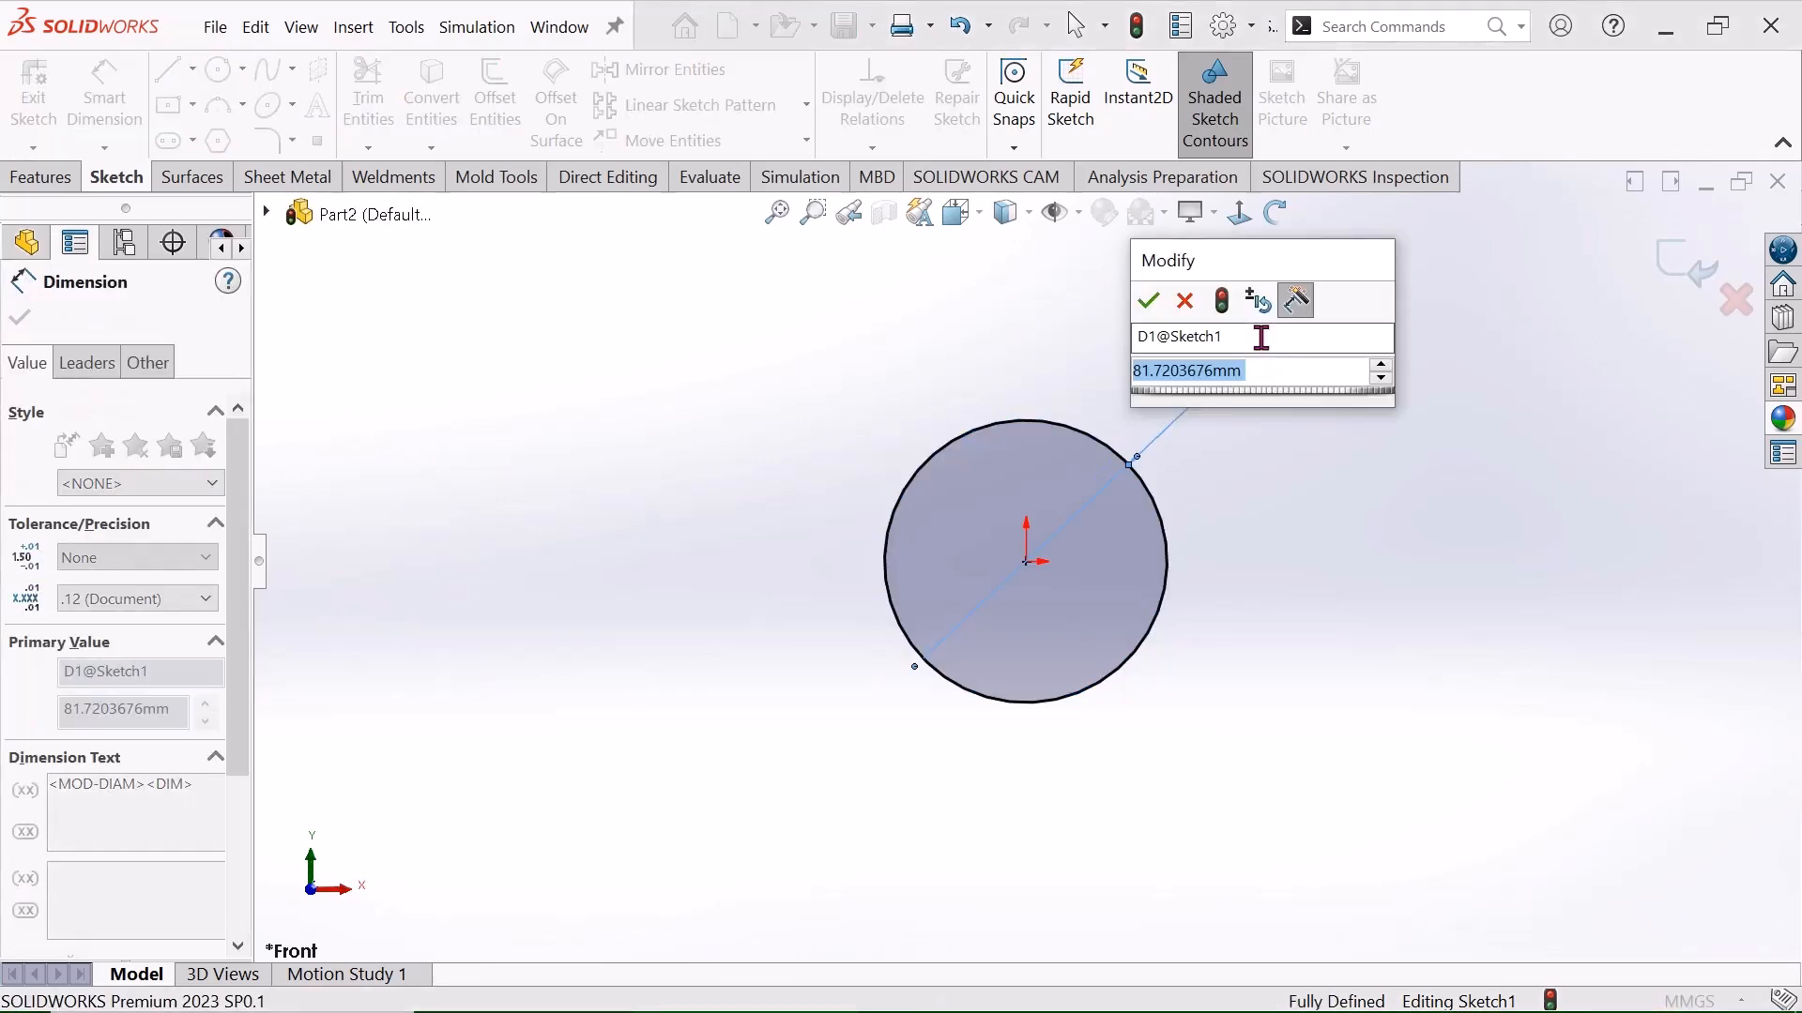
pyautogui.write('20')
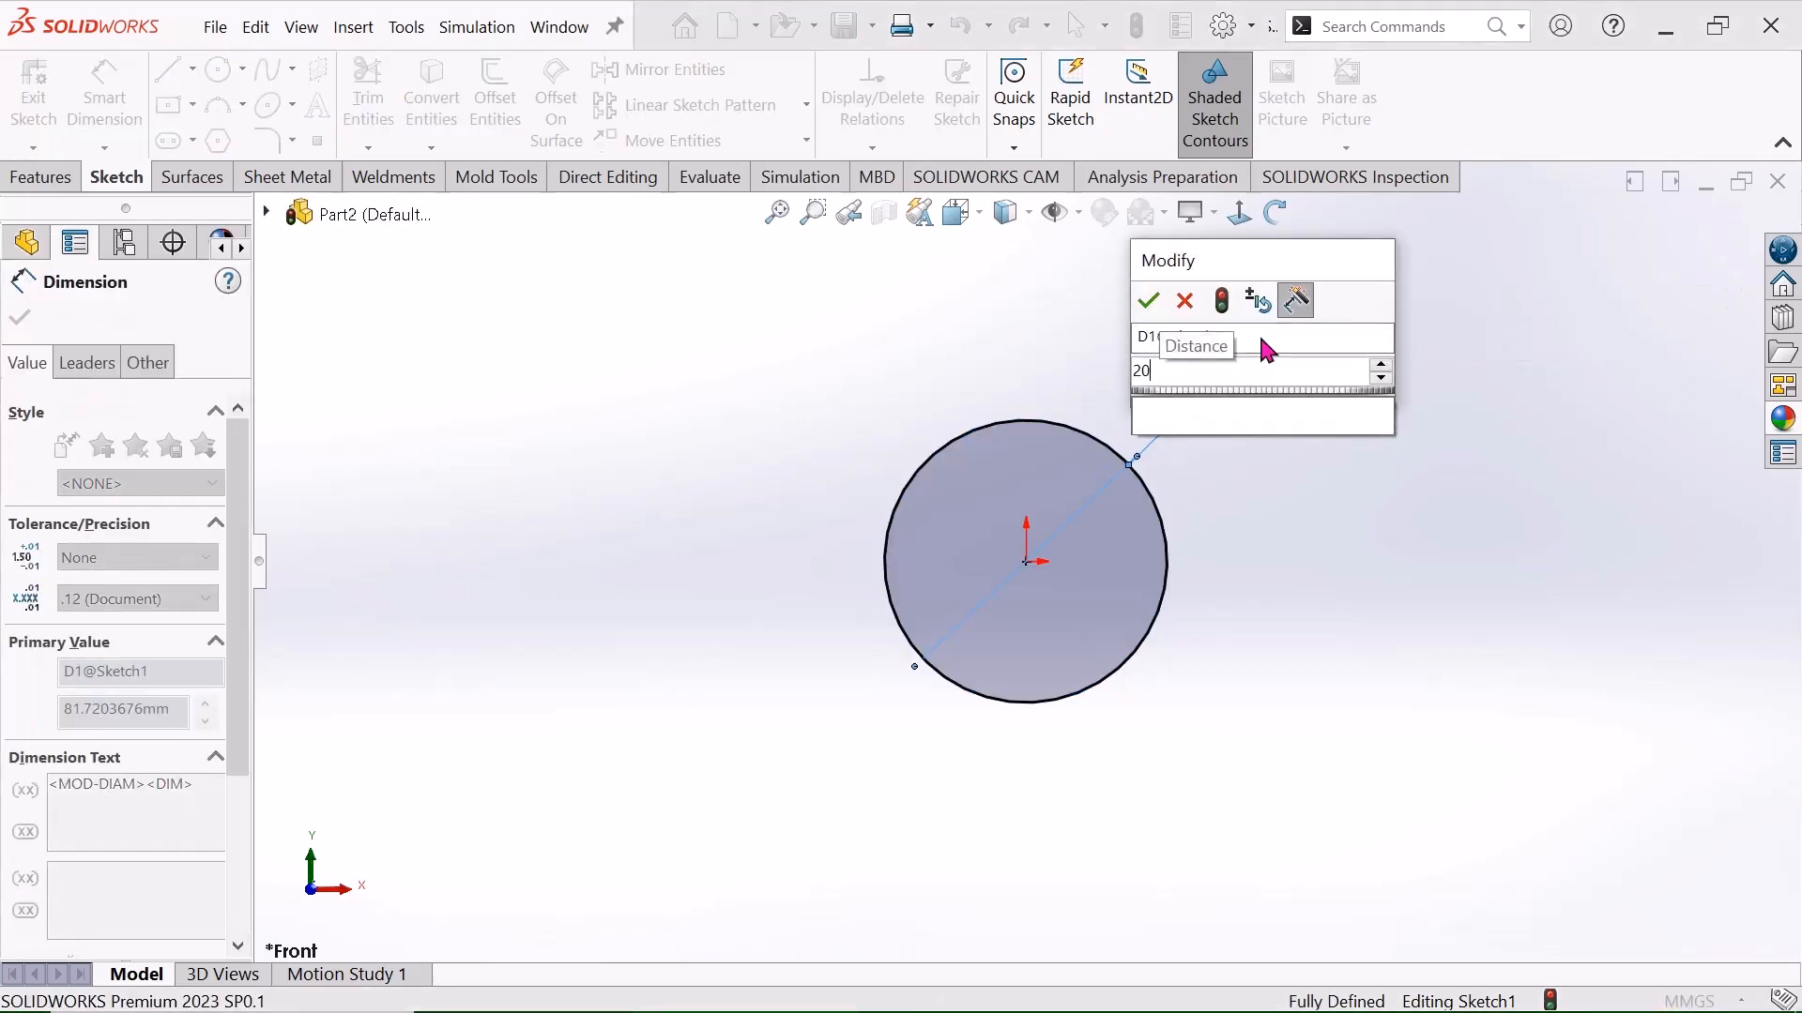
pyautogui.press('Return')
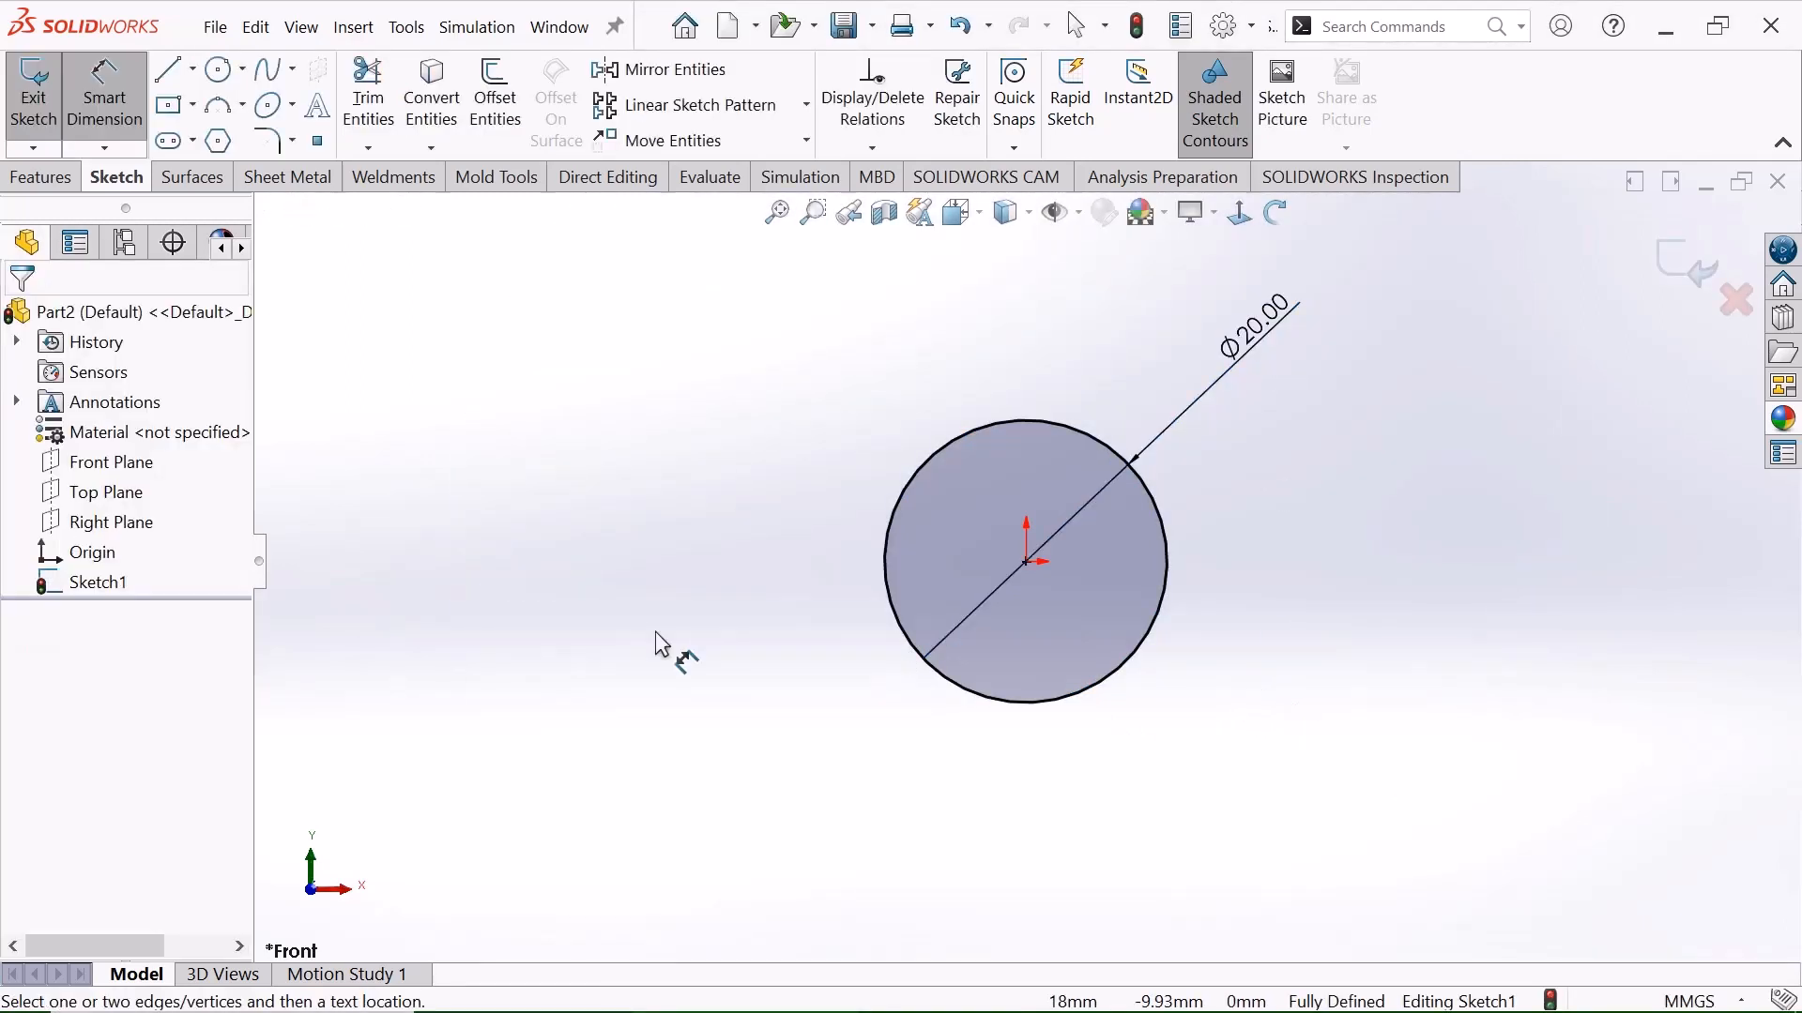
pyautogui.rightClick(464, 556)
pyautogui.click(525, 639)
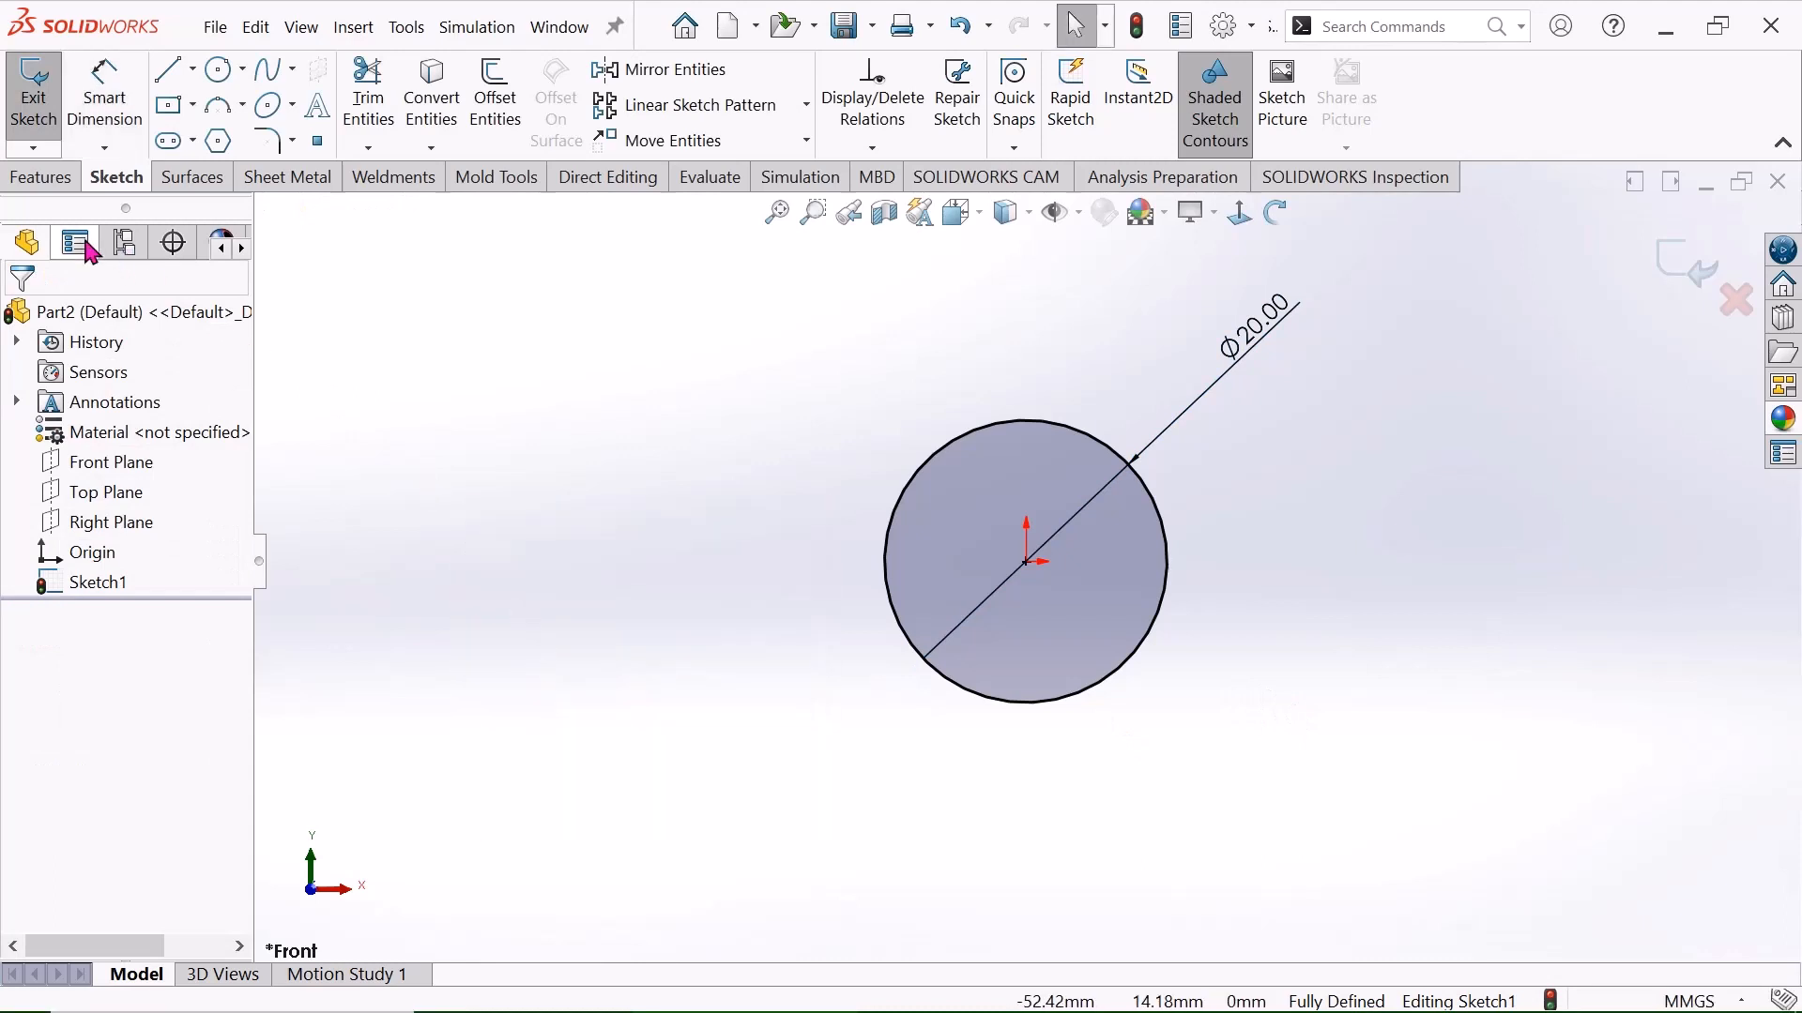
# Extrude the 20 mm circle into a solid cylinder with the Mid Plane end condition and a 45 mm depth.
pyautogui.click(40, 177)
pyautogui.click(52, 94)
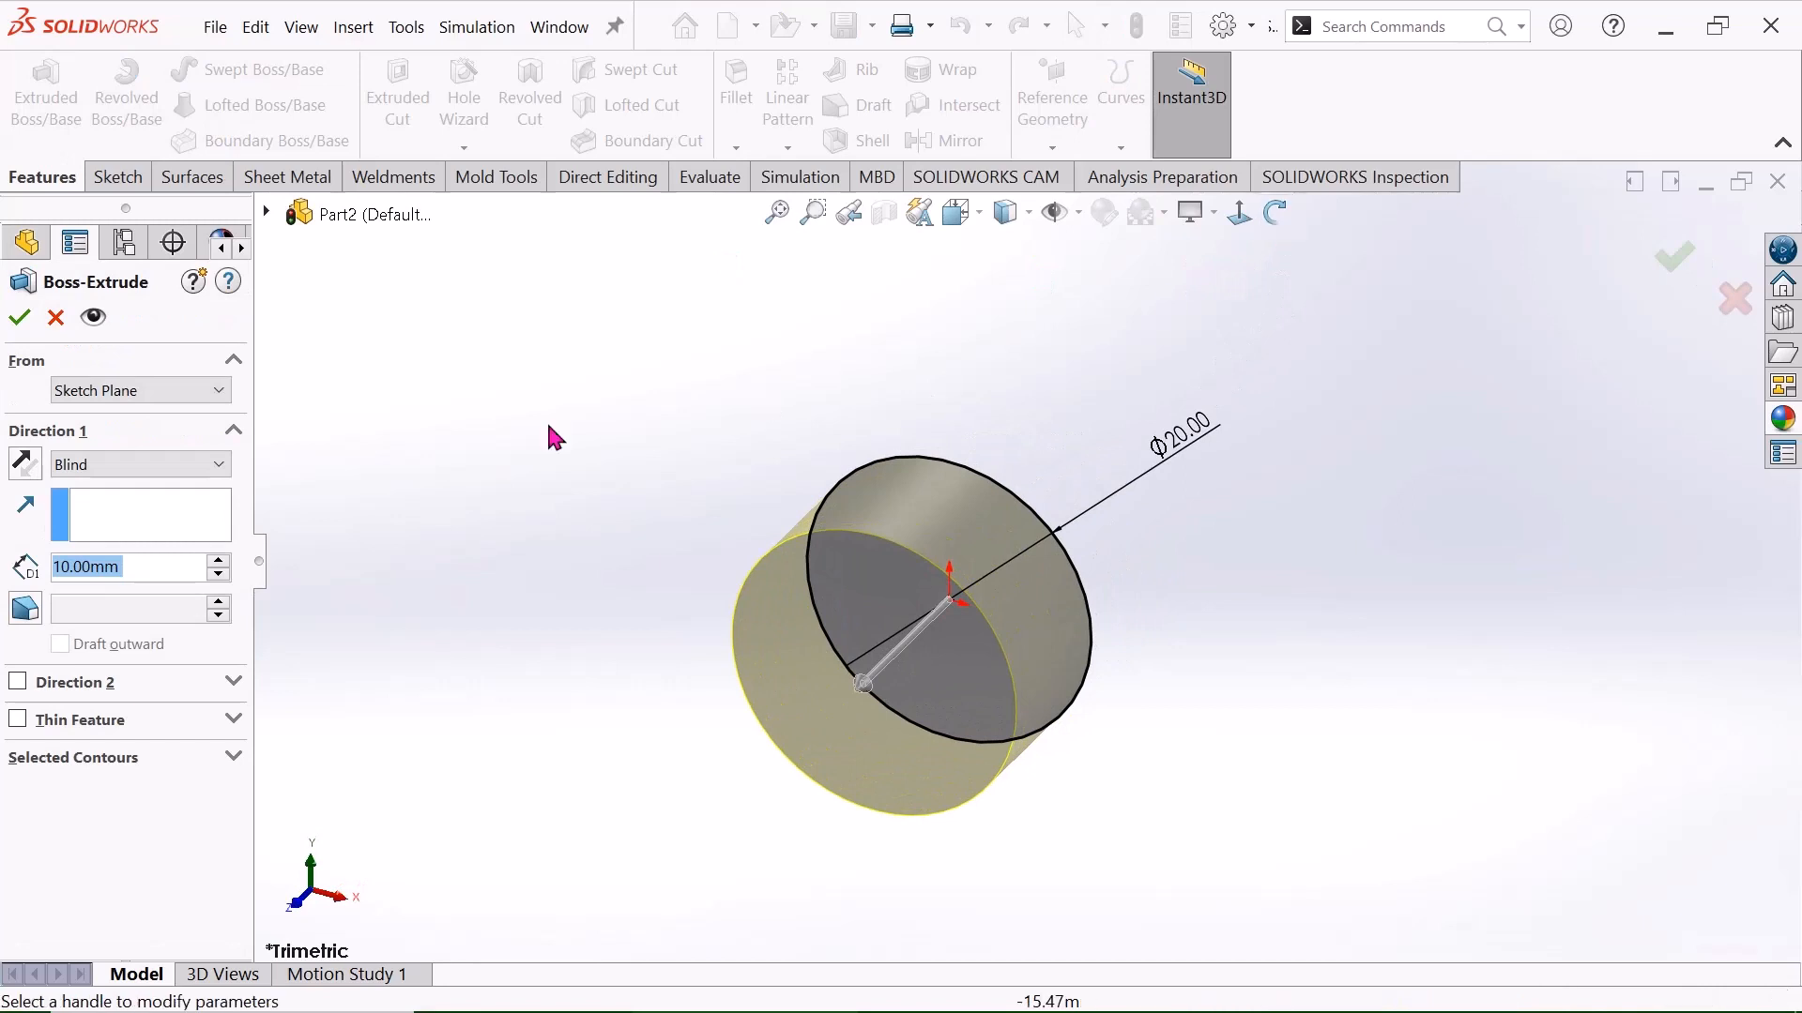
pyautogui.click(177, 463)
pyautogui.click(188, 589)
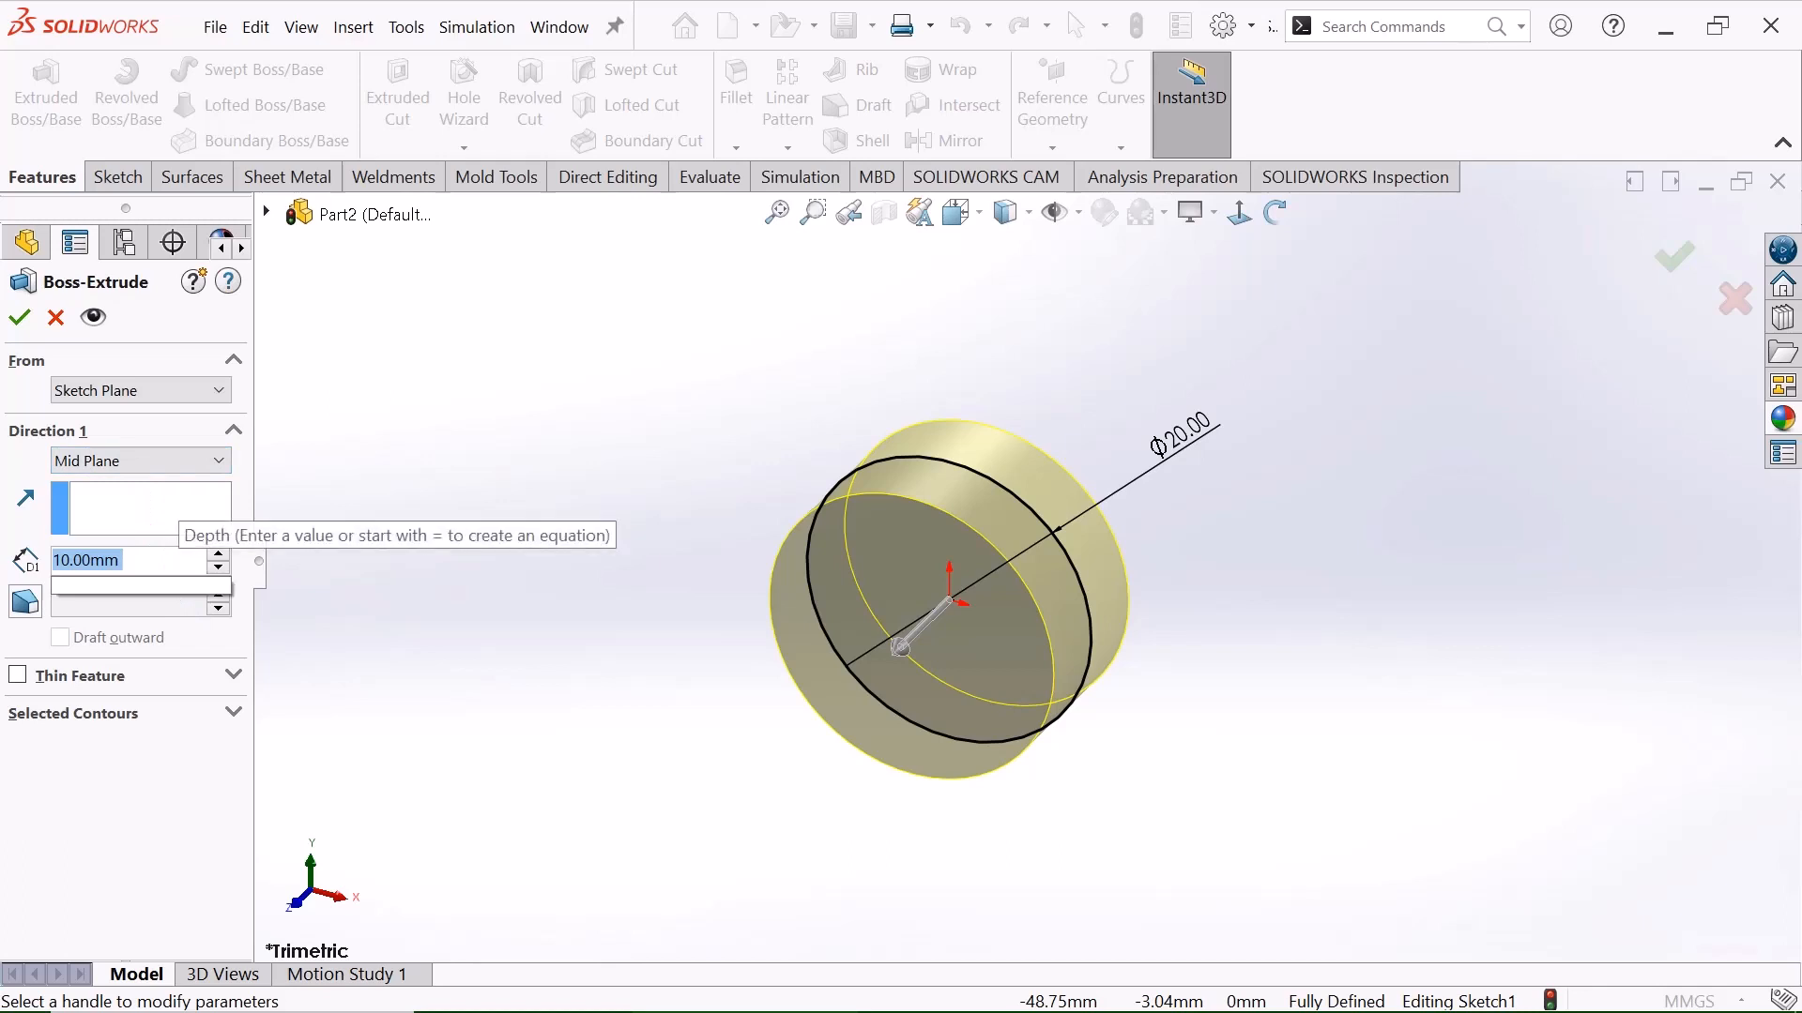
pyautogui.press('BackSpace')
pyautogui.write('45')
pyautogui.press('Return')
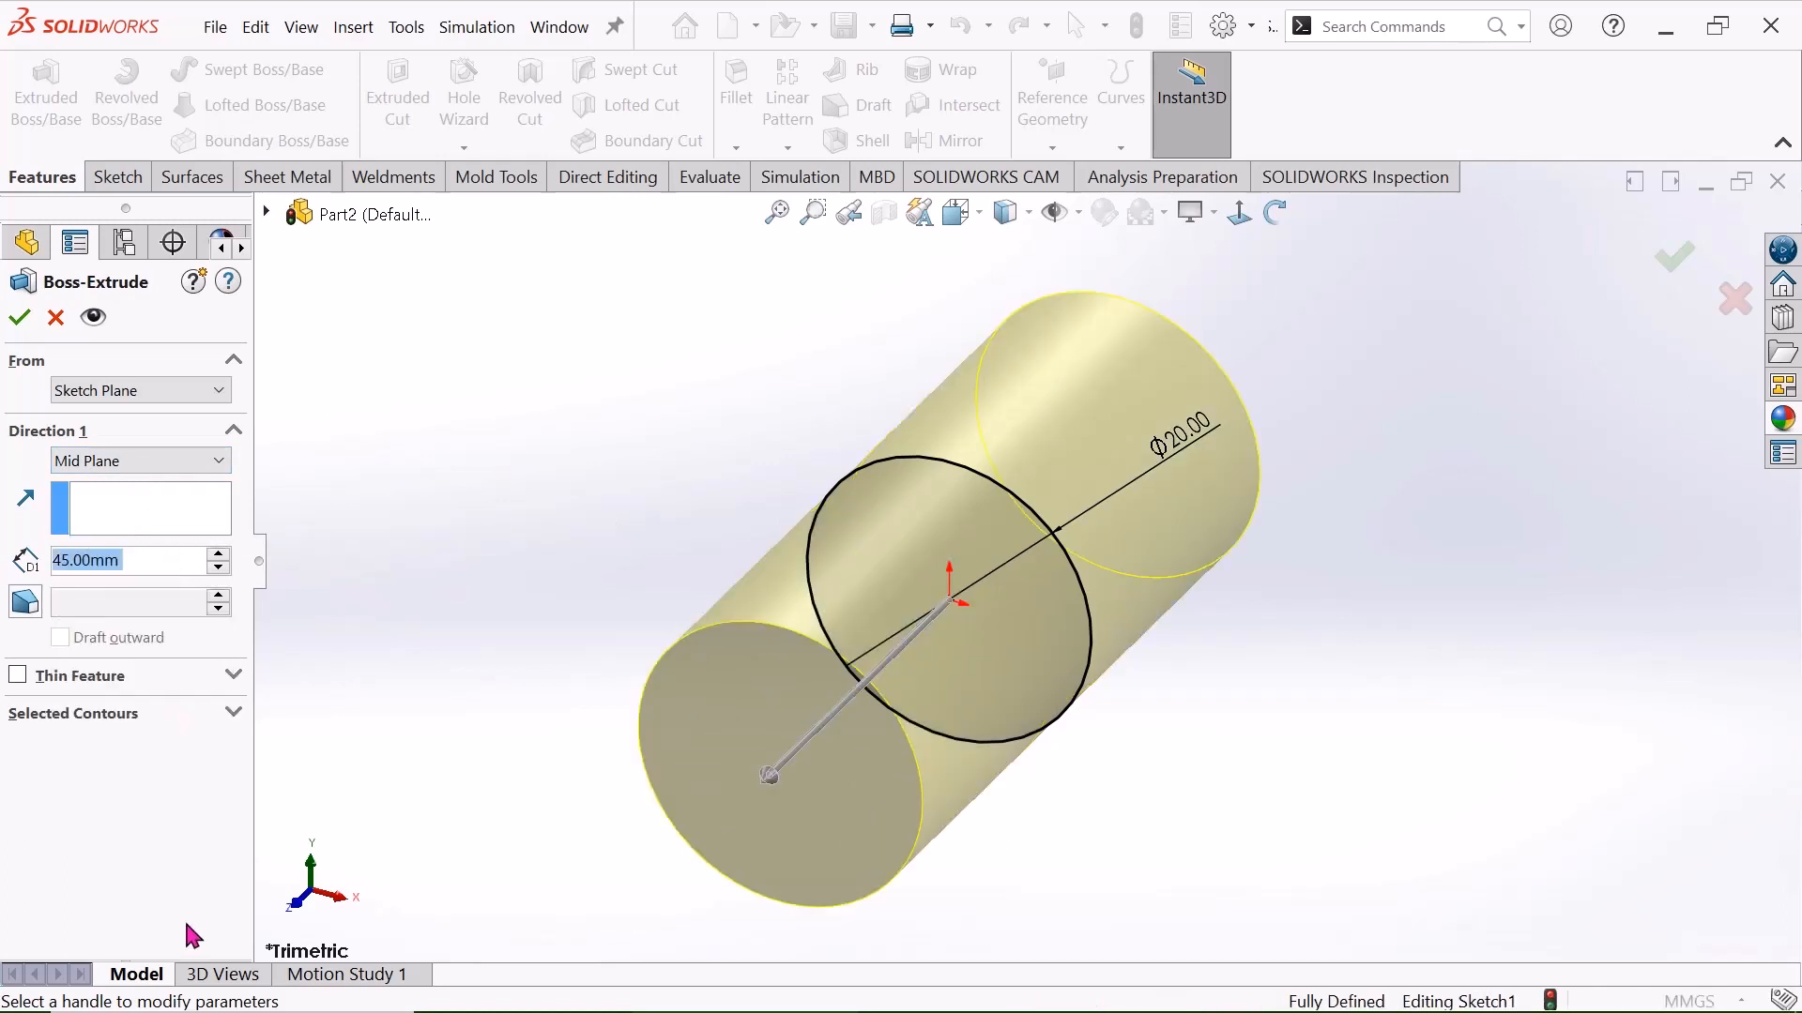
pyautogui.click(19, 317)
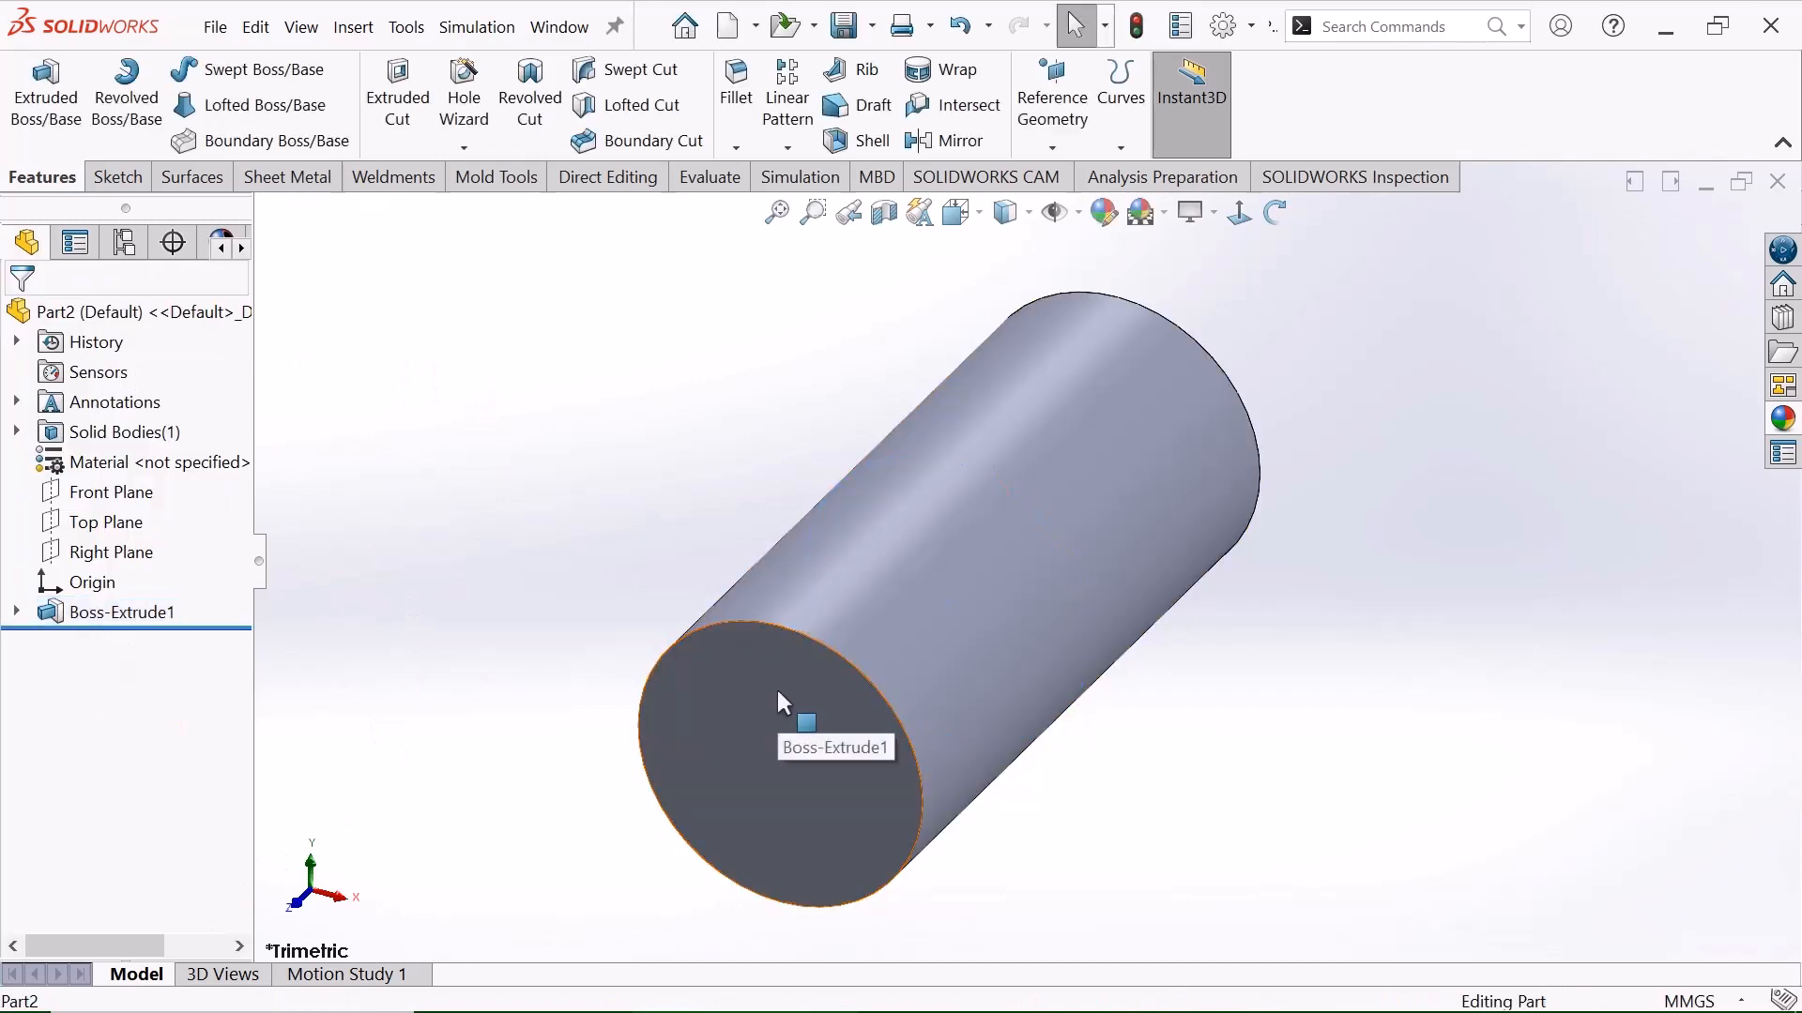
# Start a sketch on the cylinder's front end face and draw an origin-centred circle with a radius of about 14.38 mm.
pyautogui.click(776, 691)
pyautogui.click(875, 630)
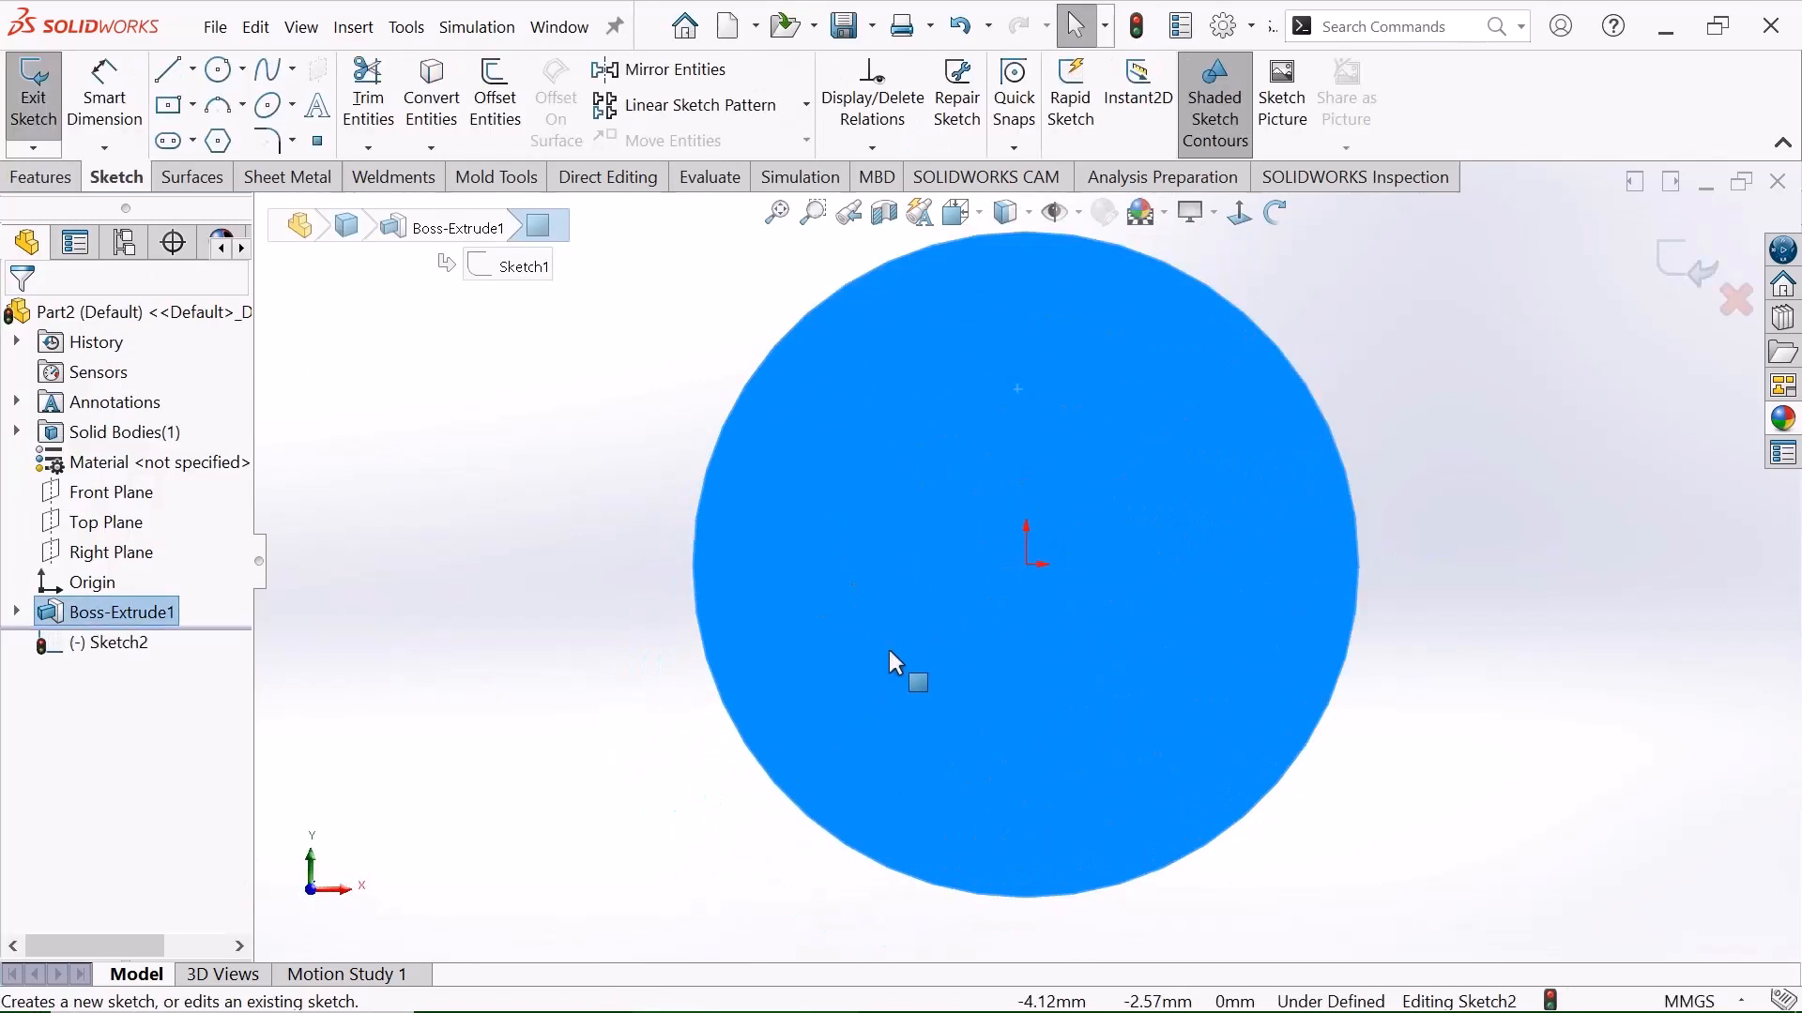
pyautogui.click(226, 81)
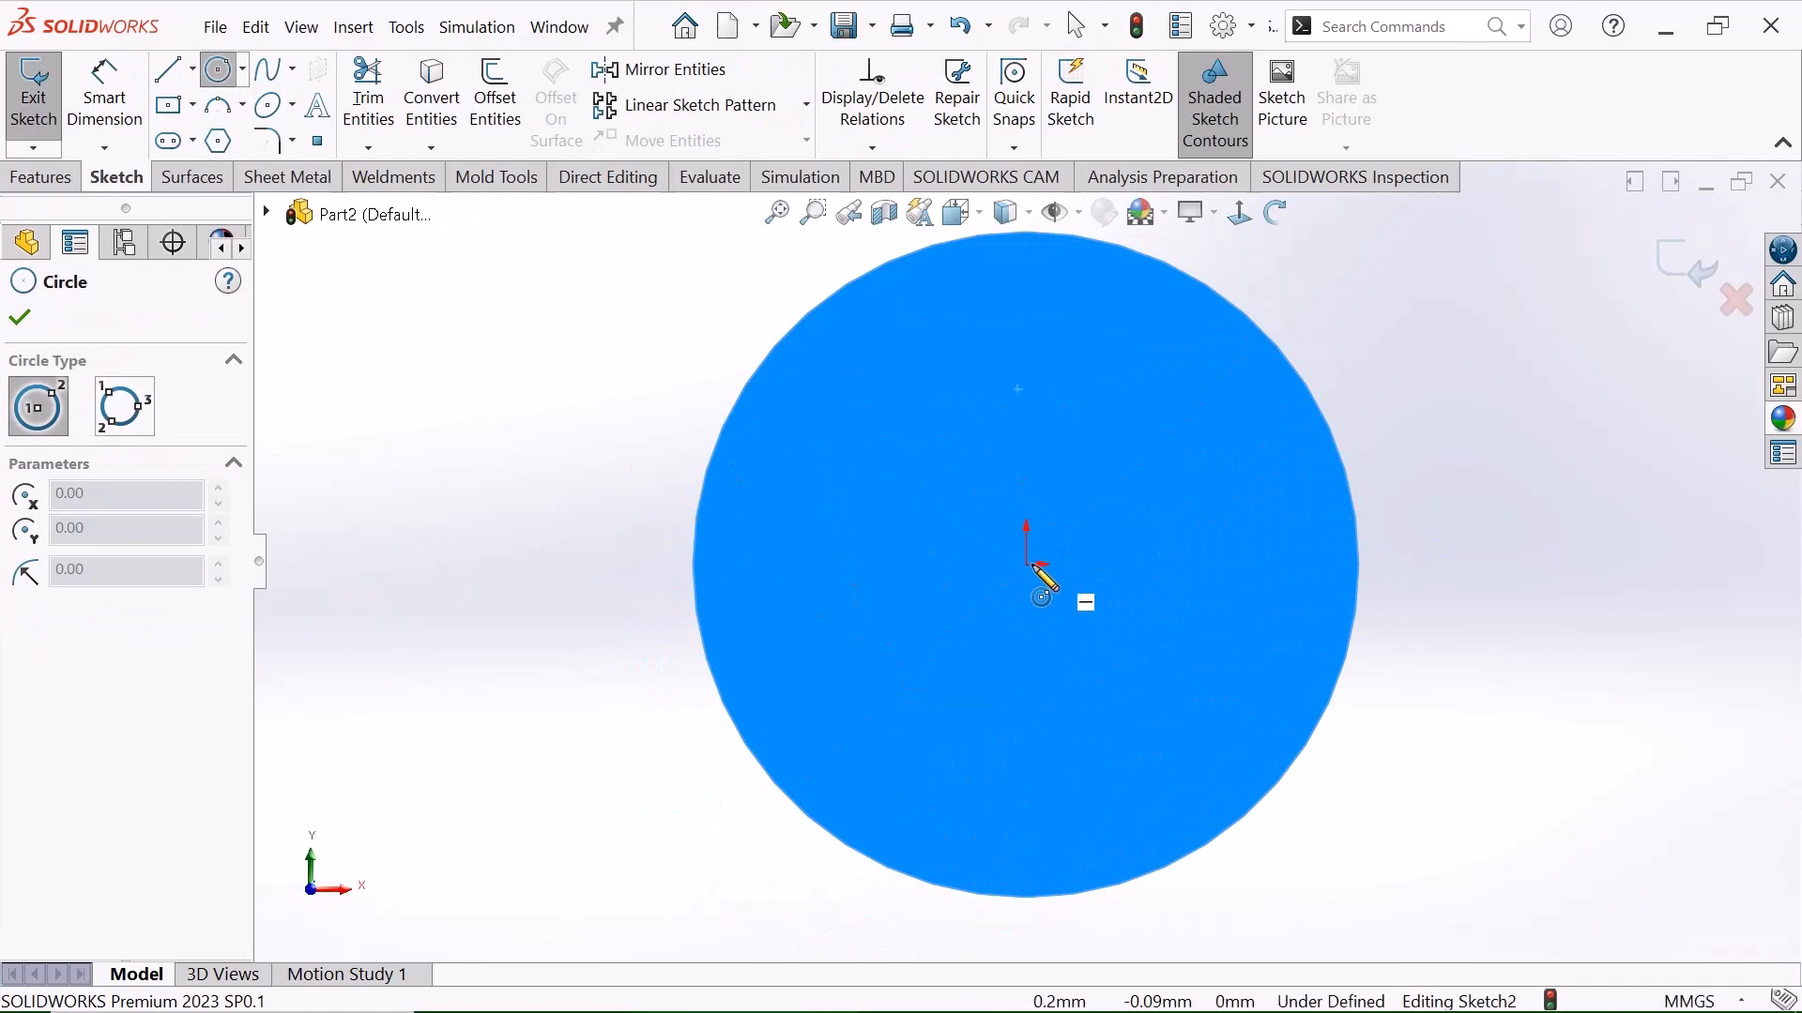
pyautogui.click(1026, 564)
pyautogui.click(1488, 422)
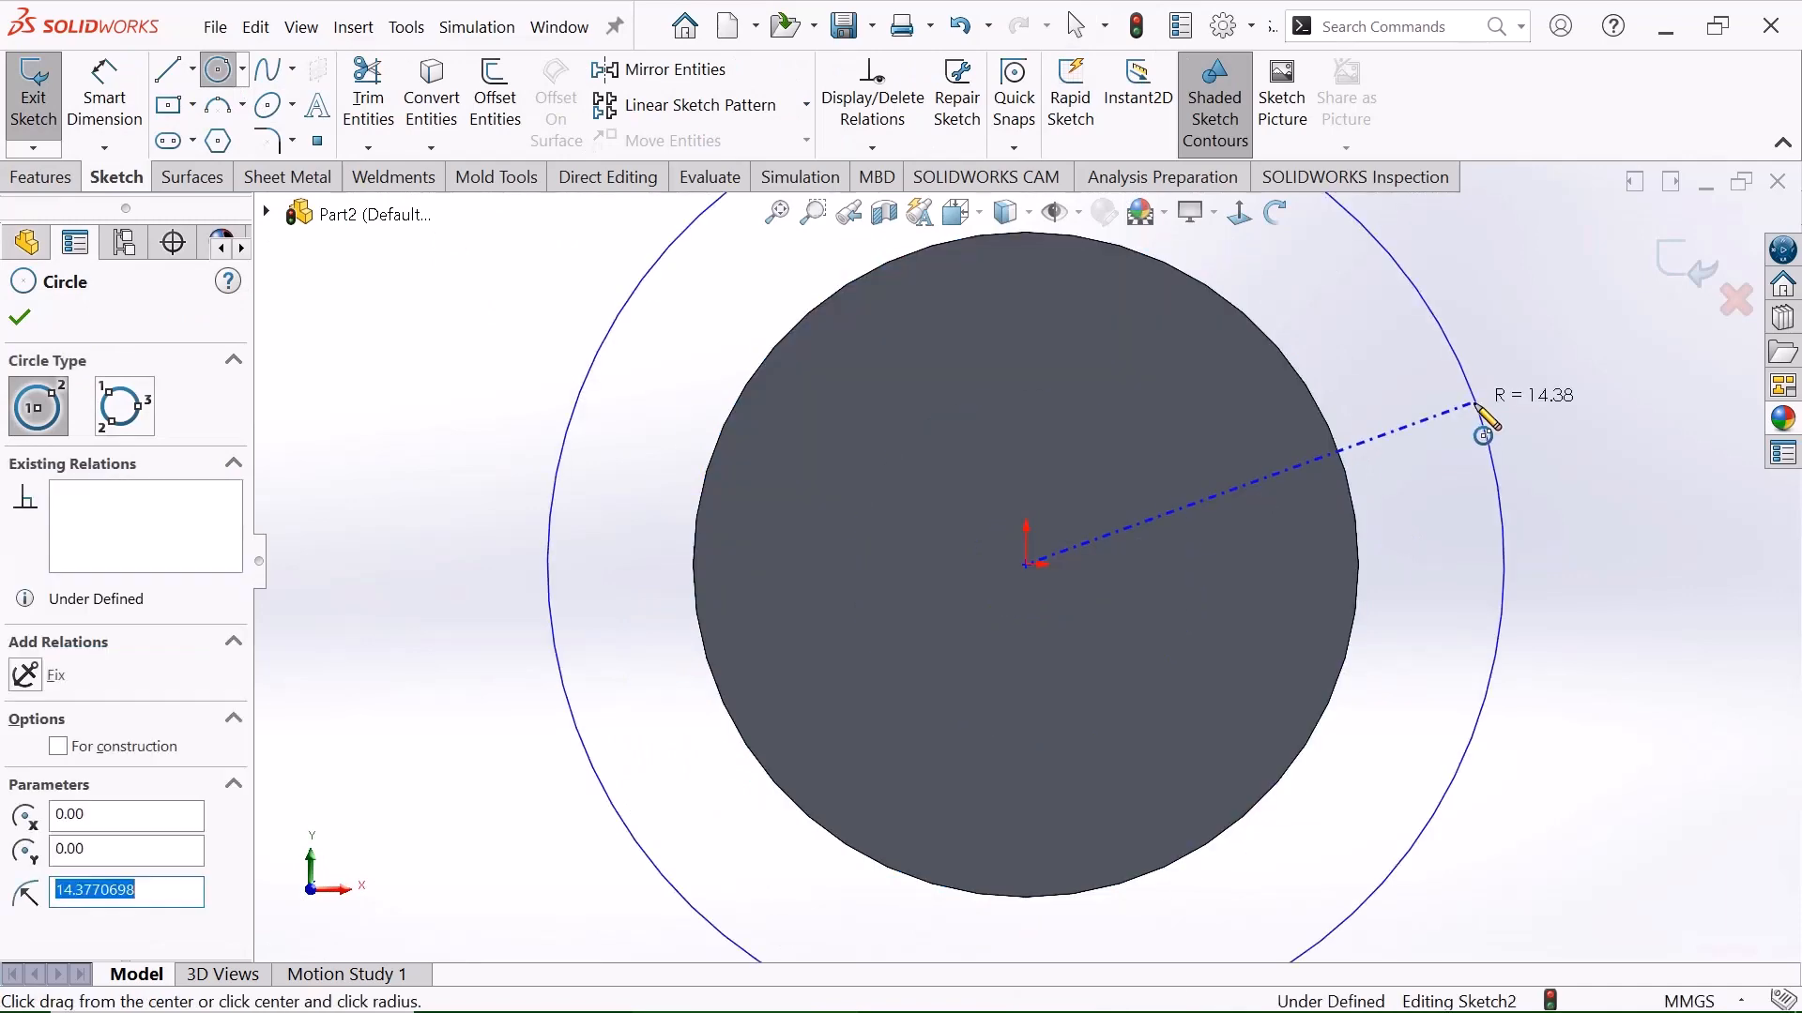
pyautogui.rightClick(1537, 437)
pyautogui.click(1539, 434)
pyautogui.press('f')
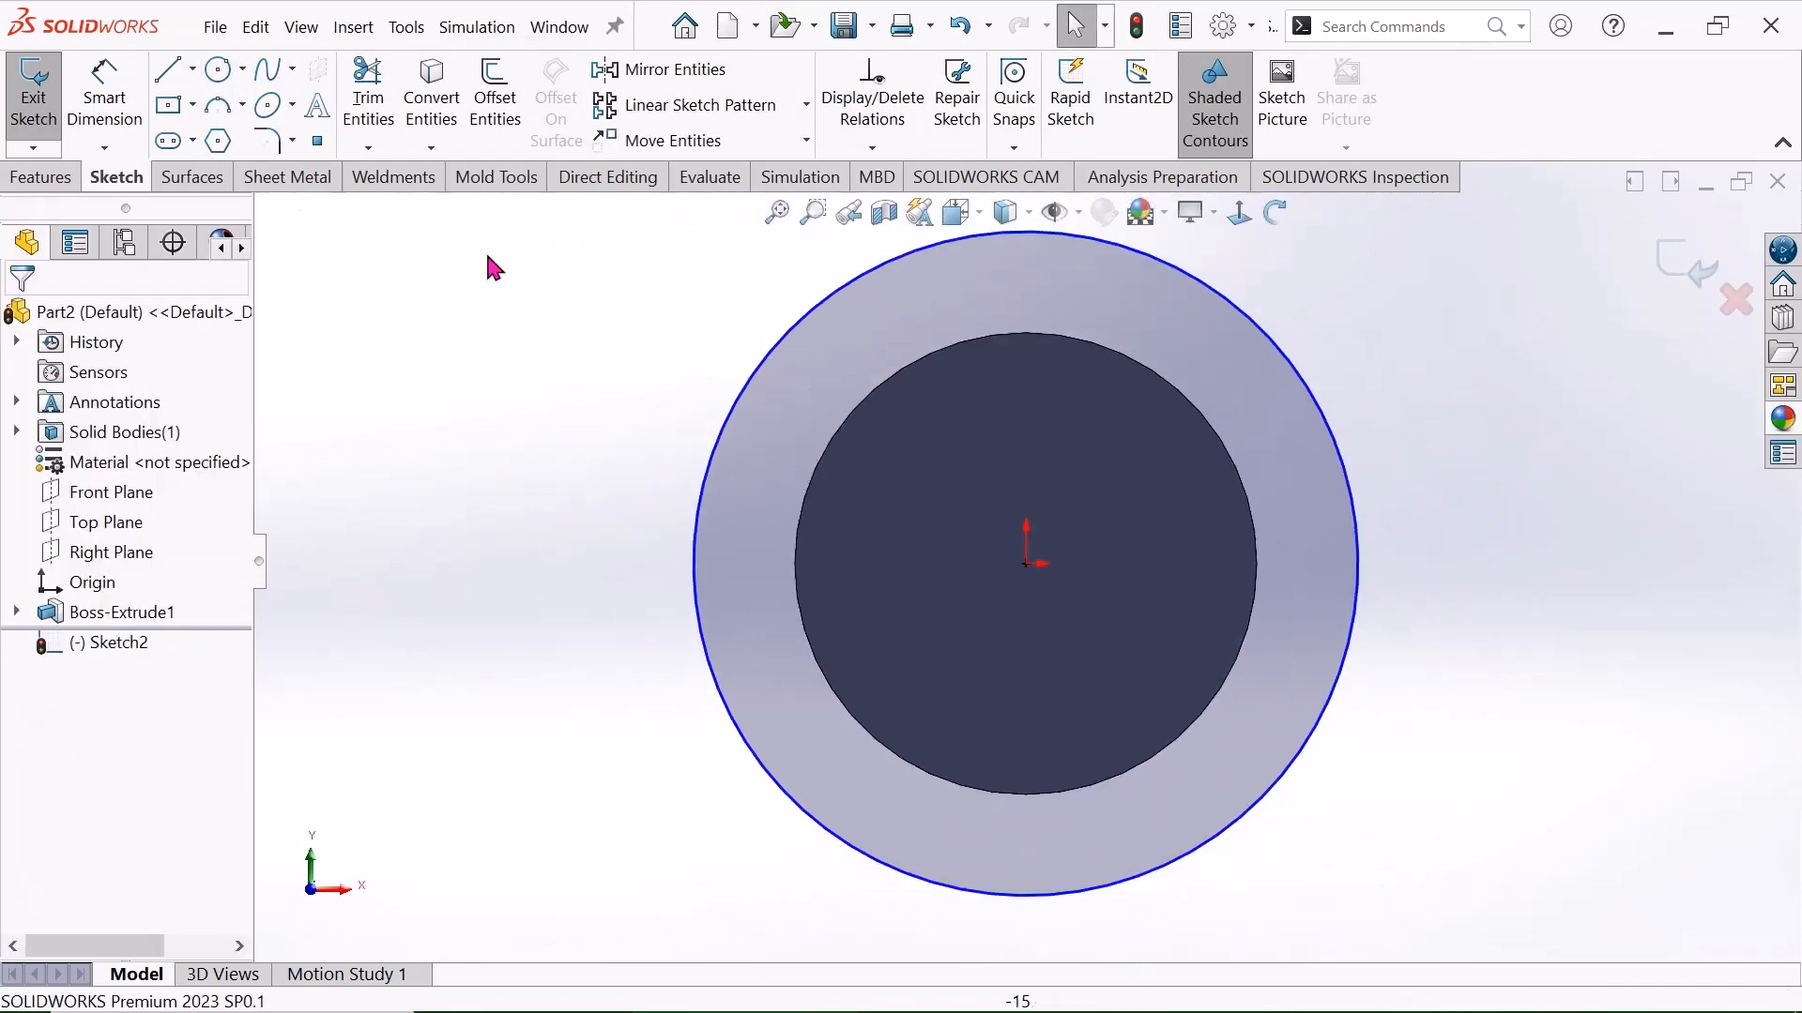
# Dimension the new circle's diameter and set it to 30 mm.
pyautogui.click(104, 93)
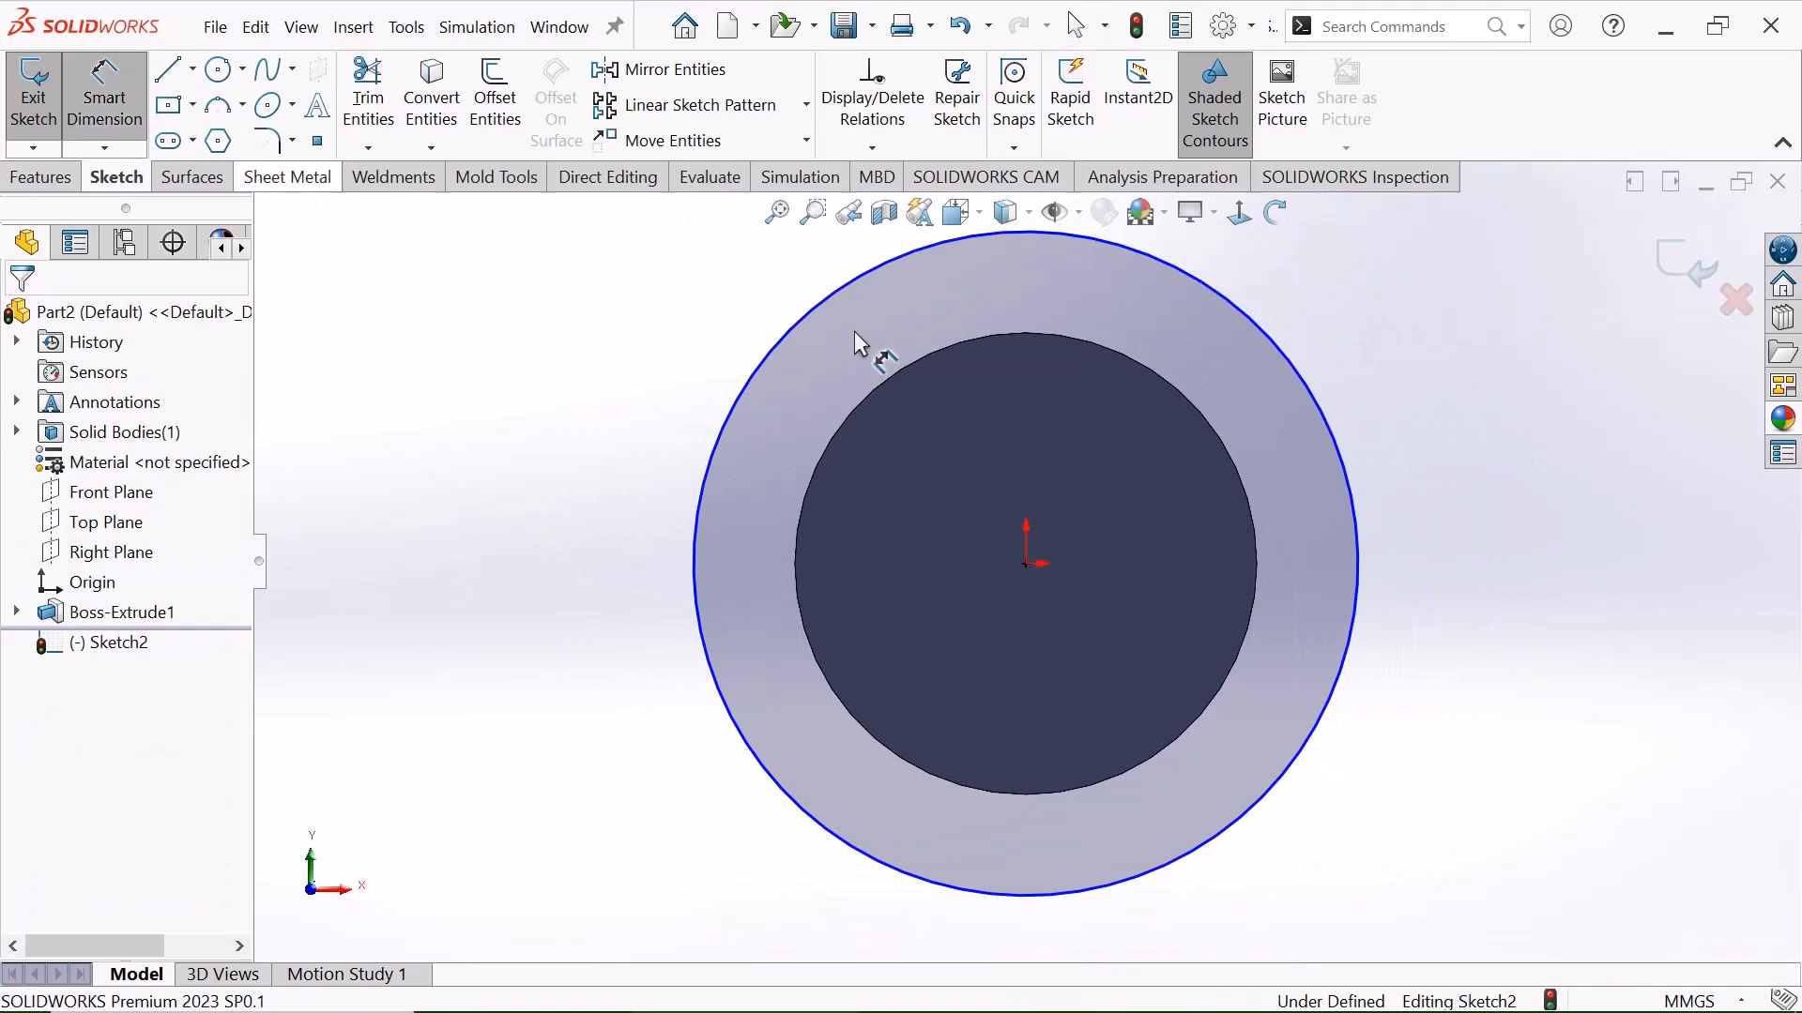
pyautogui.click(1304, 382)
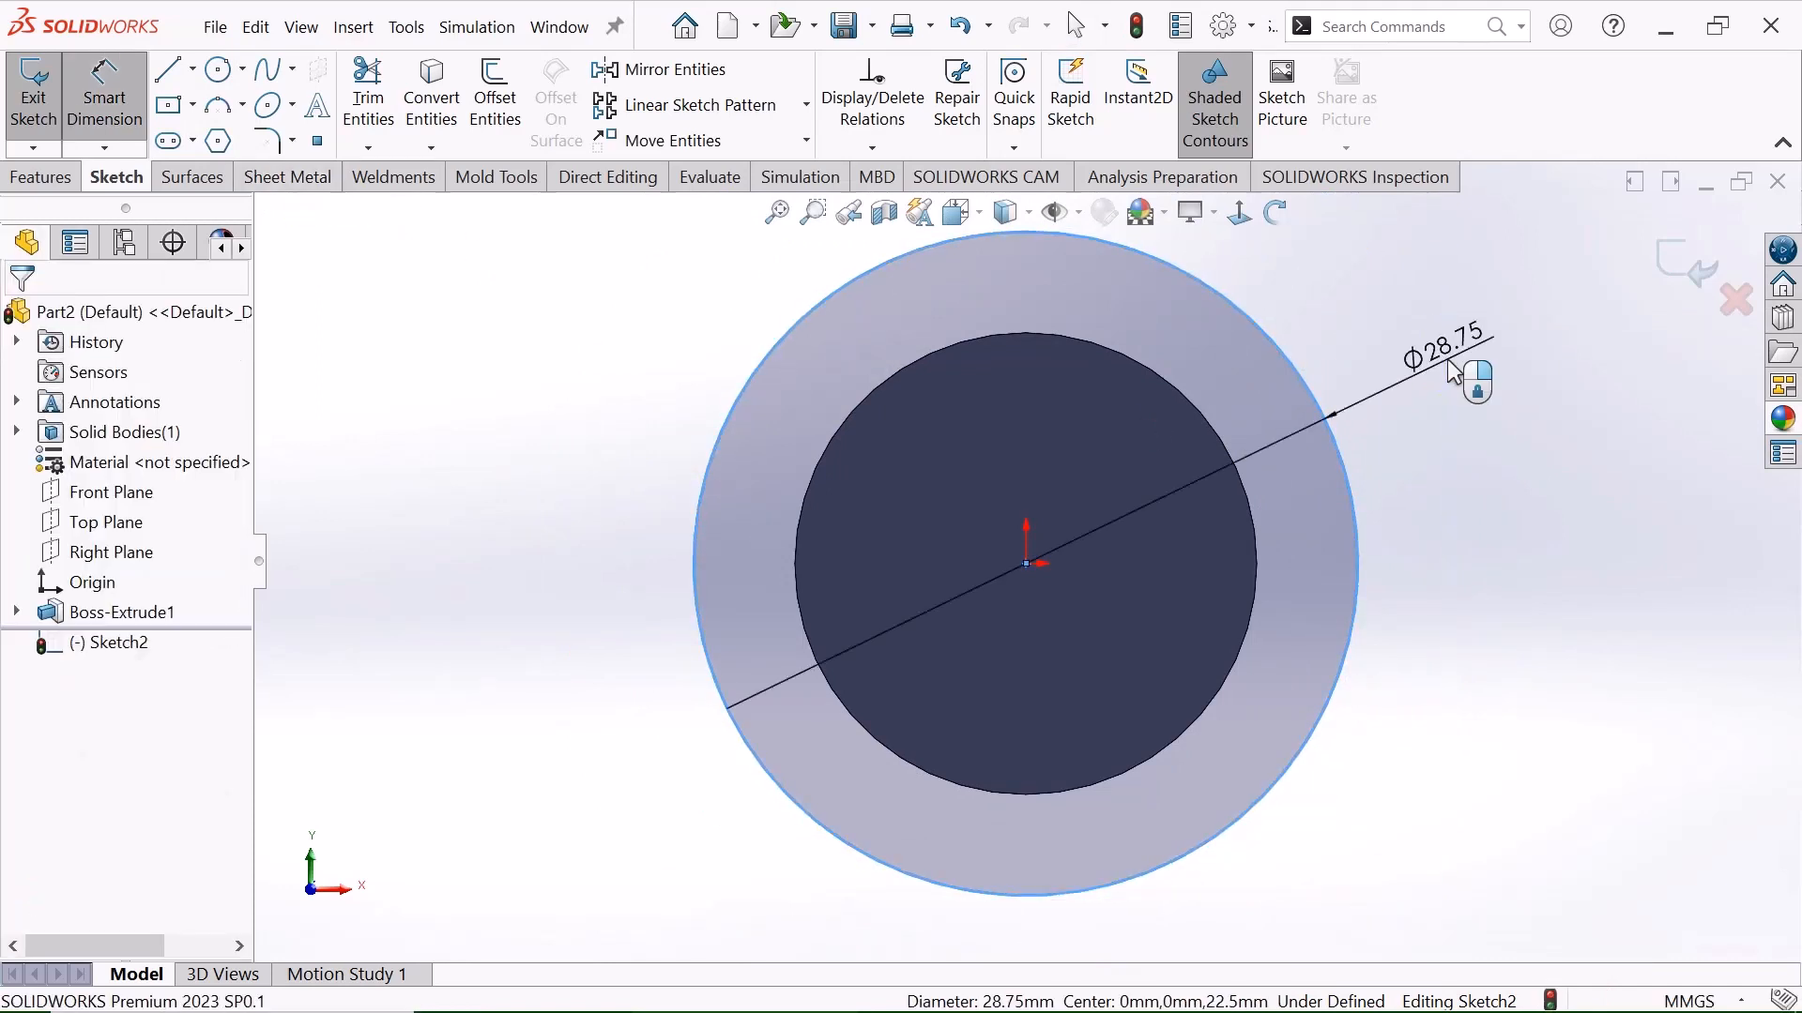
pyautogui.click(1452, 374)
pyautogui.press('BackSpace')
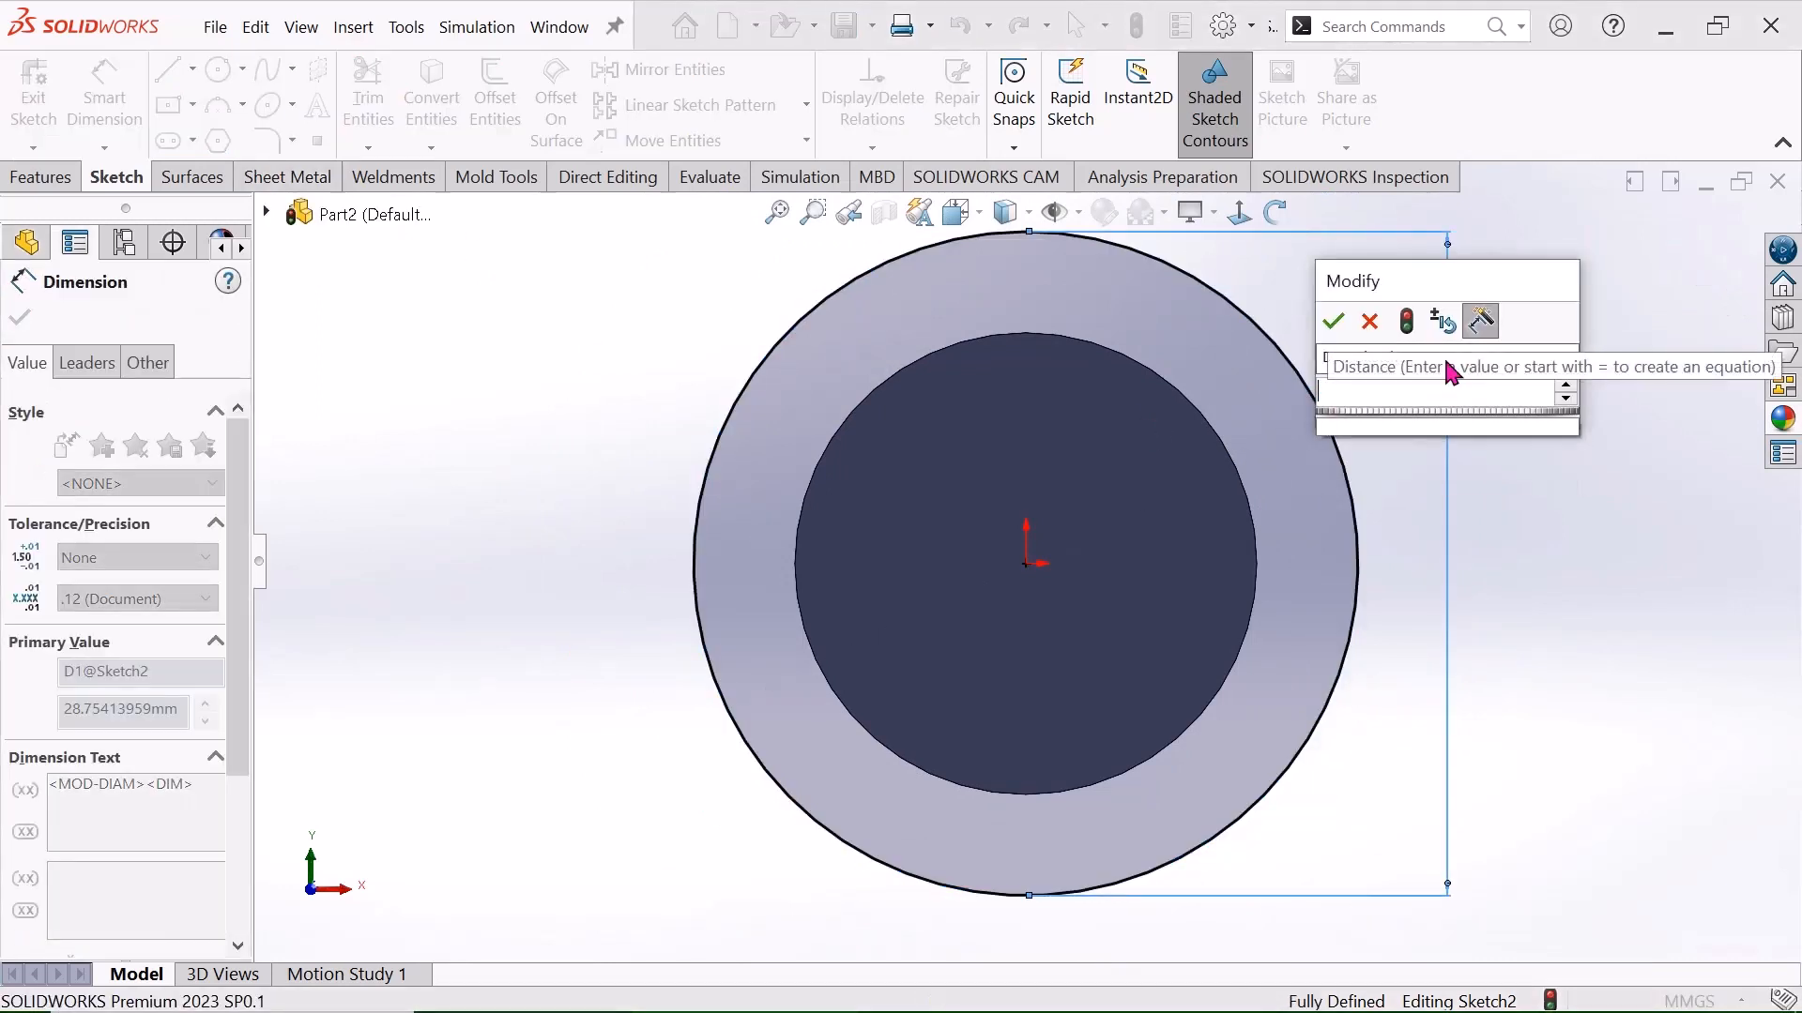
pyautogui.write('30')
pyautogui.press('Return')
pyautogui.moveTo(1427, 553); pyautogui.dragTo(1408, 1004, button='right')
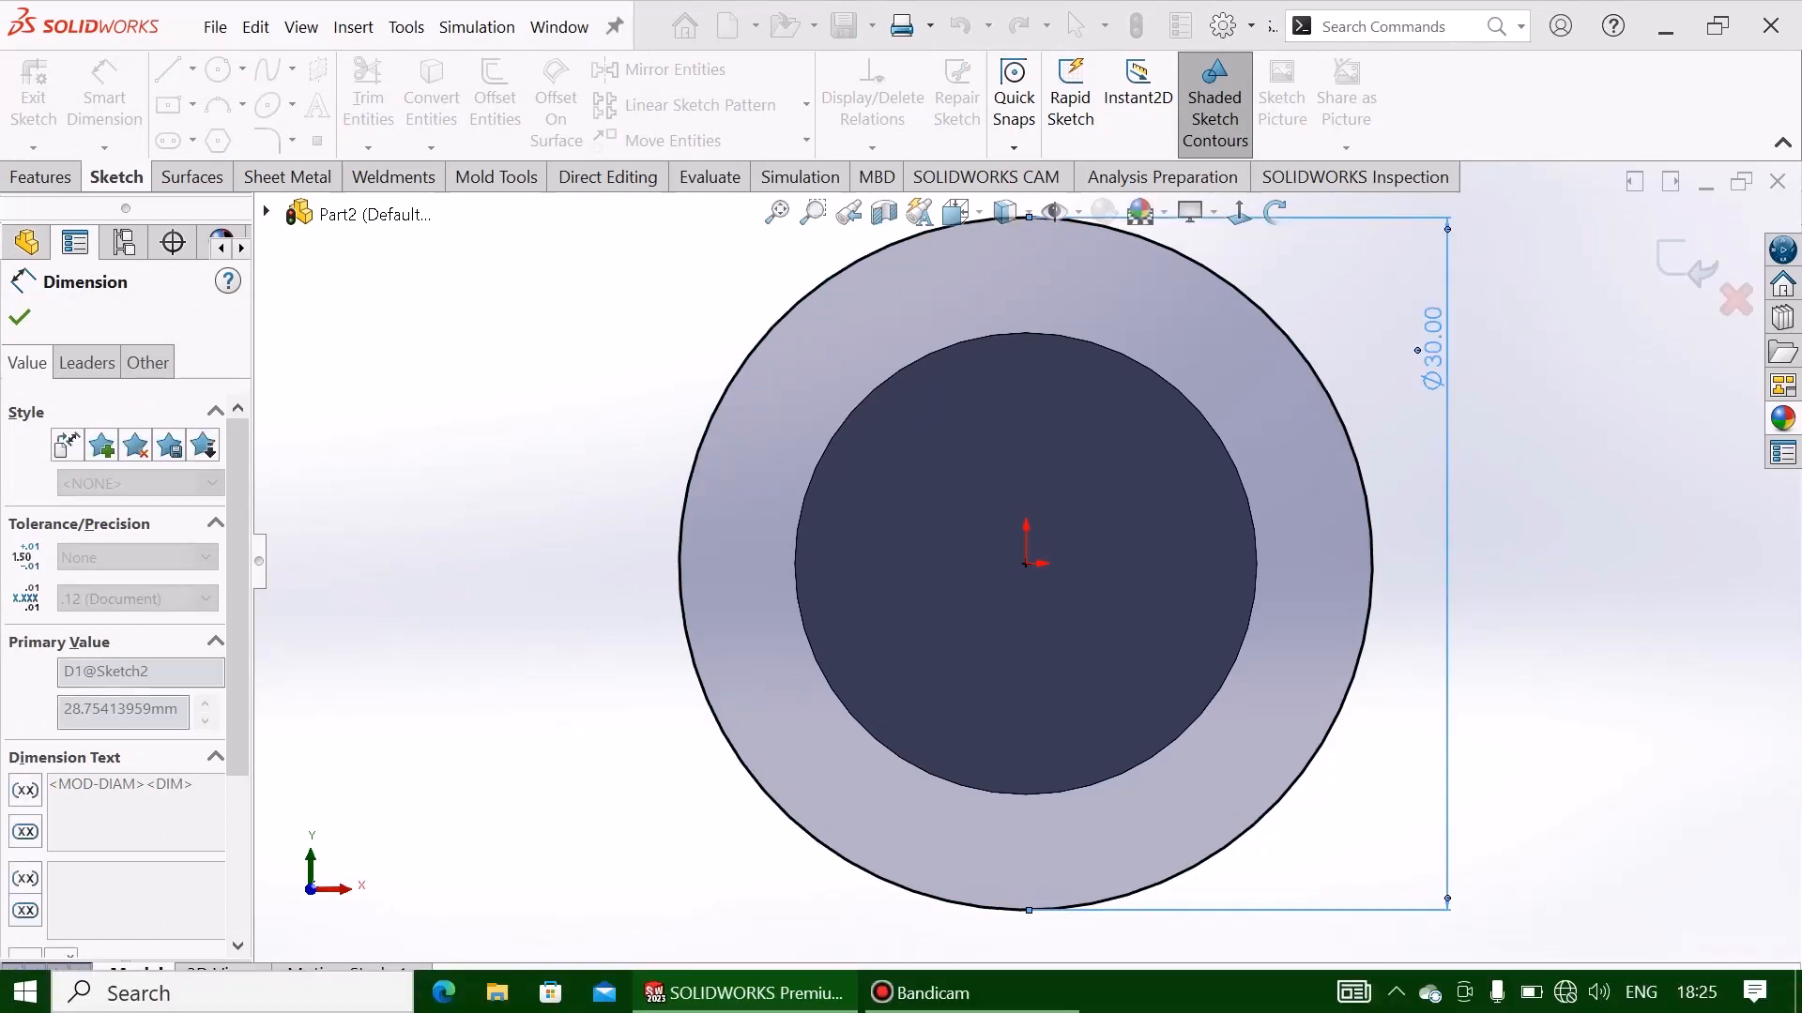
pyautogui.click(404, 463)
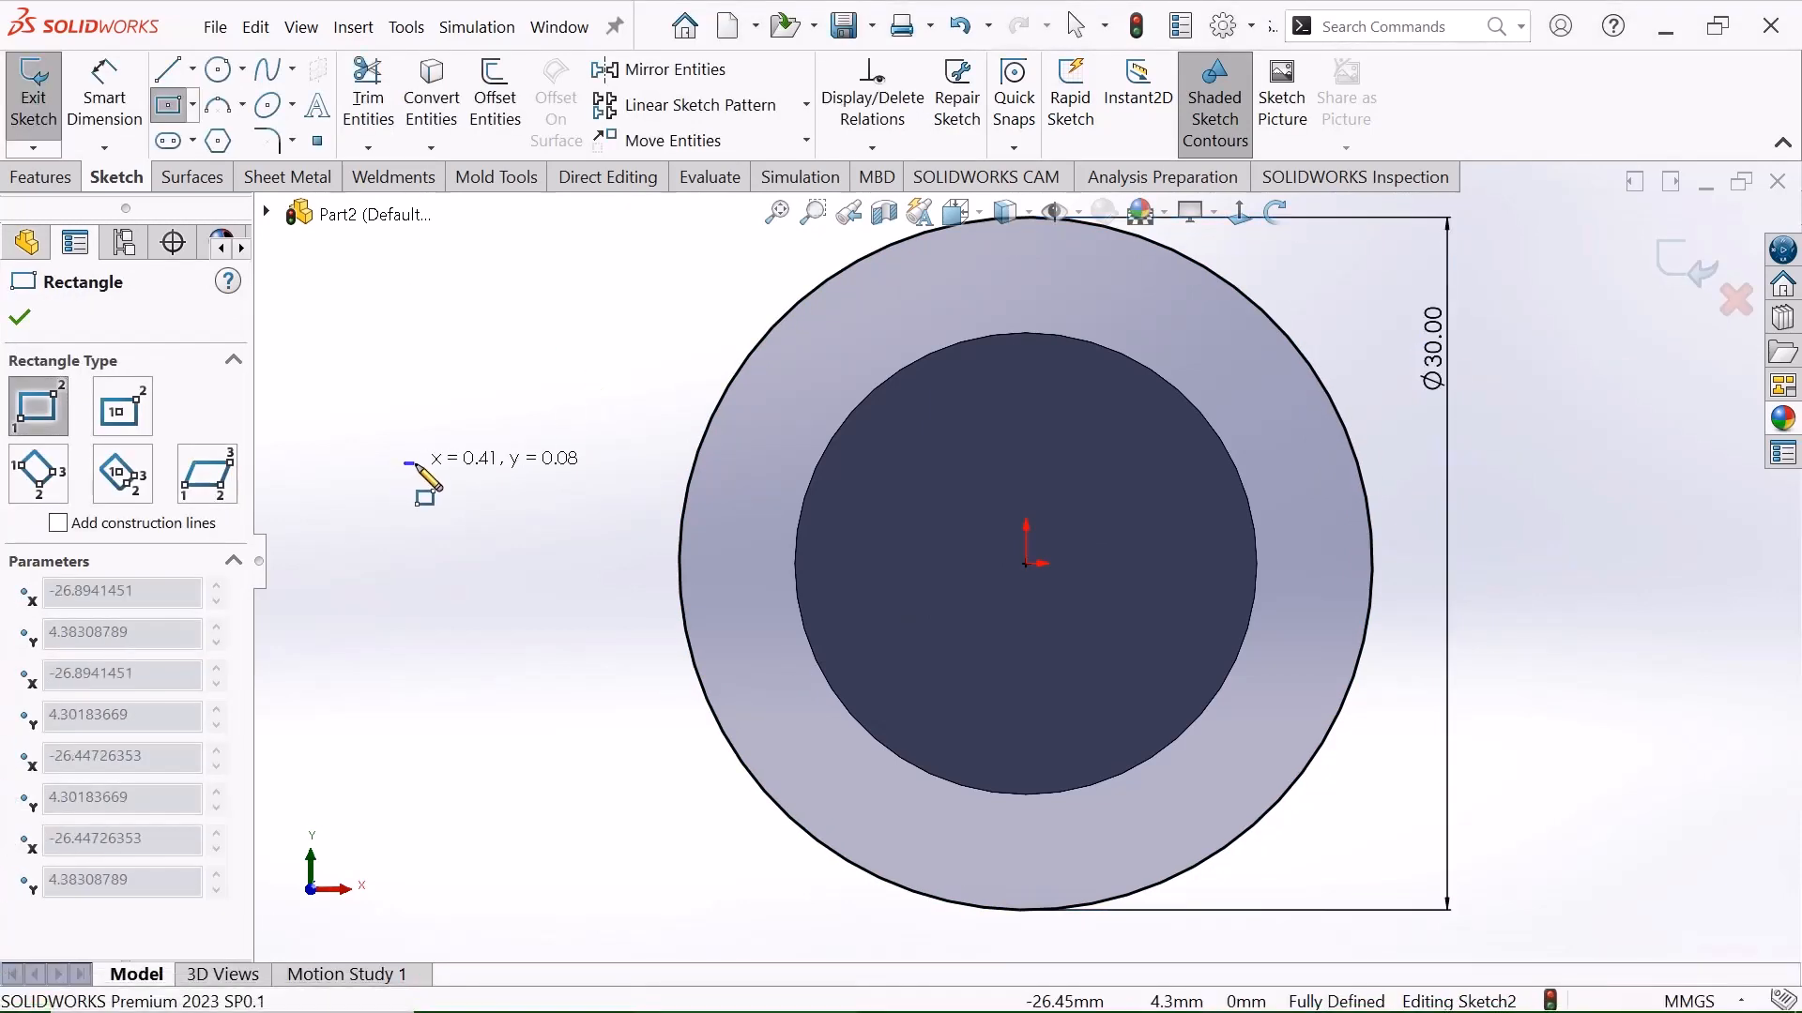
pyautogui.scroll(1, 416, 462)
pyautogui.rightClick(428, 460)
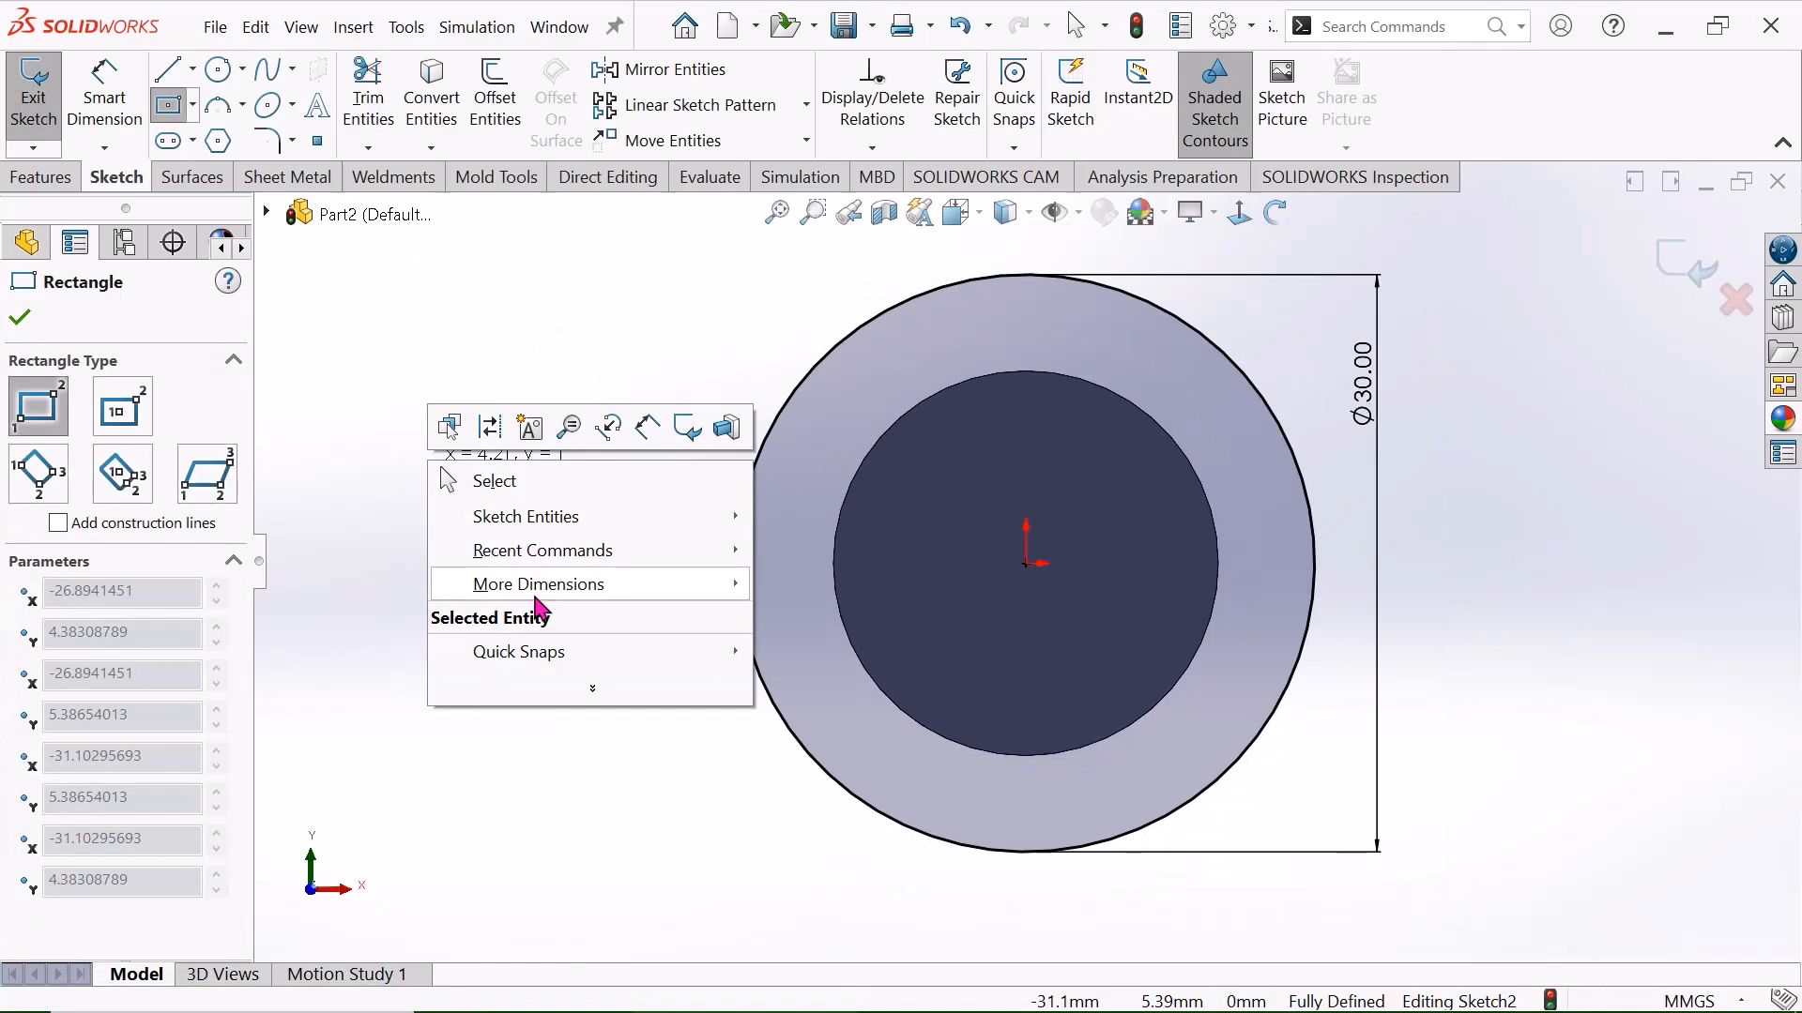
pyautogui.click(491, 480)
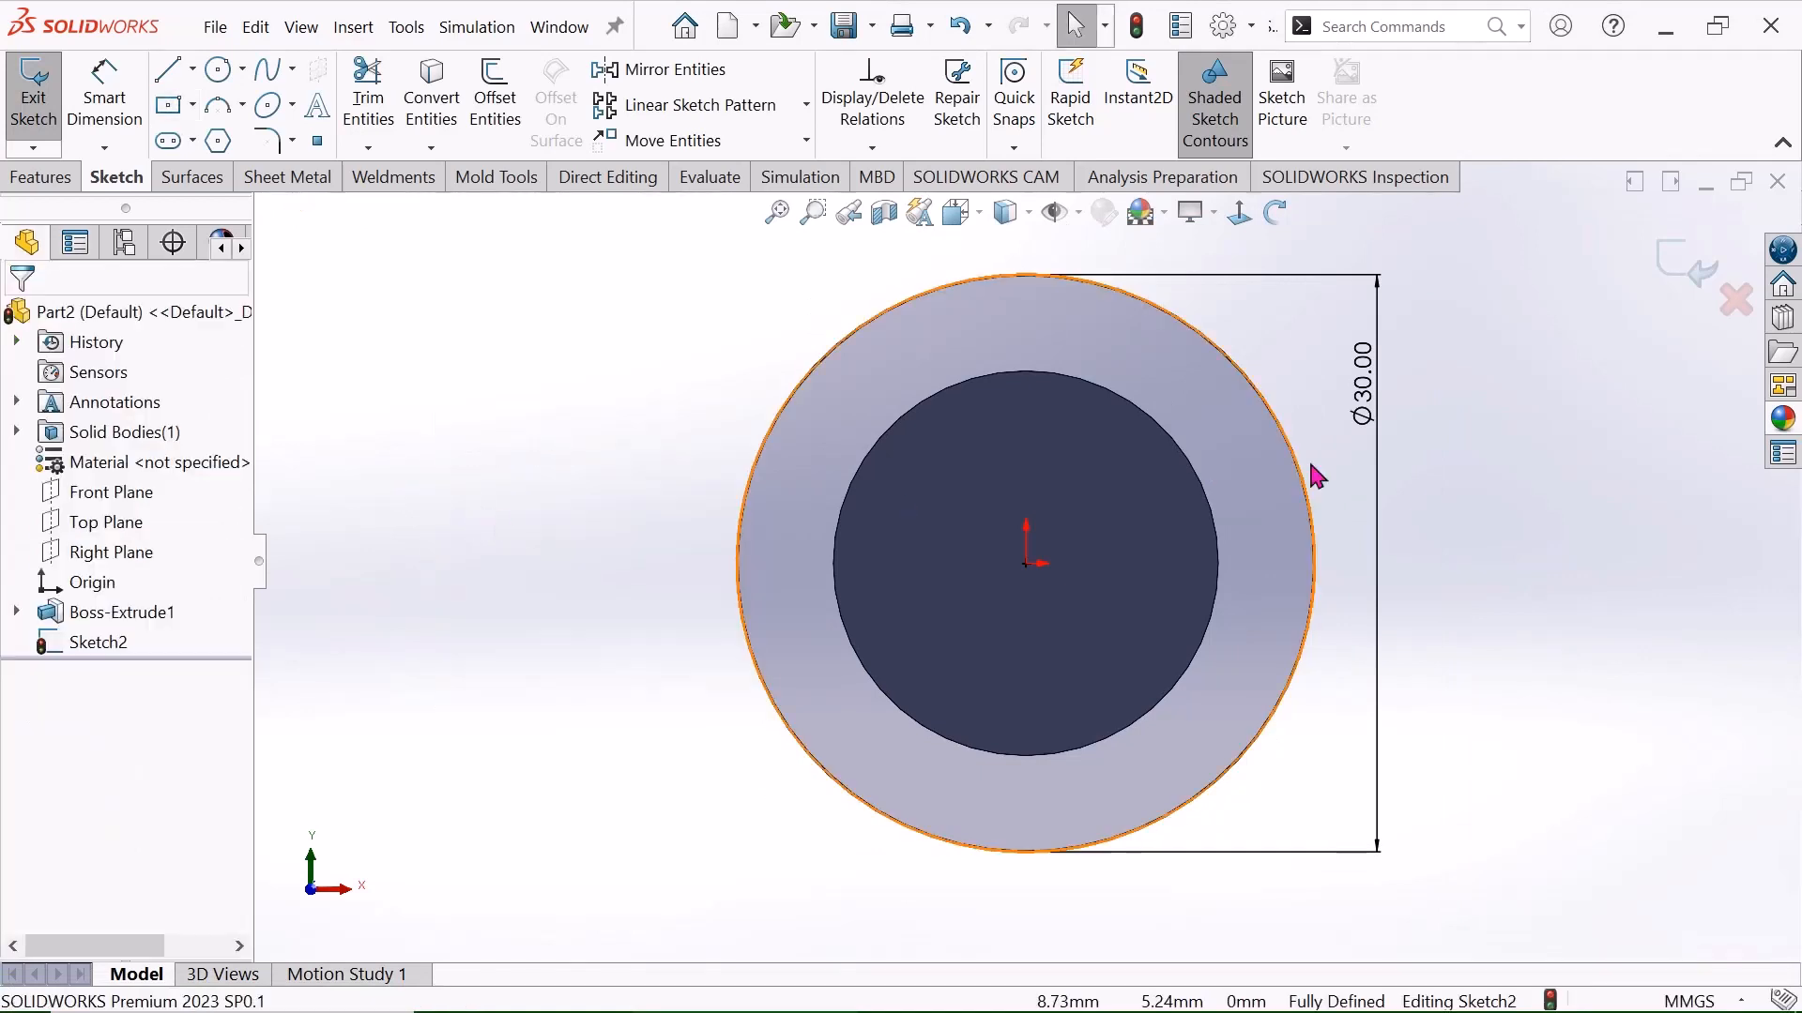
# Extrude the 30 mm circle outward from the cylinder's end as a flange with the Blind end condition and a 5 mm depth.
pyautogui.scroll(2, 1304, 460)
pyautogui.click(31, 167)
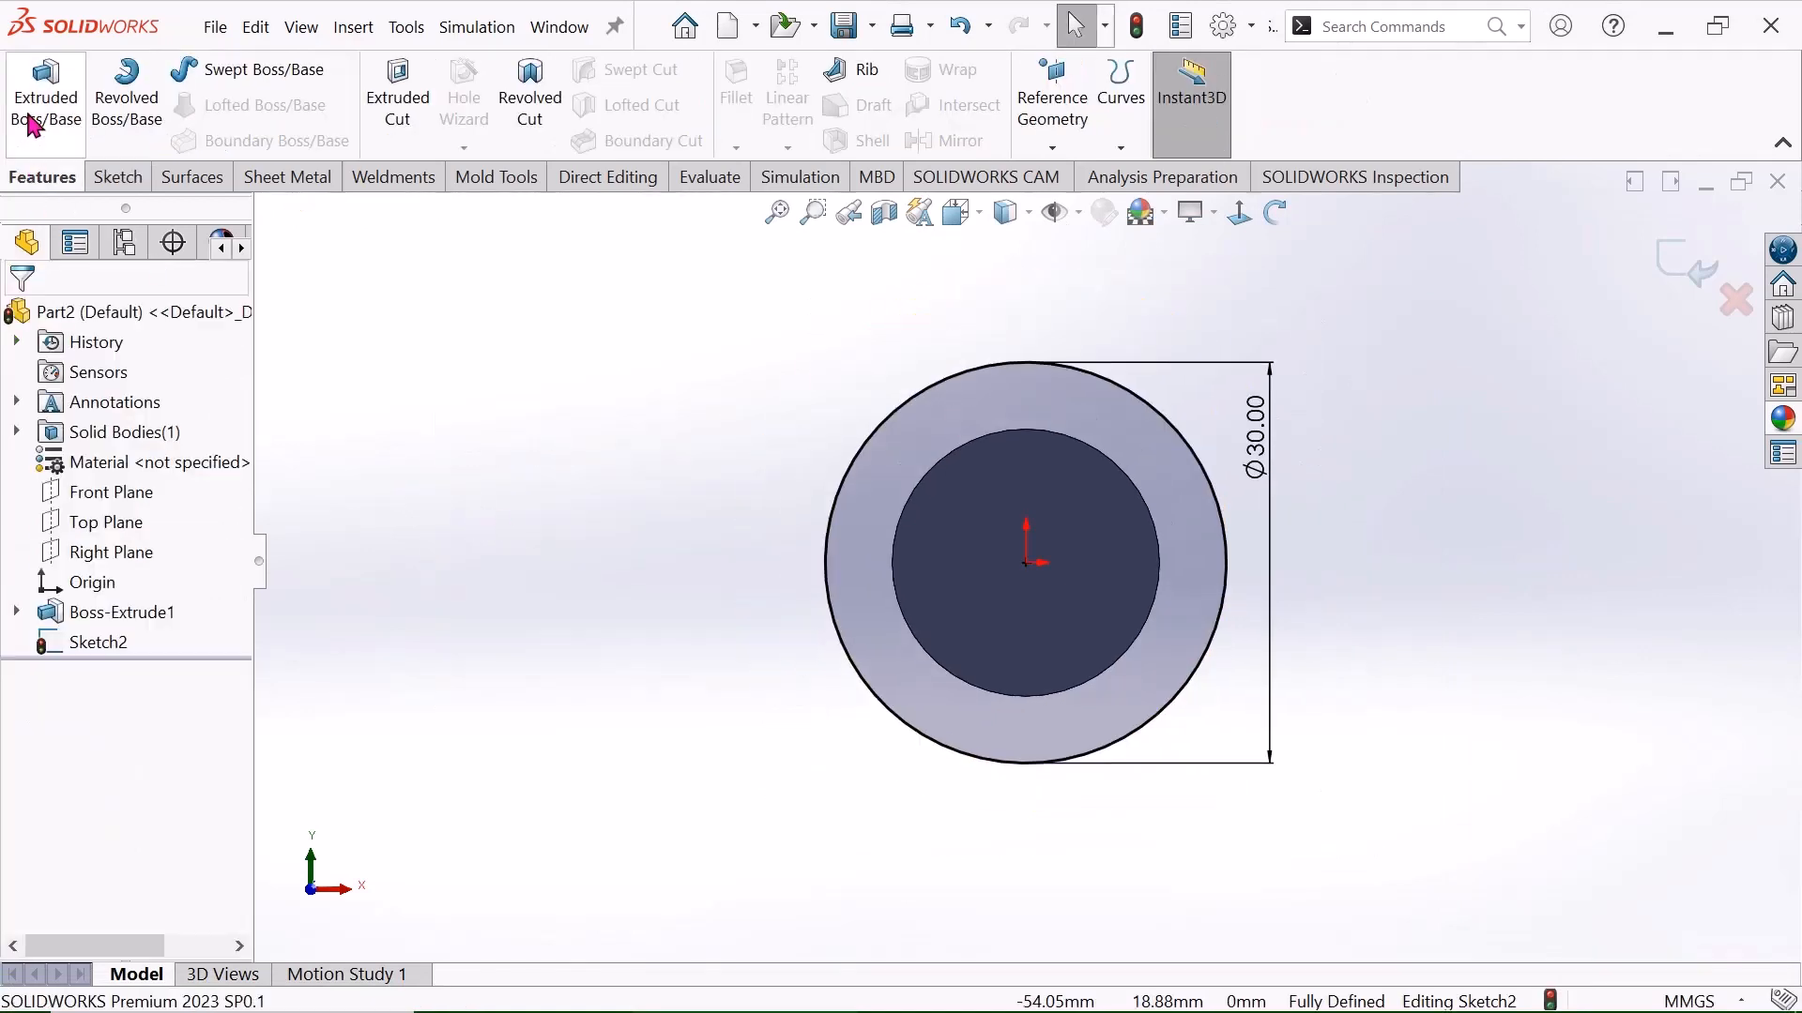
pyautogui.click(32, 125)
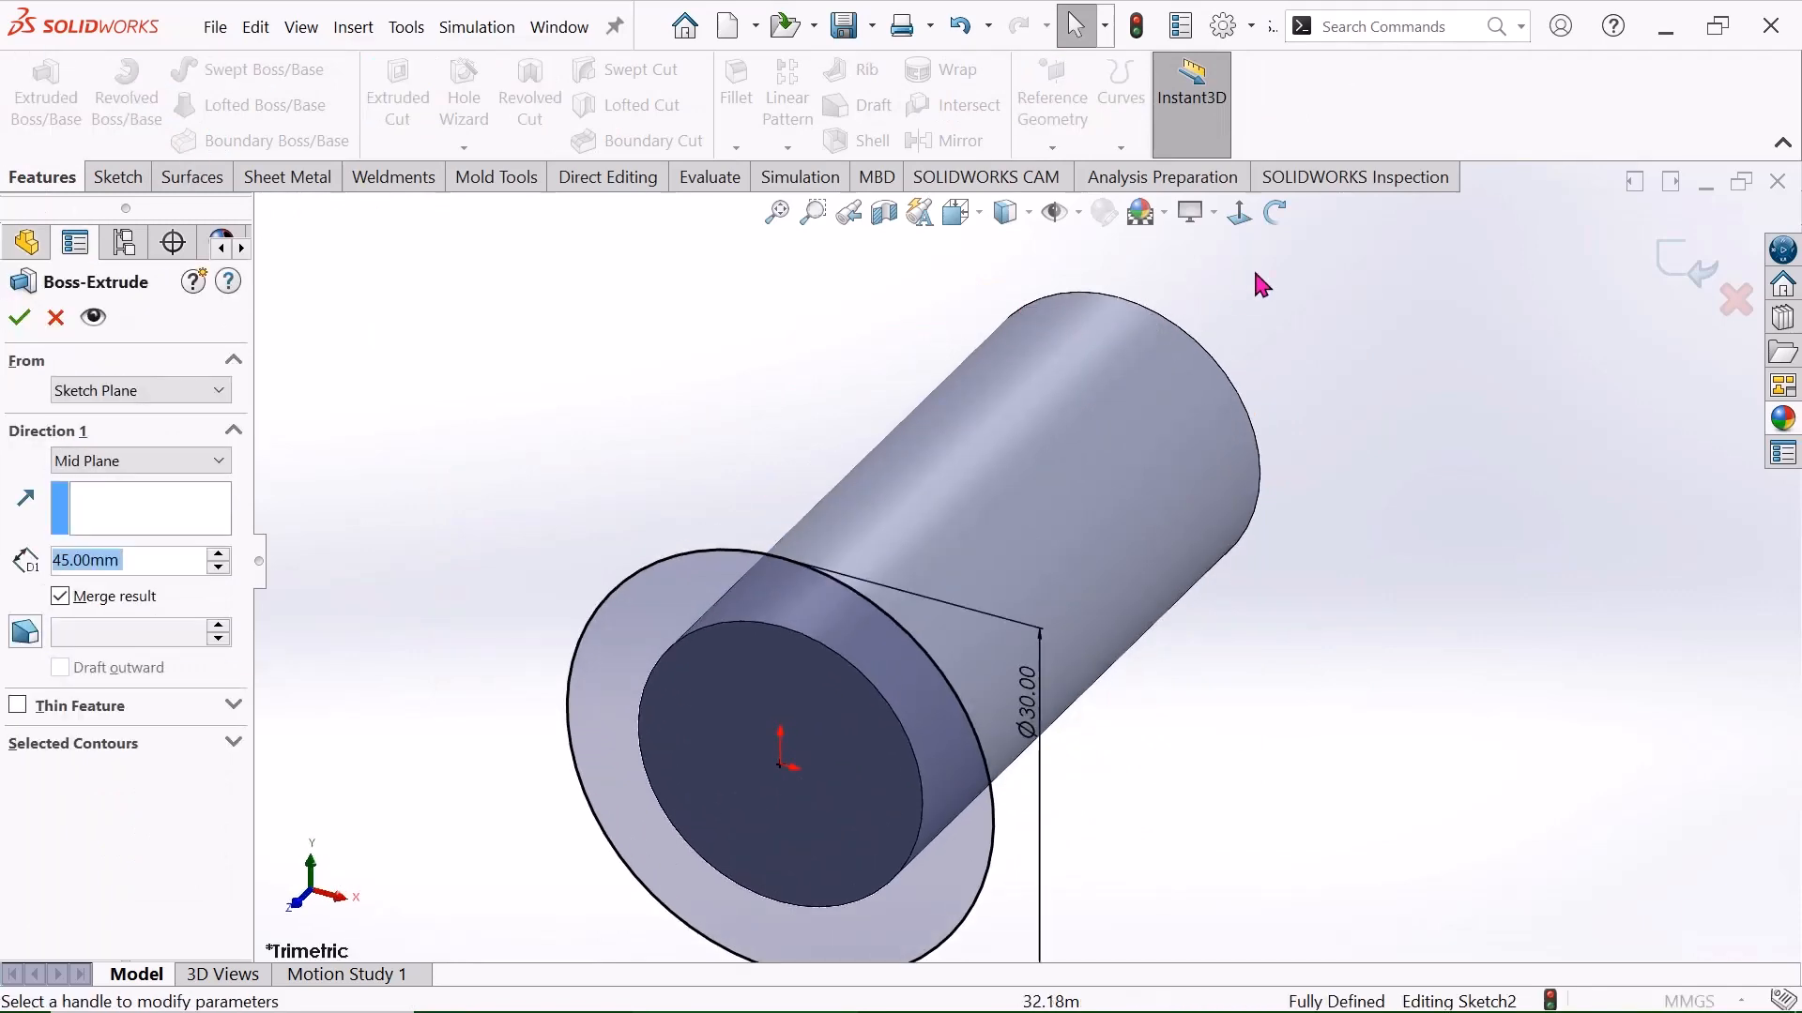
pyautogui.click(1274, 212)
pyautogui.moveTo(1138, 402); pyautogui.dragTo(1314, 281)
pyautogui.click(94, 460)
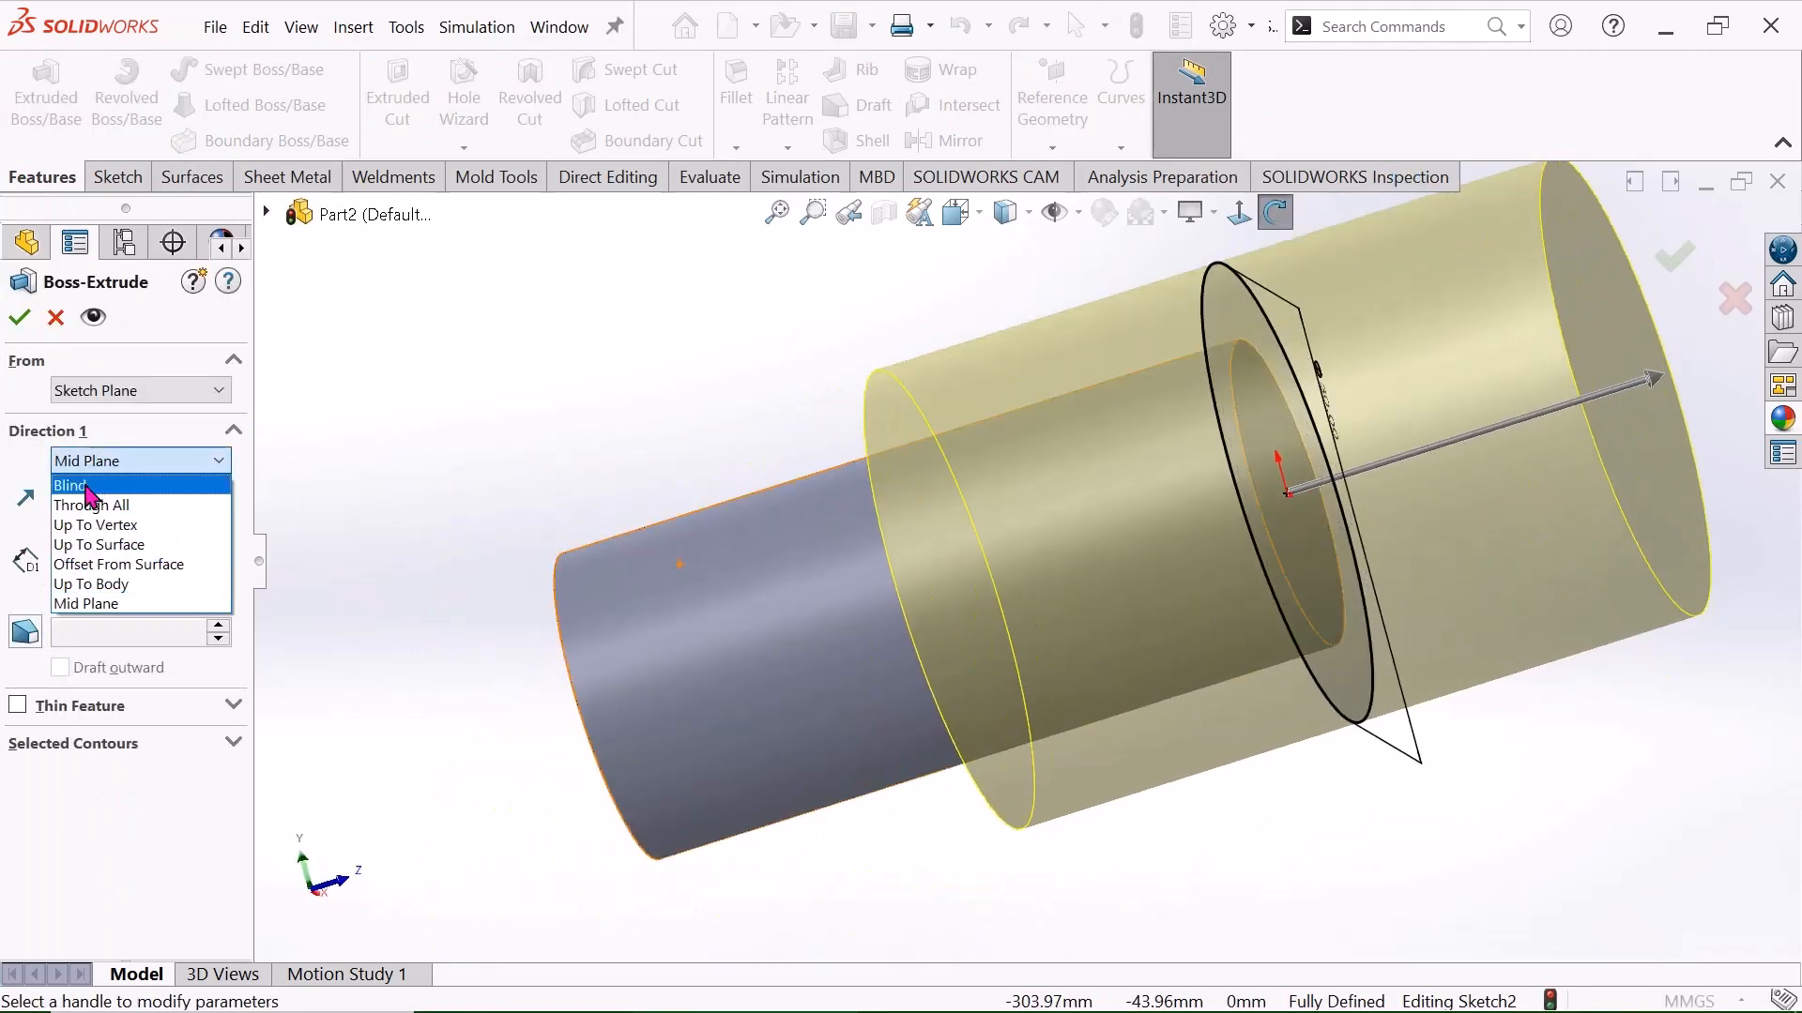
pyautogui.click(84, 488)
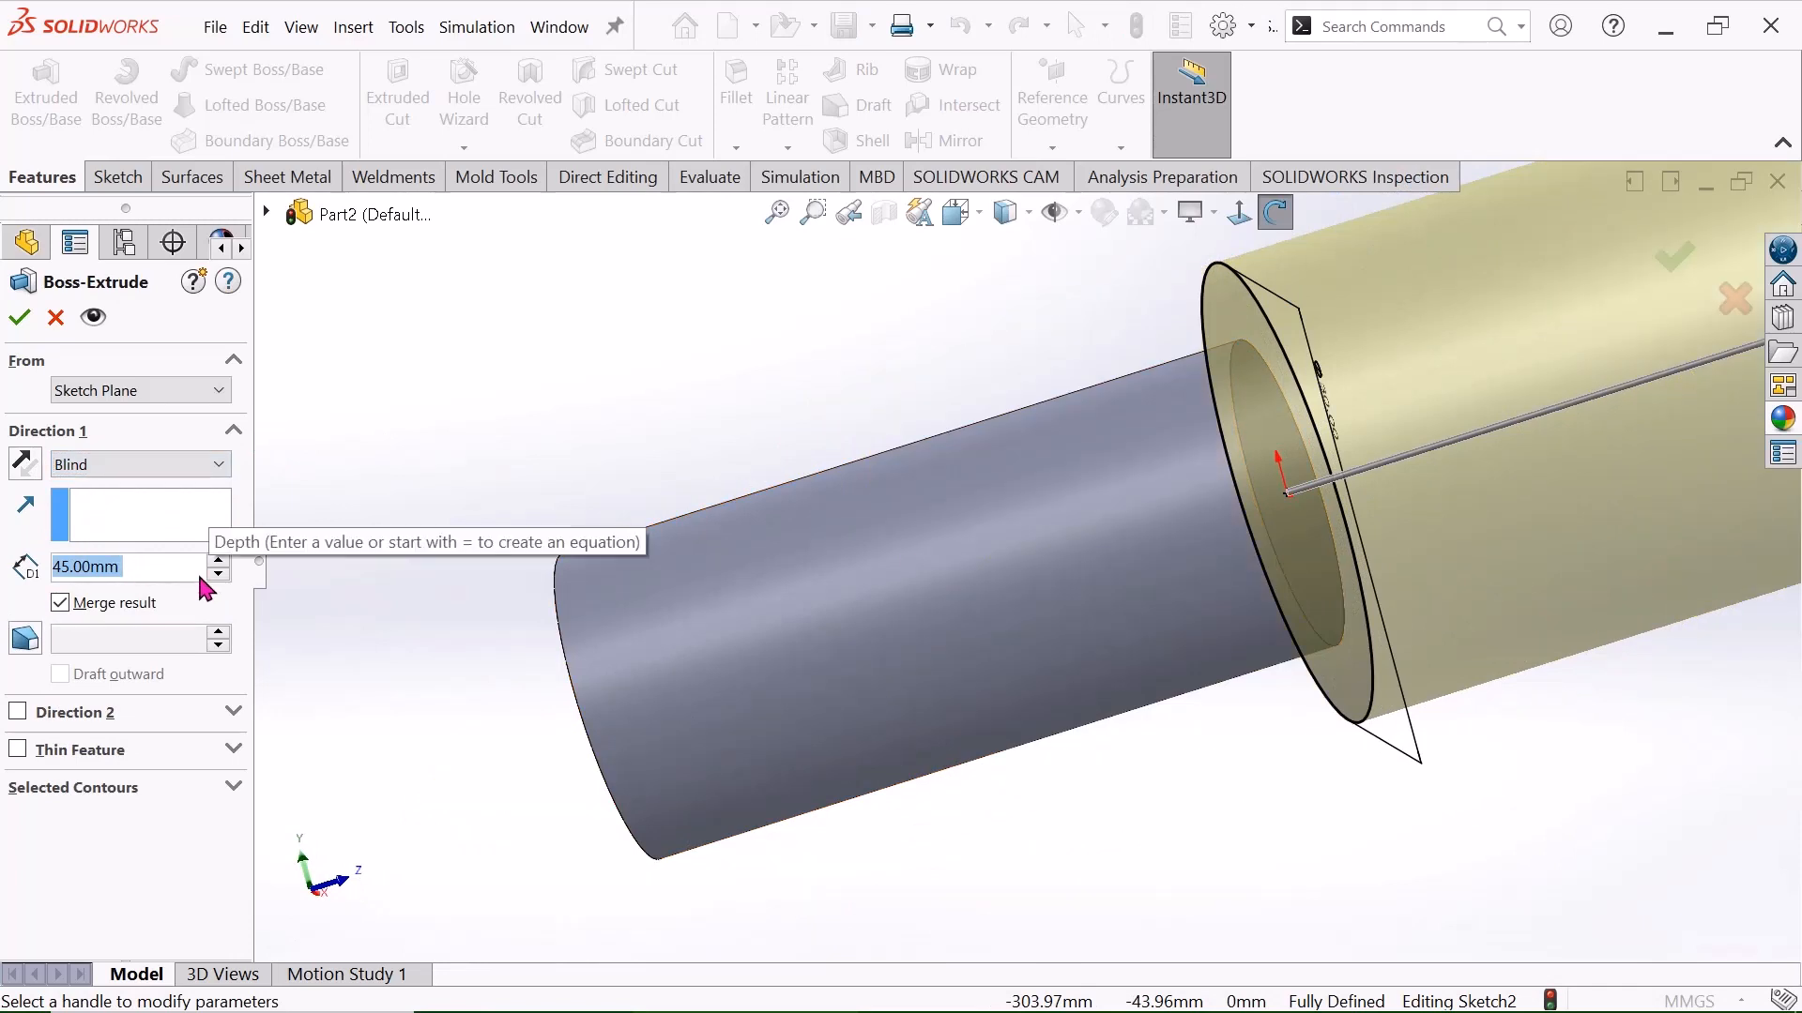
pyautogui.press('BackSpace')
pyautogui.write('5')
pyautogui.press('Return')
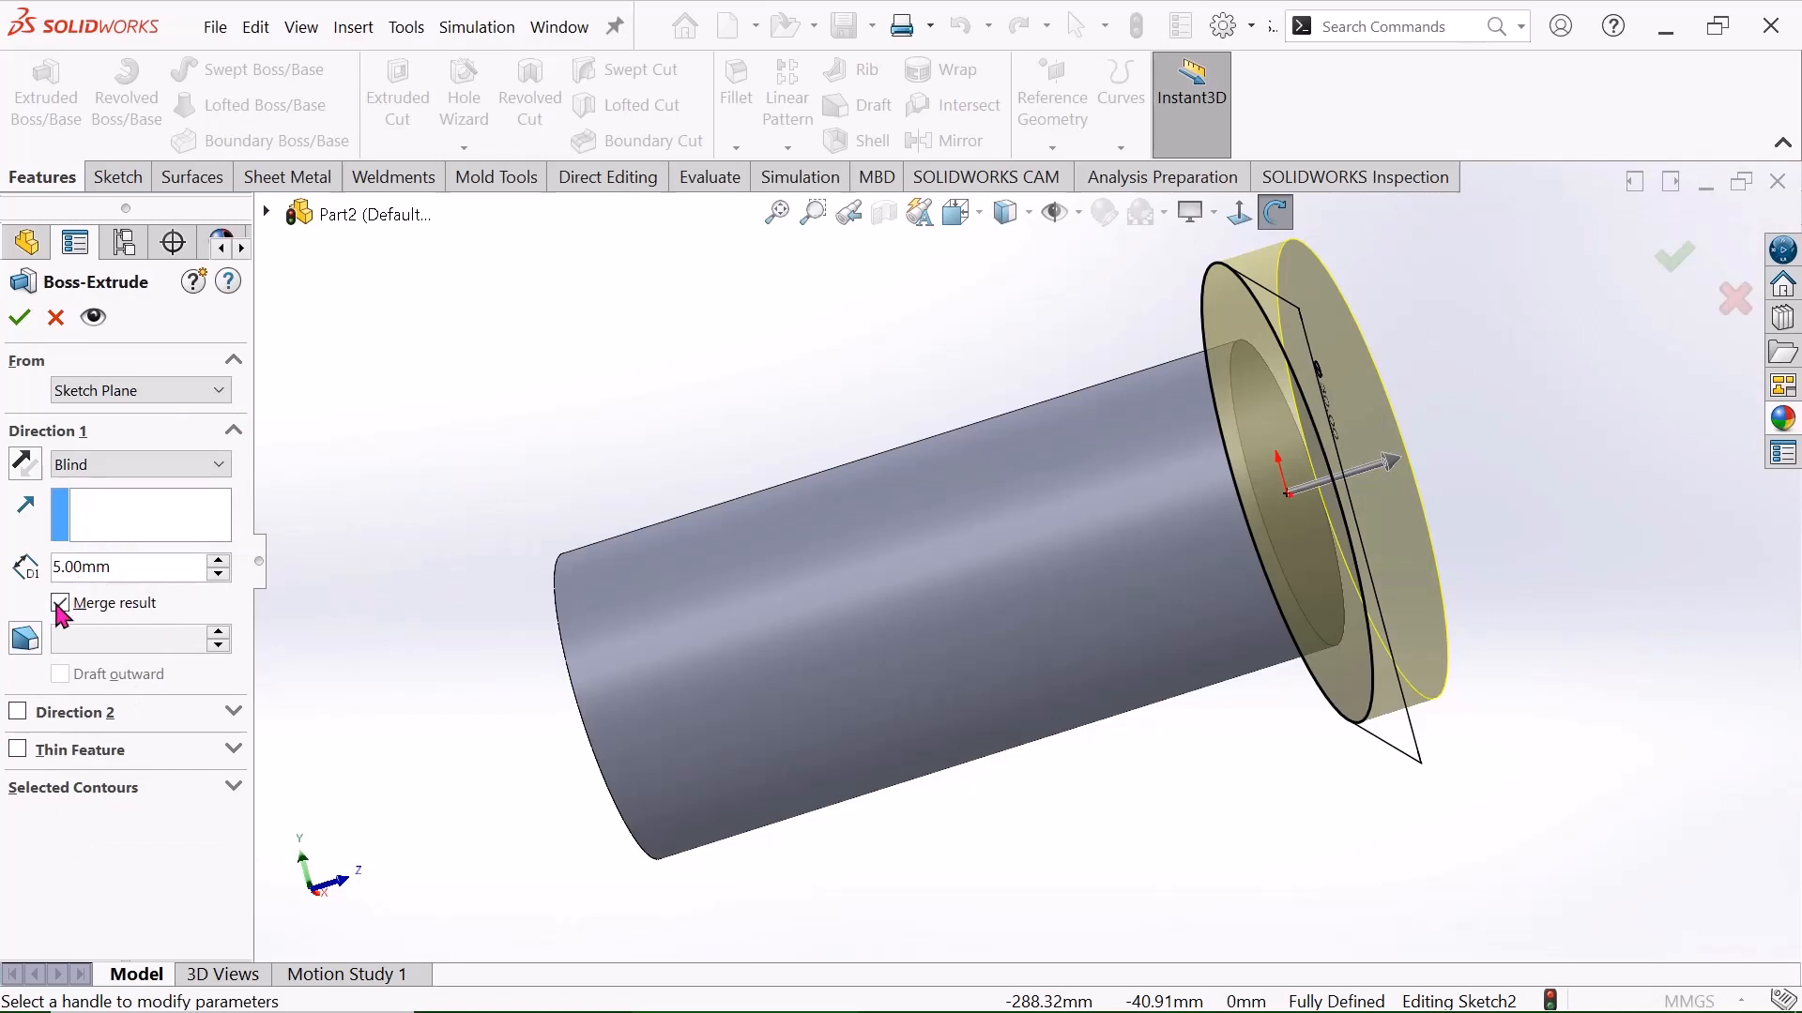
pyautogui.click(19, 321)
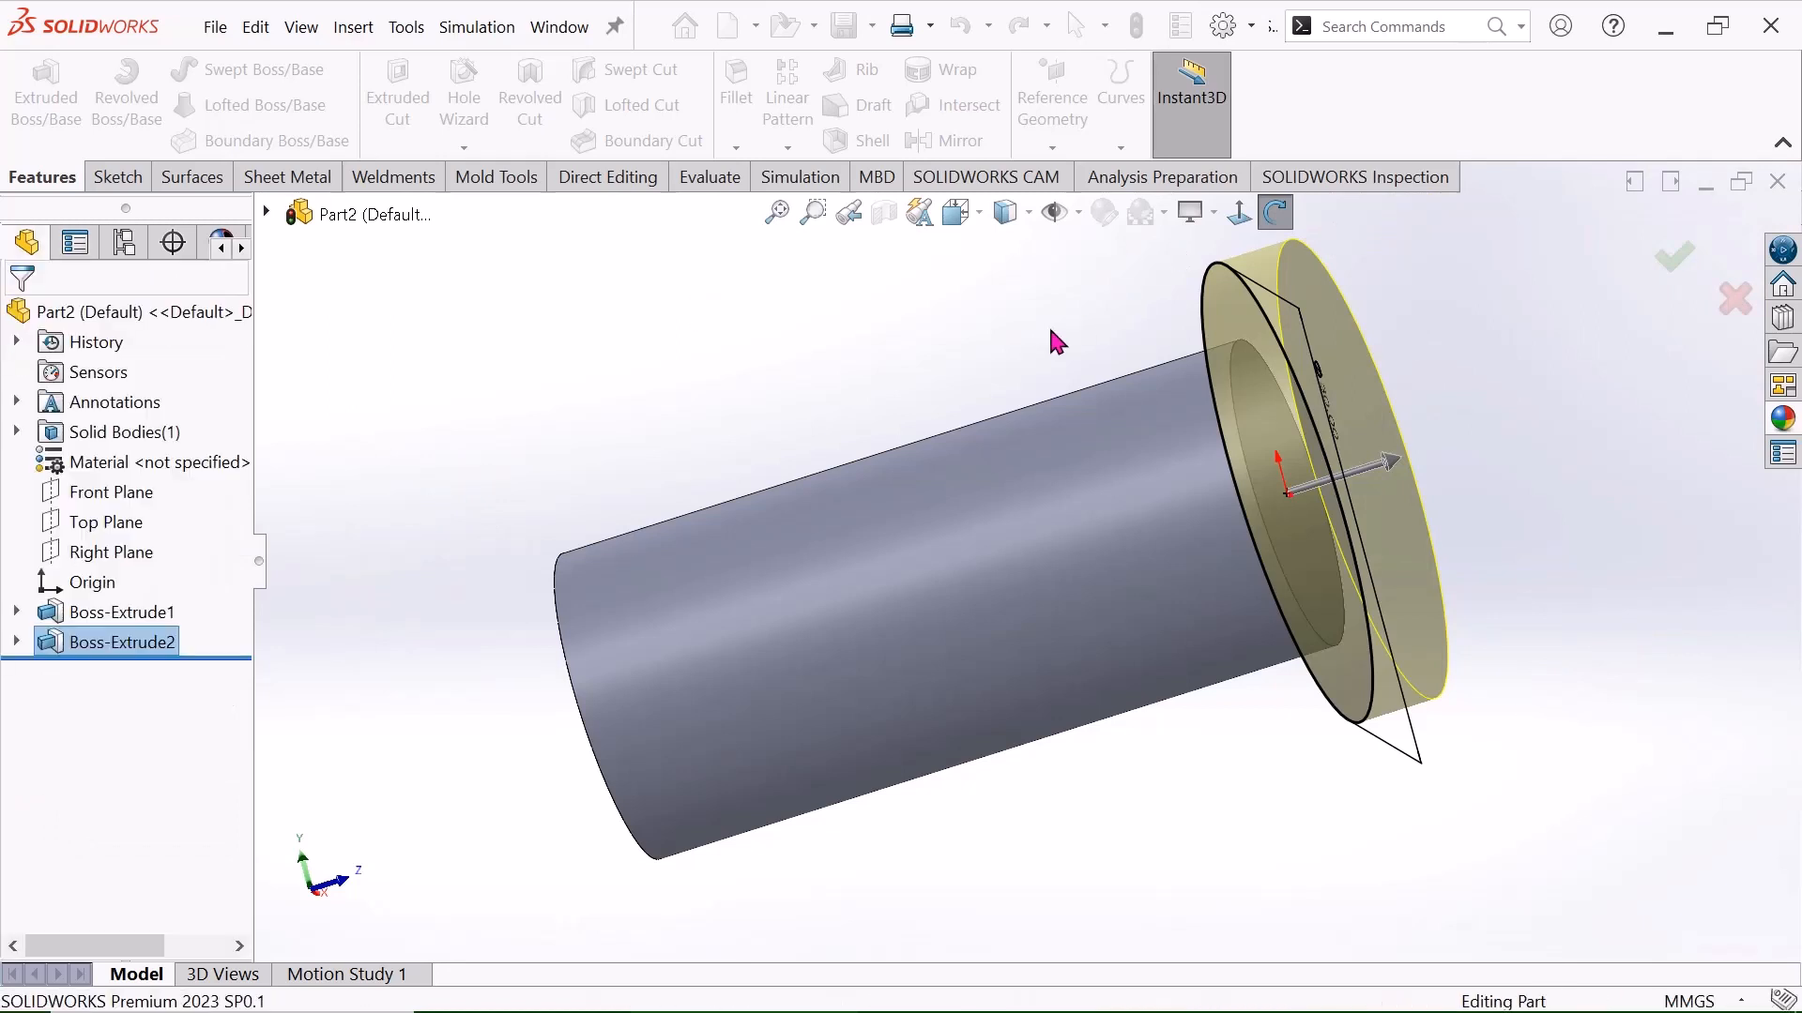
# Save the flanged part under the file name "piston rod 012" in the Robot part folder.
pyautogui.click(1276, 214)
pyautogui.moveTo(1173, 329); pyautogui.dragTo(1211, 414)
pyautogui.scroll(2, 1198, 631)
pyautogui.scroll(-2, 1199, 631)
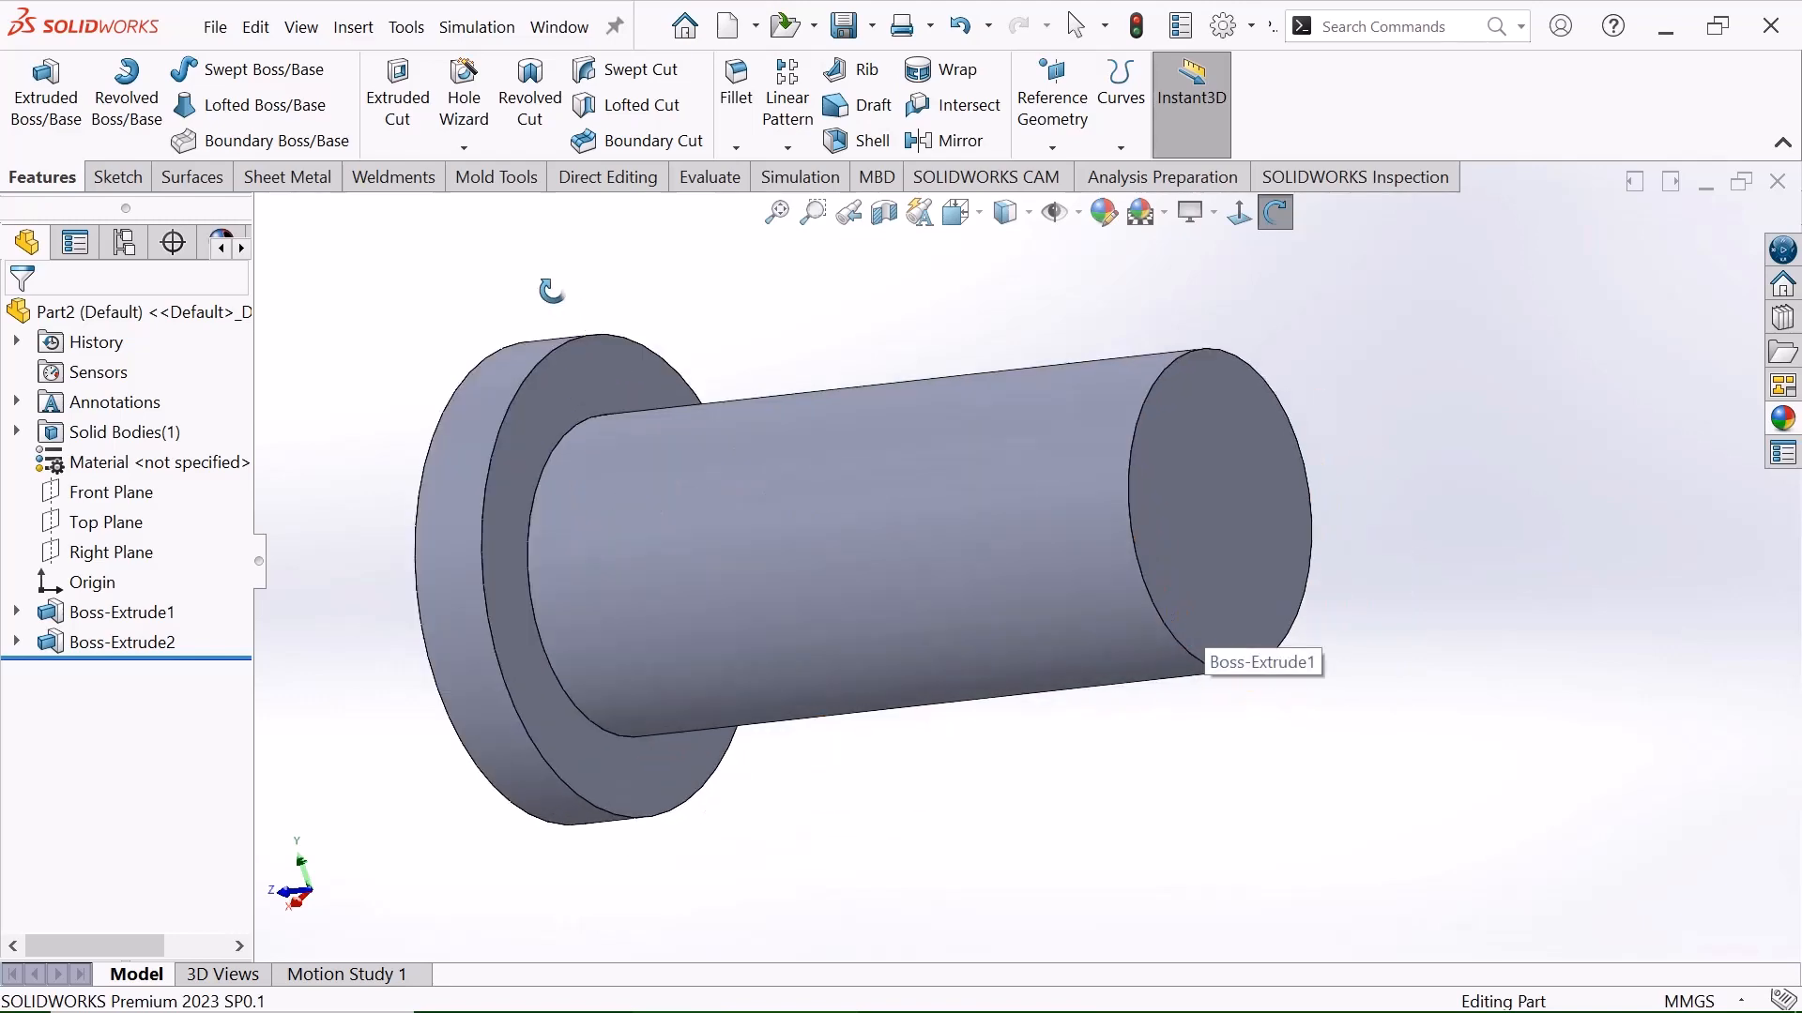
pyautogui.rightClick(533, 275)
pyautogui.click(653, 287)
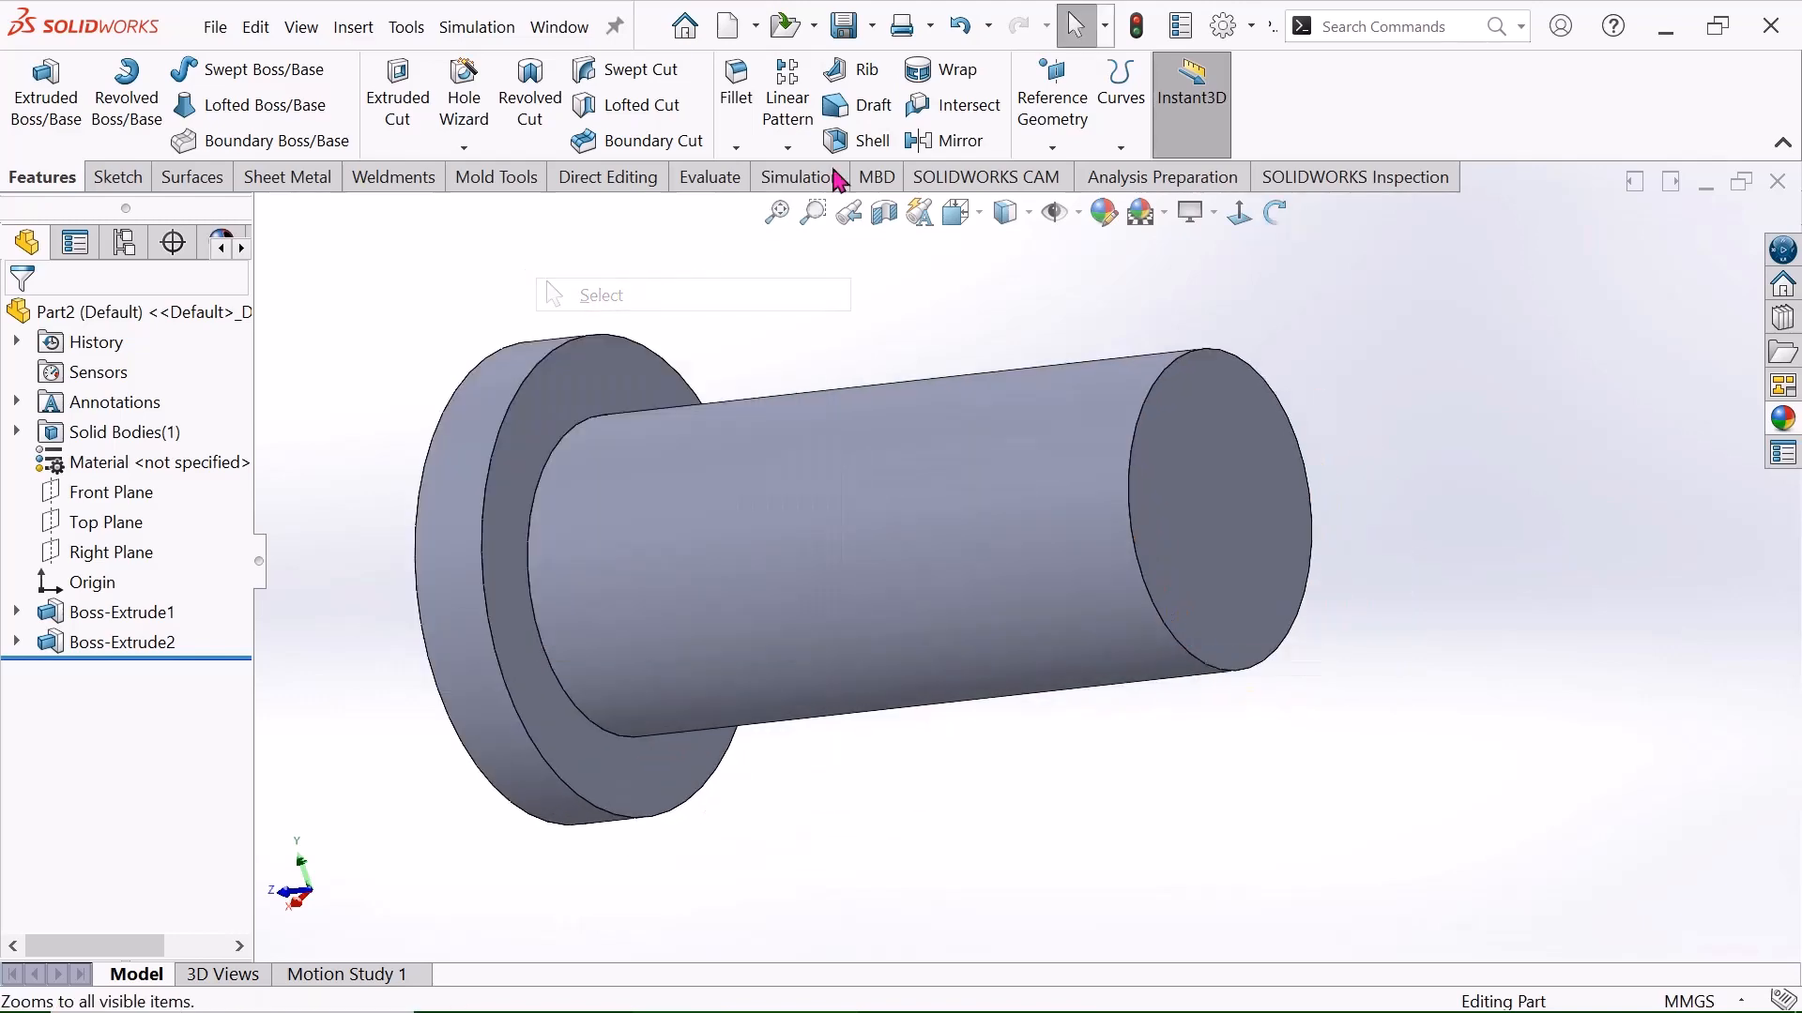
pyautogui.click(876, 28)
pyautogui.click(897, 98)
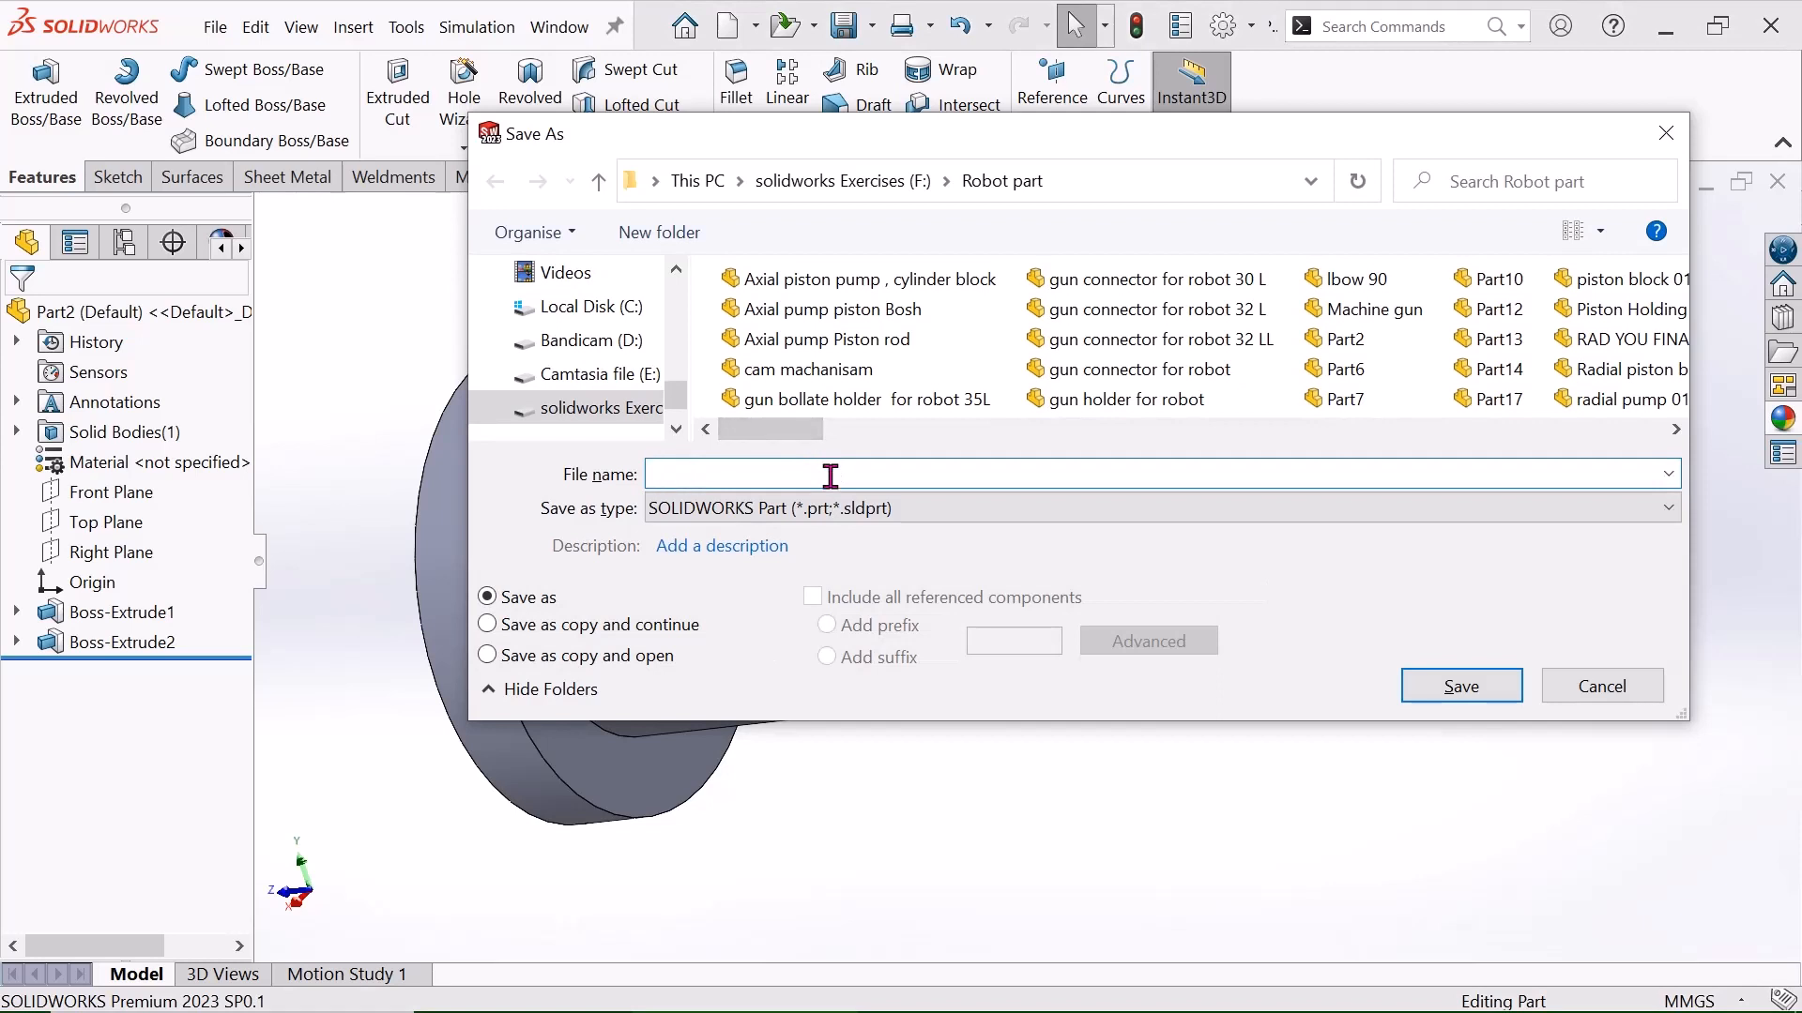
pyautogui.write('piston ')
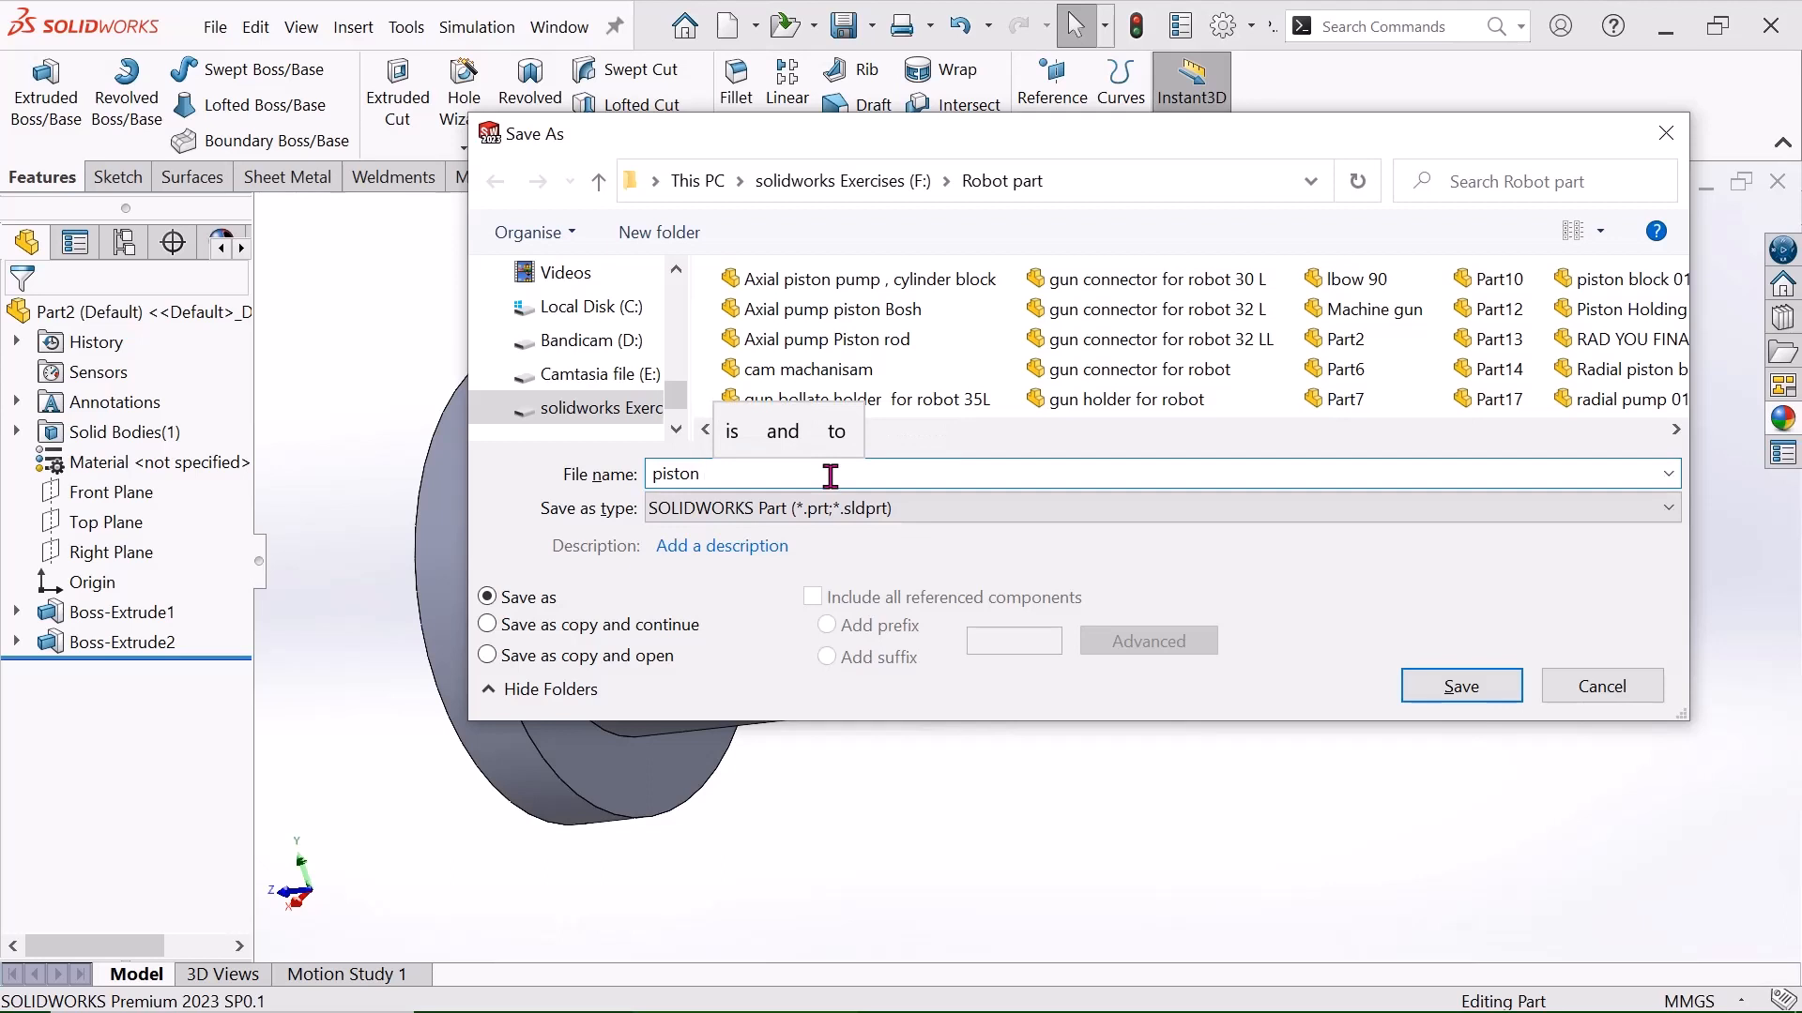
pyautogui.write('ro')
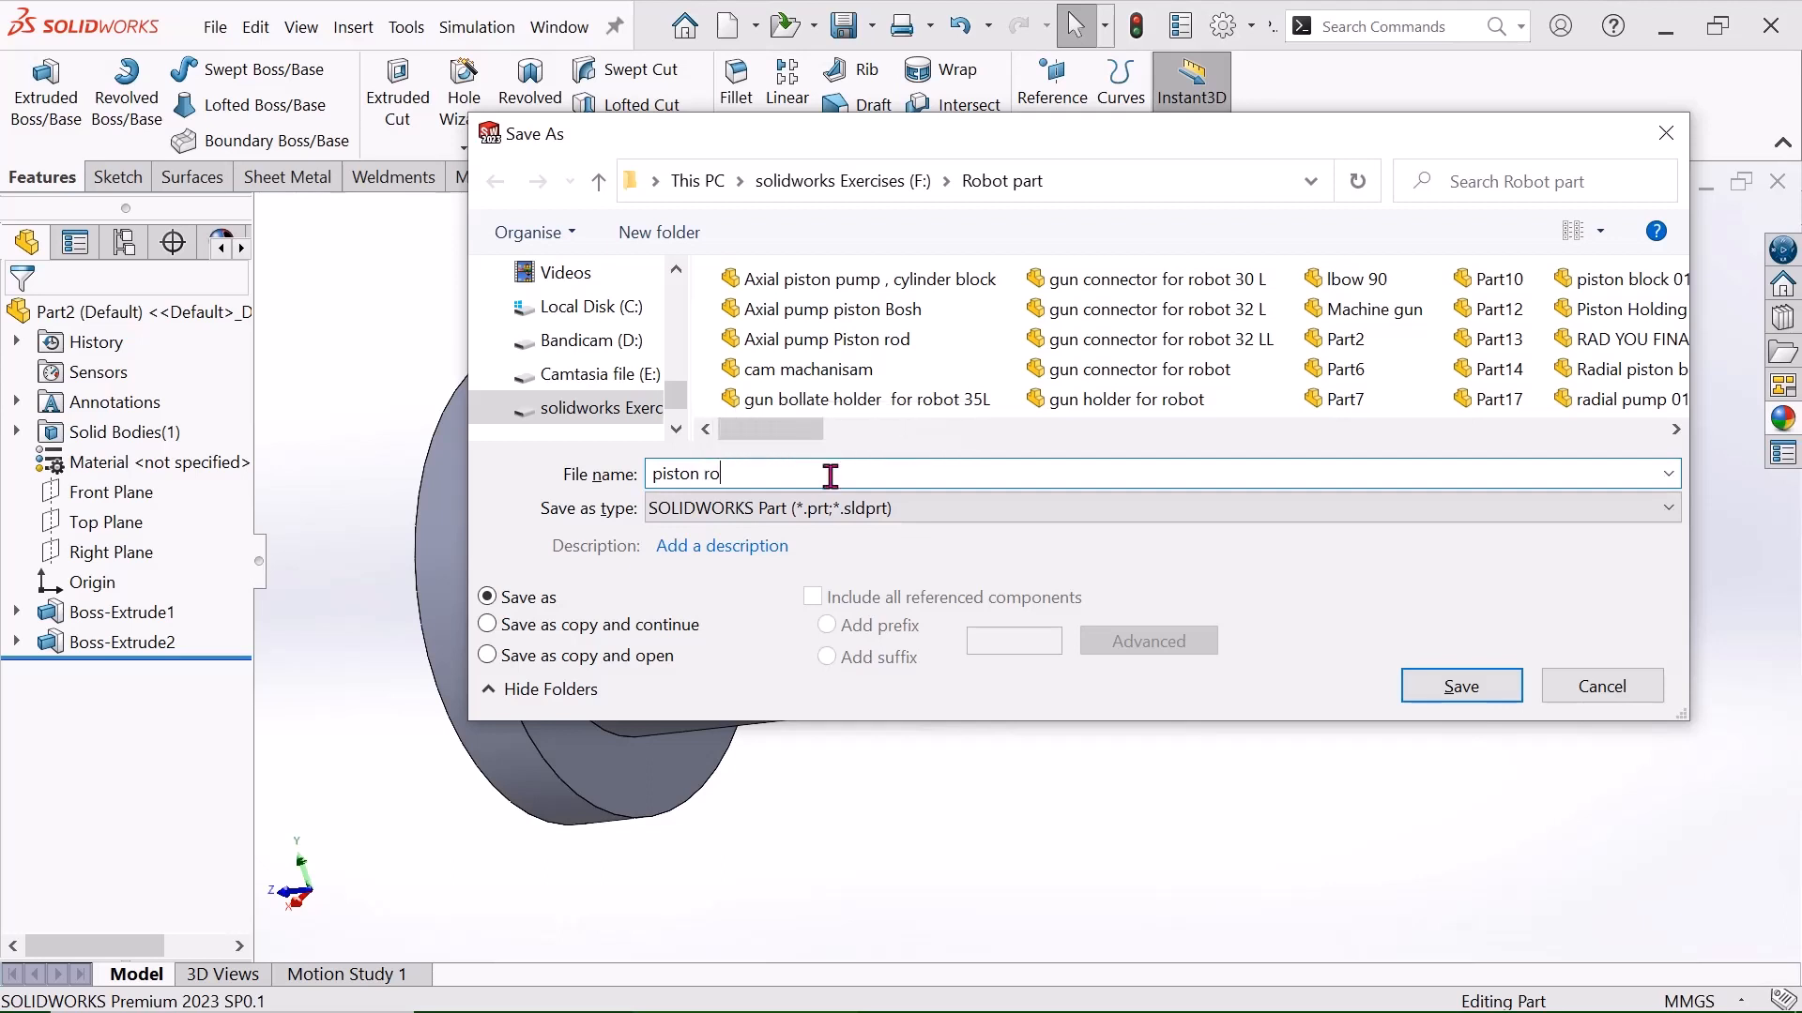
pyautogui.write('d')
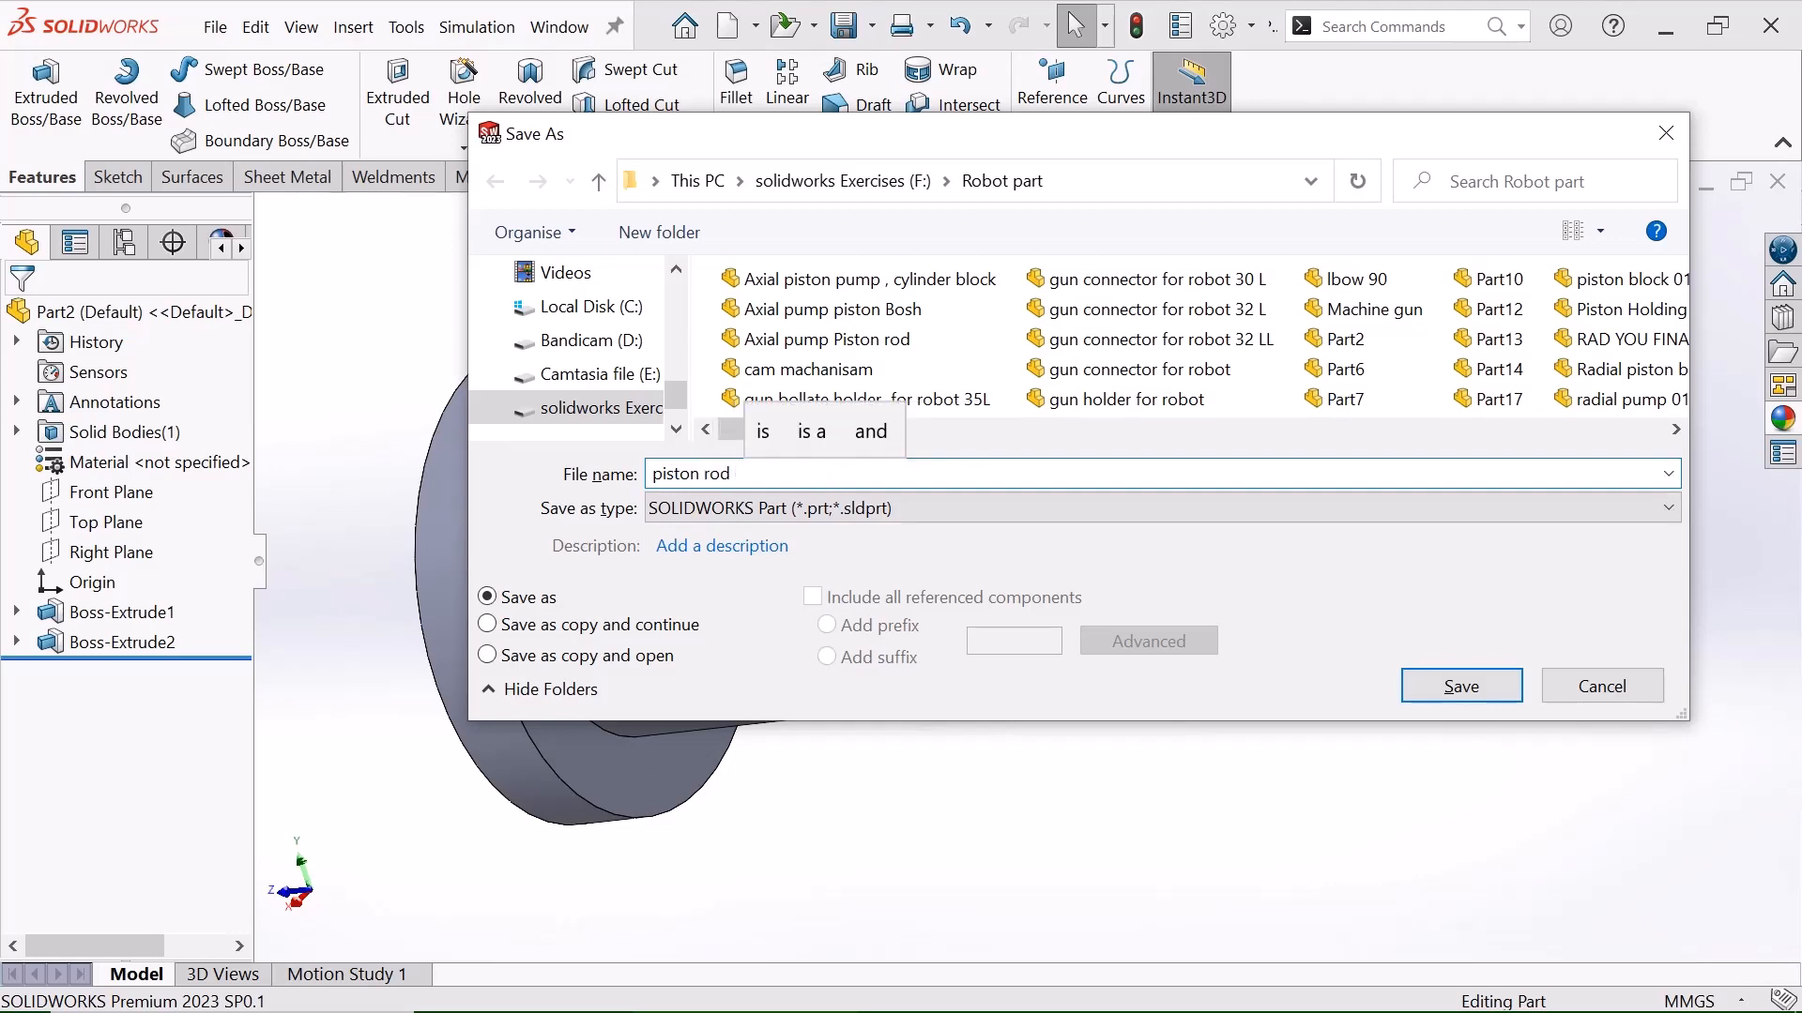
pyautogui.write(' 012')
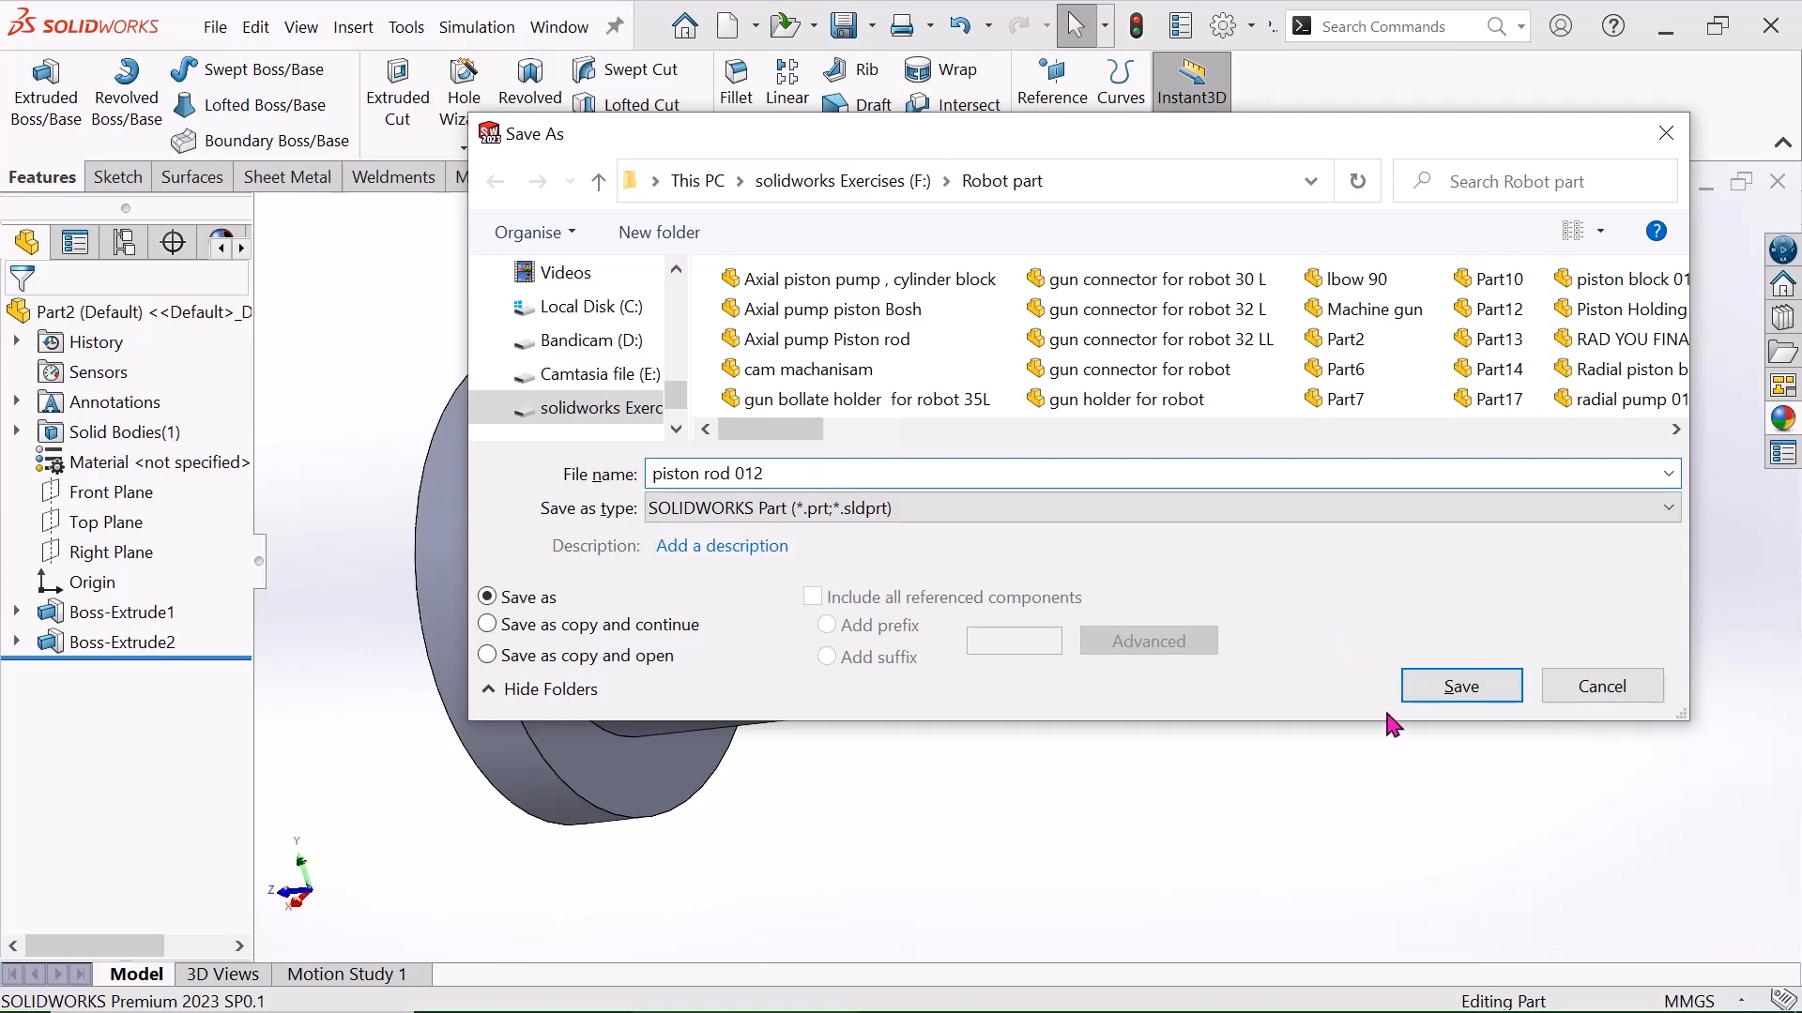
pyautogui.click(1436, 693)
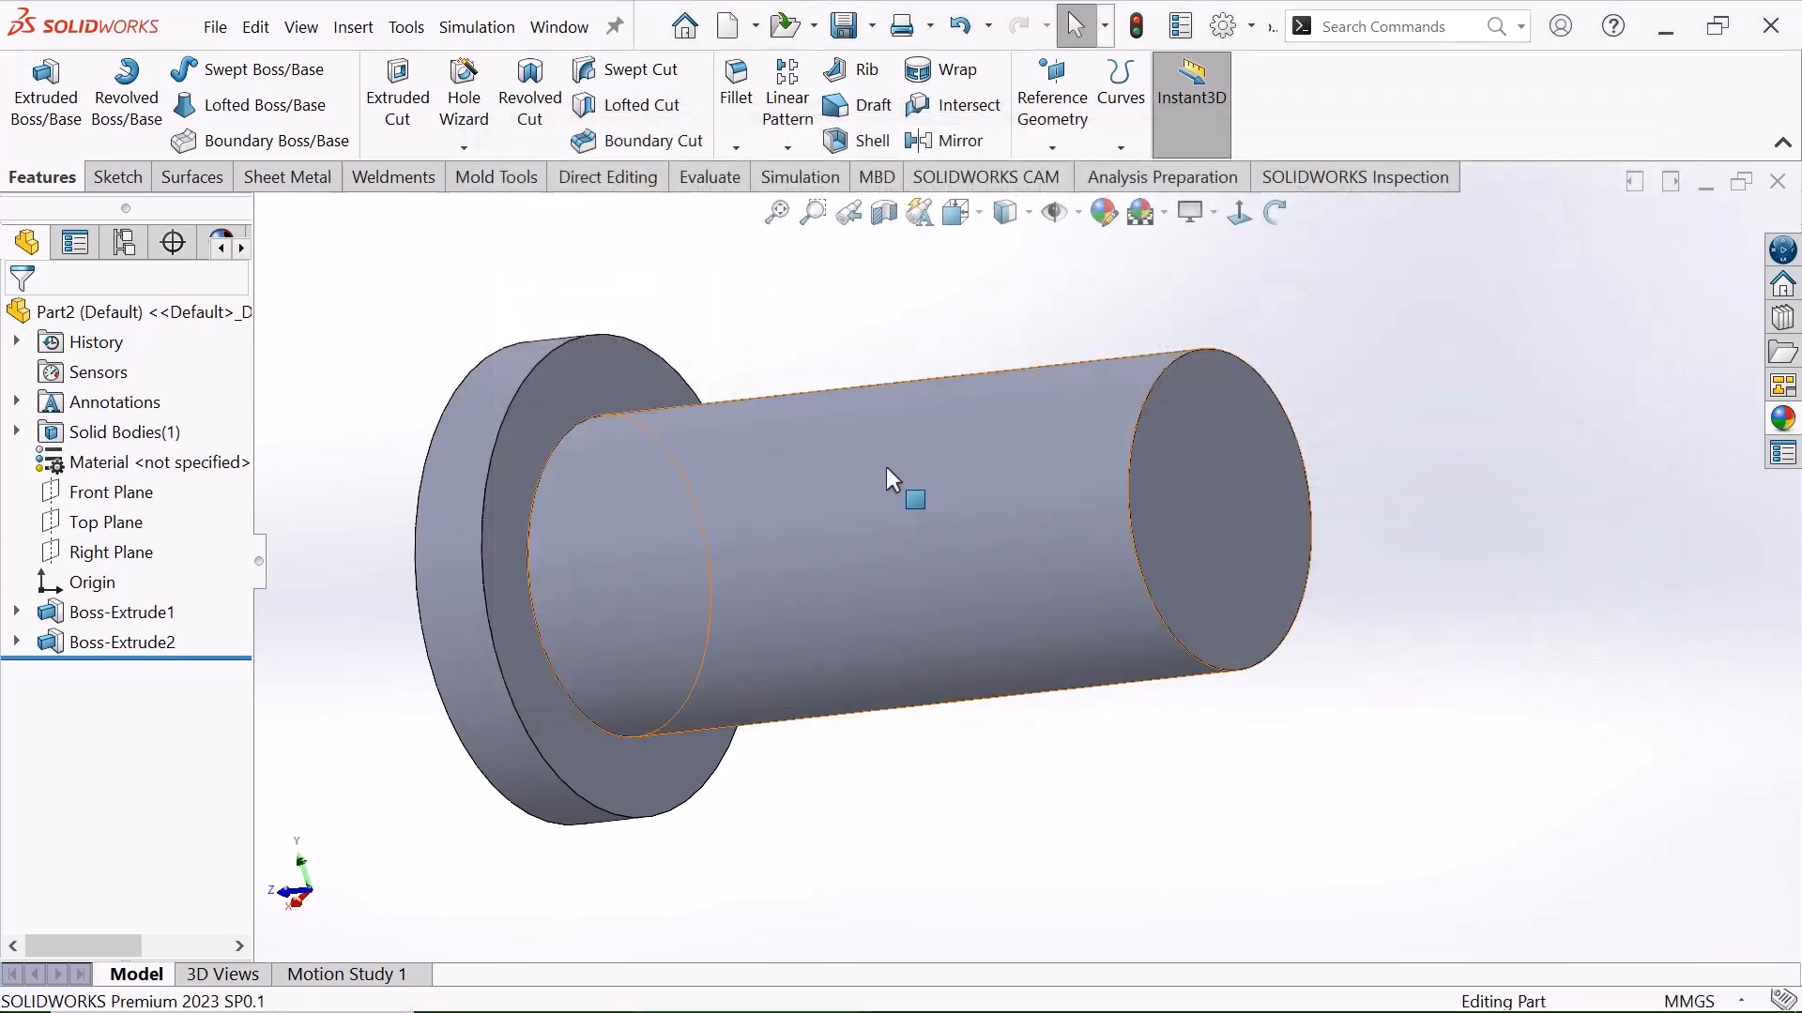
# Examine the shape of the piston rod's shaft and end flange from several angles.
pyautogui.scroll(2, 1131, 527)
pyautogui.click(1274, 212)
pyautogui.moveTo(1260, 377); pyautogui.dragTo(920, 387)
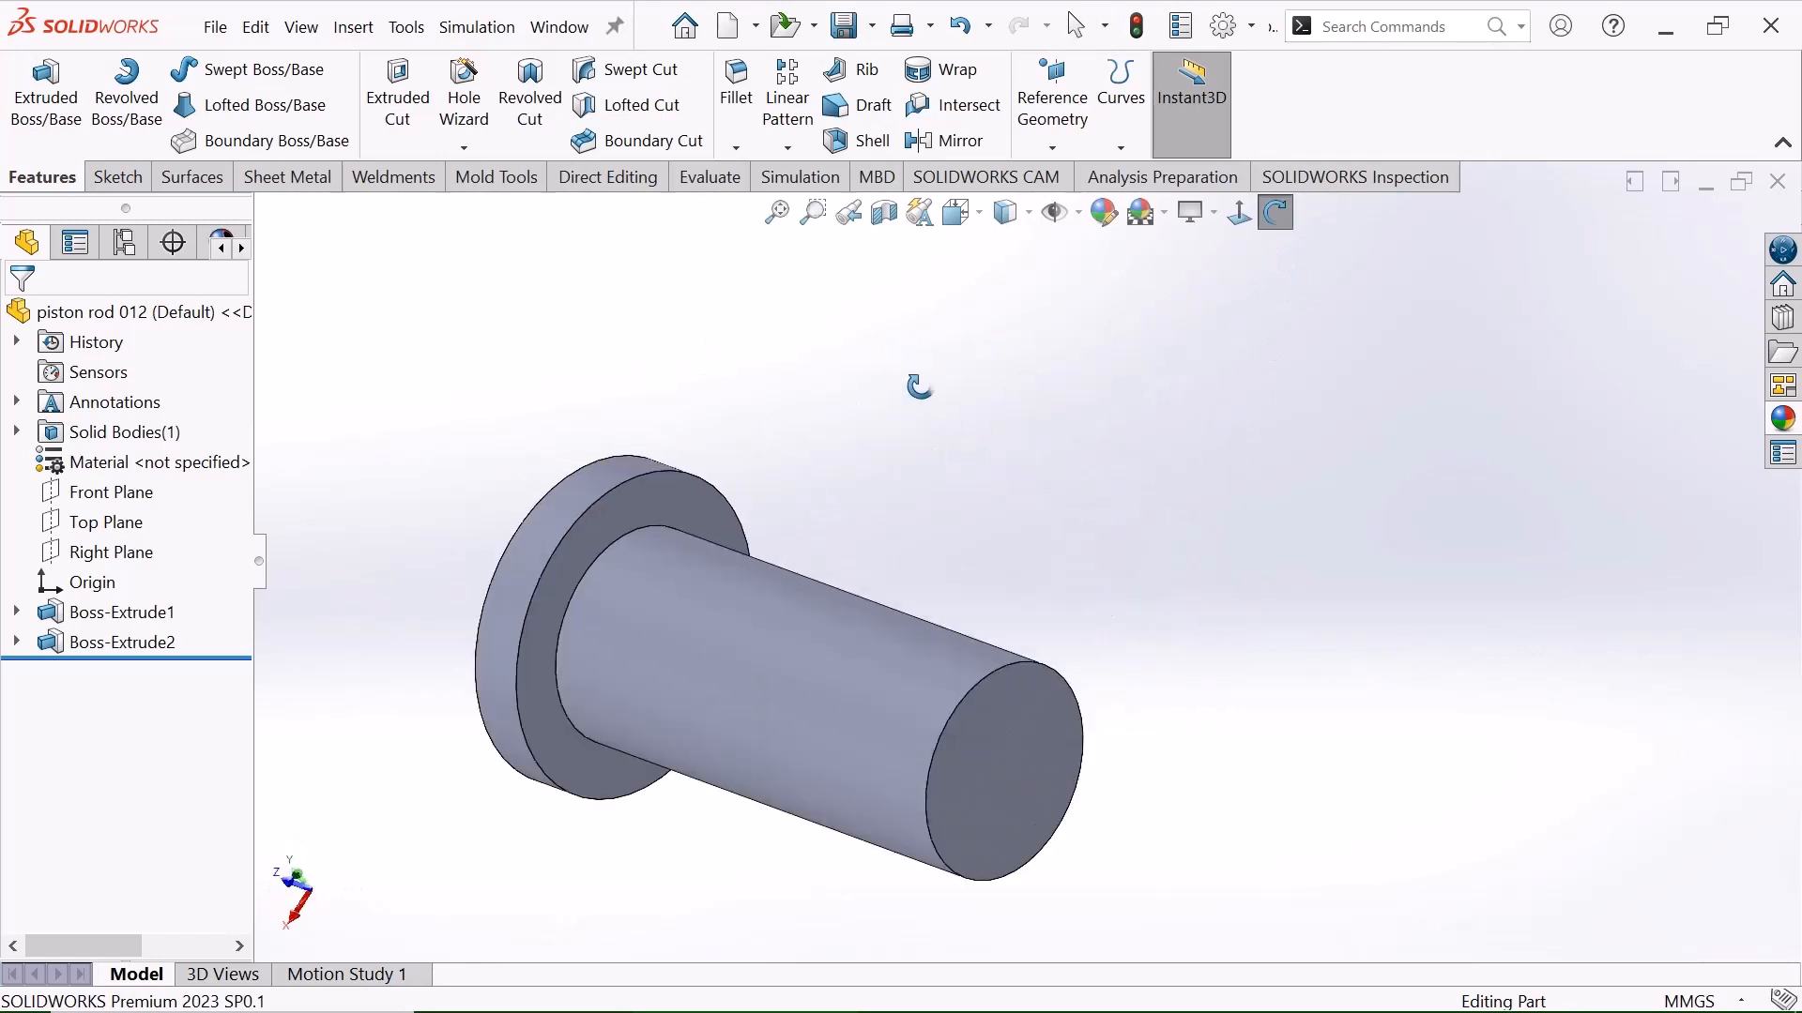
pyautogui.rightClick(856, 345)
pyautogui.click(877, 366)
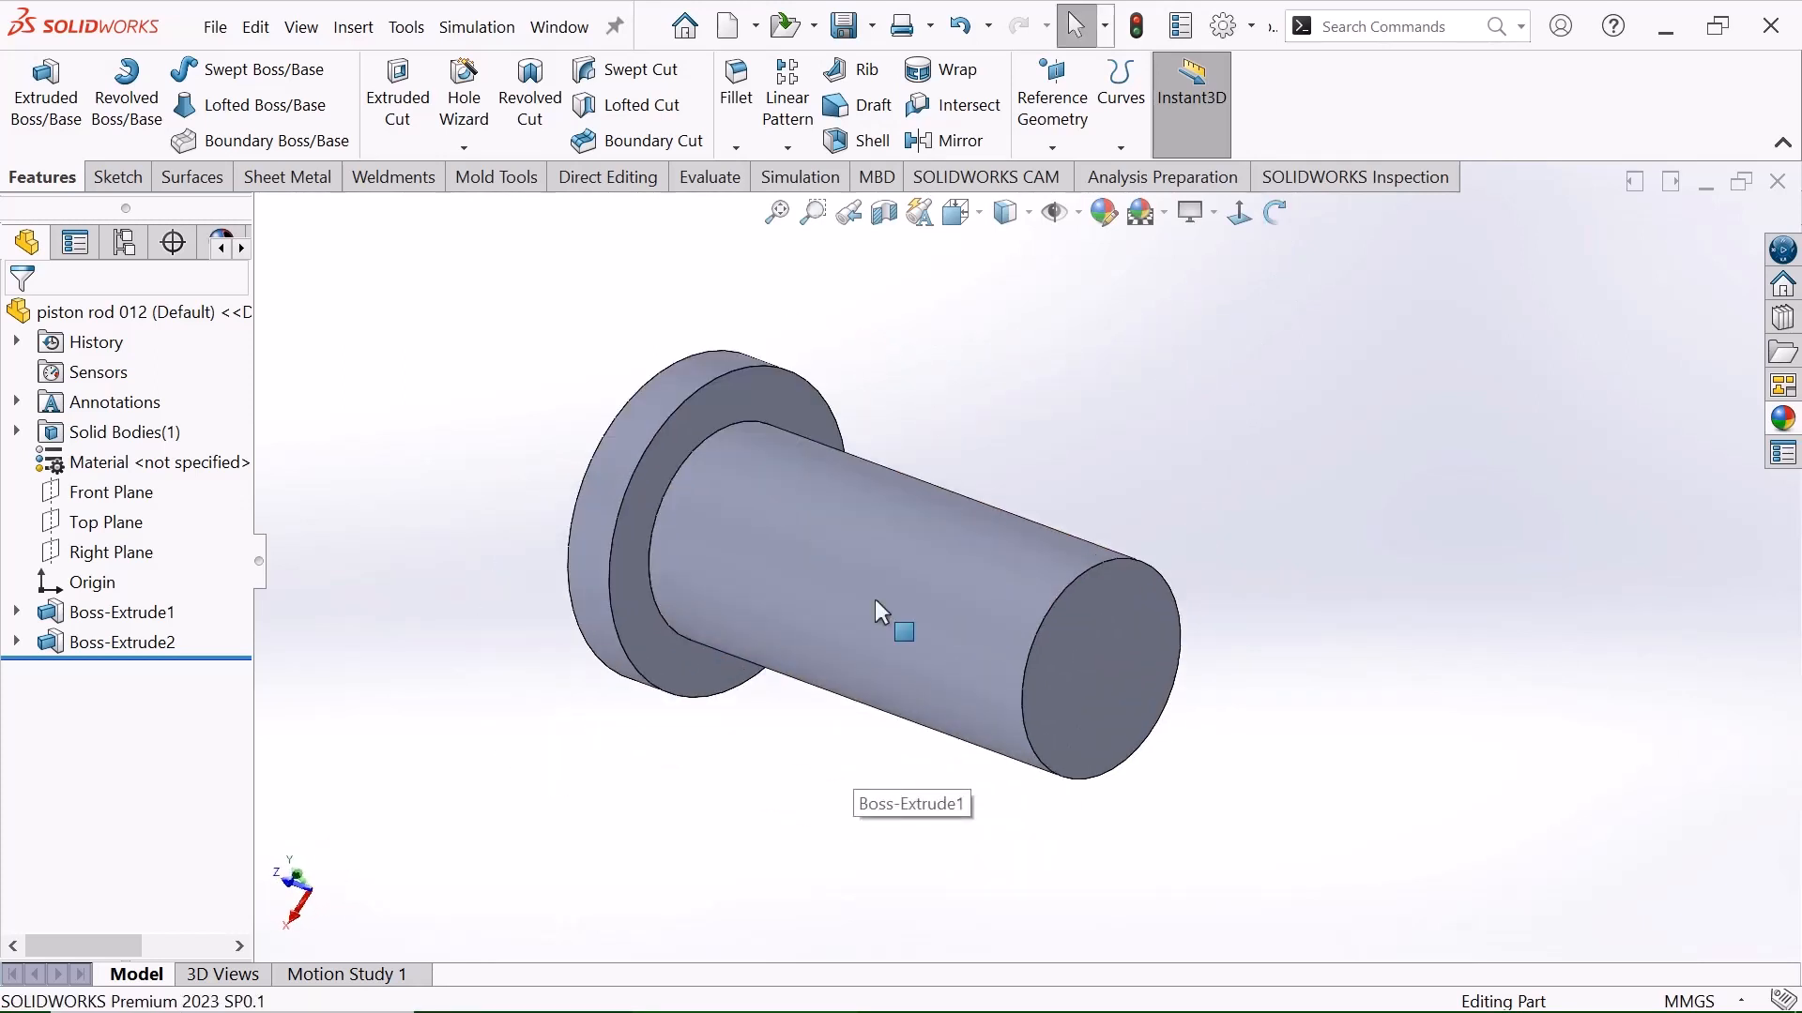
pyautogui.click(1277, 215)
pyautogui.moveTo(1122, 357)
pyautogui.mouseDown()
pyautogui.moveTo(1243, 375)
pyautogui.moveTo(1138, 426)
pyautogui.moveTo(1140, 368)
pyautogui.mouseUp()
pyautogui.rightClick(1140, 358)
pyautogui.click(1206, 377)
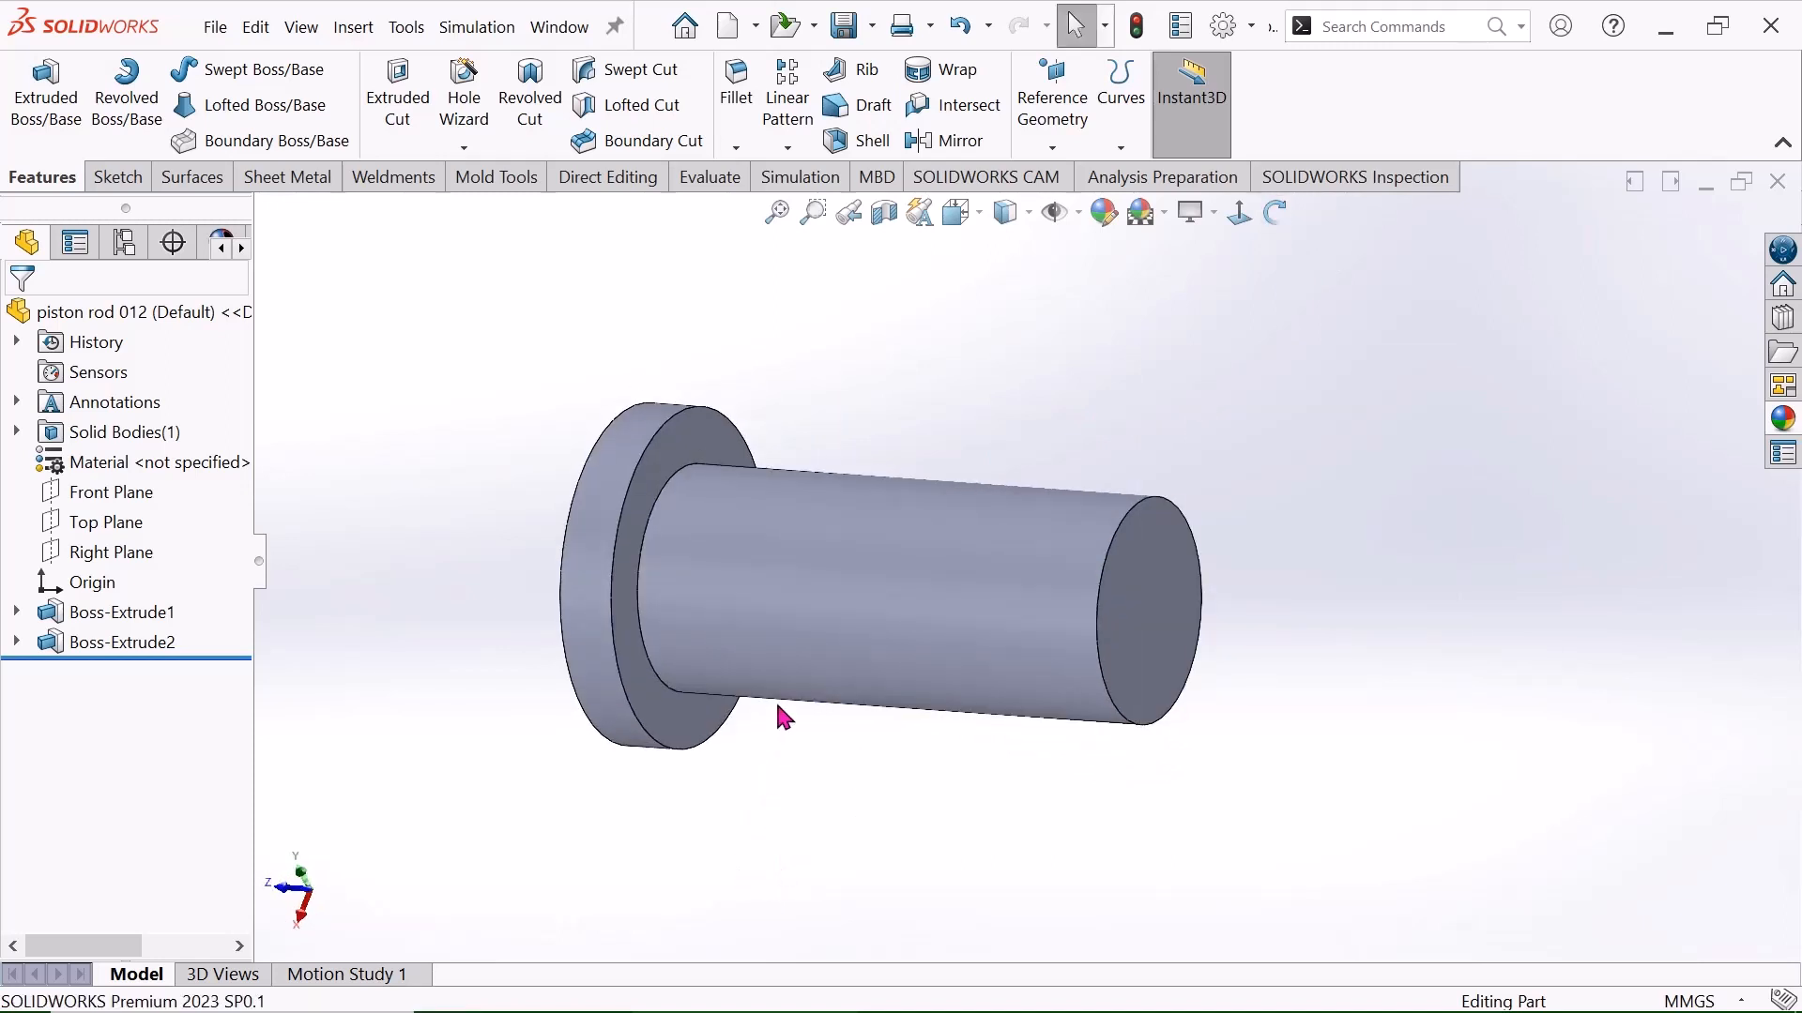
pyautogui.scroll(1, 899, 683)
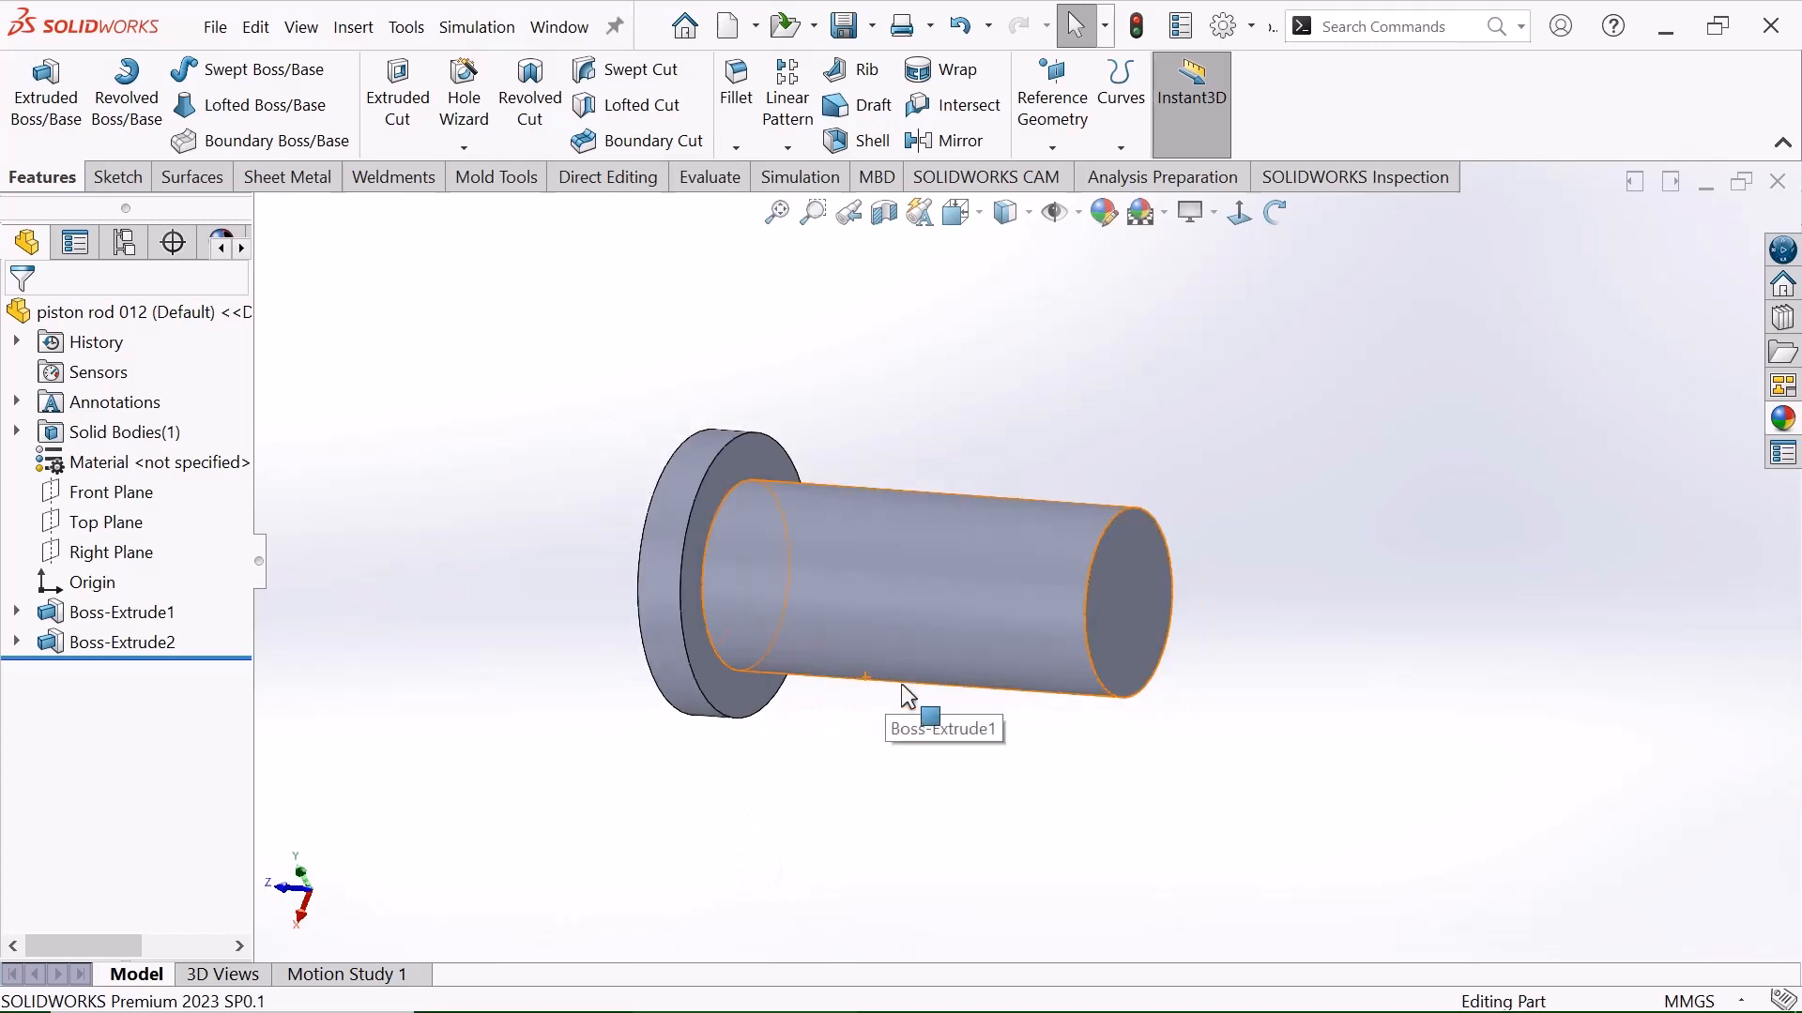
pyautogui.scroll(-1, 896, 704)
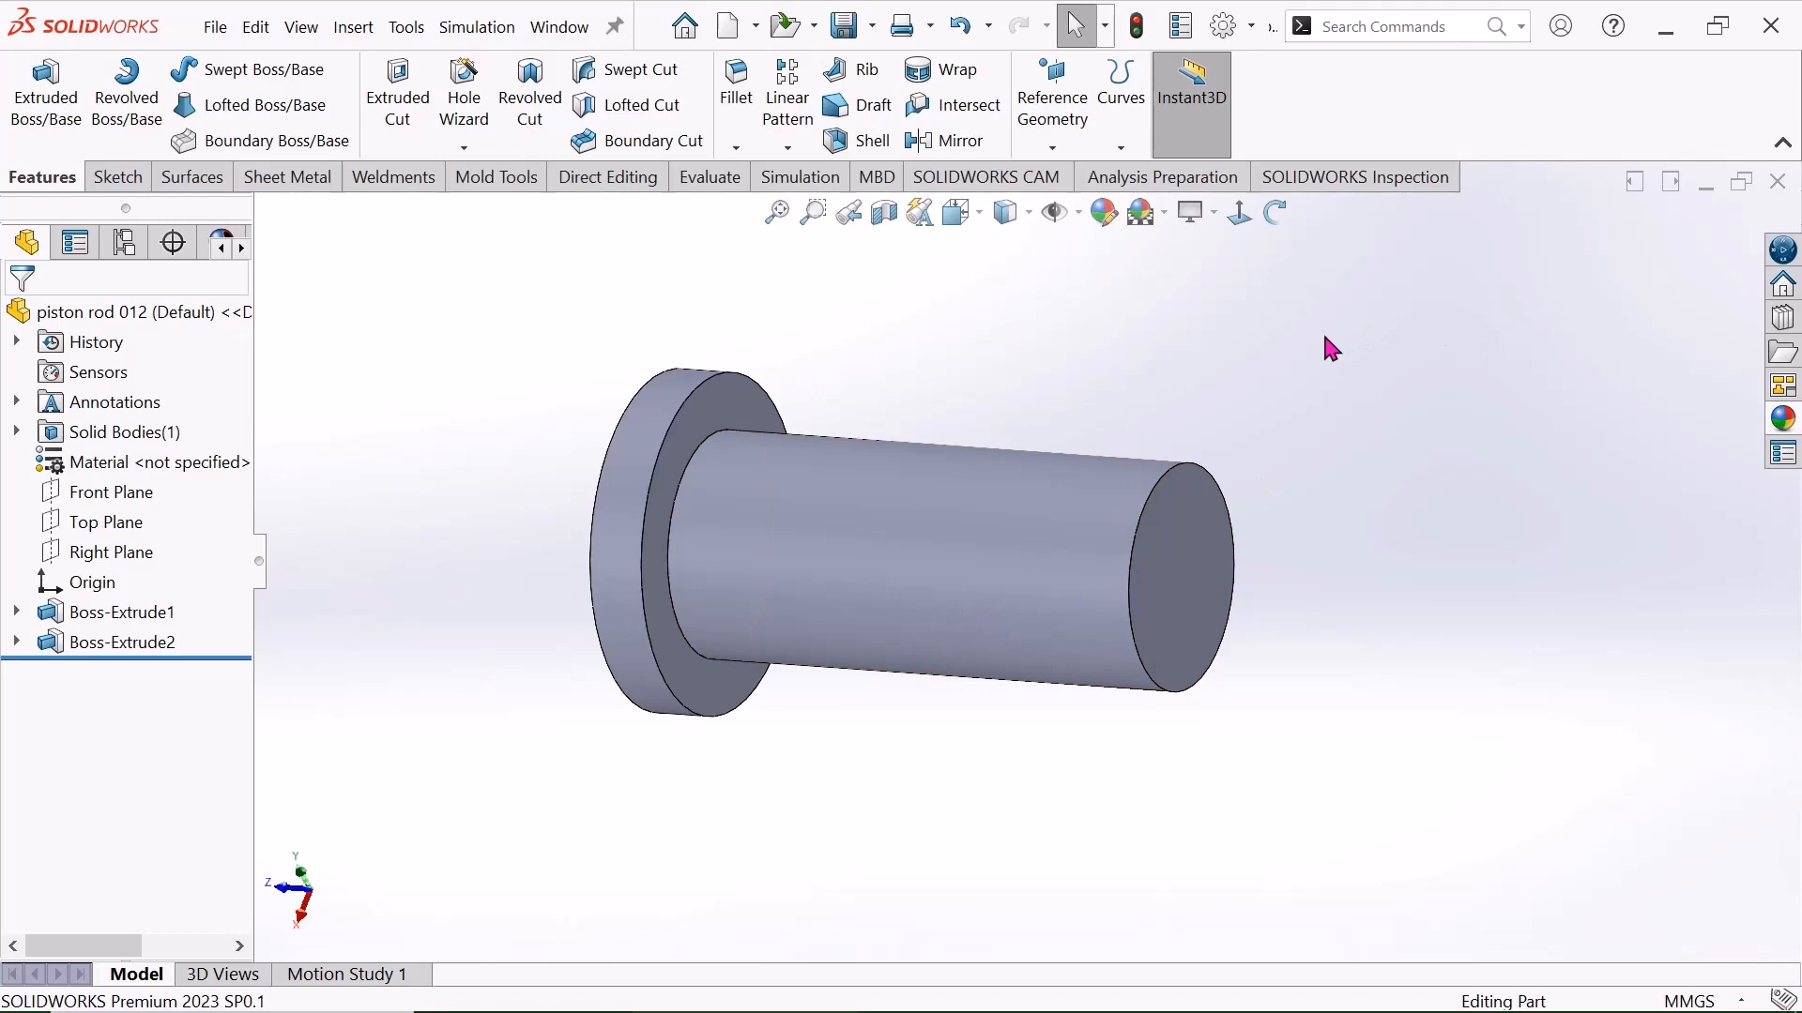
pyautogui.moveTo(968, 1006)
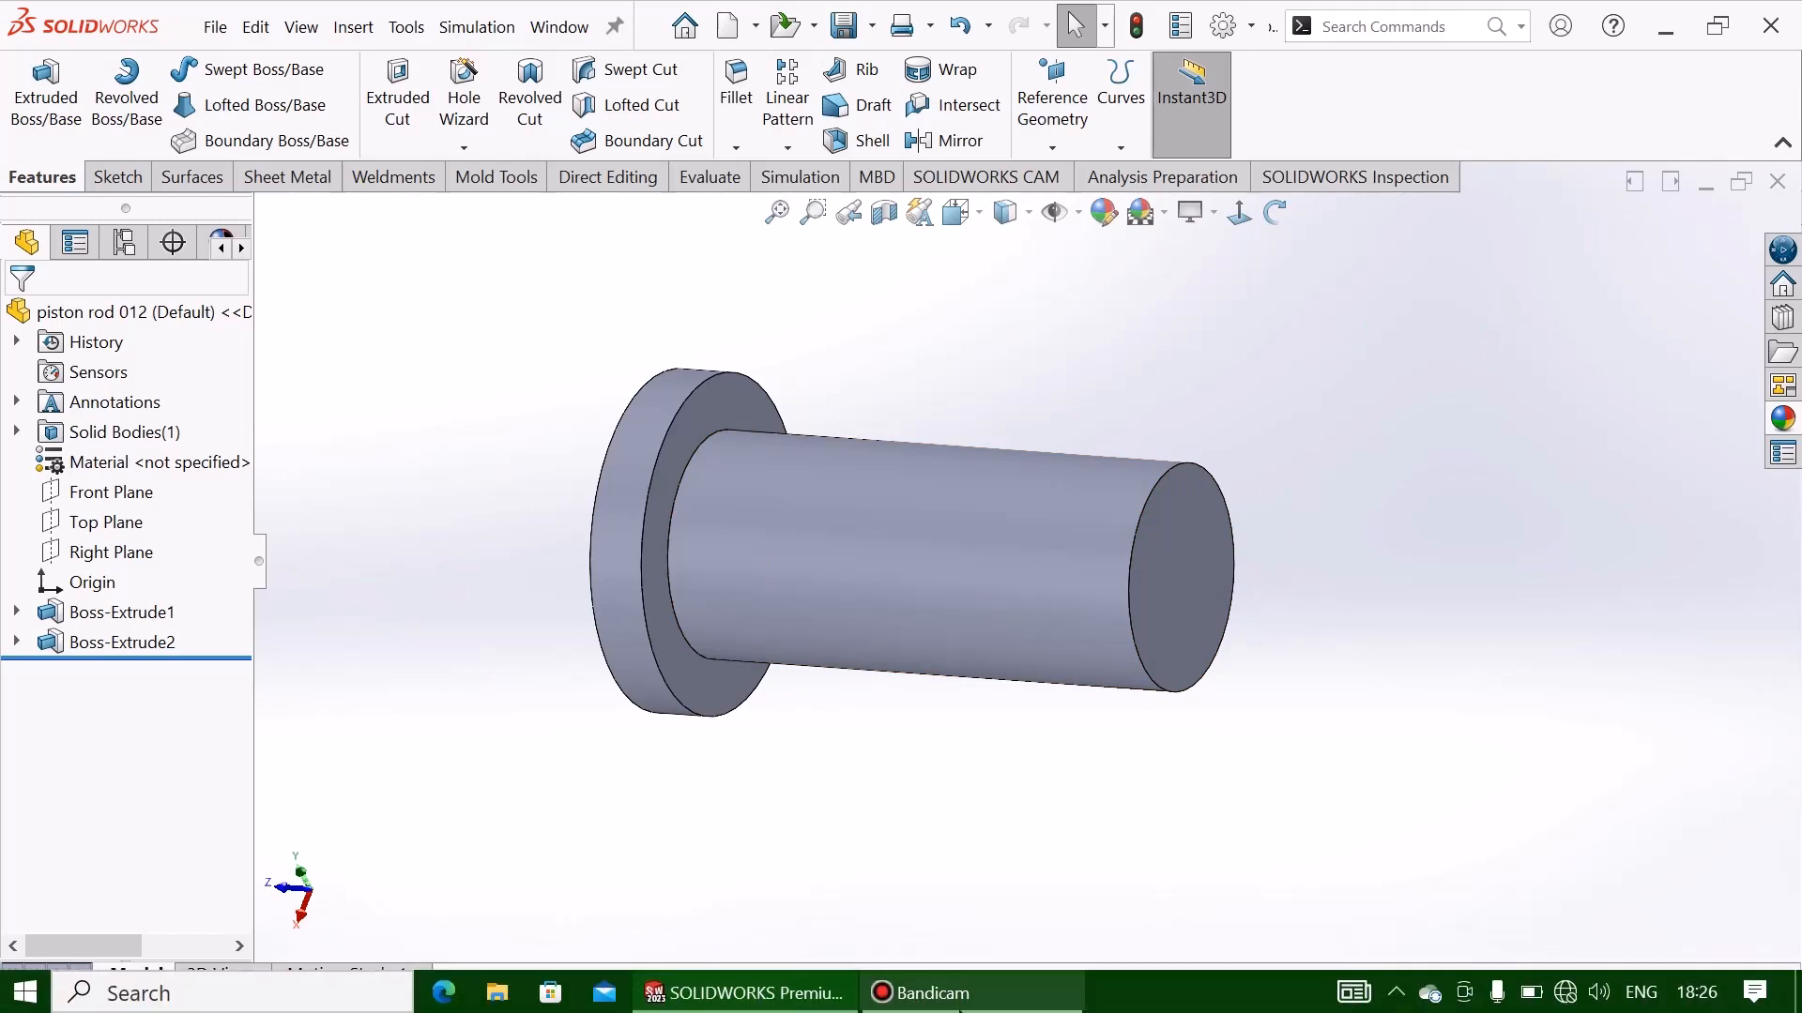